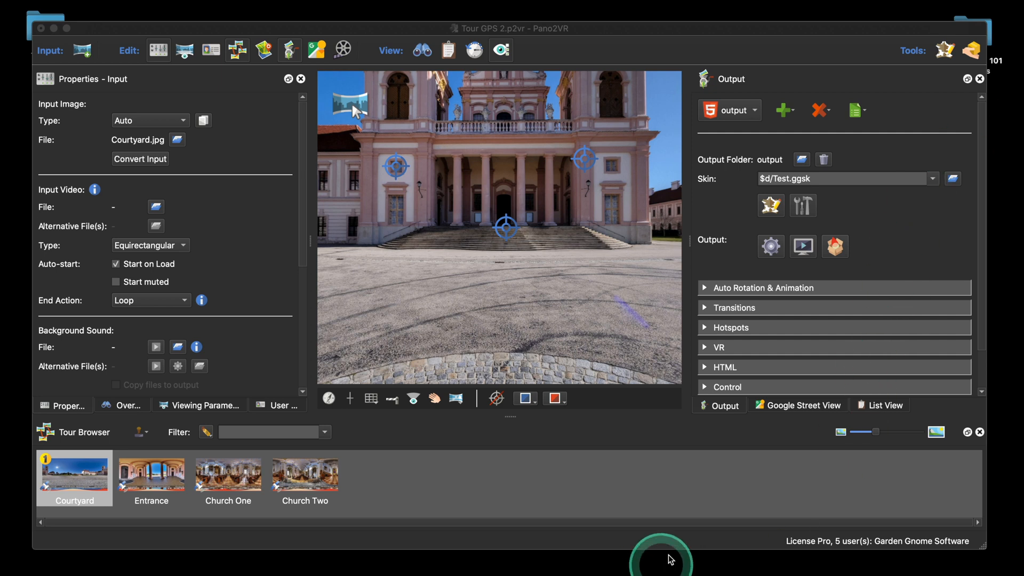
Generate the tour output with the Test.ggsk skin, view it in the browser and close the preview
mouse_move(671, 574)
click(631, 542)
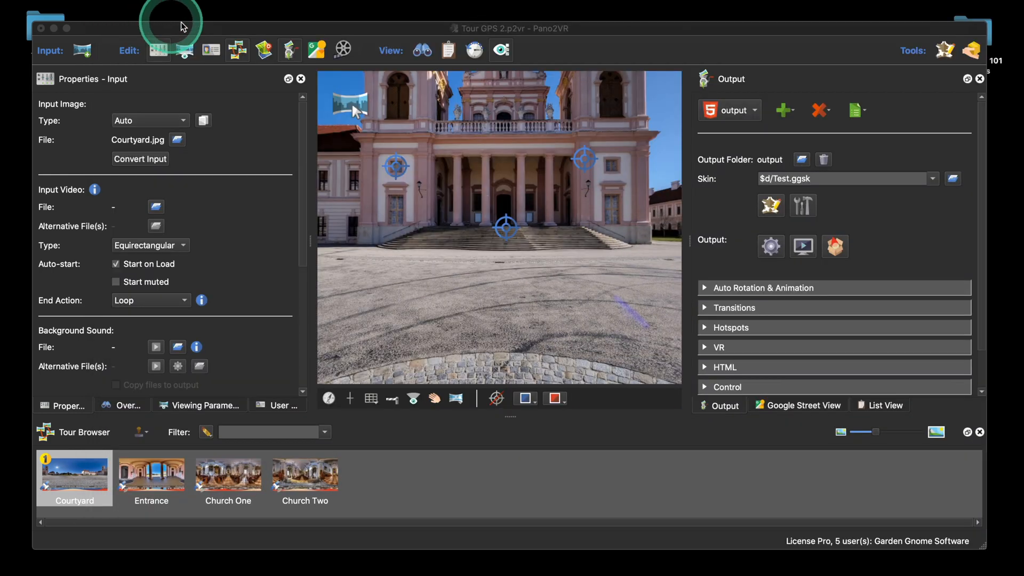
drag(208, 27, 204, 16)
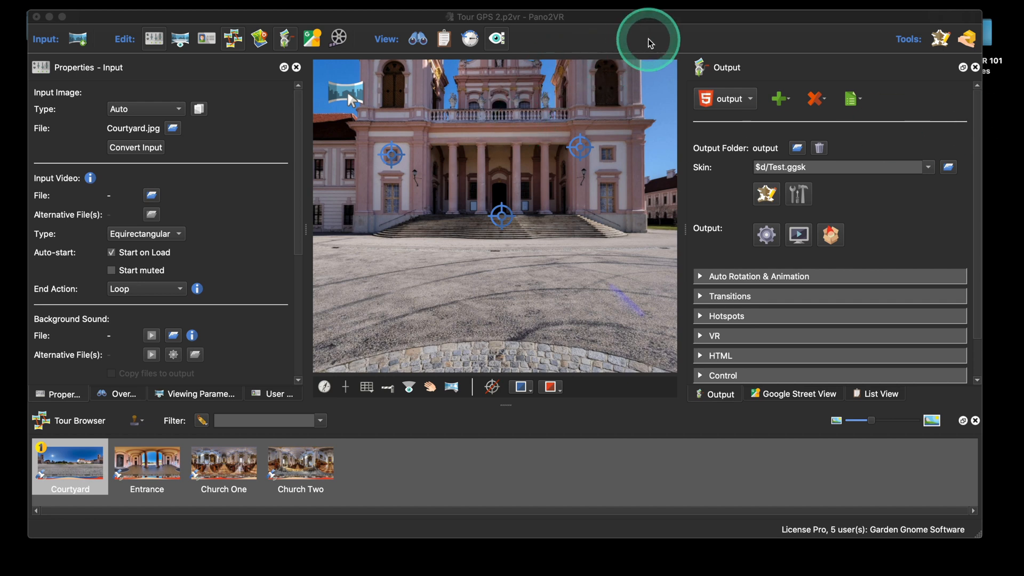
click(767, 235)
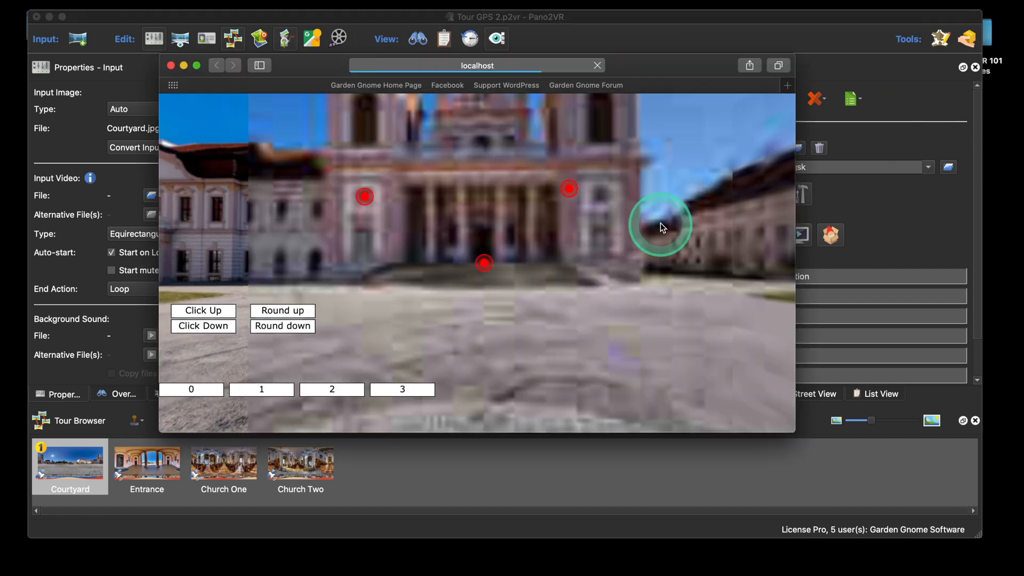
click(171, 65)
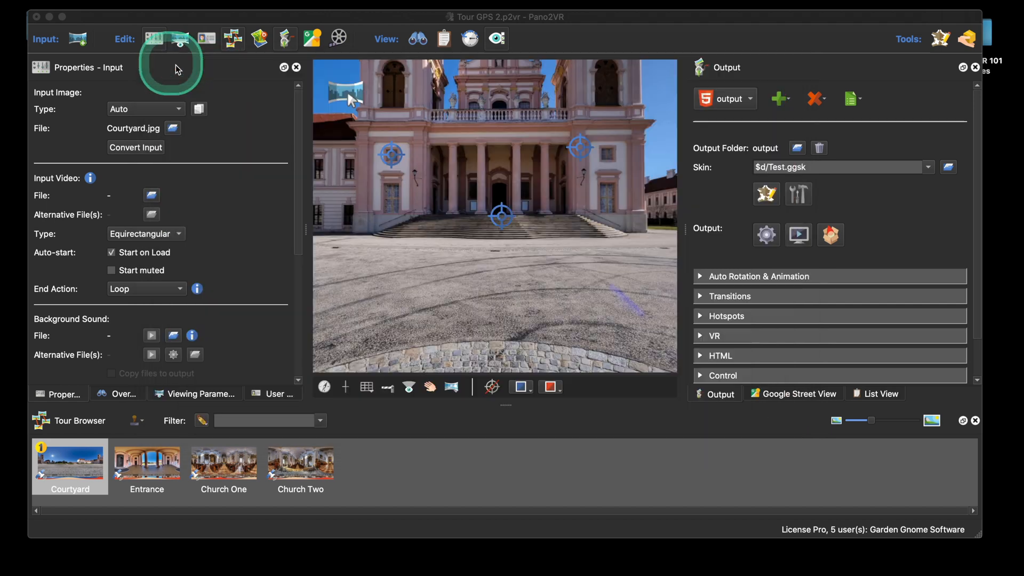
Switch the output skin to skin 2.ggsk, generate the output and close its browser preview
click(928, 167)
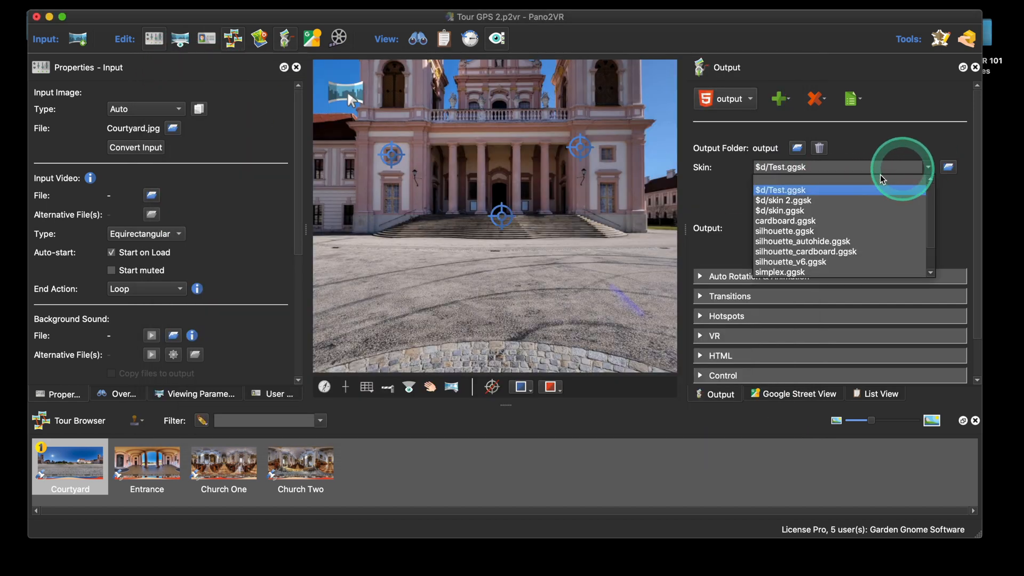
click(852, 201)
click(766, 235)
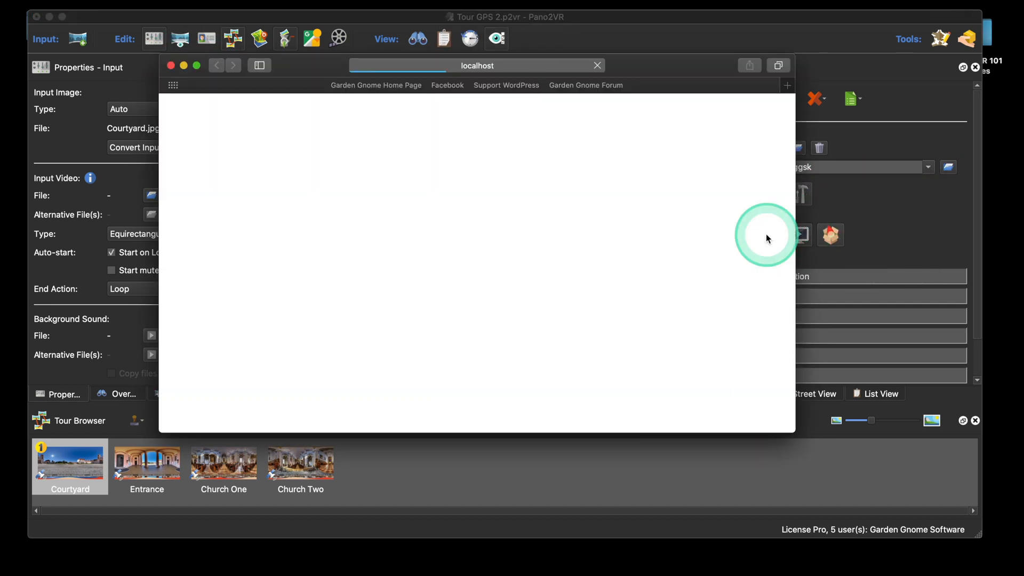
mouse_move(606, 319)
mouse_down()
mouse_move(542, 318)
mouse_move(600, 310)
mouse_up()
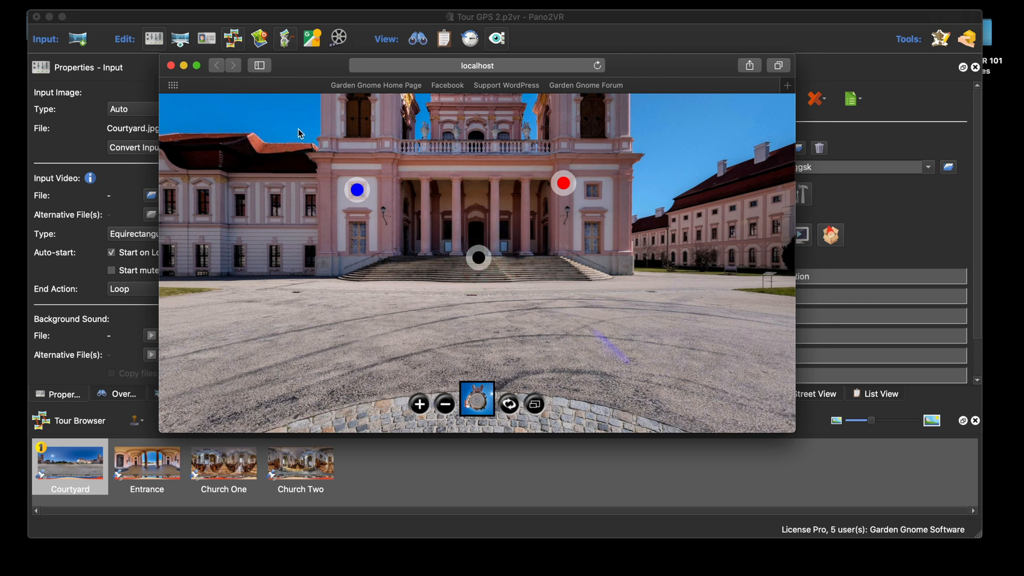
click(171, 65)
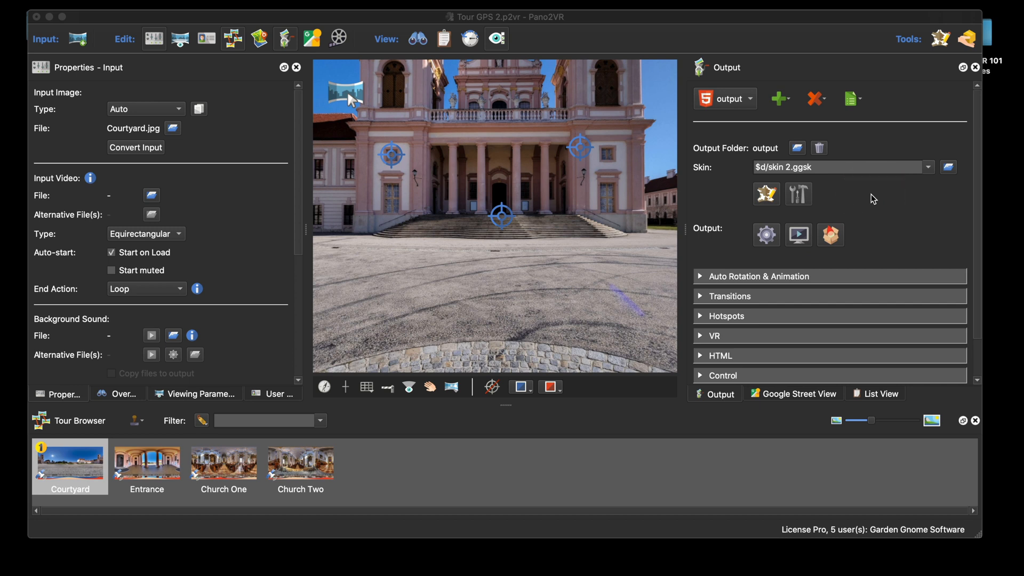
Open skin 2.ggsk in the Skin Editor and review the actions of the ht_video_file hotspot template
click(768, 195)
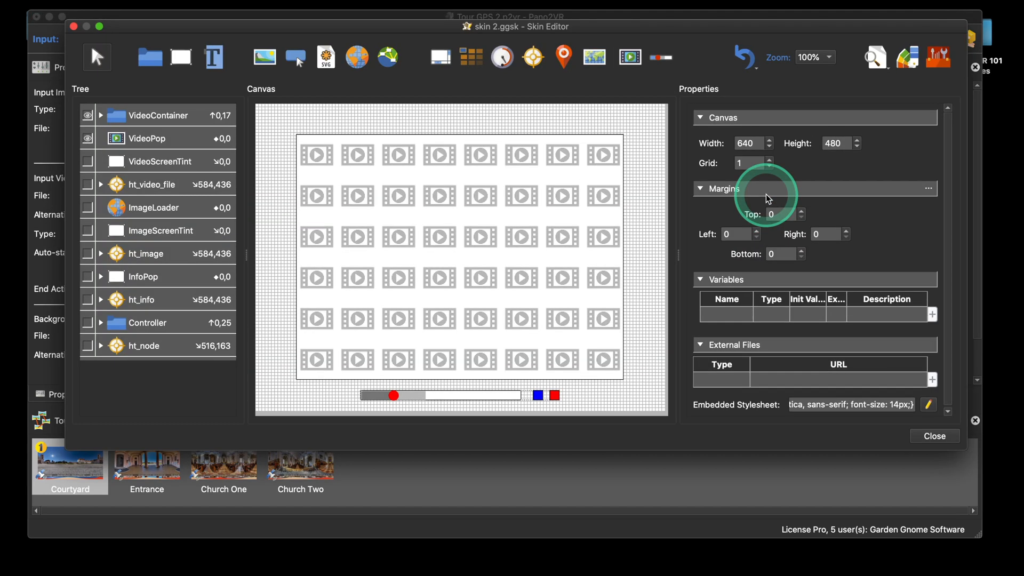
drag(639, 28, 648, 9)
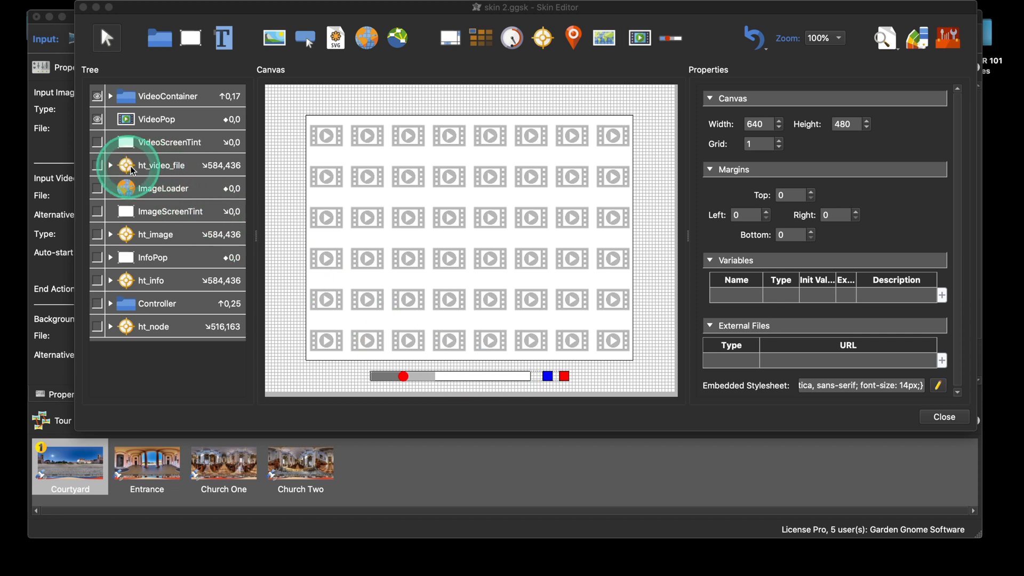
click(151, 170)
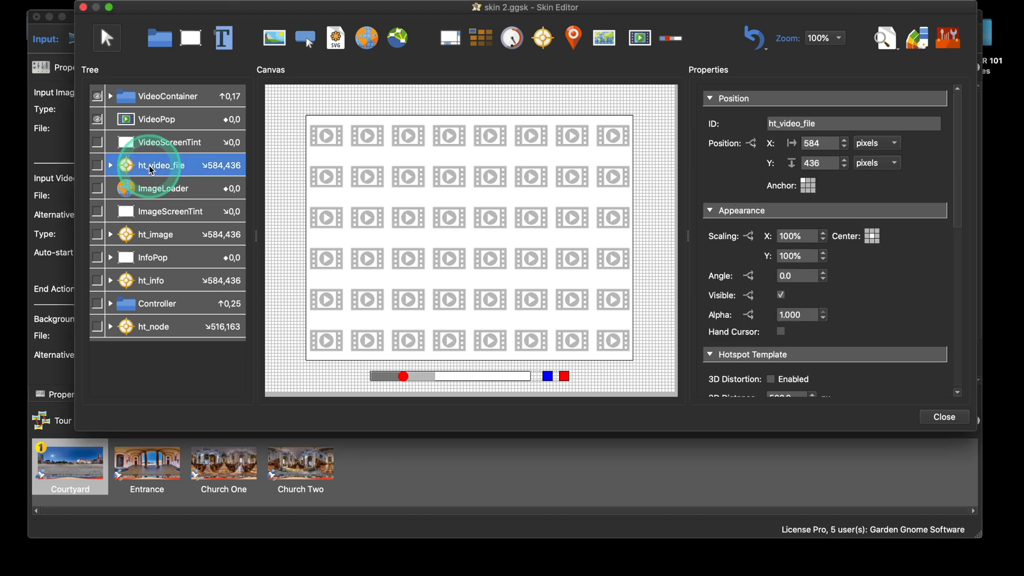
scroll(914, 286, down, 10)
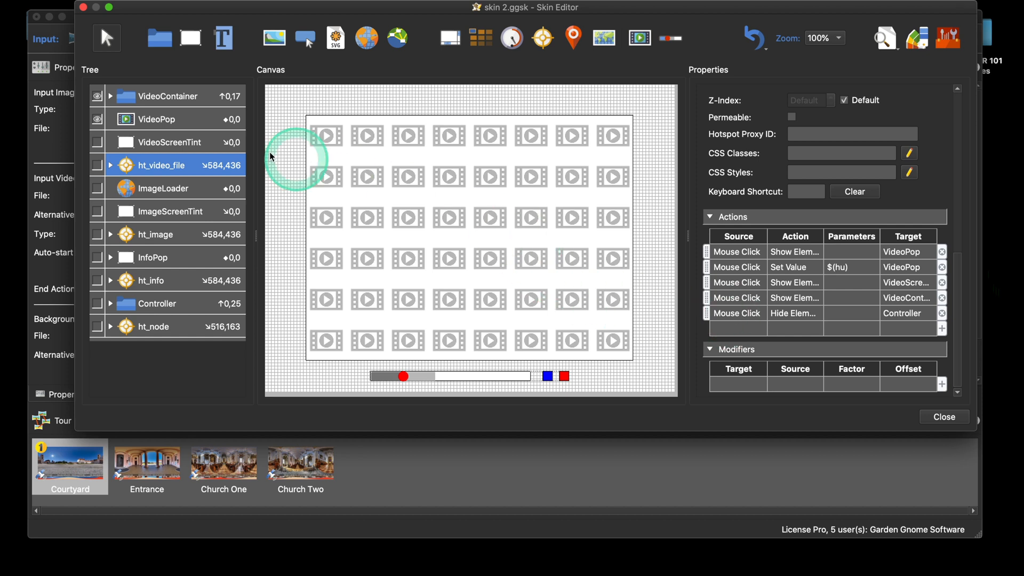
Examine the video settings and mouse-click actions of the VideoPop element
click(427, 166)
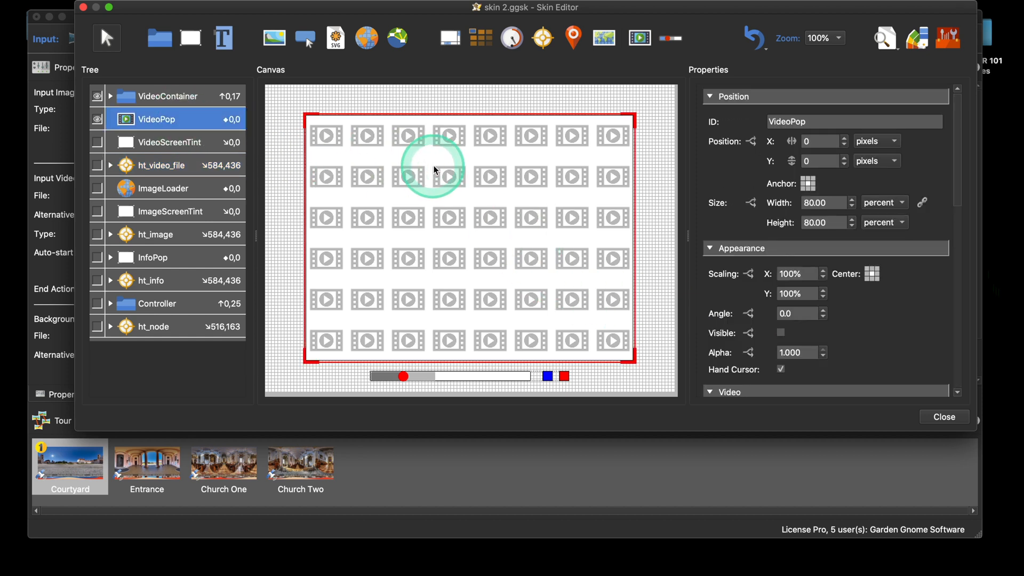
scroll(927, 289, down, 10)
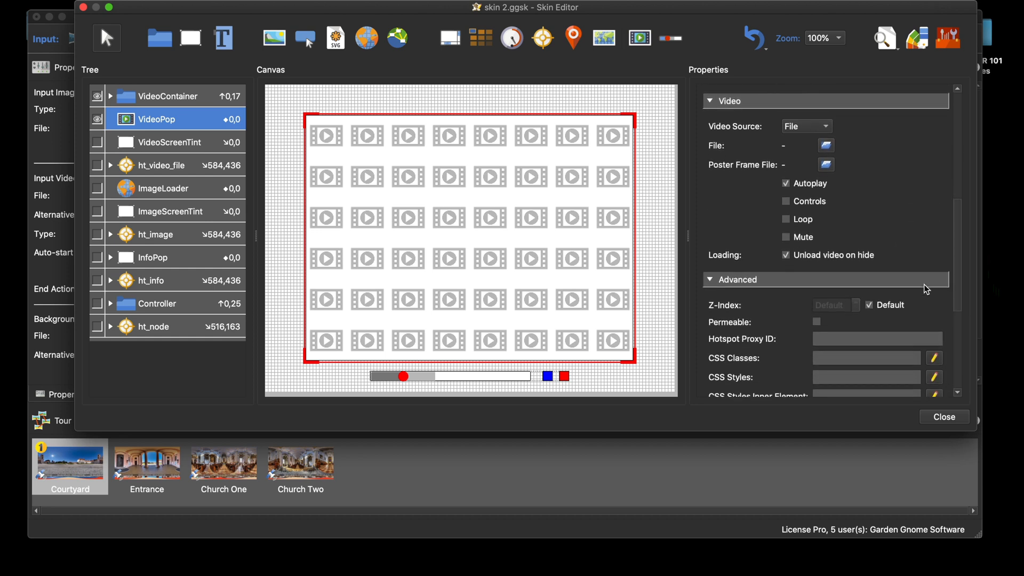
scroll(944, 286, down, 5)
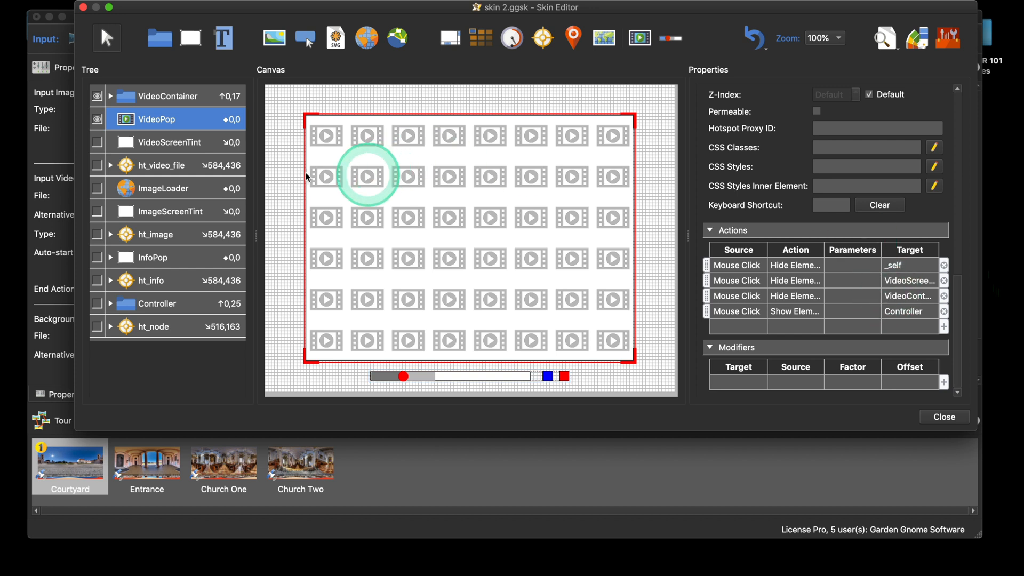
Hide VideoContainer and VideoPop in the canvas and show them again
click(97, 120)
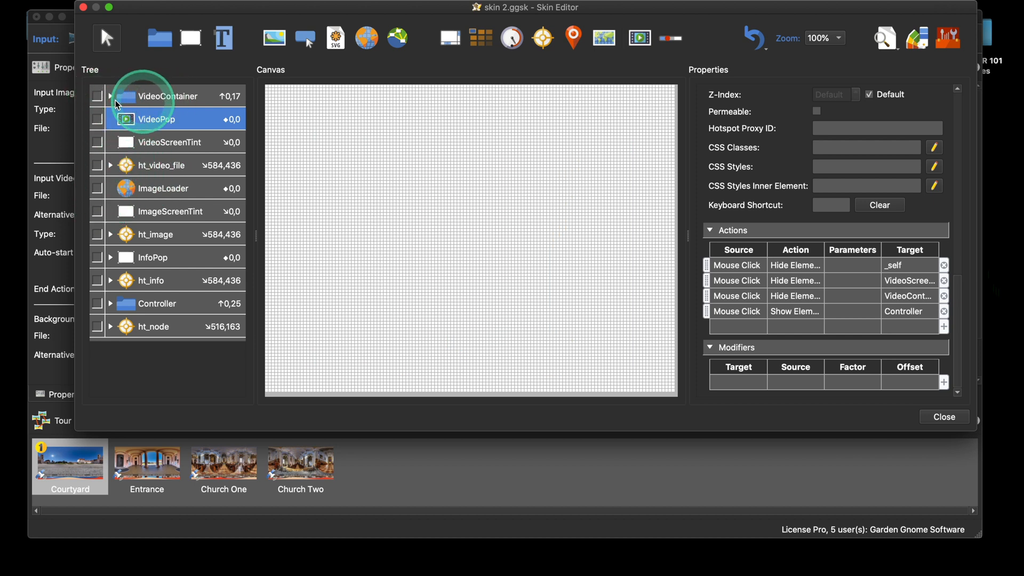
click(99, 99)
click(97, 120)
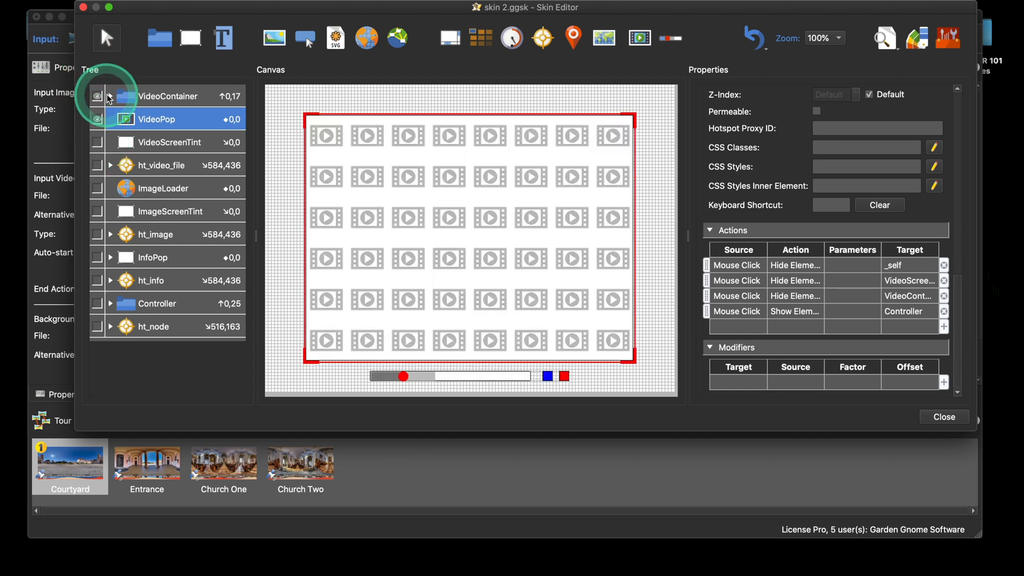
Select all skin elements in the tree and hide VideoContainer and VideoPop in the canvas
key(super)
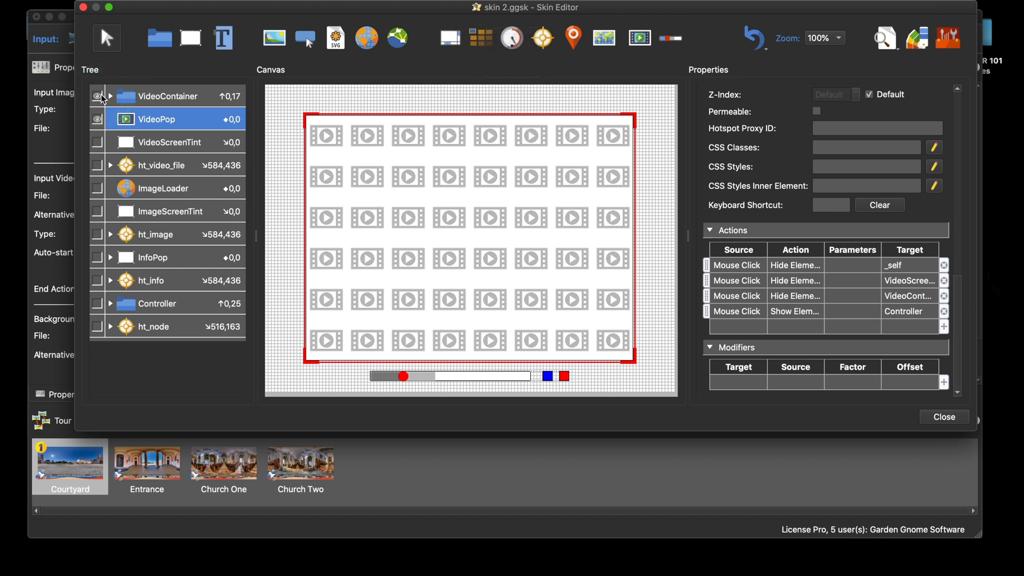
key(super)
key(super+a)
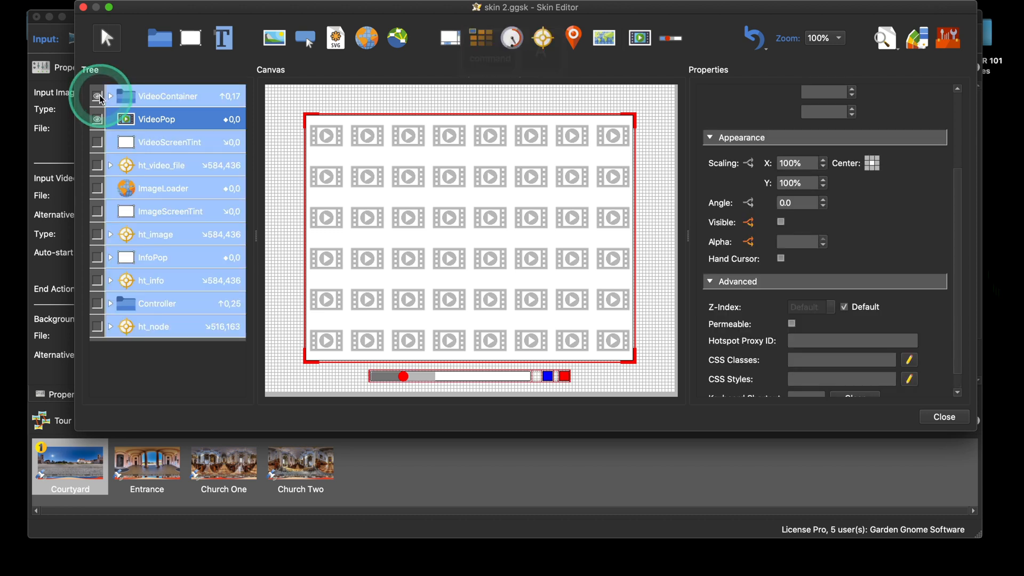
click(97, 96)
click(99, 120)
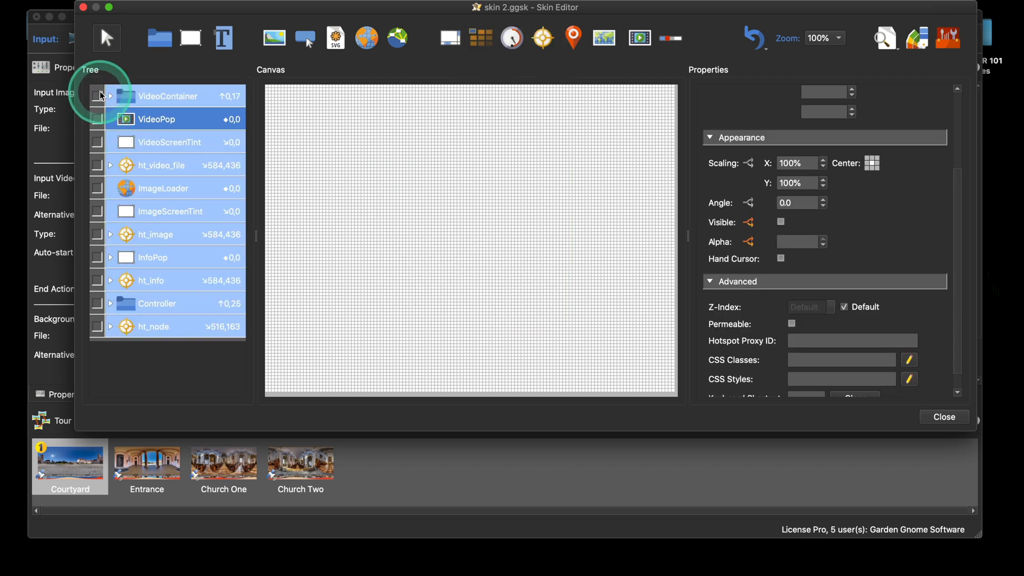
Lock all selected skin elements in the canvas and unlock them again
right_click(98, 94)
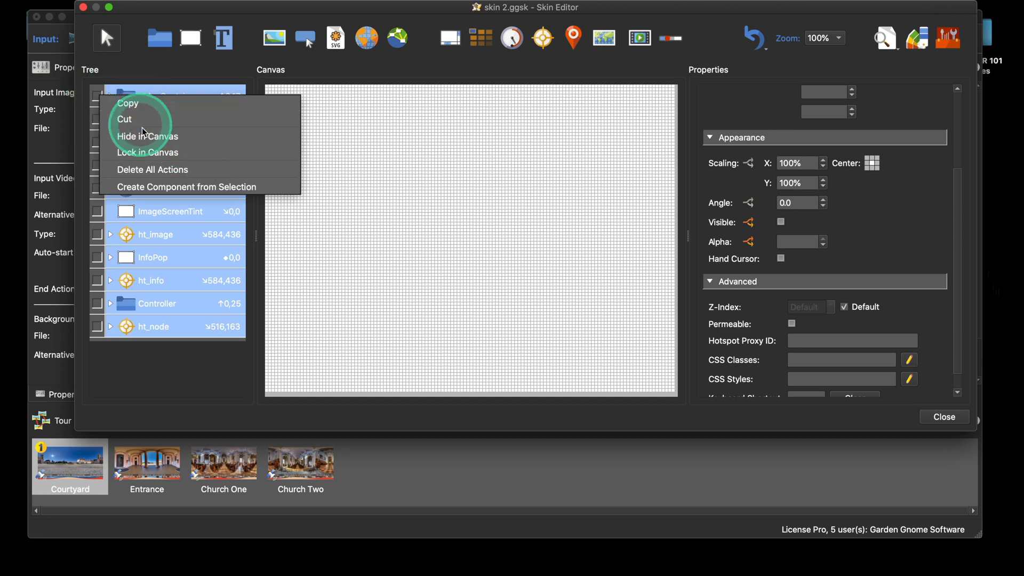
click(185, 153)
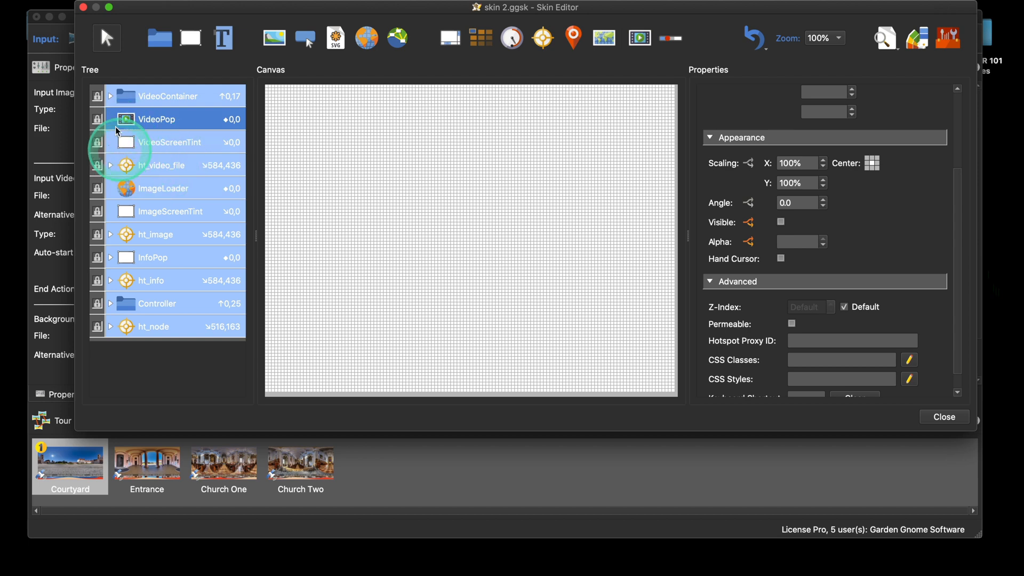
right_click(98, 95)
click(146, 154)
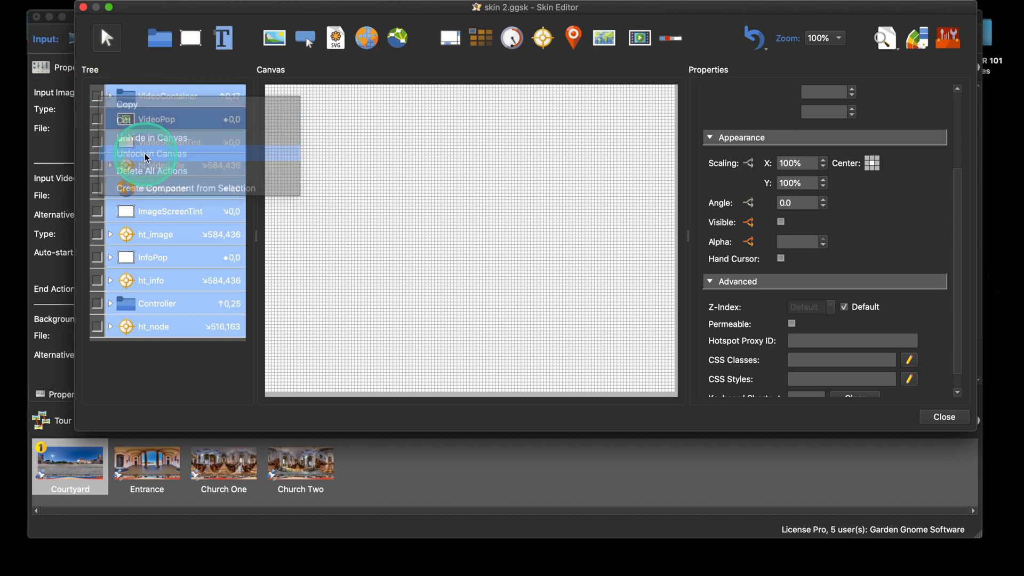
Deselect all skin elements and add a skin variable named vis_video in the canvas properties
click(327, 143)
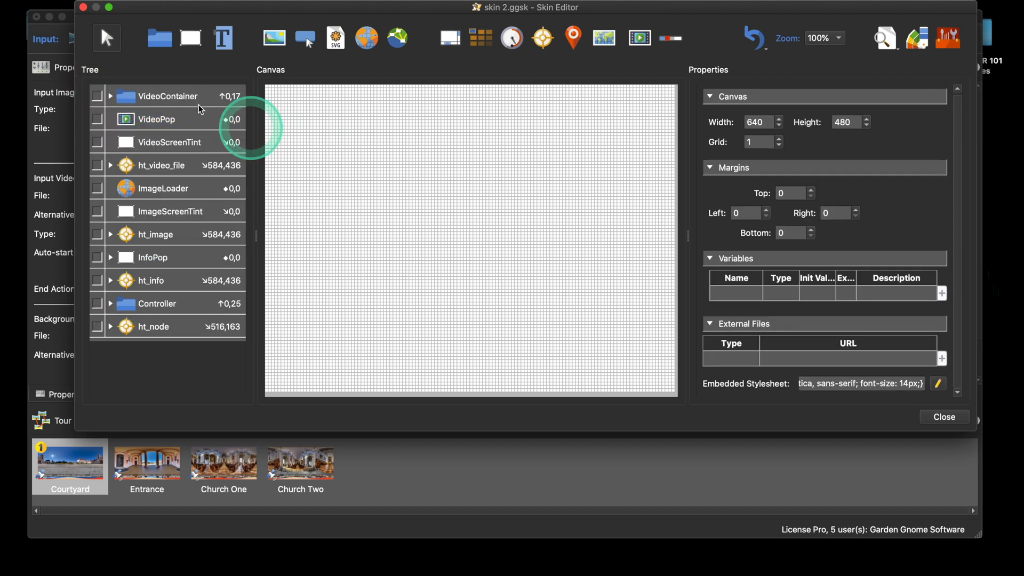
click(167, 224)
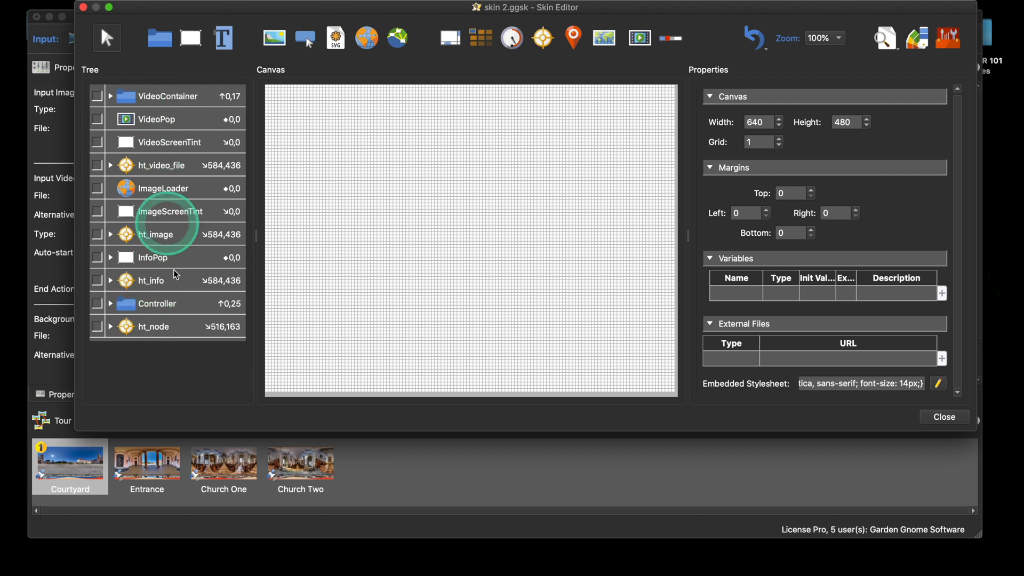
click(439, 203)
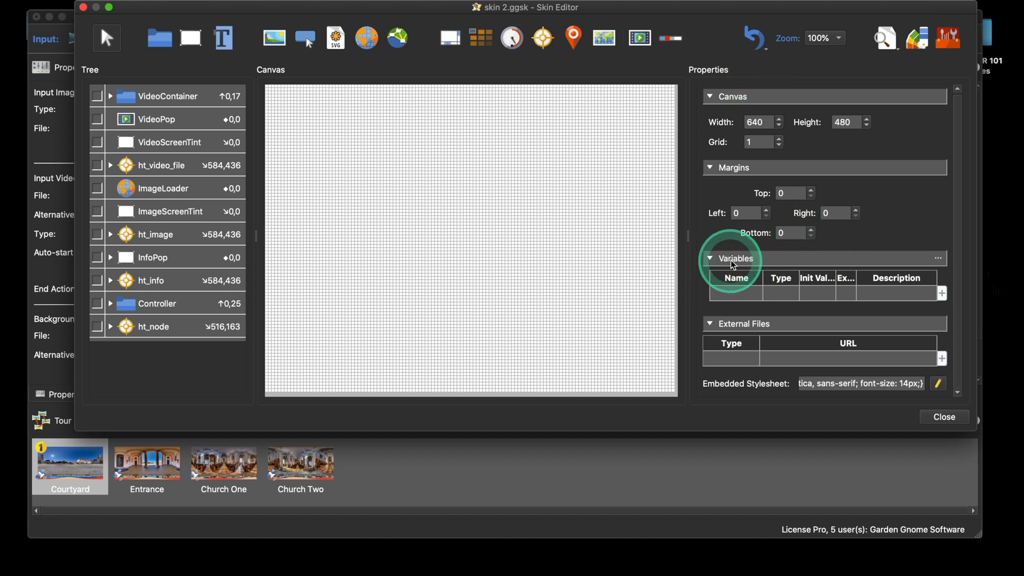
double_click(739, 296)
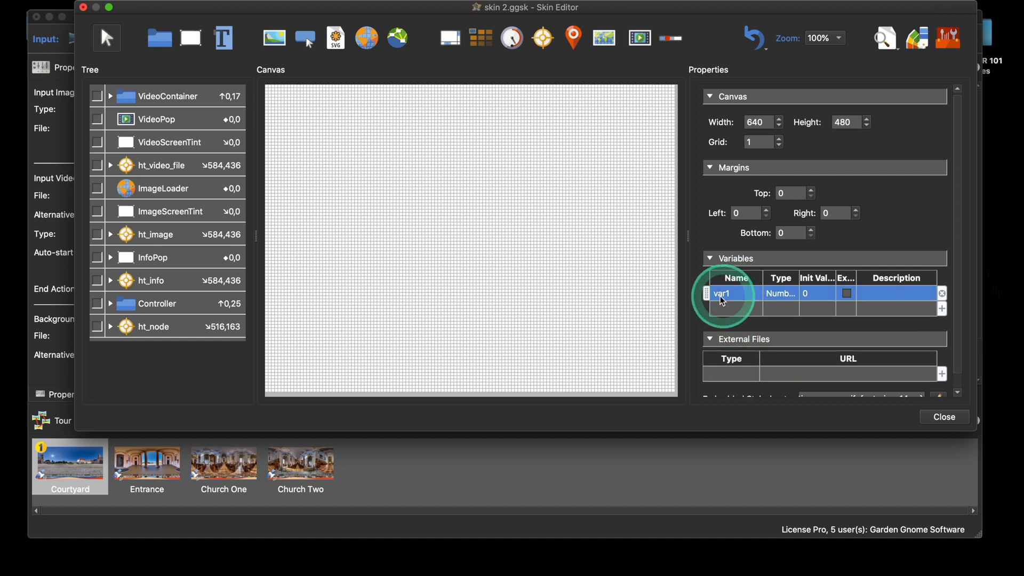
double_click(743, 296)
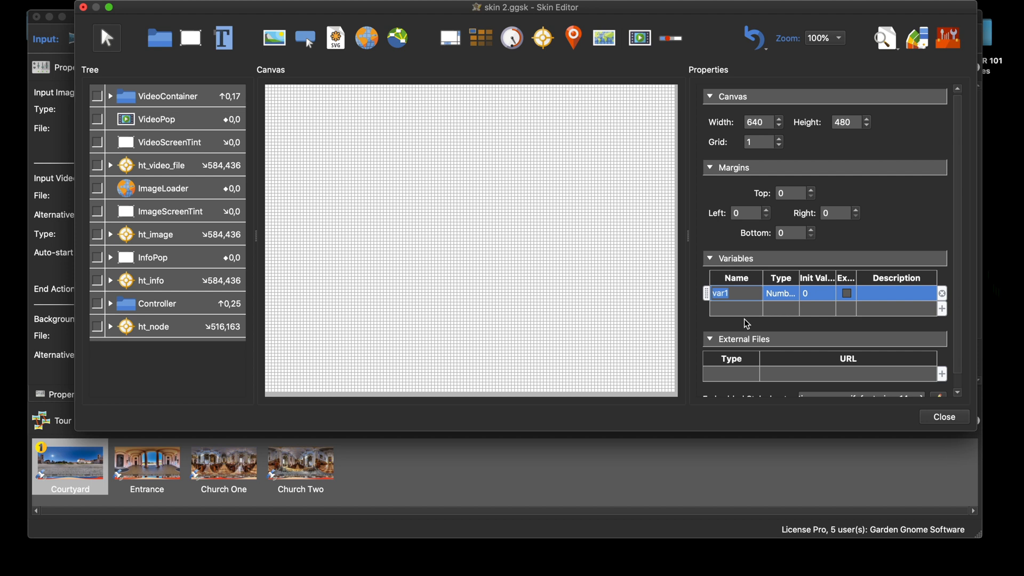
text(v)
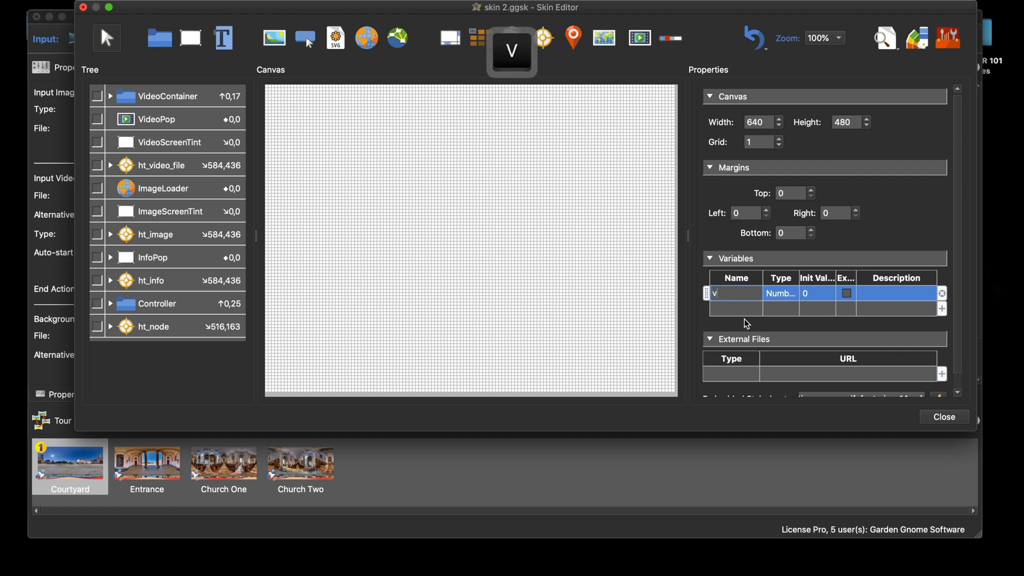
text(is)
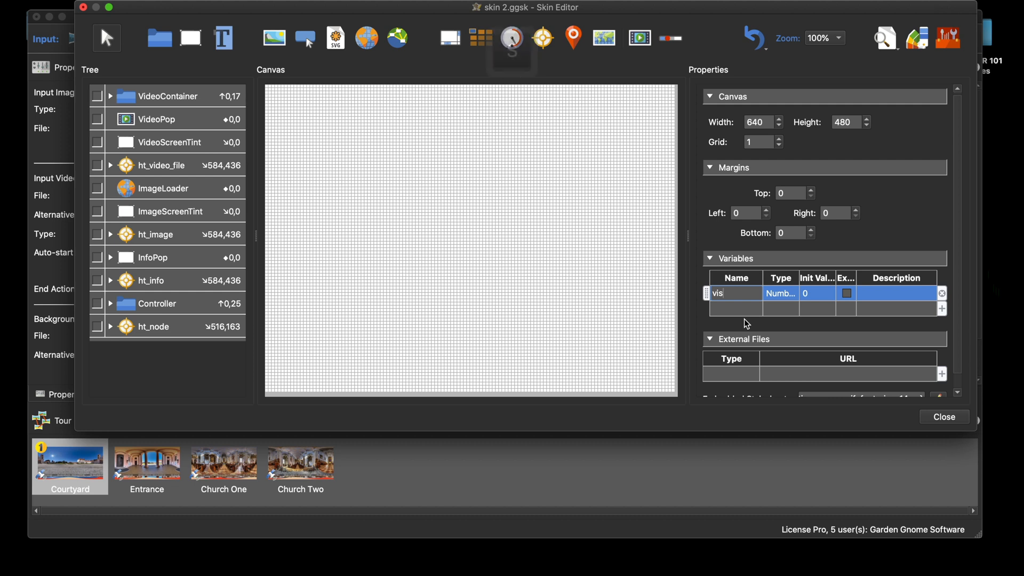
text(_)
click(747, 323)
text(vi)
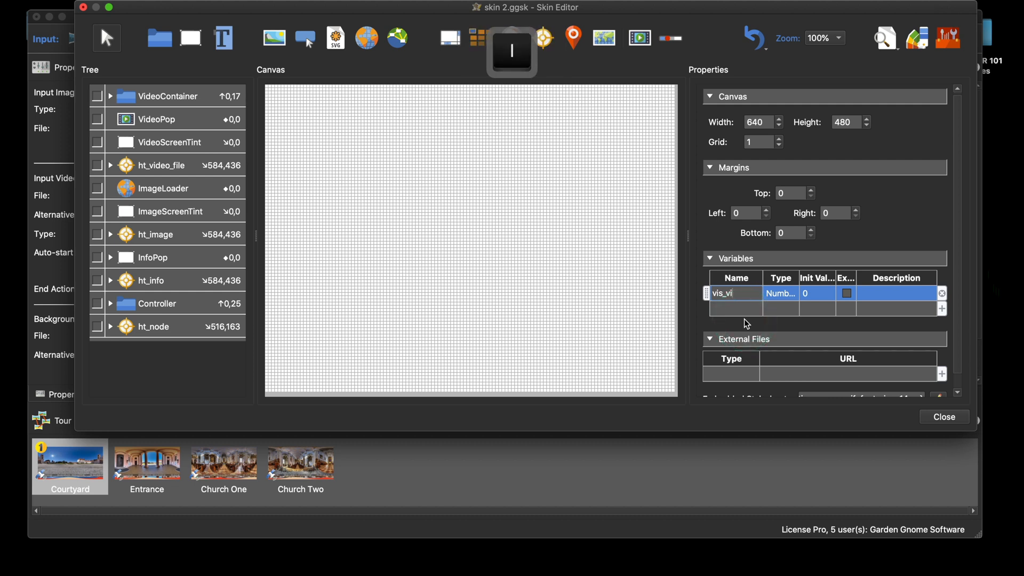
text(deo)
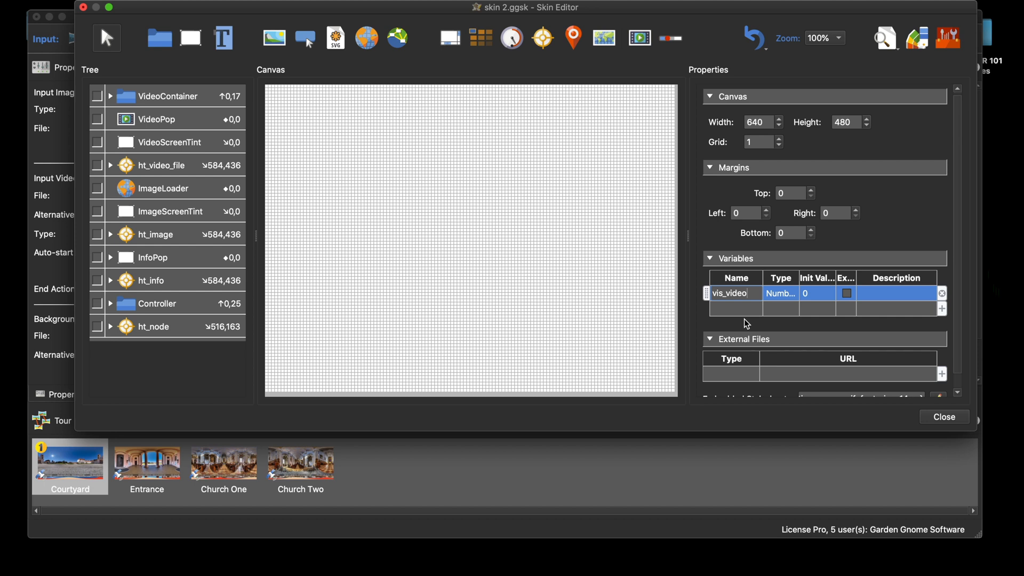
Set the type of the vis_video variable to True/False
click(779, 300)
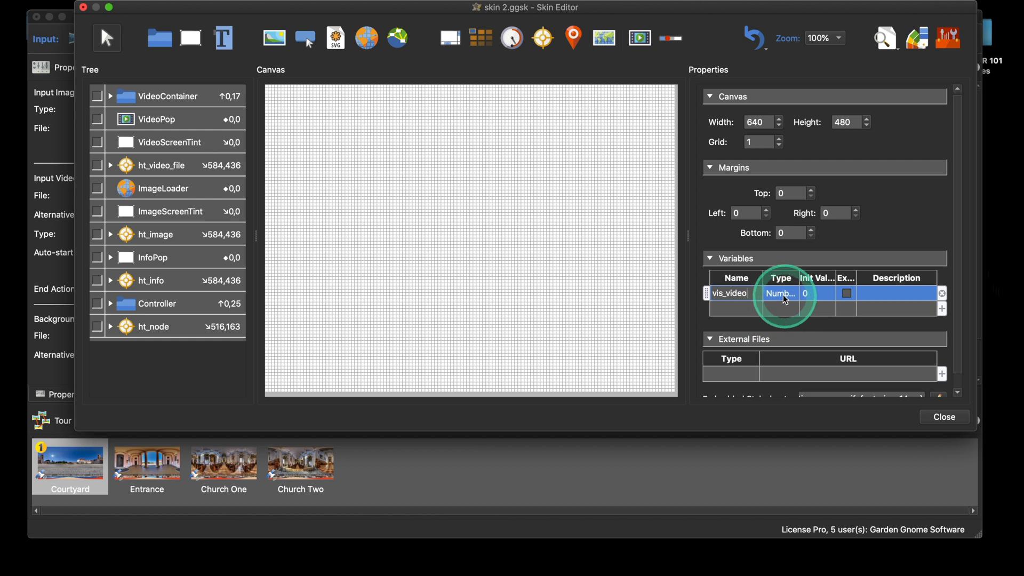
click(780, 295)
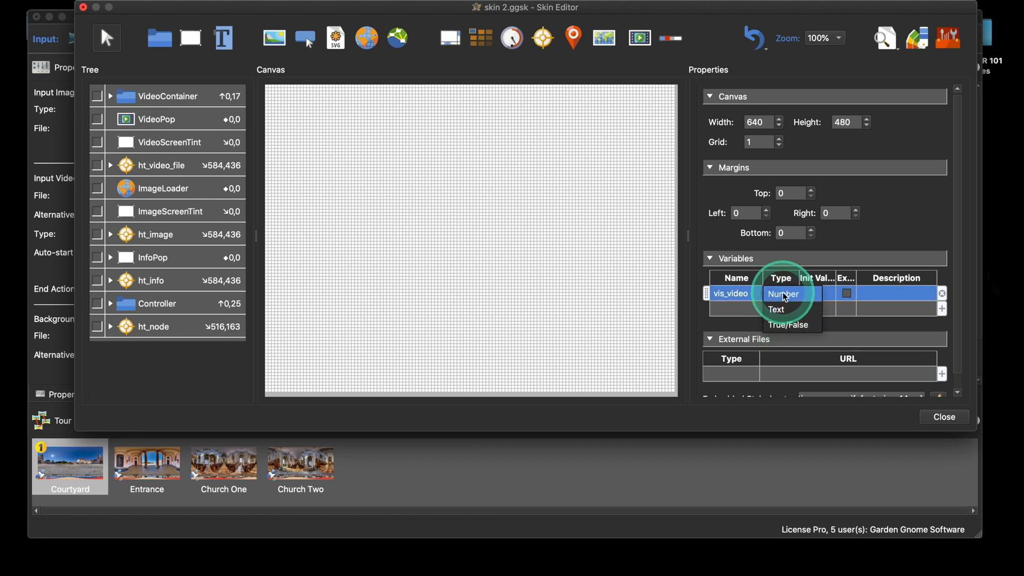
click(788, 326)
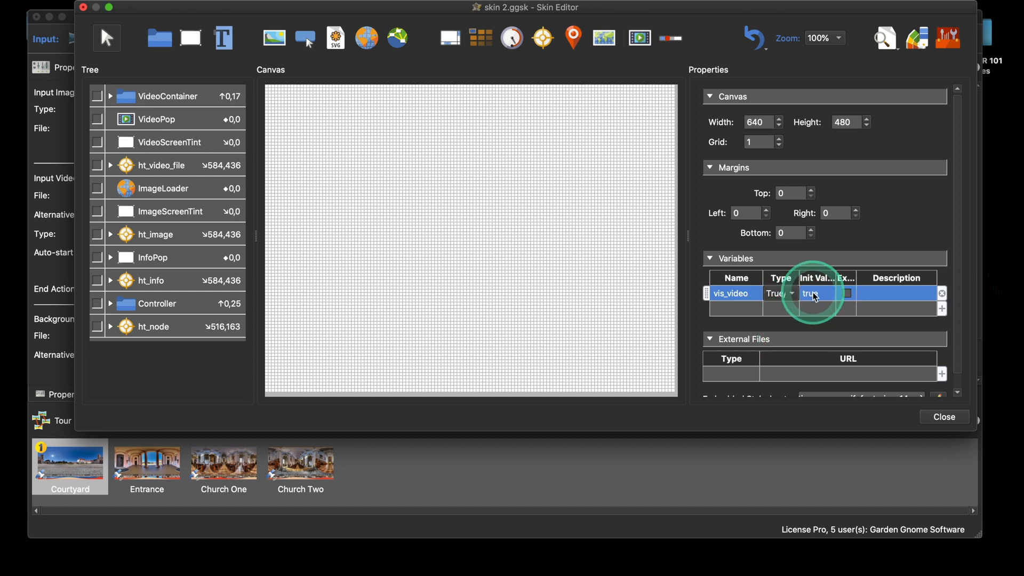
Set the initial value of the vis_video variable to false
click(815, 295)
click(814, 311)
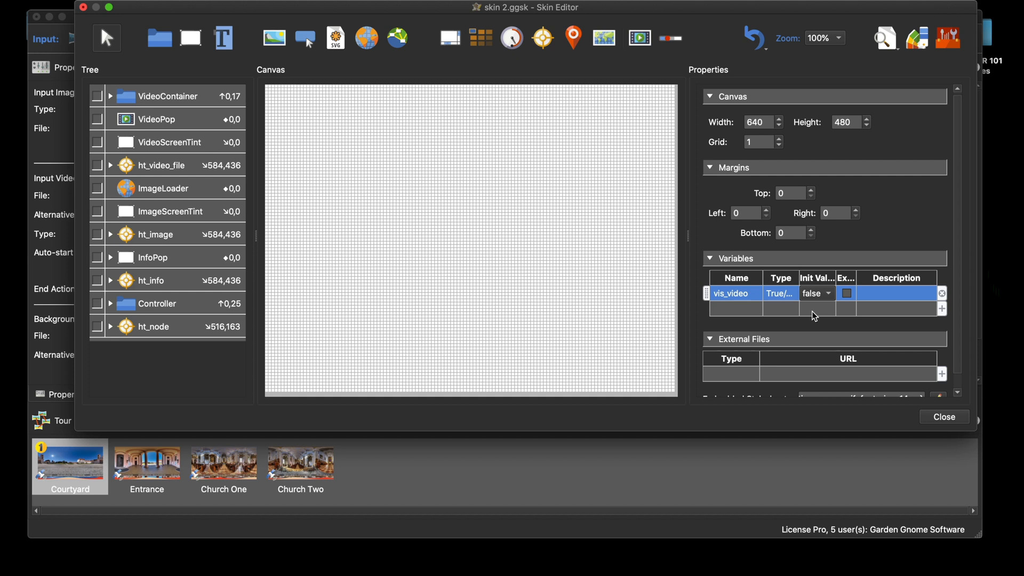
click(609, 290)
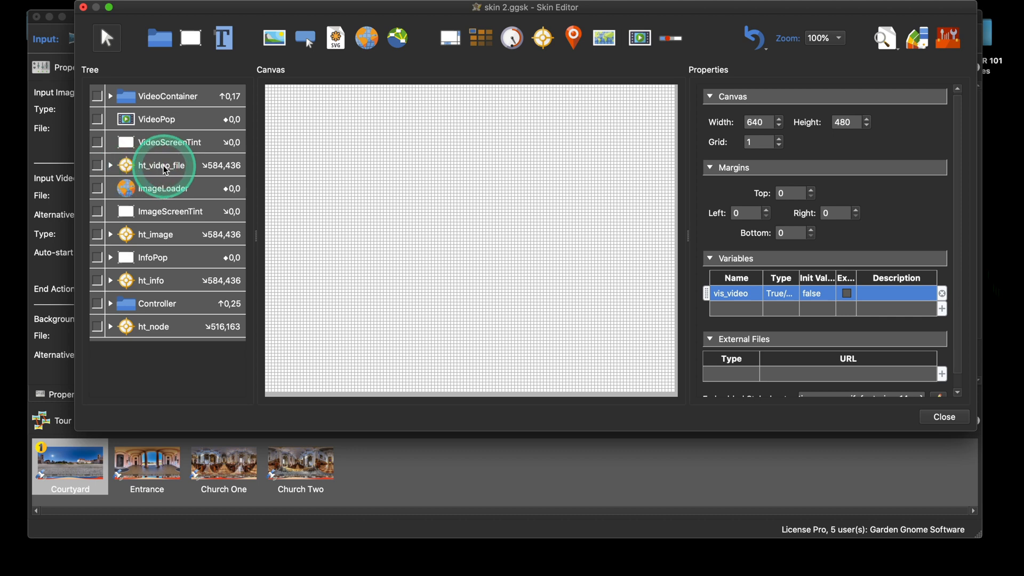
Show ht_video_file in the canvas and delete its four Show Element and Hide Element actions, leaving the Set Value action on VideoPop
click(97, 165)
click(126, 165)
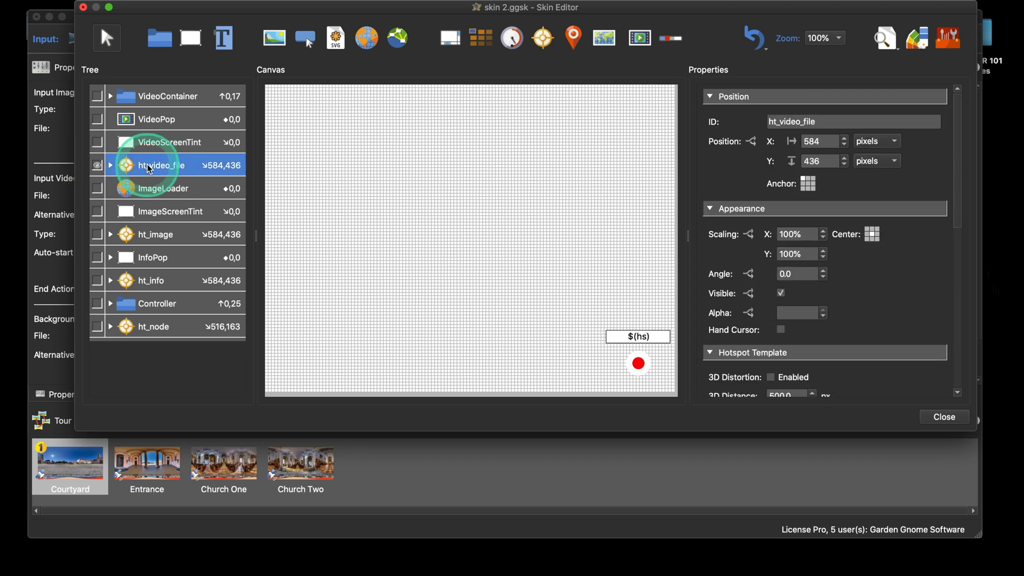
scroll(916, 297, down, 10)
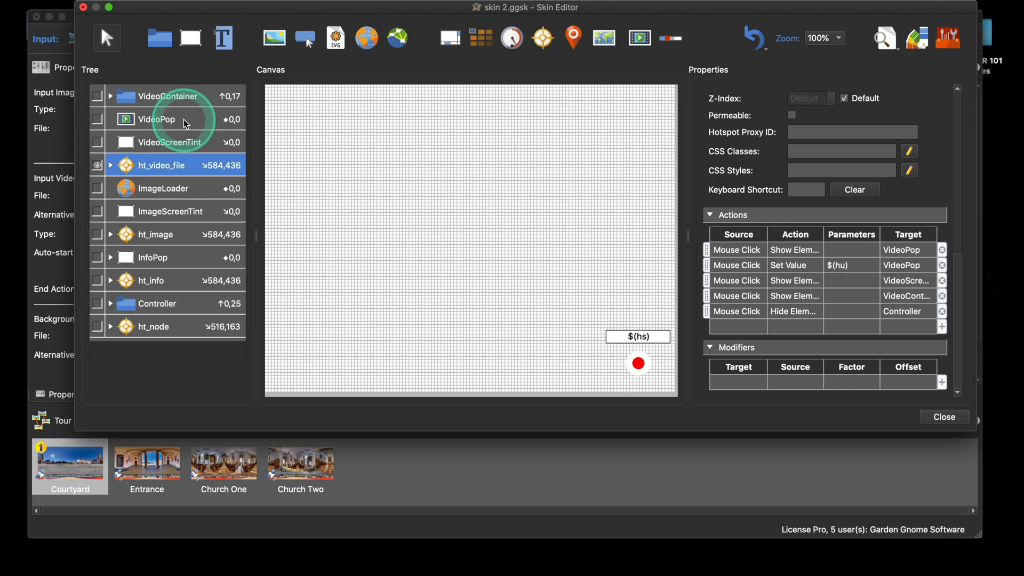
click(942, 250)
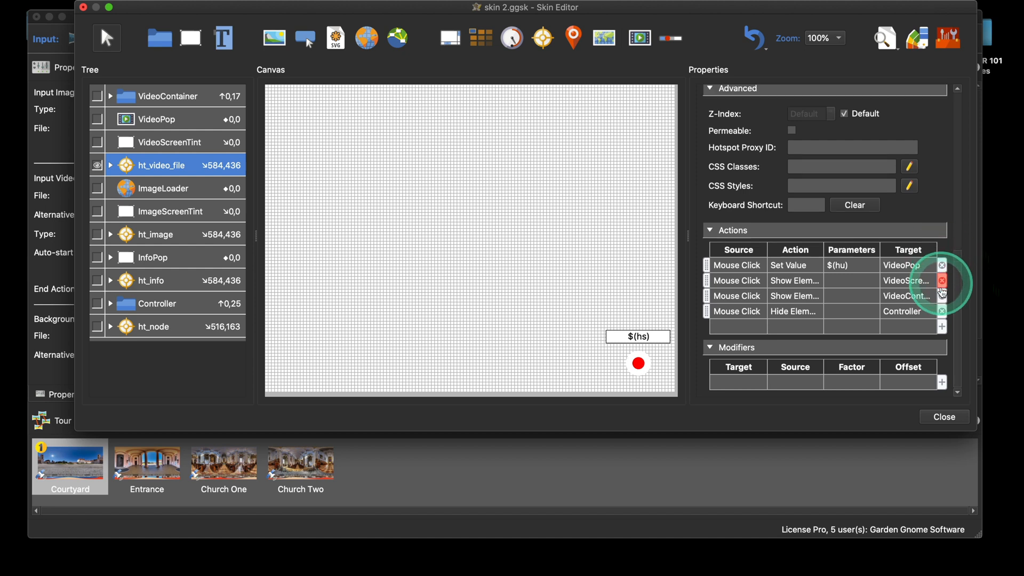
click(943, 311)
click(942, 311)
click(942, 312)
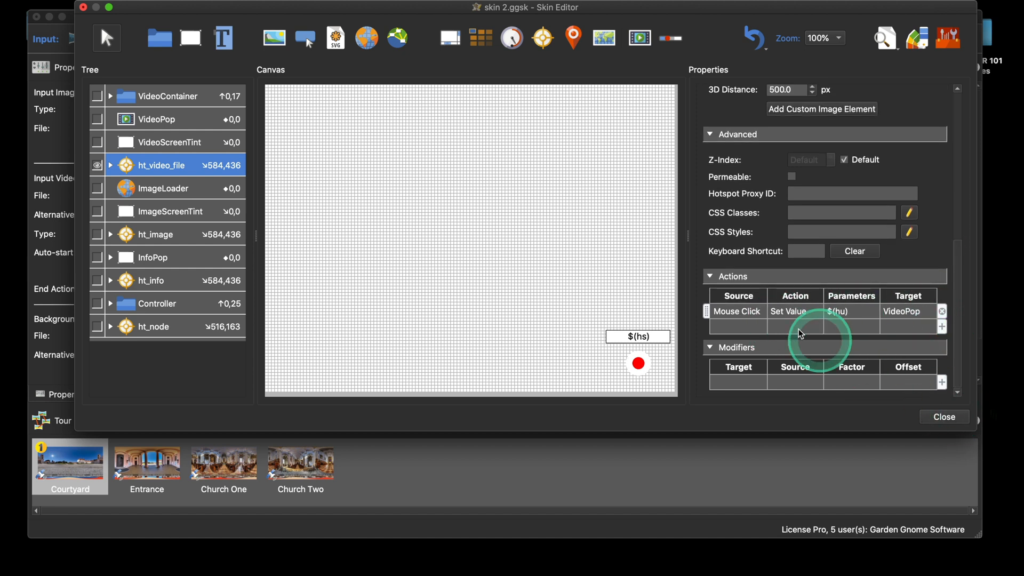
Close the skin editor to check the Video Popup hotspot's link target, and reopen the skin at ht_video_file's actions
click(944, 418)
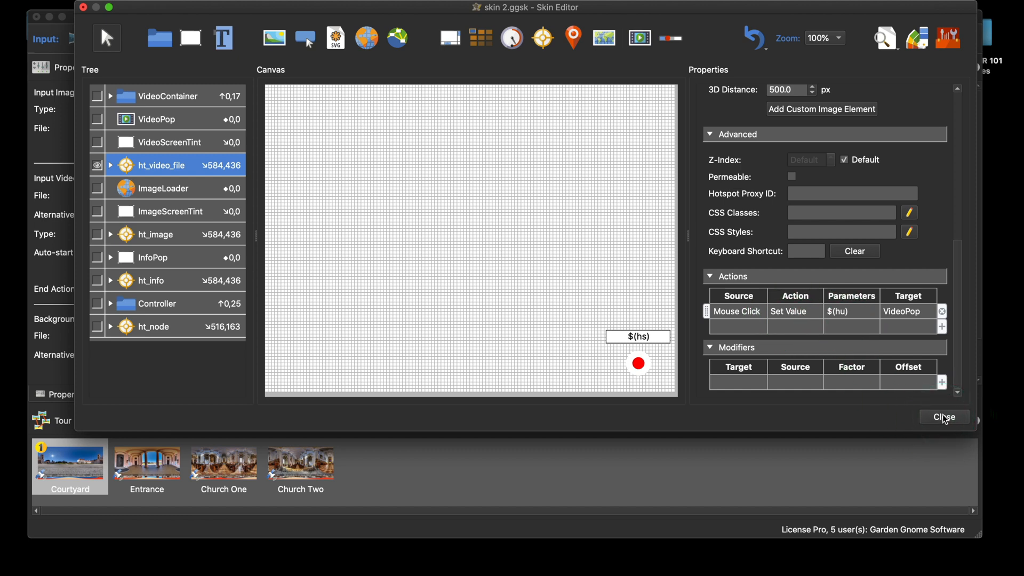
click(603, 230)
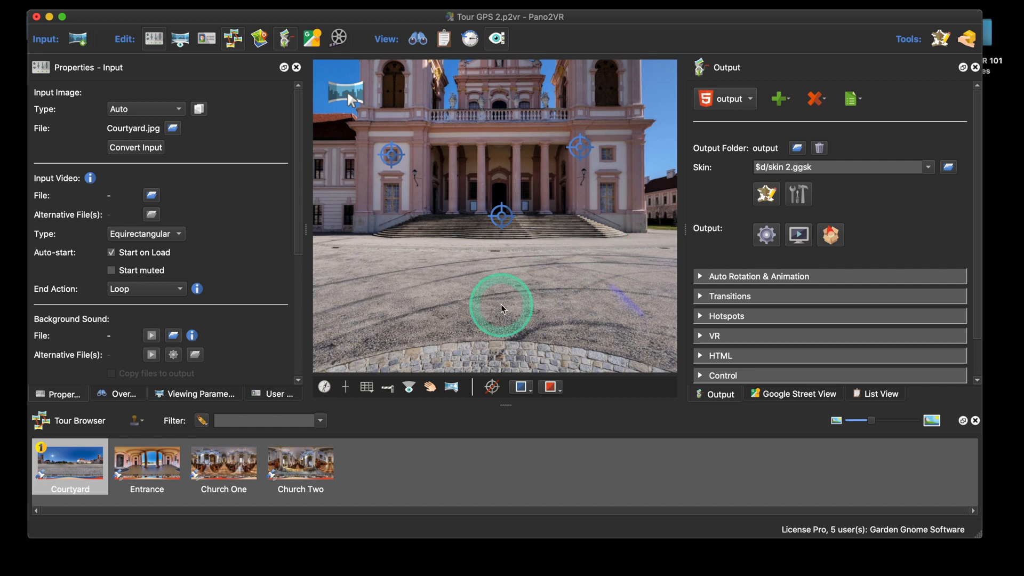
click(581, 151)
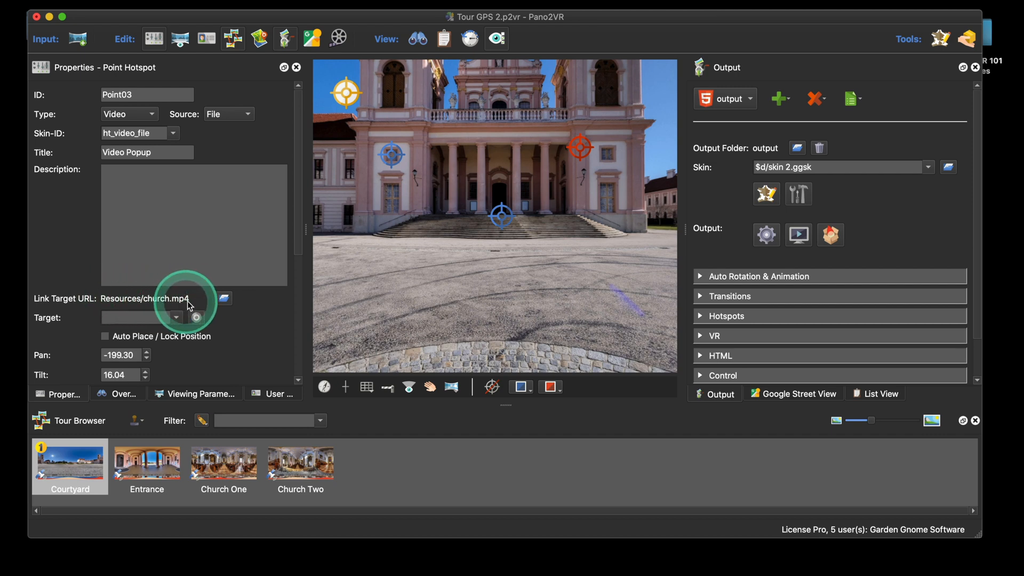
click(771, 196)
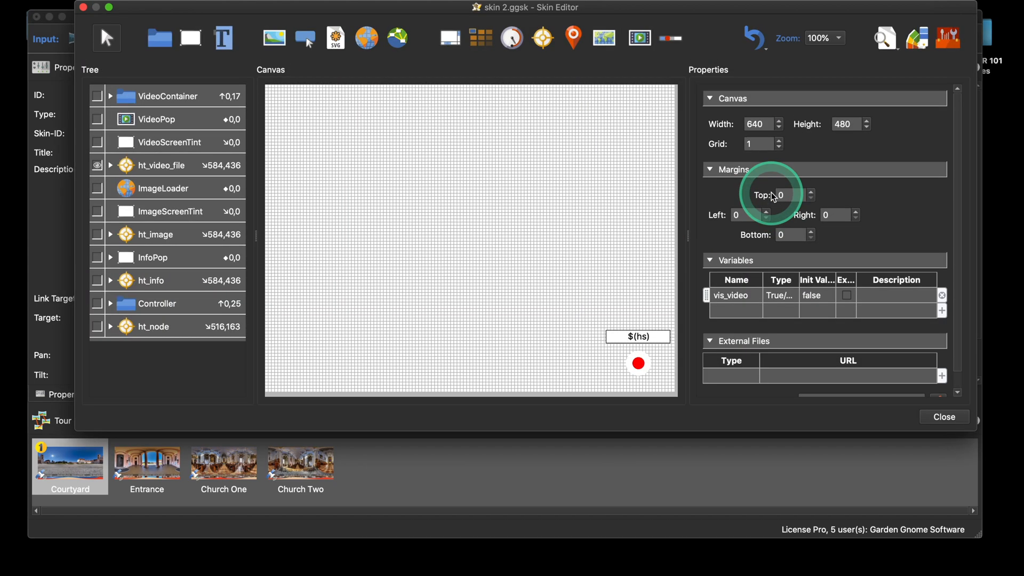
click(144, 170)
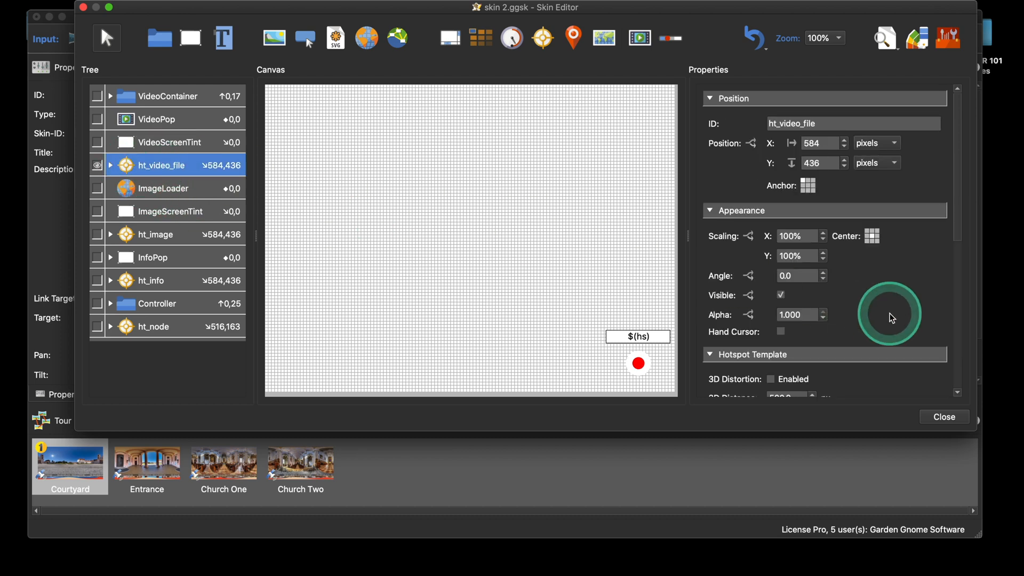
scroll(890, 313, down, 10)
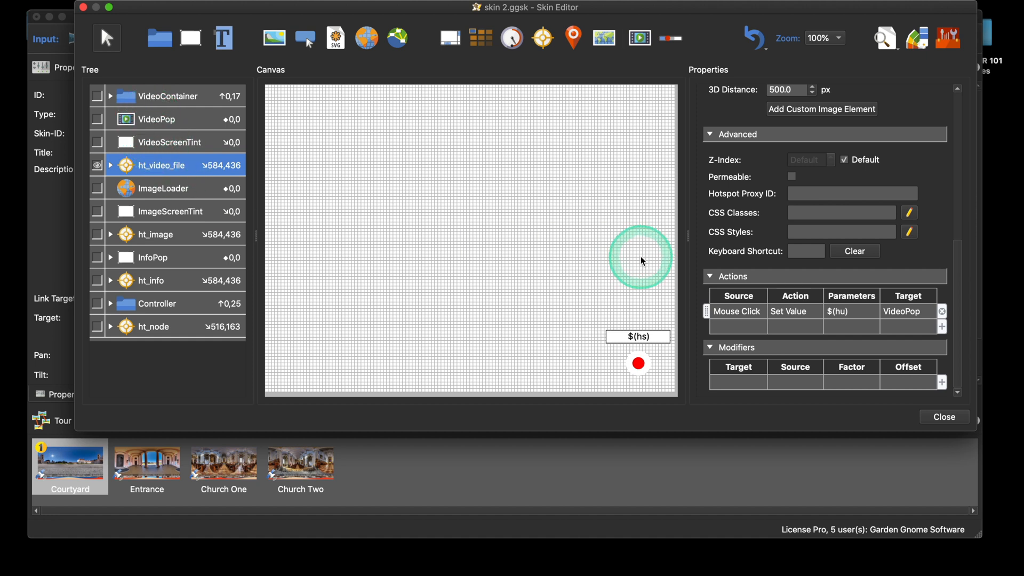
click(618, 261)
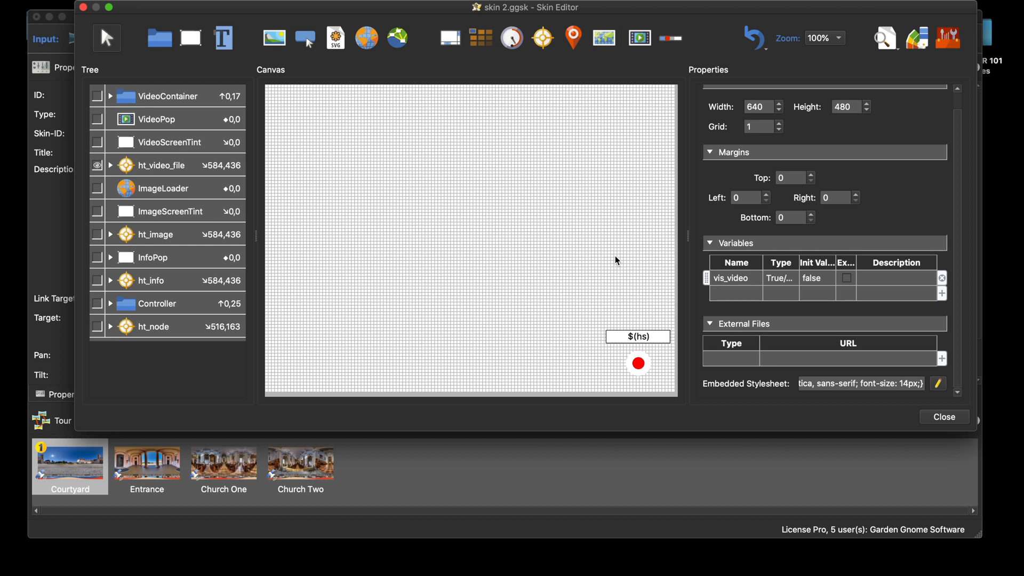
click(731, 297)
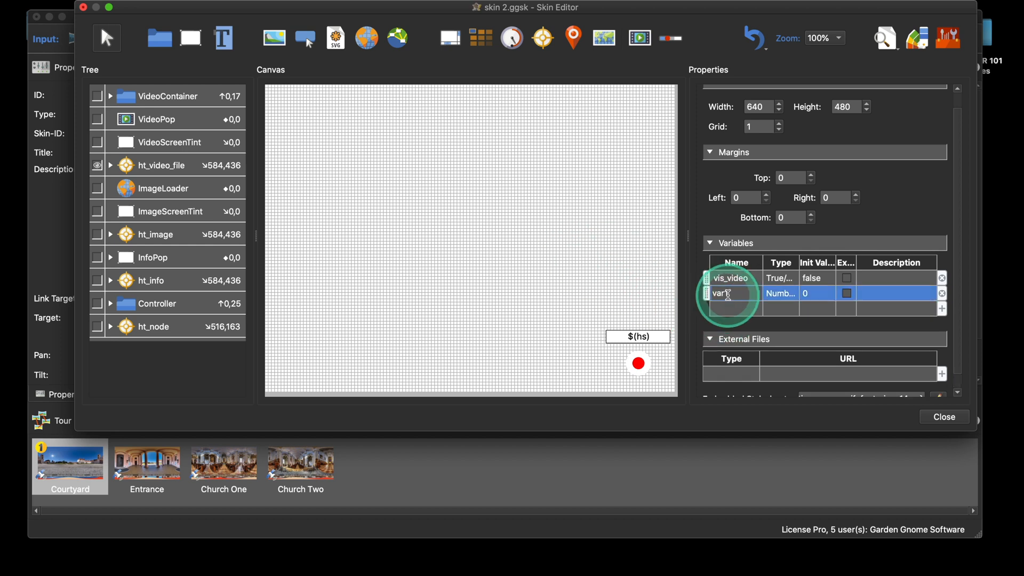
click(943, 293)
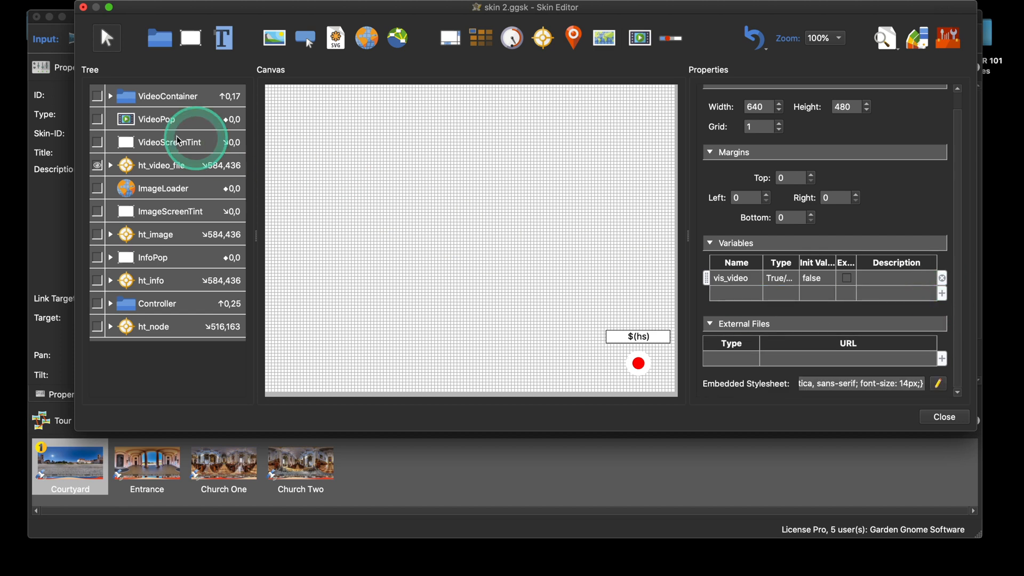
Create a new Mouse Click action on ht_video_file with Set Variable Value as its action type
click(155, 169)
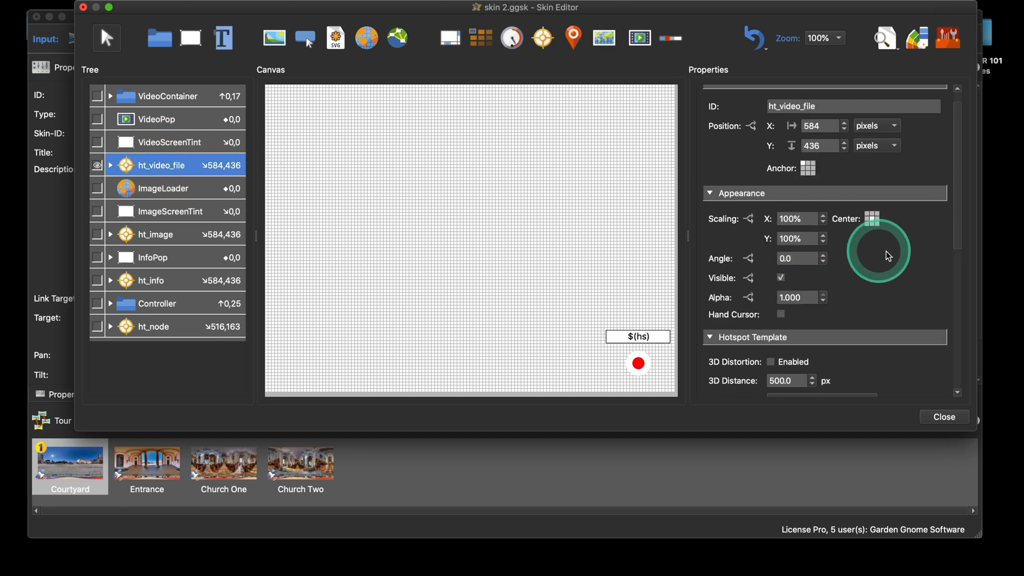
scroll(889, 252, down, 5)
scroll(889, 251, down, 3)
double_click(745, 329)
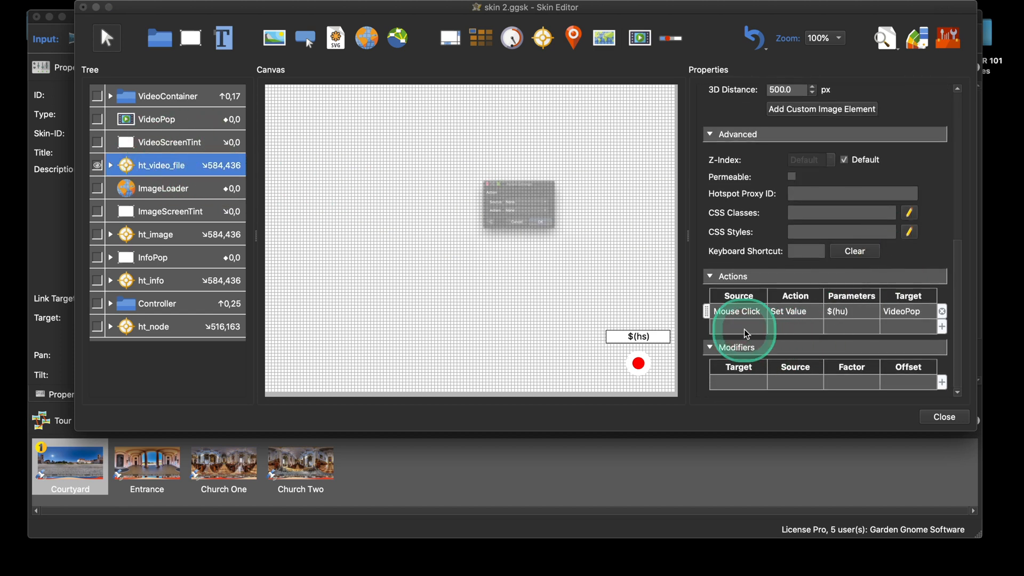
click(520, 198)
click(521, 211)
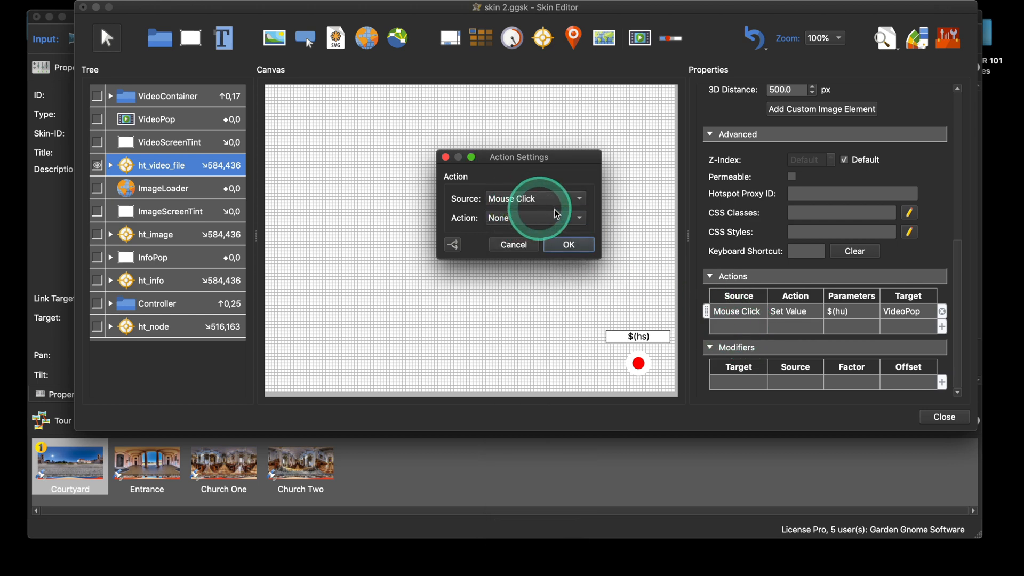
click(560, 218)
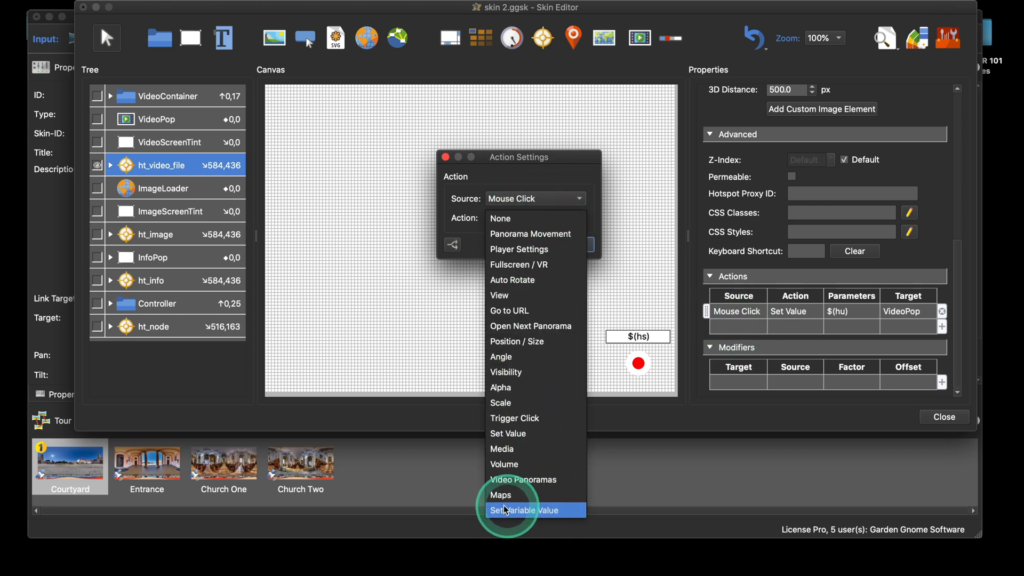
click(539, 510)
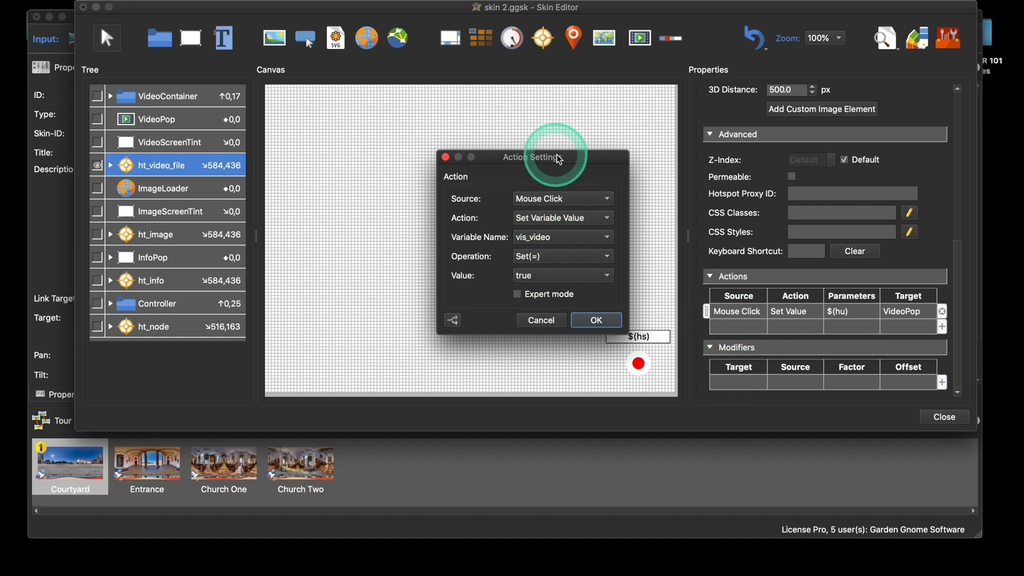
Review the available operations, keep Set(=) with the value true for vis_video, and confirm the new action
drag(560, 155, 546, 124)
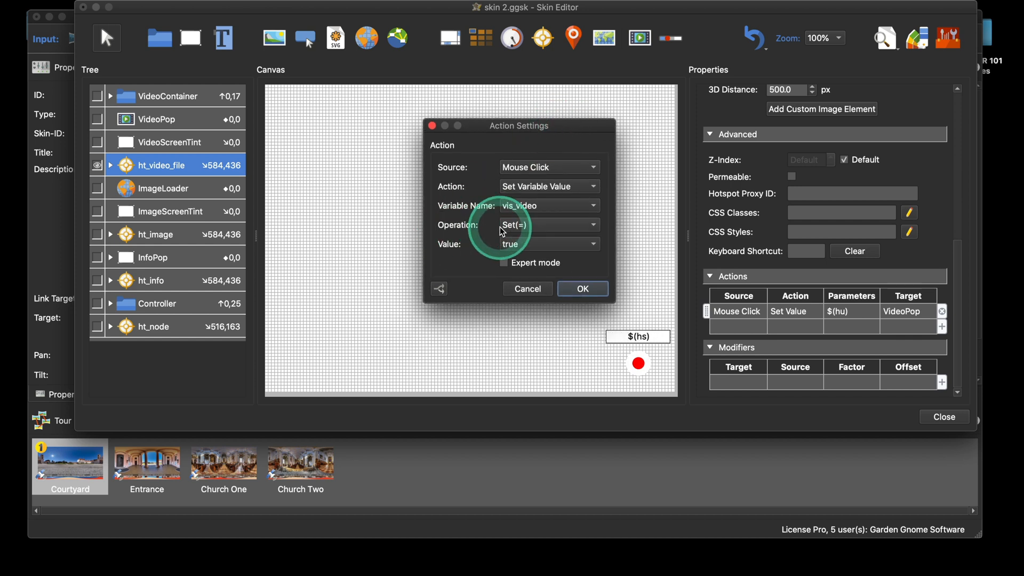
click(583, 225)
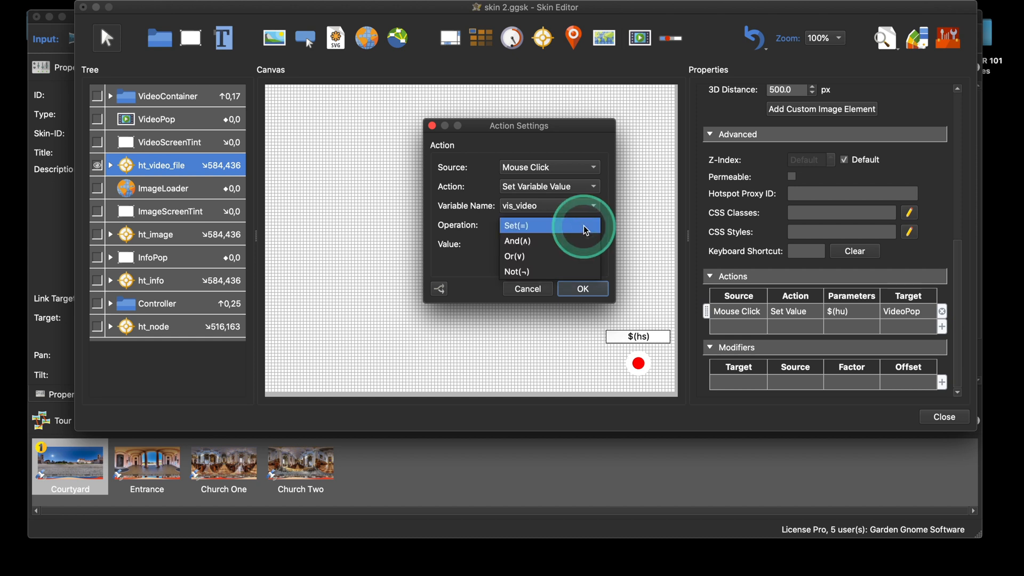
click(548, 224)
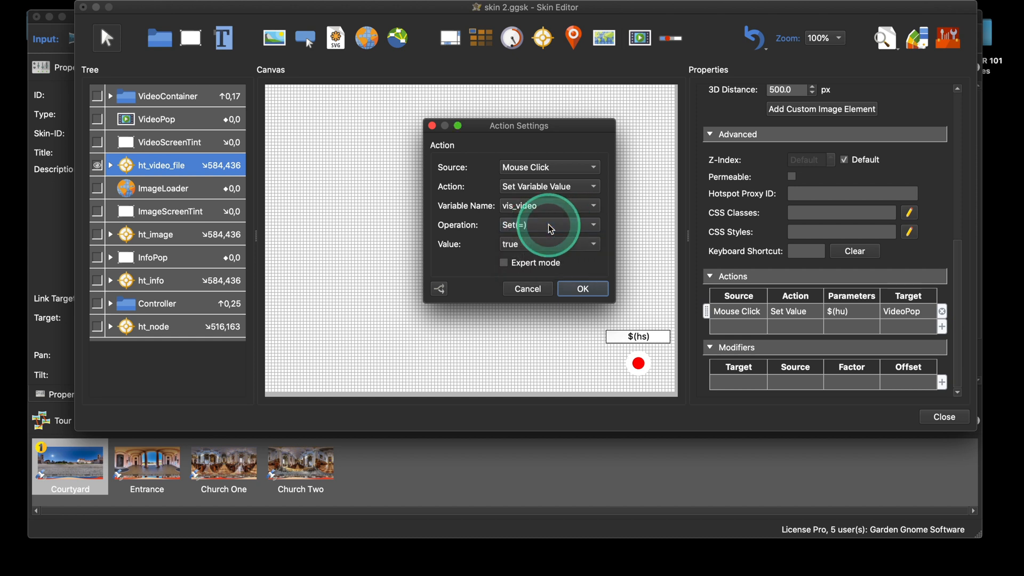
click(542, 225)
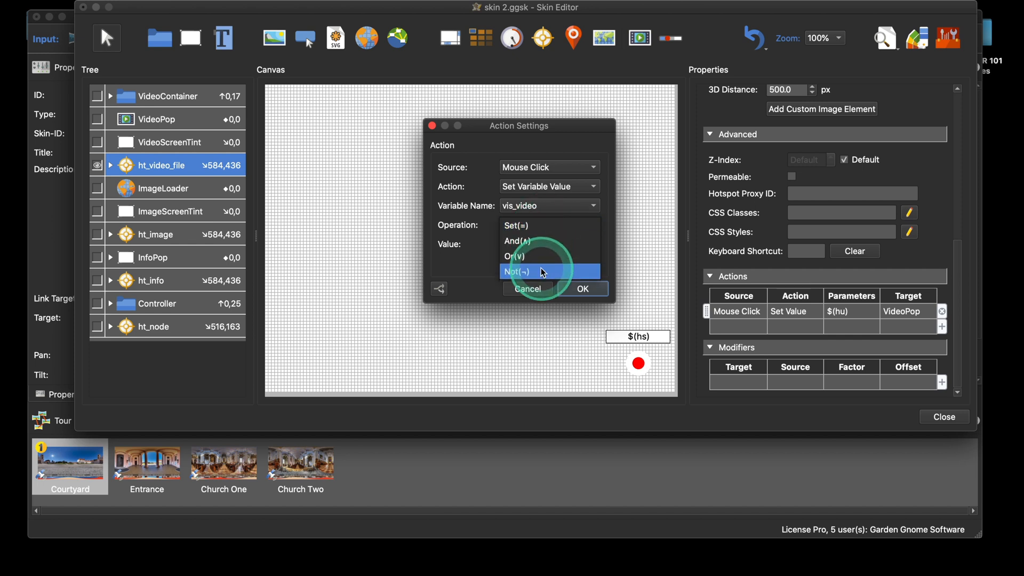
click(549, 225)
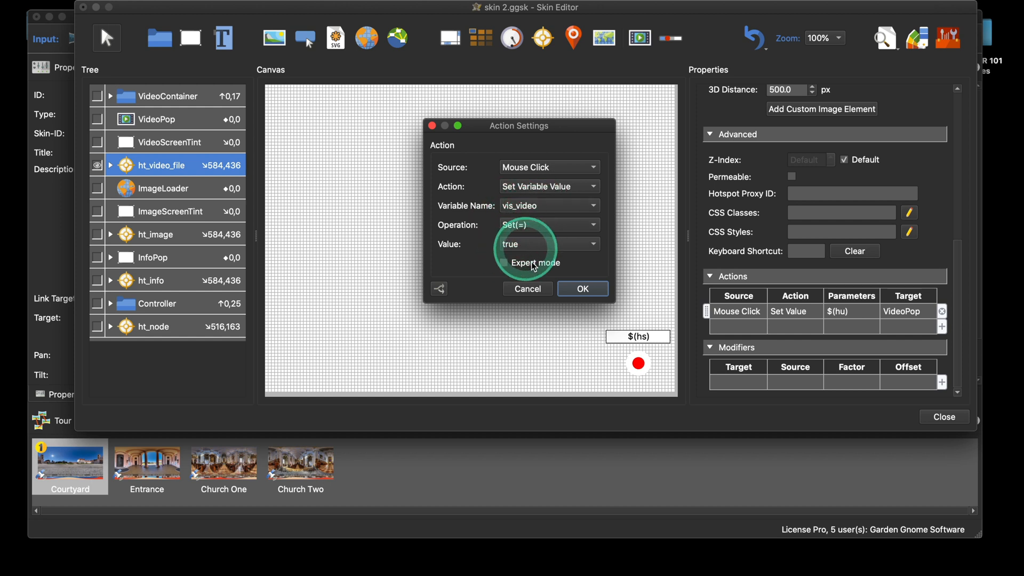
click(568, 294)
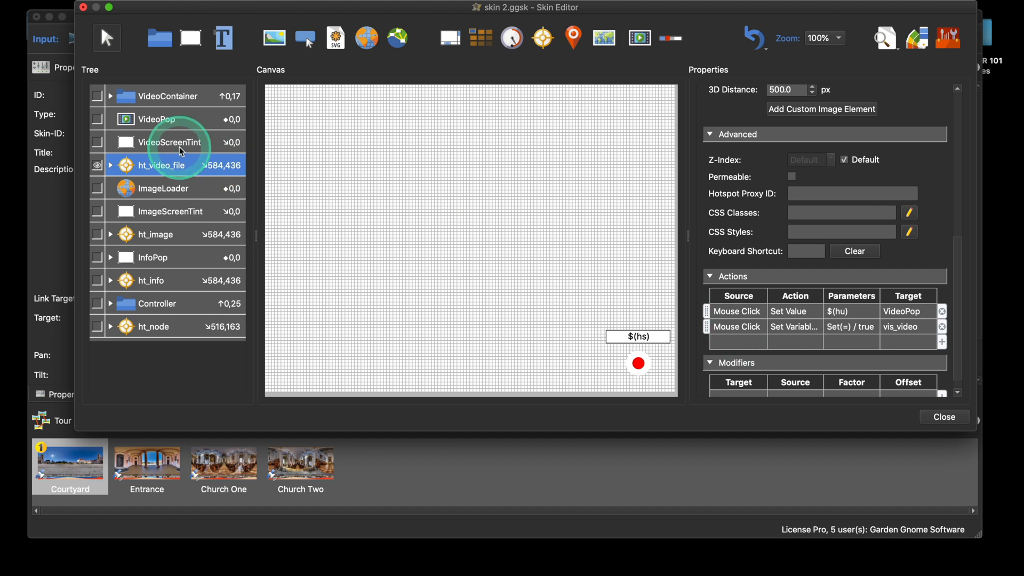
Copy the Set Variable Value action for vis_video from ht_video_file
click(745, 329)
right_click(744, 326)
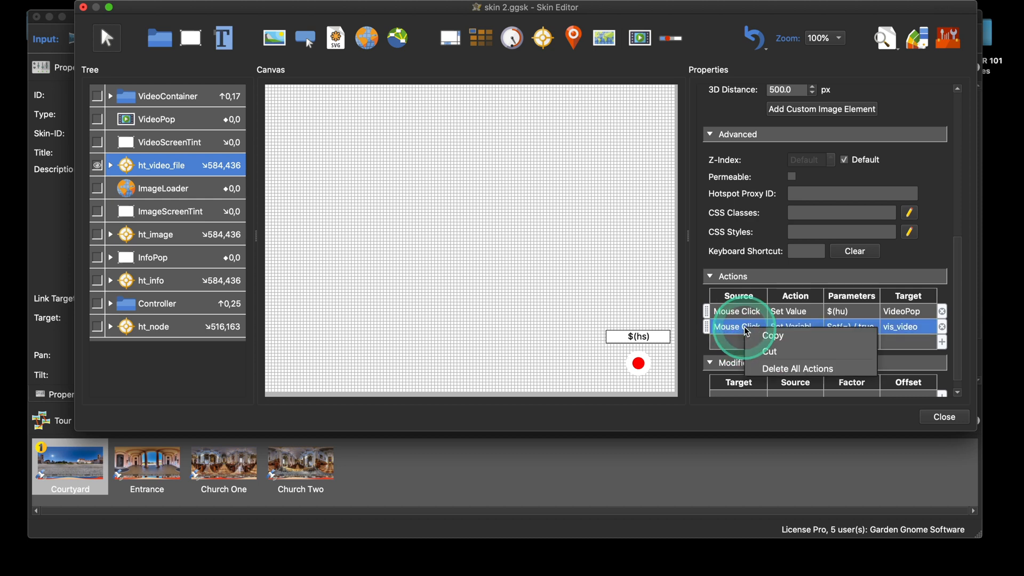
click(756, 334)
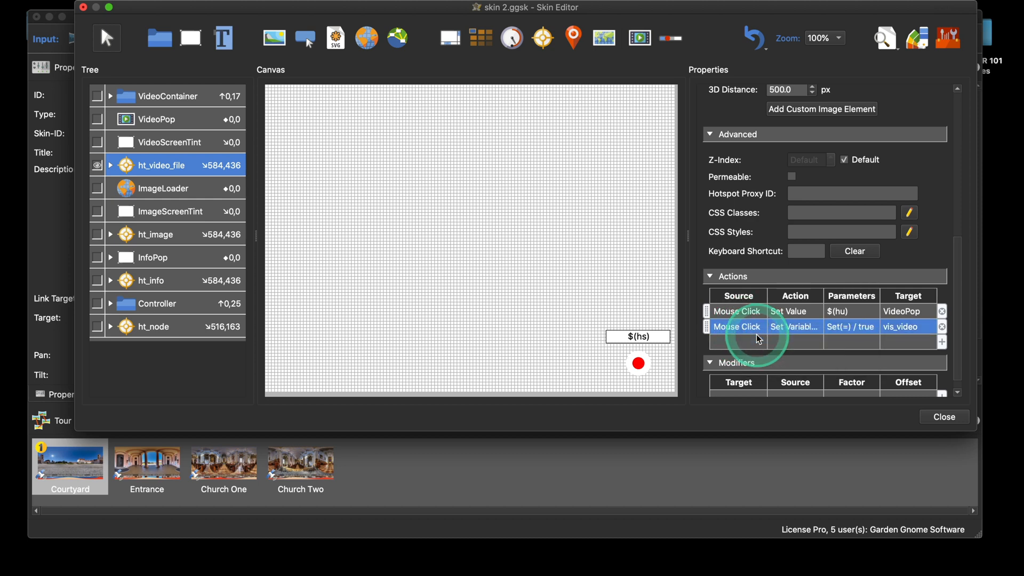
Delete all four Mouse Click actions of the VideoPop element
click(159, 120)
scroll(810, 257, down, 10)
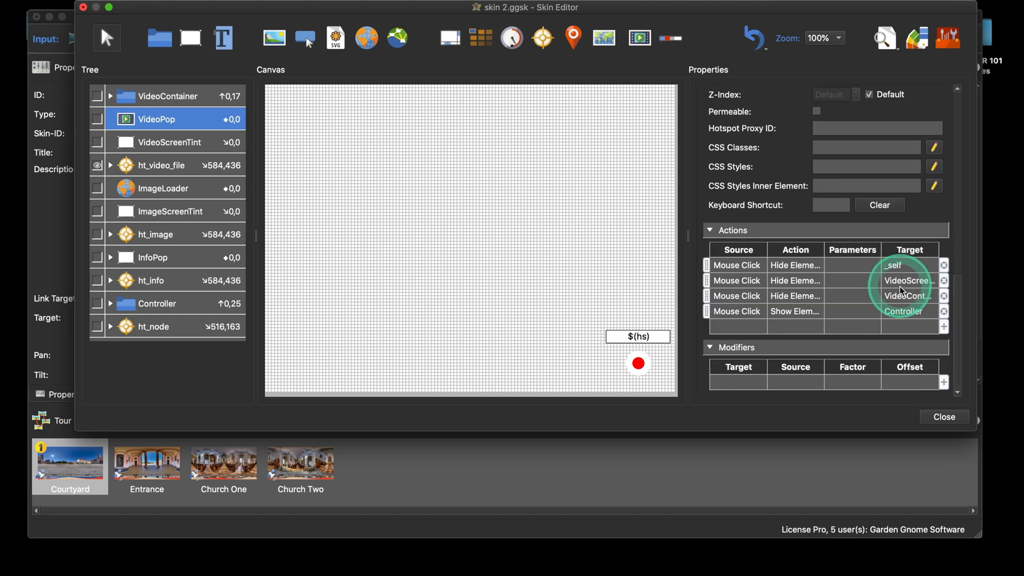
click(944, 312)
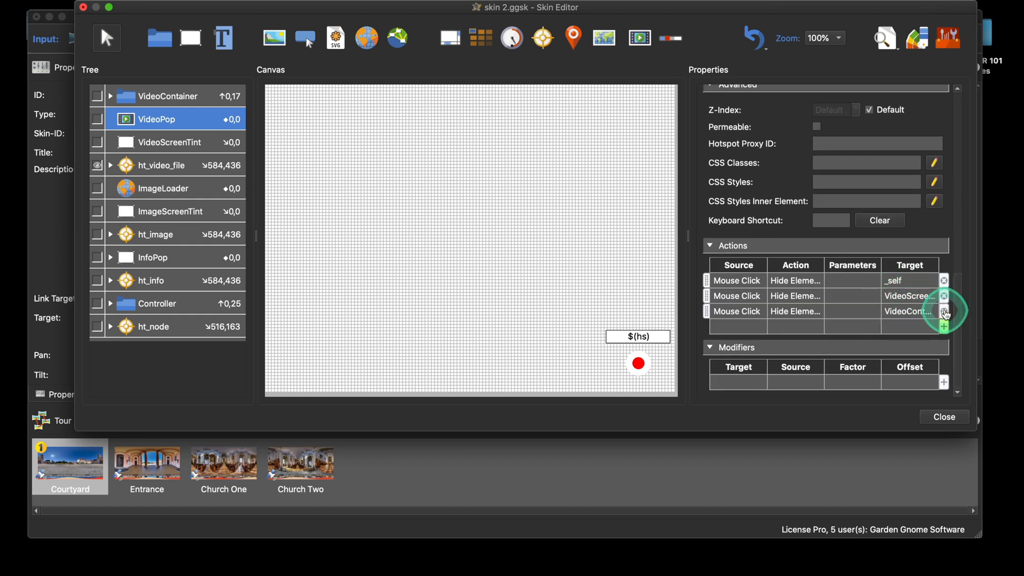
click(944, 311)
click(944, 312)
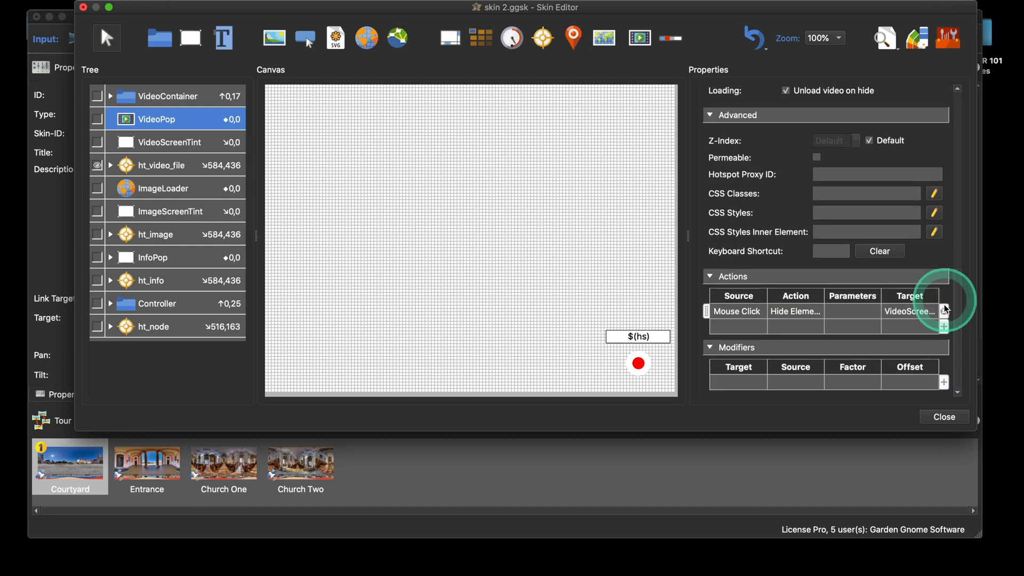
click(944, 311)
Paste the copied Set Variable Value action into the empty action list of VideoPop
right_click(746, 325)
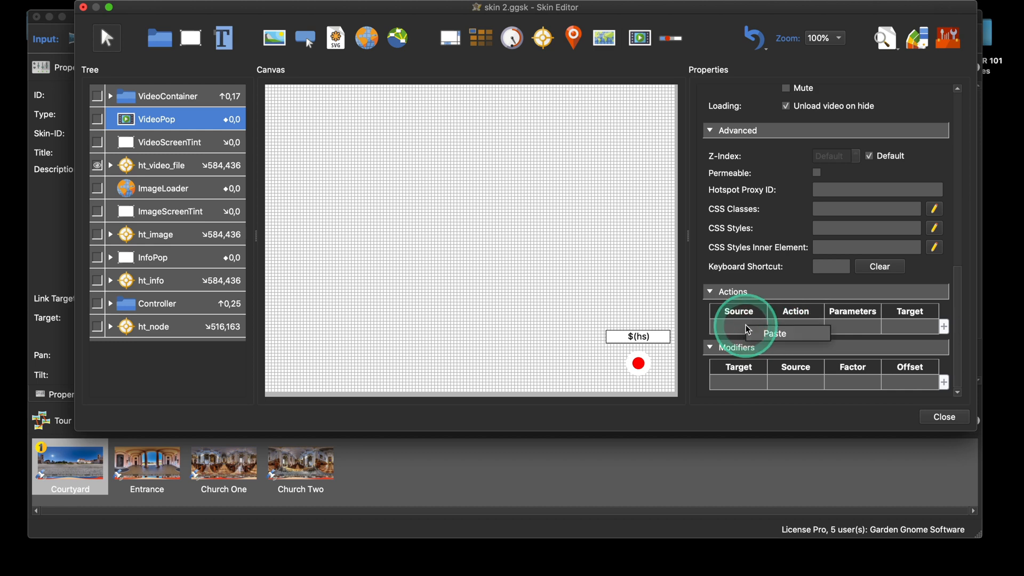
click(763, 334)
scroll(776, 294, down, 1)
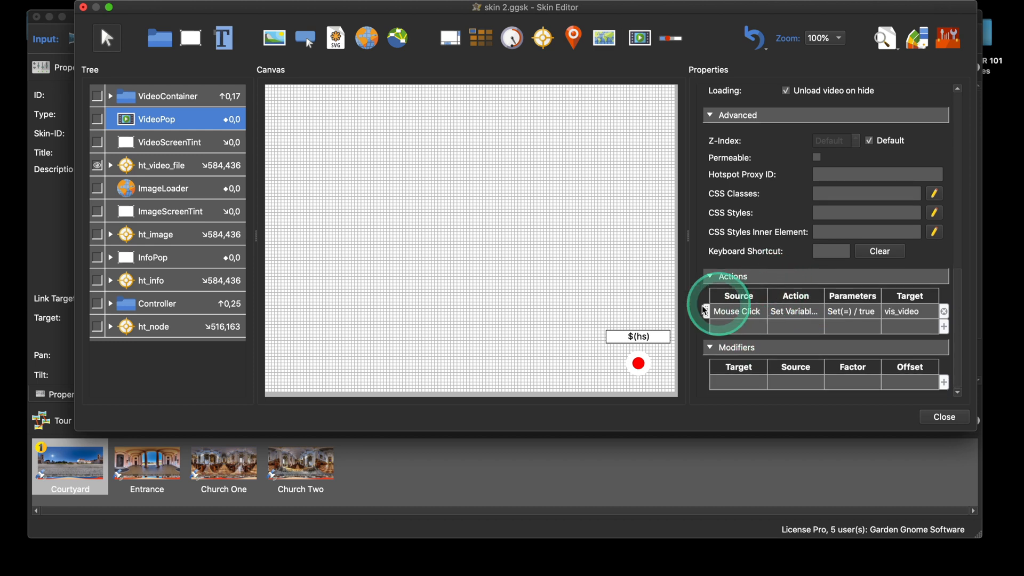
Set the value of VideoPop's mouse click action for the variable vis_video to false
double_click(850, 310)
click(554, 237)
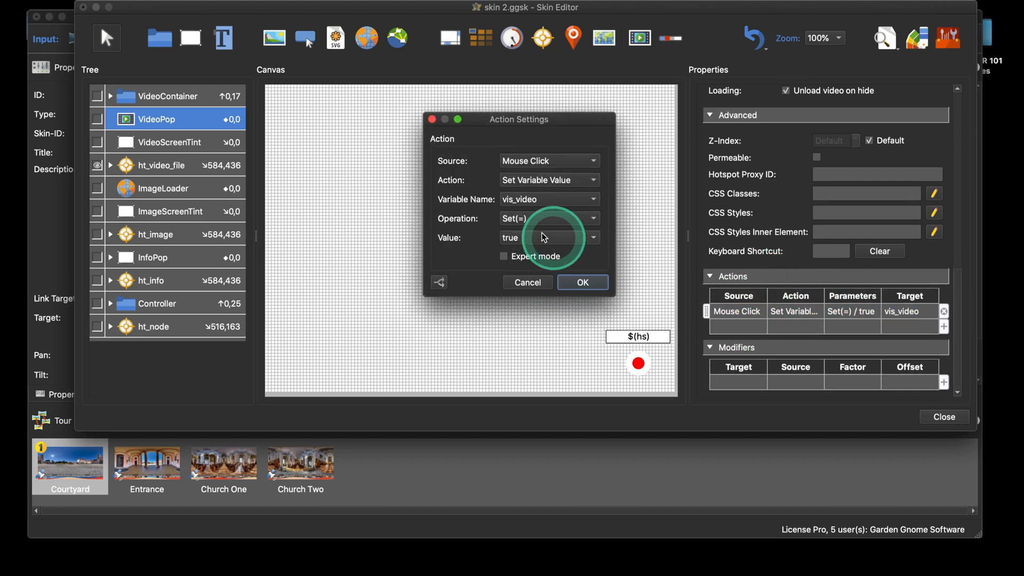
click(510, 228)
click(520, 236)
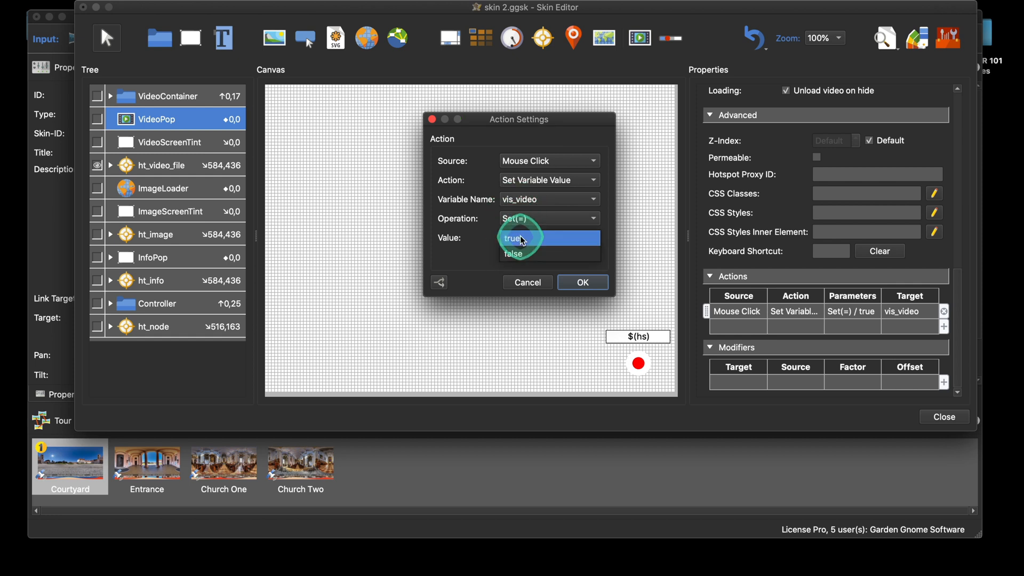
click(525, 256)
click(582, 281)
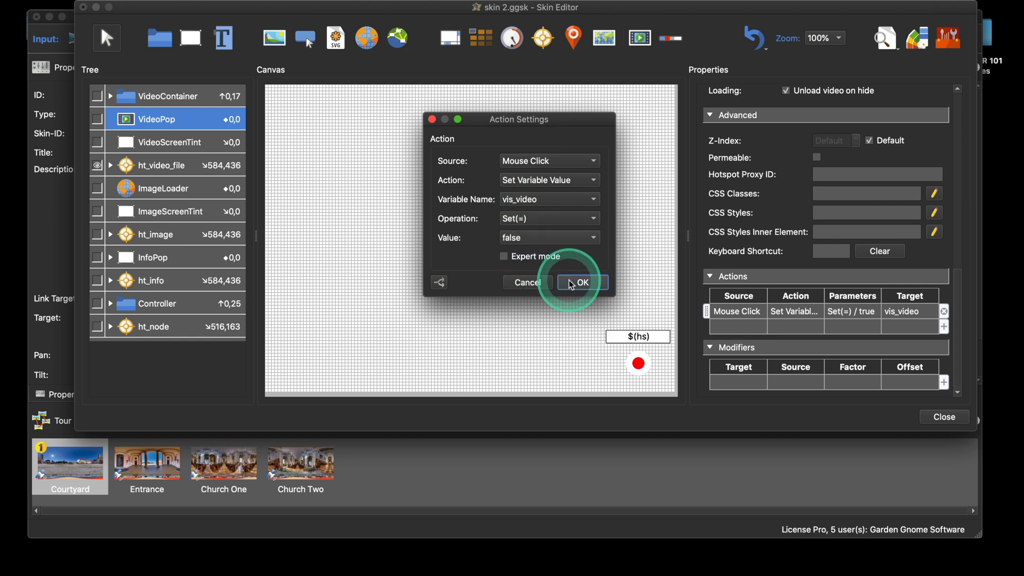
click(294, 234)
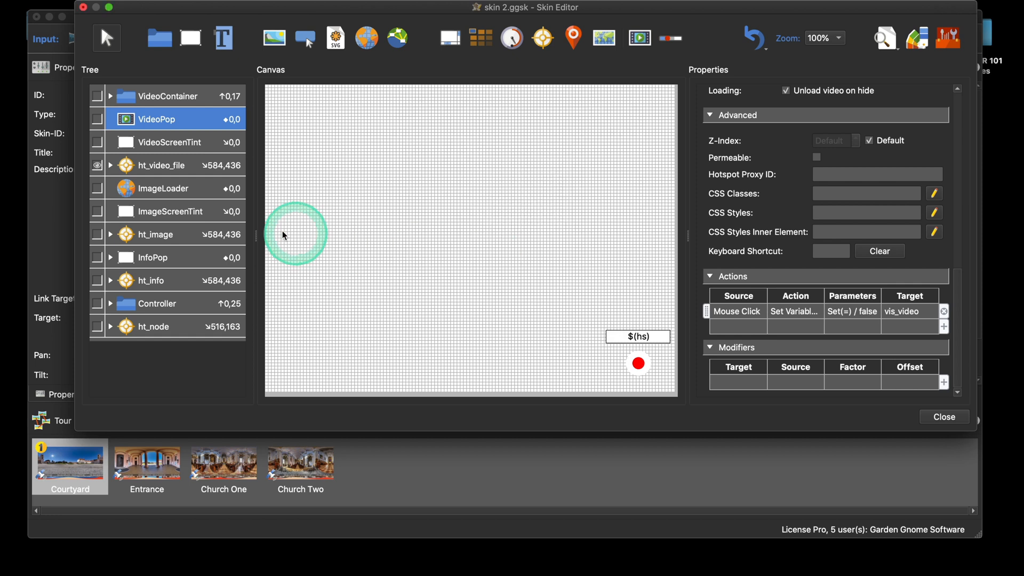
Show the VideoPop element on the skin canvas
click(156, 125)
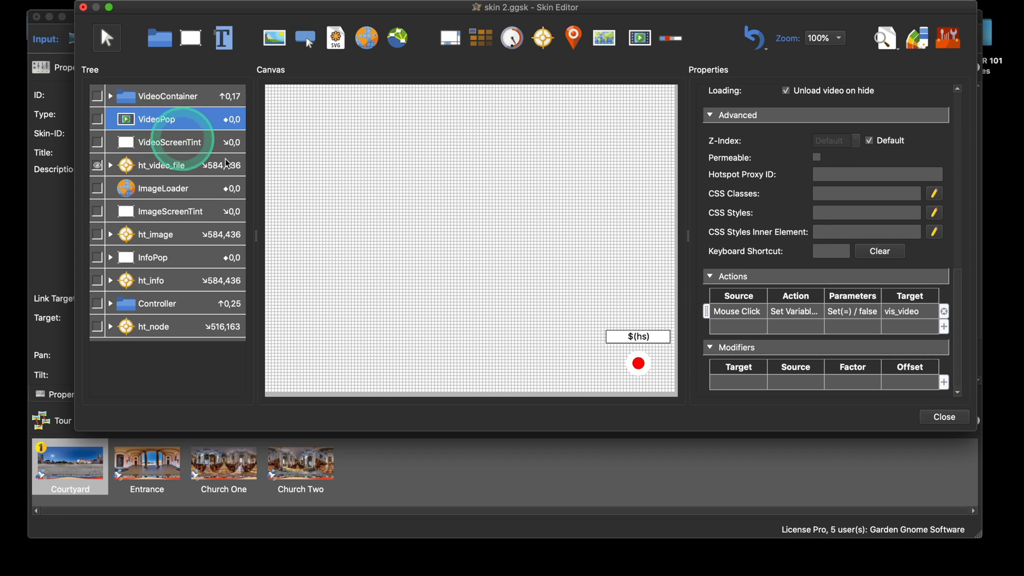
click(340, 158)
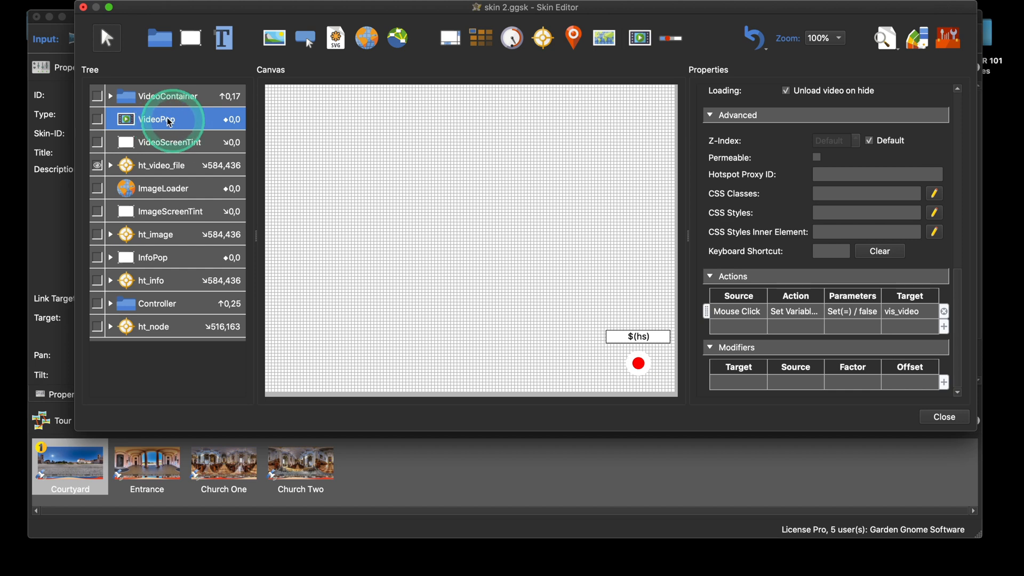
click(101, 124)
click(97, 119)
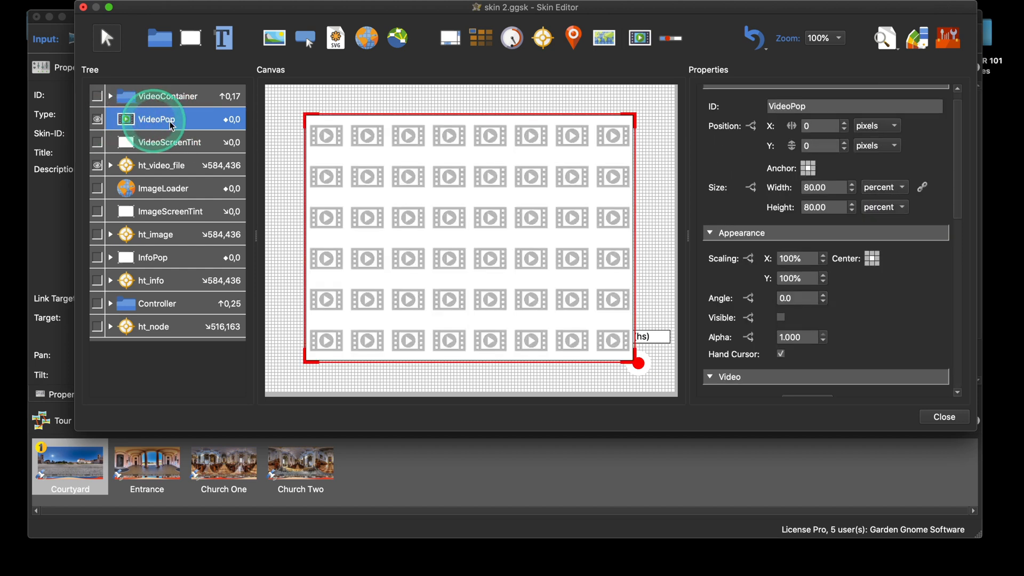
Add a logic block to VideoPop's Visible property that makes it true when vis_video = true
scroll(870, 283, down, 1)
scroll(869, 280, down, 5)
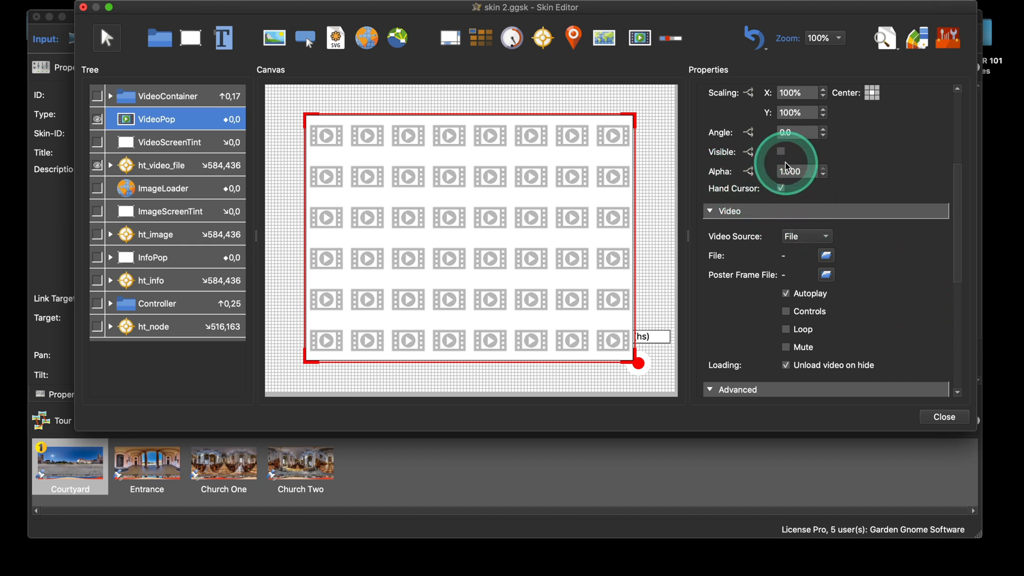
click(751, 158)
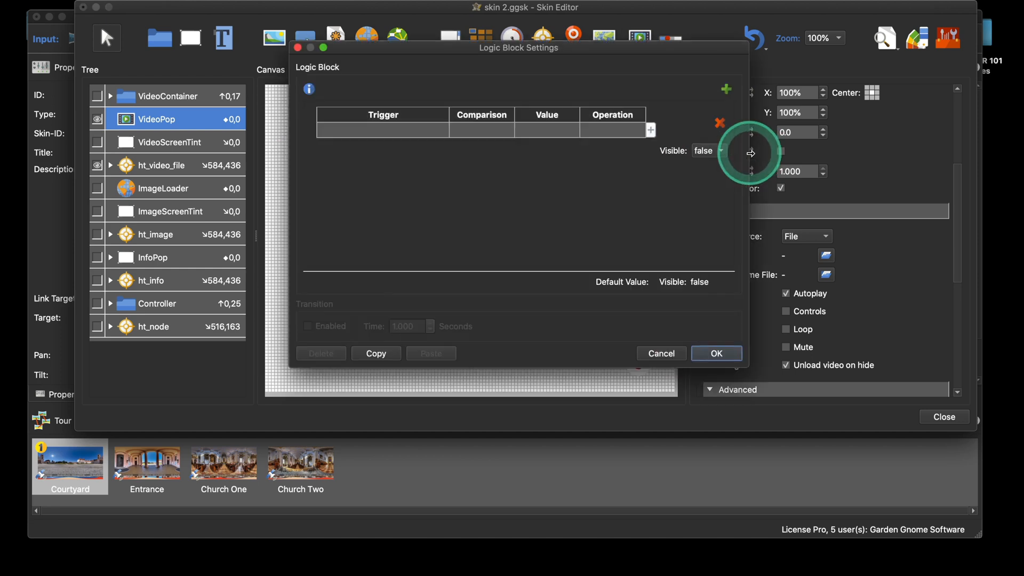
click(415, 133)
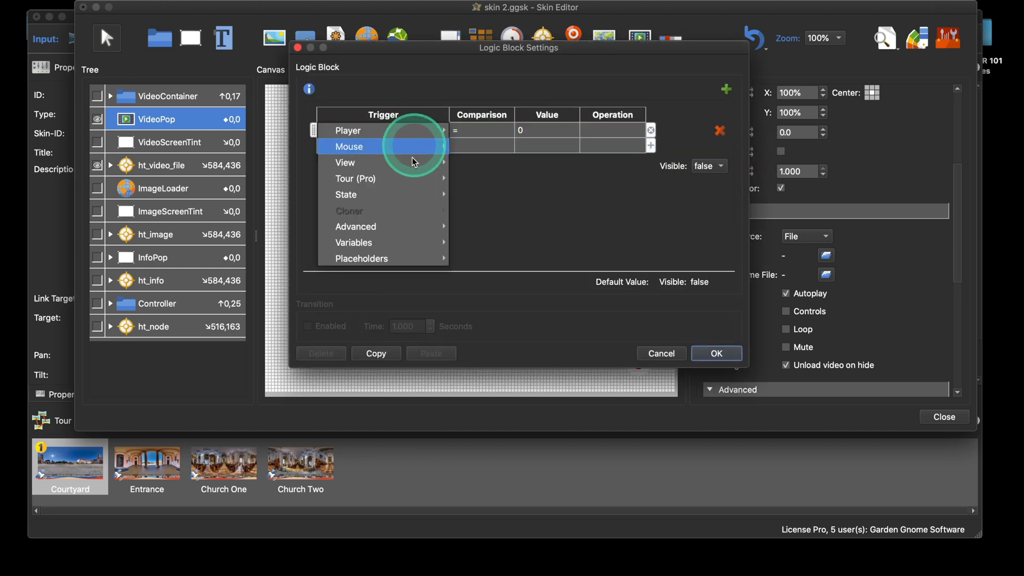
mouse_move(412, 245)
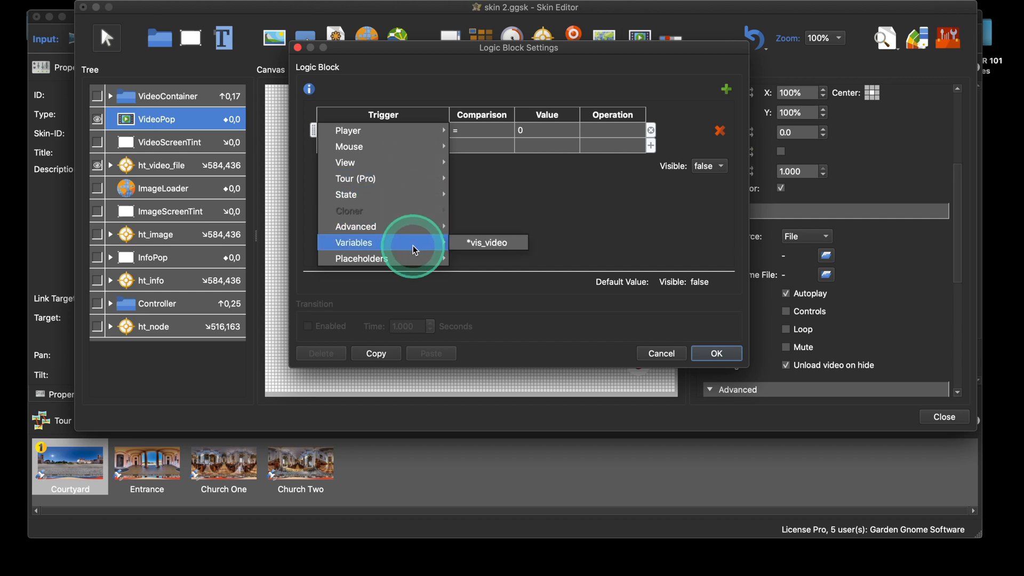
click(498, 246)
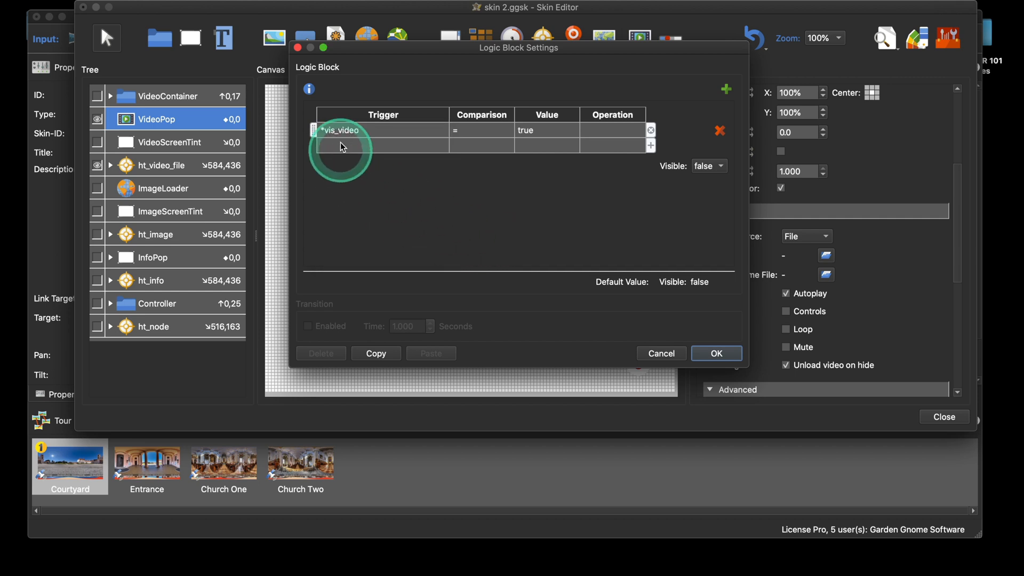
click(720, 166)
click(722, 156)
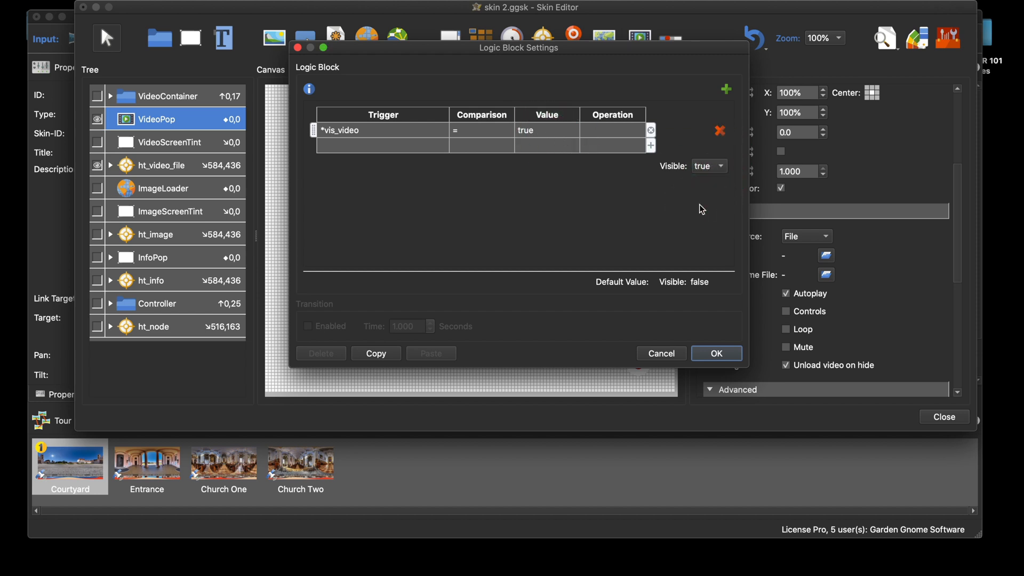
click(717, 353)
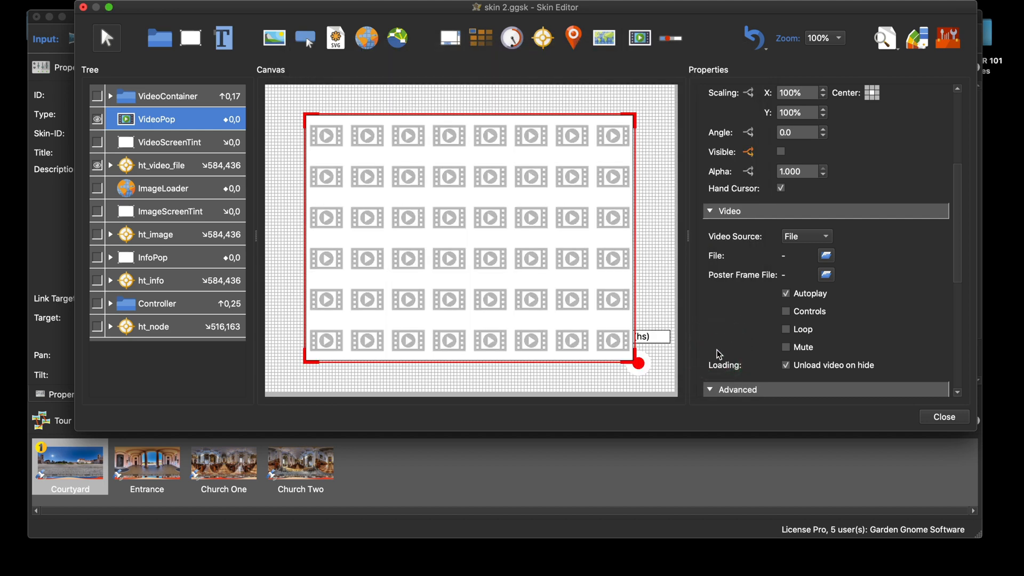
Close the skin editor, saving the skin changes, and generate the tour output with the VideoPop logic
click(944, 416)
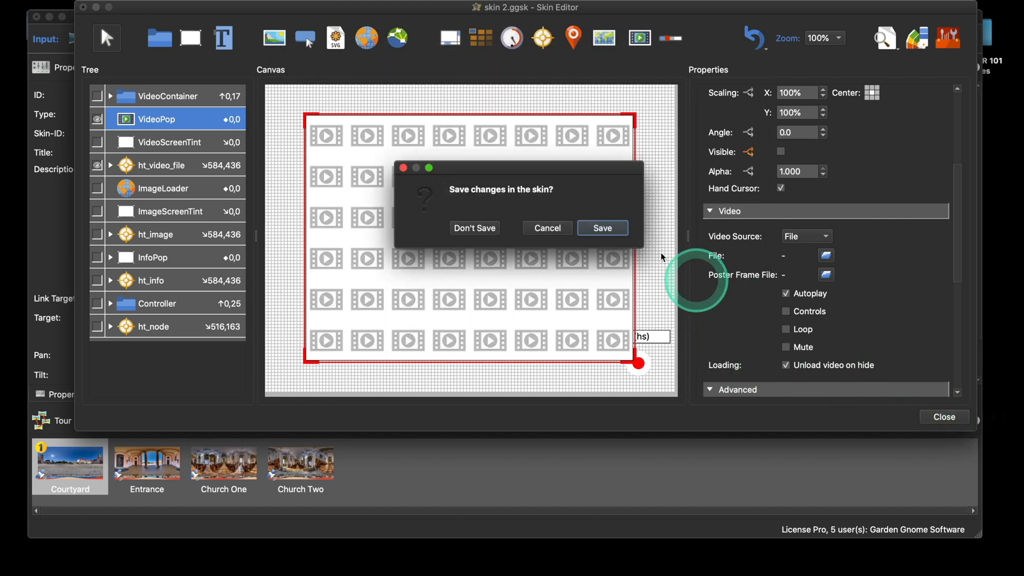
click(615, 229)
click(752, 238)
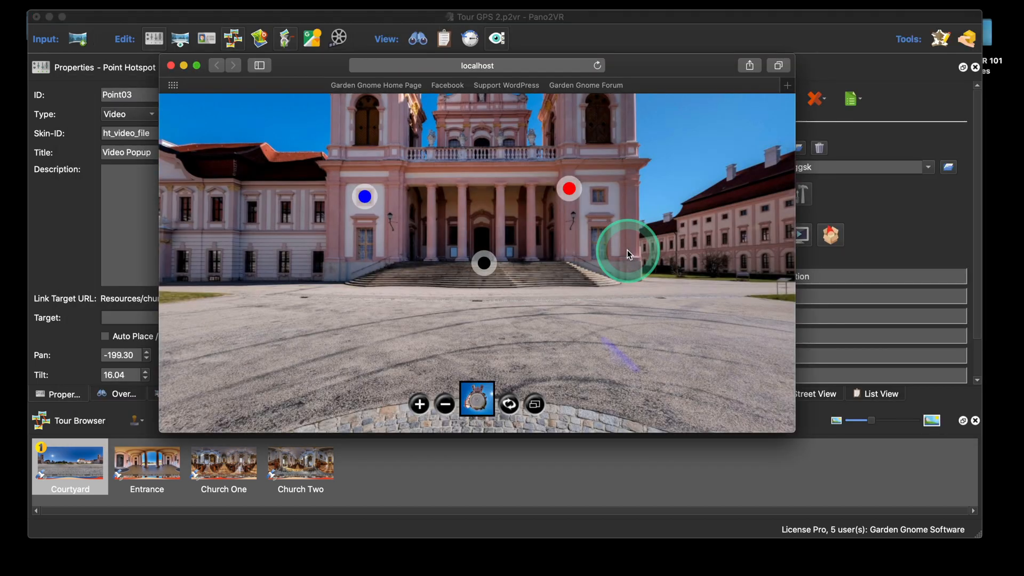
Test the red Video Popup hotspot by opening and closing its video twice, and close the browser preview
click(571, 193)
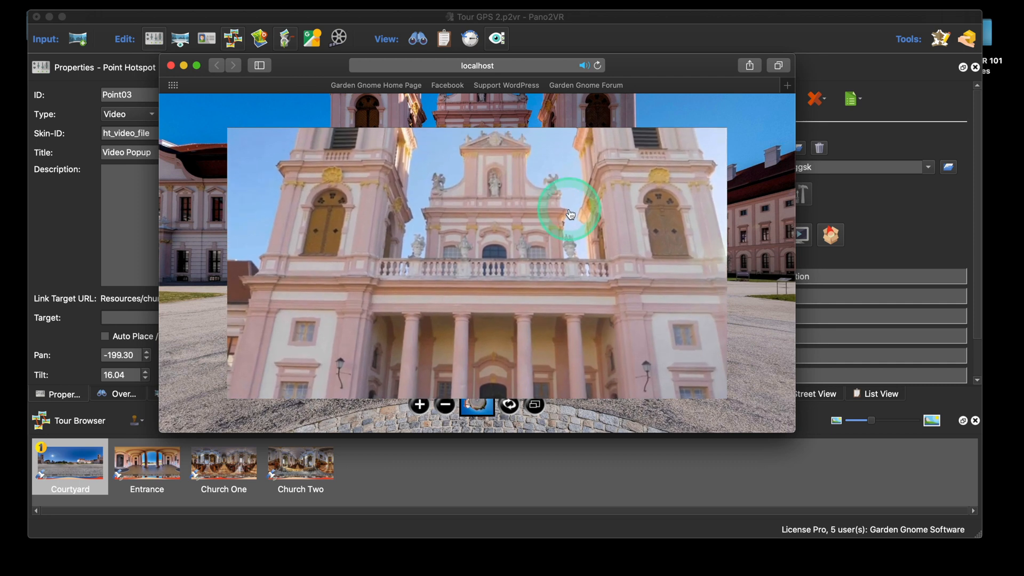
click(570, 215)
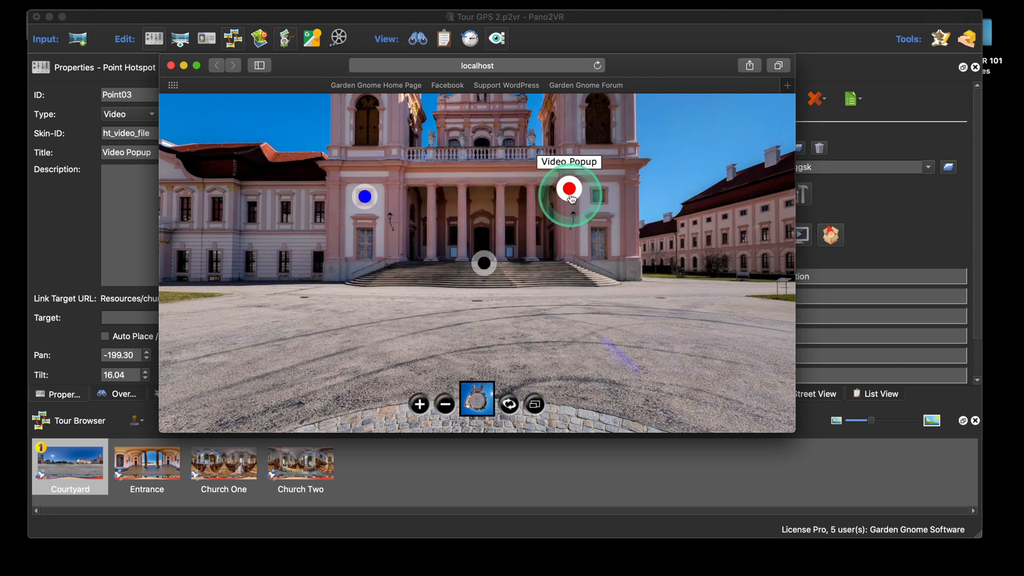
click(572, 196)
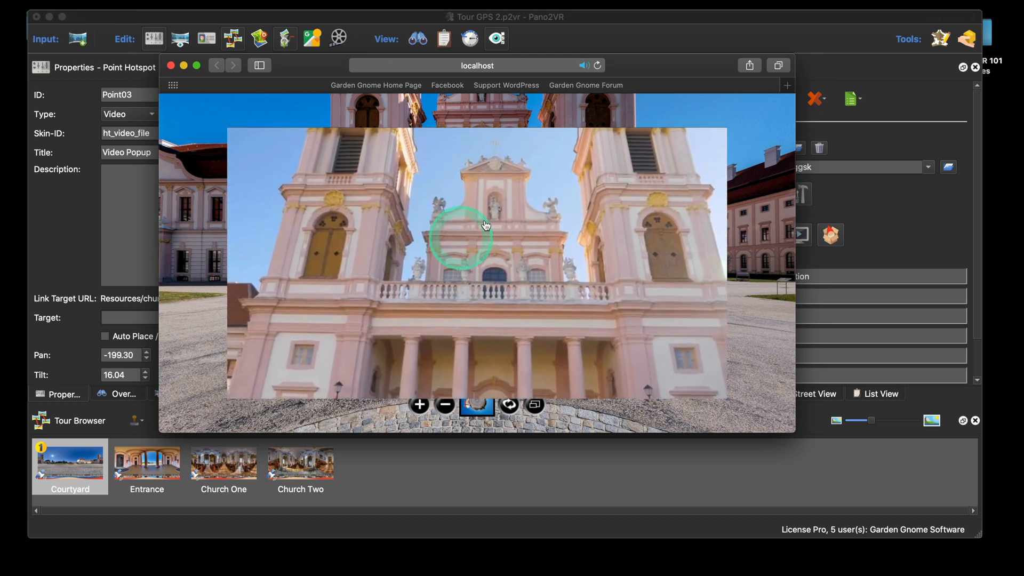
click(539, 224)
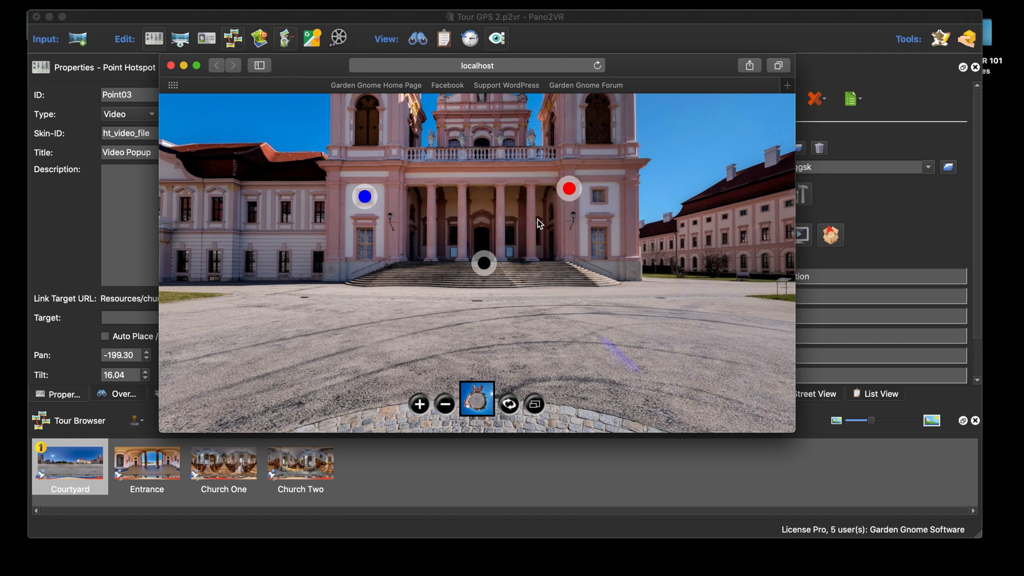
click(170, 65)
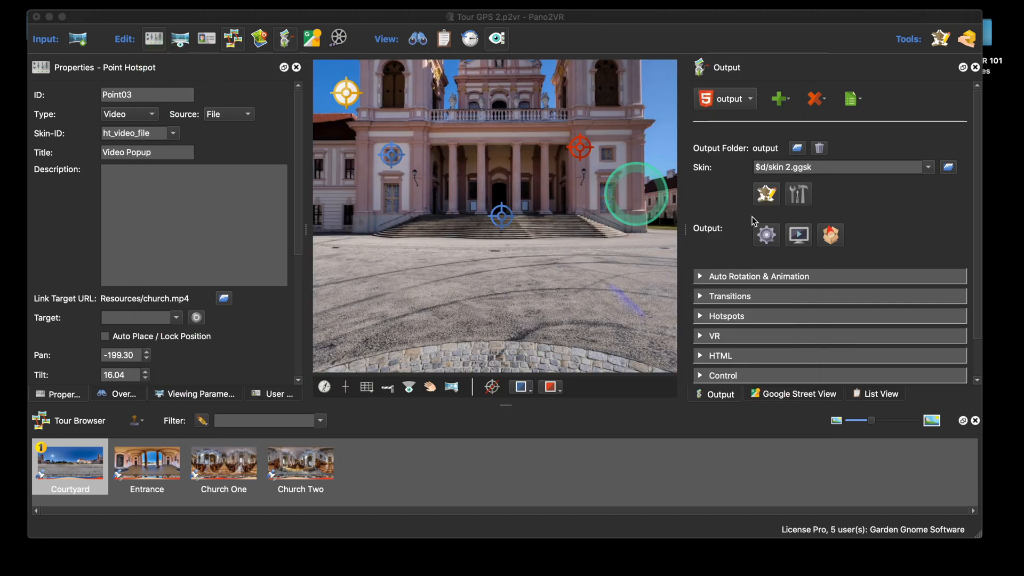
Reopen the skin and add a logic block to VideoScreenTint that sets Visible to true when vis_video = true
click(768, 196)
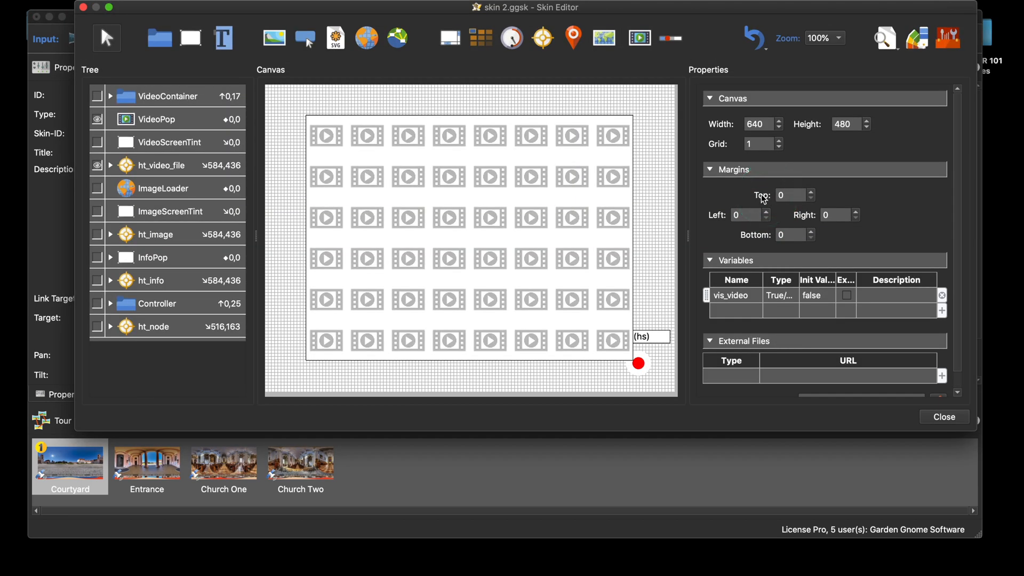
click(547, 177)
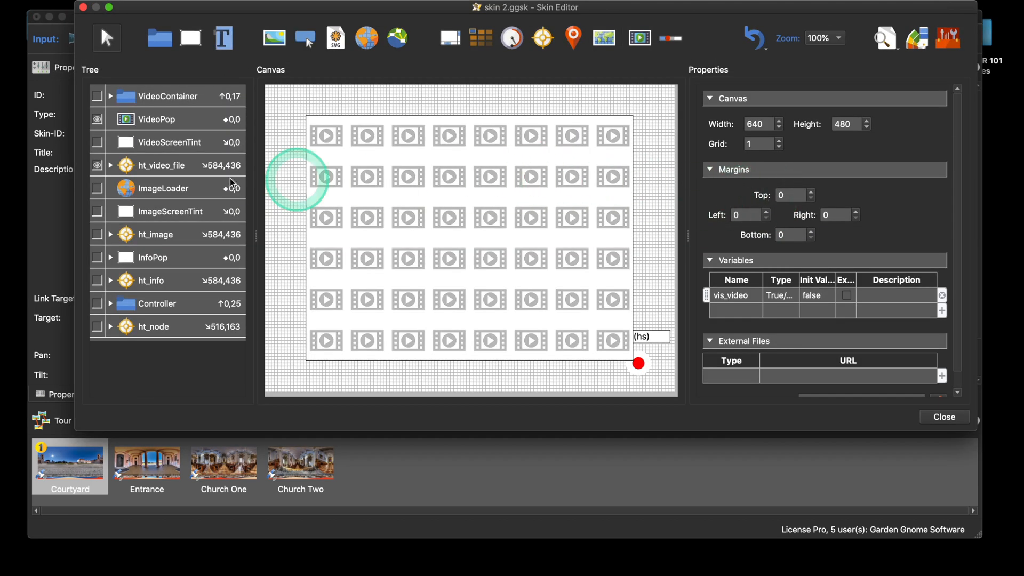
click(199, 148)
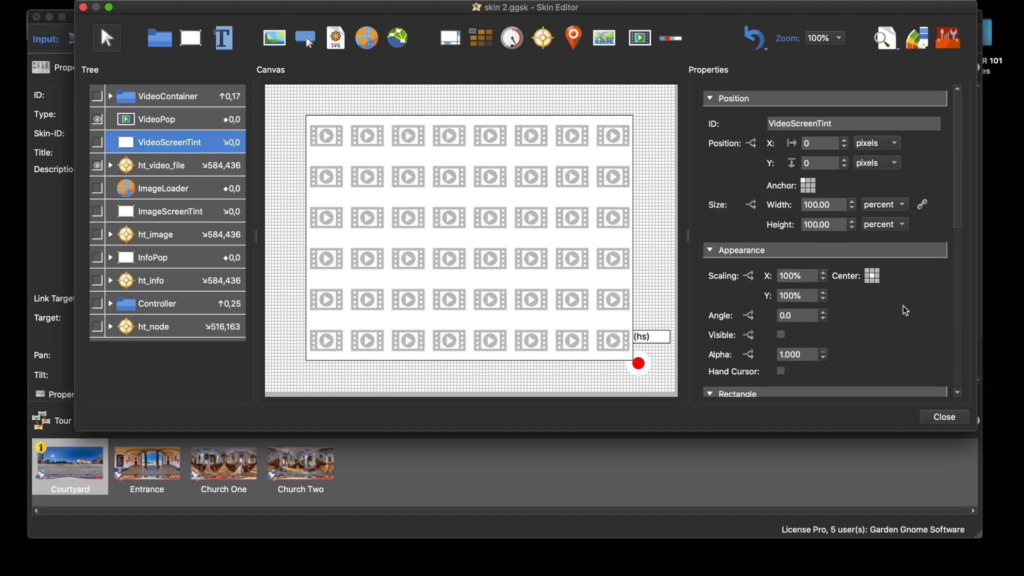
scroll(904, 306, down, 5)
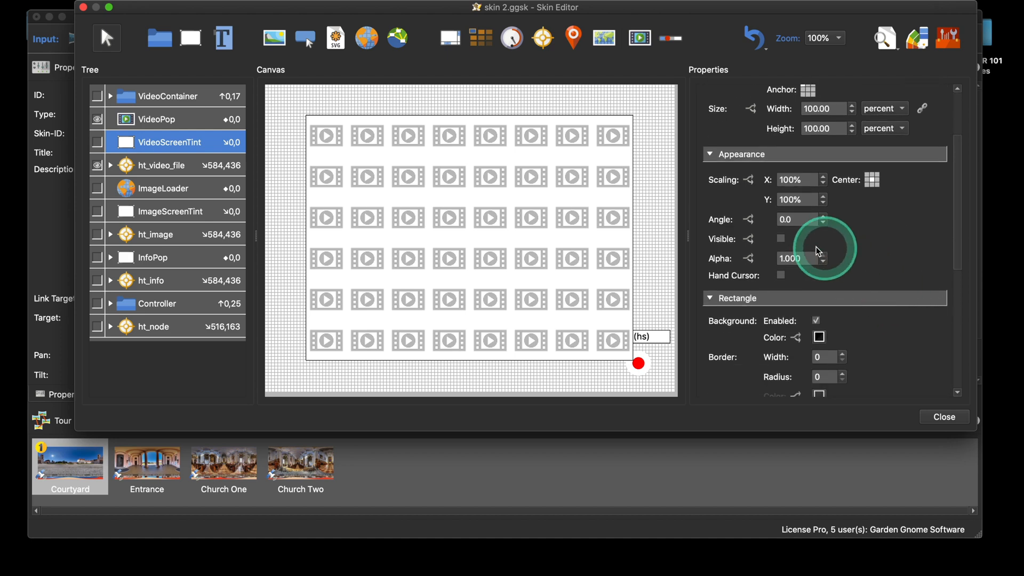
click(749, 238)
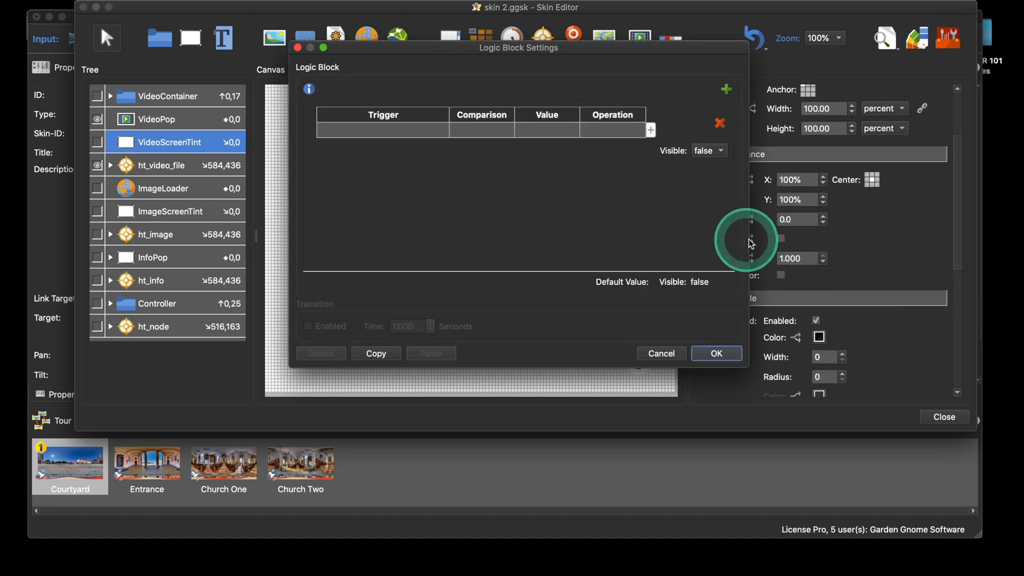
click(367, 131)
click(367, 131)
mouse_move(387, 241)
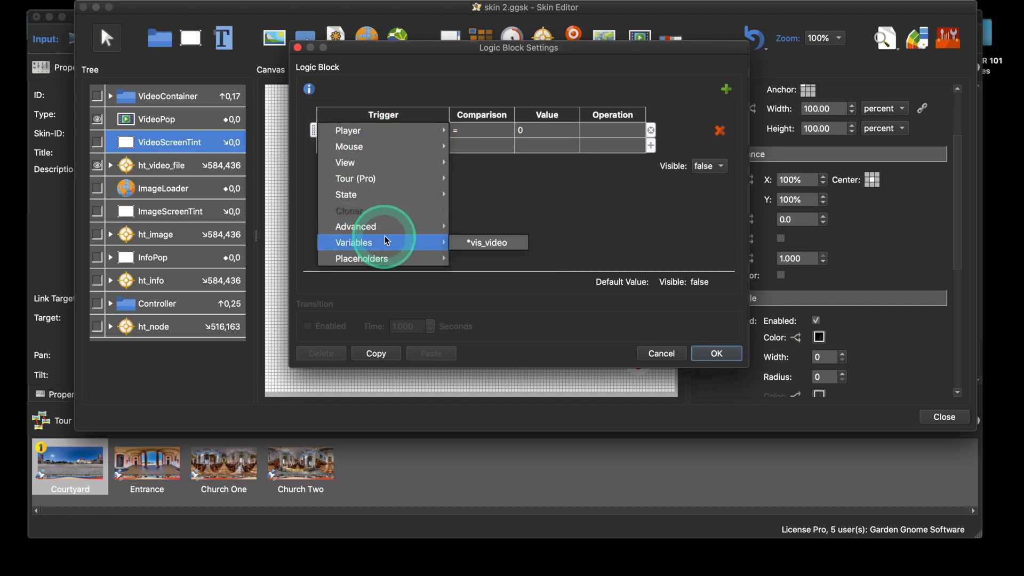
click(483, 243)
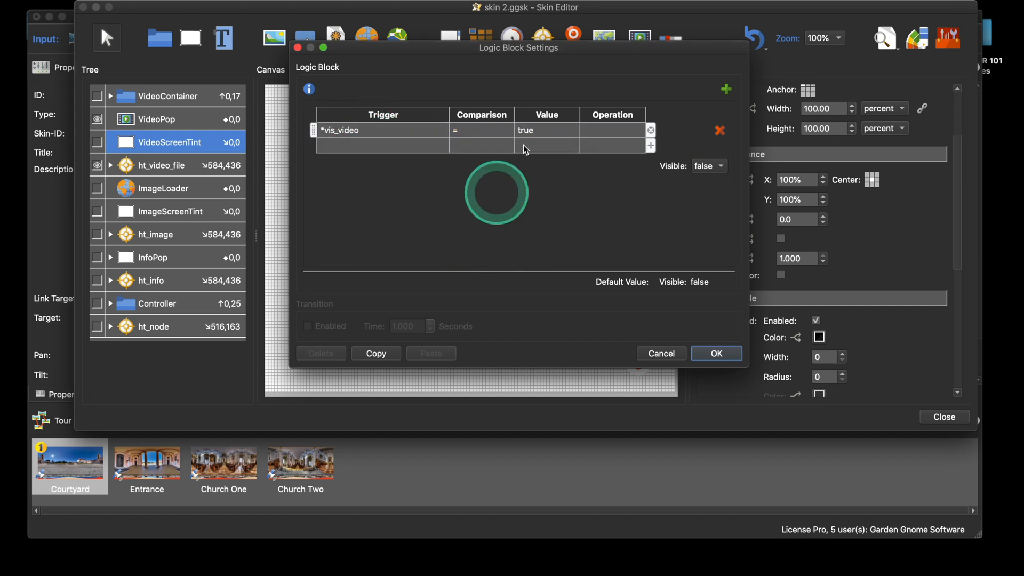
click(711, 168)
click(710, 155)
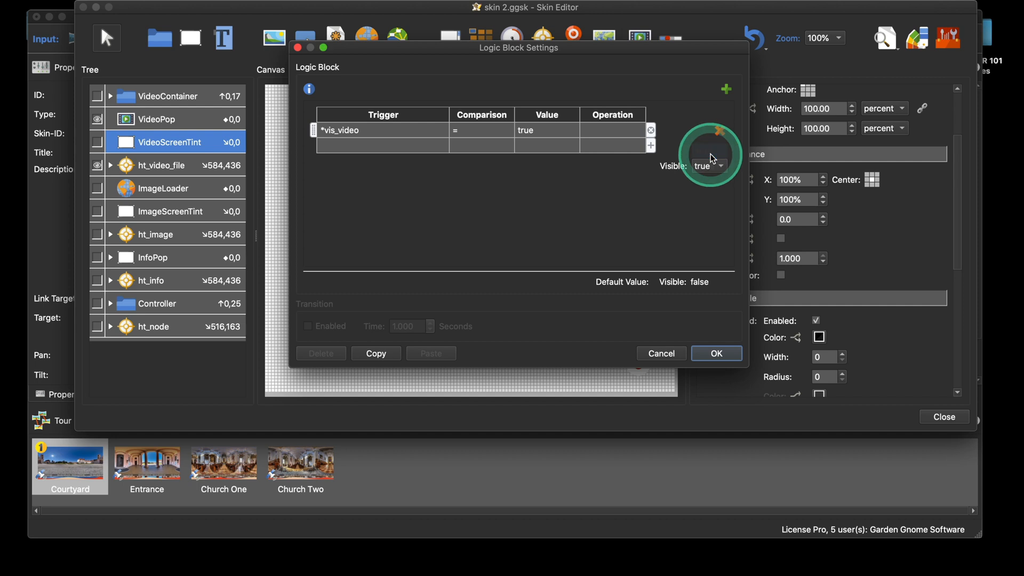
click(721, 353)
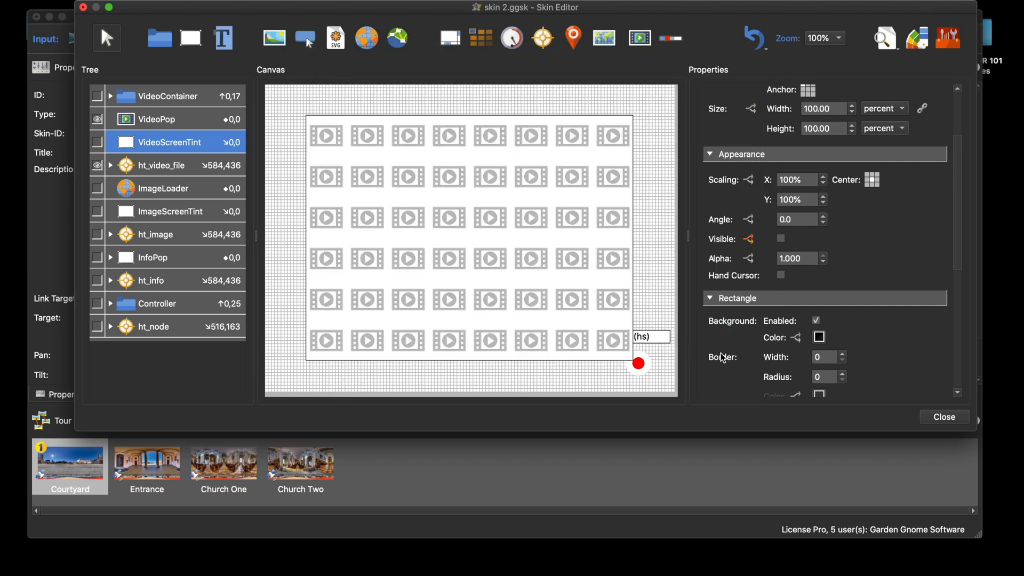
Save the skin with the VideoScreenTint logic, leave the skin editor and regenerate the tour output
click(944, 417)
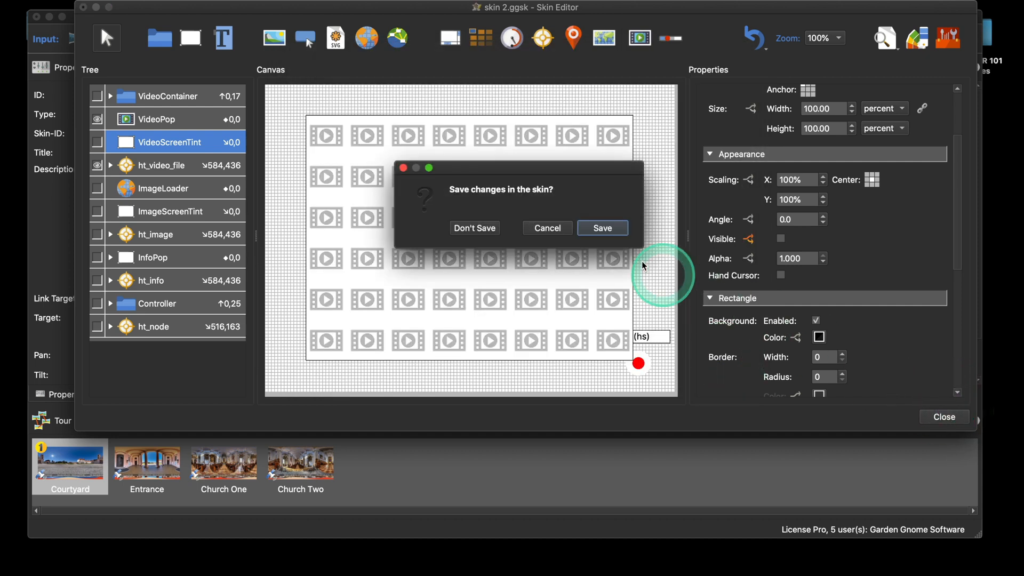
click(605, 229)
click(759, 242)
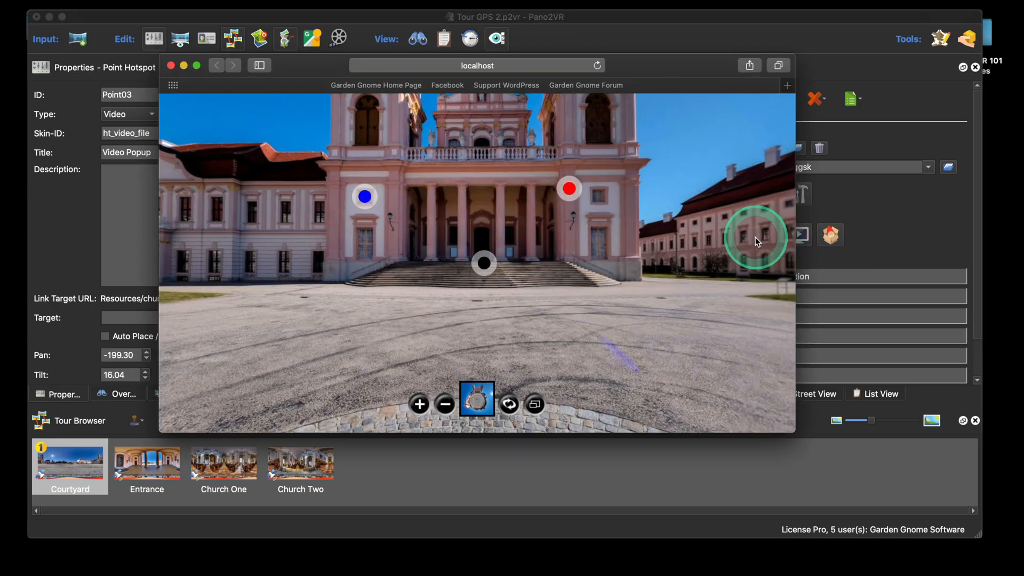
Test the video popup with its screen tint by opening and closing the video, and close the browser preview
click(569, 189)
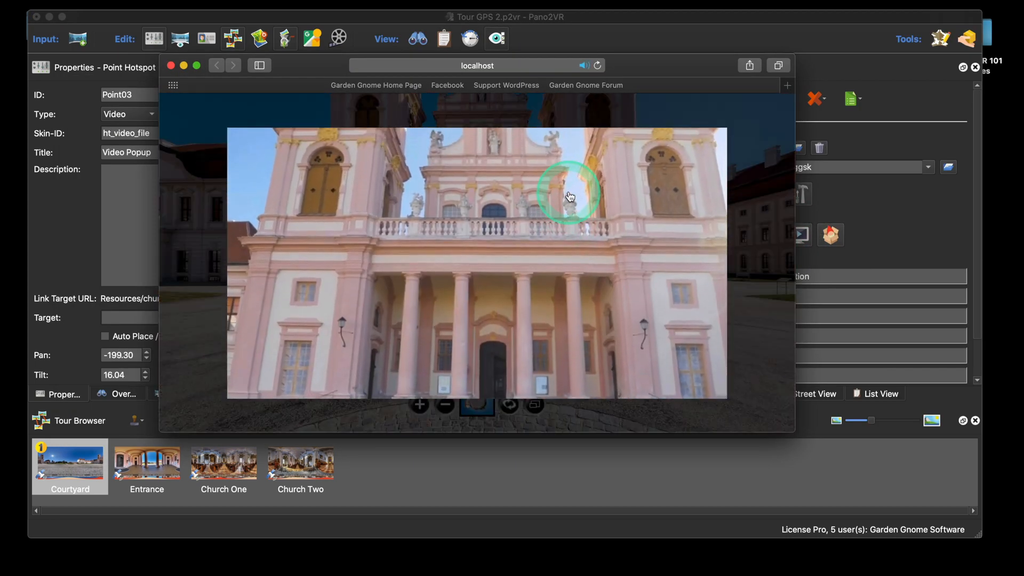
click(599, 297)
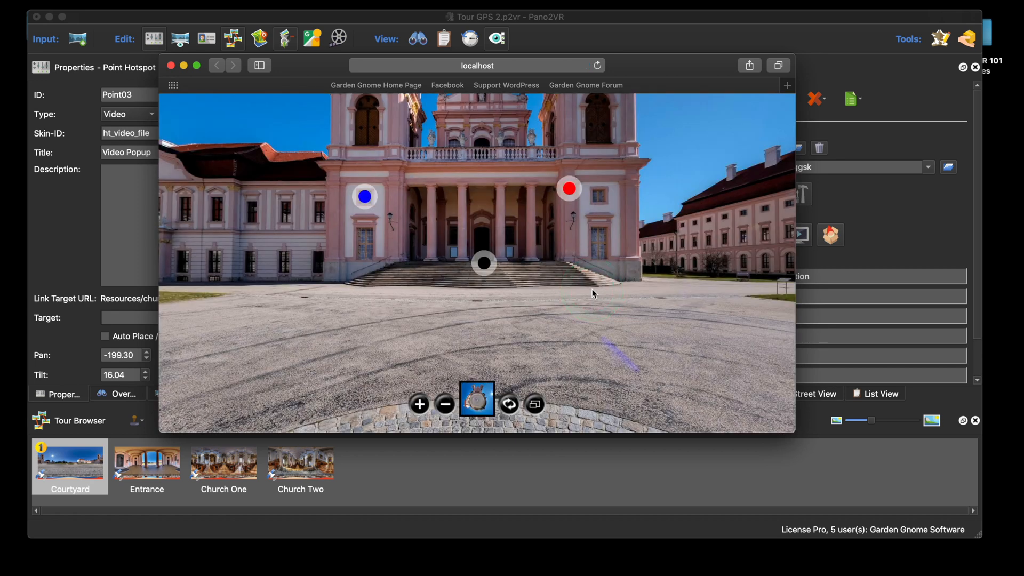
click(171, 65)
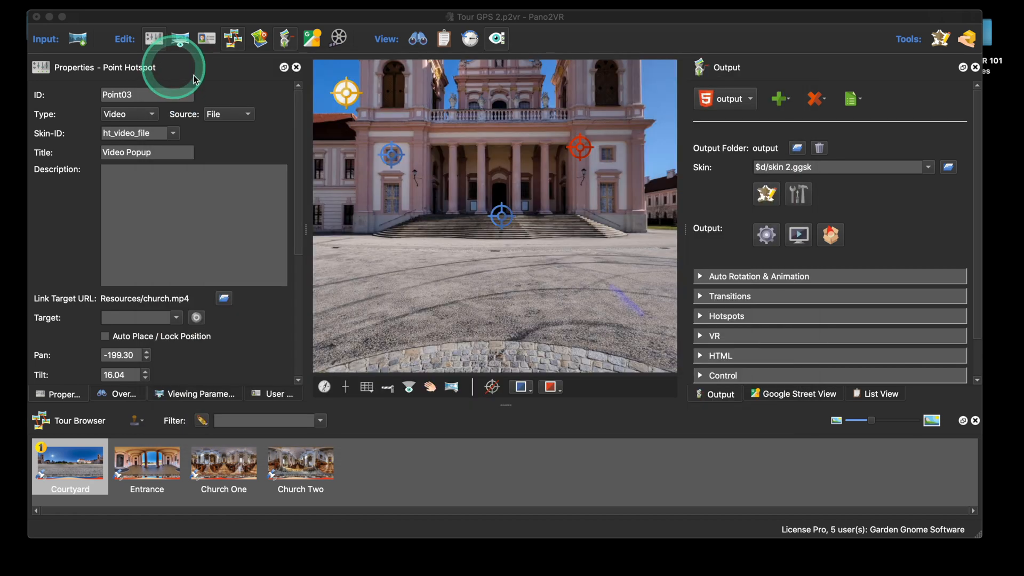
Reopen the skin and review the logic block on the Visible property of VideoScreenTint
click(766, 196)
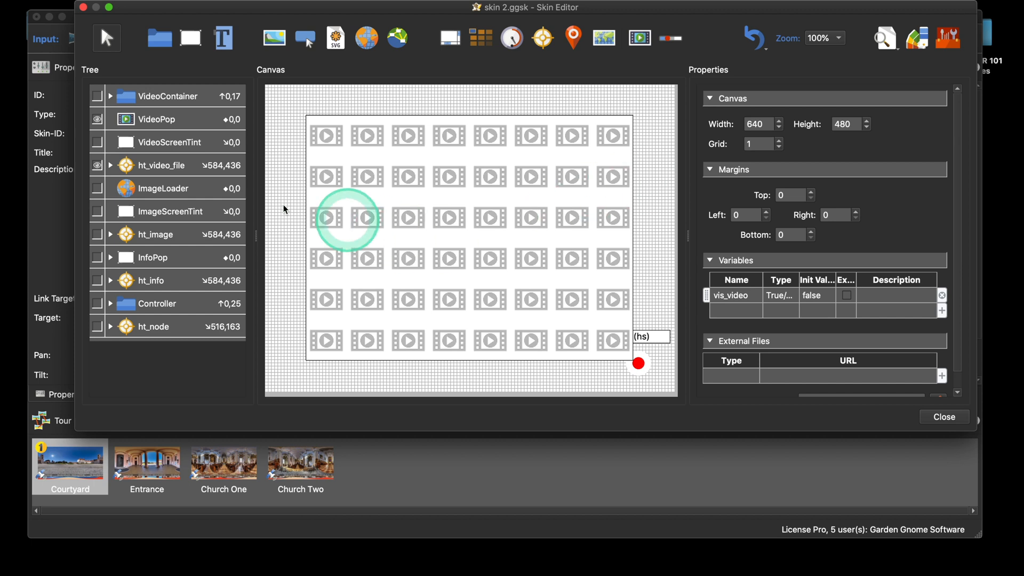
click(190, 143)
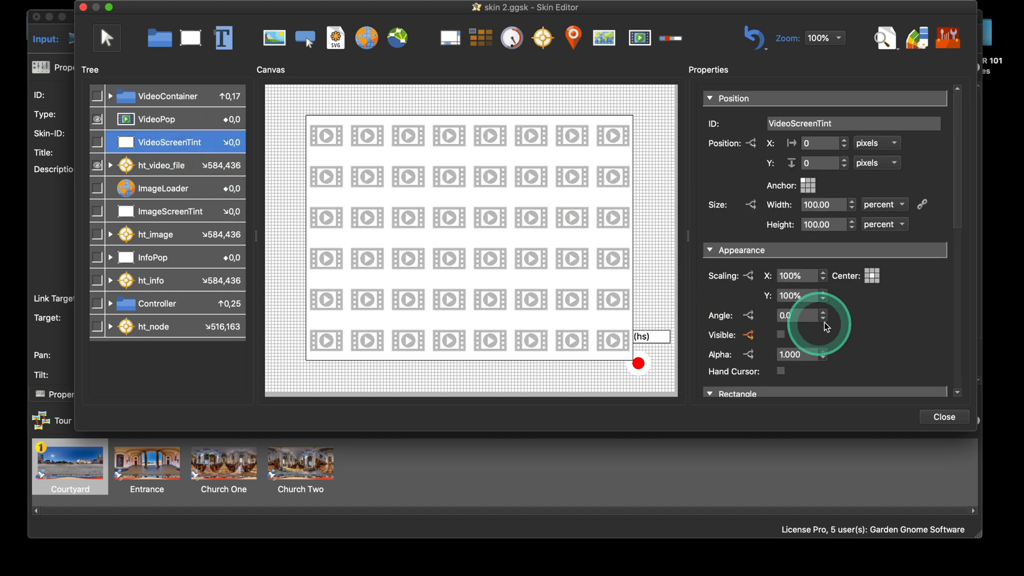
scroll(859, 324, down, 2)
scroll(854, 299, down, 3)
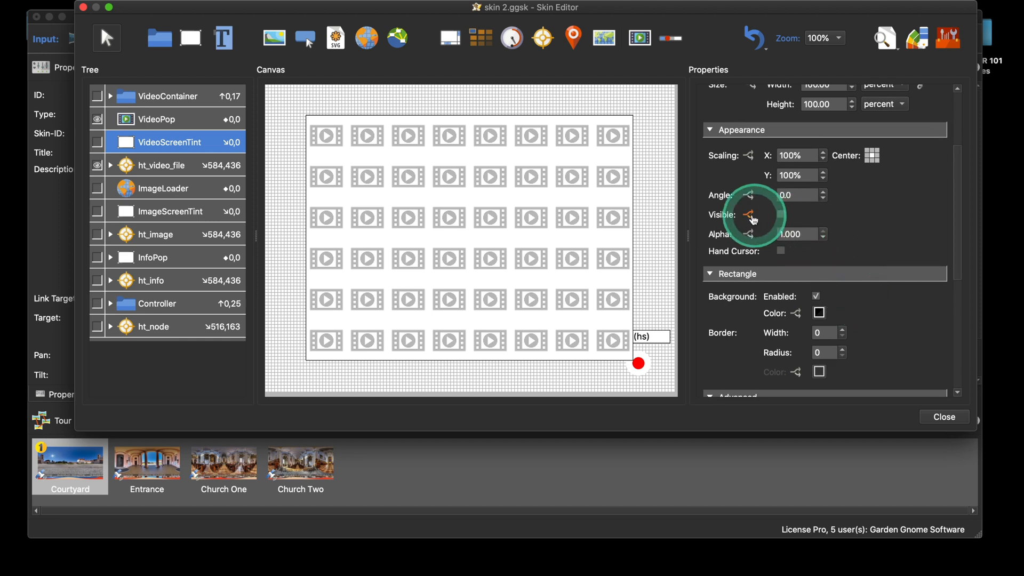
click(749, 214)
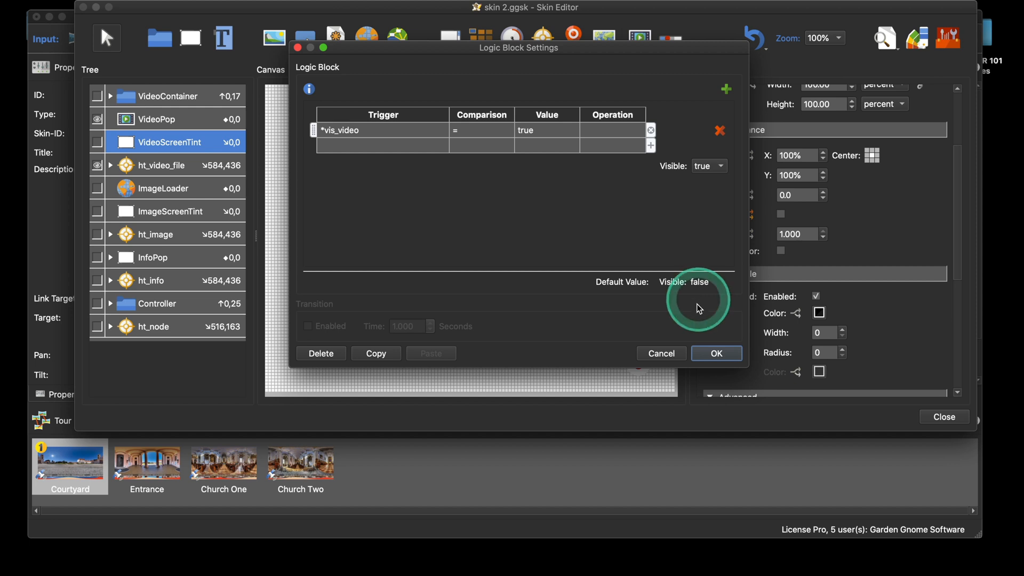
click(717, 353)
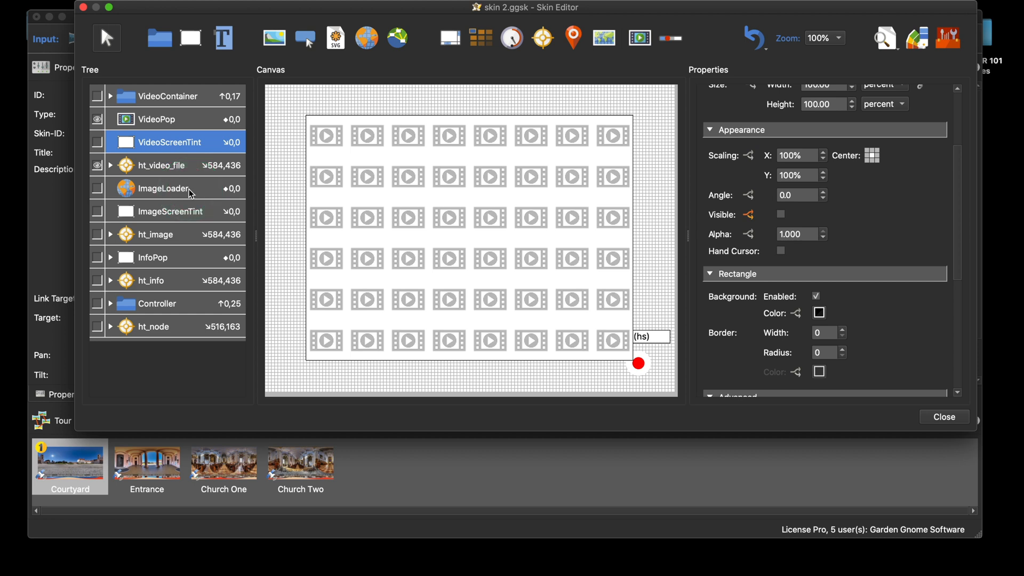
Add a logic block to VideoContainer that sets Visible to true when vis_video = true
click(177, 98)
scroll(862, 328, down, 5)
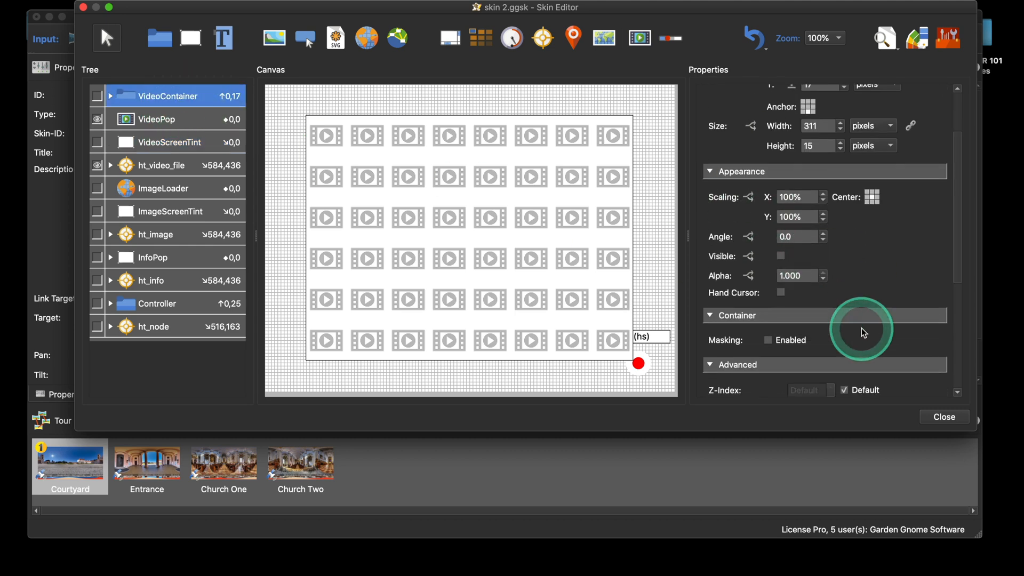
click(749, 188)
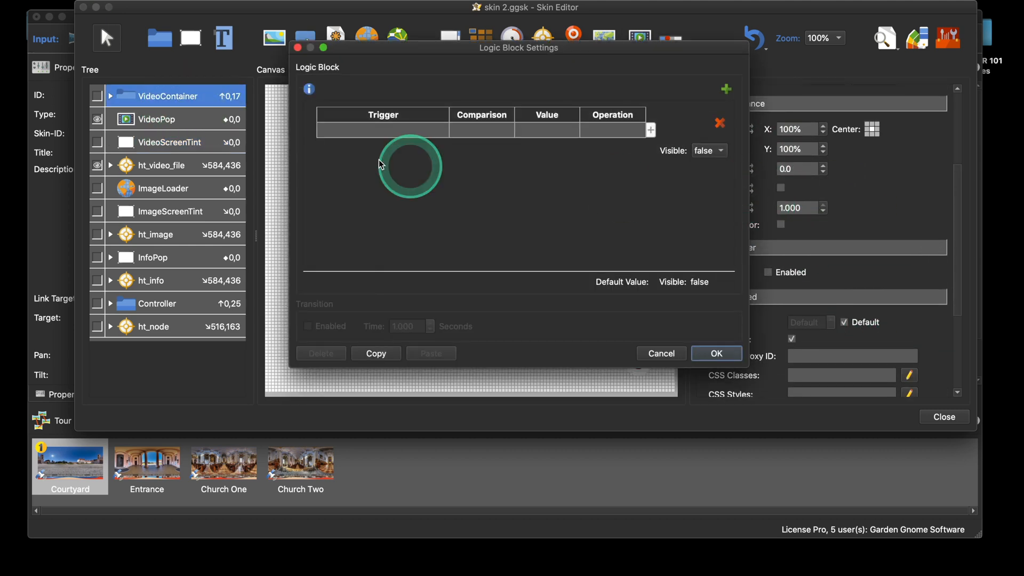
click(370, 133)
mouse_move(377, 241)
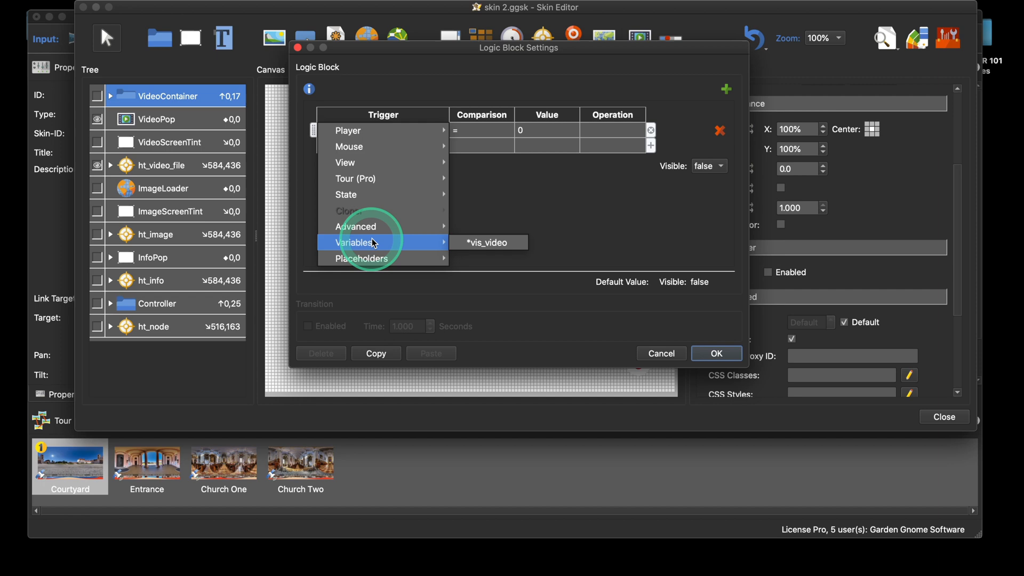
click(478, 244)
click(710, 166)
click(703, 154)
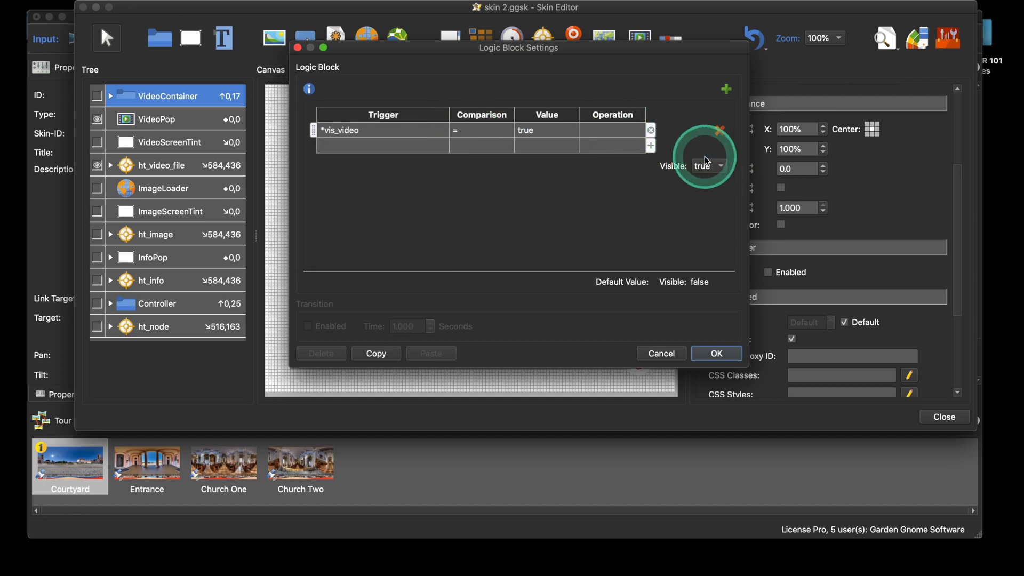
click(715, 353)
Save the skin with the VideoContainer logic, leave the skin editor and regenerate the tour output
click(943, 417)
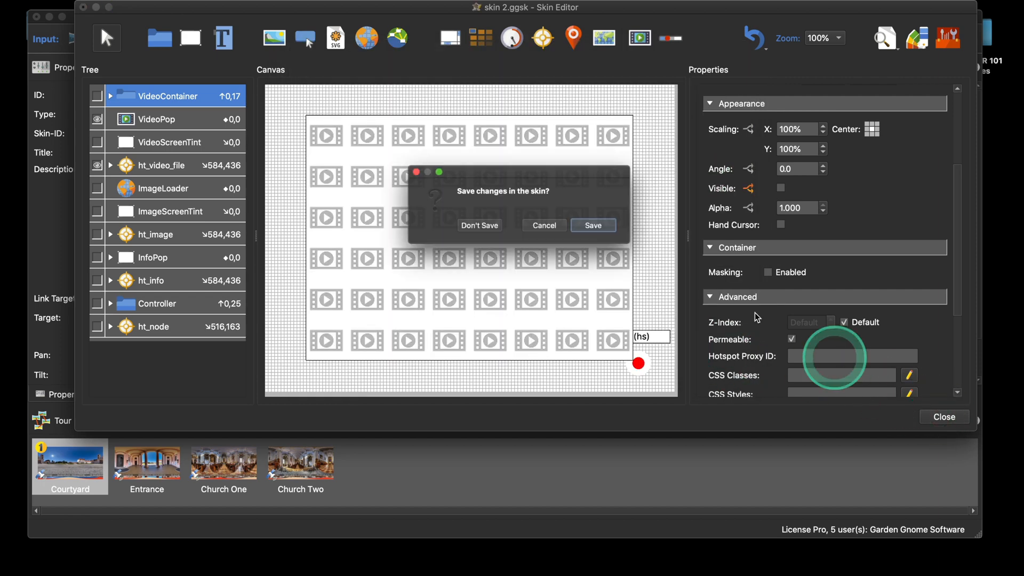
click(605, 227)
click(747, 230)
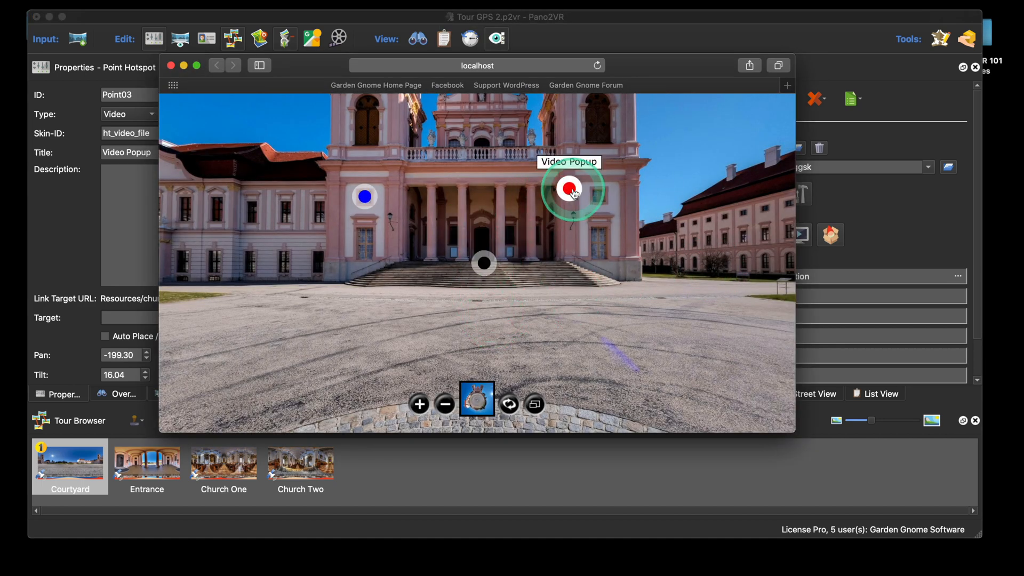
Test the video popup with its playback controls by opening and closing the video, and close the browser preview
click(569, 190)
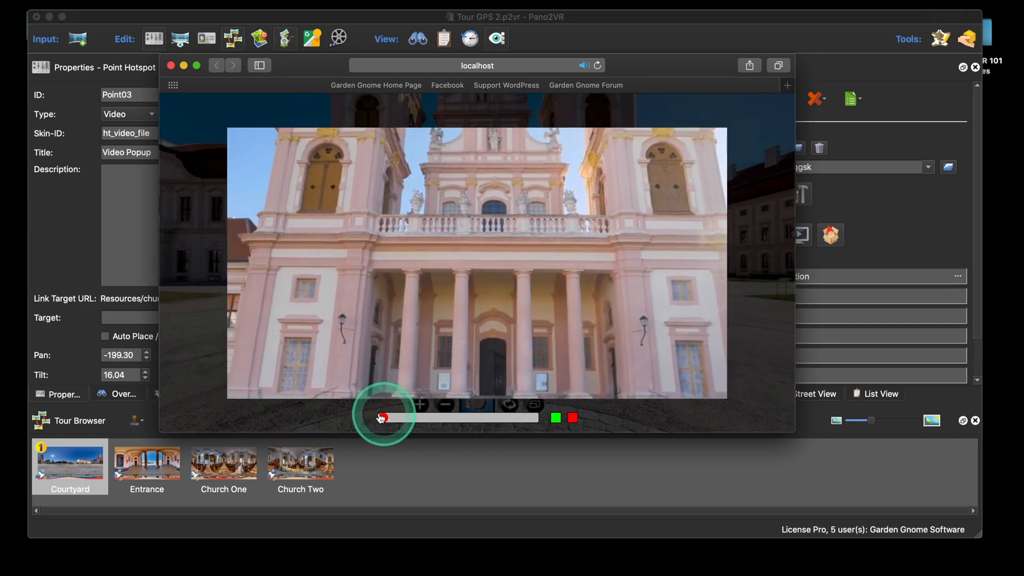
click(669, 200)
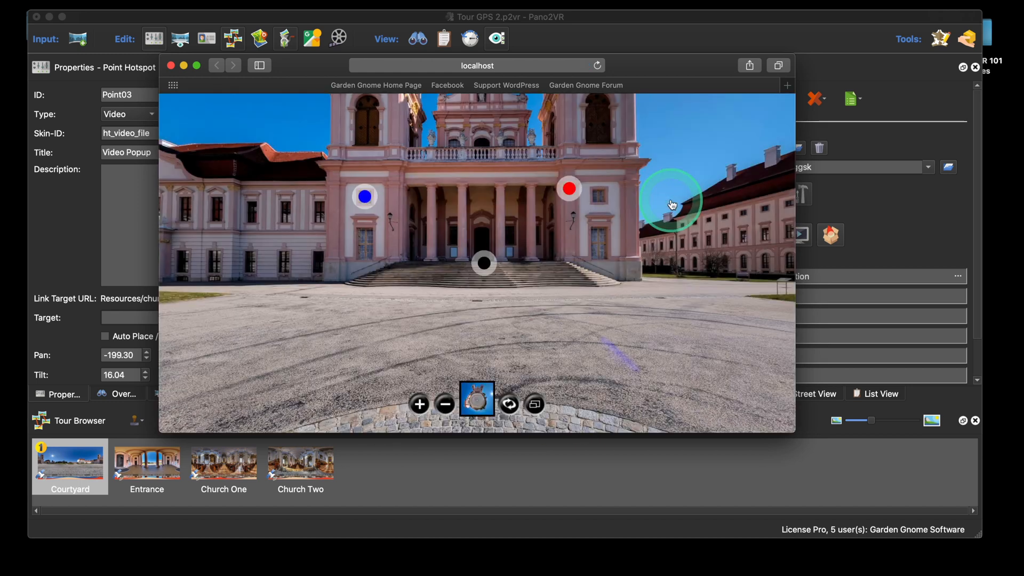
click(170, 66)
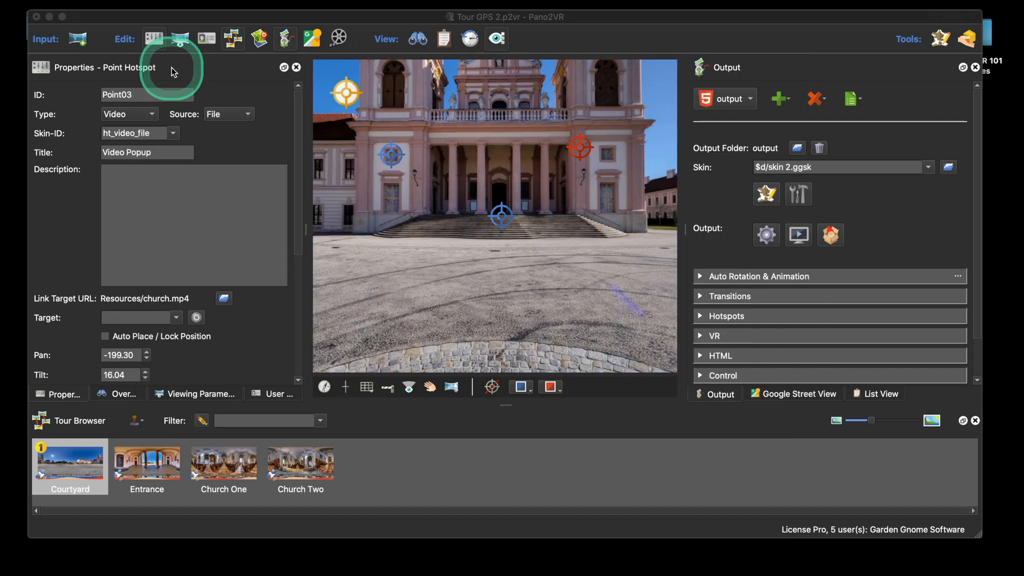
Reopen the skin and add a logic block to Controller that sets Visible to false when vis_video = true
click(770, 197)
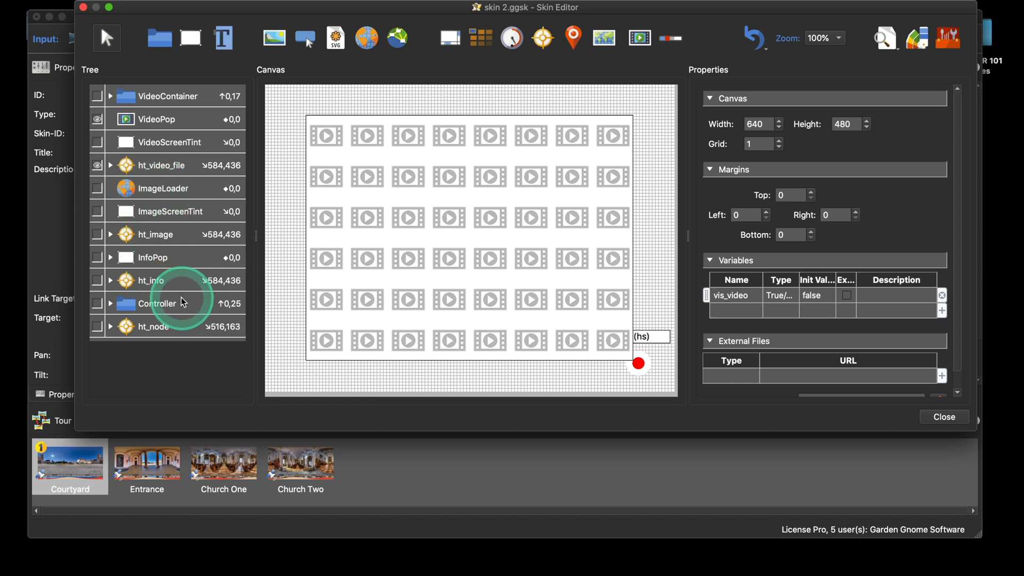
click(161, 304)
scroll(871, 330, down, 5)
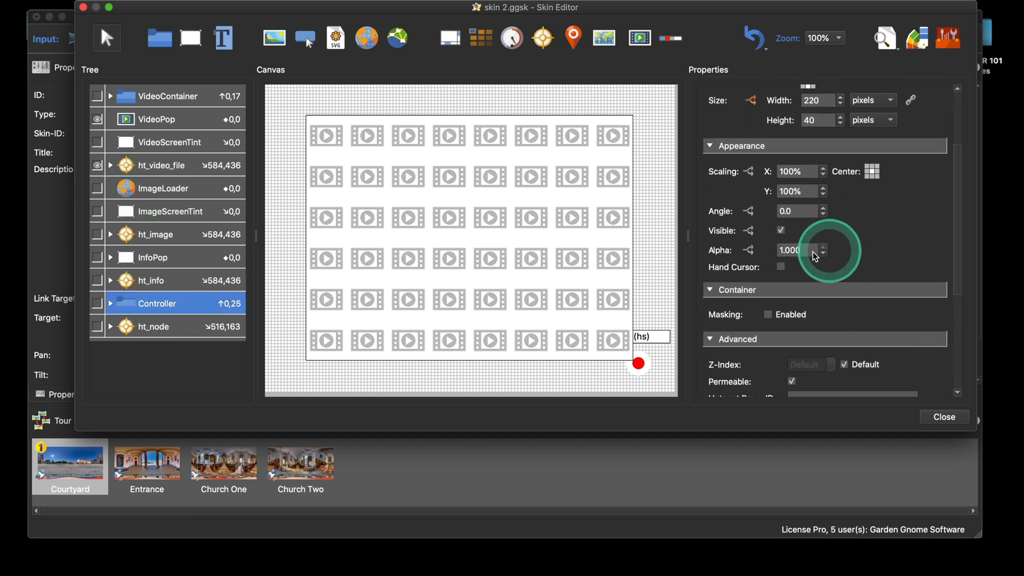
click(749, 230)
click(395, 133)
click(395, 132)
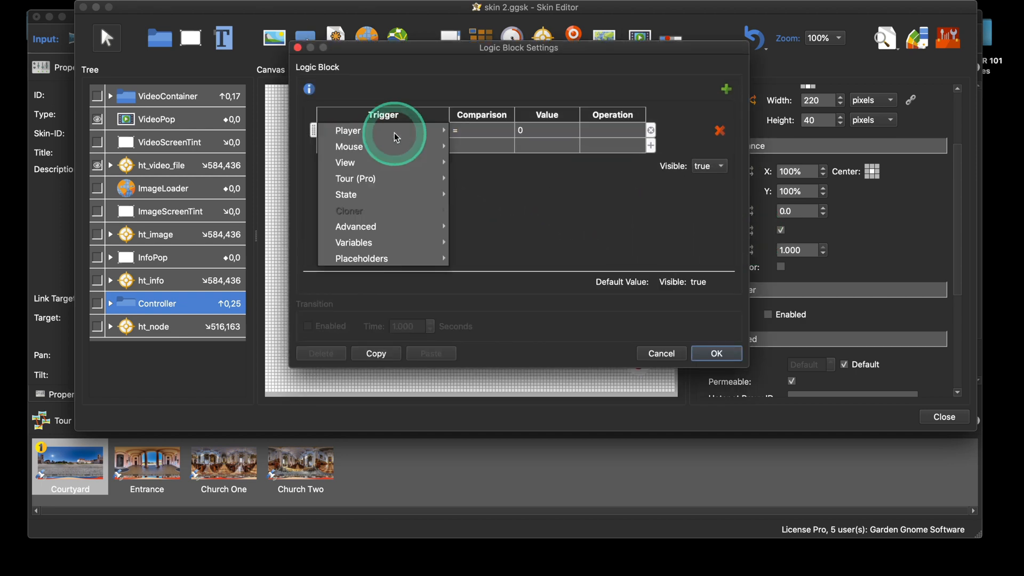
mouse_move(395, 238)
click(483, 240)
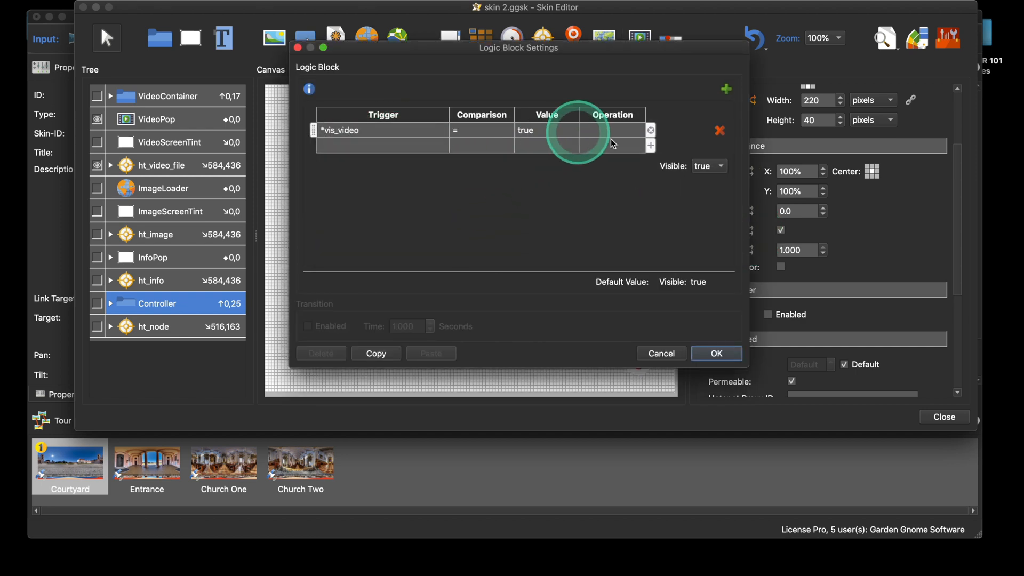
click(710, 166)
click(710, 186)
click(718, 356)
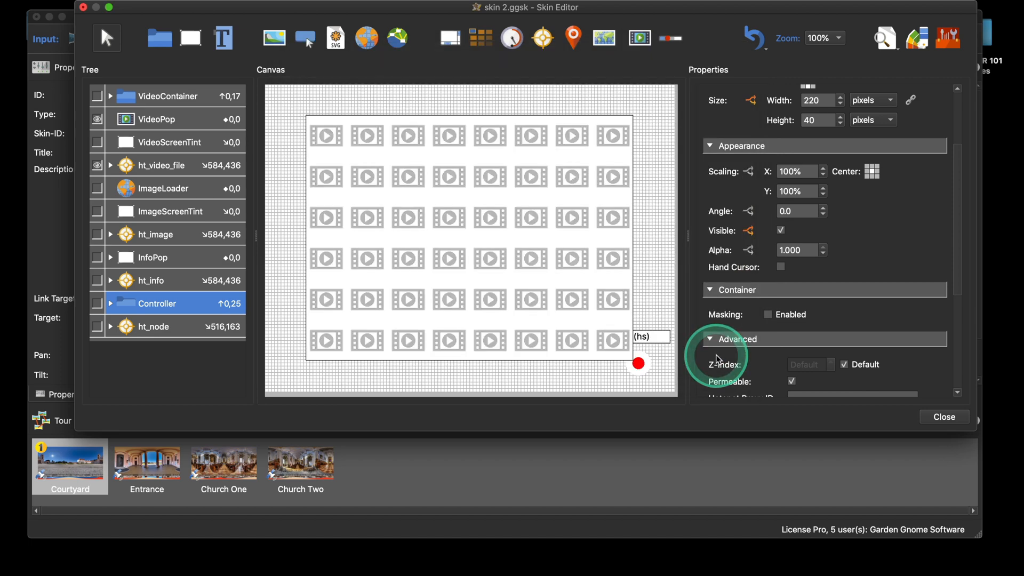
Save the skin with the Controller logic, leave the skin editor and regenerate the tour output
click(945, 416)
click(605, 229)
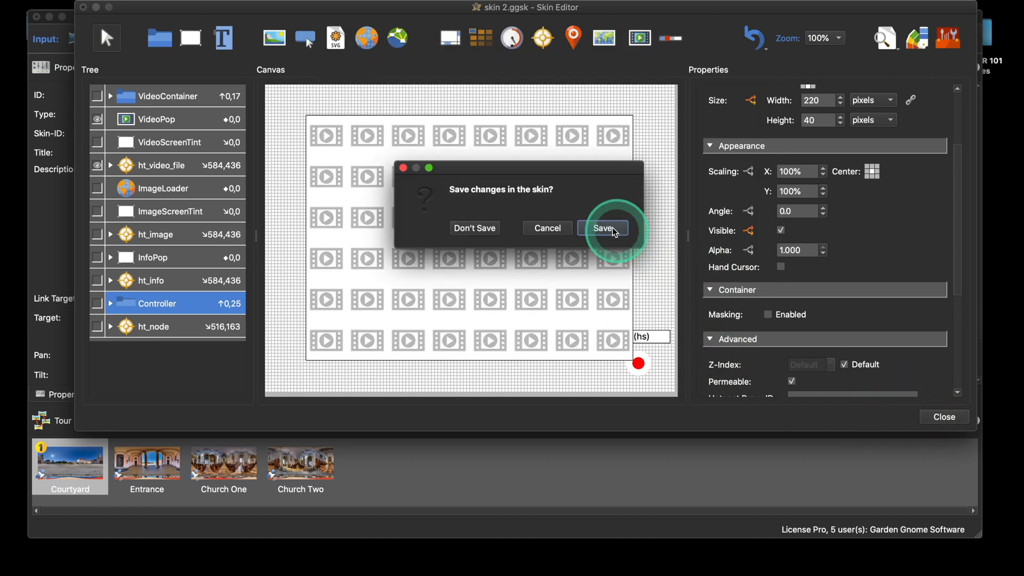
click(753, 242)
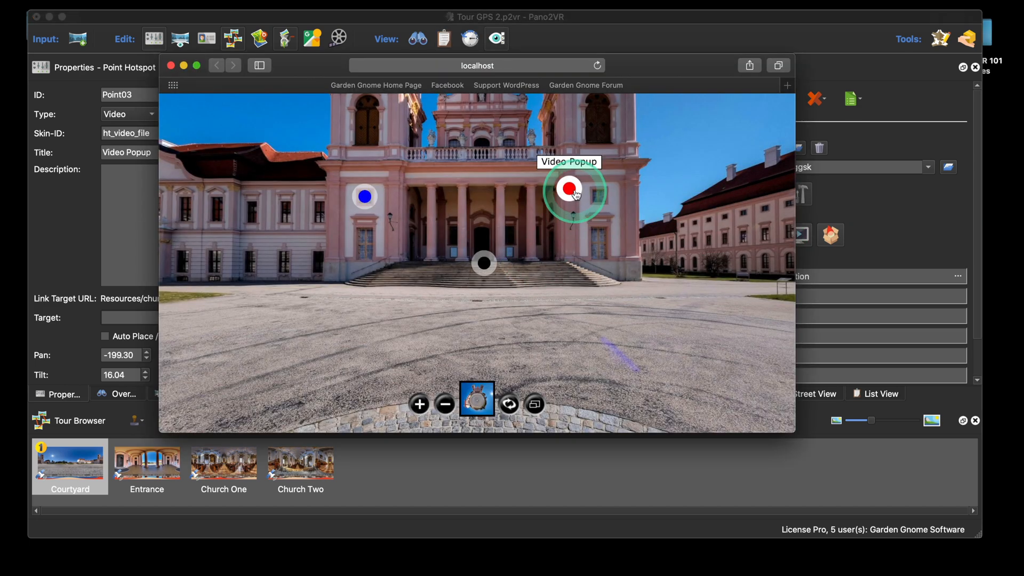
Check the Controller and hotspots during video playback, reopening the video from a rotated panorama view, and close the browser preview
click(575, 194)
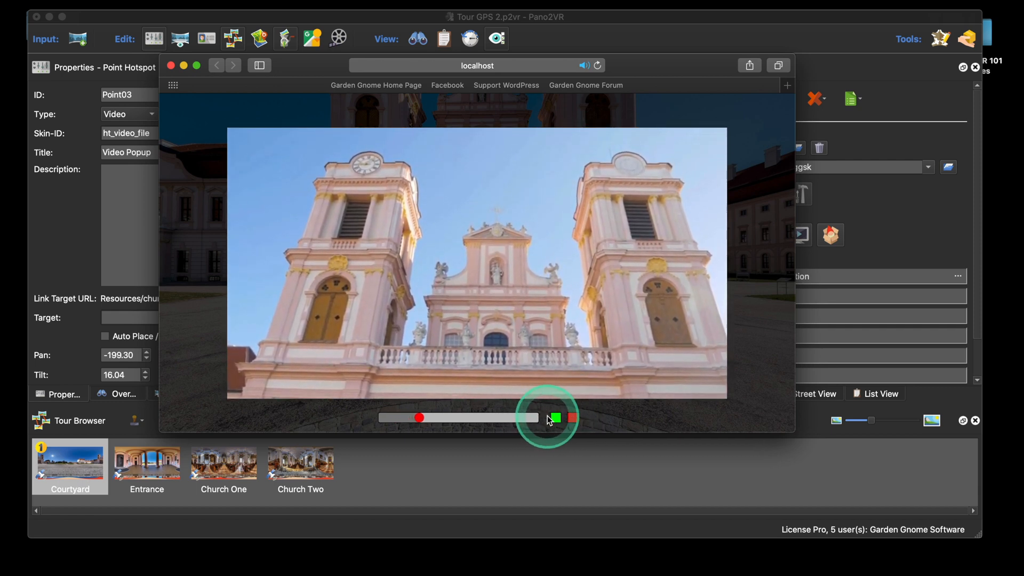
click(623, 280)
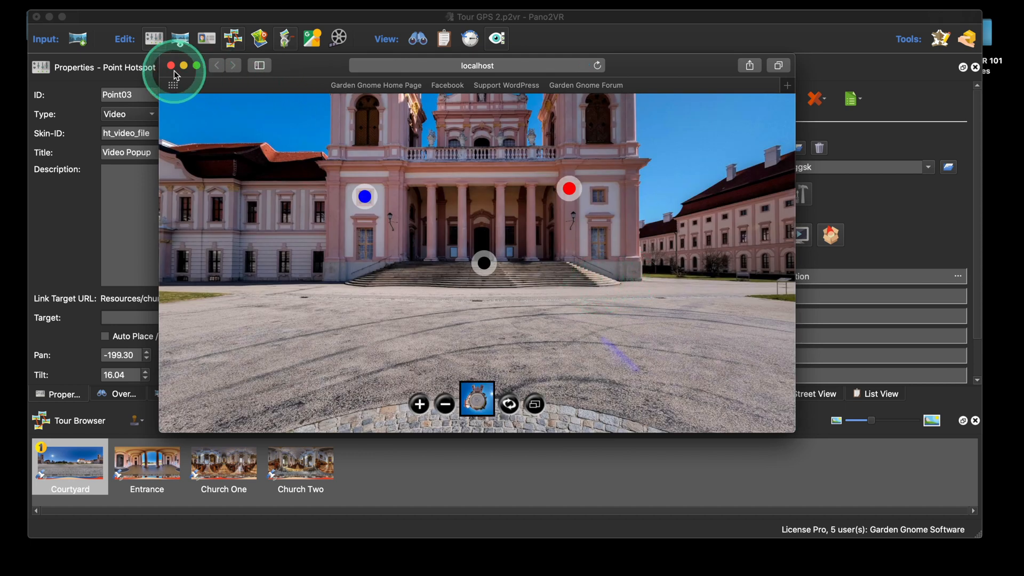
drag(302, 287, 441, 277)
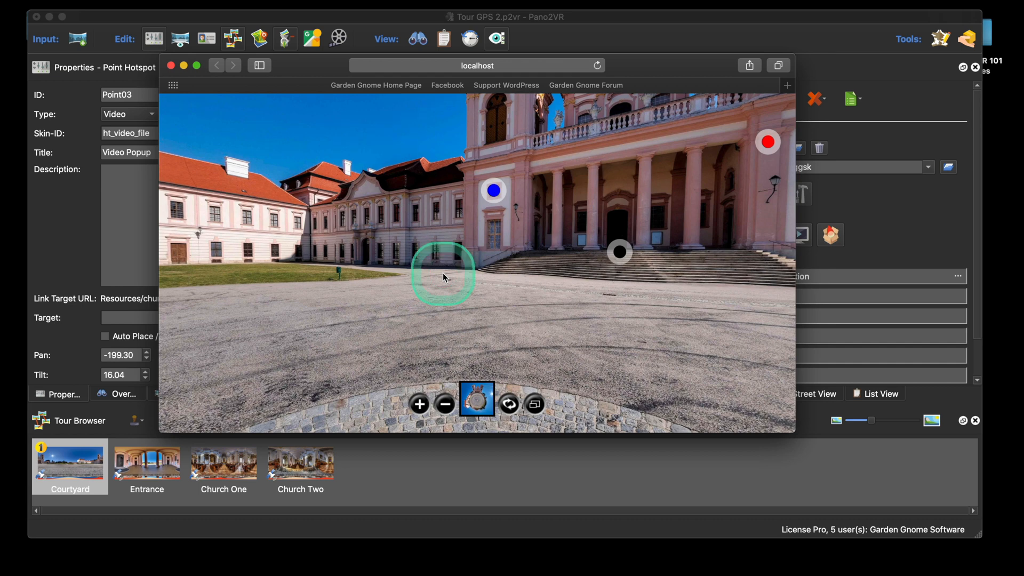
click(768, 142)
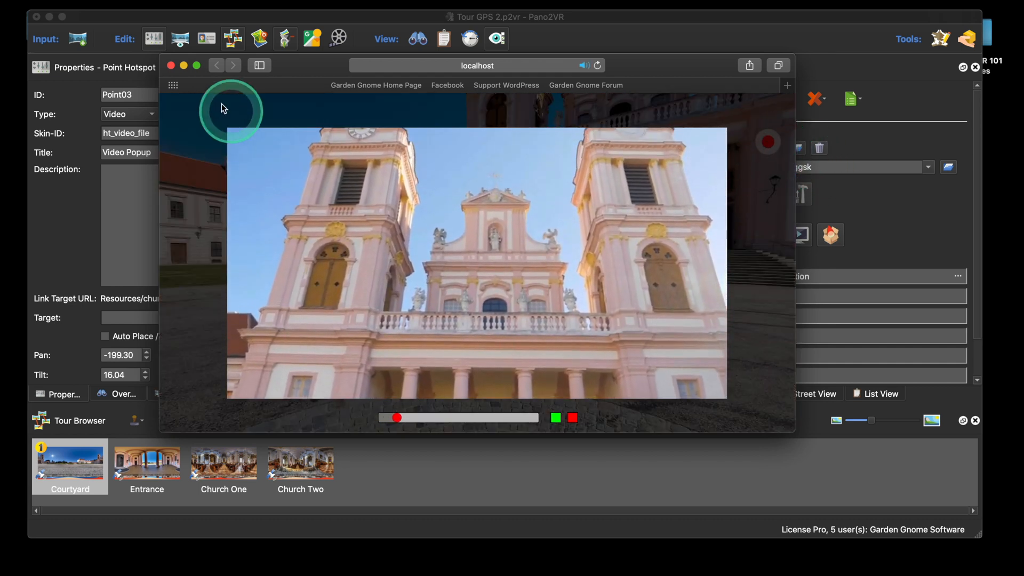
click(171, 65)
Reopen the skin and give ht_node, ht_info, ht_image and ht_video_file together a logic block that sets Visible to false when vis_video = true
click(766, 194)
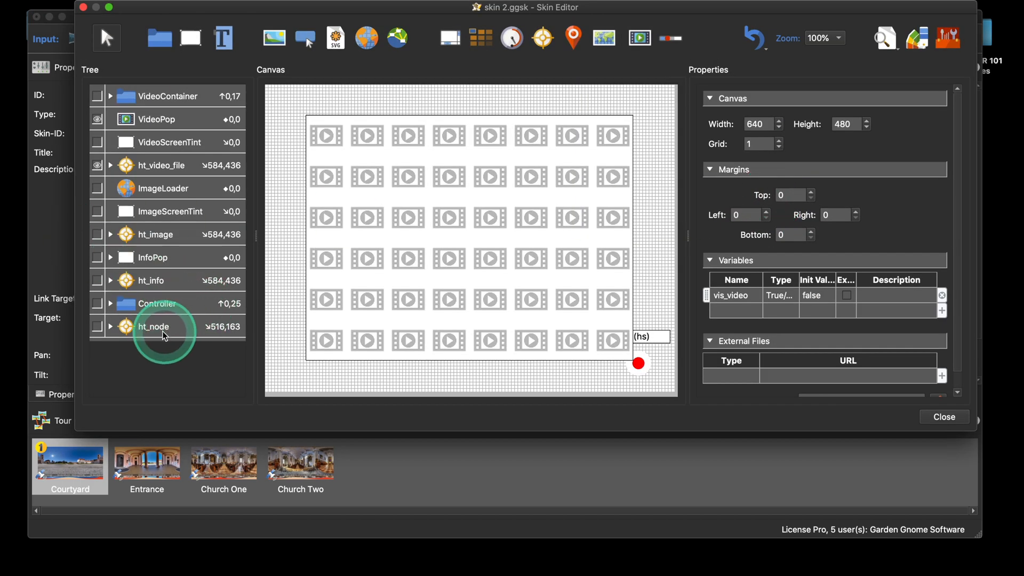
click(159, 329)
key(super)
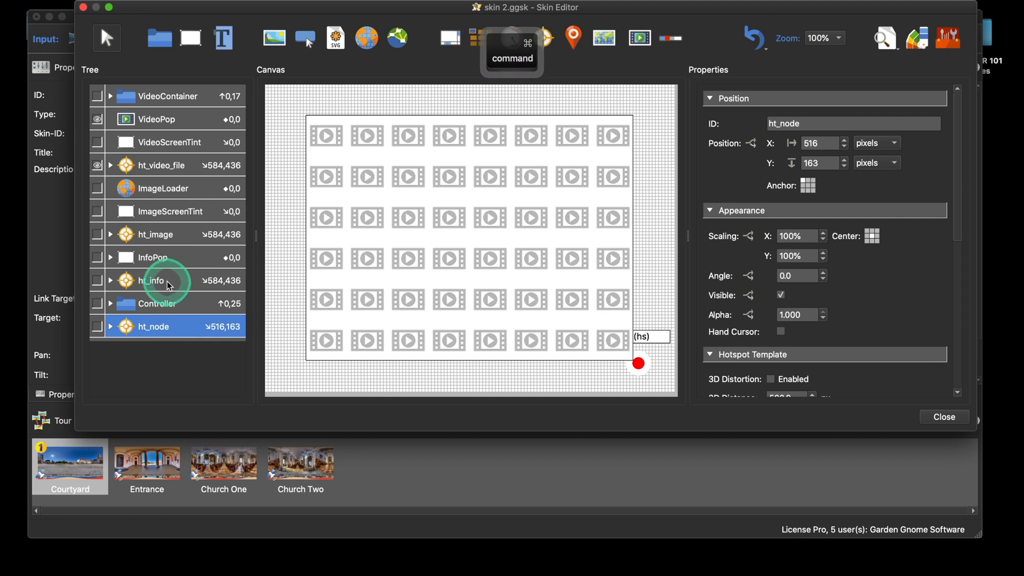
super+click(168, 281)
super+click(169, 240)
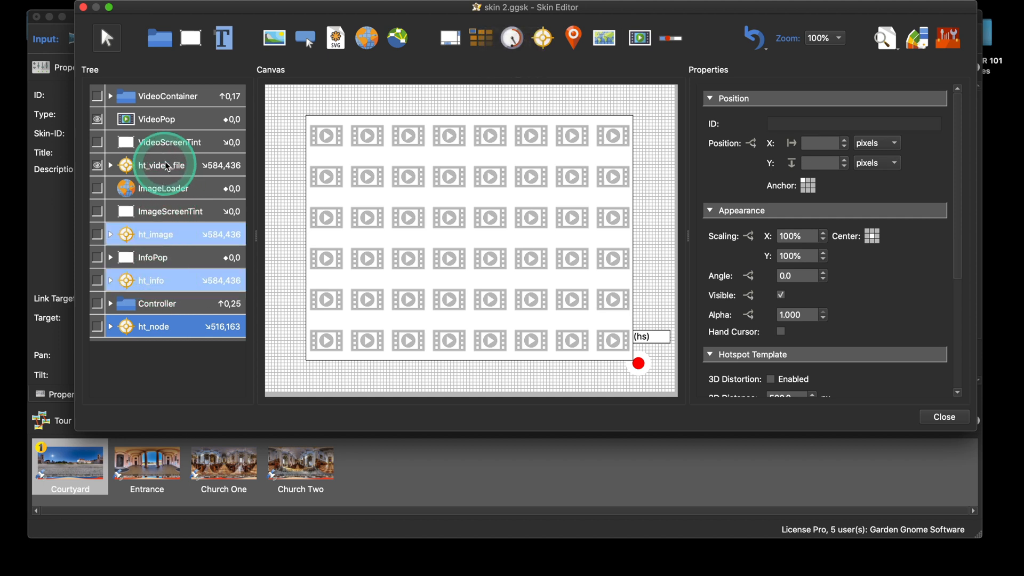
super+click(178, 164)
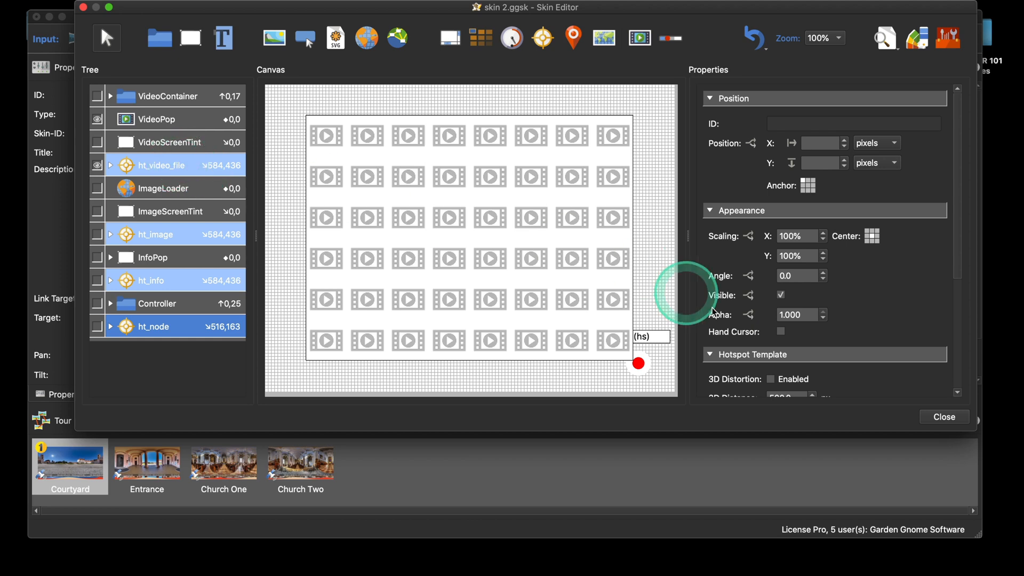
scroll(900, 309, down, 3)
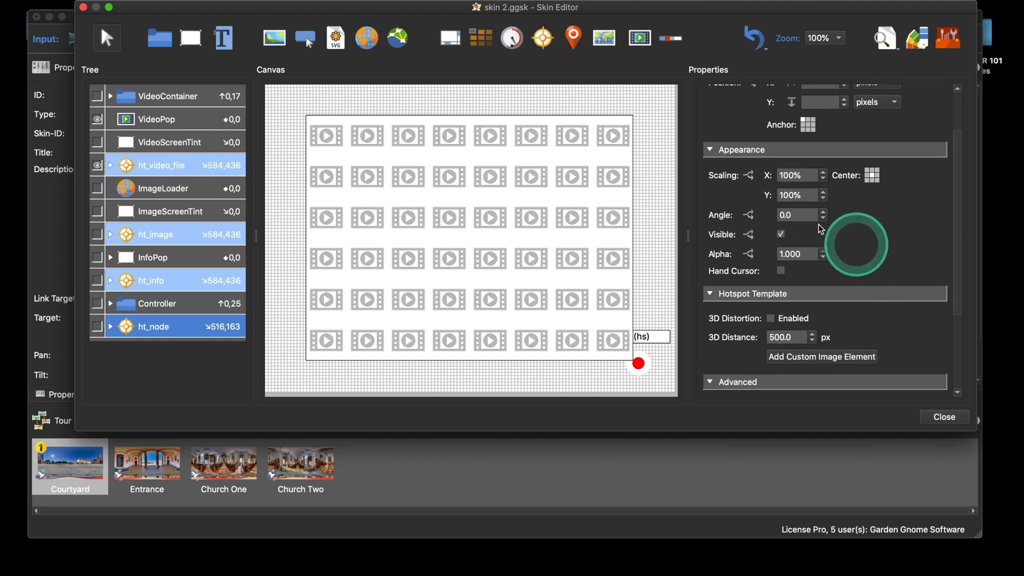
click(750, 235)
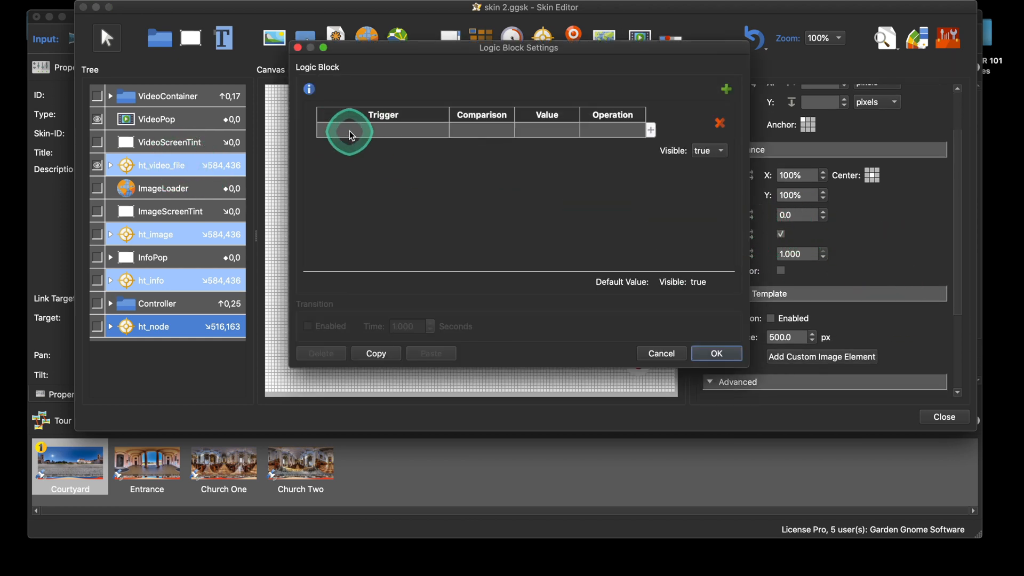
click(350, 130)
click(350, 130)
mouse_move(373, 243)
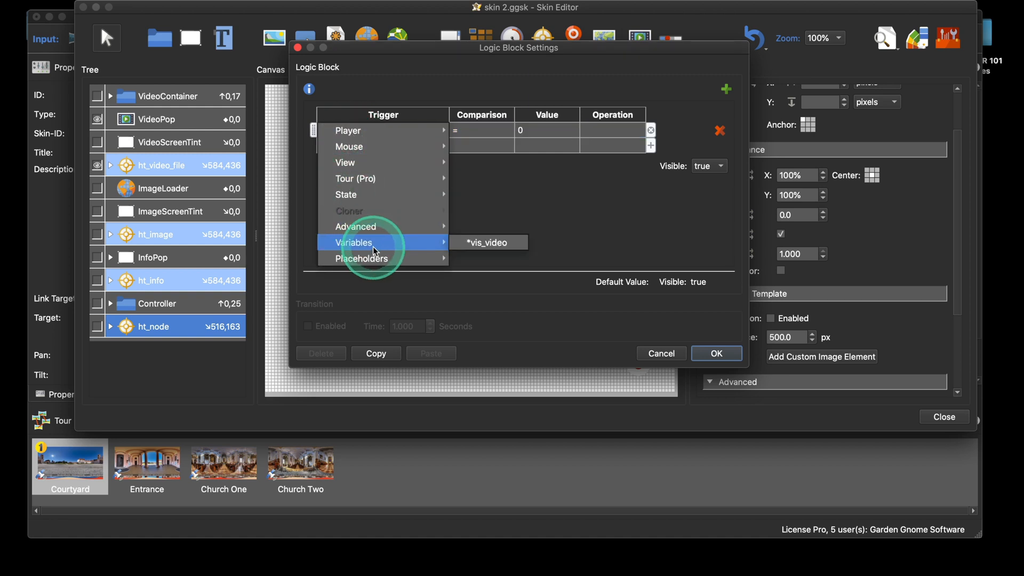
click(488, 242)
click(705, 166)
click(704, 180)
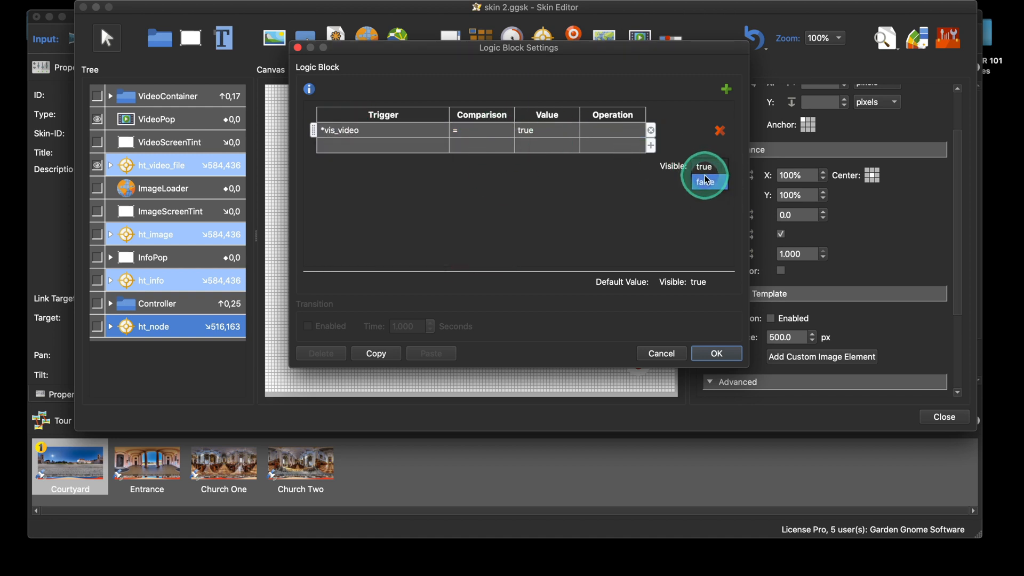
click(719, 354)
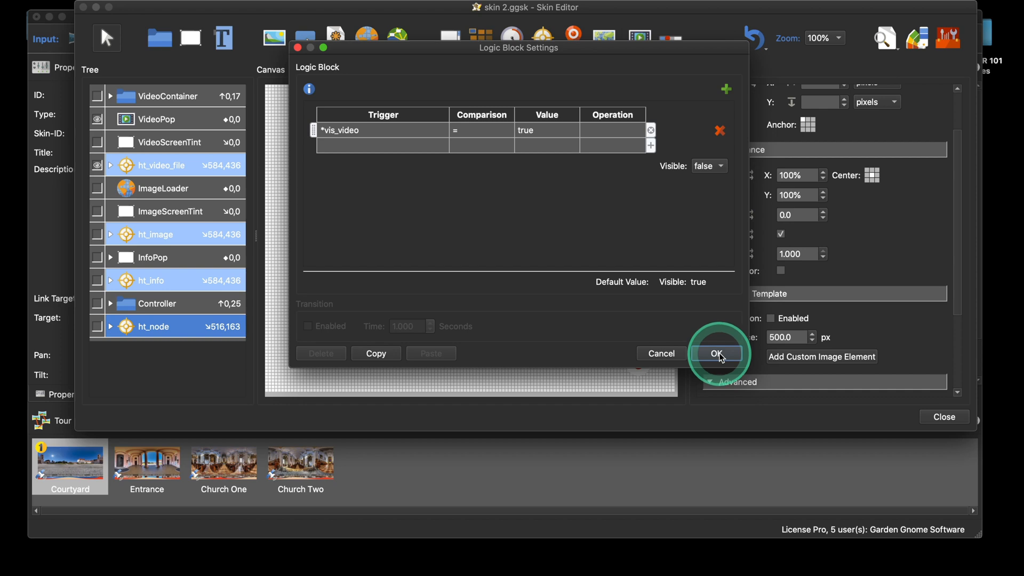
click(720, 355)
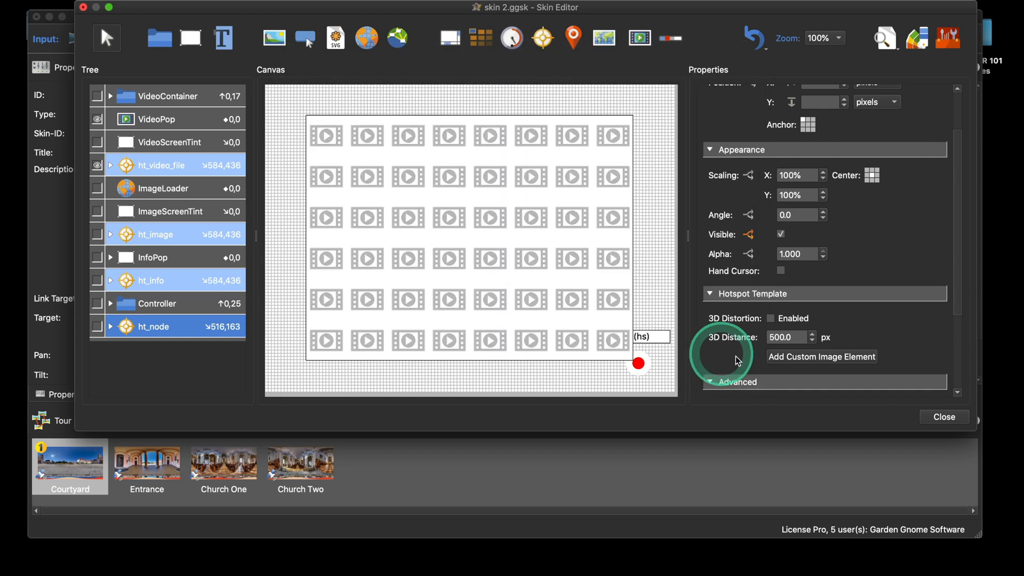
Save the skin with the hotspot logic blocks, leave the skin editor and regenerate the tour output
click(931, 416)
click(610, 230)
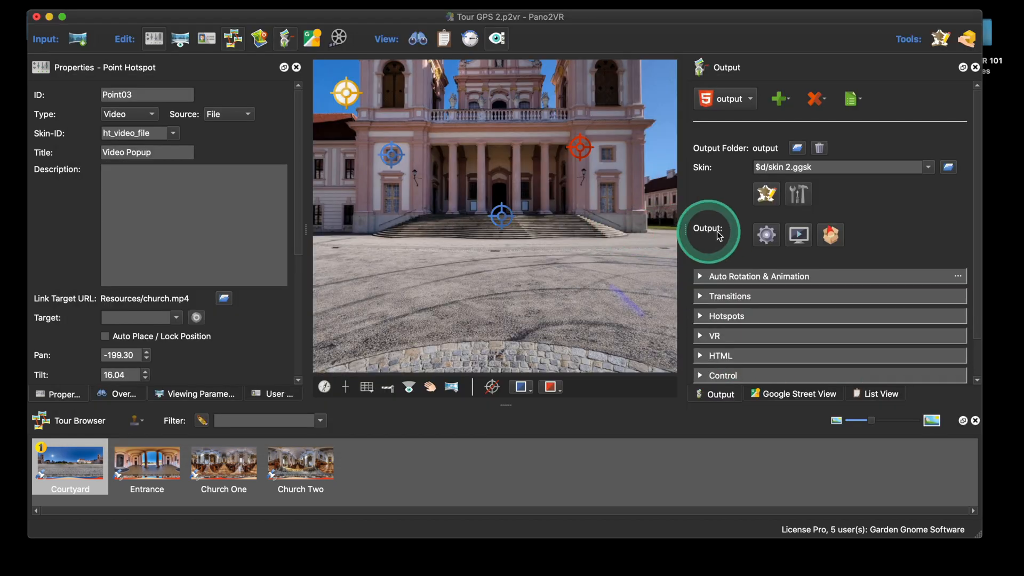
click(766, 231)
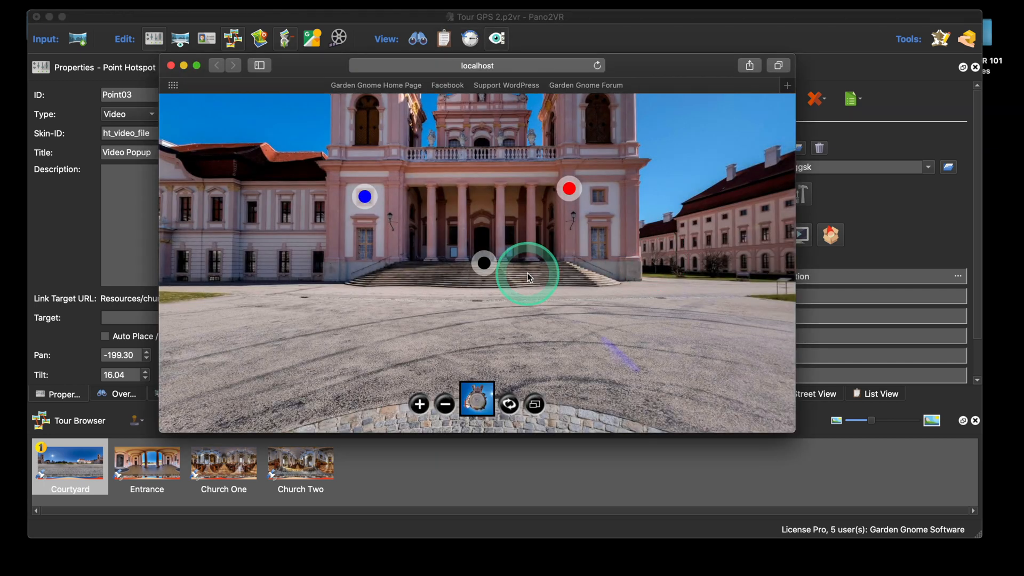
Check the hotspots and Controller during video playback from two rotated panorama views, and close the browser preview
drag(528, 276, 664, 247)
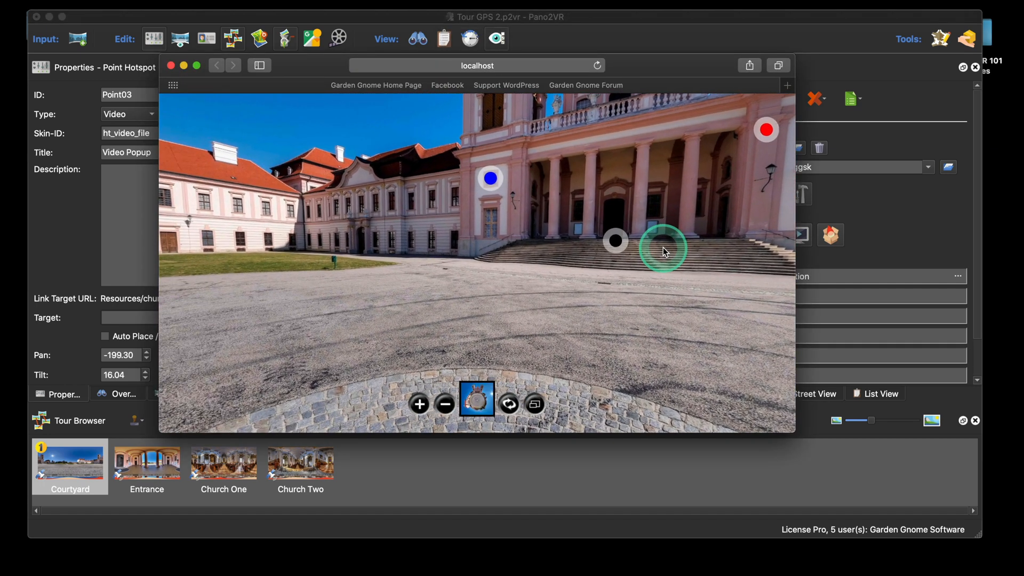
click(767, 132)
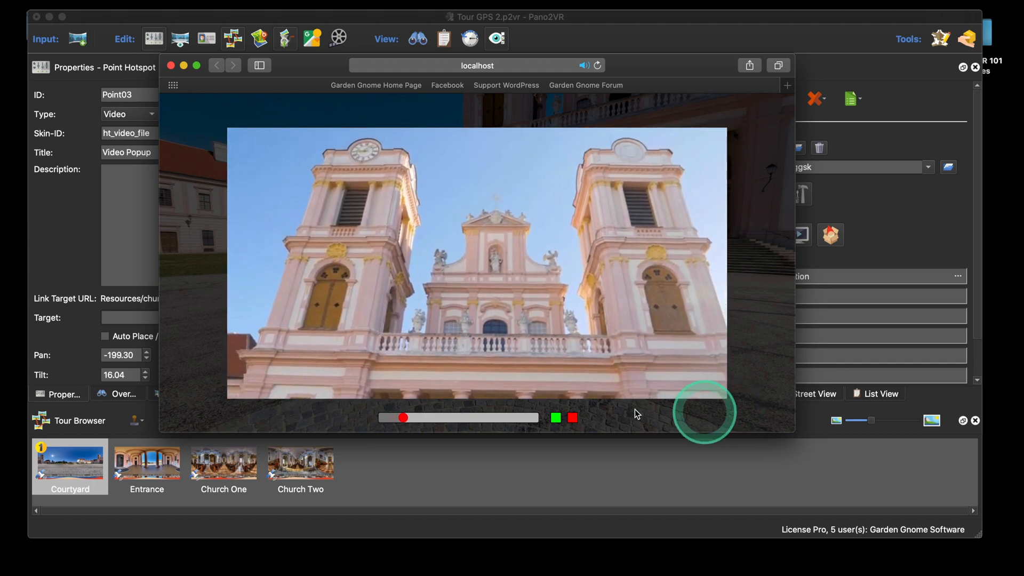
click(521, 259)
drag(646, 328, 390, 326)
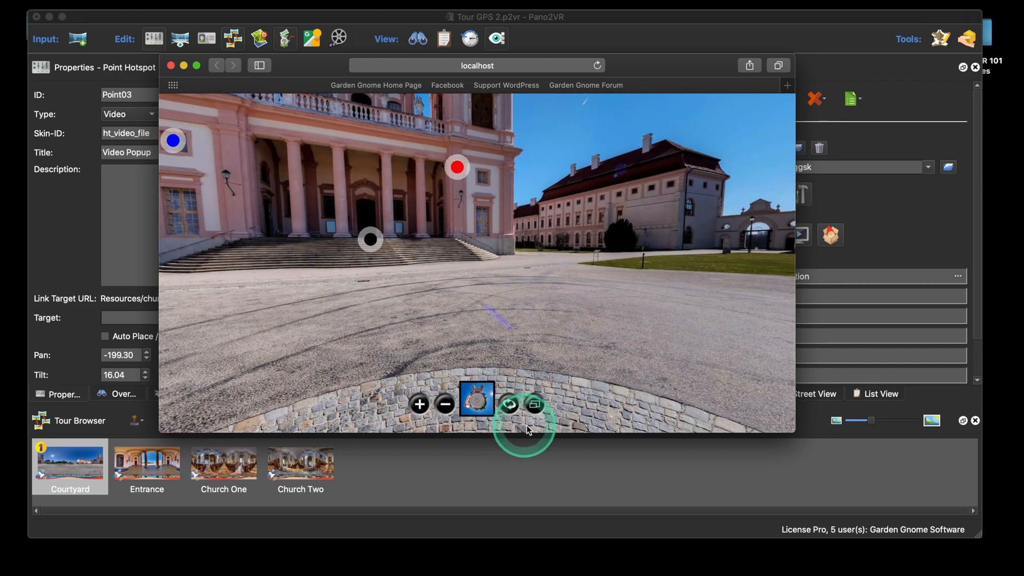
click(458, 167)
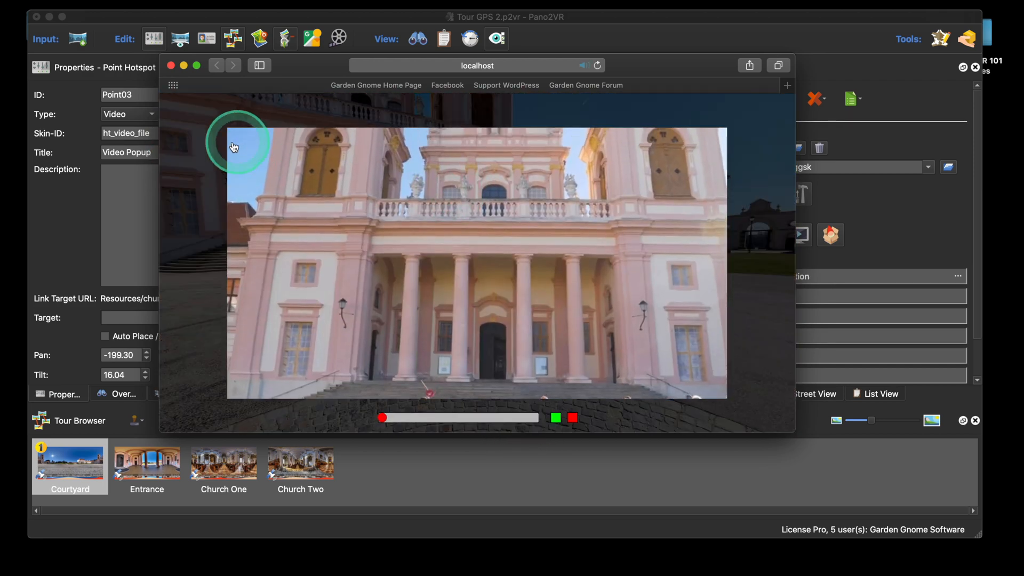
click(546, 314)
drag(569, 320, 692, 324)
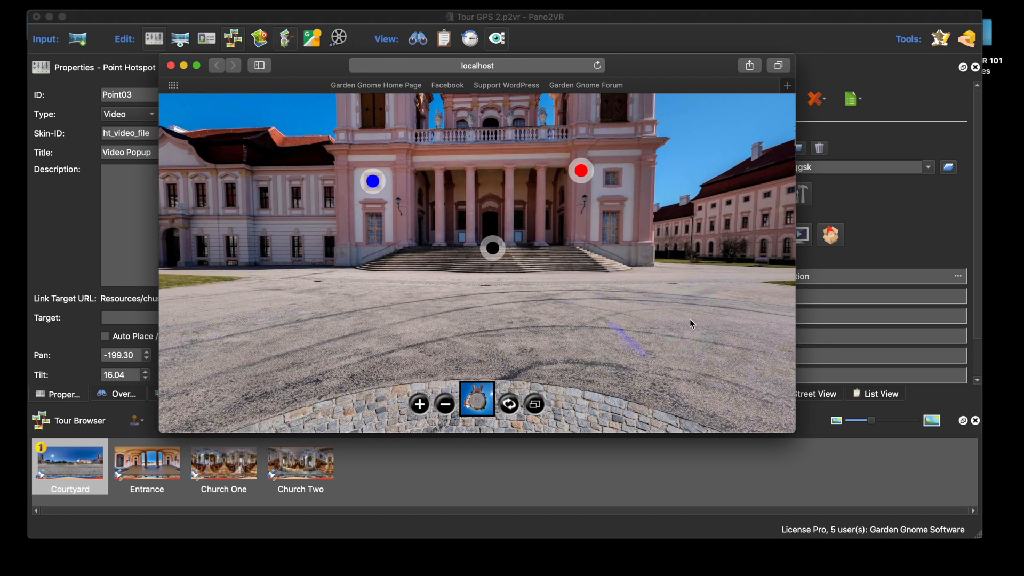
click(171, 65)
Reopen the skin and add a True/False variable named vis_image with an initial value of false
click(766, 193)
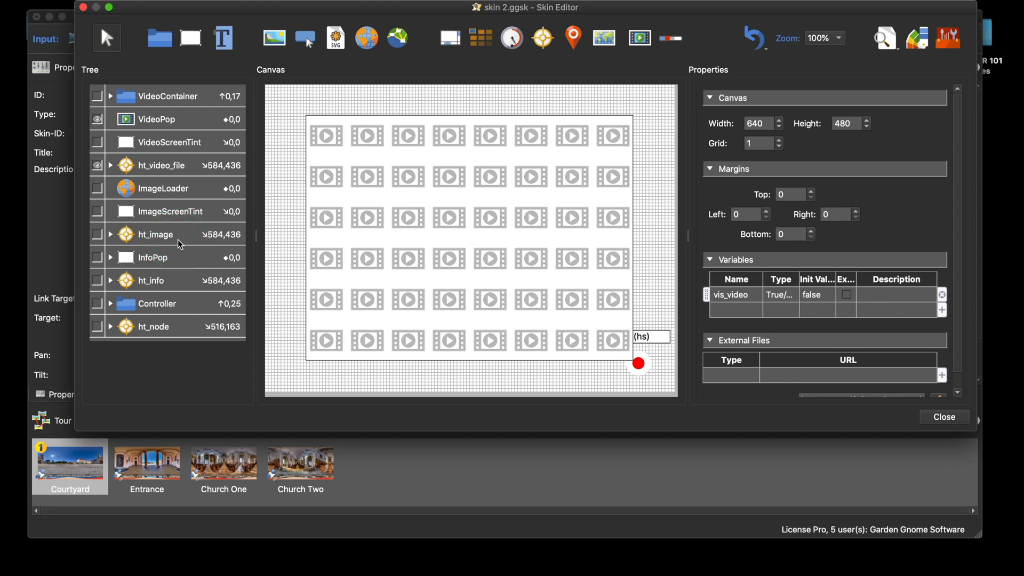
double_click(738, 311)
click(737, 311)
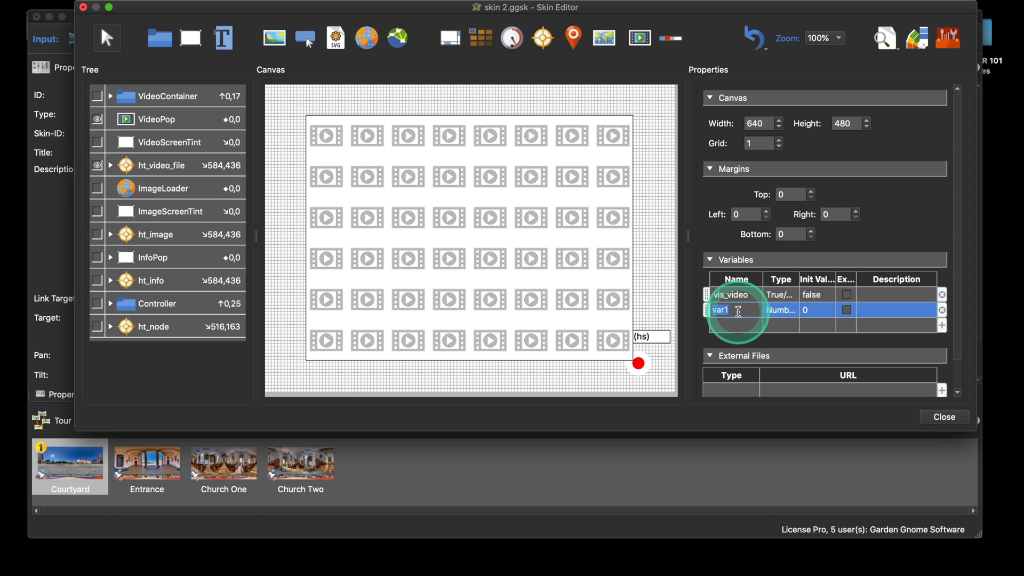
text(vis_image)
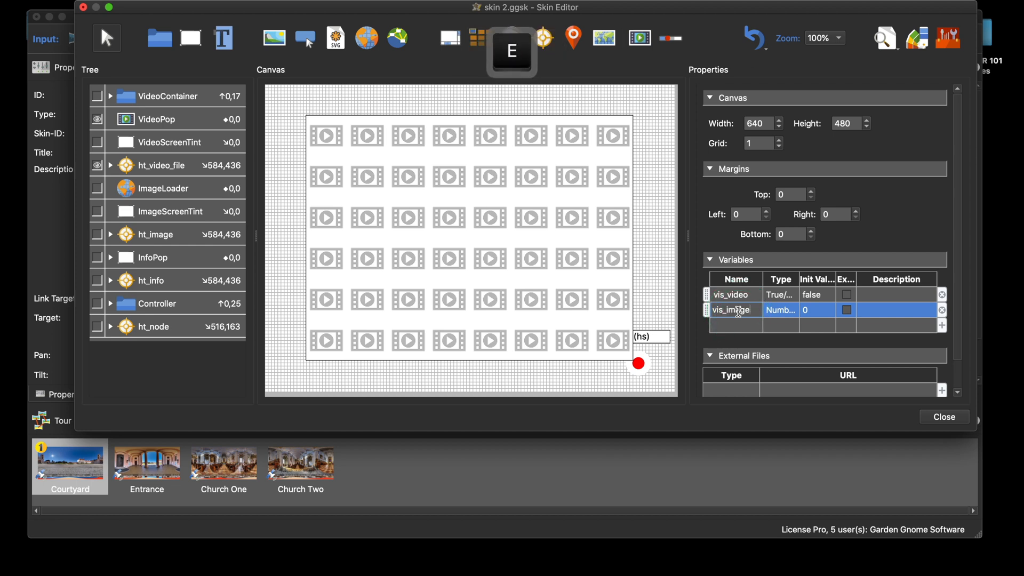
click(782, 311)
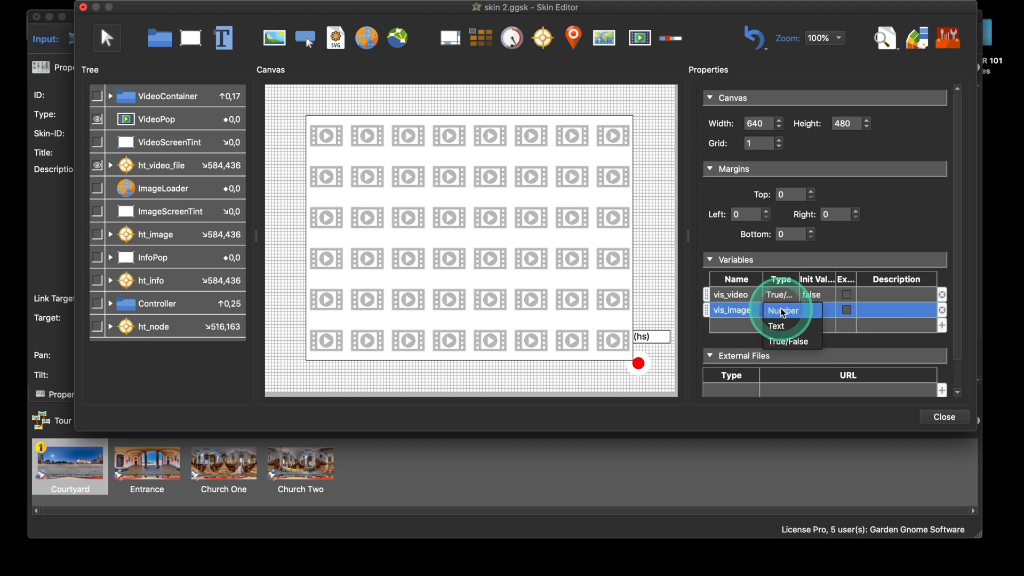
click(783, 341)
click(816, 311)
click(816, 313)
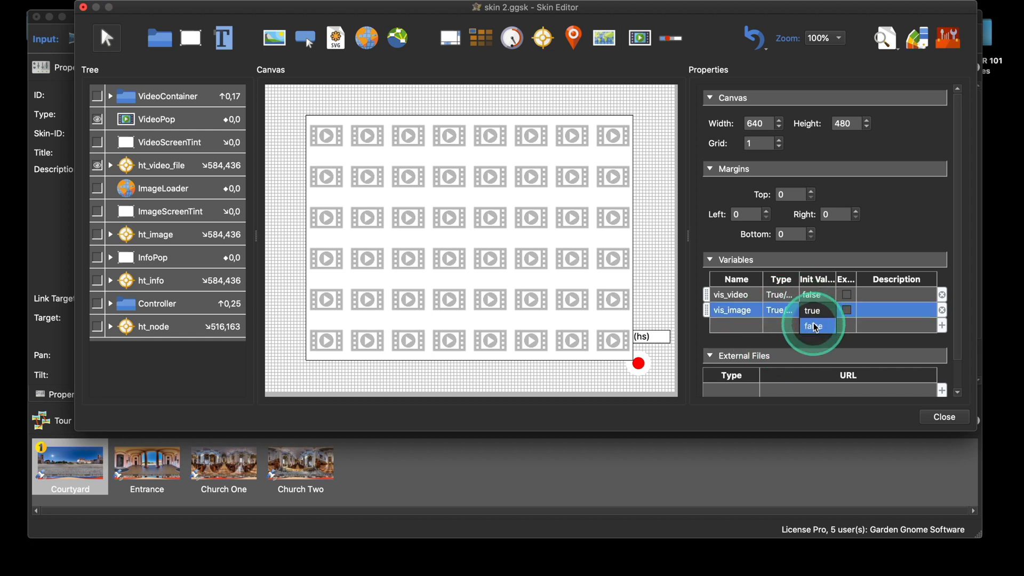
click(814, 324)
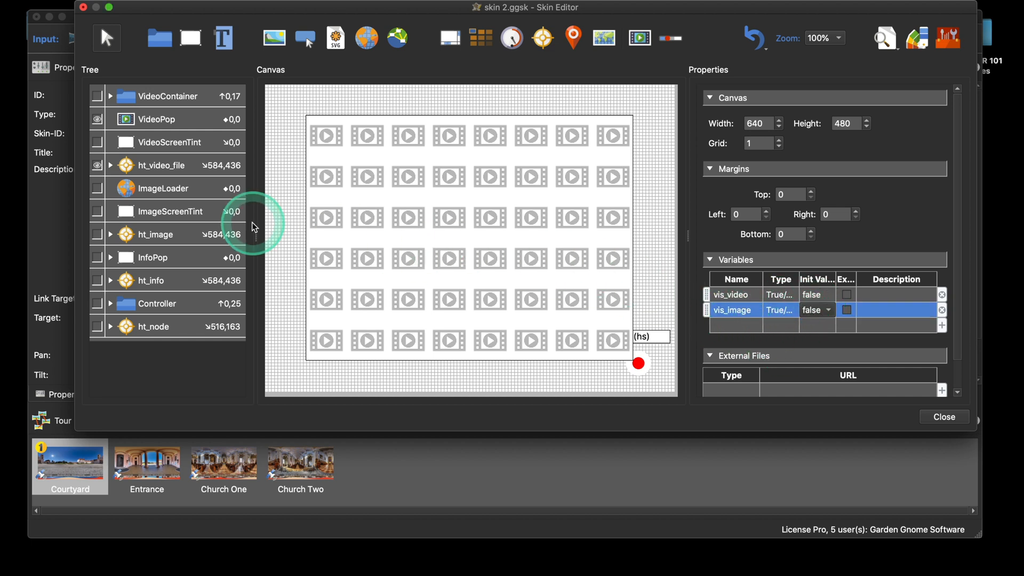
click(700, 337)
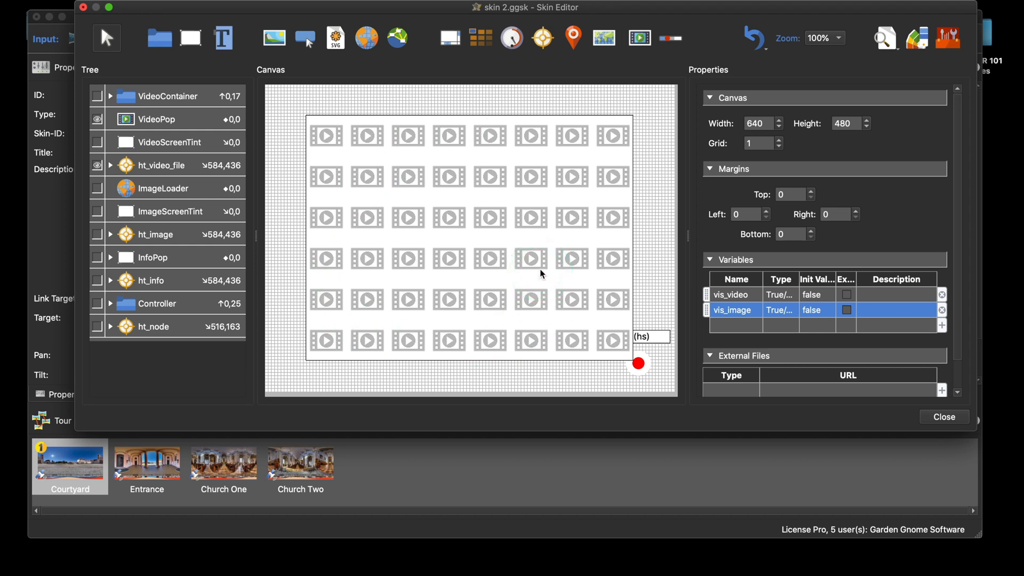
Extend ht_image's Visible logic block with a vis_image = true trigger, joined to the vis_video trigger by Or
click(181, 238)
click(750, 295)
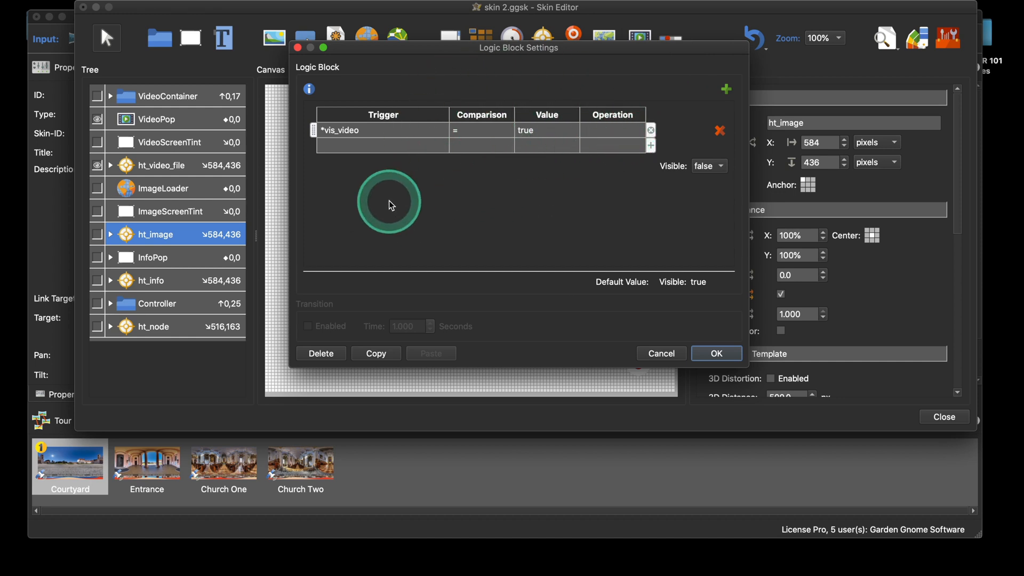
click(370, 146)
mouse_move(389, 258)
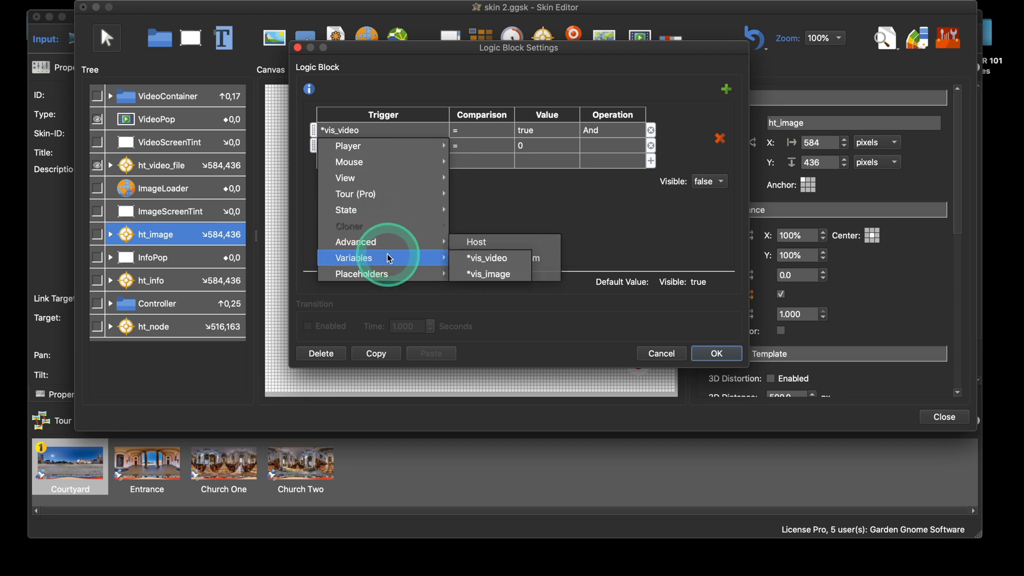
click(500, 274)
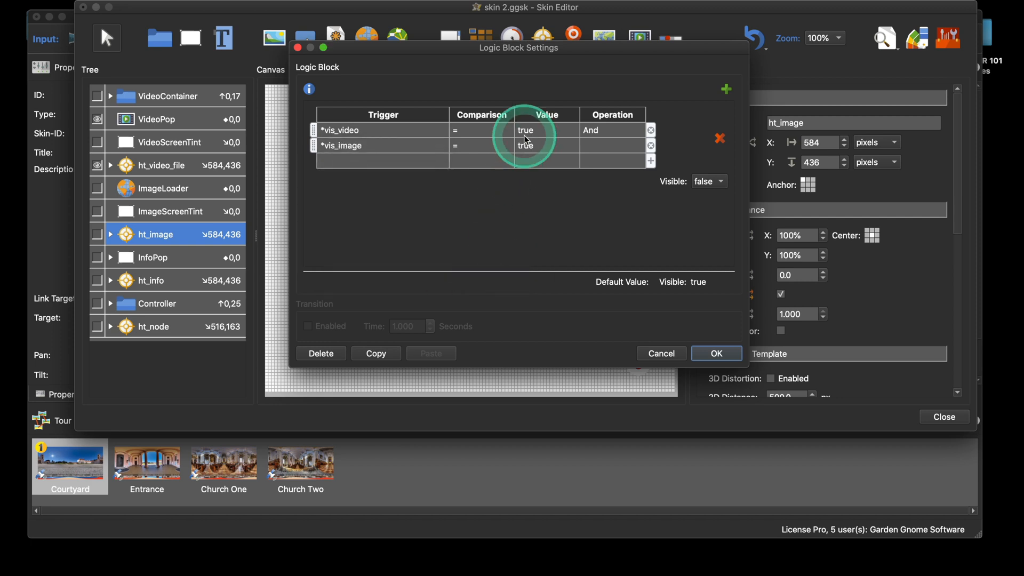
click(612, 132)
click(605, 146)
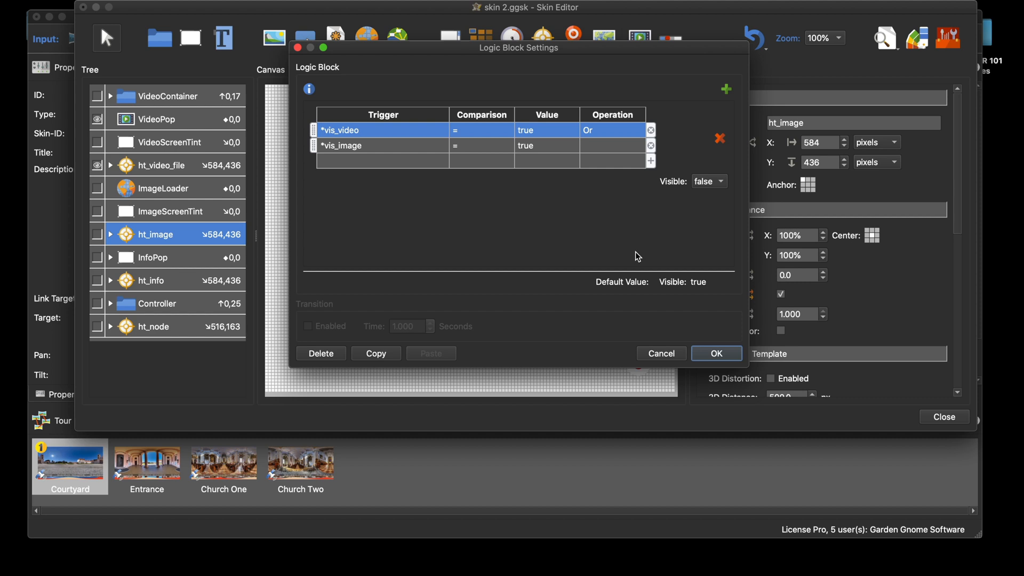
click(717, 354)
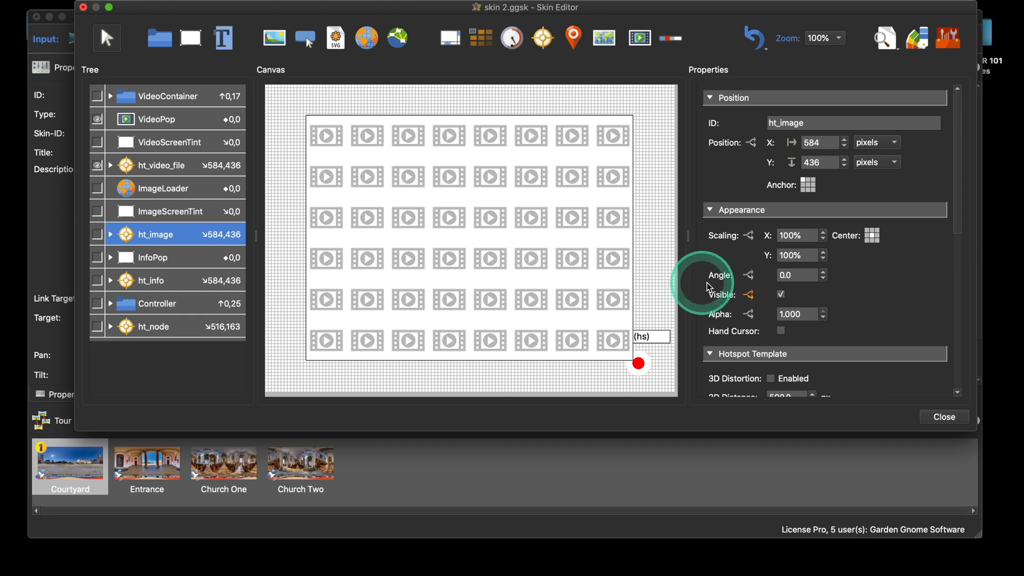
scroll(734, 284, down, 5)
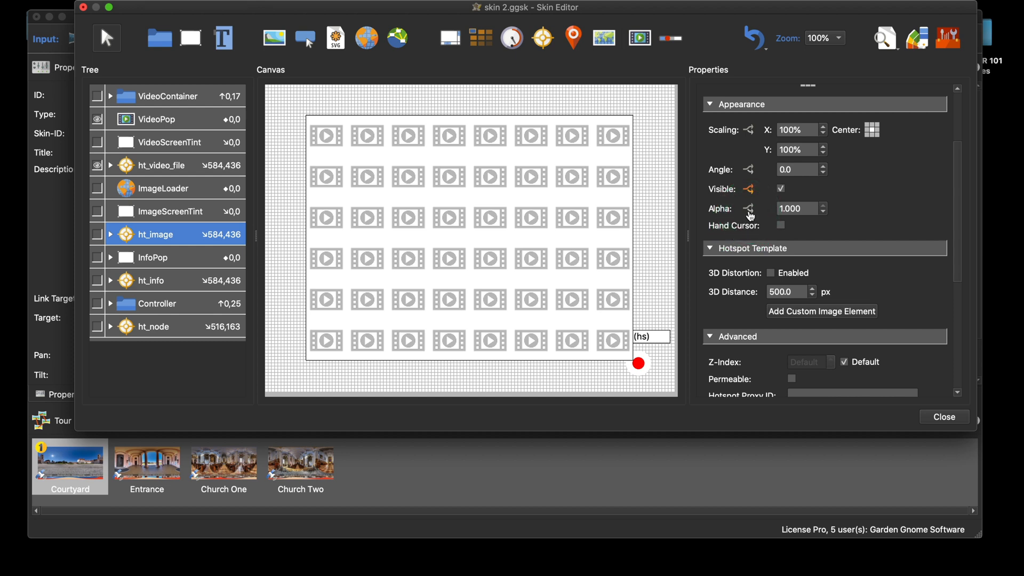
scroll(751, 209, up, 1)
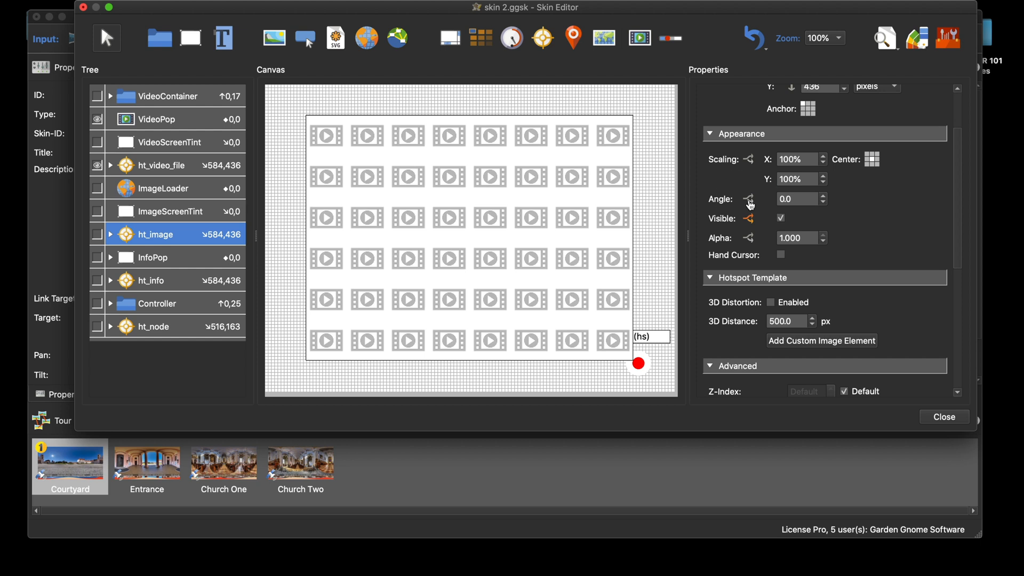
scroll(747, 203, down, 1)
scroll(747, 203, up, 3)
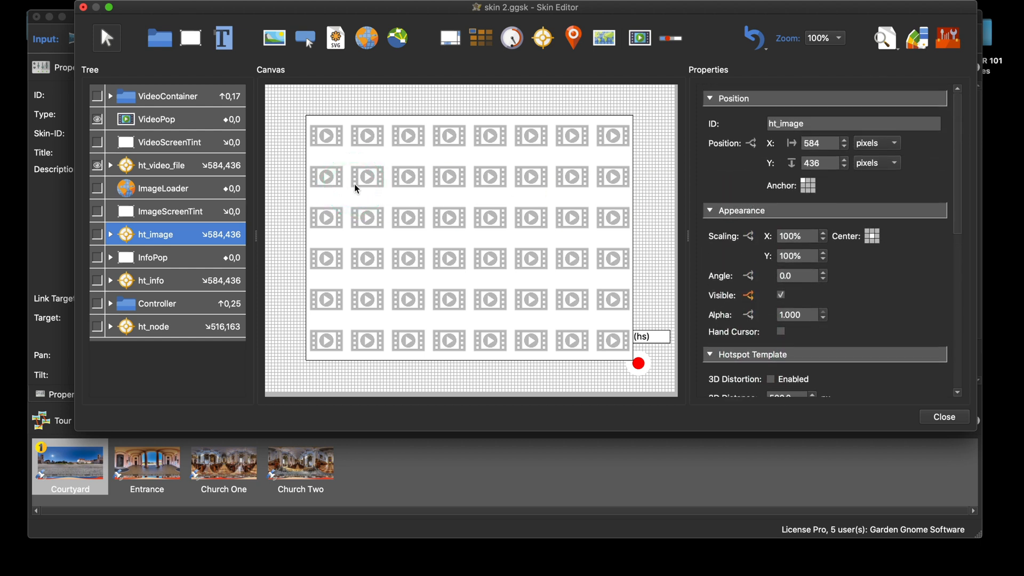
Add a logic block to VideoScreenTint's background color that turns it red when vis_video = true
click(188, 143)
scroll(882, 295, down, 5)
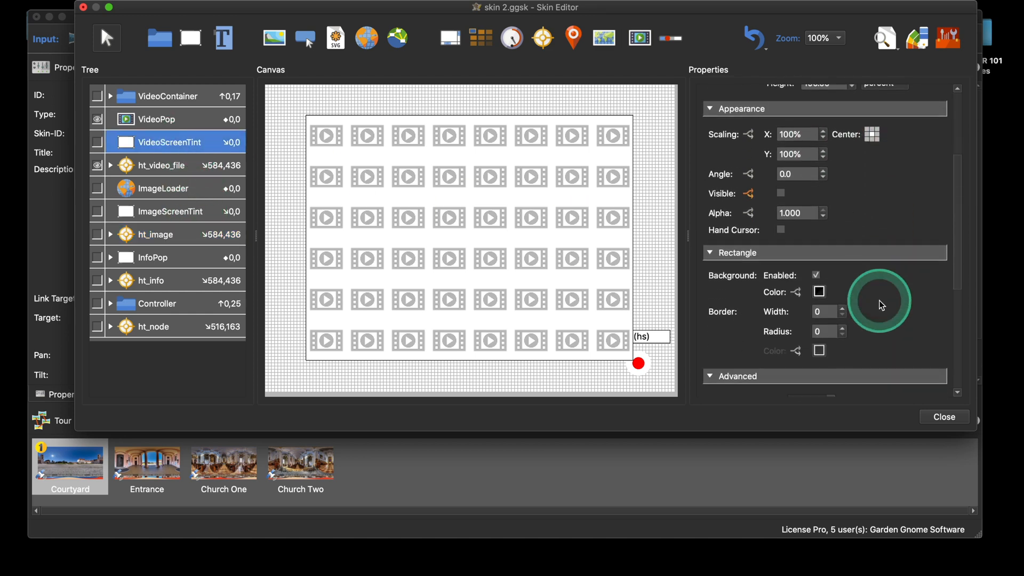
click(798, 292)
click(373, 133)
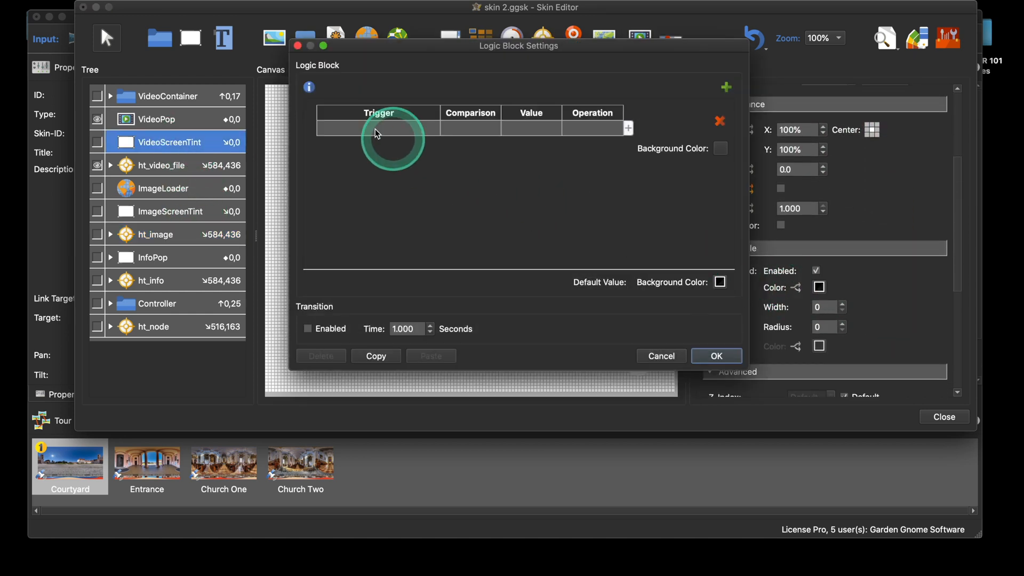
click(371, 133)
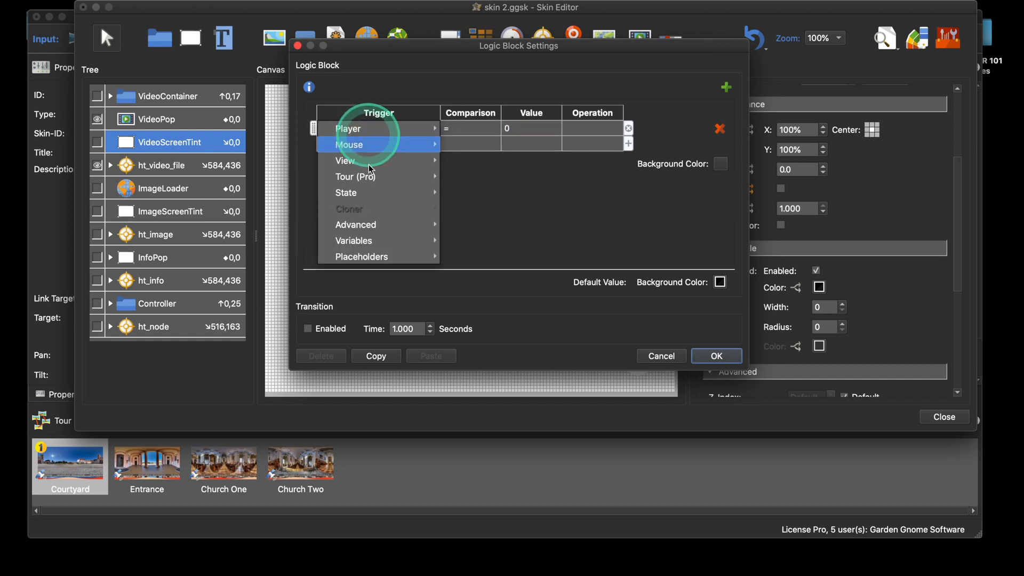
mouse_move(410, 245)
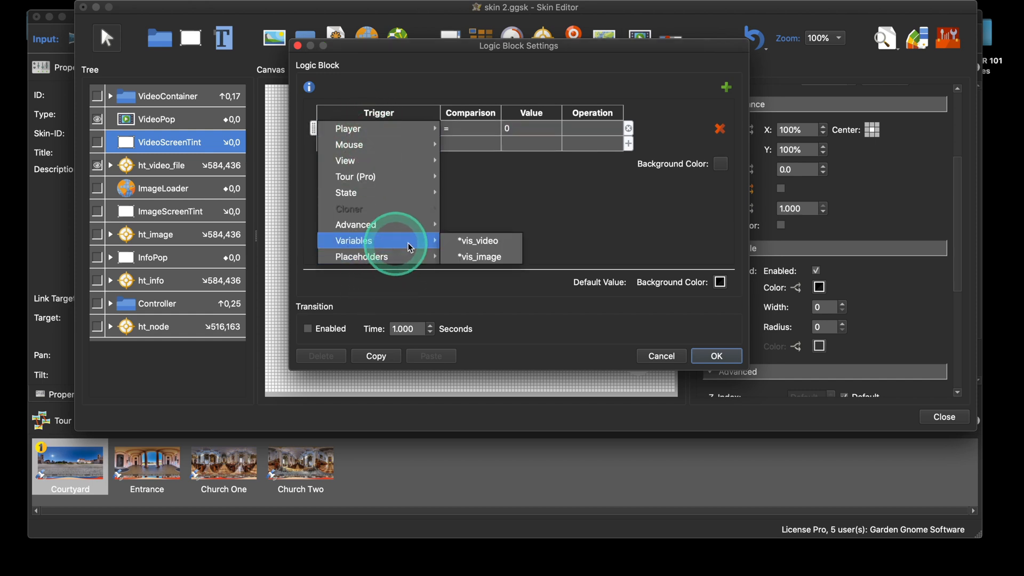
click(485, 241)
click(721, 164)
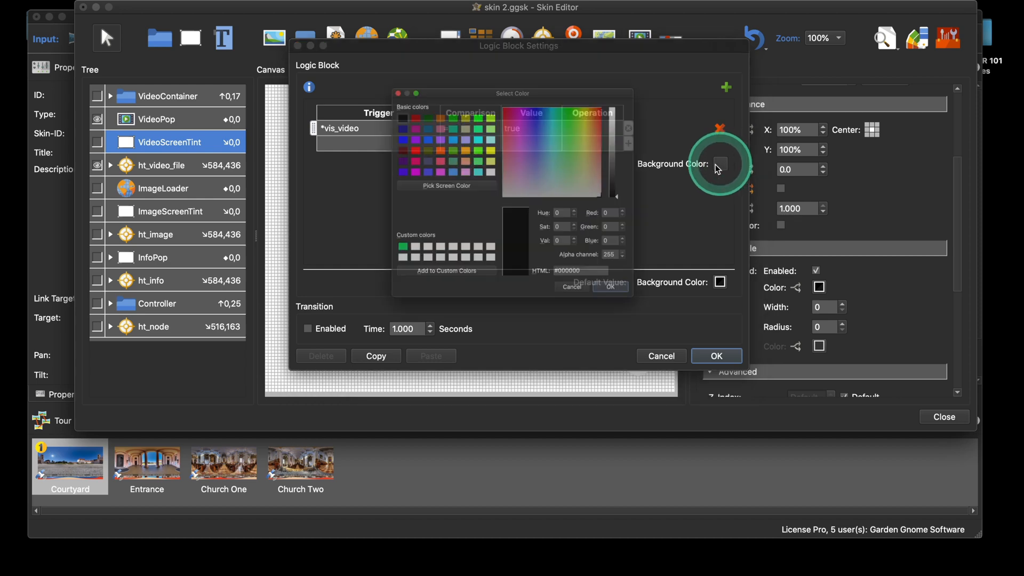
click(375, 138)
click(653, 327)
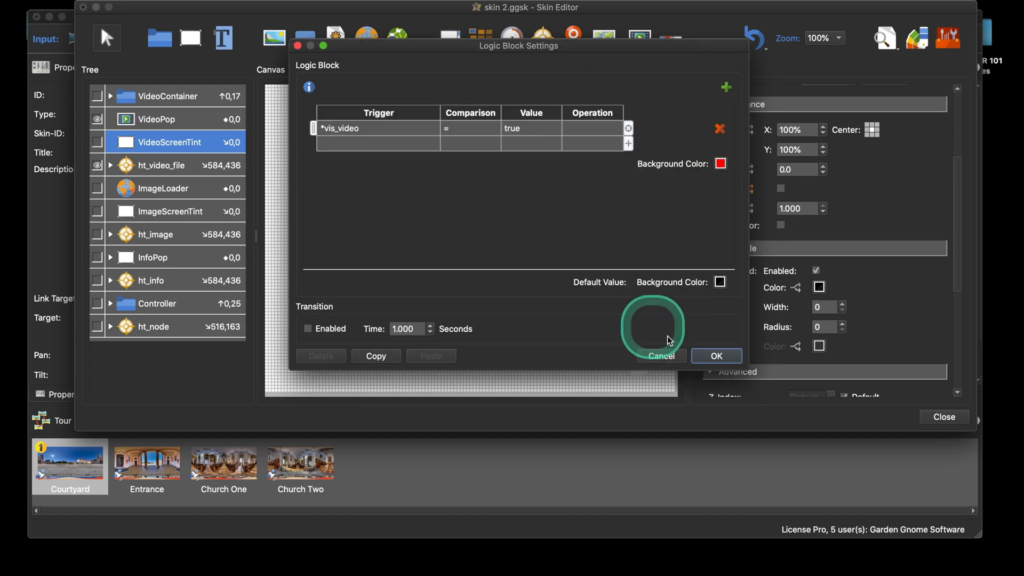
click(716, 355)
Save the skin with the VideoScreenTint color logic, leave the skin editor and regenerate the tour output
click(943, 417)
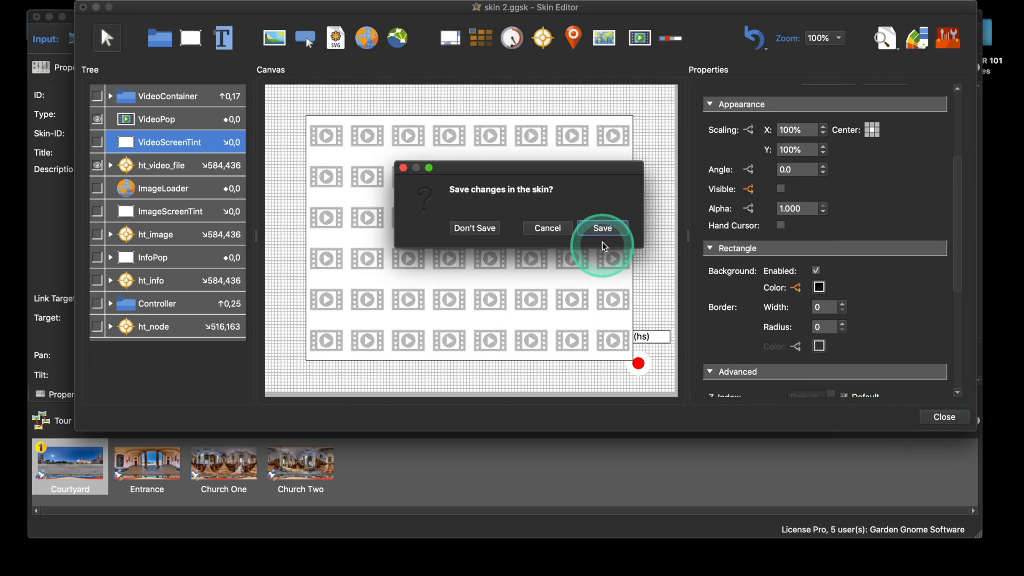
click(600, 229)
click(771, 244)
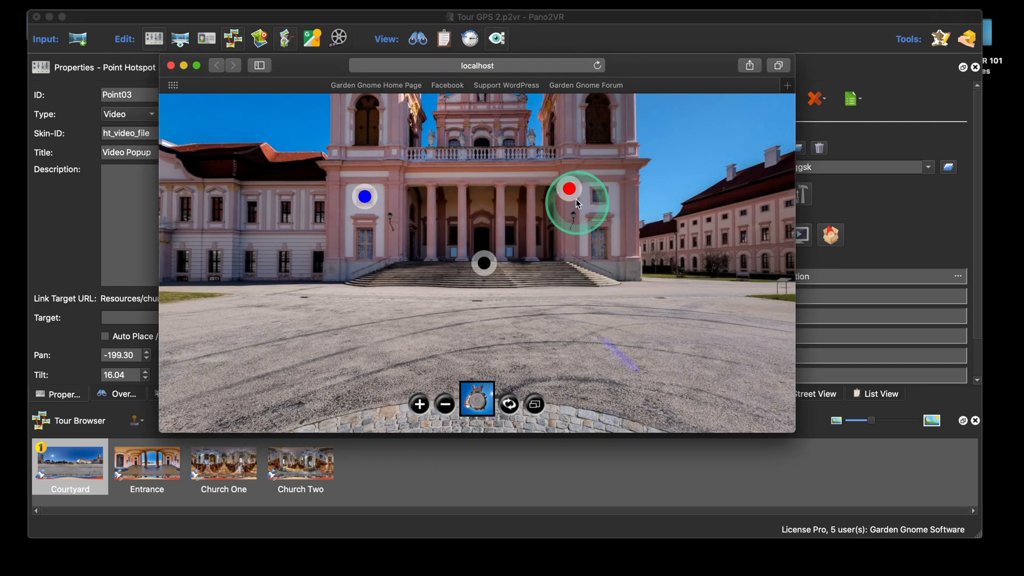
Open and close the video pop-up to check its background tint, and close the browser preview
click(578, 200)
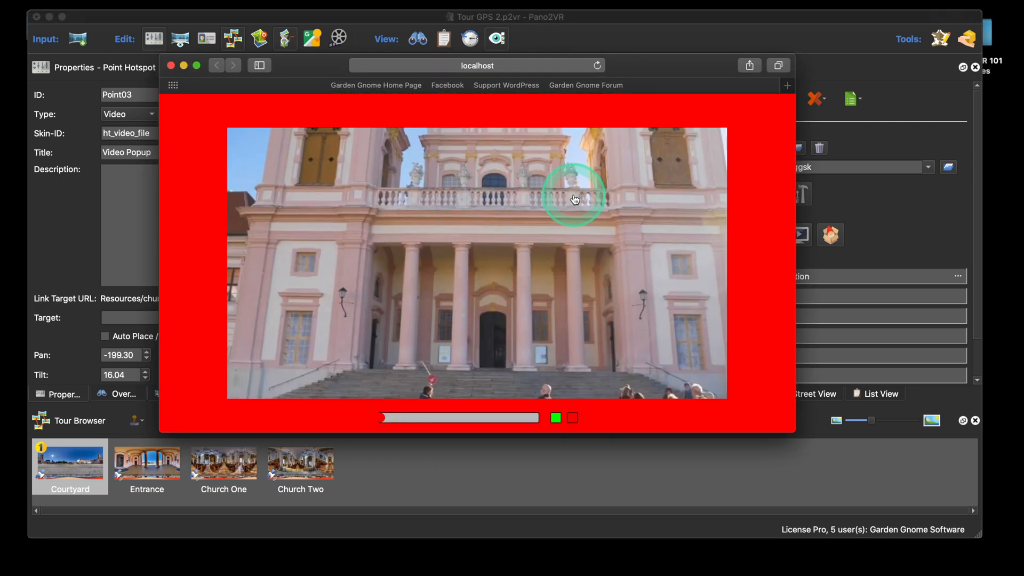
click(727, 213)
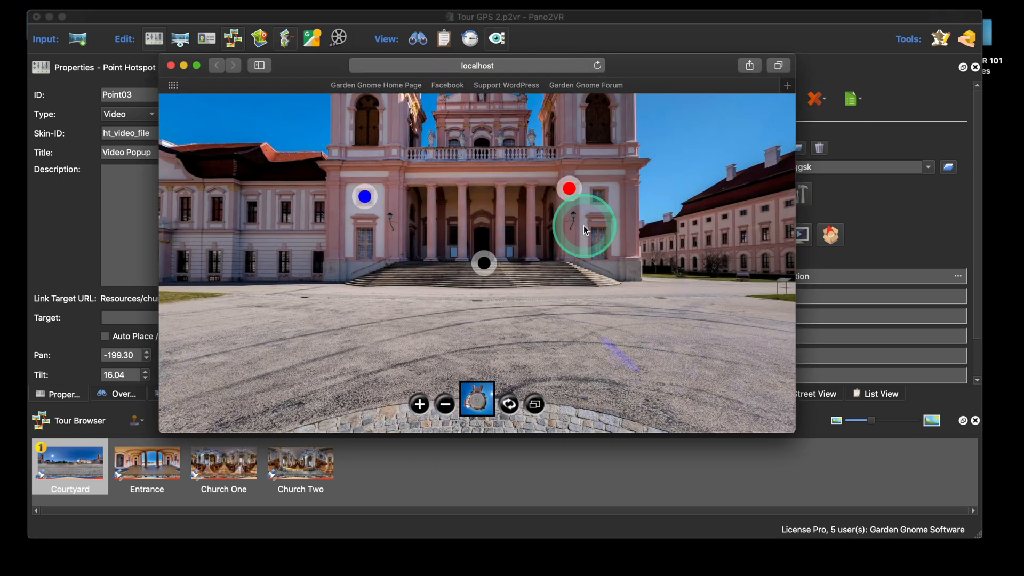
click(170, 66)
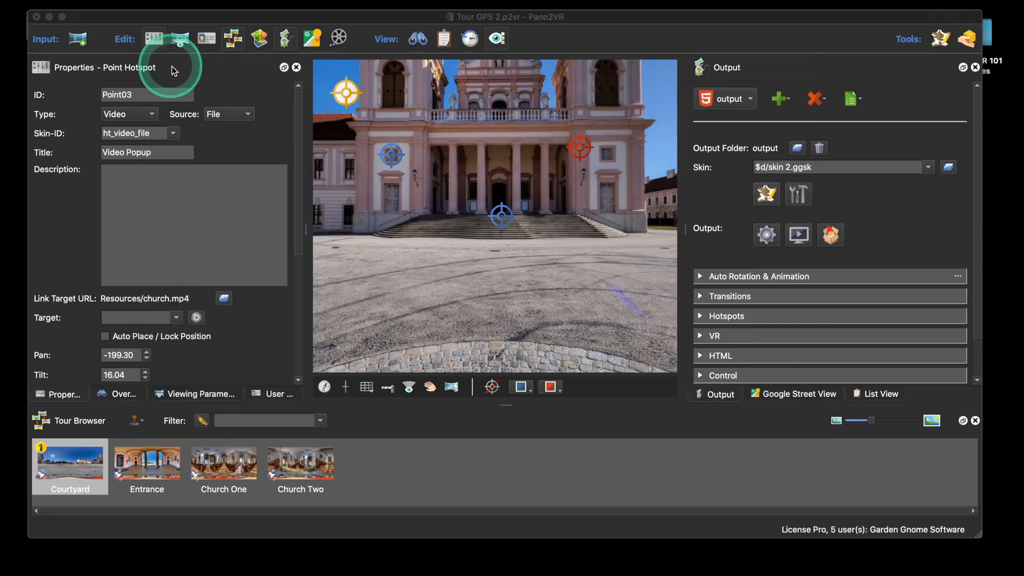
Reopen the skin in the skin editor and place a text element at about X 517, Y 10 px with the ID DB
click(873, 216)
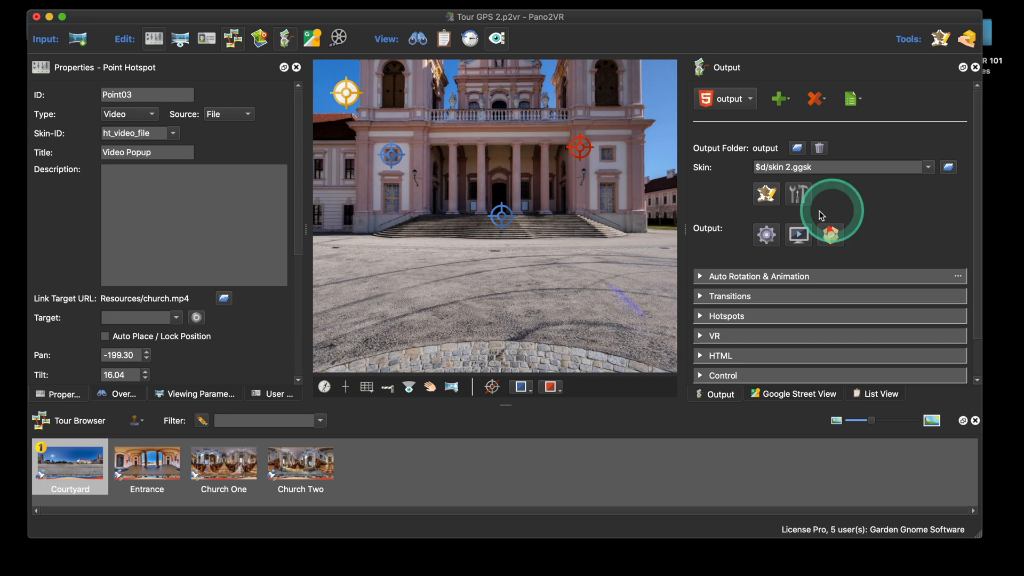
click(766, 195)
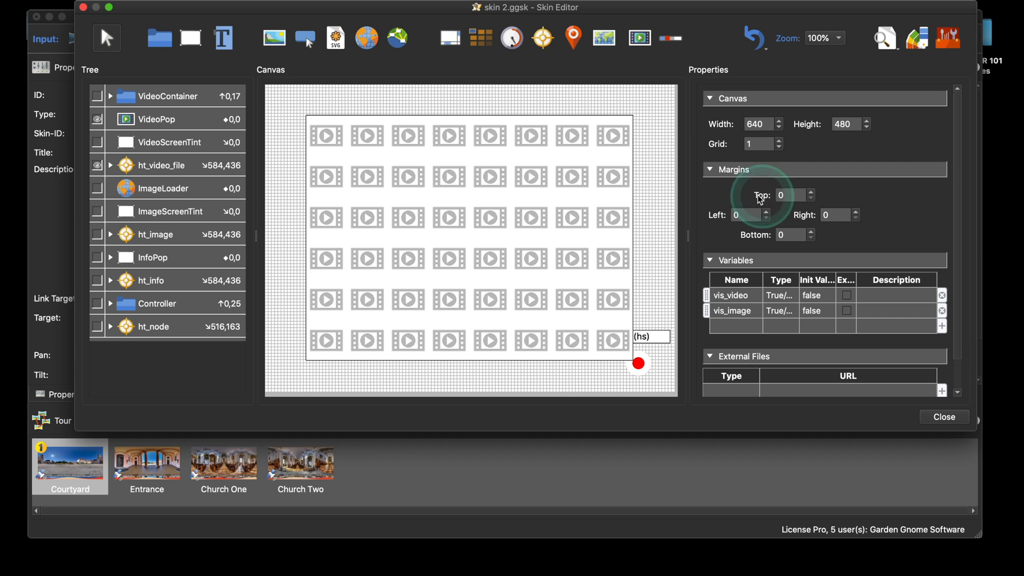
click(228, 40)
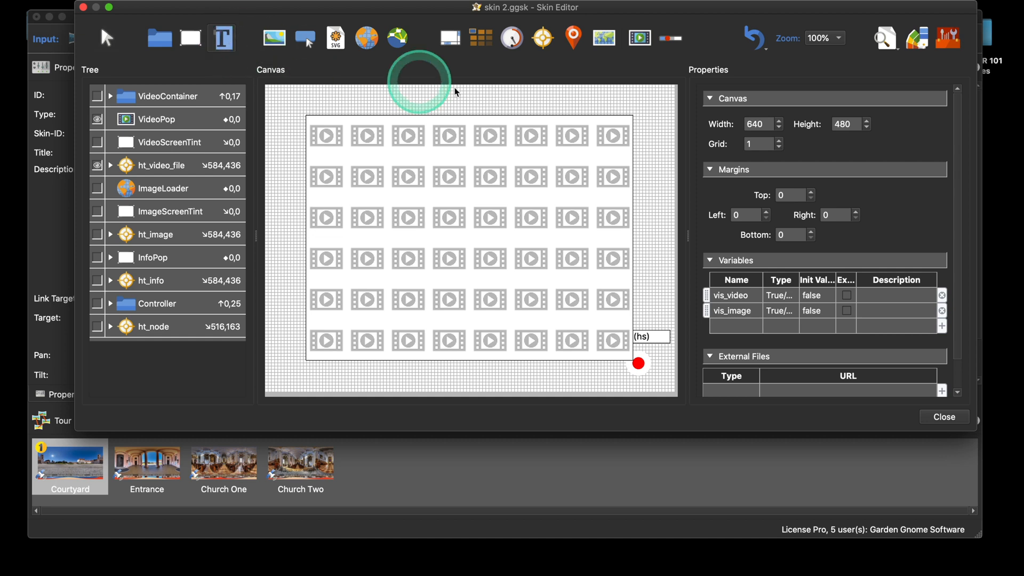
drag(457, 92, 629, 98)
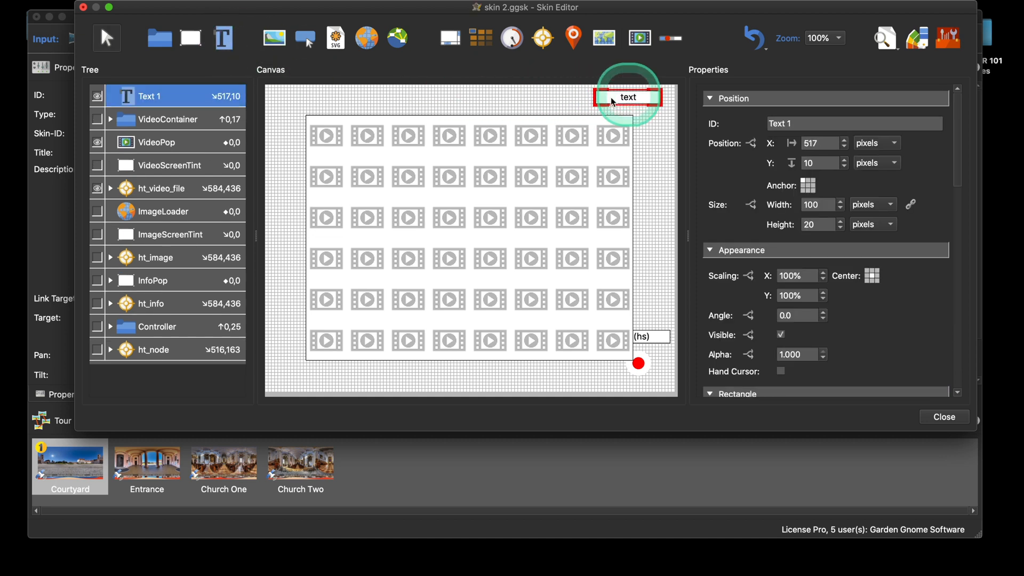
click(800, 126)
text(DB)
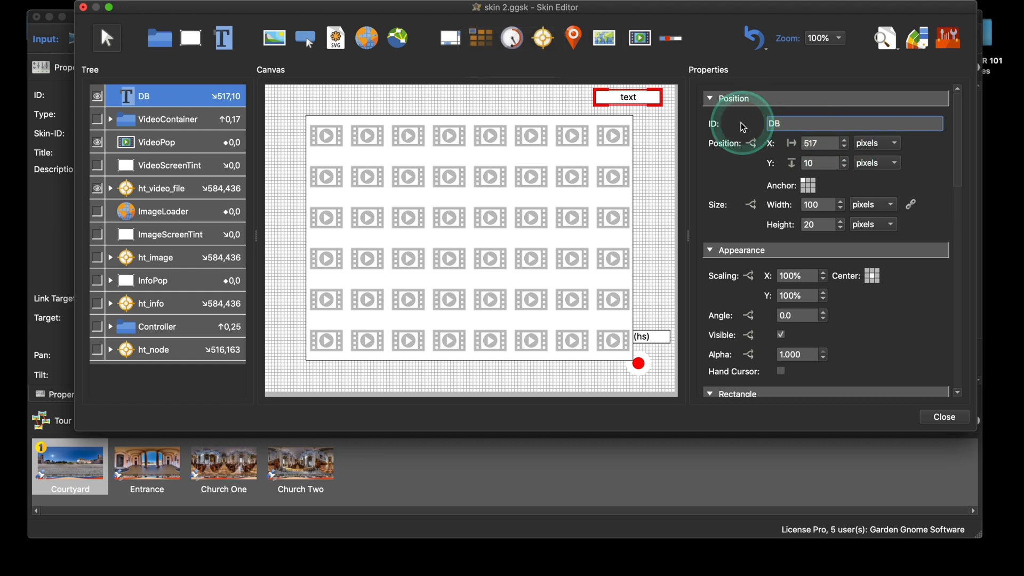
Replace the DB element's default text with the vis_video variable placeholder, $(*vis_video)
scroll(894, 287, down, 5)
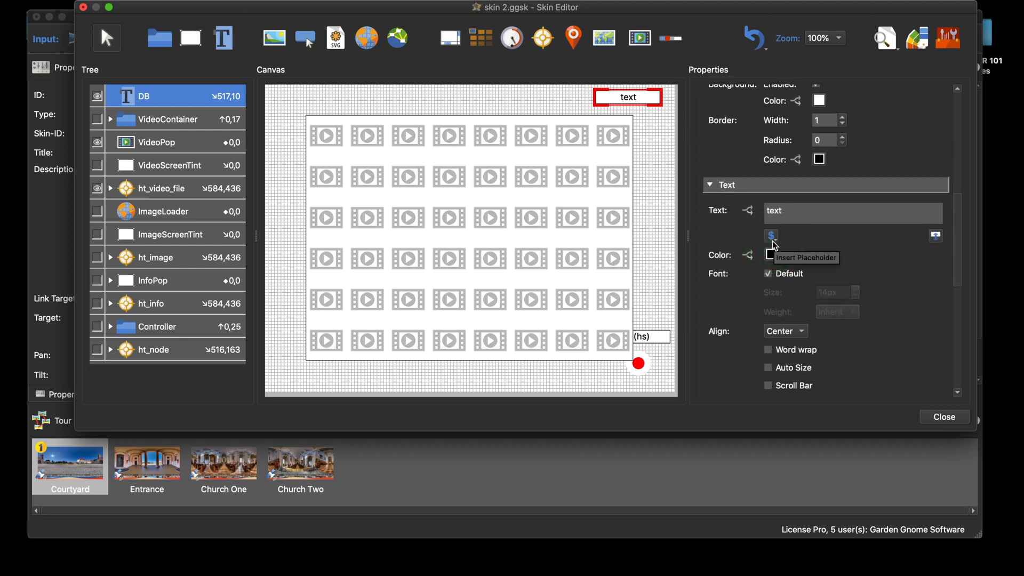
drag(789, 215, 762, 214)
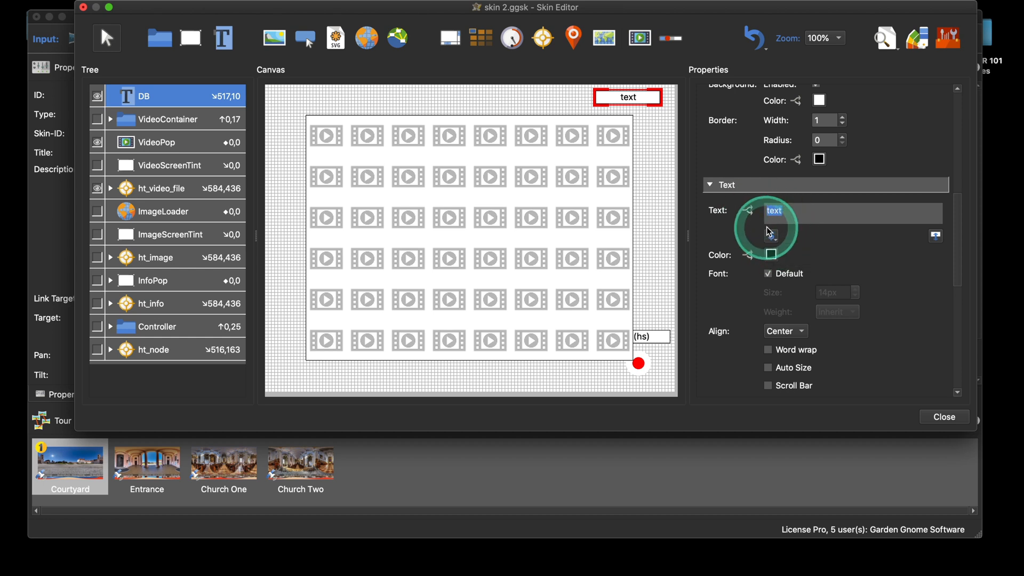
key(BackSpace)
click(771, 235)
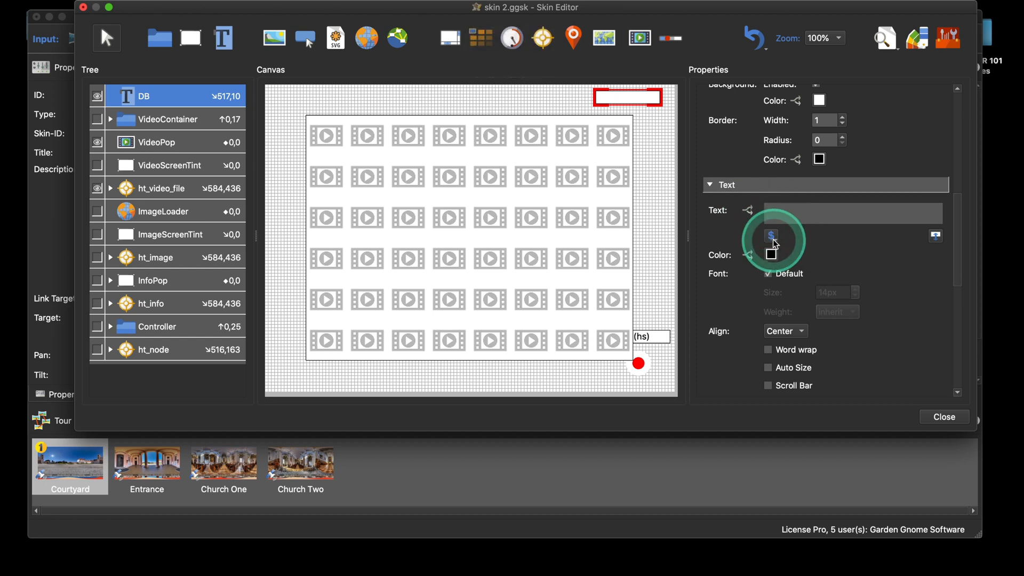
click(803, 347)
click(812, 365)
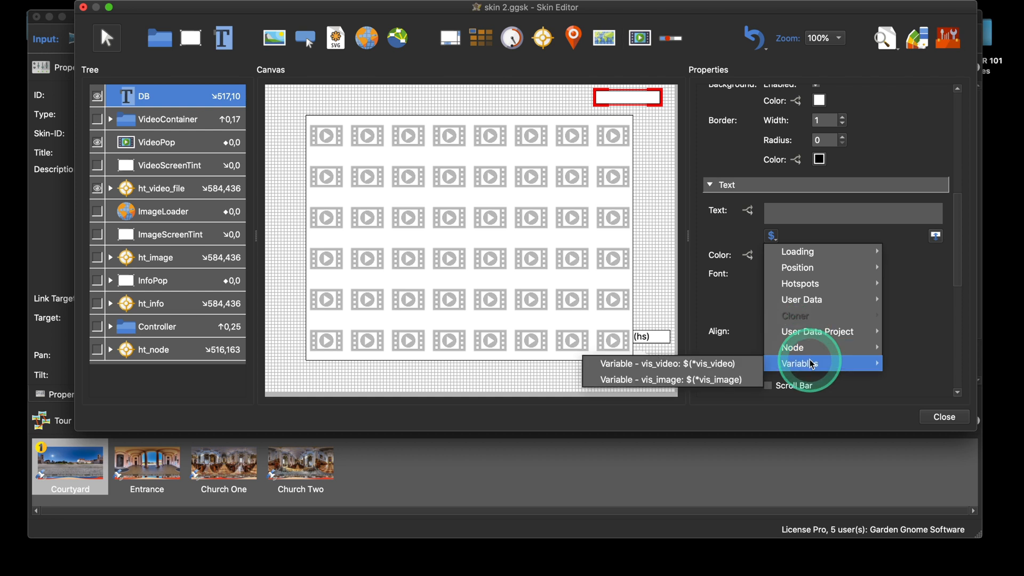
click(721, 368)
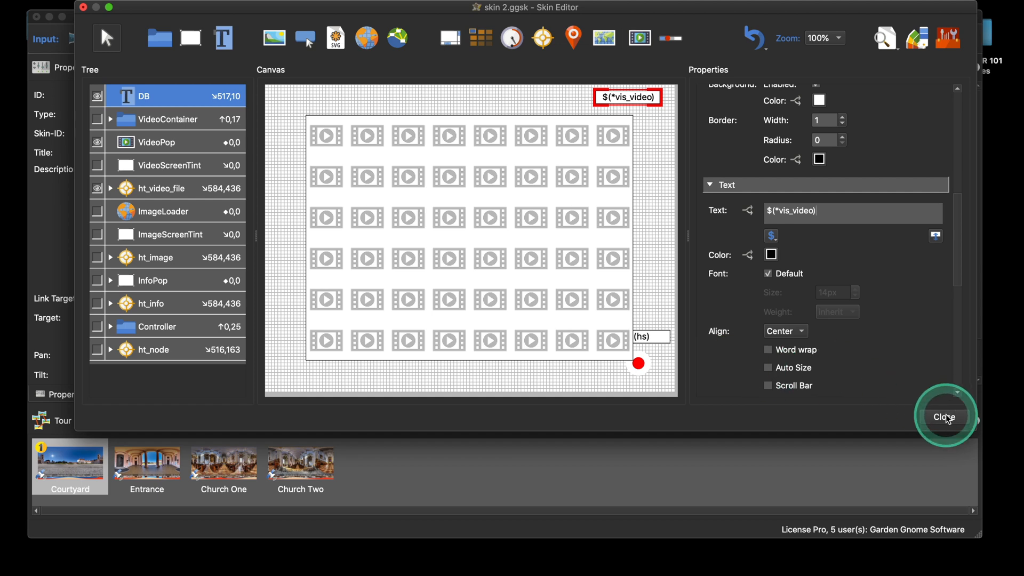
Close the skin editor, saving the skin with the DB text element, and regenerate the tour output
click(927, 413)
click(600, 229)
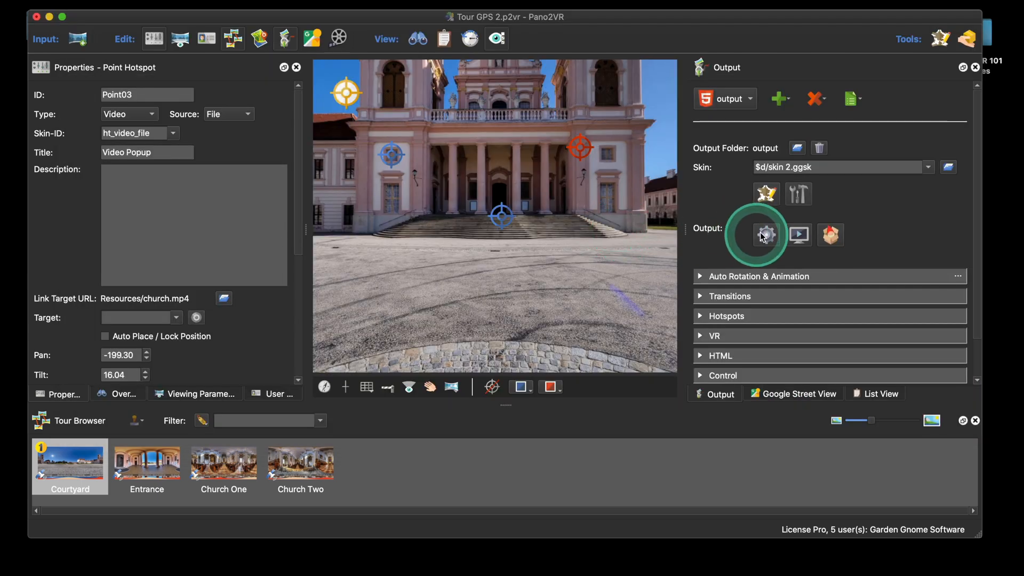
click(766, 235)
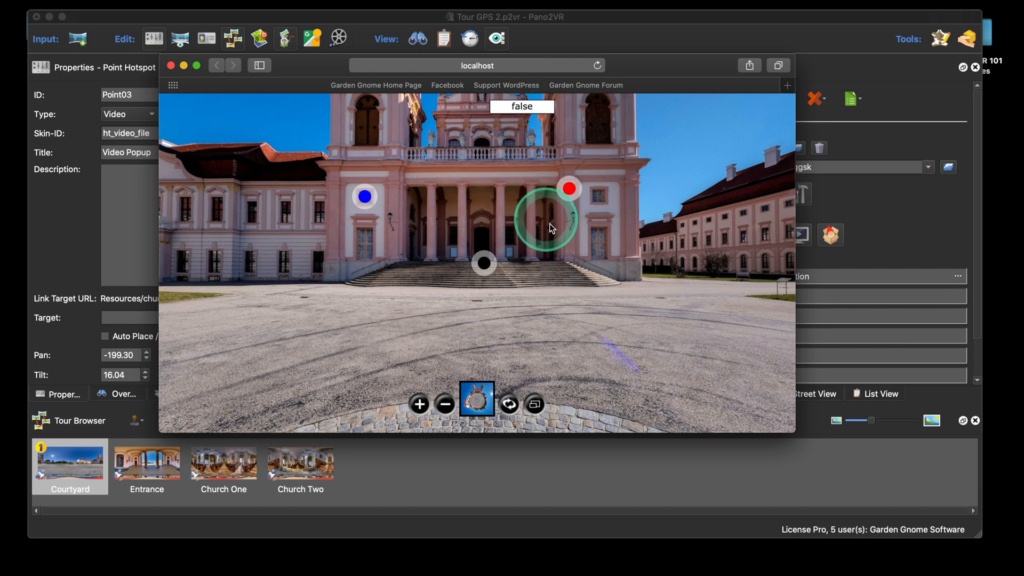
Open and close the video pop-up to check the displayed vis_video value, and close the browser preview
click(570, 191)
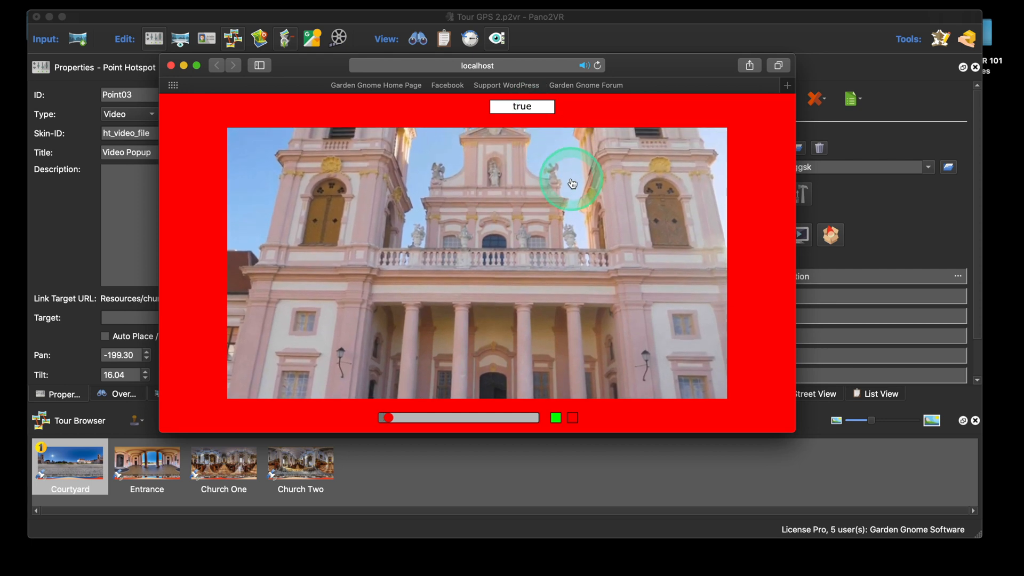
click(573, 184)
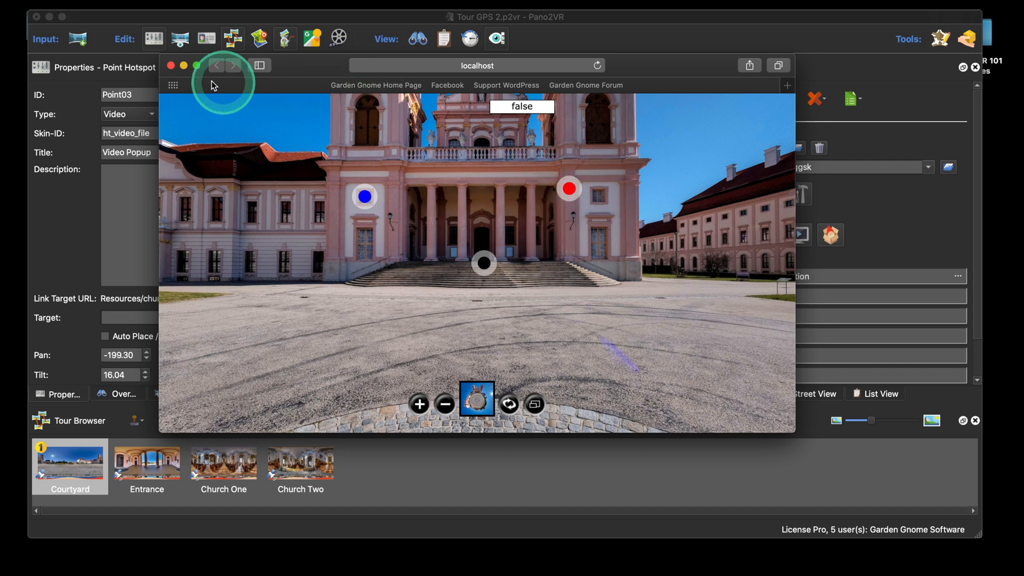
click(170, 65)
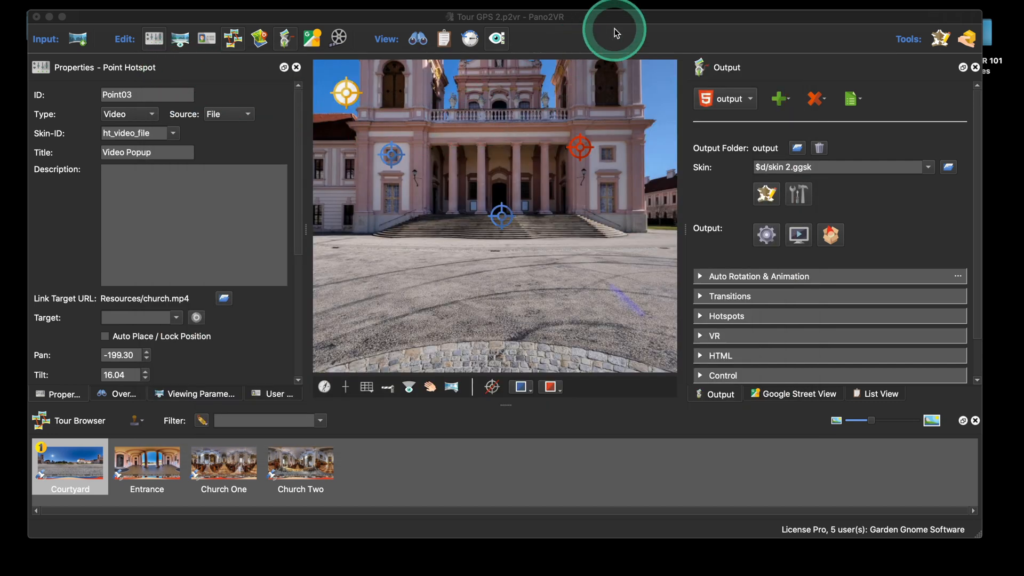
Reopen the skin and review VideoContainer, VideoPop, VideoScreenTint and ht_video_file, including the hotspot's Visible logic block
drag(626, 17, 639, 17)
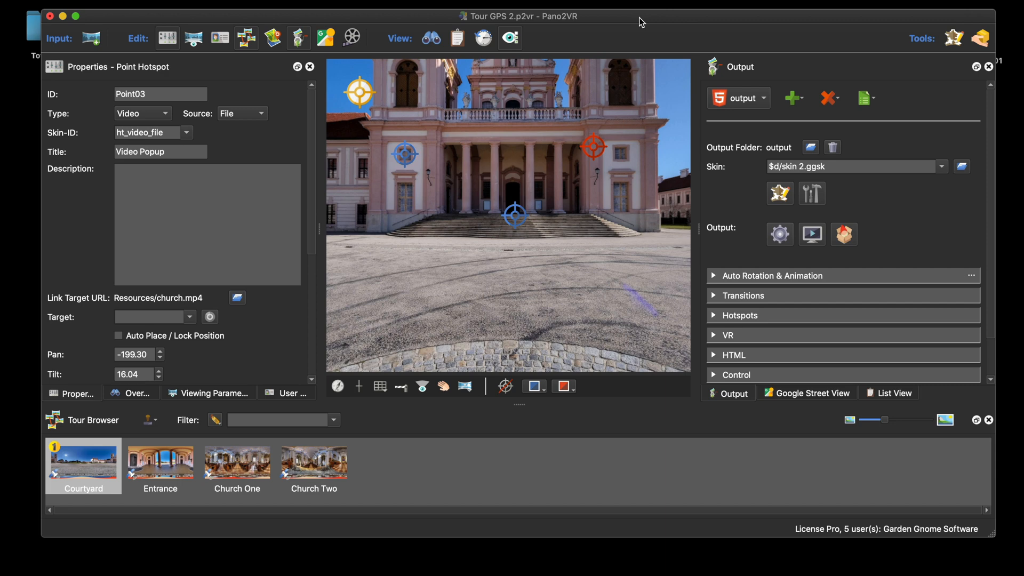
click(780, 196)
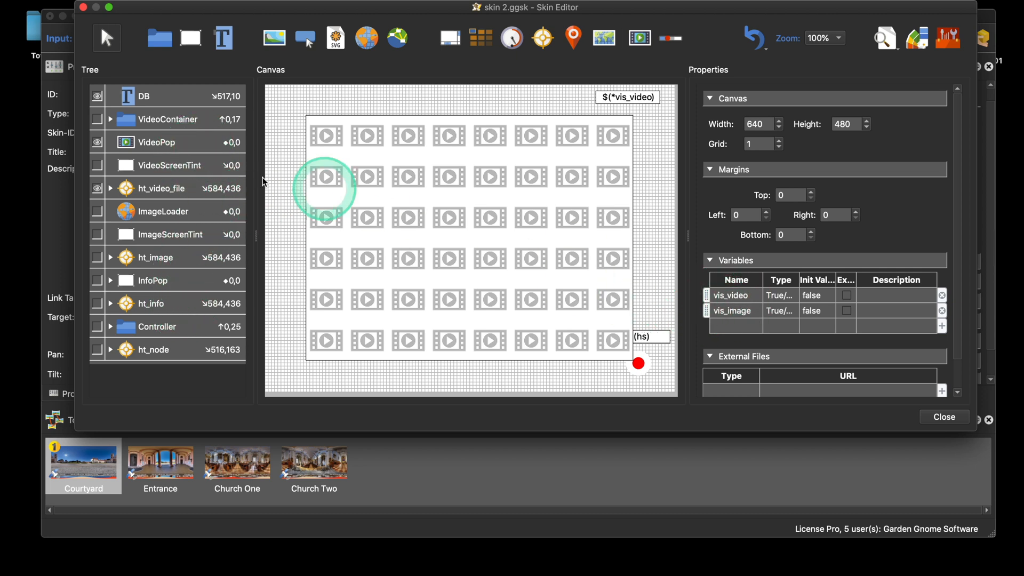
click(163, 126)
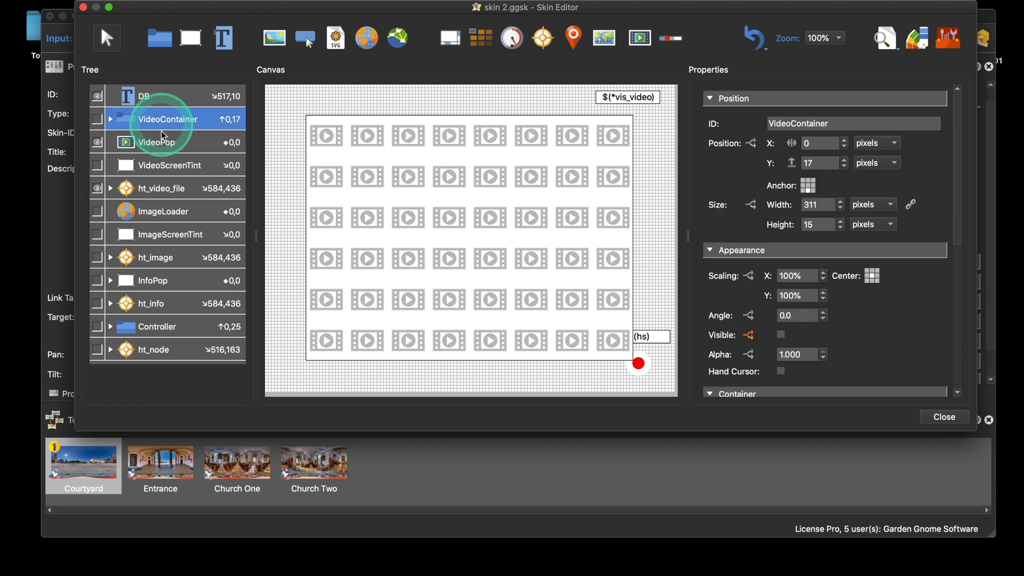
click(165, 142)
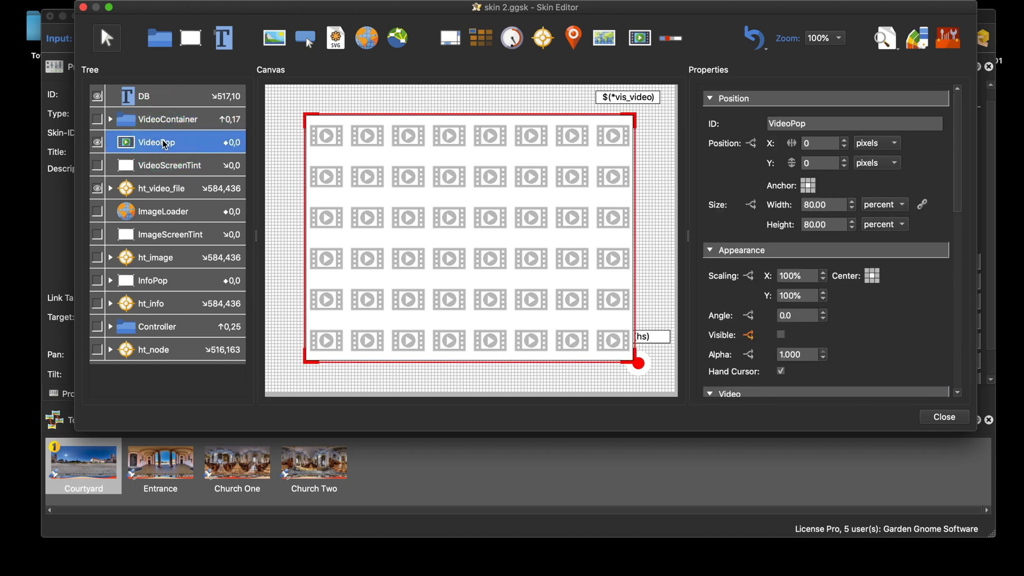
click(176, 167)
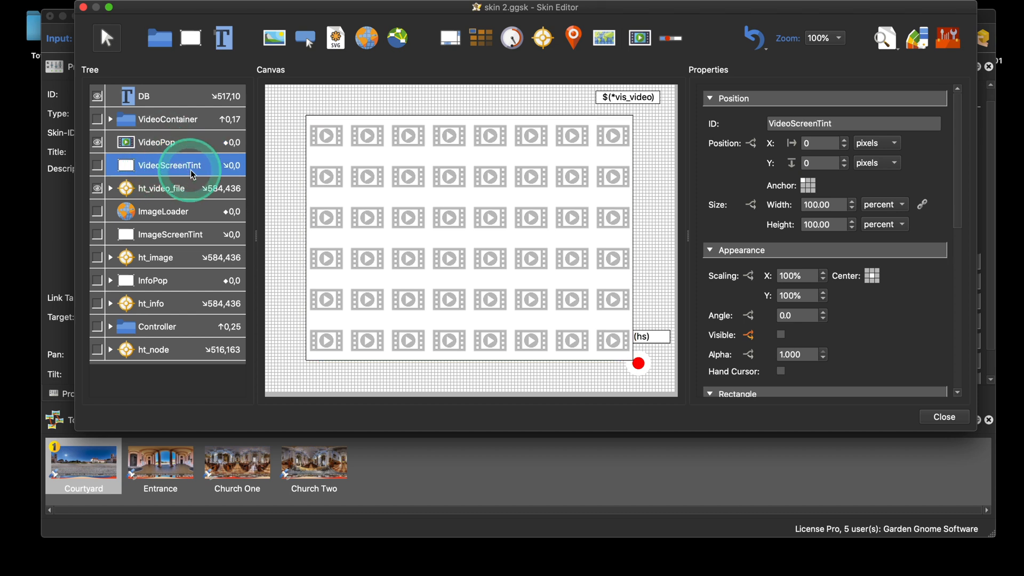
click(179, 196)
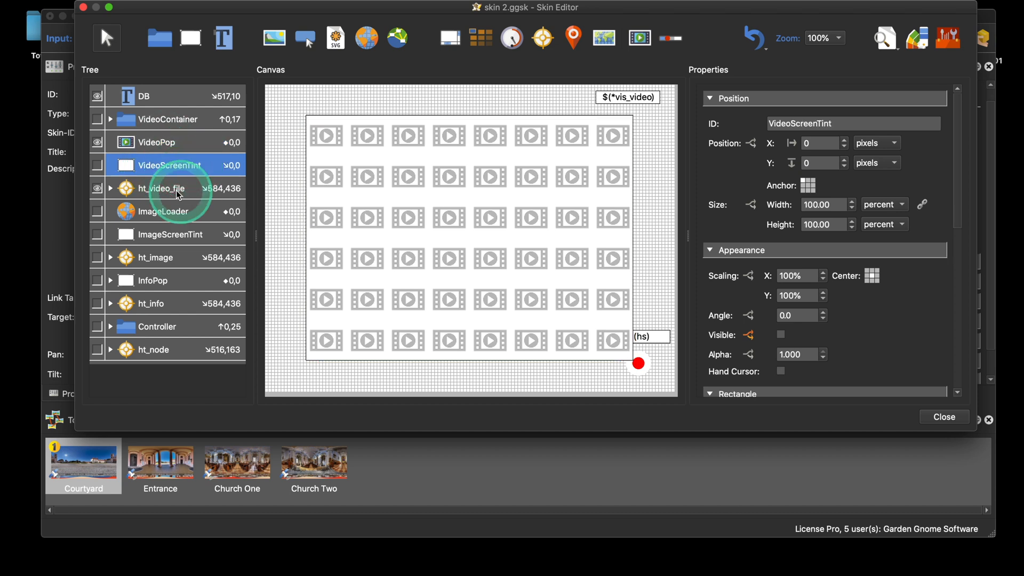
click(171, 196)
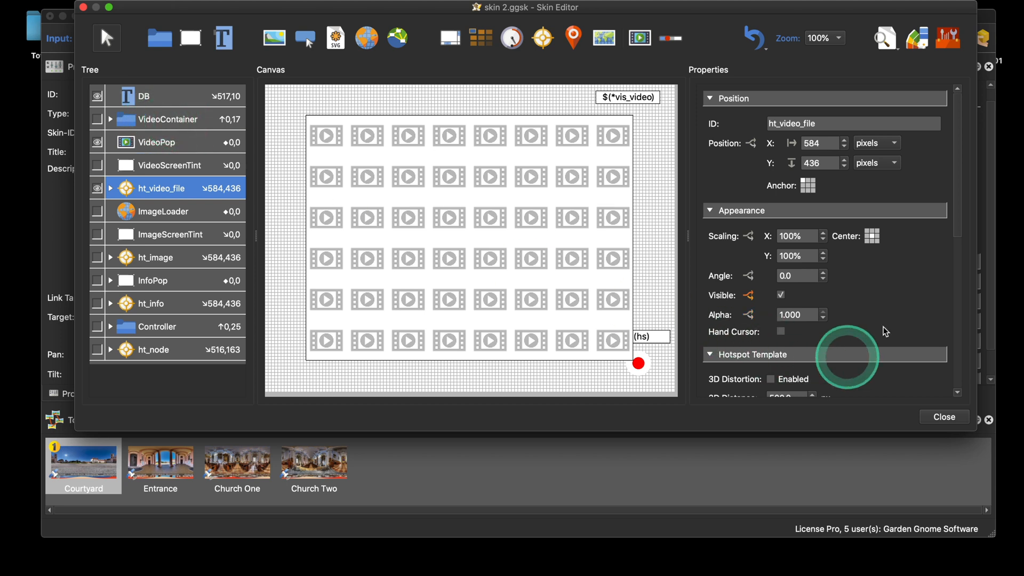
scroll(909, 293, down, 5)
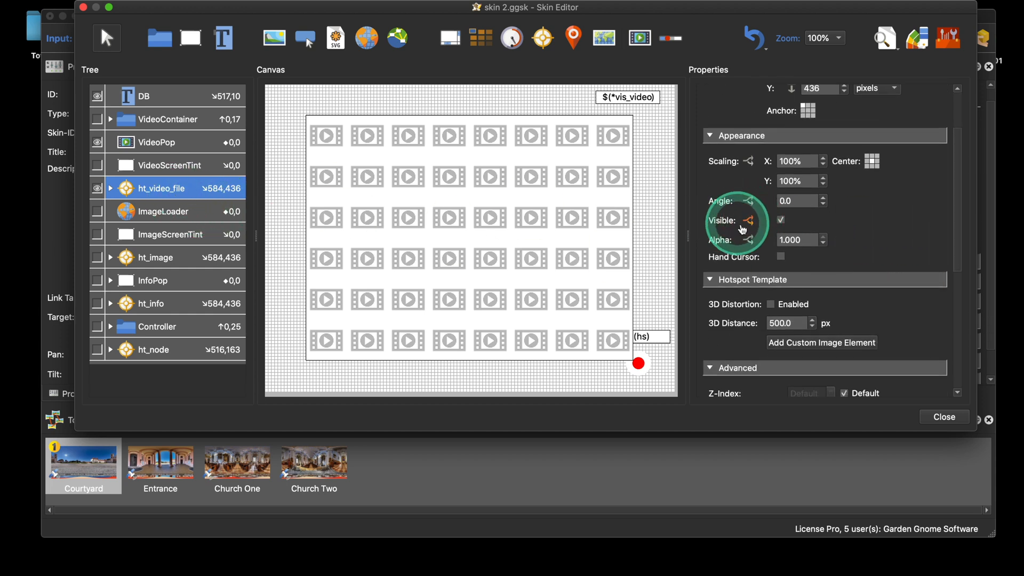
click(750, 222)
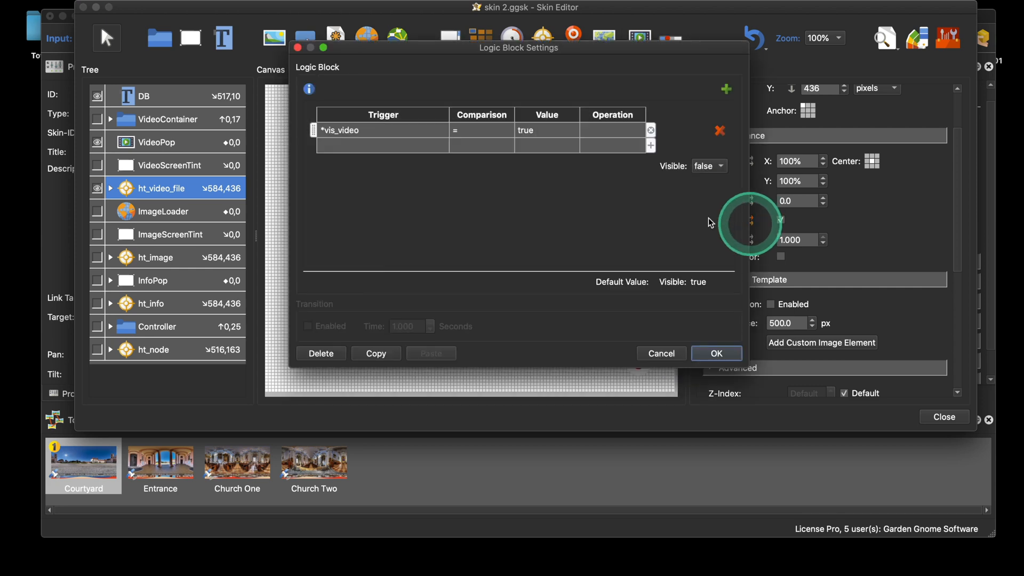
click(712, 353)
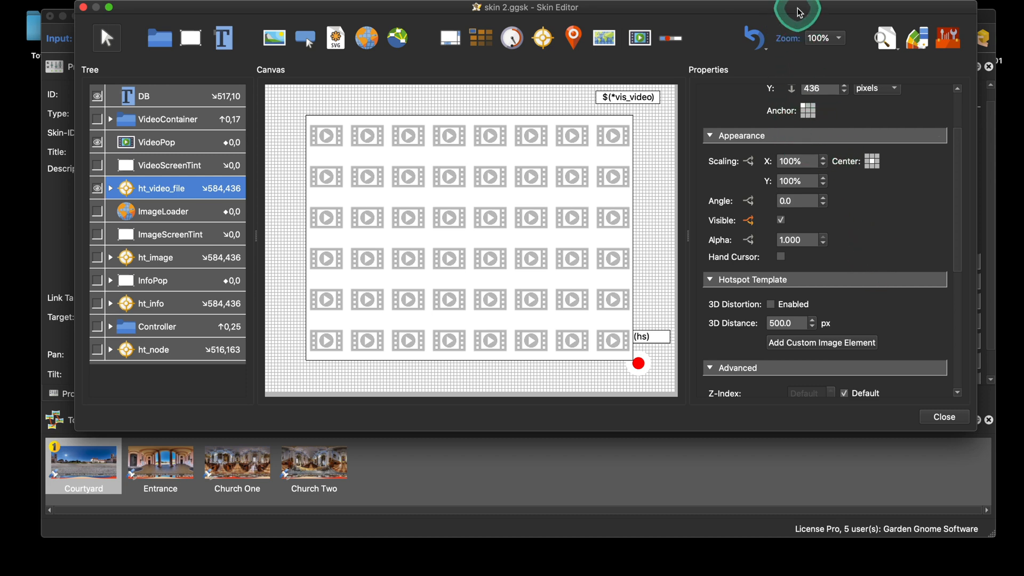
Switch to Safari and open the Components section under Pano2VR/Object2VR Skins in the Garden Gnome Forum
drag(800, 12, 793, 48)
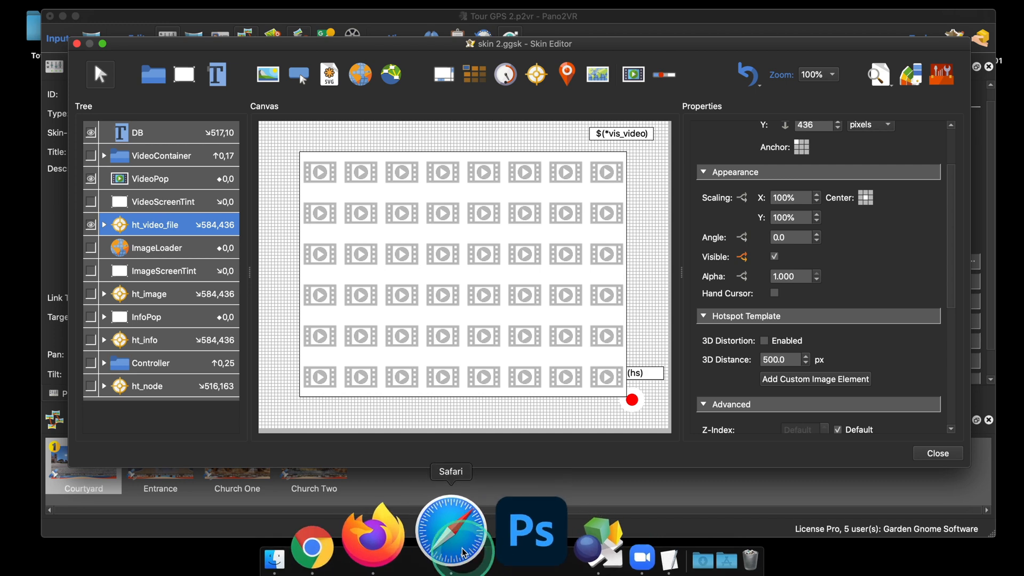
click(463, 552)
click(673, 170)
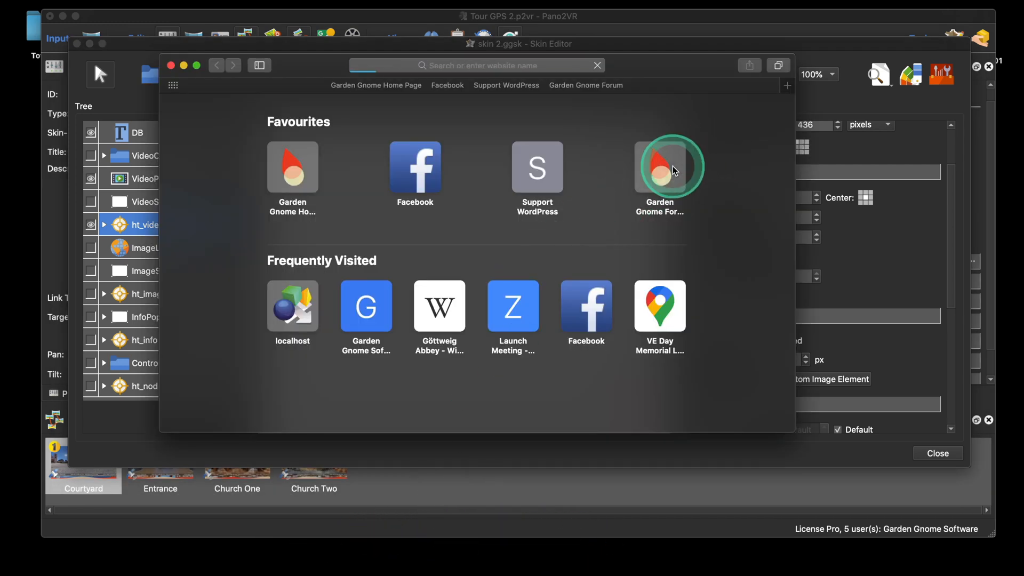
scroll(634, 187, down, 5)
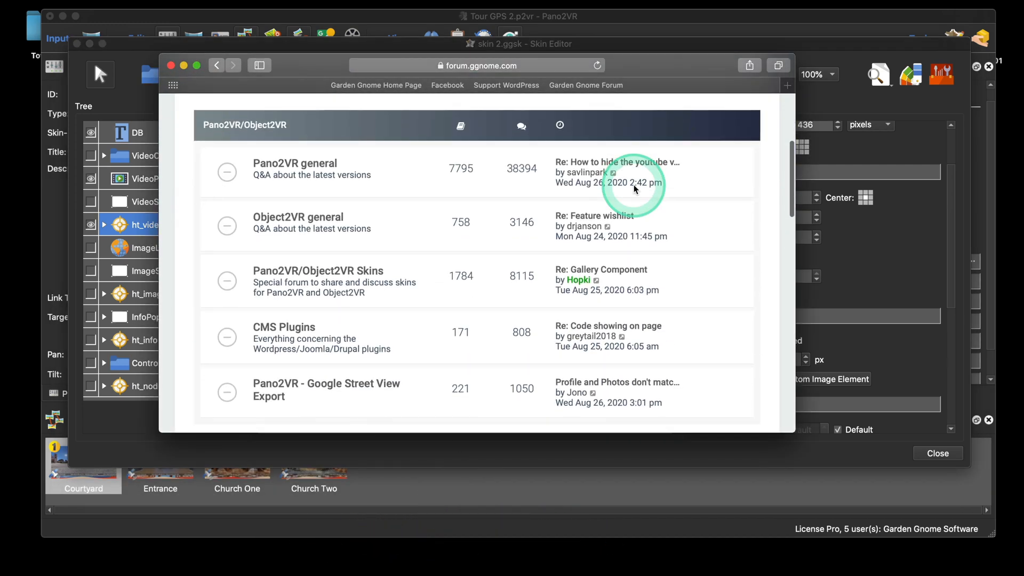
scroll(634, 185, down, 1)
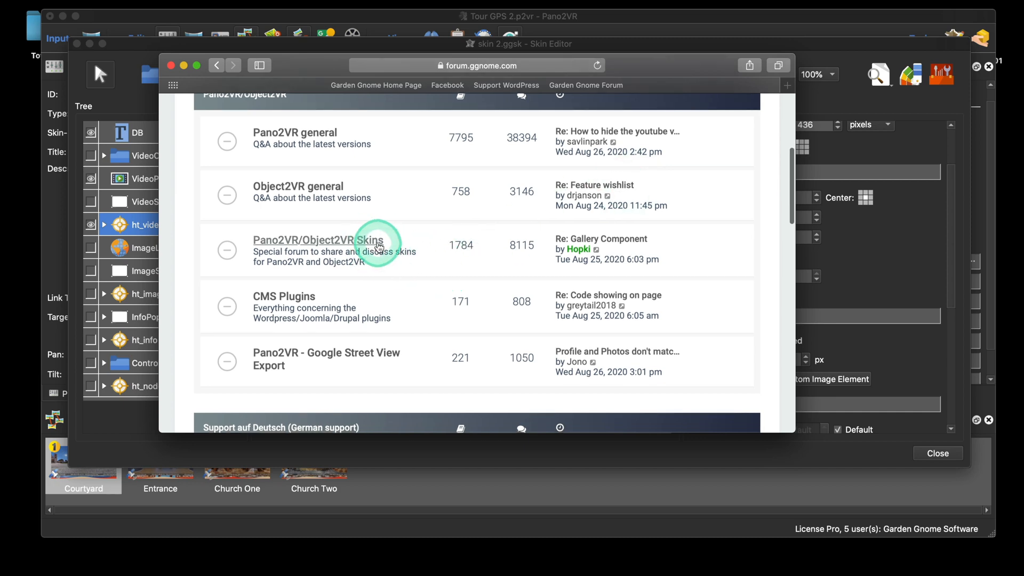
click(378, 247)
scroll(439, 238, down, 5)
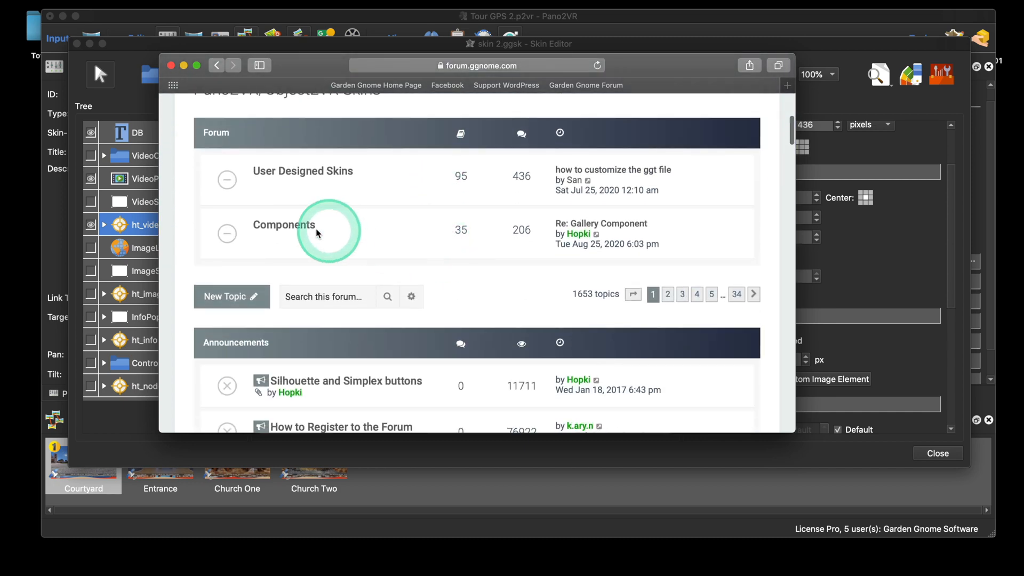
click(317, 233)
Open the Components Index topic and look through its lists of Pano2VR 6, Pano2VR 5 and common components
scroll(430, 235, down, 3)
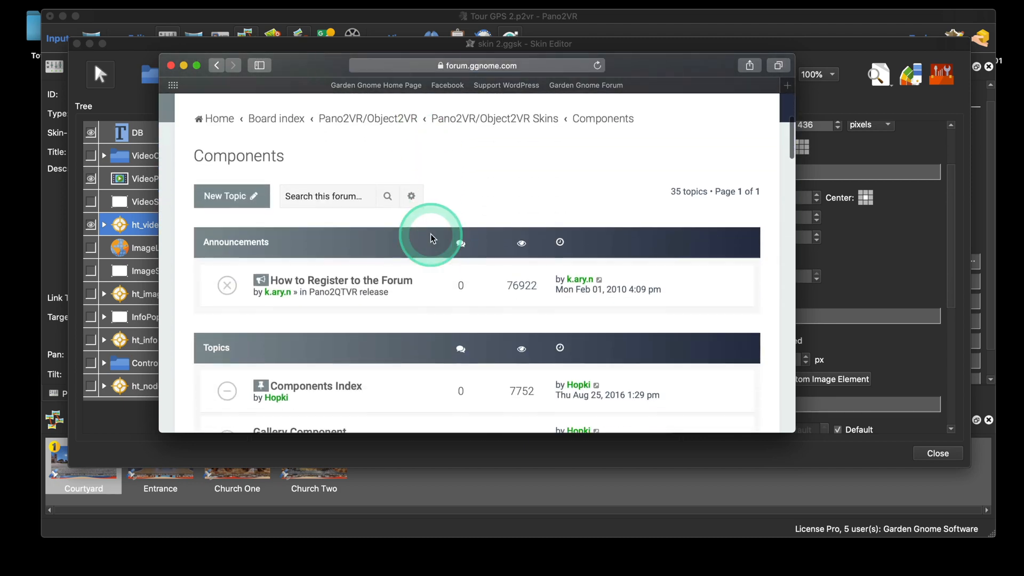
scroll(432, 238, down, 4)
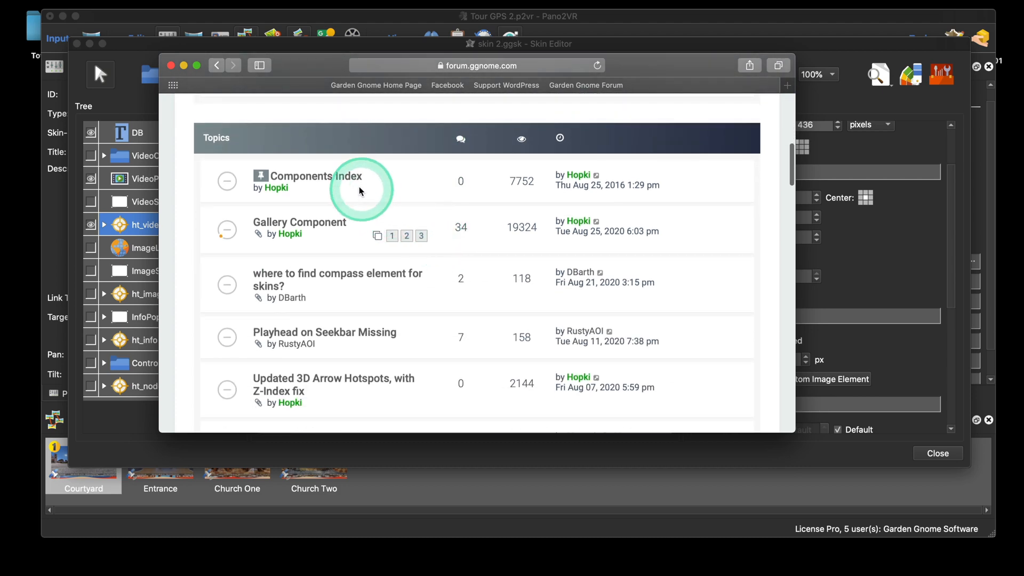
click(341, 177)
scroll(499, 234, down, 4)
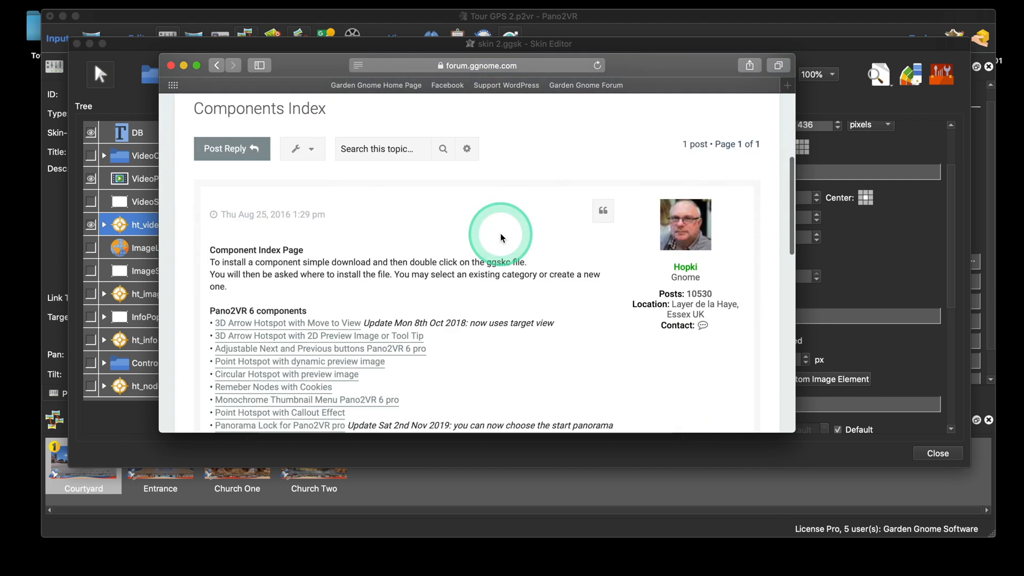
scroll(500, 238, down, 3)
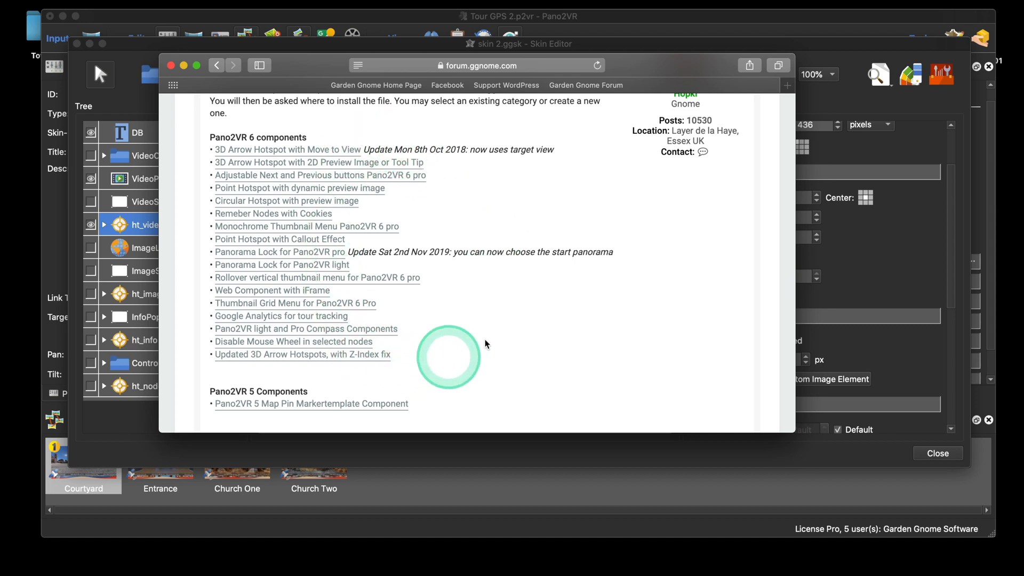
scroll(507, 326, down, 3)
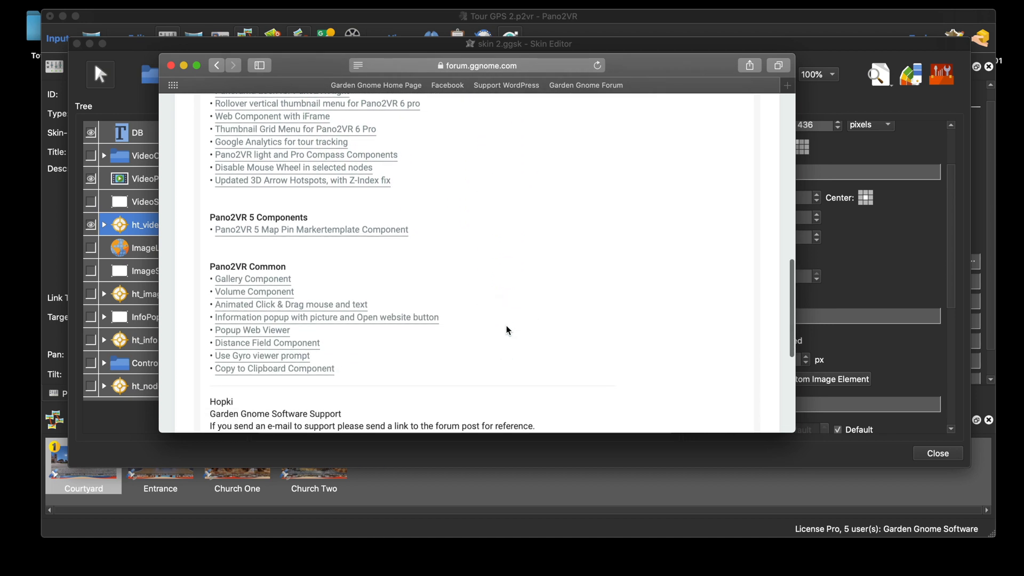
Read the Circular Hotspot with preview image topic from the Pano2VR 6 components list, and return to the index
scroll(507, 327, up, 3)
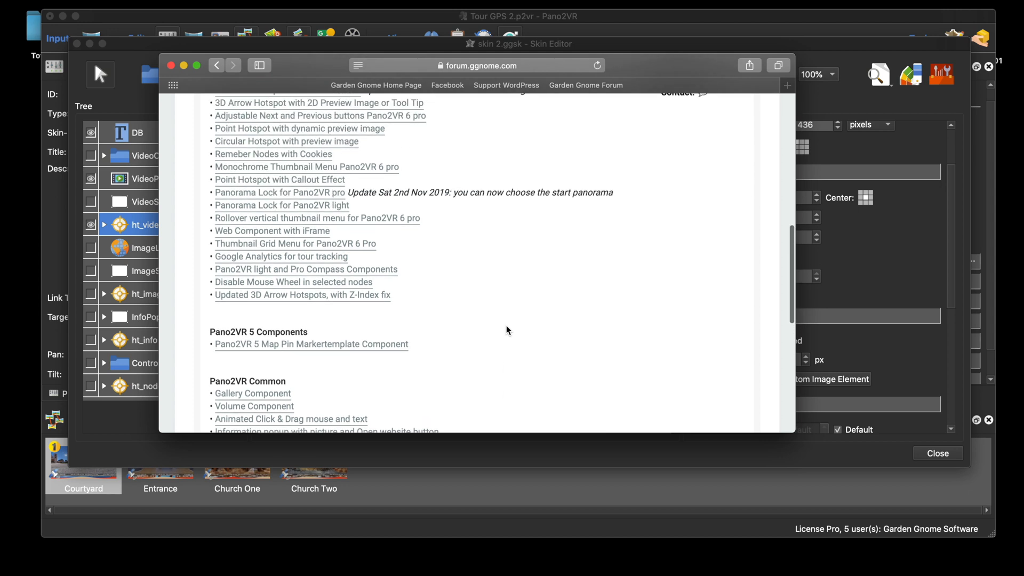
scroll(507, 330, up, 1)
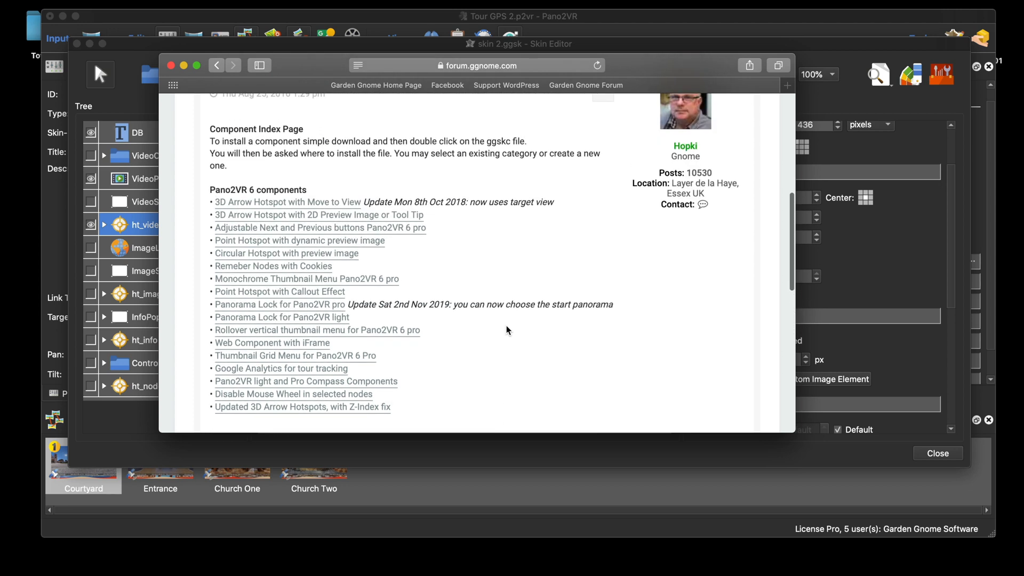
click(507, 326)
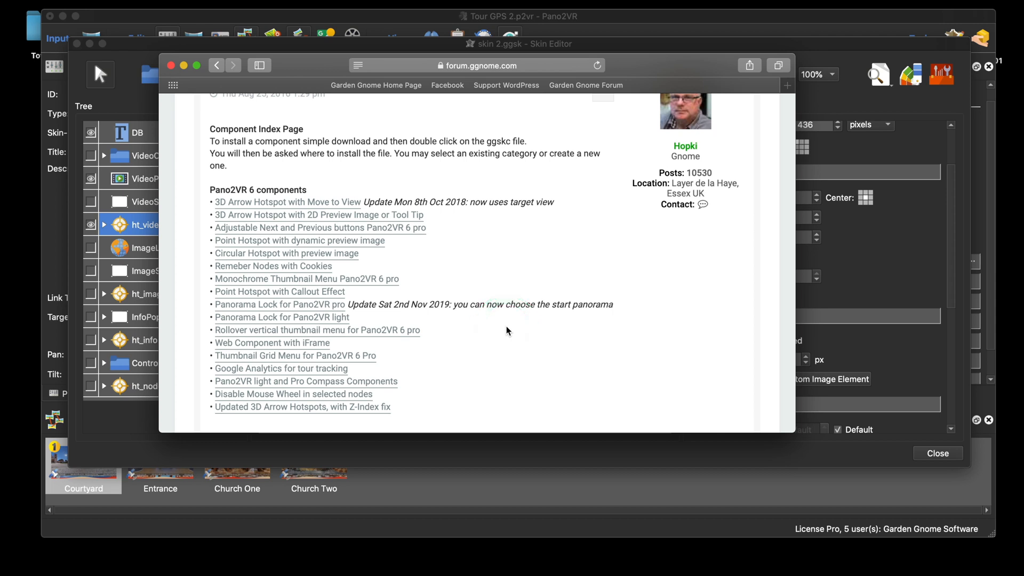
click(347, 253)
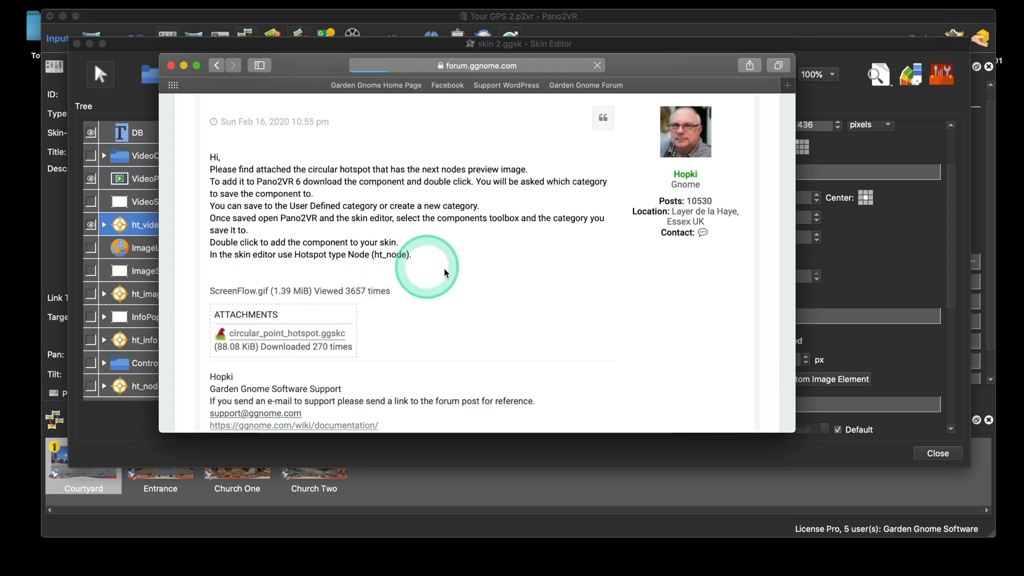
scroll(560, 286, down, 4)
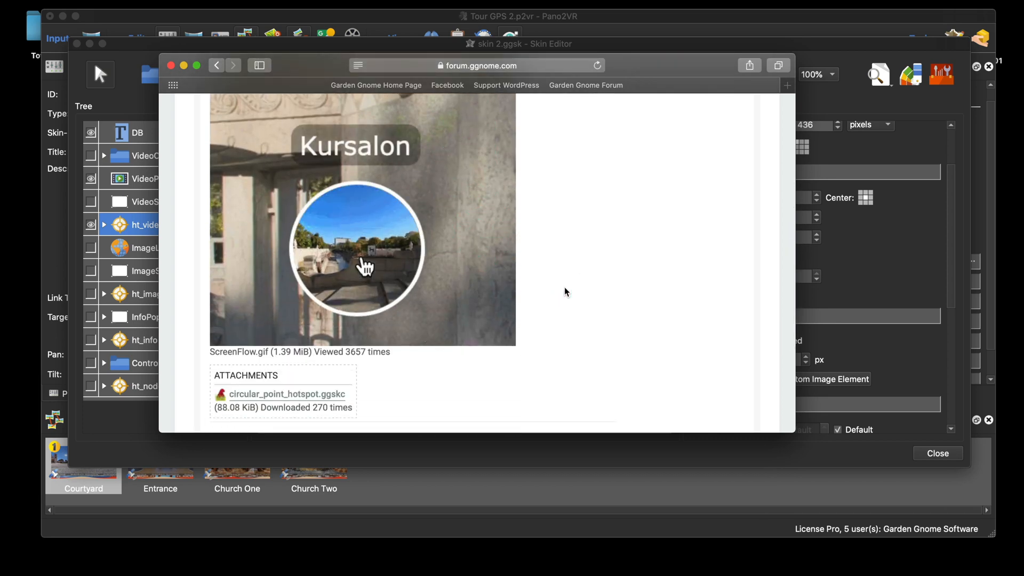
scroll(565, 289, up, 5)
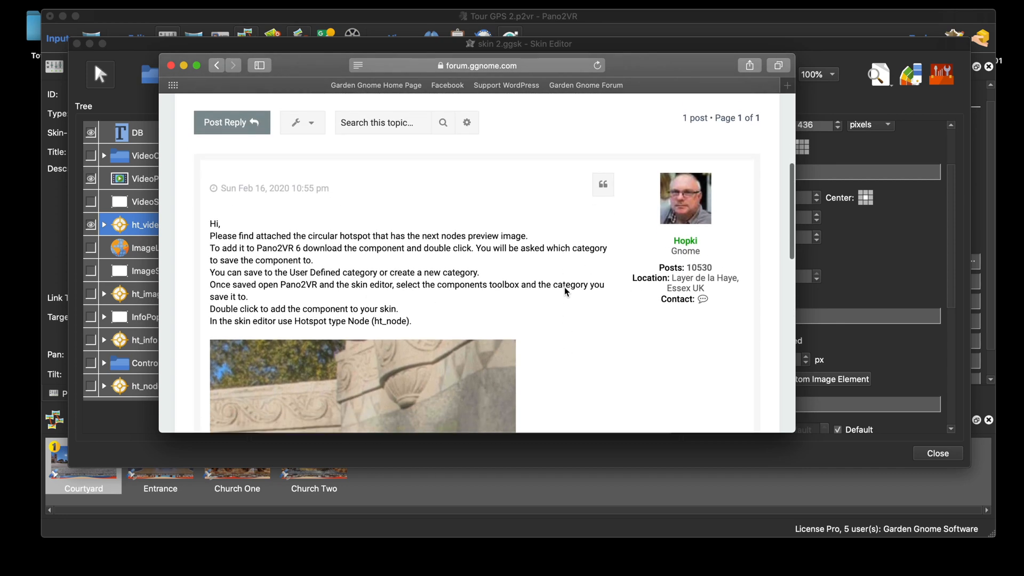
click(216, 65)
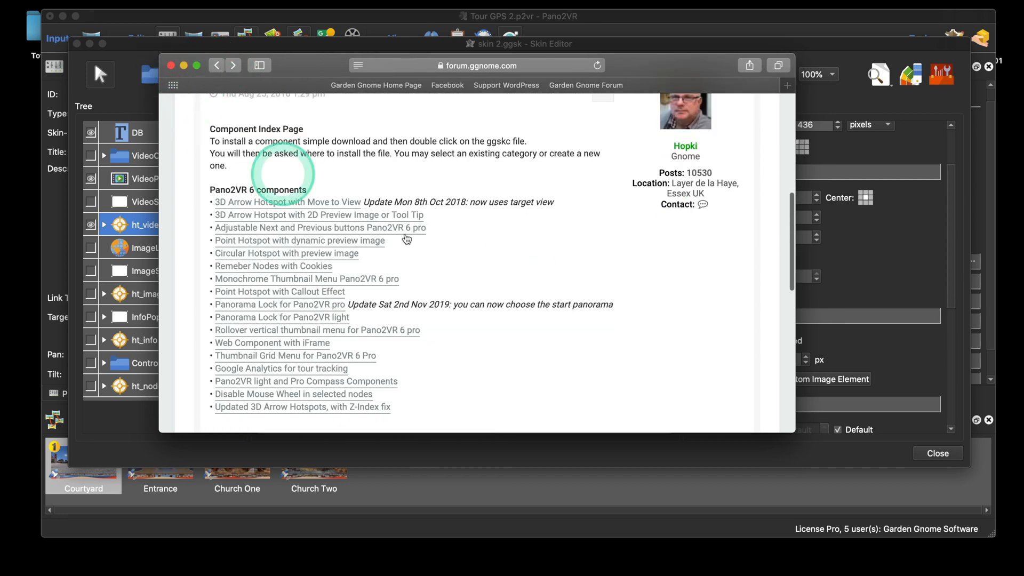
Close the Safari forum window and return to the Skin Editor in Pano2VR, moving its window slightly up
scroll(427, 248, down, 3)
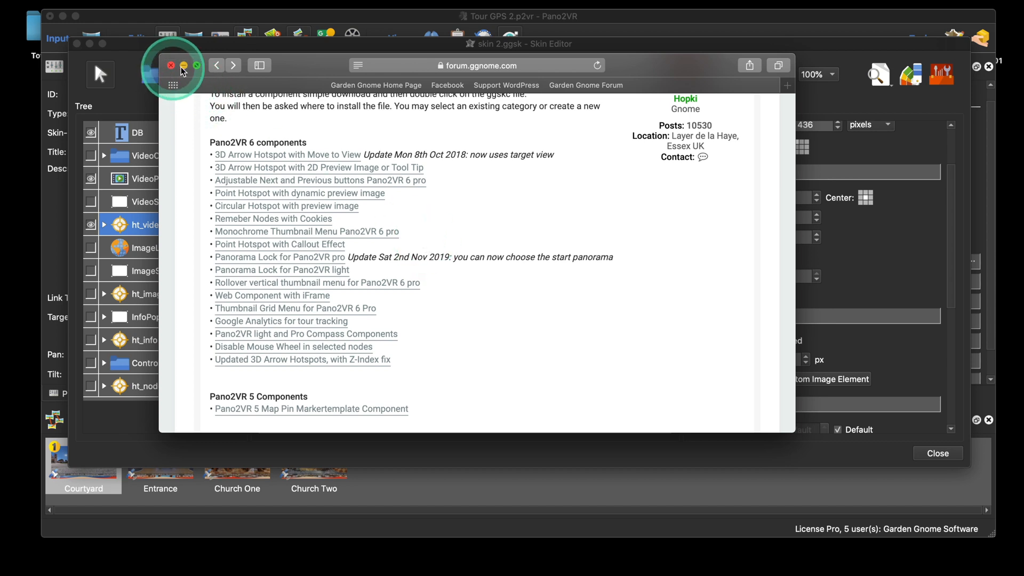
drag(296, 65, 317, 68)
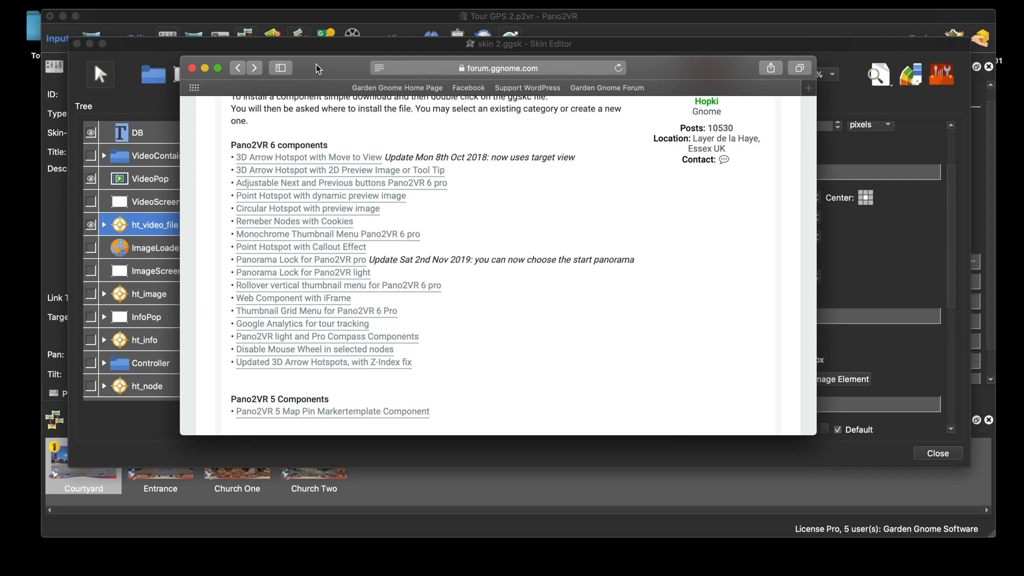
drag(316, 65, 314, 68)
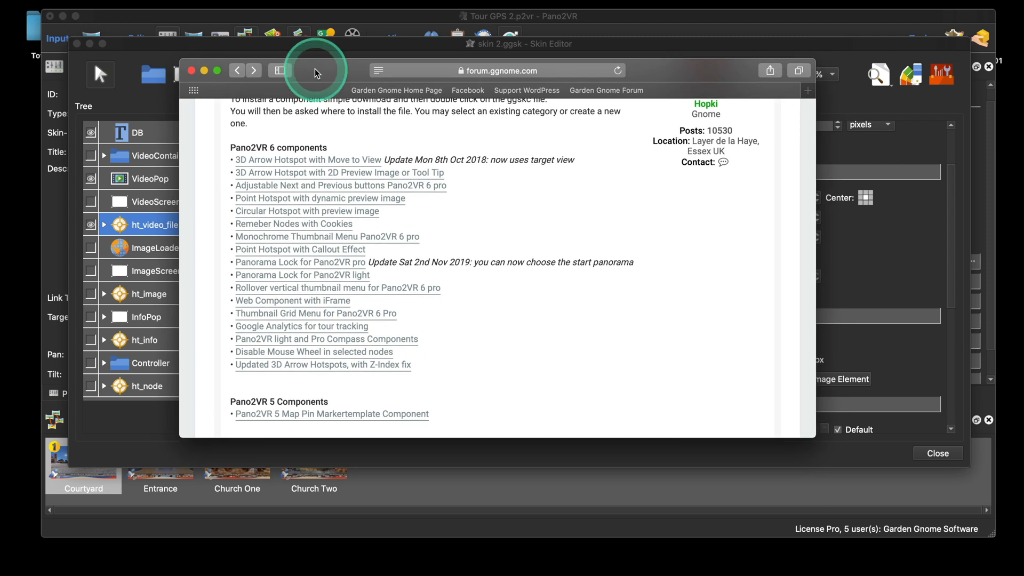
click(191, 74)
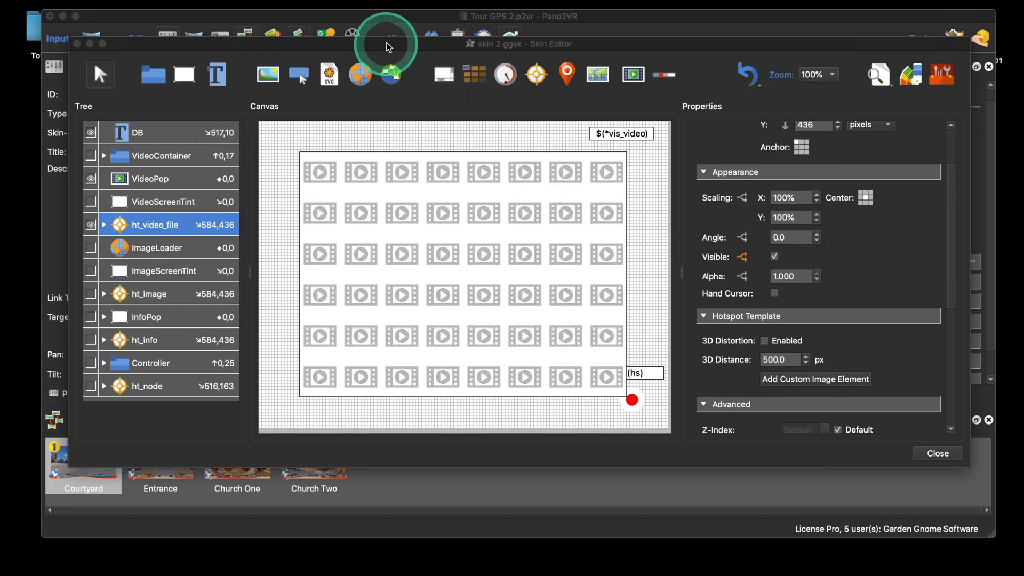
click(387, 42)
drag(392, 42, 389, 42)
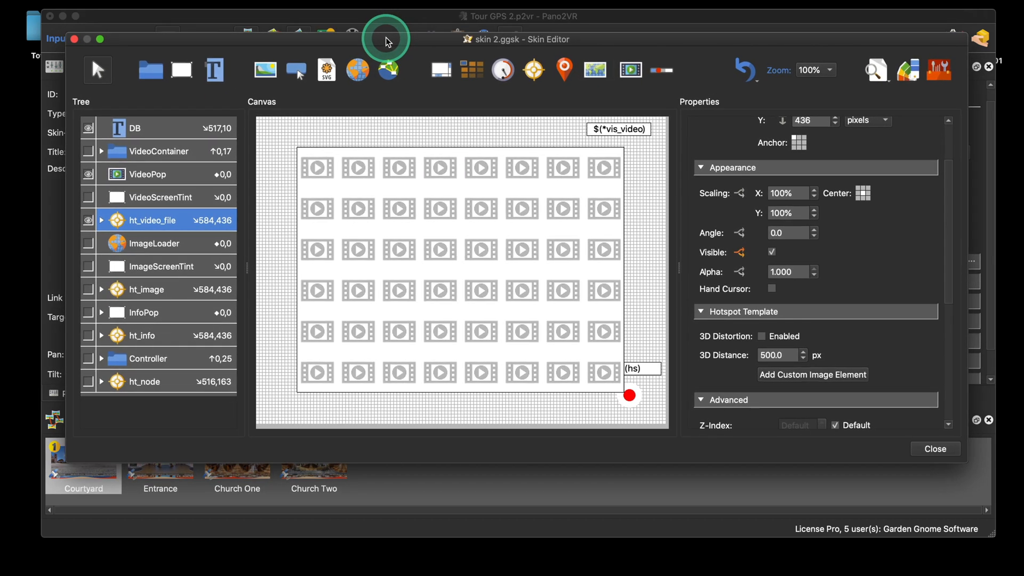
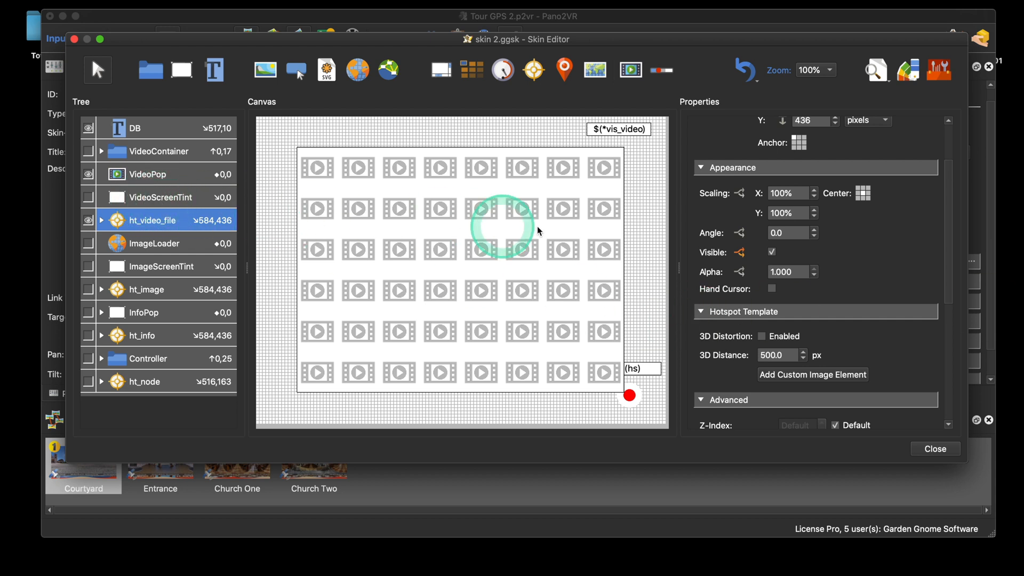
Review the Visible logic block of ht_video_file without changing it, and hide VideoPop and ht_video_file on the canvas
click(740, 252)
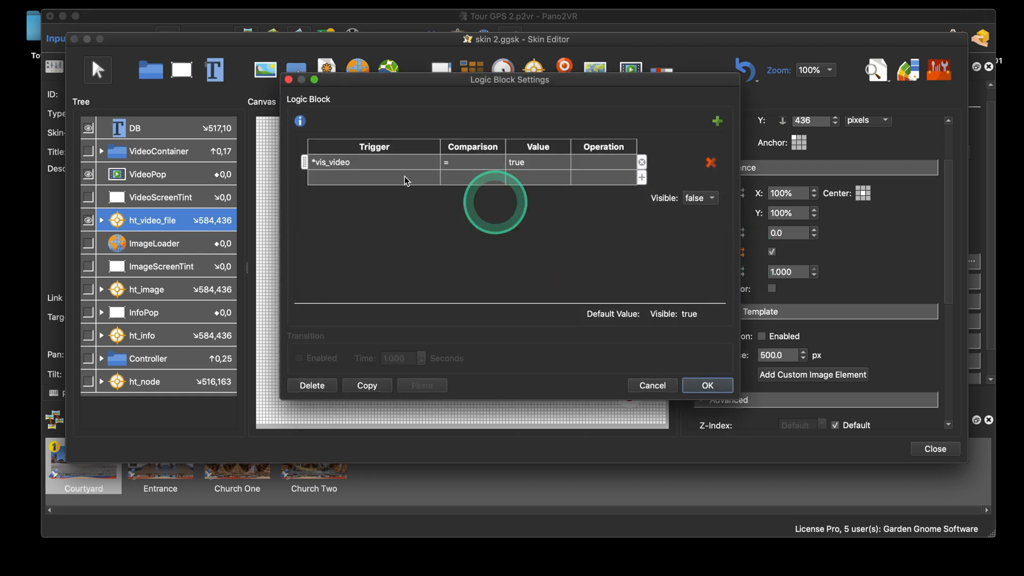
click(654, 386)
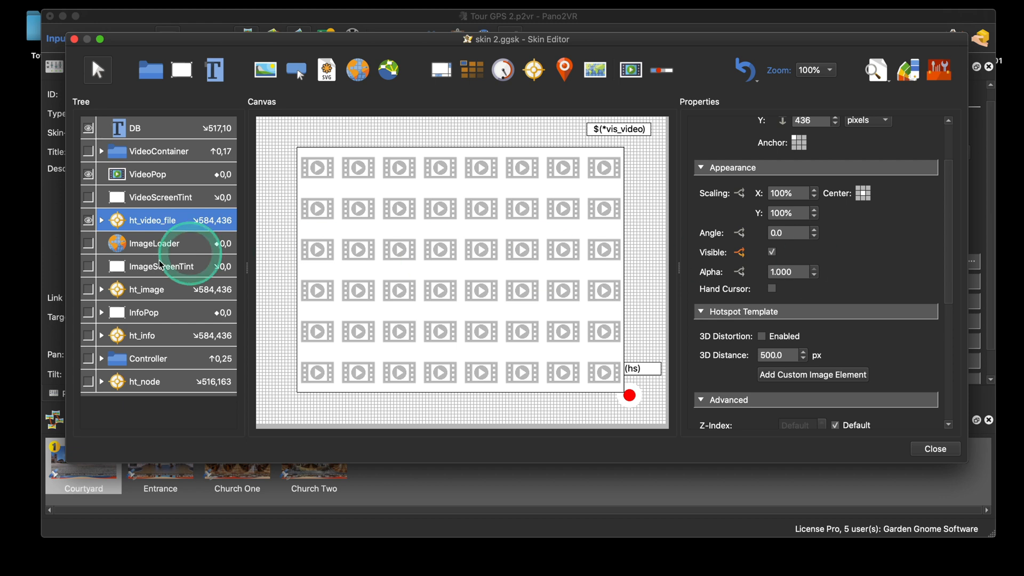
click(88, 175)
click(88, 220)
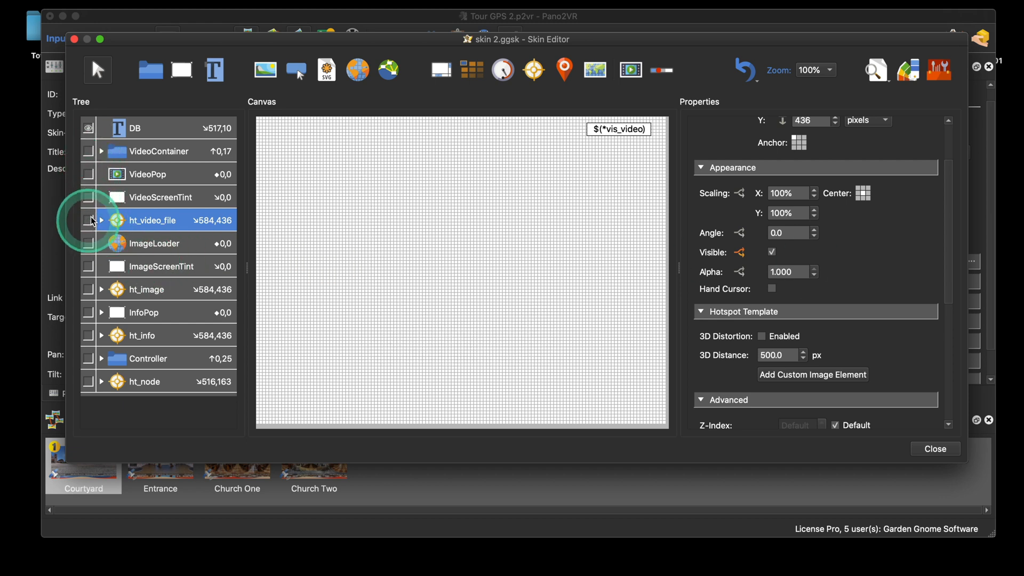
Delete the DB debug text element and remove the vis_image variable from the skin
click(148, 133)
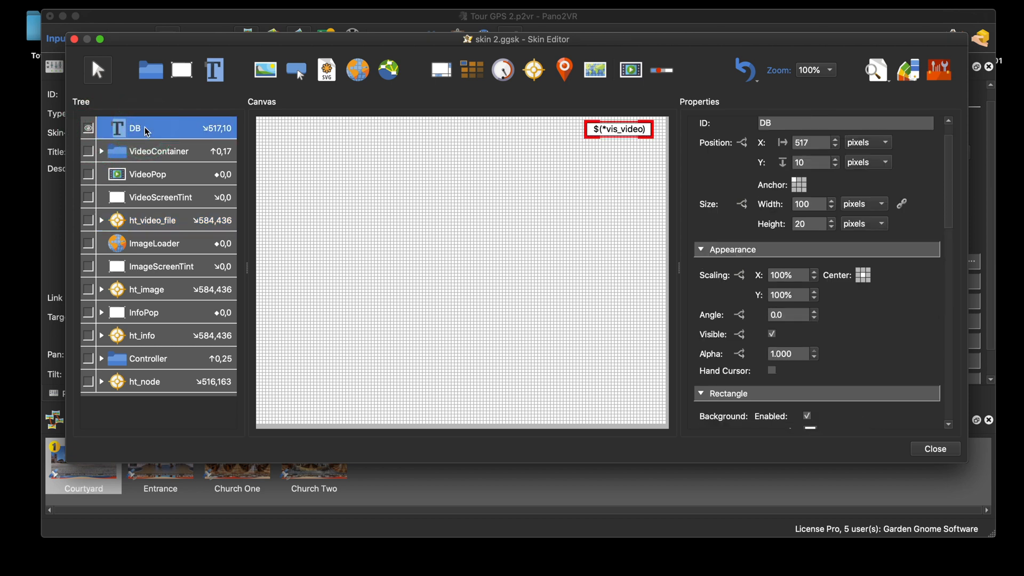
key(BackSpace)
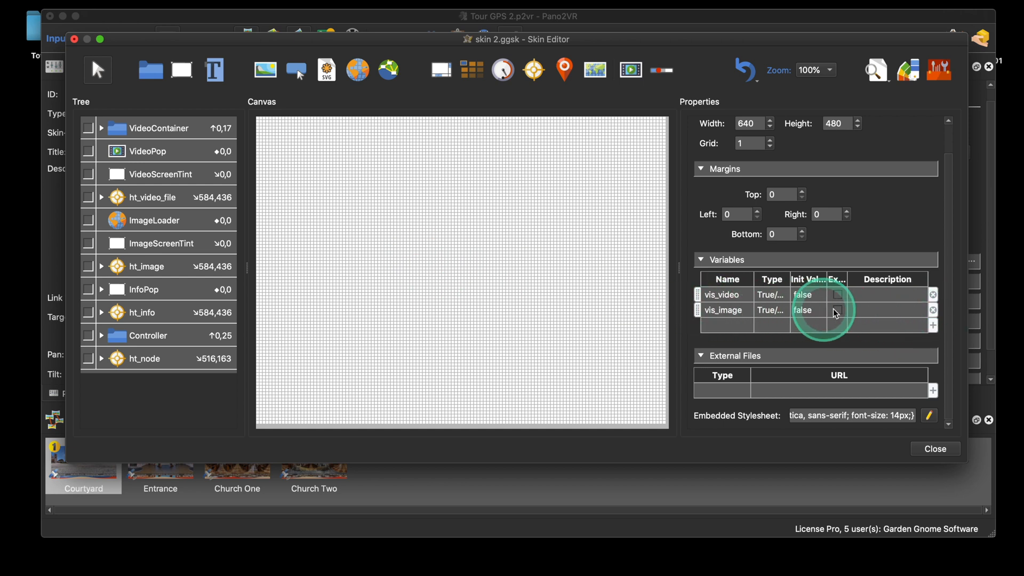
click(933, 311)
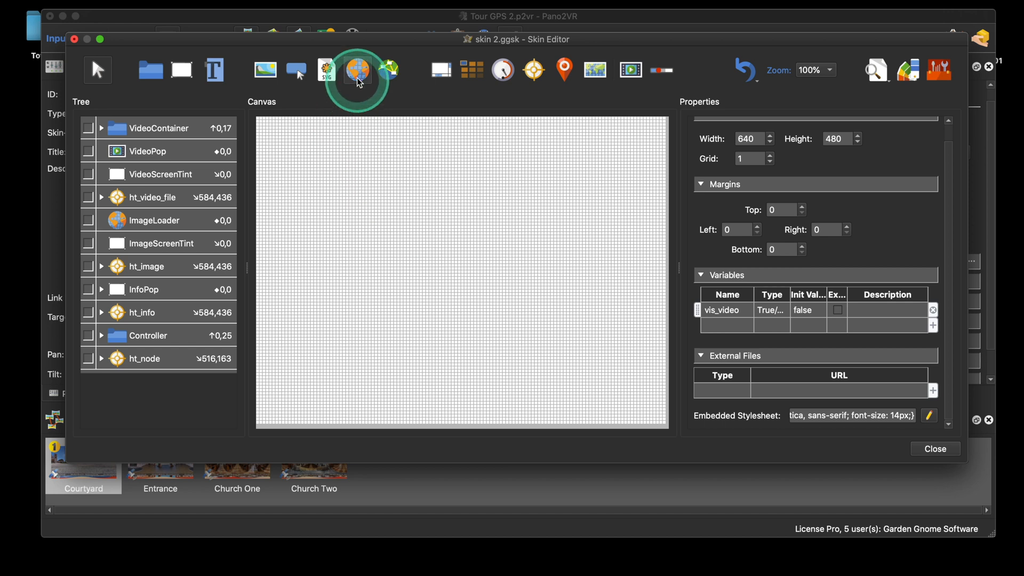
Add an external image element near the canvas's upper-left corner and set its ID to Logo
drag(361, 158, 316, 139)
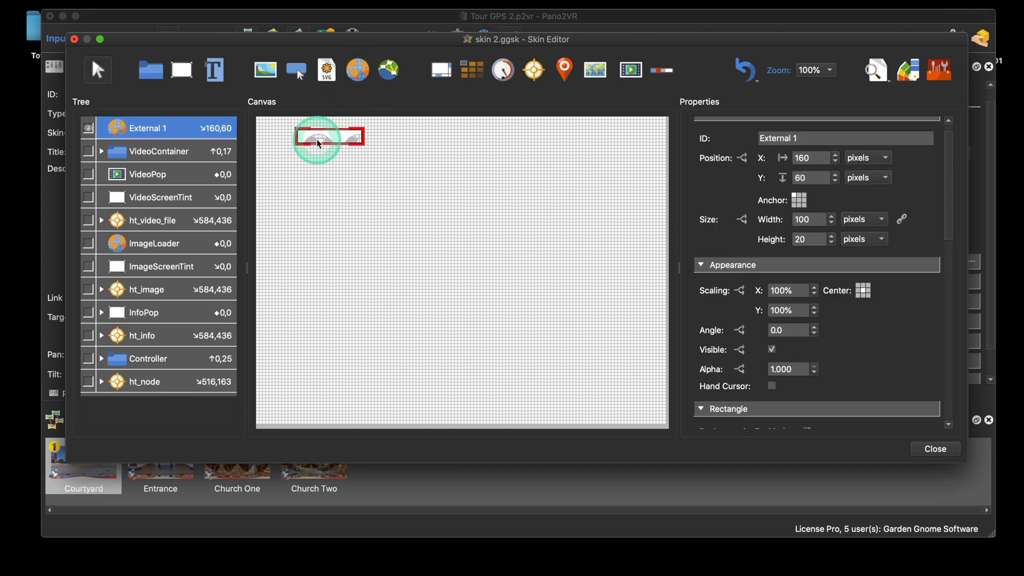
click(801, 162)
triple_click(800, 138)
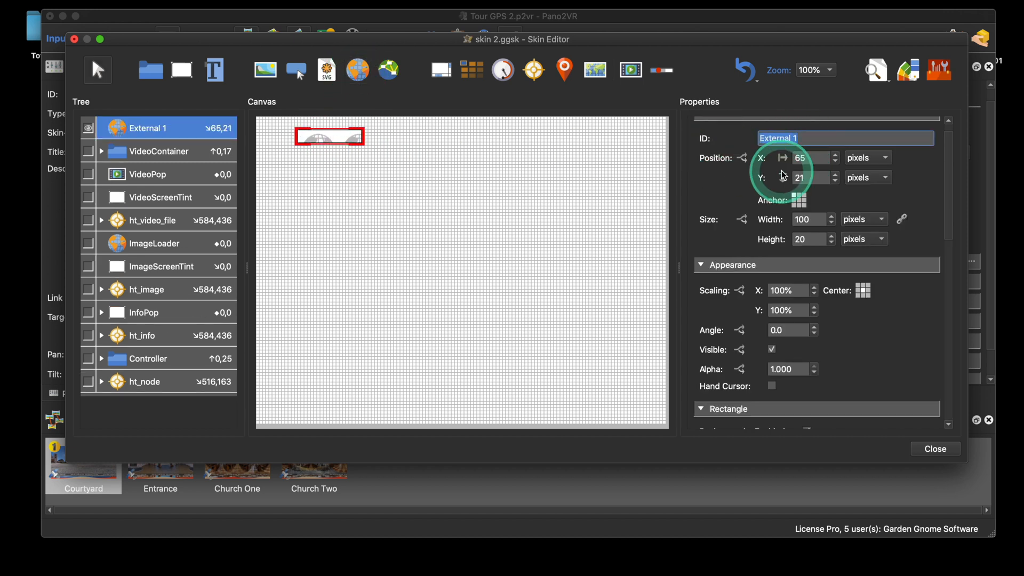
text(Logo)
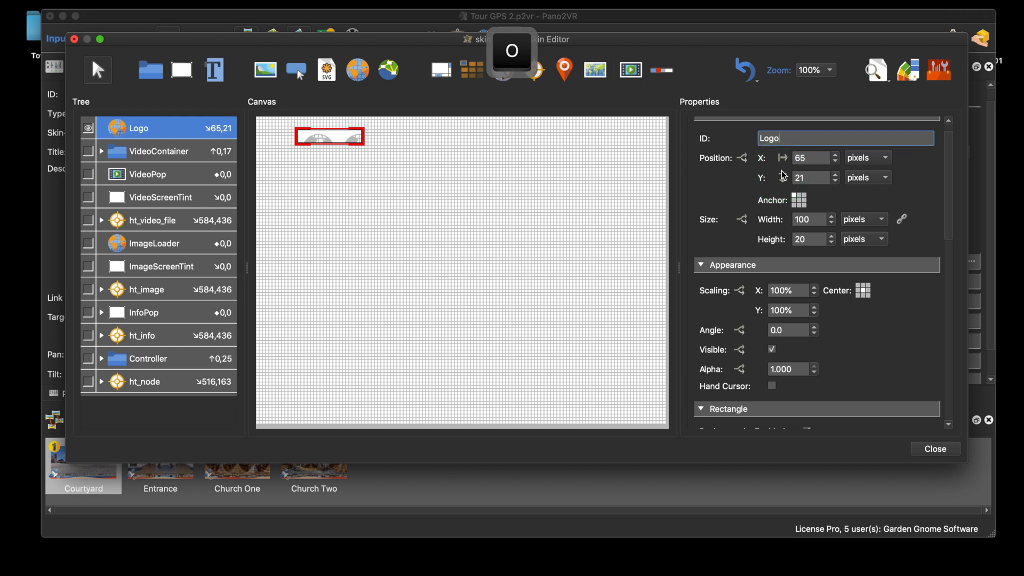
click(401, 207)
click(347, 136)
click(696, 256)
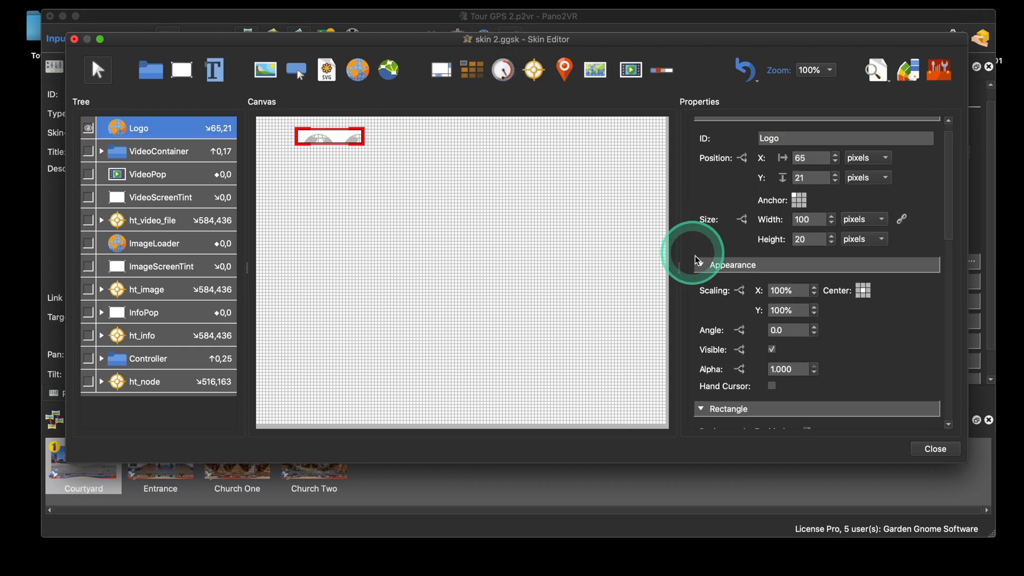
Set the Logo element's width and height to 80 pixels each
click(885, 326)
drag(825, 220, 791, 222)
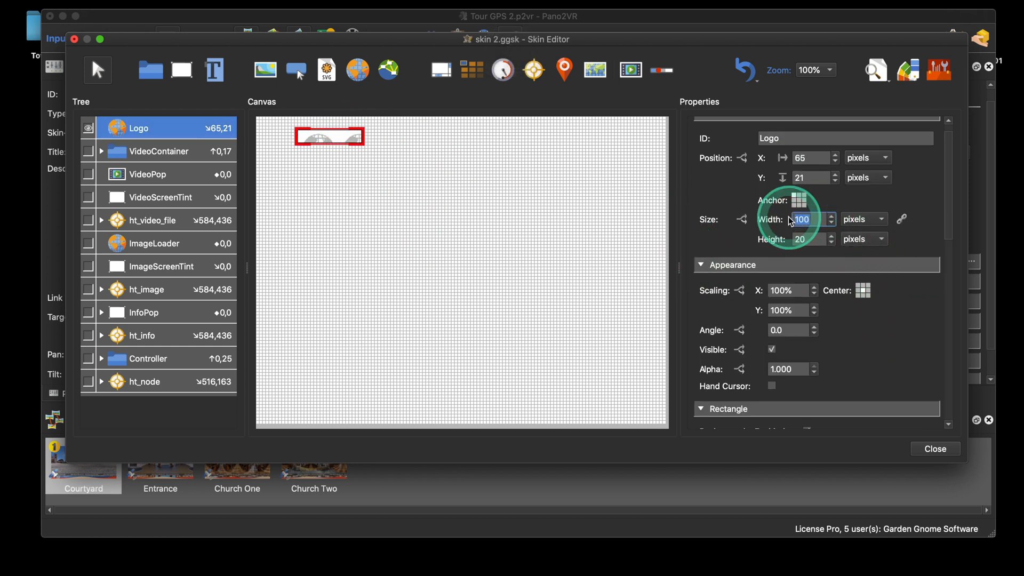
text(80)
key(Tab)
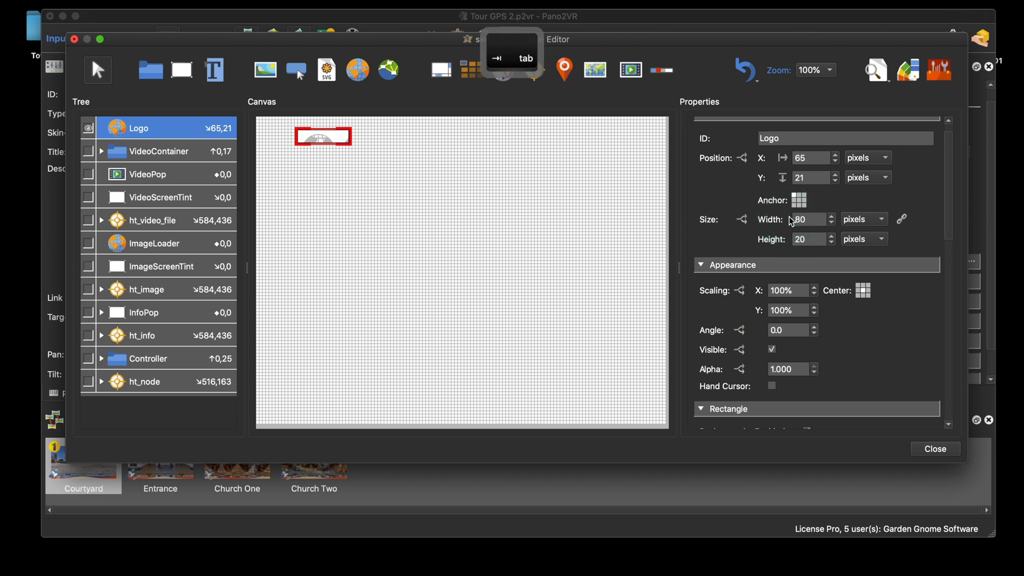
text(80)
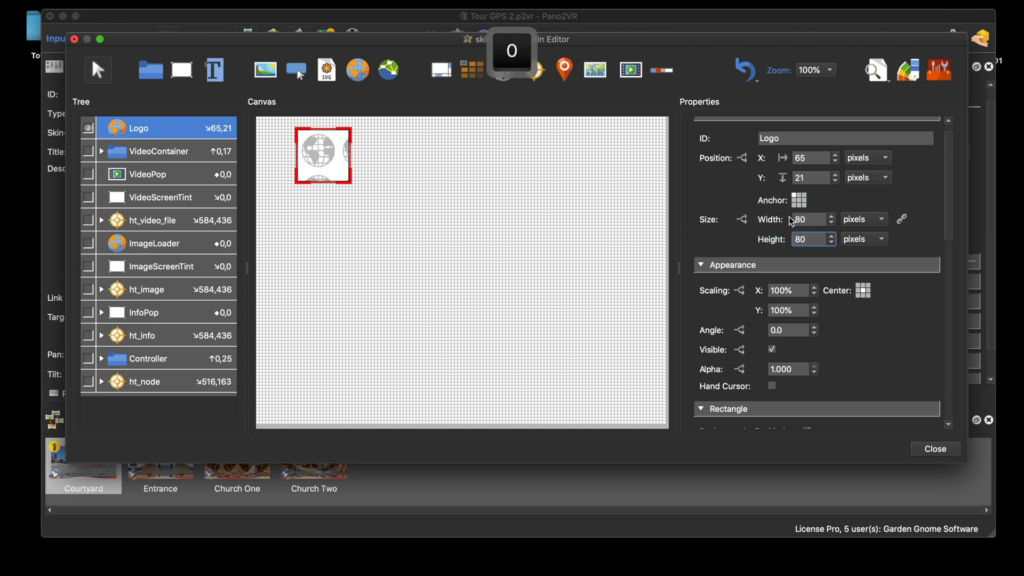
Position the Logo element at X 10 and Y 10 pixels
drag(812, 157, 773, 159)
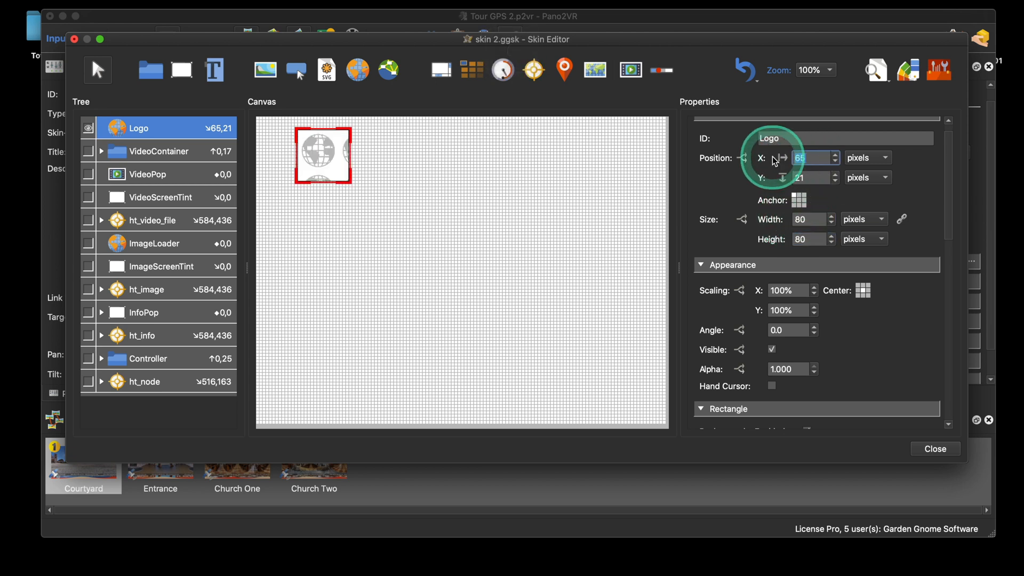
text(10)
key(Tab)
key(Tab)
key(Tab)
key(Tab)
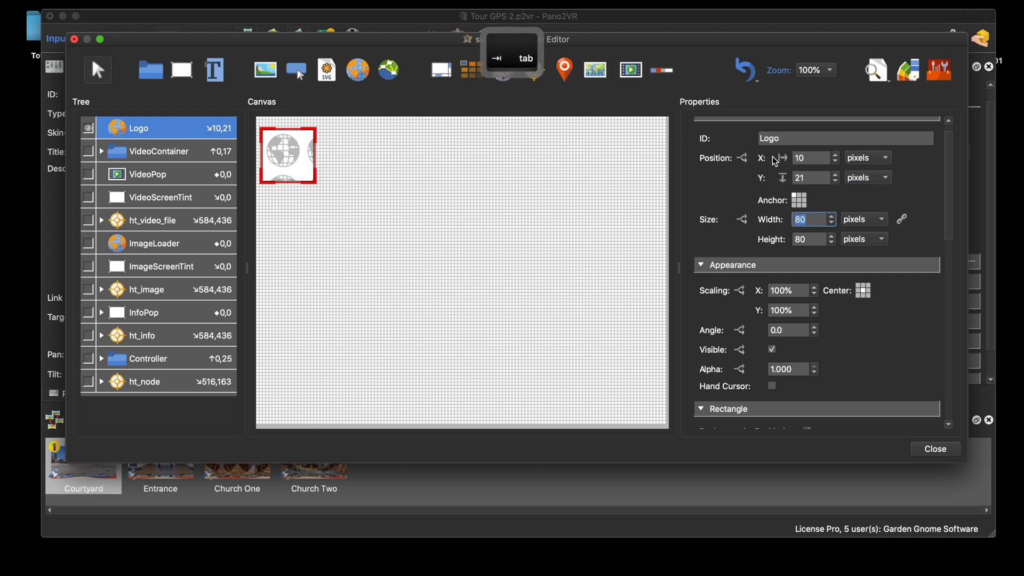
drag(810, 176, 779, 178)
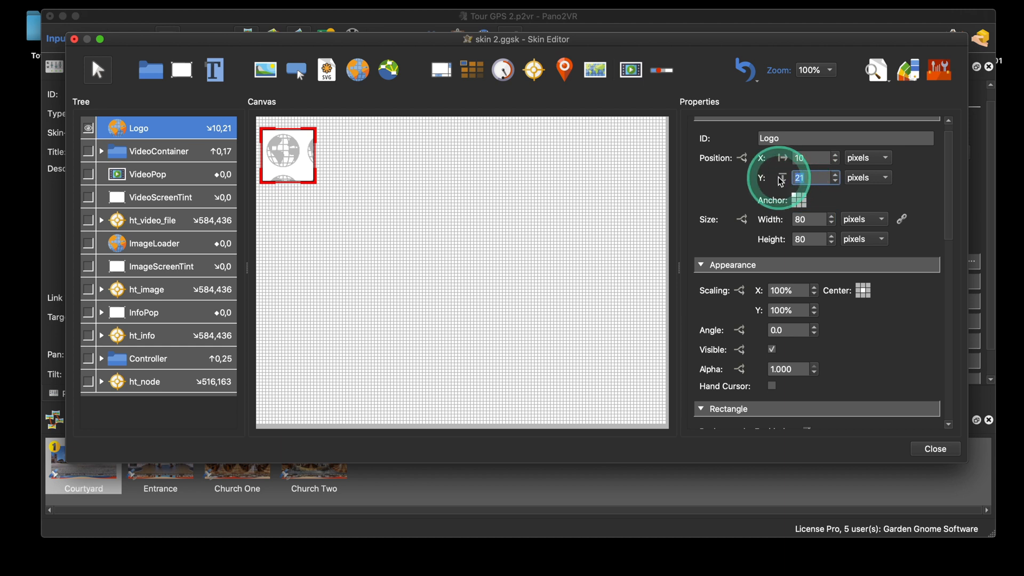
text(10)
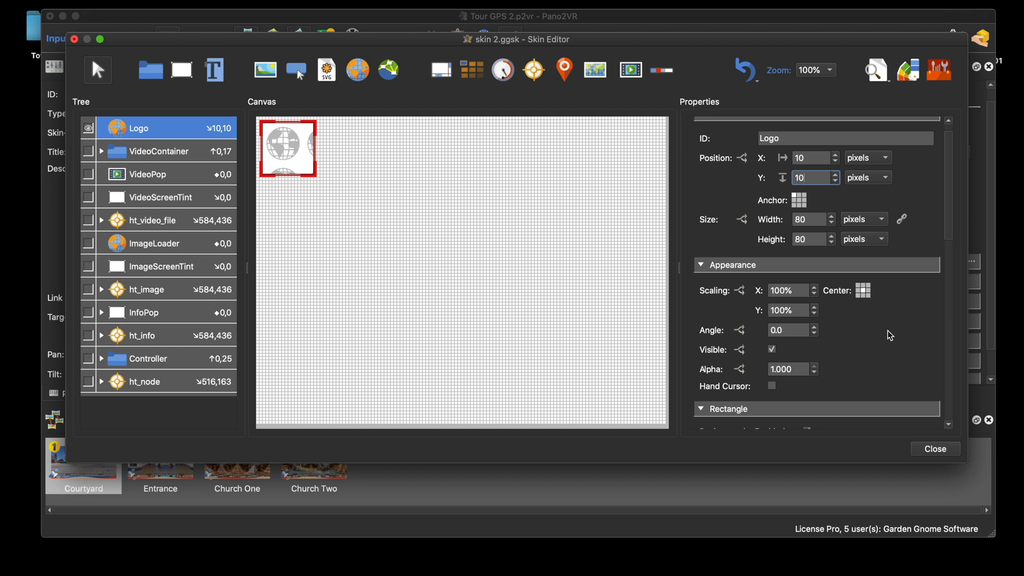
Add a skin variable named logo_img of type Text to the canvas's variables
scroll(889, 335, down, 10)
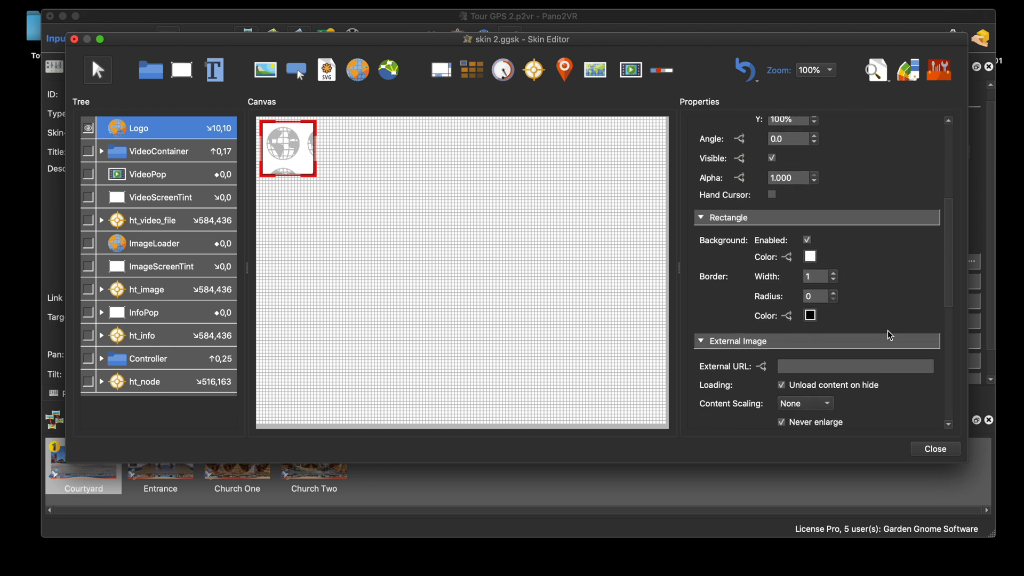
scroll(891, 335, down, 2)
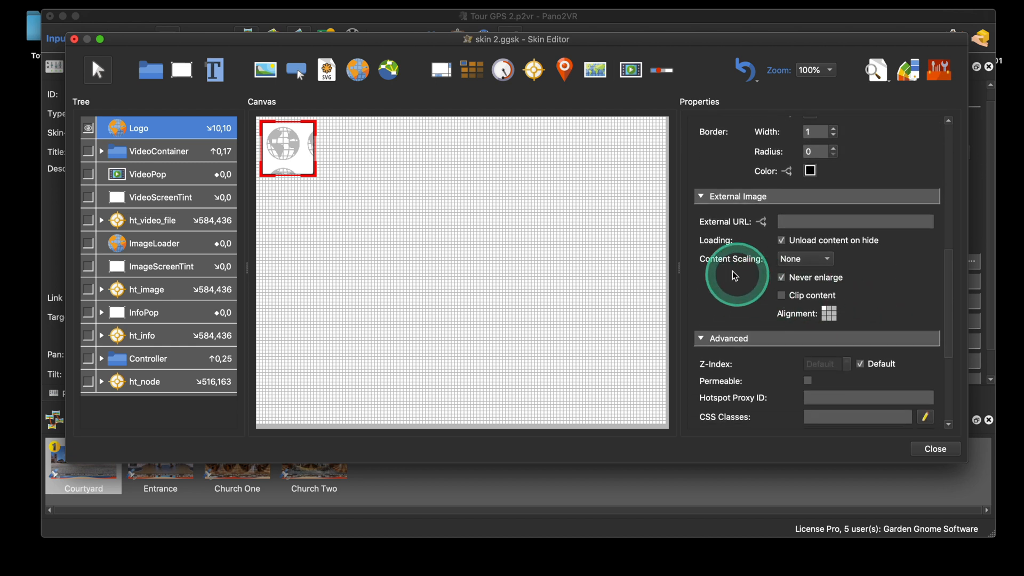
scroll(925, 294, up, 12)
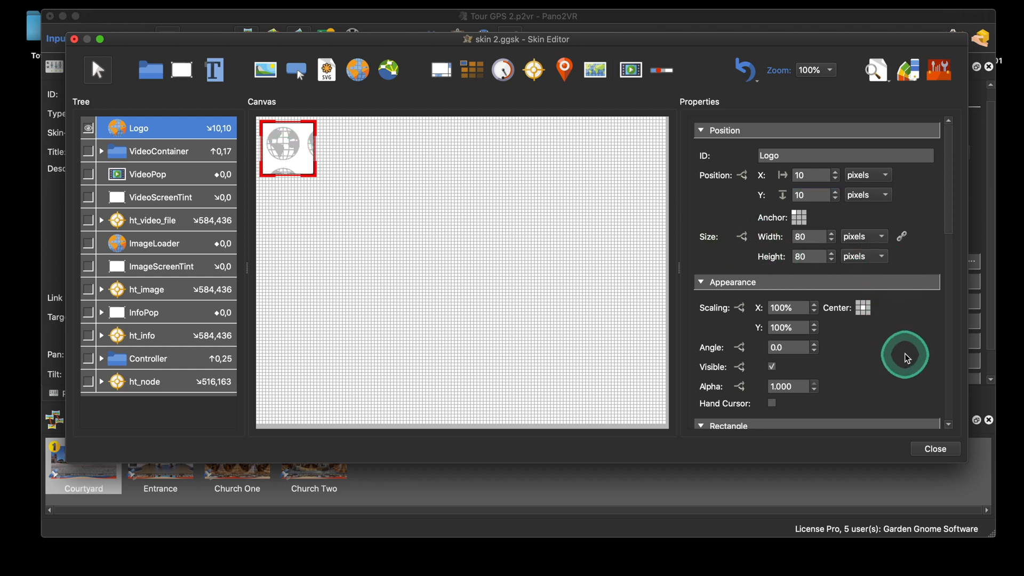
click(591, 271)
scroll(826, 345, down, 1)
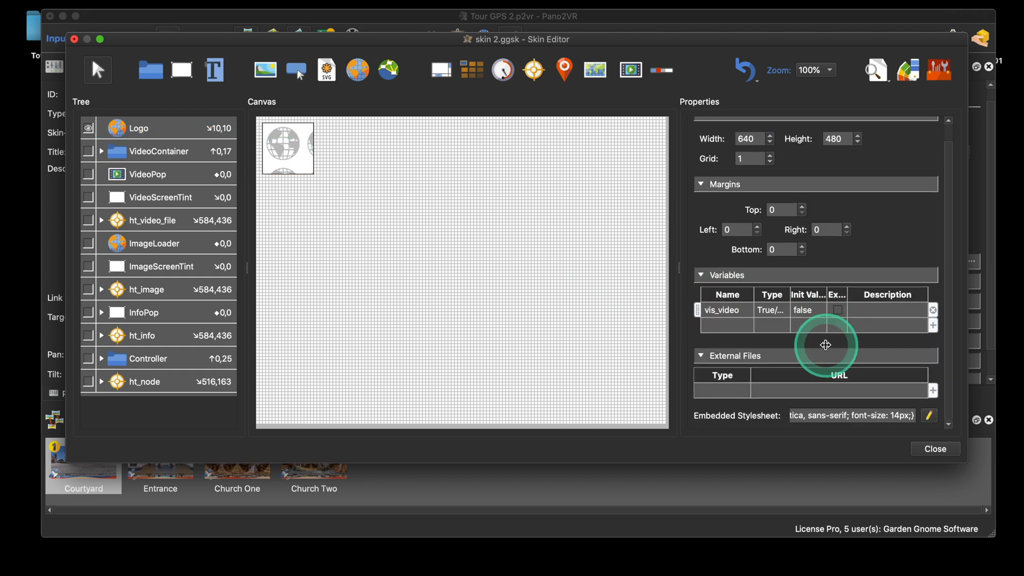
click(721, 331)
click(720, 327)
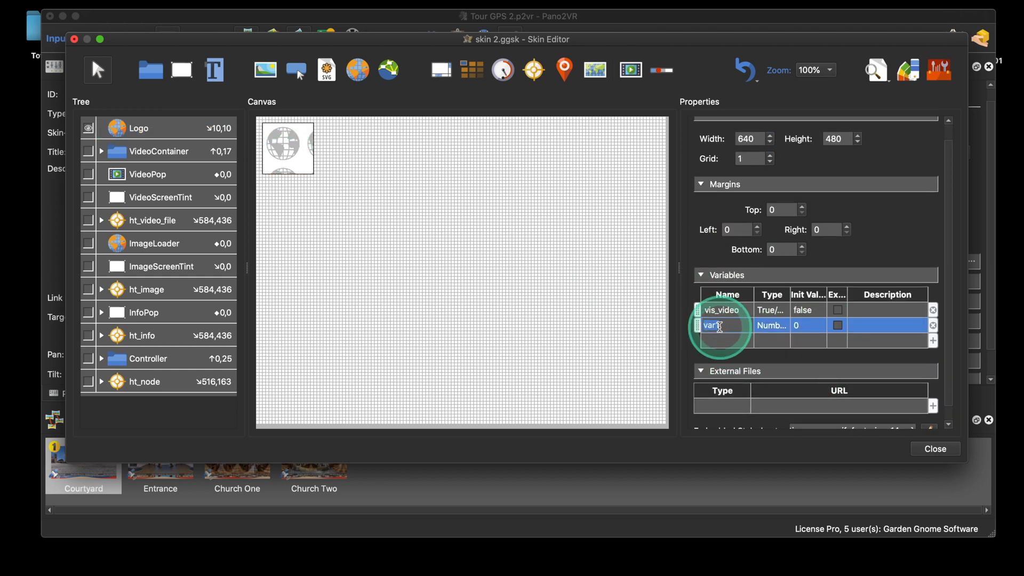
text(log)
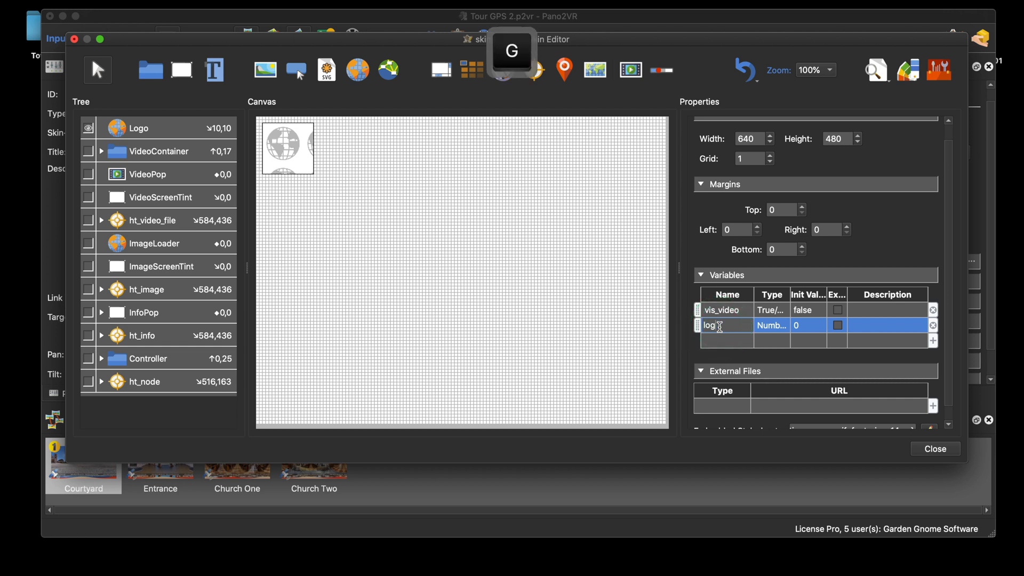
text(o_img)
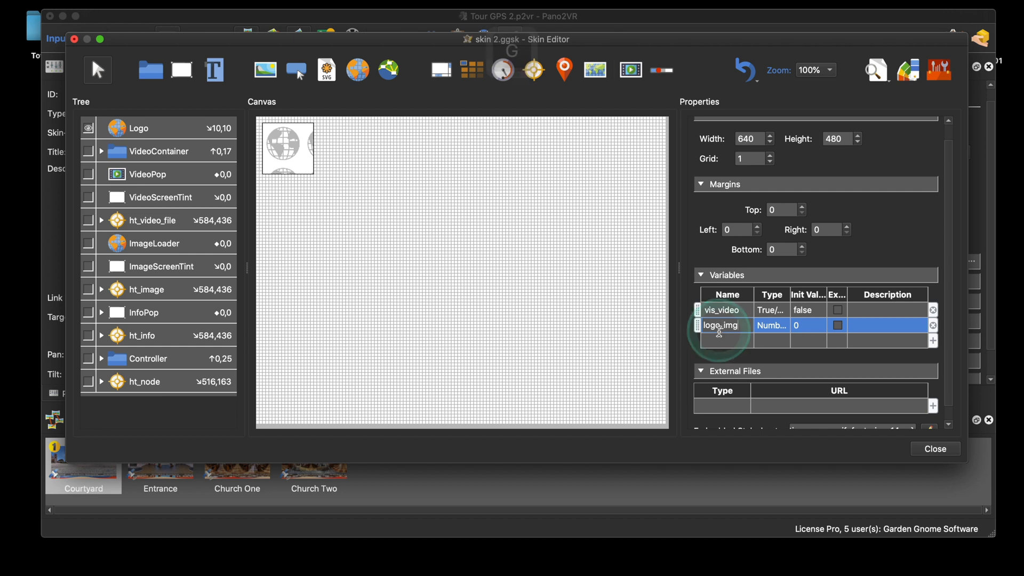
click(772, 326)
click(770, 340)
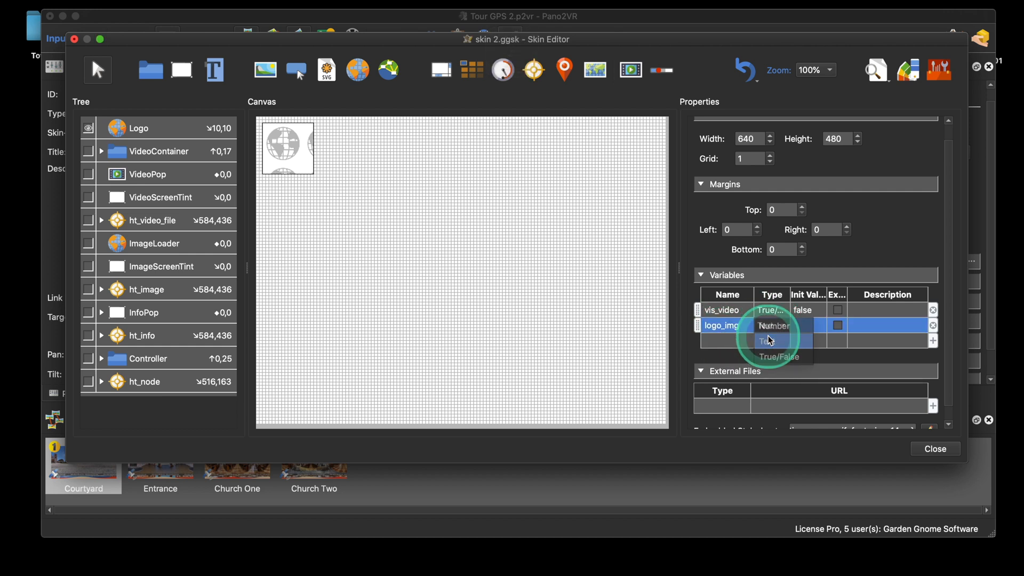
Add a second skin variable named logo_url of type Text, and close the Skin Editor with the changes saved
click(714, 347)
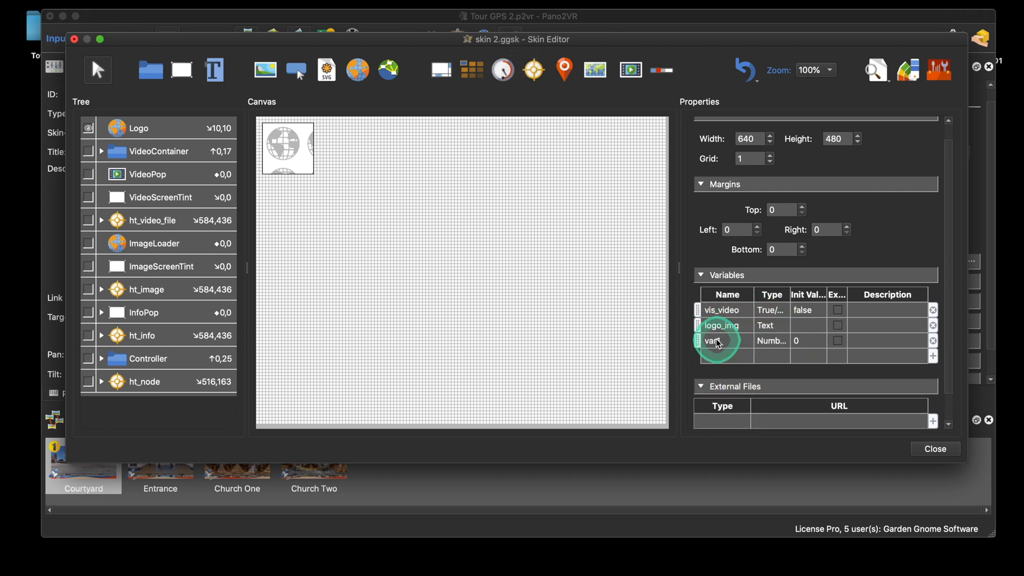
double_click(716, 341)
text(lo)
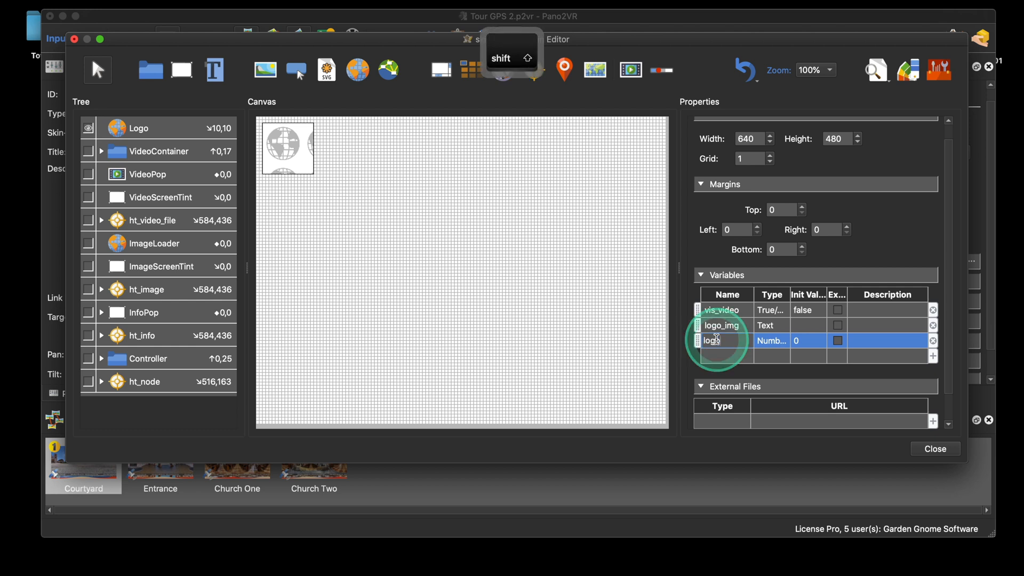
text(go_u)
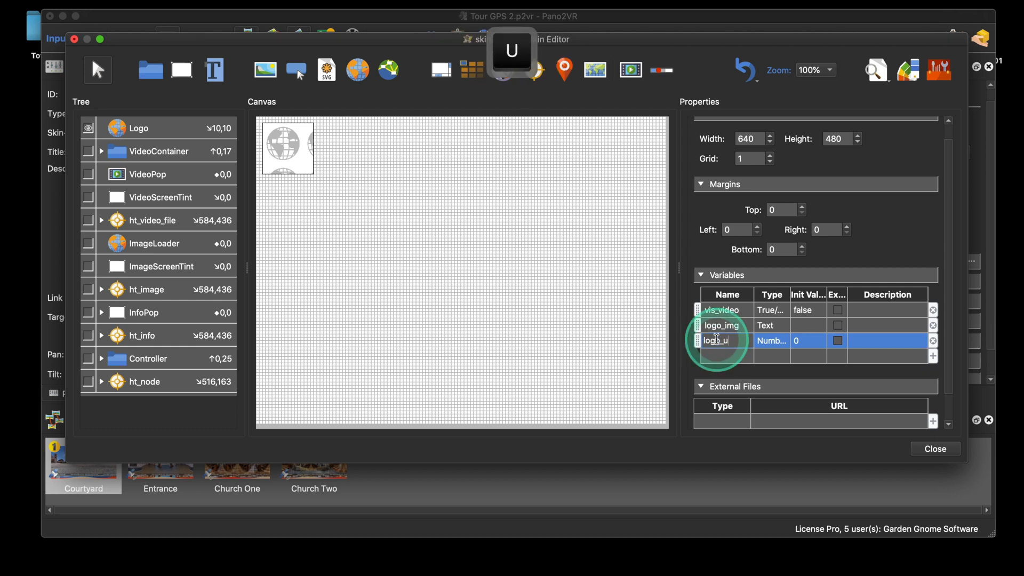
text(rl)
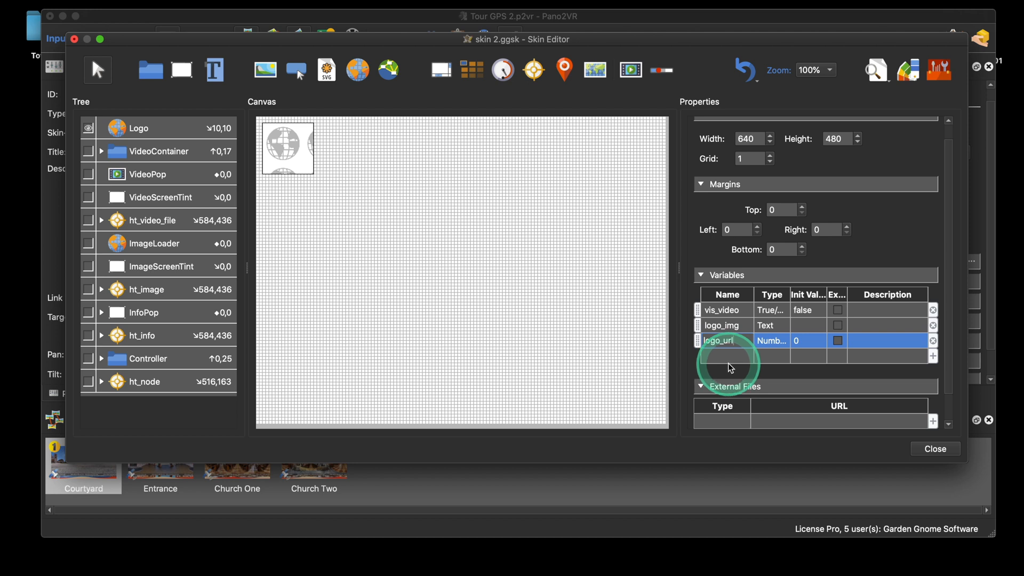
click(770, 349)
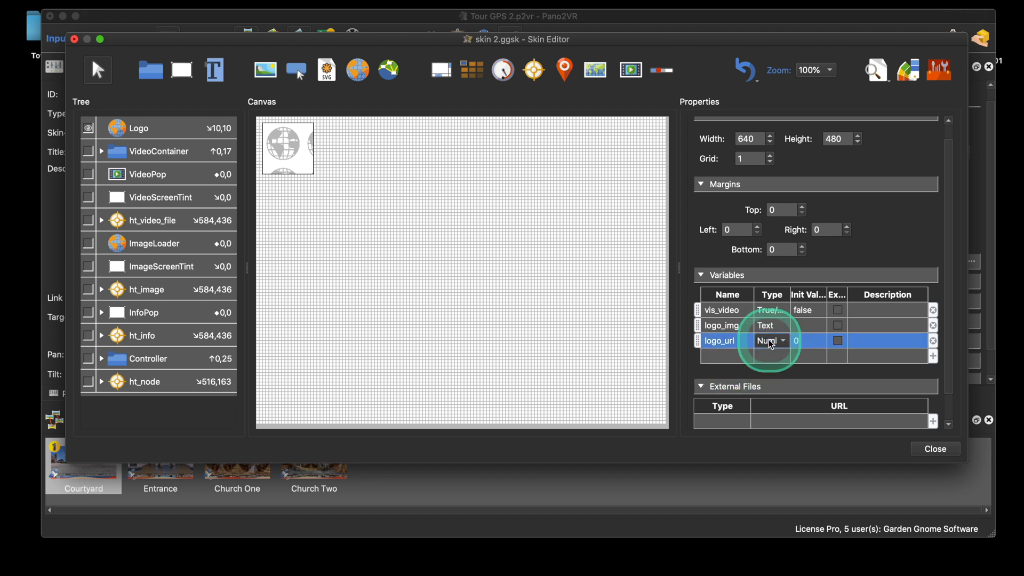
click(770, 350)
click(767, 355)
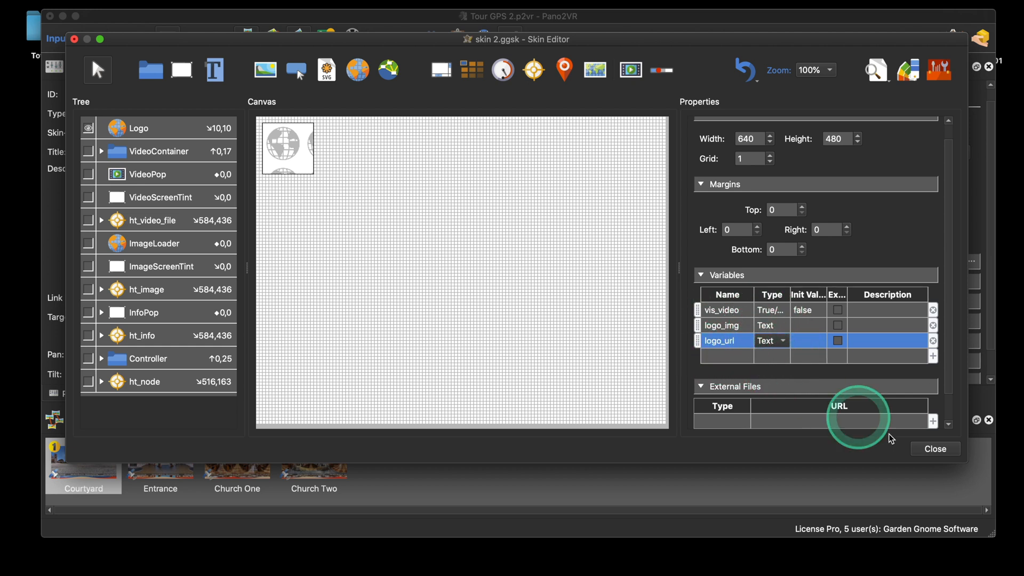
click(933, 448)
click(593, 260)
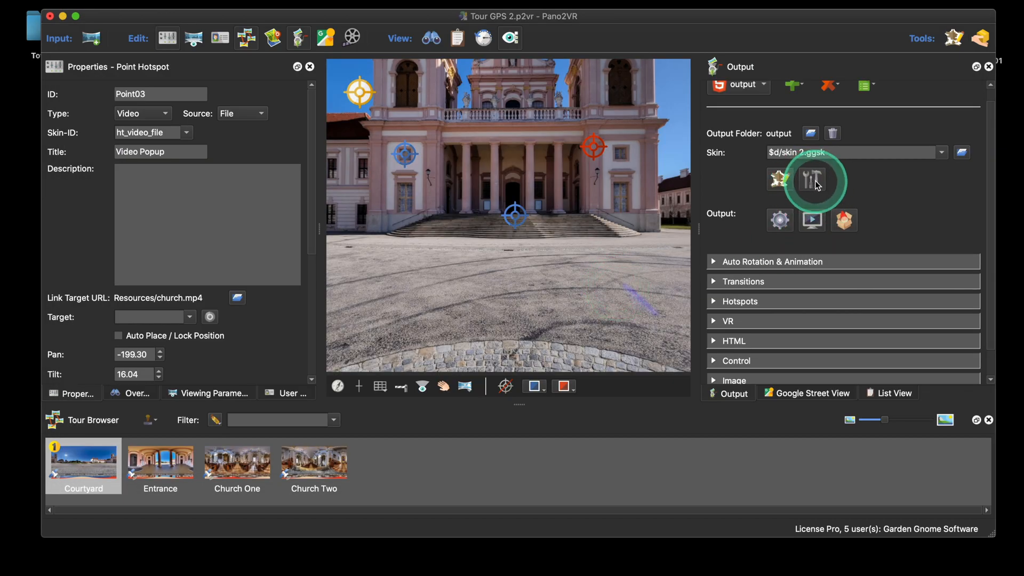
Reopen skin 2.ggsk in the Skin Editor and expose the logo_img and logo_url variables
click(782, 182)
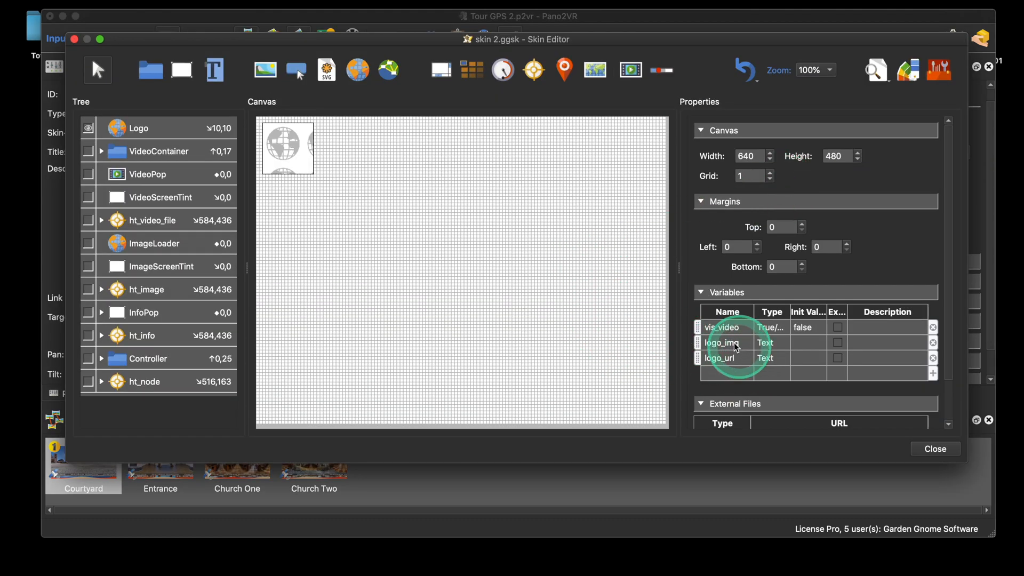
click(838, 343)
click(840, 358)
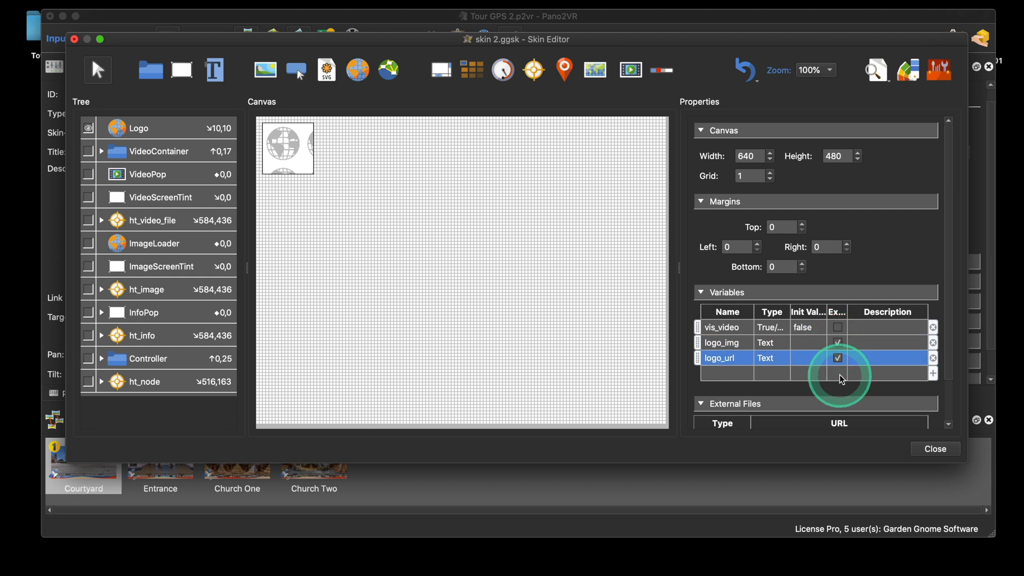
Set the description of logo_img to "Enter Logo" and that of logo_url to "Enter Logo URL"
click(863, 343)
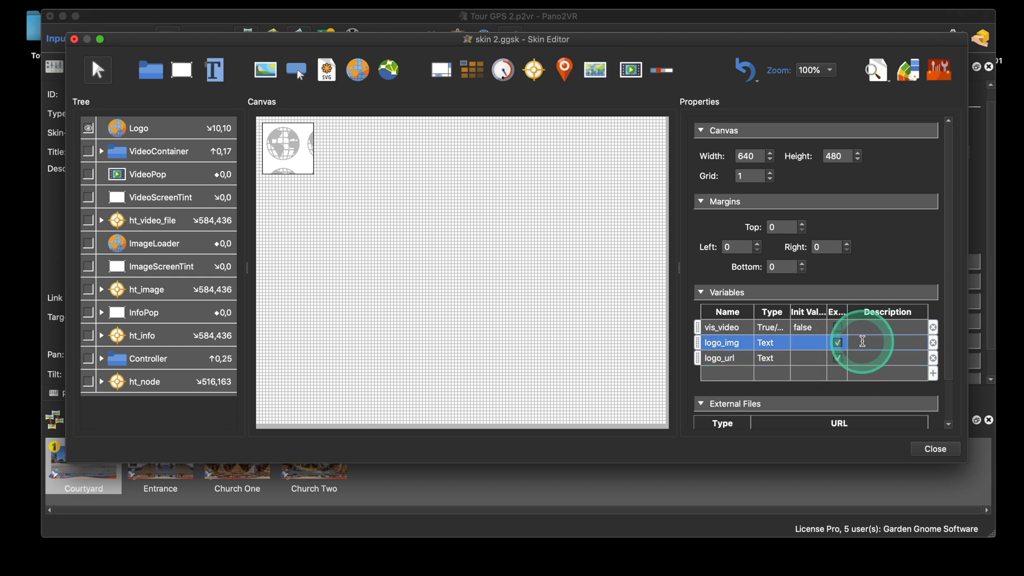
click(863, 342)
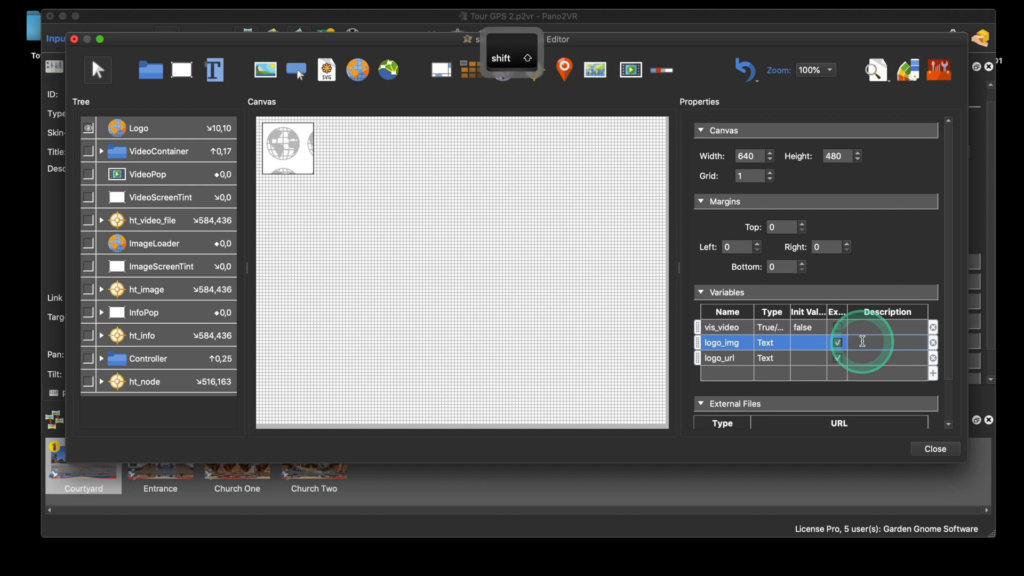
text(Enter Logo)
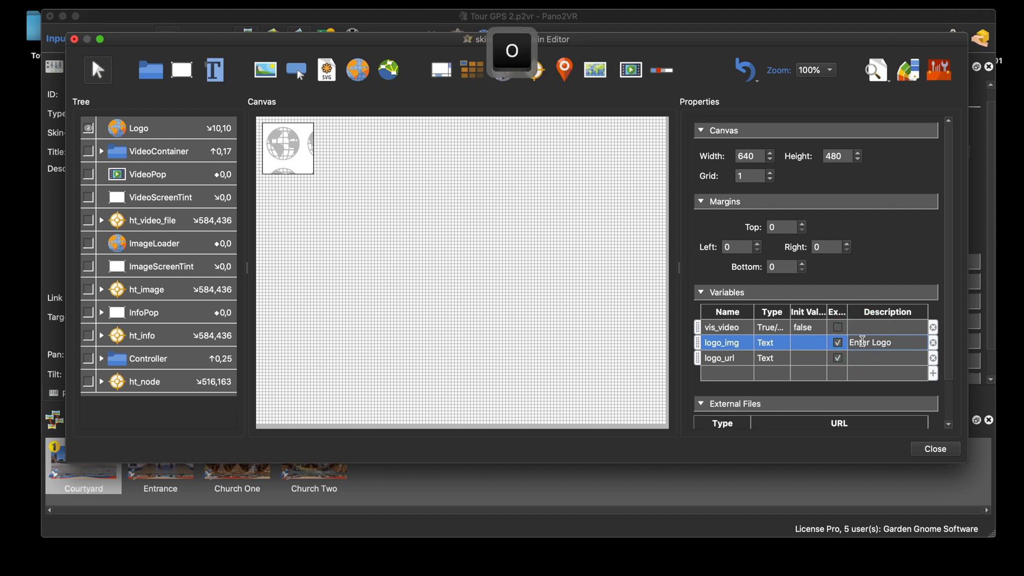
click(867, 357)
text(E)
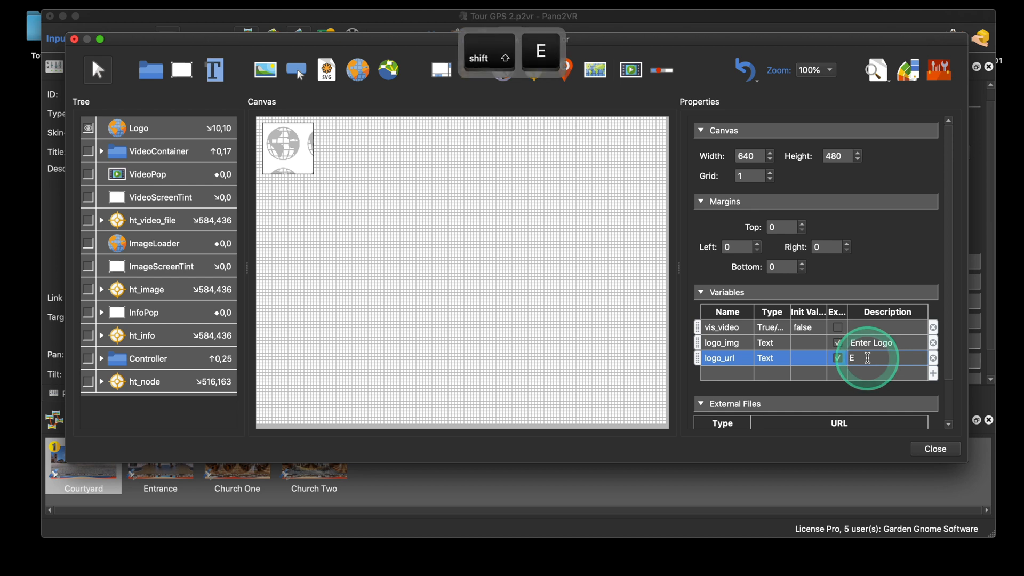
text(nter)
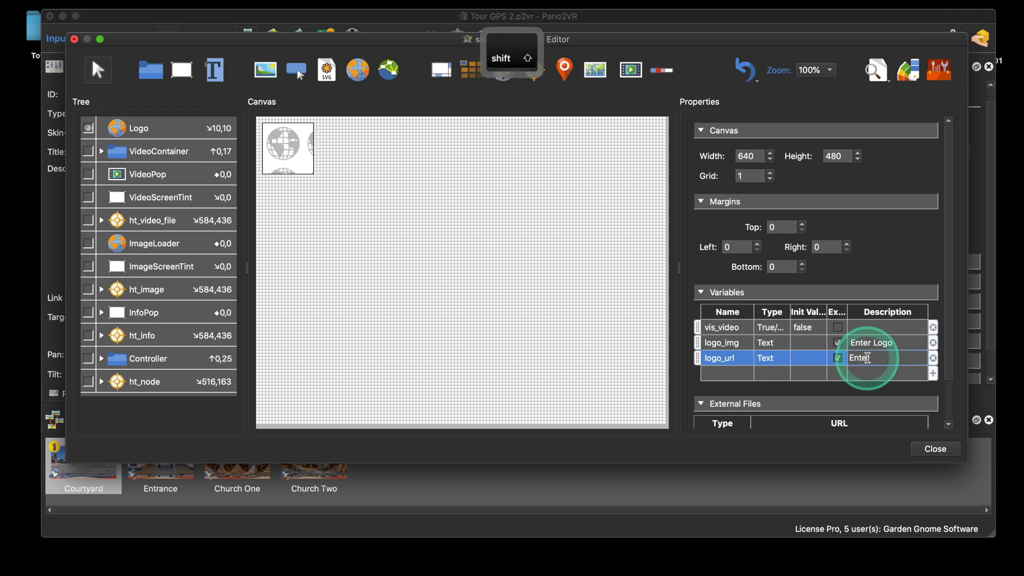
text( Logo UR)
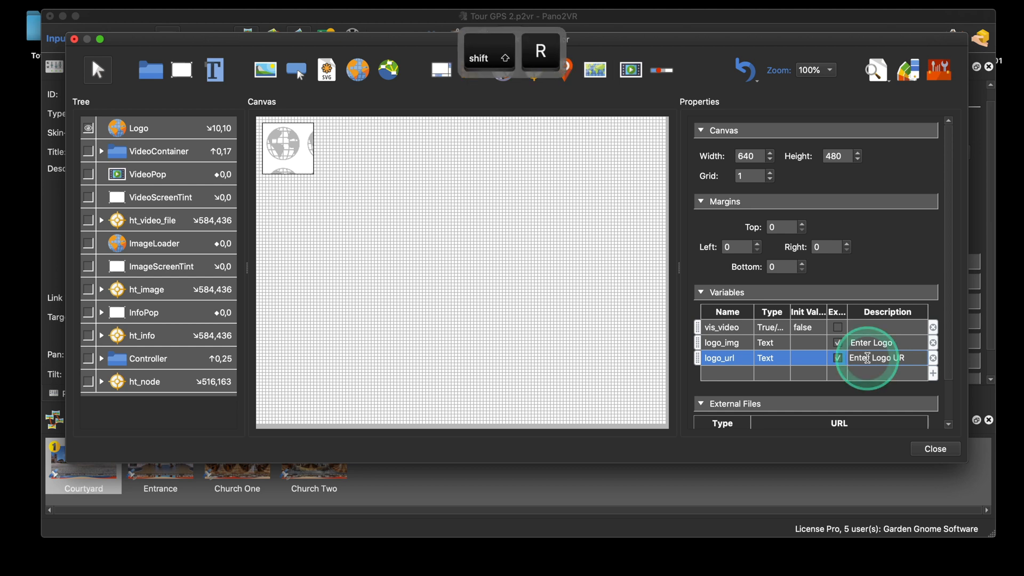
text(L)
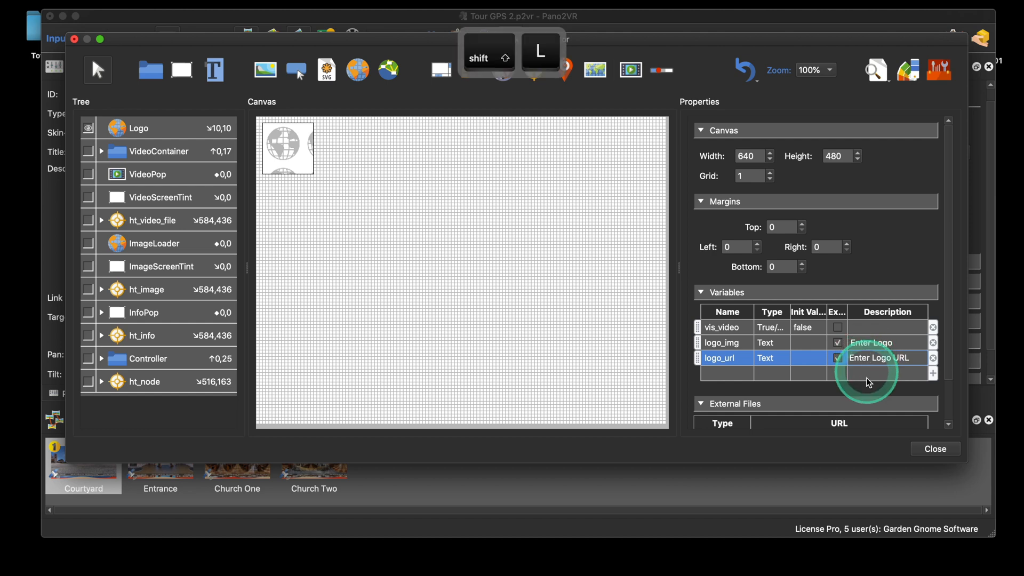
Close the Skin Editor with the changes saved, generate the tour output, and close its browser preview
click(934, 449)
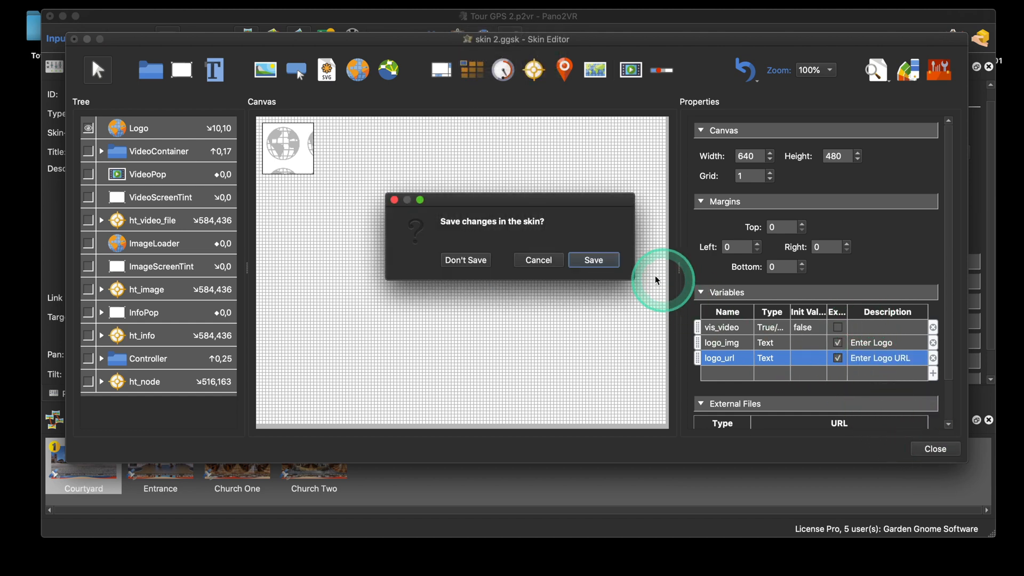
click(594, 260)
click(780, 220)
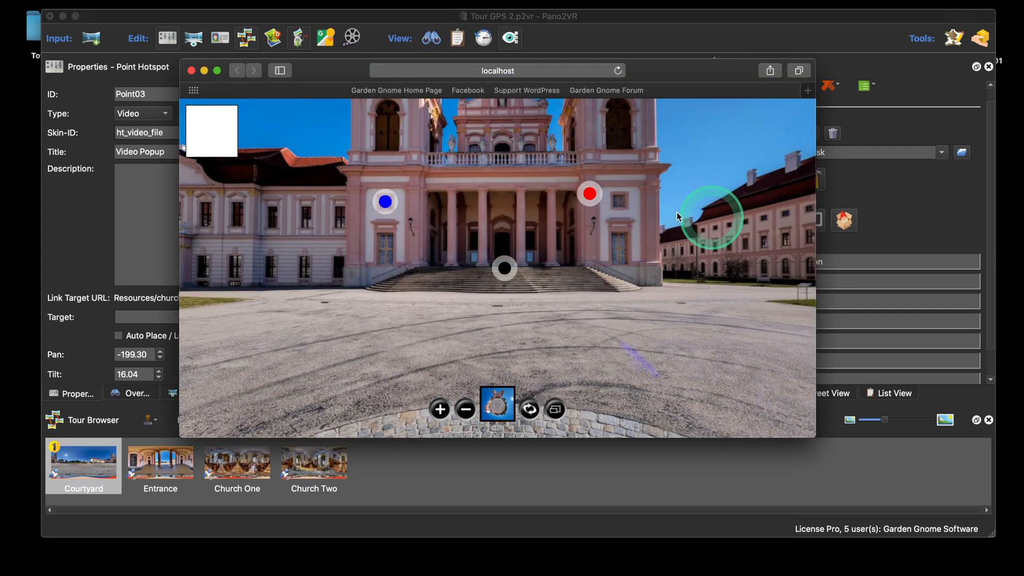
click(191, 70)
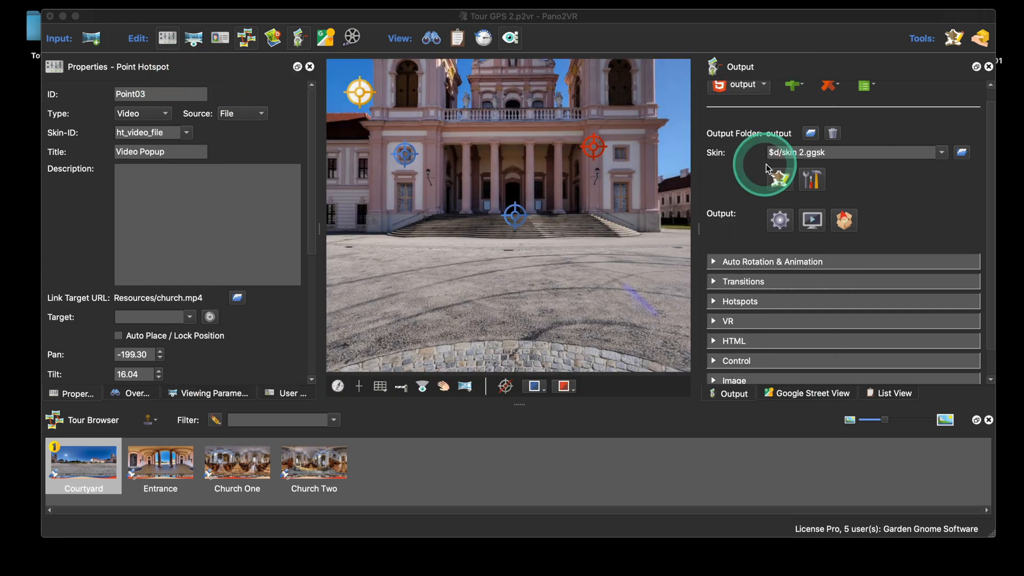
Examine the logo parameters in the skin configuration dialog and close it without changes
click(815, 180)
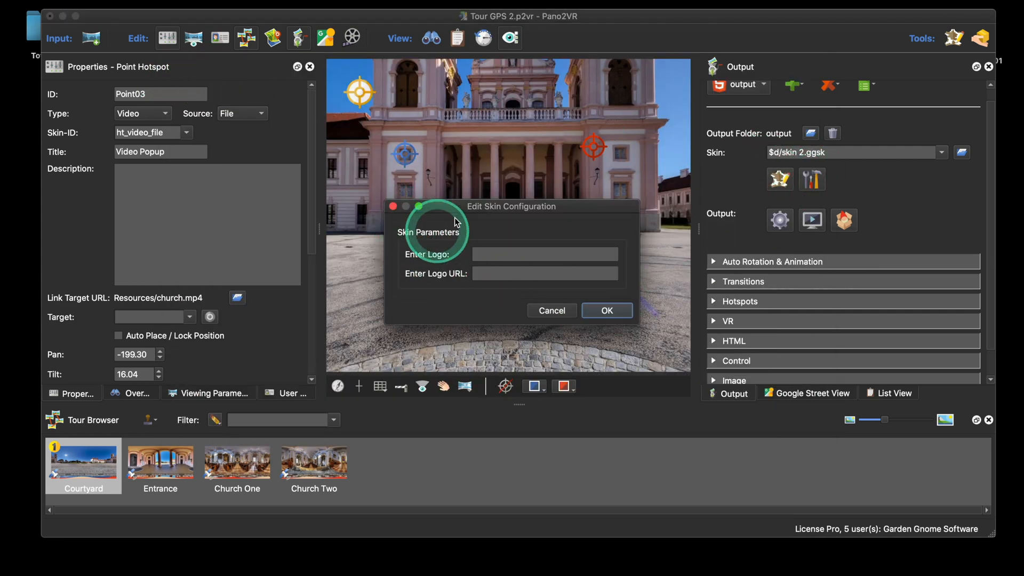
drag(459, 206, 437, 166)
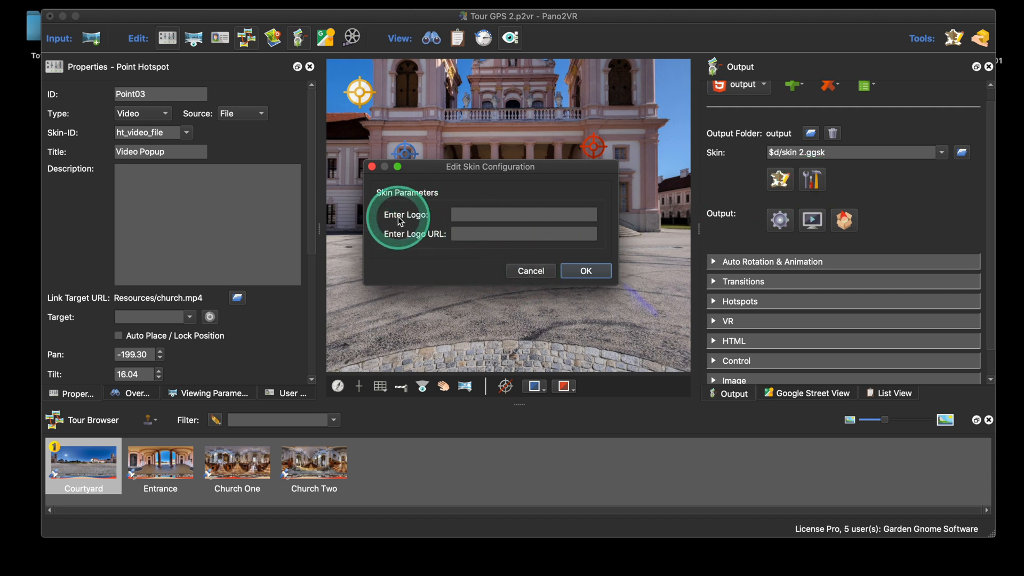
click(531, 271)
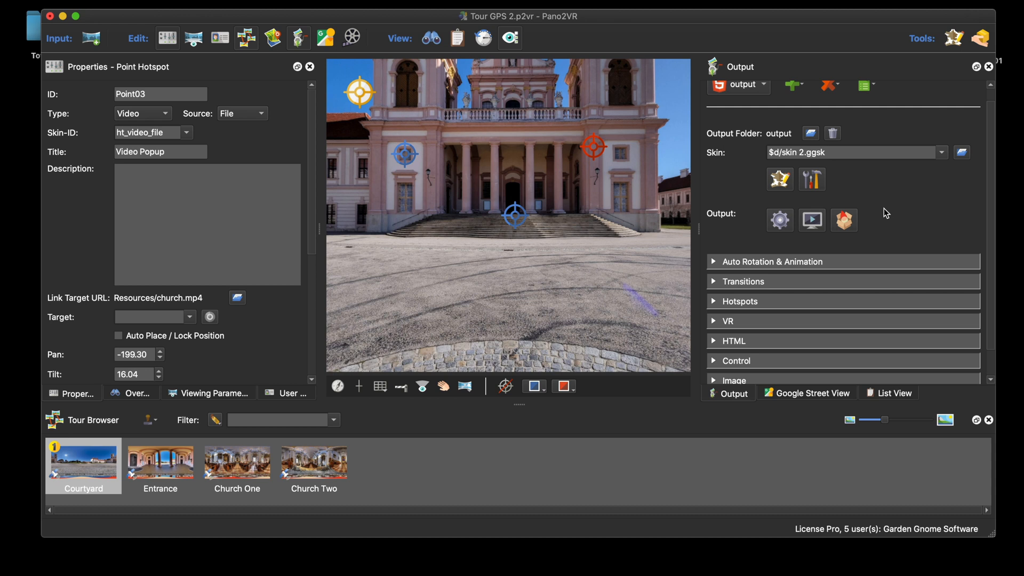
Add logo1.png and logo2.png as asset files in the output's advanced settings
scroll(887, 213, down, 2)
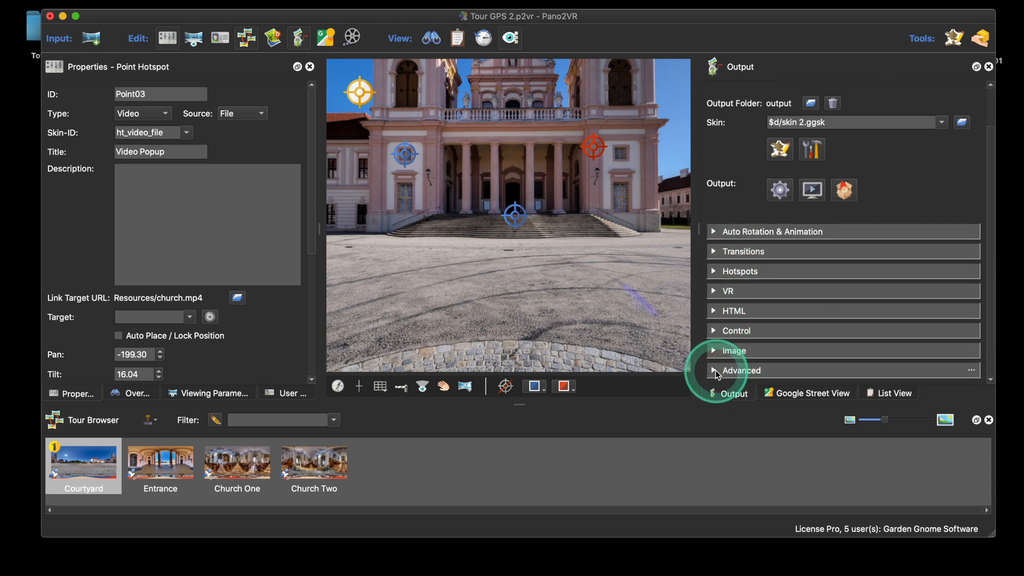
click(714, 370)
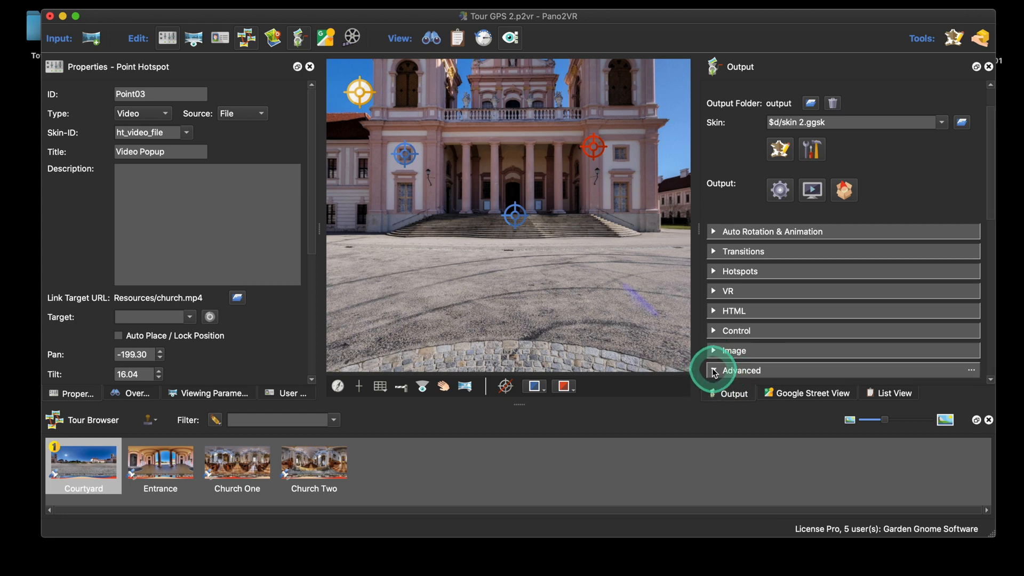
scroll(808, 338, down, 10)
scroll(809, 338, down, 5)
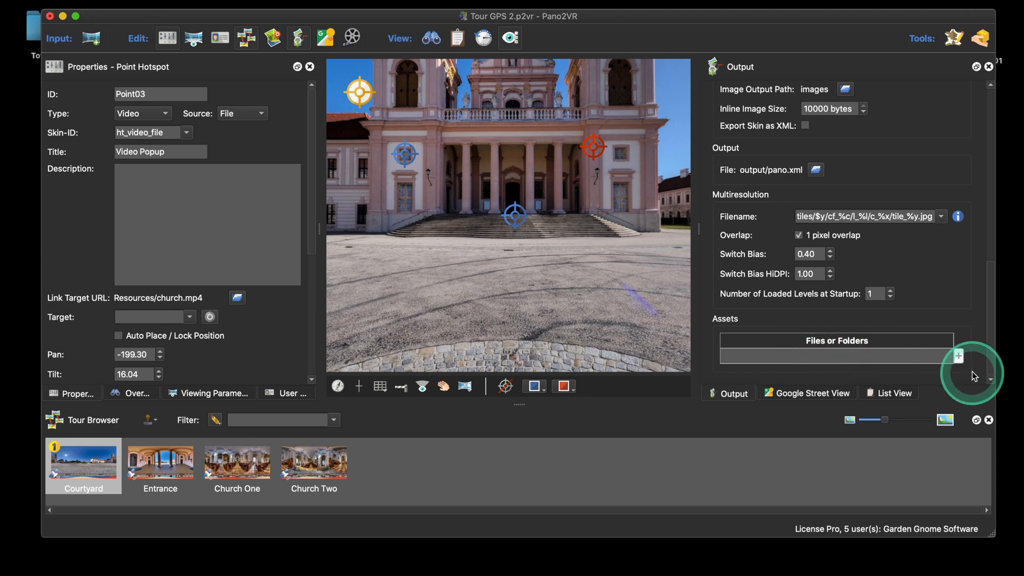
click(958, 355)
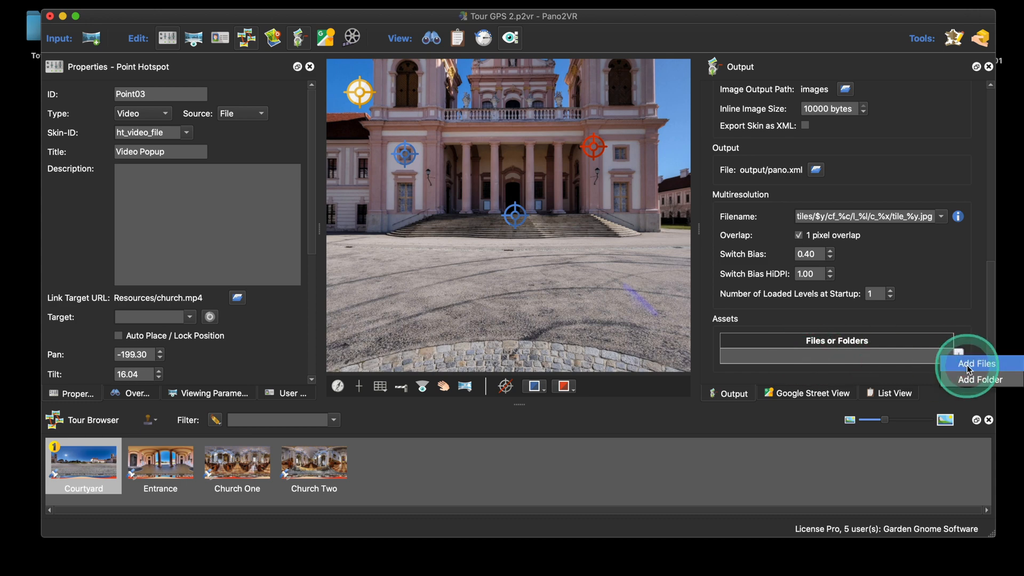
click(967, 363)
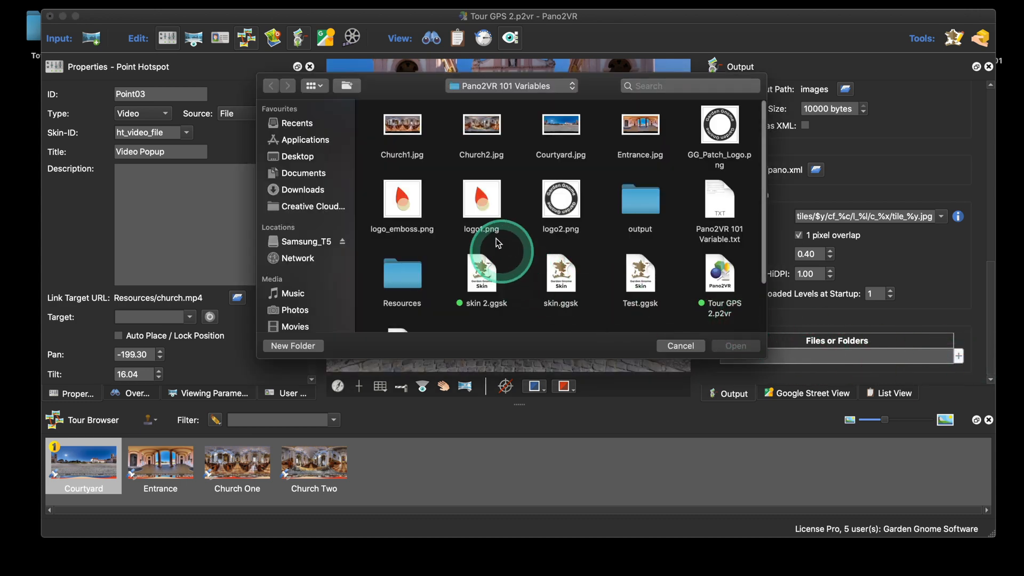
click(486, 213)
super+click(573, 215)
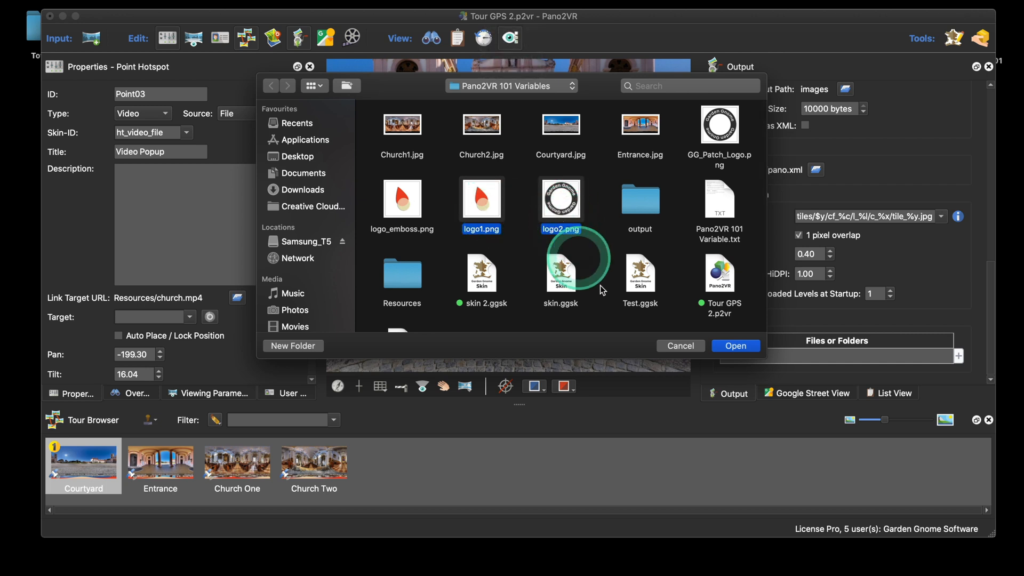
click(731, 348)
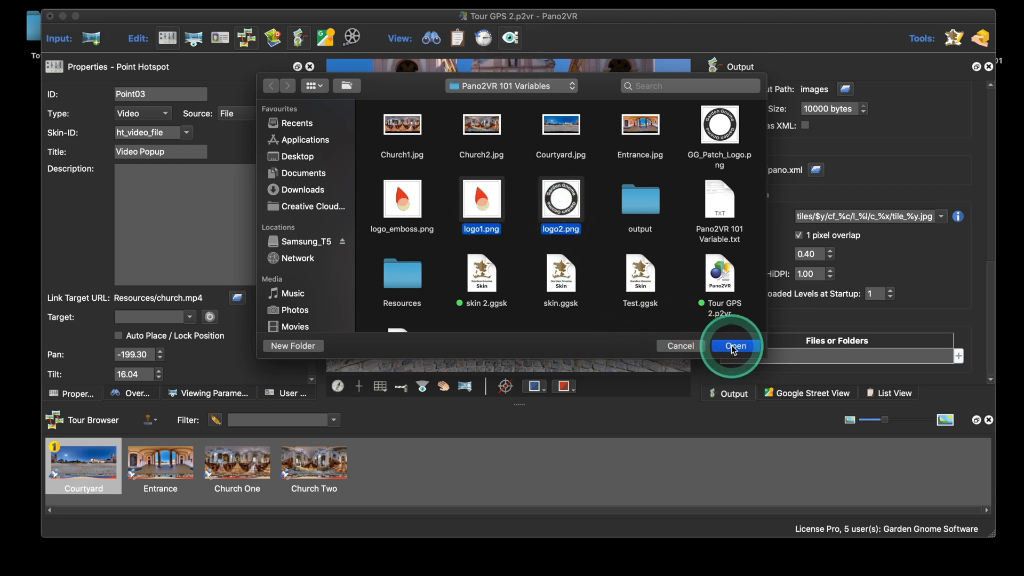
click(735, 348)
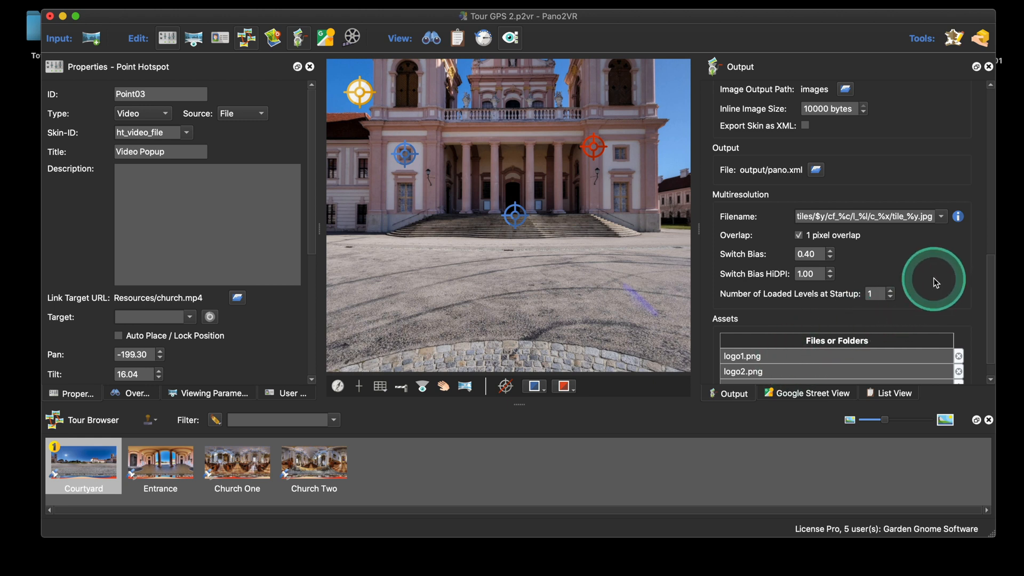
Reopen skin 2.ggsk in the Skin Editor and set the Logo element's External URL to assets/
scroll(933, 278, up, 10)
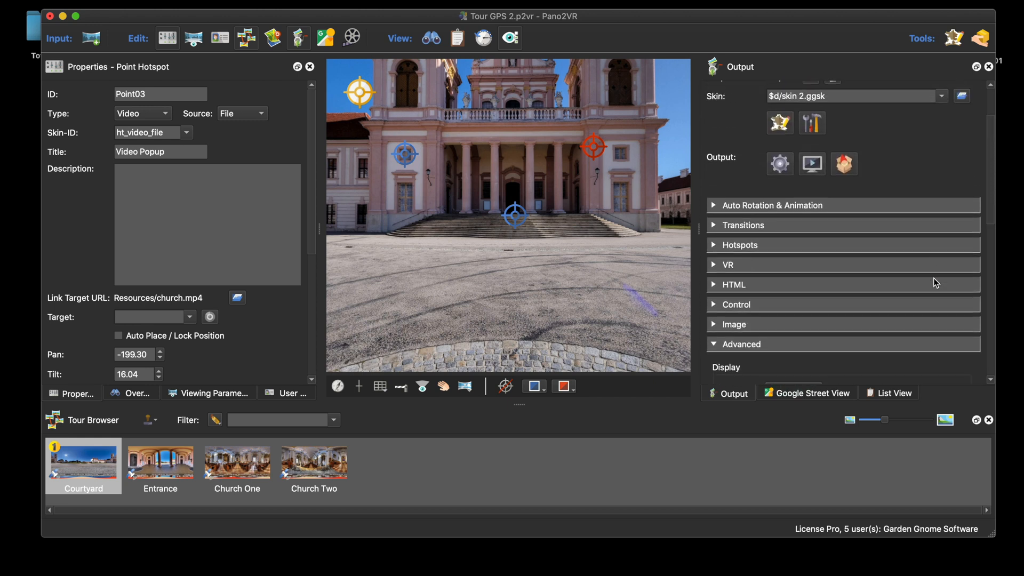
scroll(933, 277, up, 3)
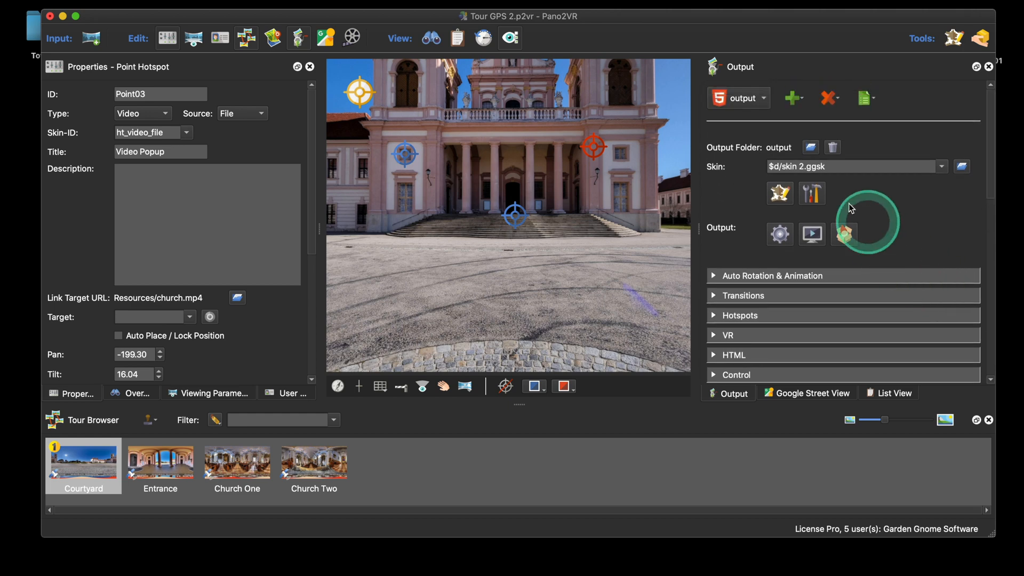
click(780, 202)
click(302, 159)
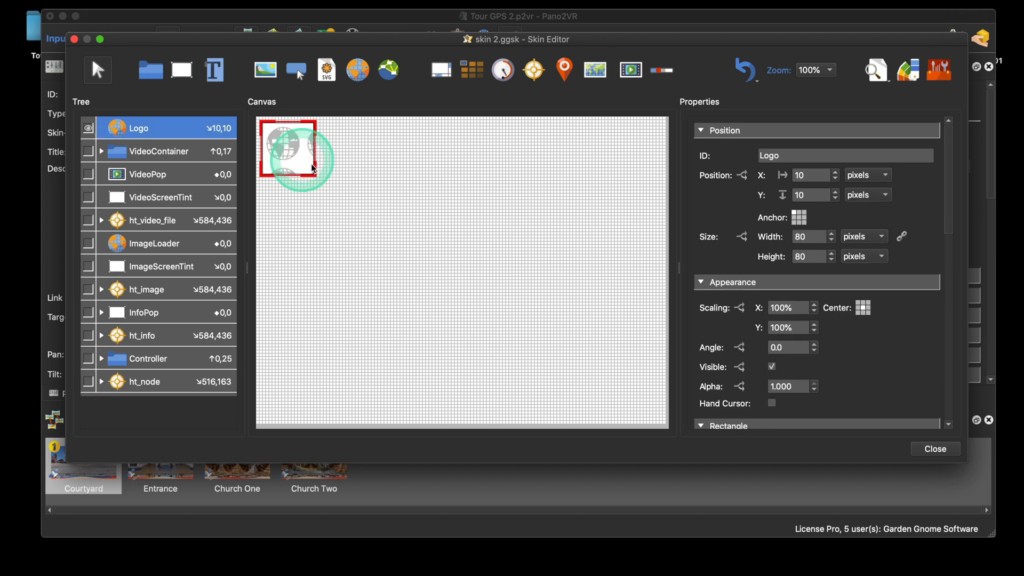
scroll(853, 347, down, 10)
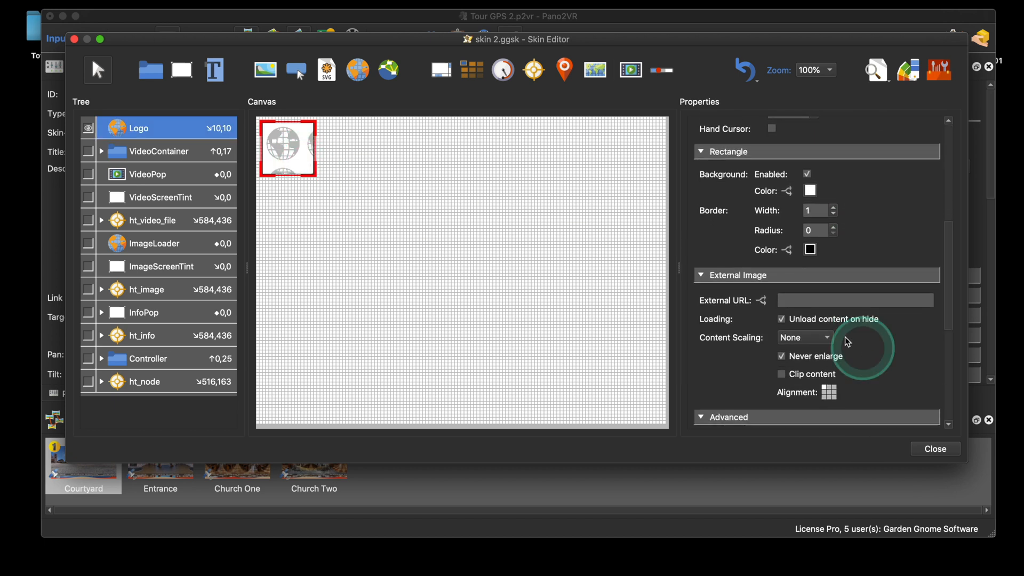
click(798, 299)
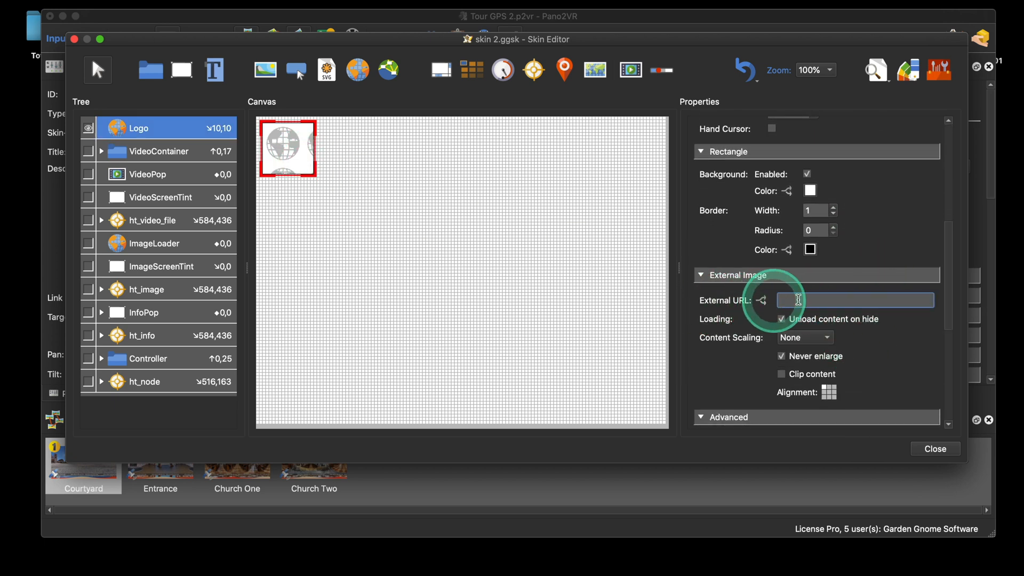
click(910, 224)
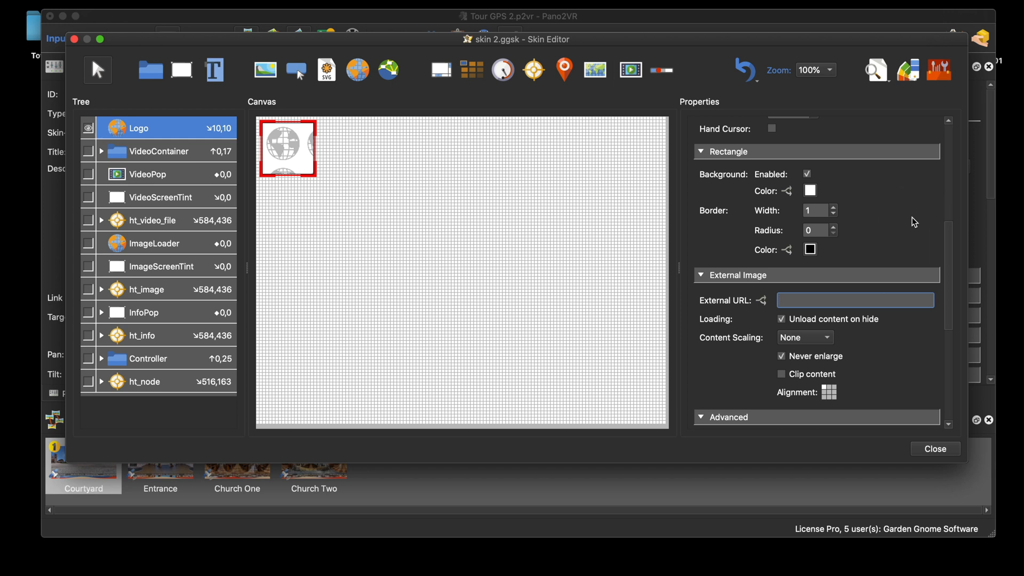
text(as)
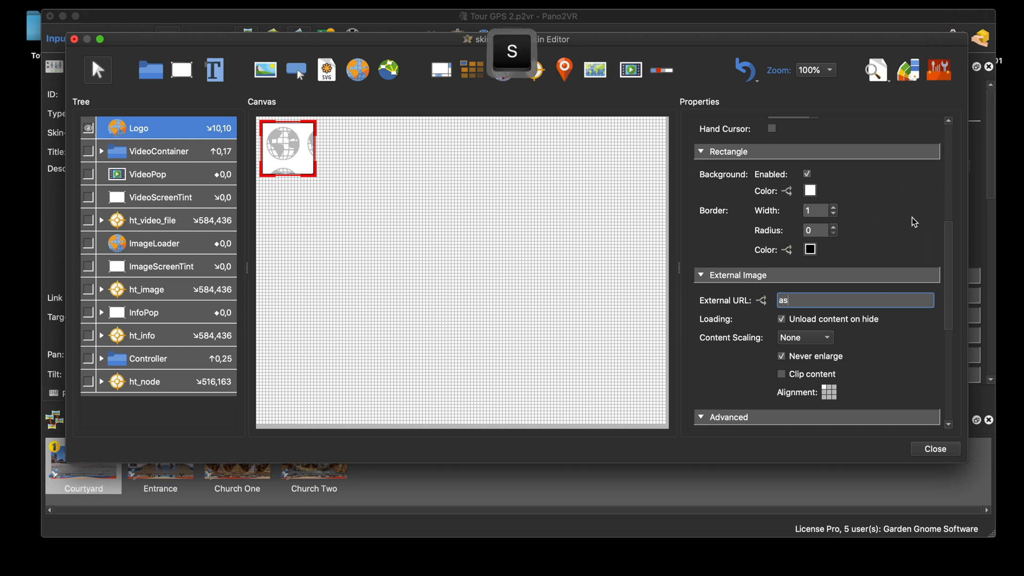
text(sets/log)
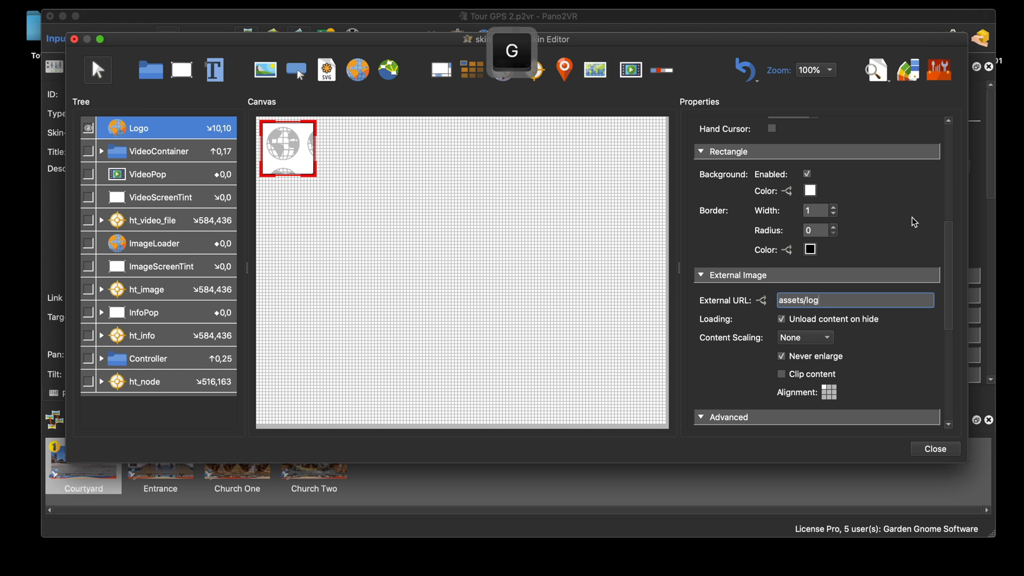
key(BackSpace)
key(BackSpace)
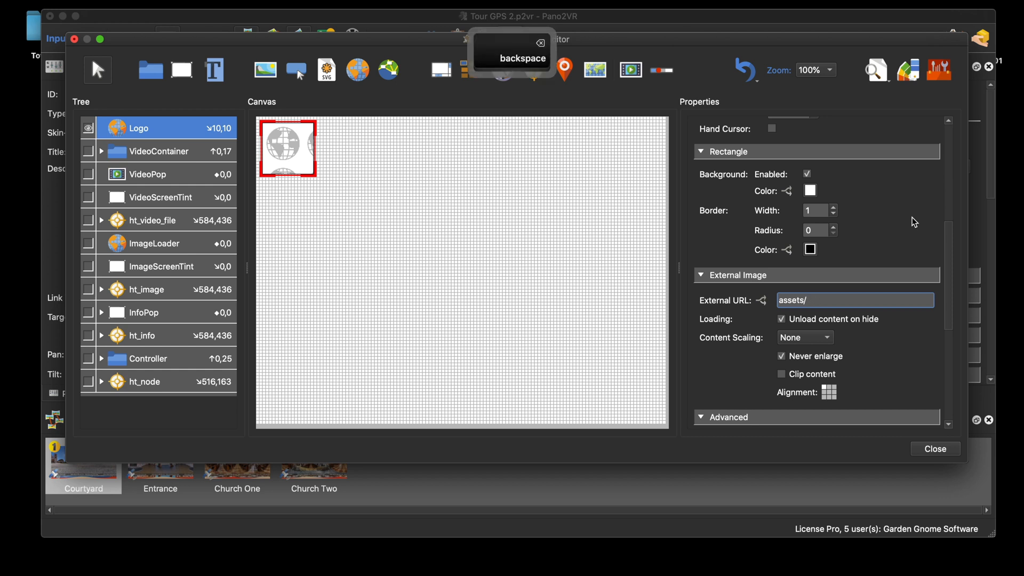
click(594, 249)
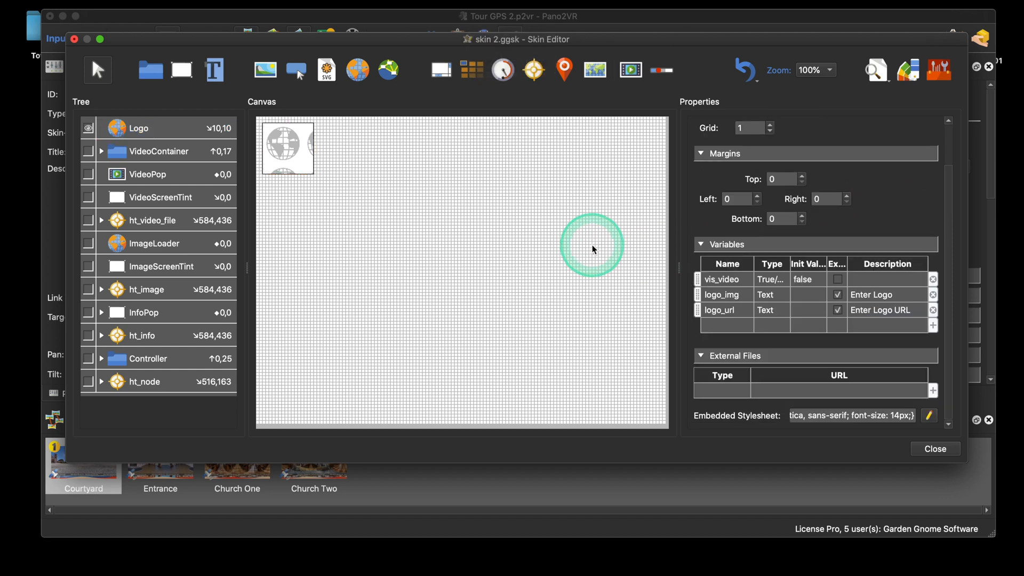
Add a text box to the skin canvas at about X 527, Y 15 pixels and set its ID to DBLogo
click(214, 71)
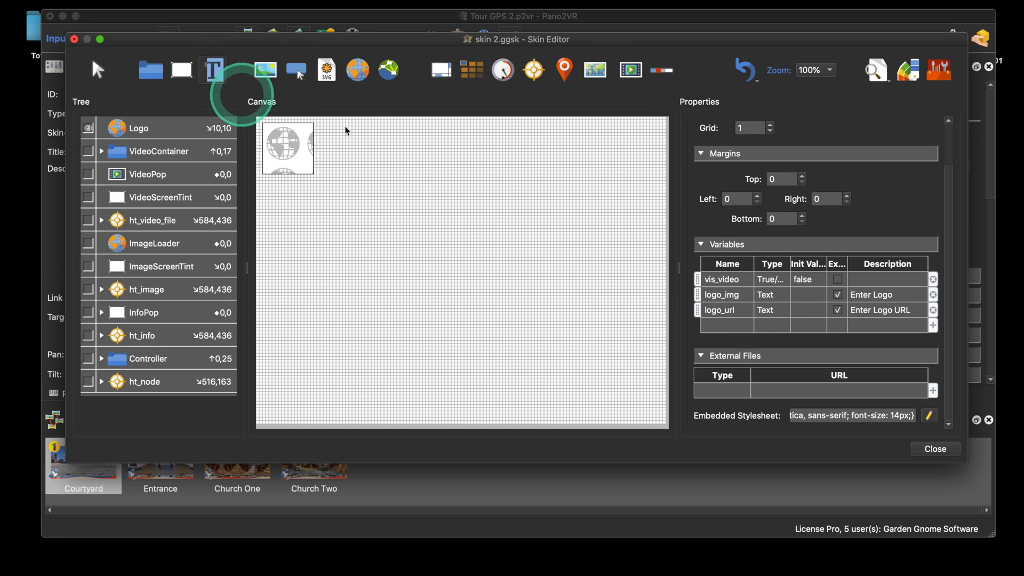
click(507, 158)
drag(536, 165, 624, 130)
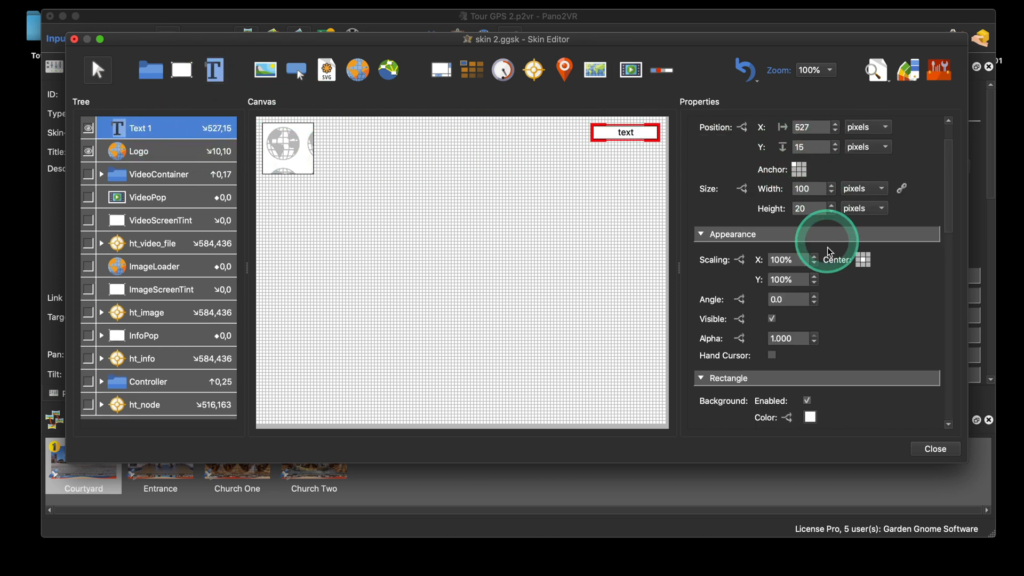
scroll(828, 248, up, 3)
drag(789, 156, 734, 156)
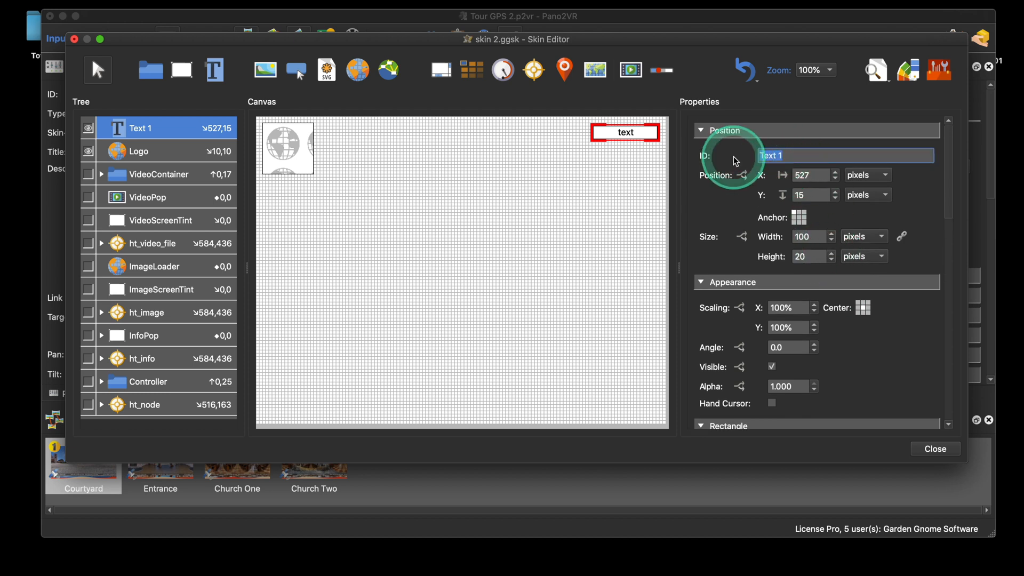
key(shift)
text(D)
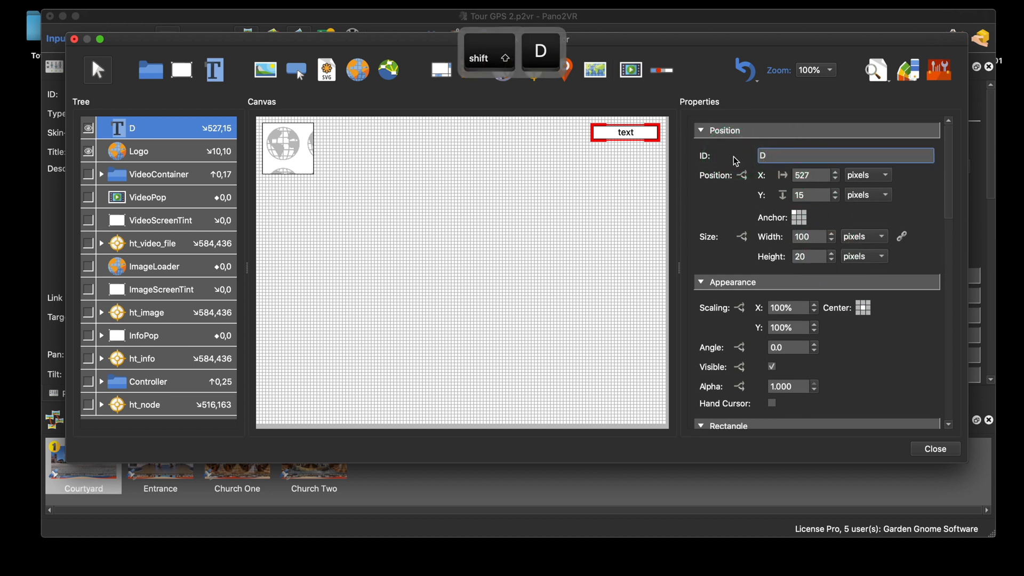
text(BLogo)
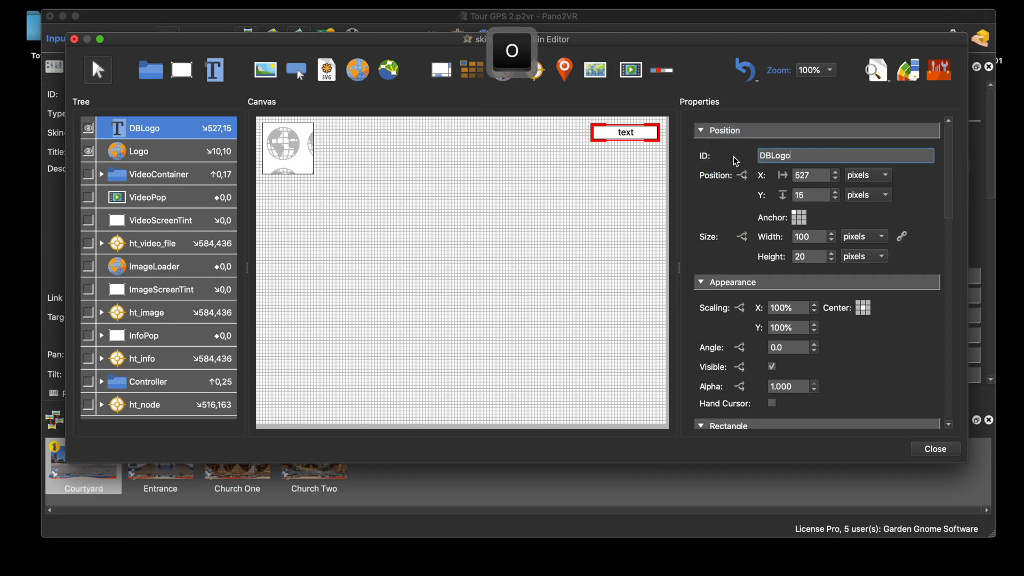
Replace DBLogo's default text with the logo_img variable placeholder $(*logo_img)
scroll(775, 243, down, 1)
scroll(857, 361, down, 5)
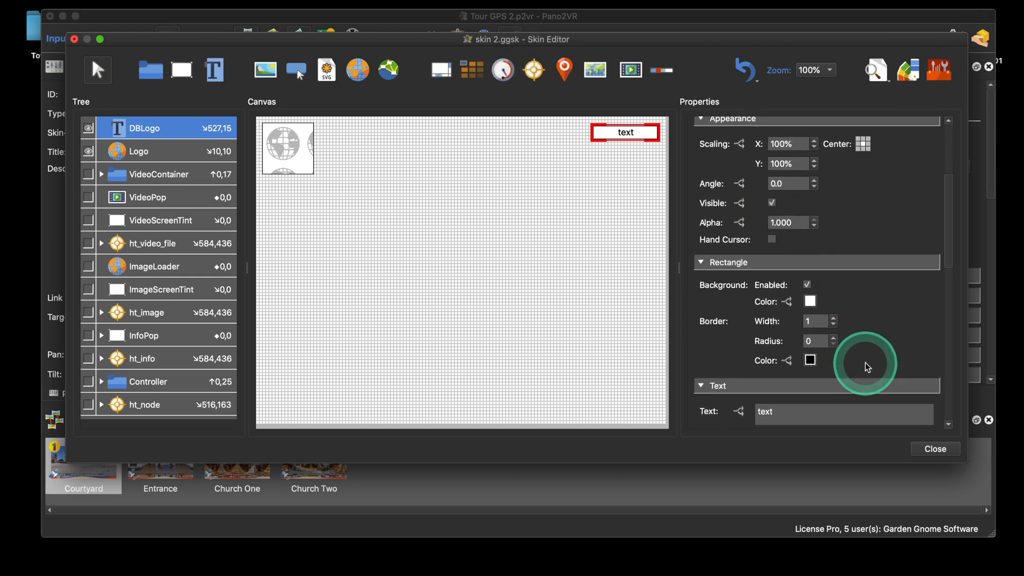
click(778, 338)
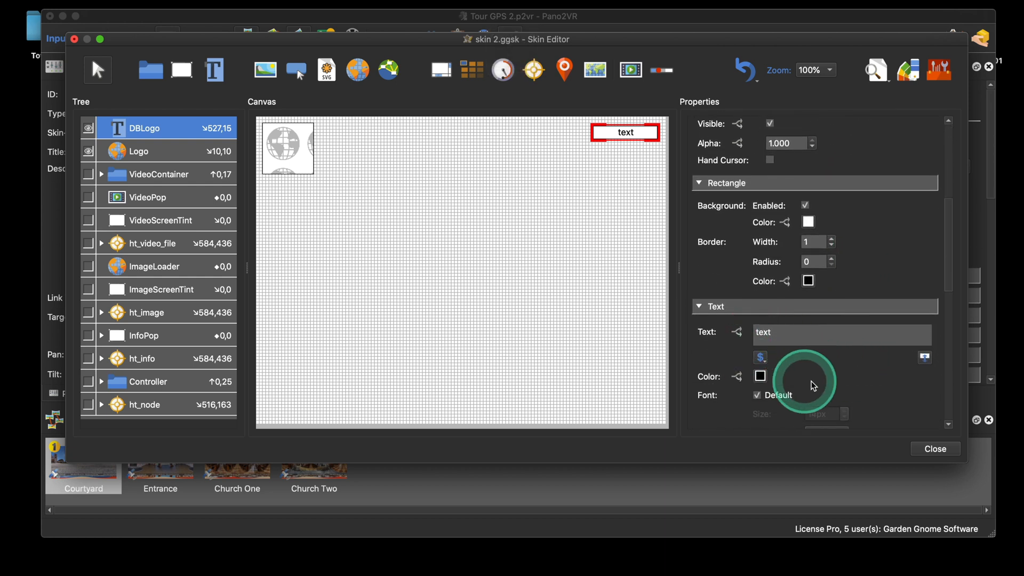
key(BackSpace)
key(BackSpace)
key(BackSpace)
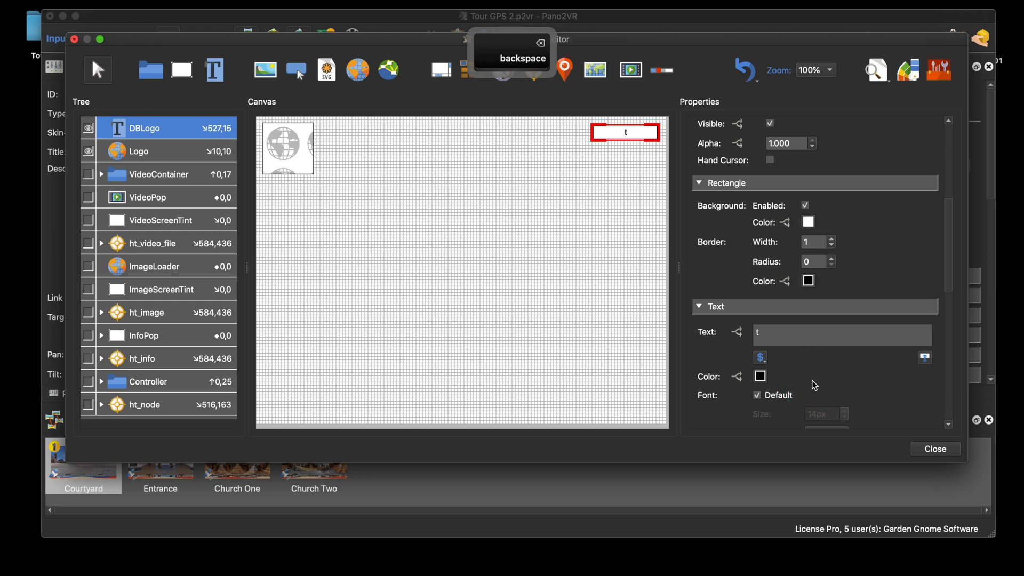
scroll(812, 380, down, 3)
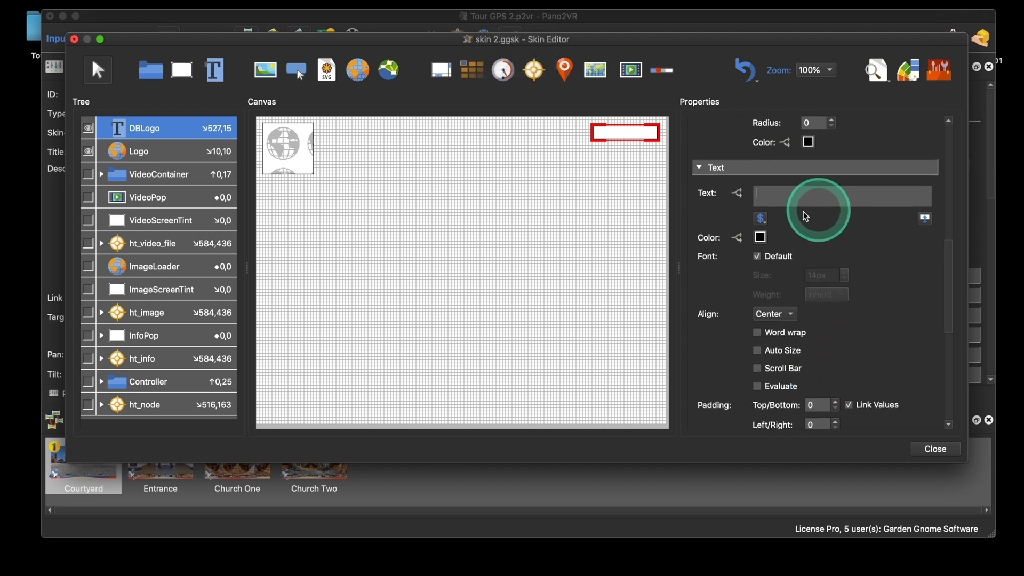
click(761, 219)
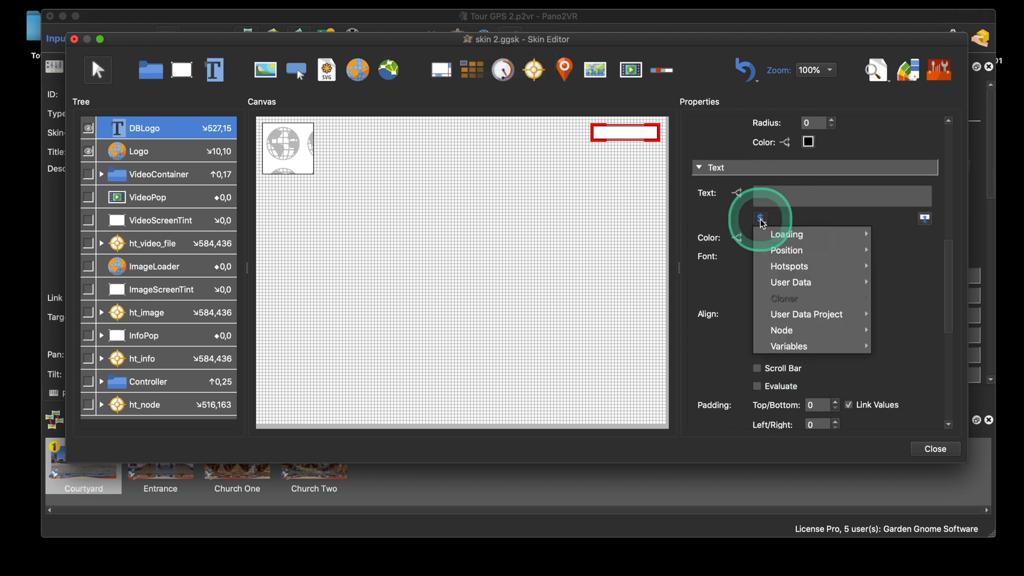
click(803, 348)
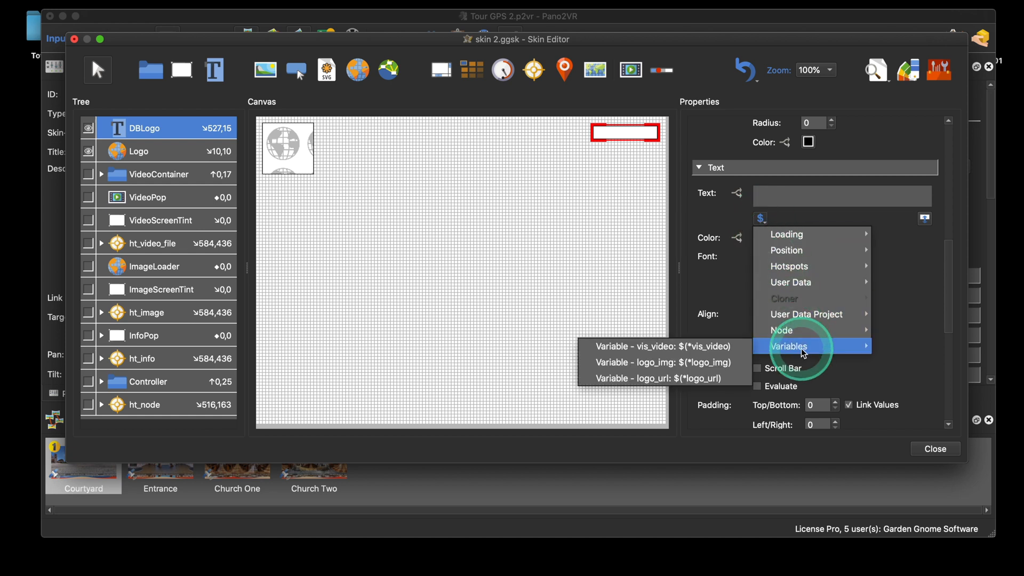
click(717, 361)
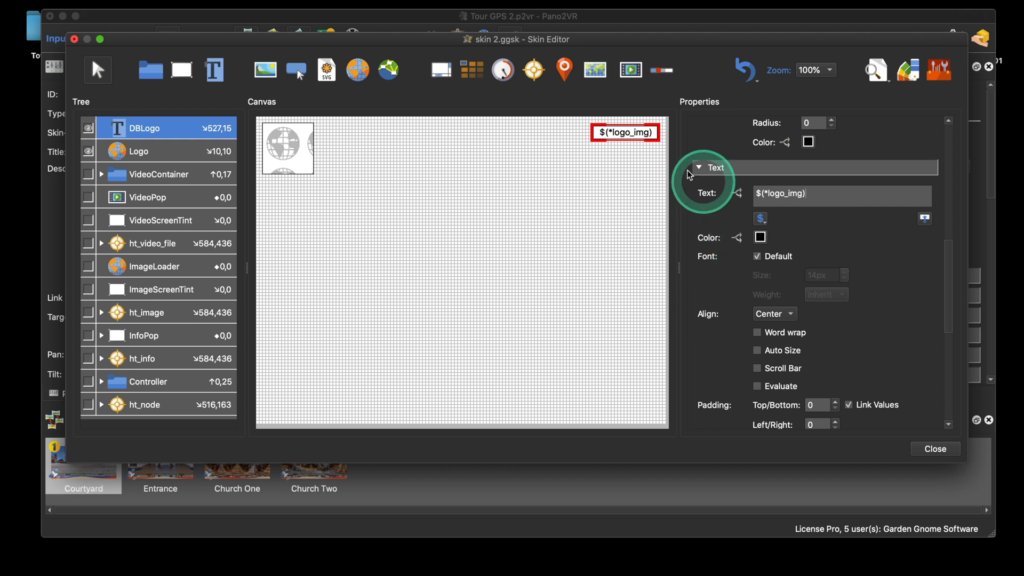
Copy the $(*logo_img) placeholder from DBLogo and append it to Logo's External URL, making it assets/$(*logo_img)
drag(813, 193, 755, 193)
right_click(792, 200)
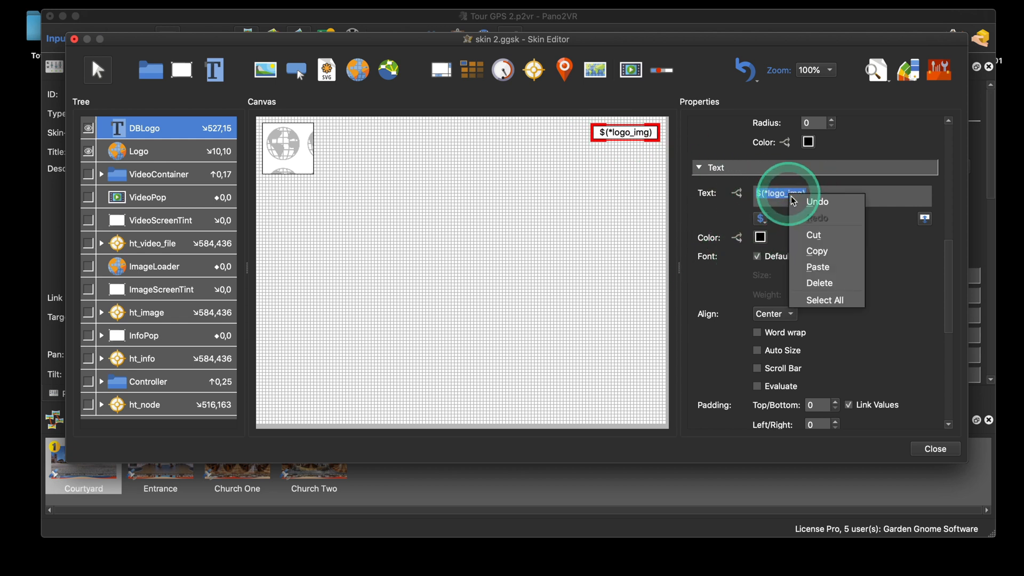
click(817, 251)
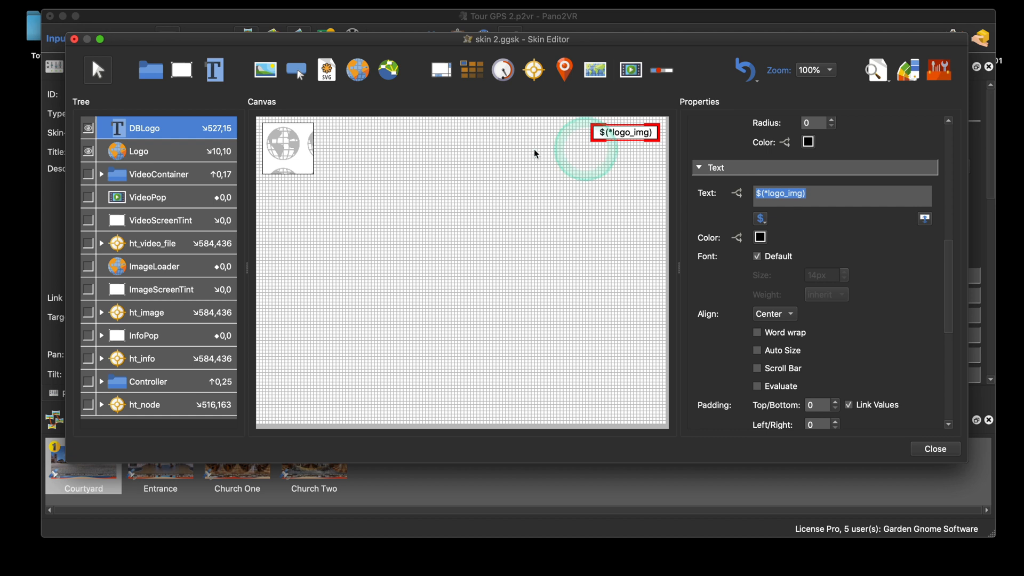
click(296, 150)
scroll(857, 322, down, 5)
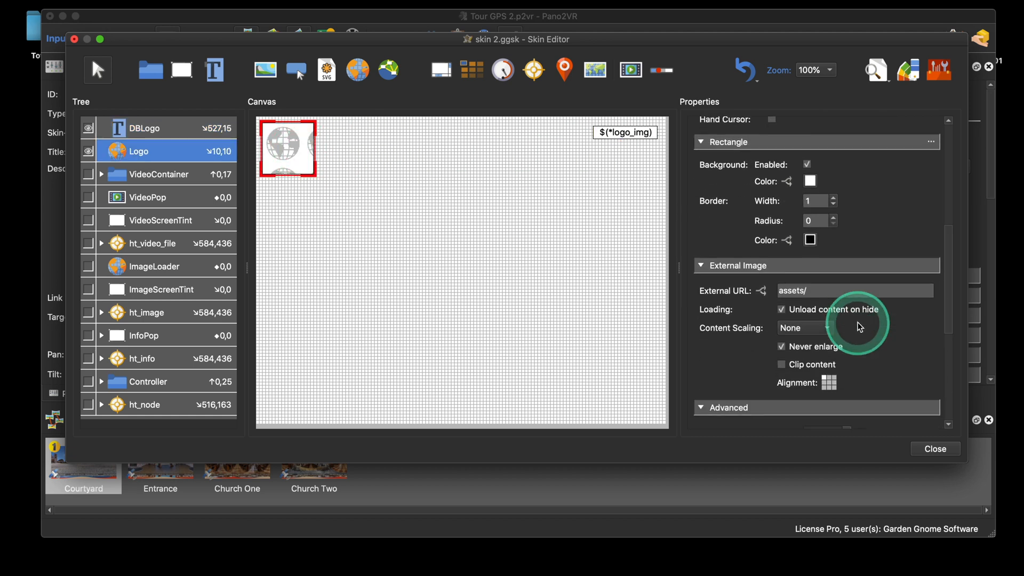
click(824, 265)
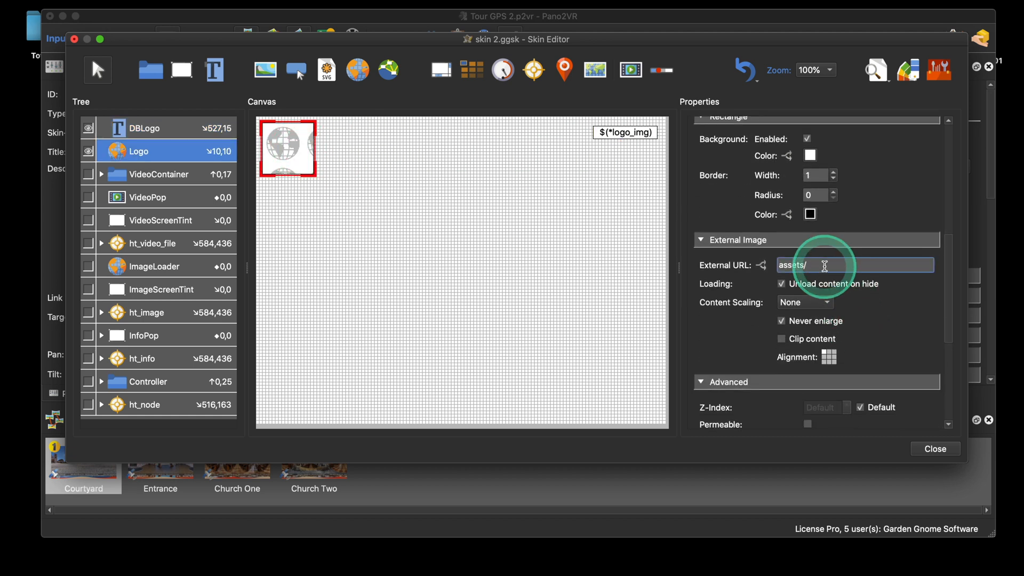
key(super+v)
click(907, 323)
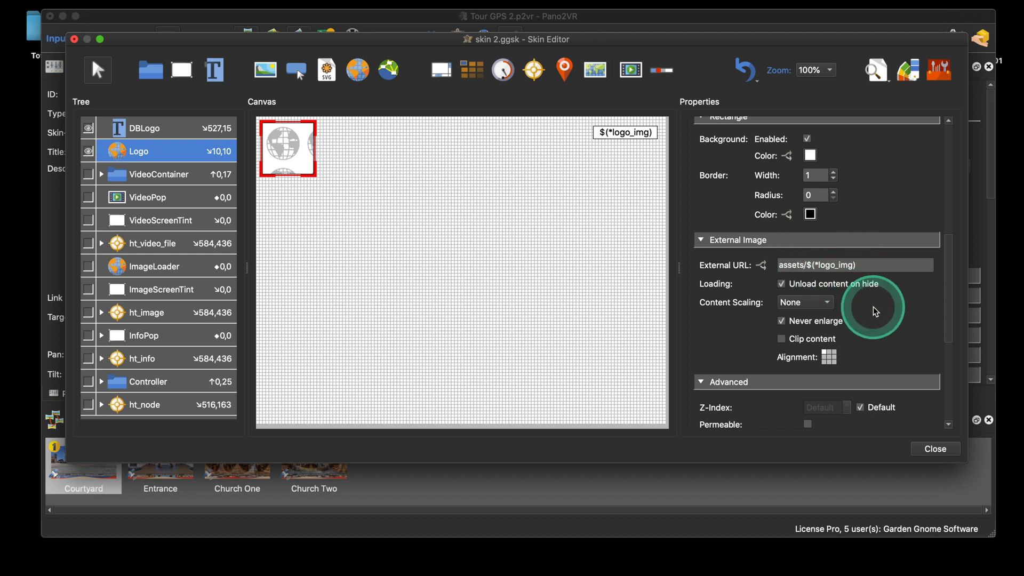
Save the skin changes and generate the output to check the logo area and DBLogo text box in the tour
click(932, 449)
click(597, 262)
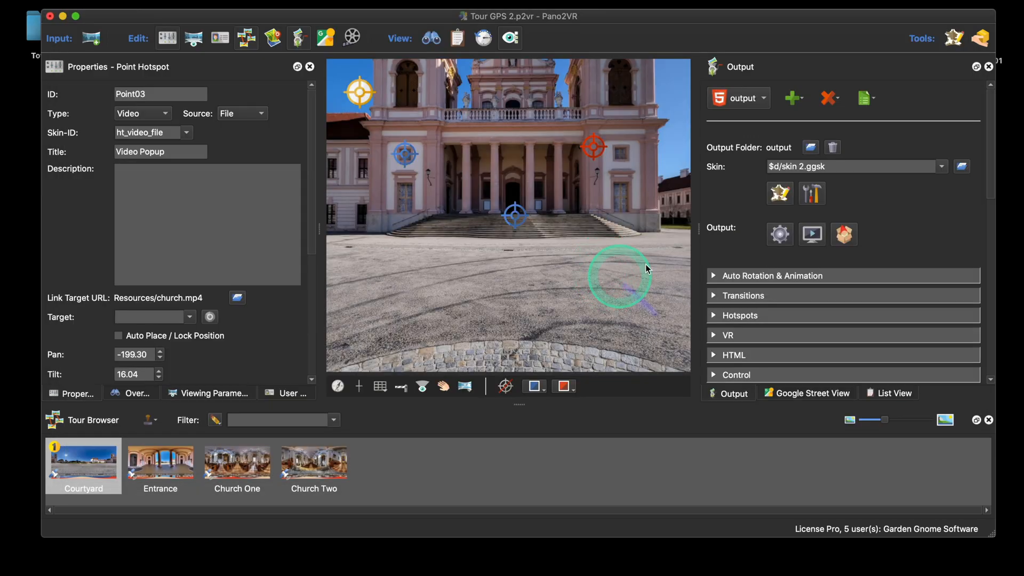
click(780, 233)
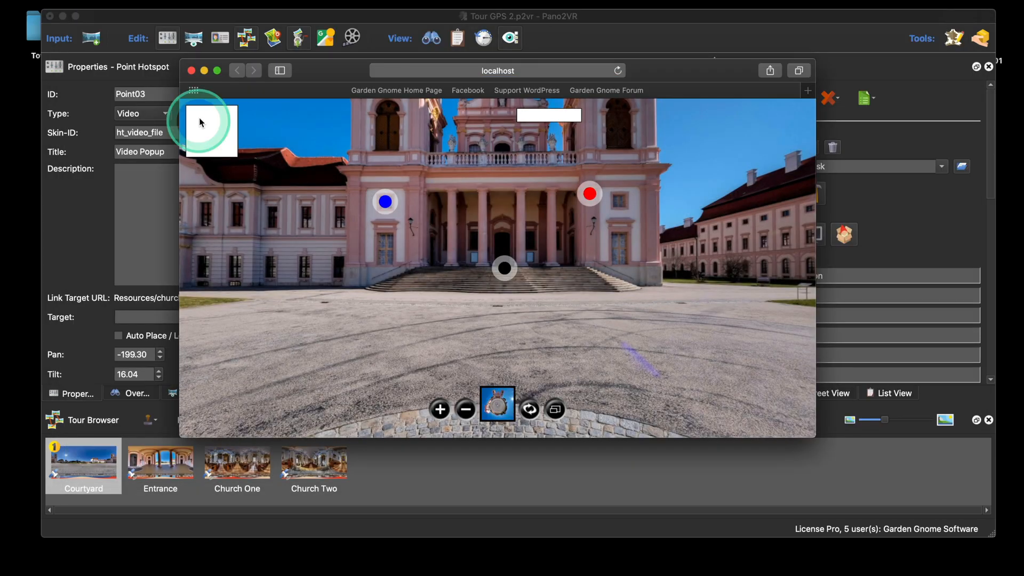
click(191, 71)
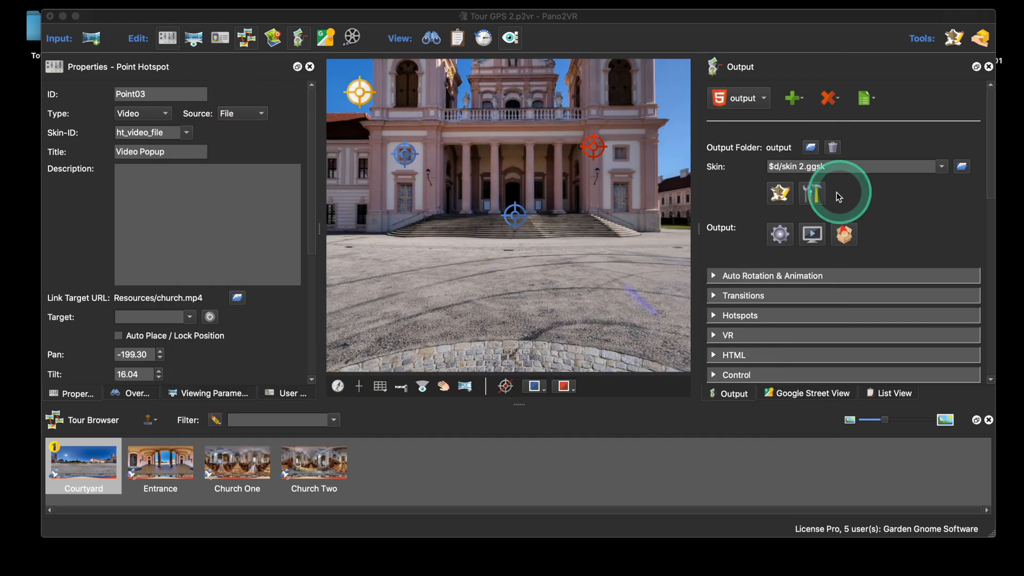
Set the skin's Enter Logo parameter to logo1.png and regenerate the output to preview that logo
click(813, 193)
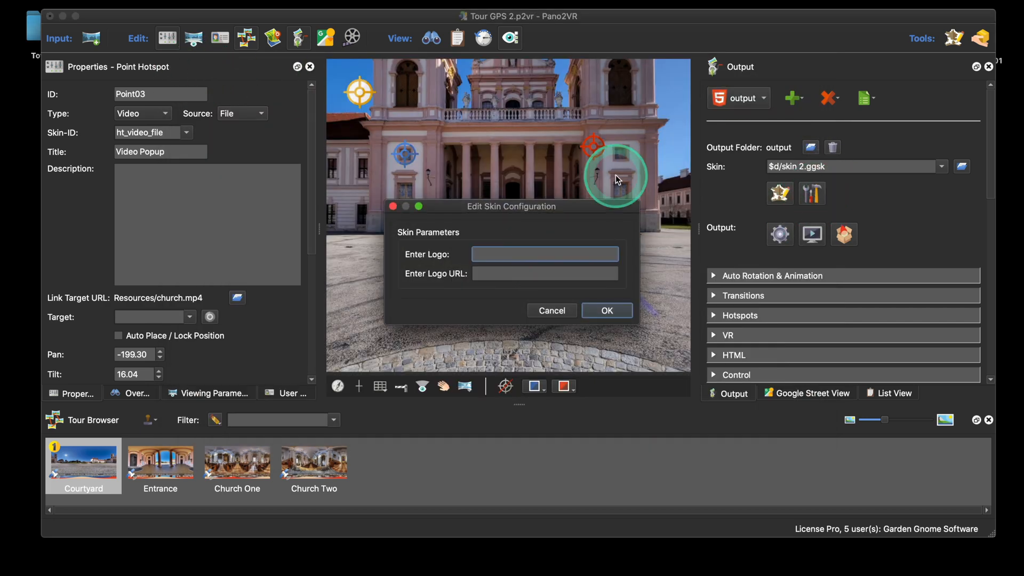
text(log)
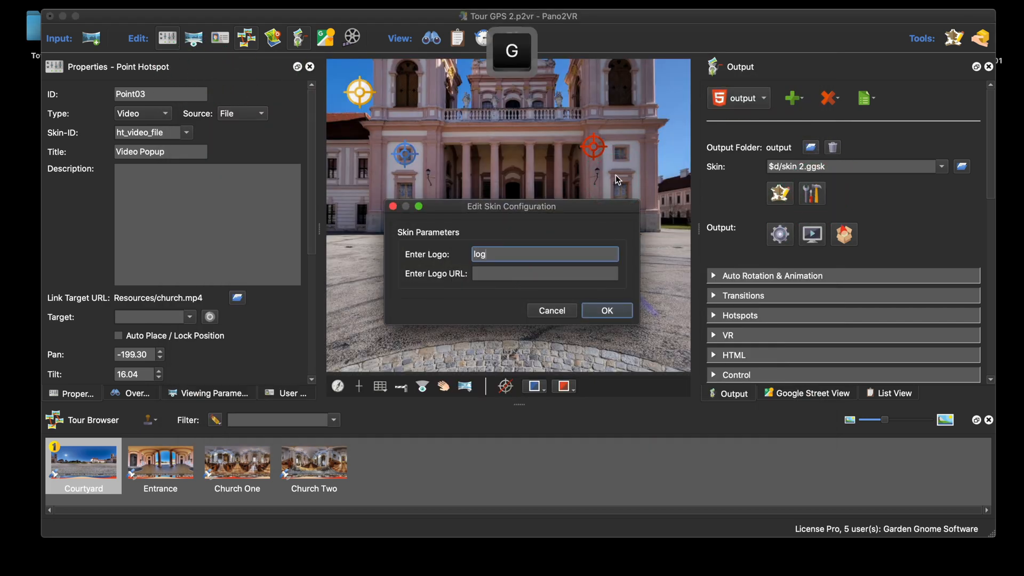
text(o)
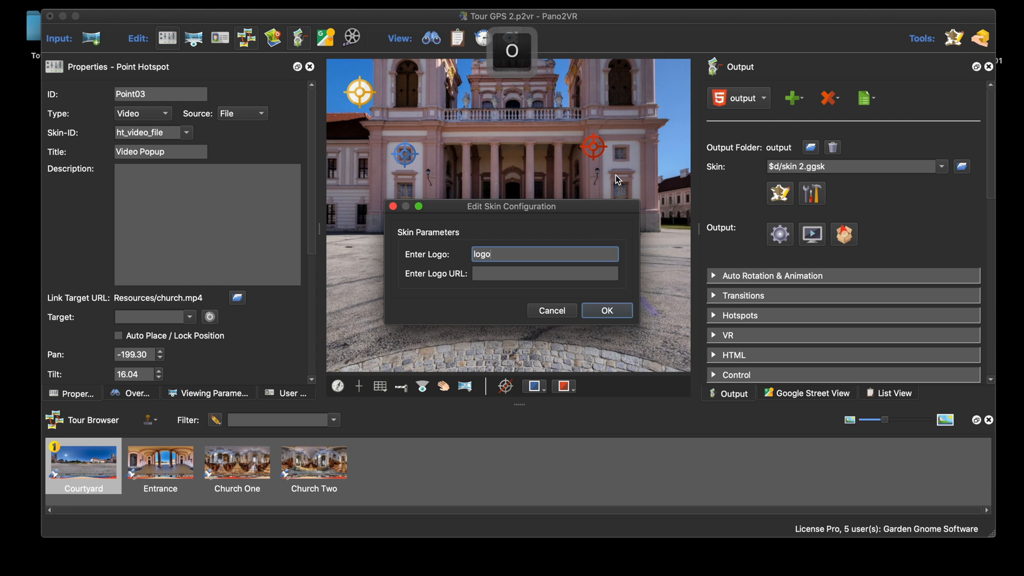
text(1.png)
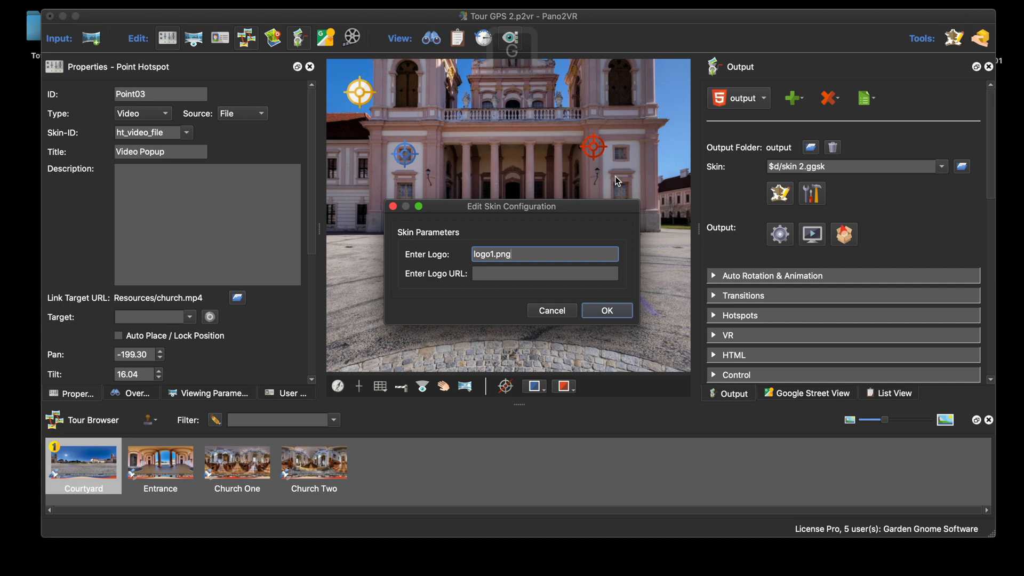
click(619, 311)
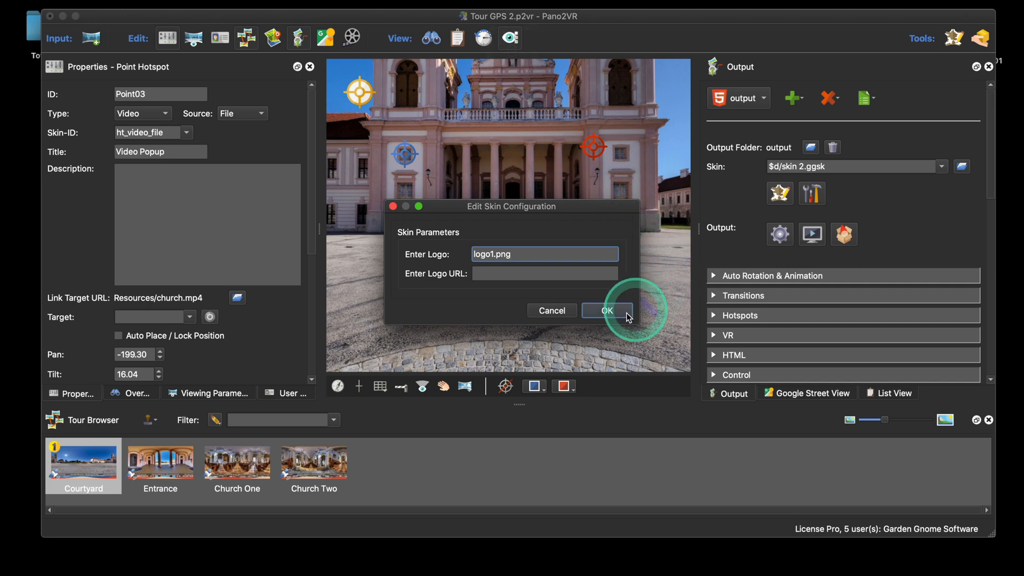
click(778, 243)
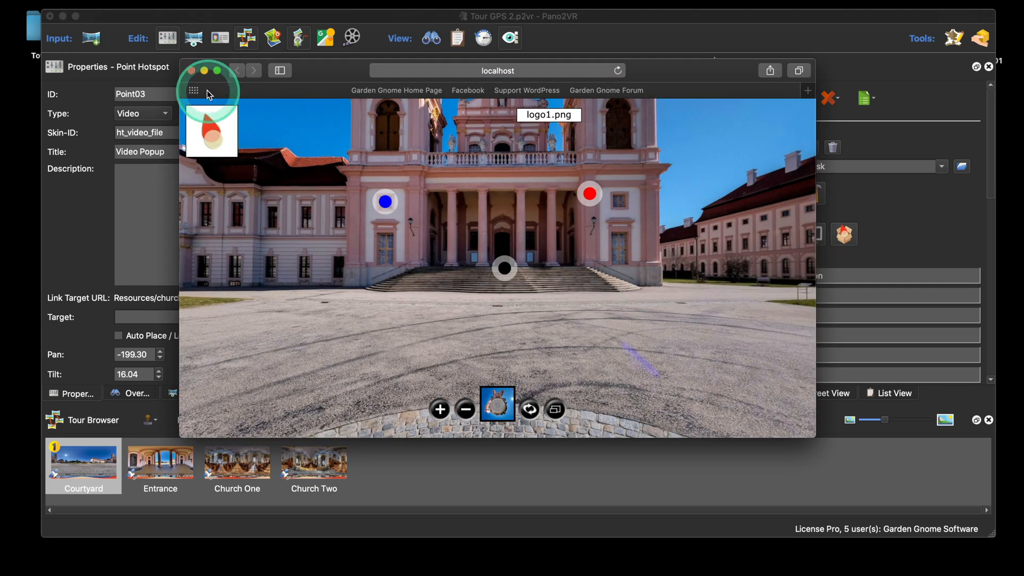
click(191, 71)
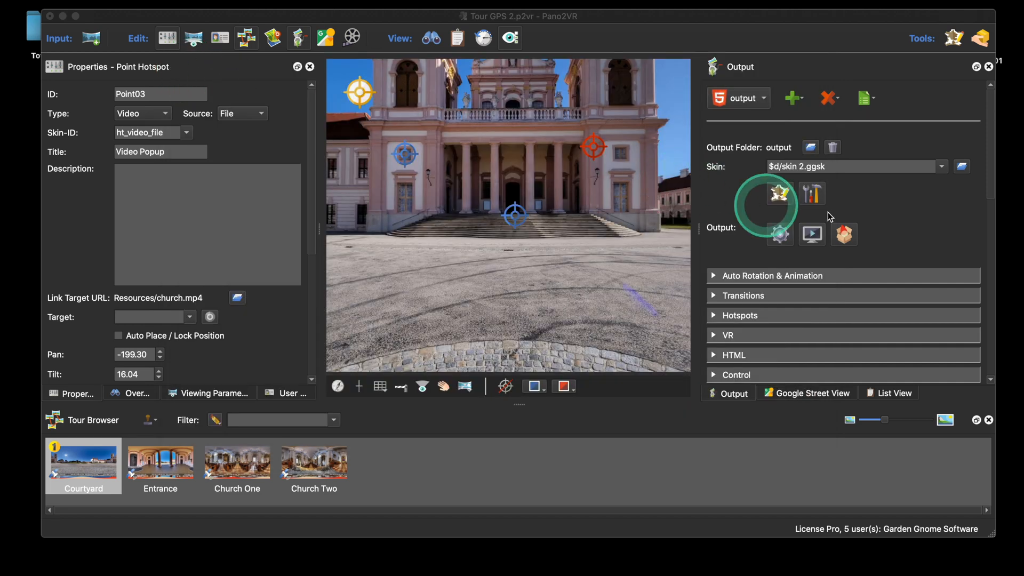
Change the skin's Enter Logo parameter to logo2.png and preview the tour with that logo
click(812, 193)
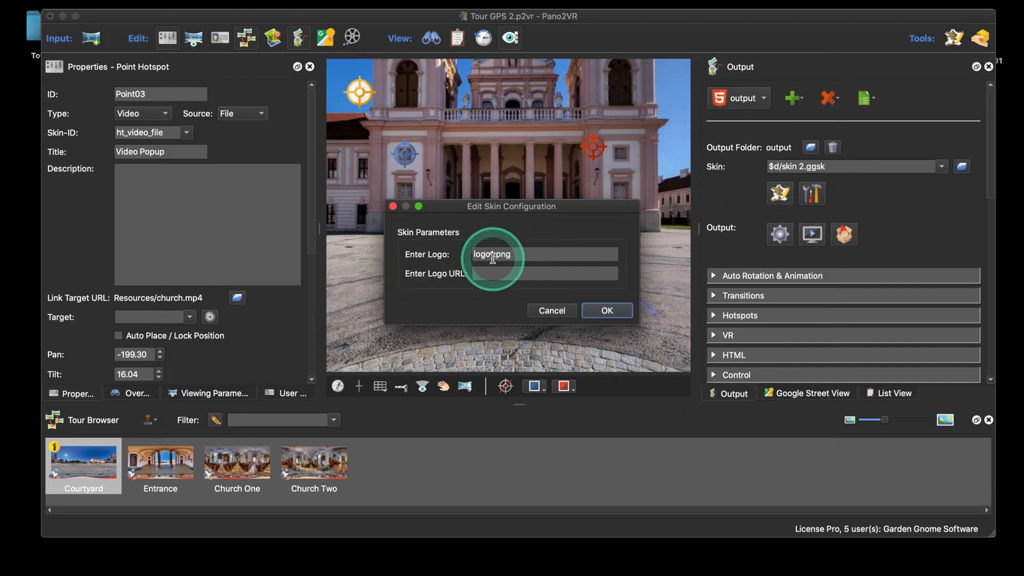
drag(494, 255, 489, 254)
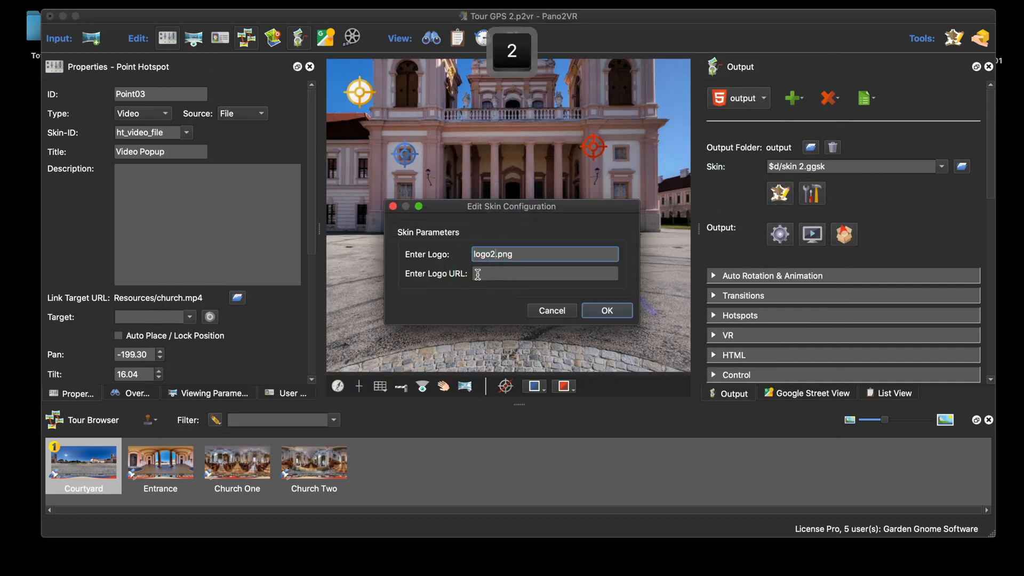
click(607, 311)
click(814, 234)
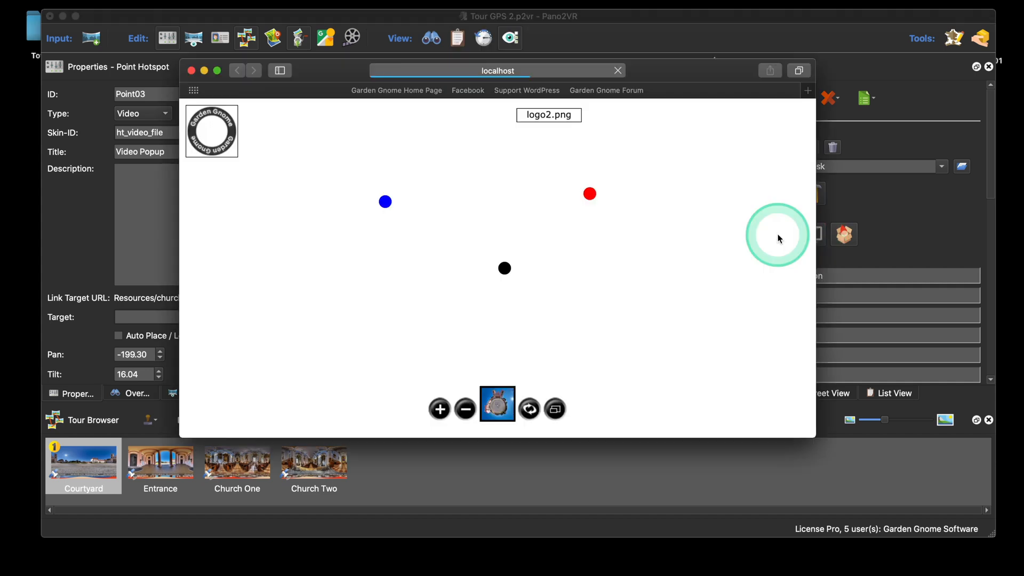
click(218, 169)
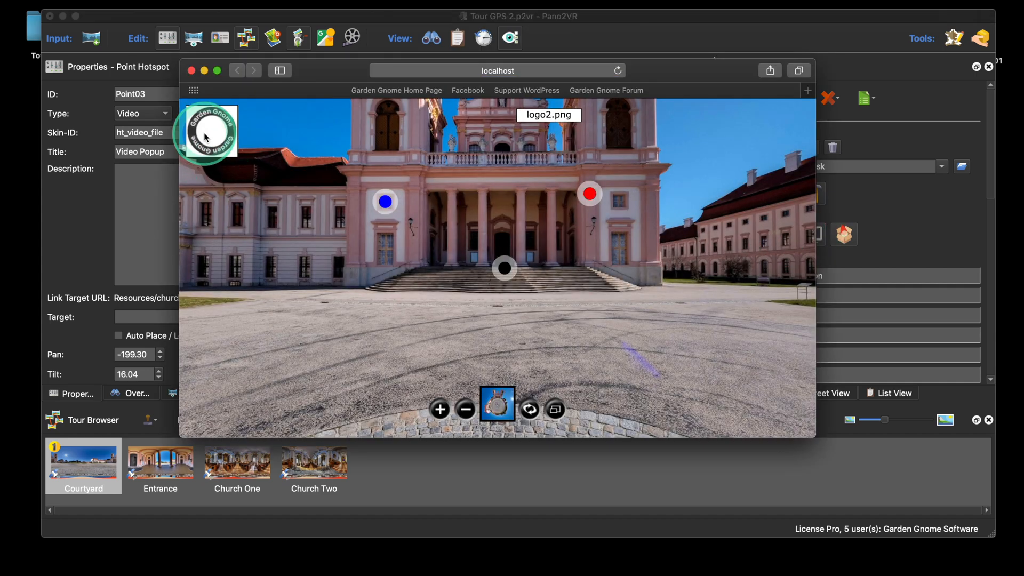
click(190, 71)
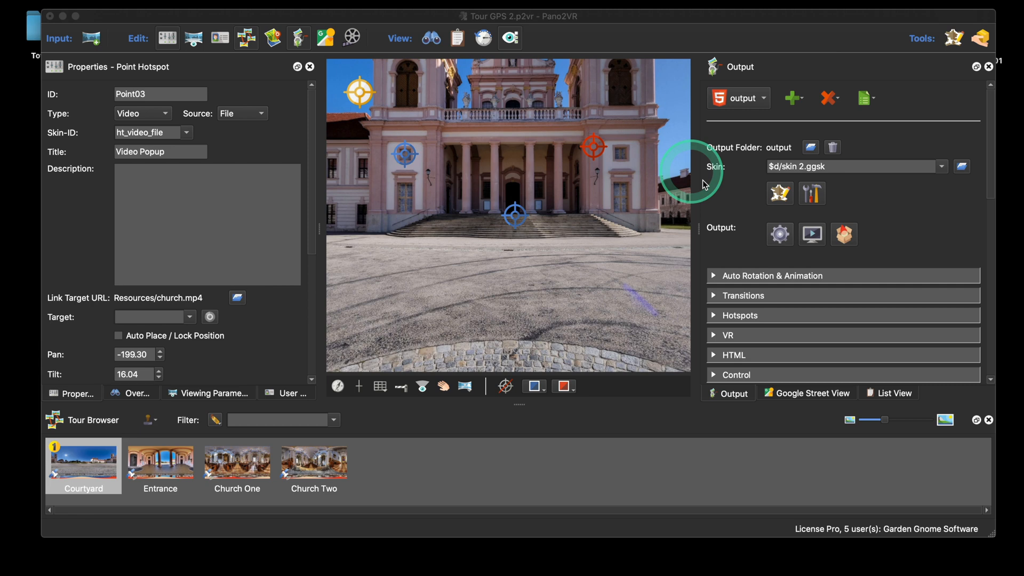
Reopen skin 2.ggsk for editing, disable the Logo element's background and set its border width to 0
click(780, 193)
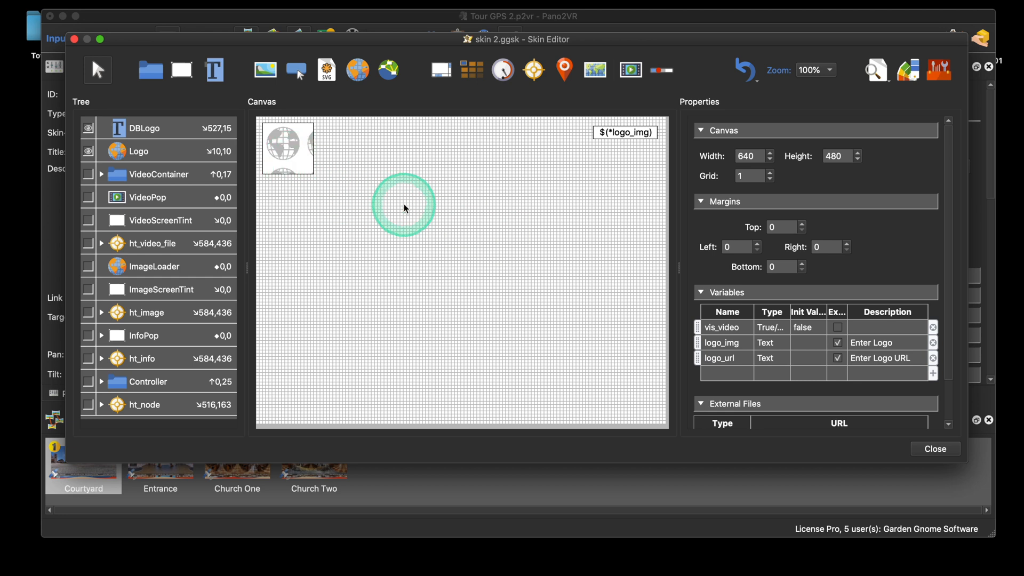
click(284, 149)
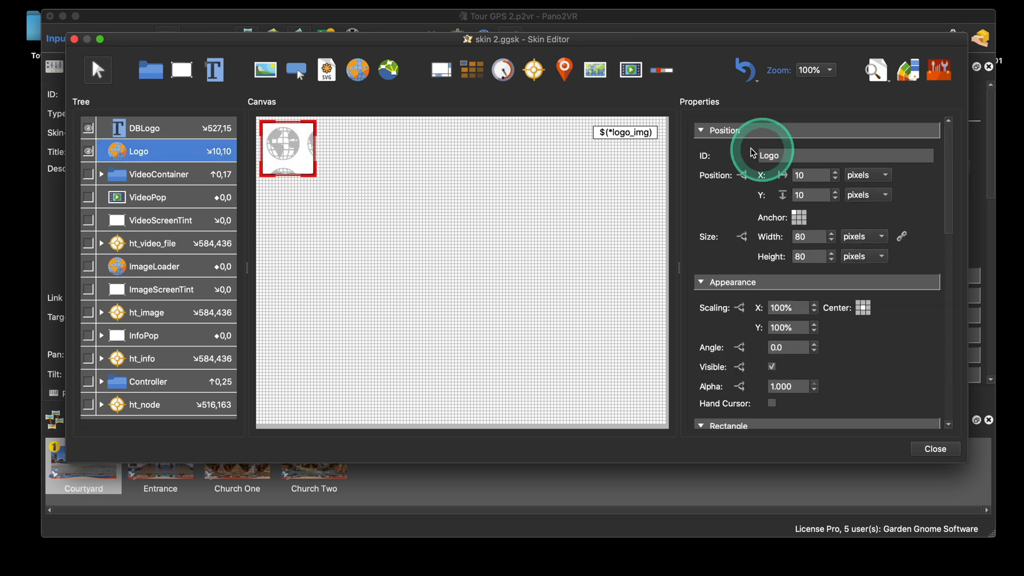
scroll(897, 300, down, 8)
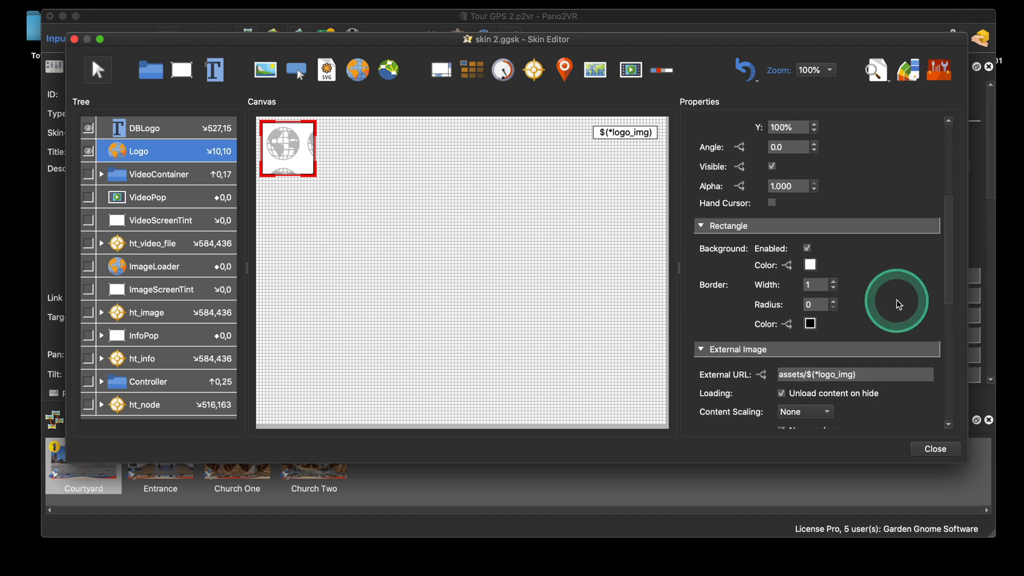
scroll(897, 300, down, 1)
click(808, 236)
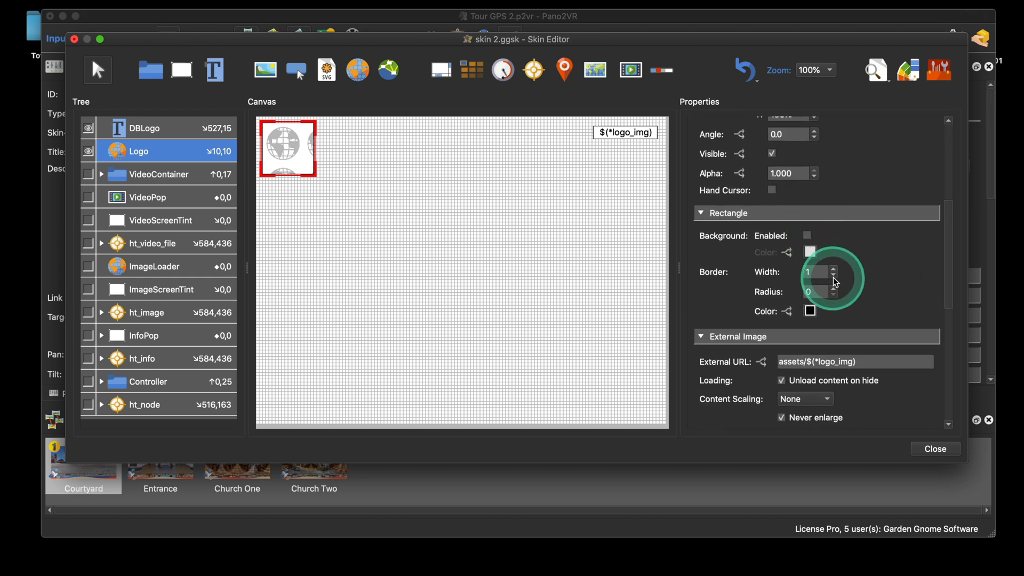
click(836, 283)
Save the skin and regenerate the output to preview the Logo without its background and border
scroll(893, 261, down, 6)
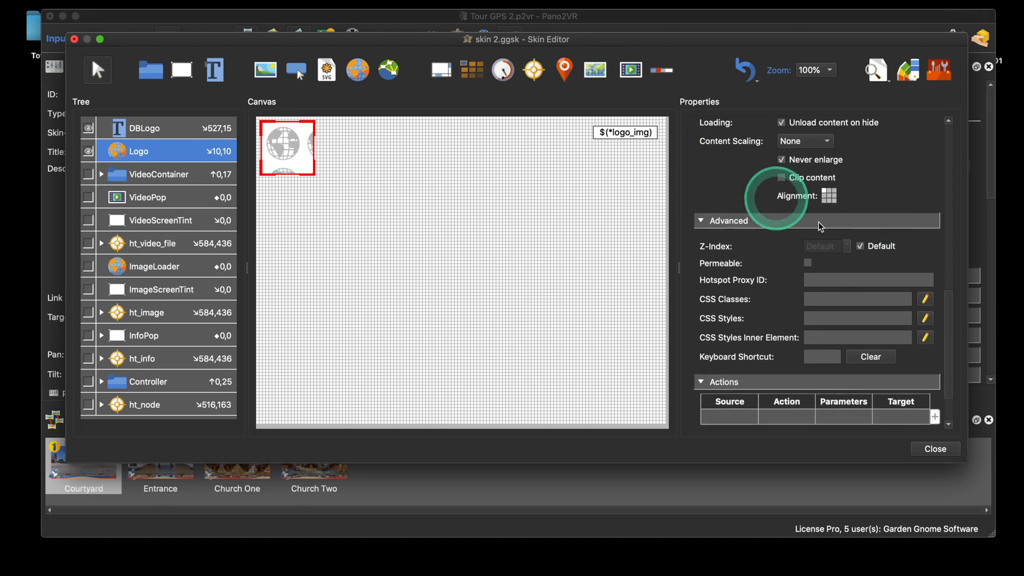
scroll(925, 208, down, 2)
scroll(925, 208, up, 8)
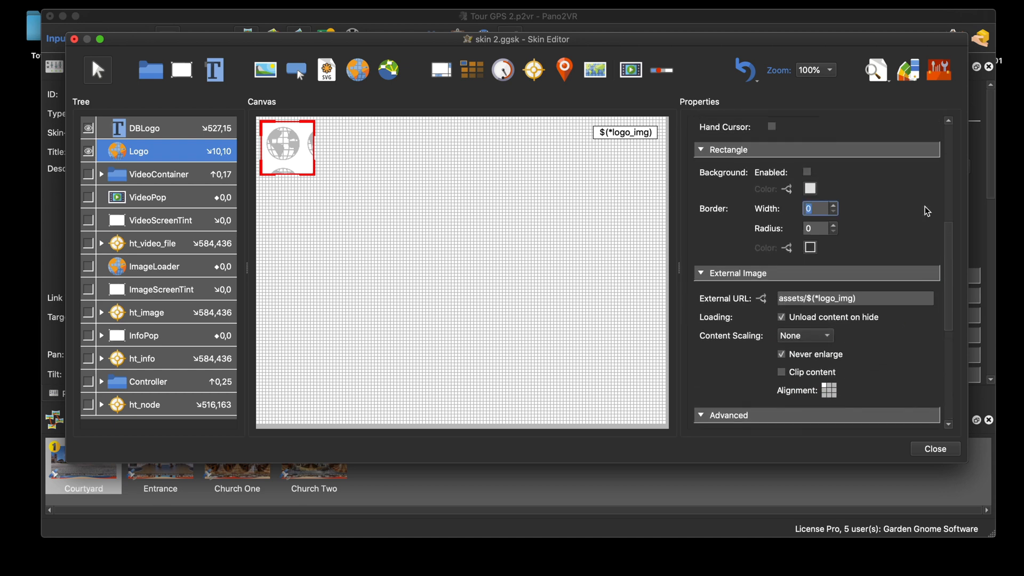
scroll(924, 206, up, 3)
click(918, 448)
click(611, 264)
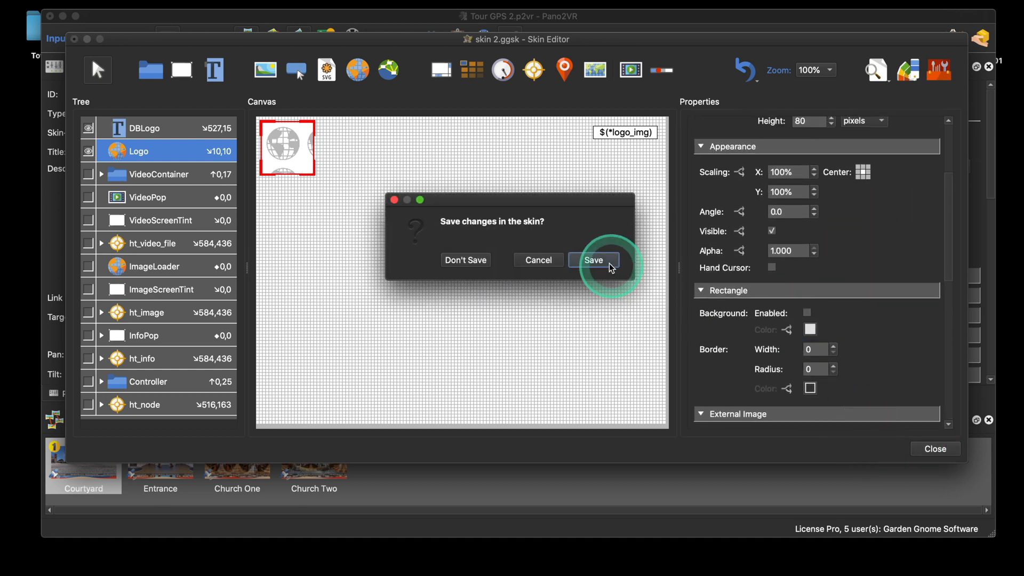
click(772, 235)
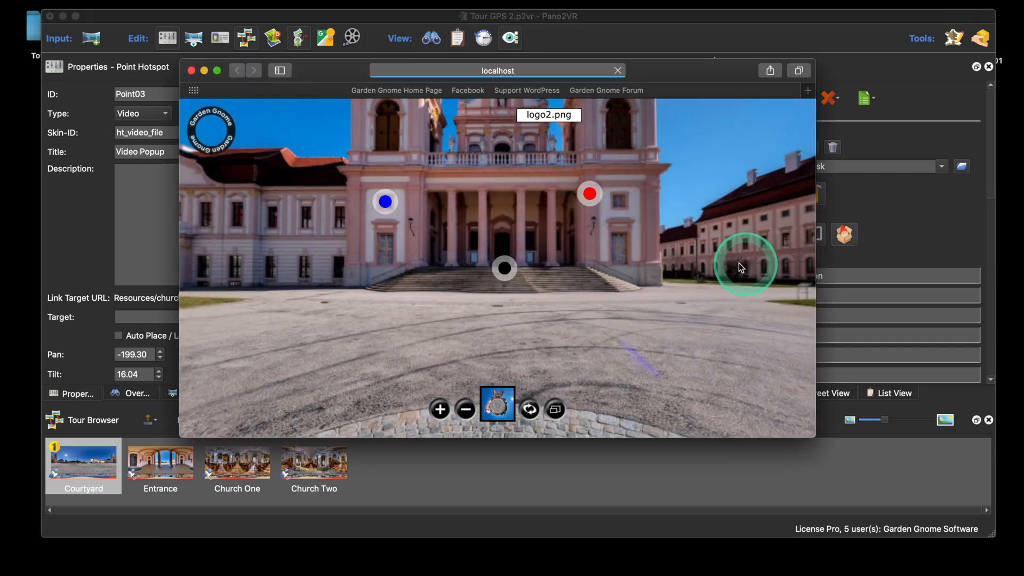
click(192, 71)
Reopen skin 2.ggsk for editing and enable the hand cursor for the Logo element
click(786, 198)
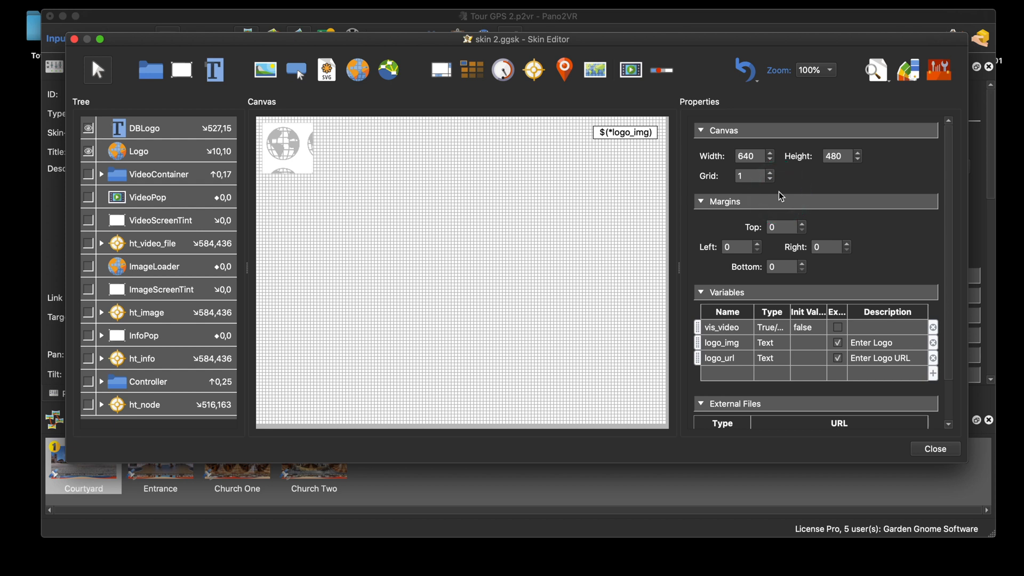
click(285, 143)
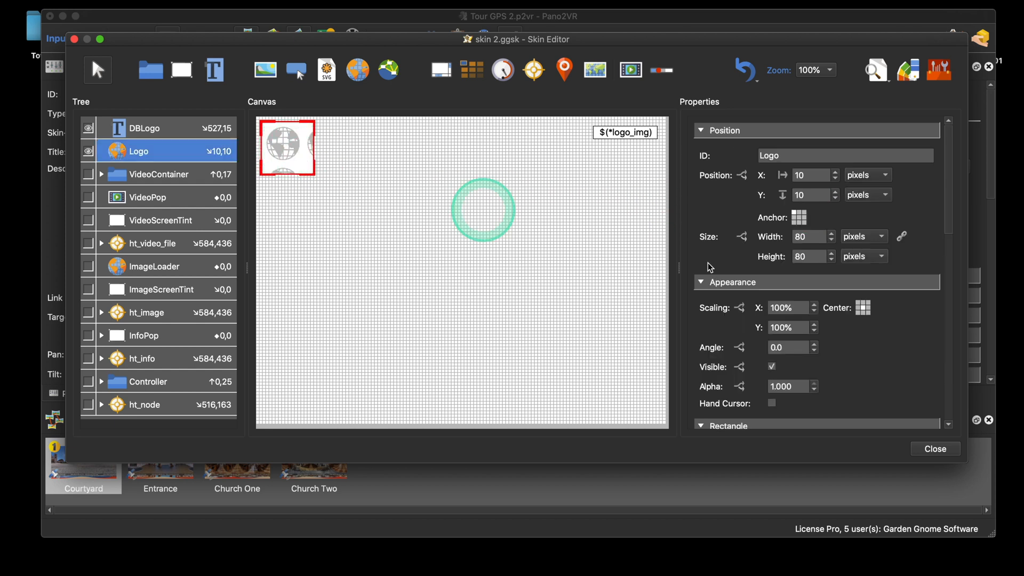
click(892, 332)
scroll(892, 332, down, 3)
click(770, 304)
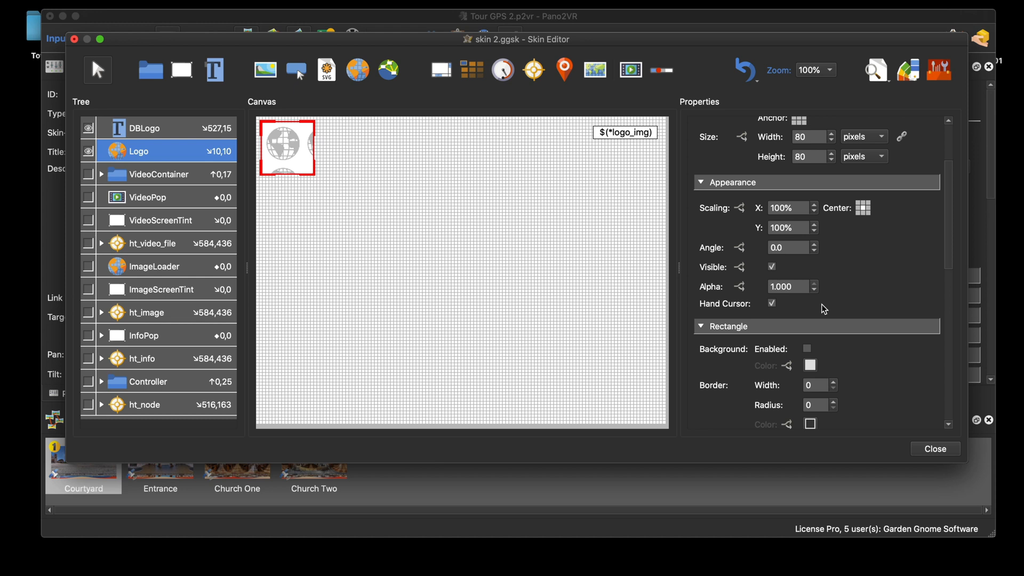
click(442, 226)
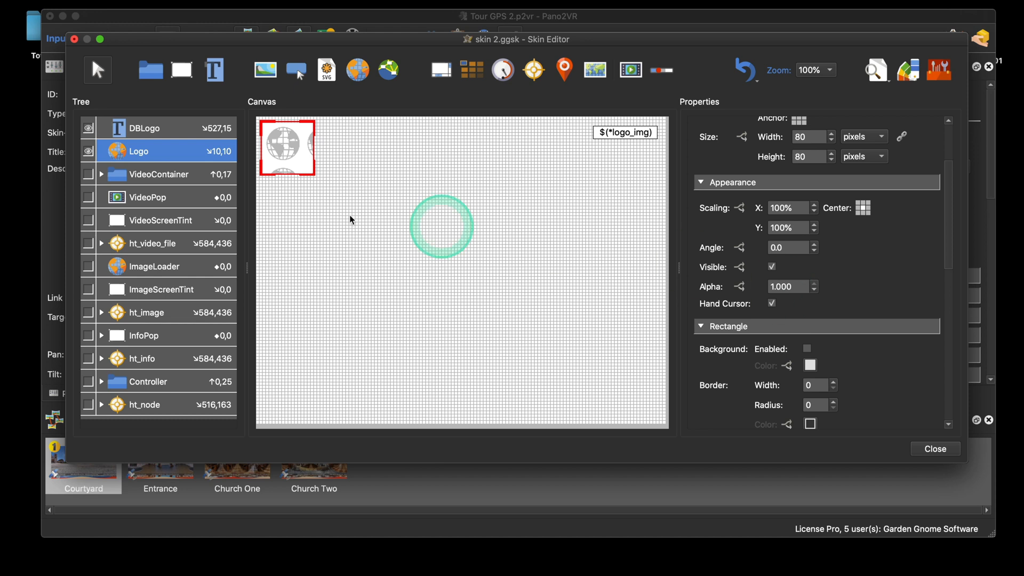
click(288, 162)
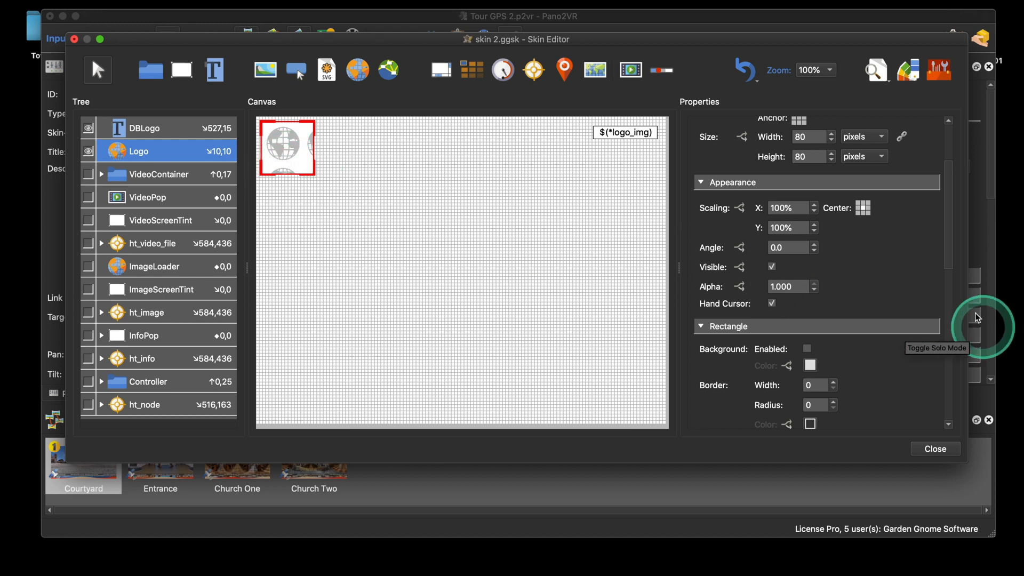
scroll(905, 269, down, 10)
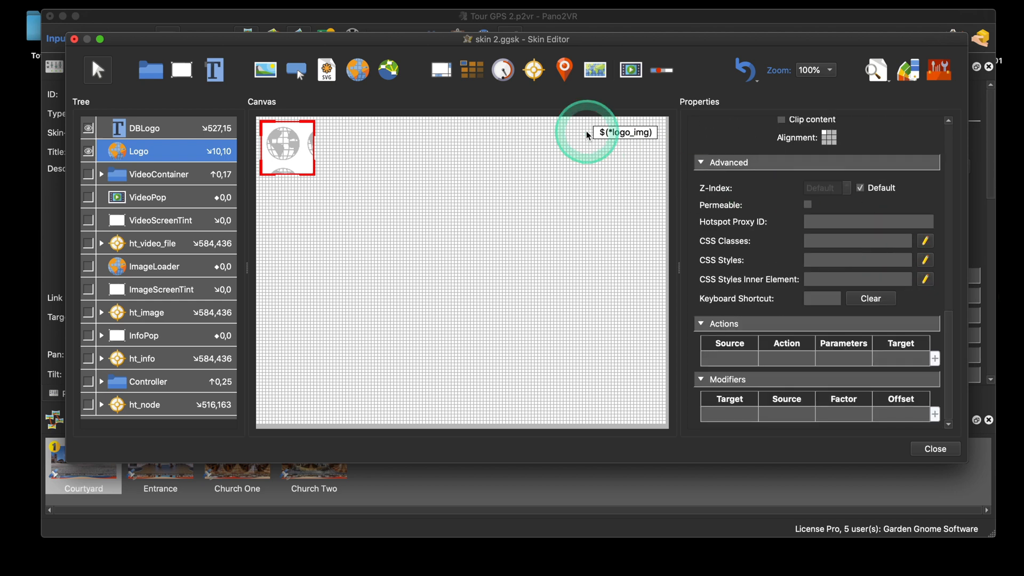
Add a text box below DBLogo, about 198 by 20 pixels, at about X 426, Y 46 pixels
click(218, 74)
click(587, 149)
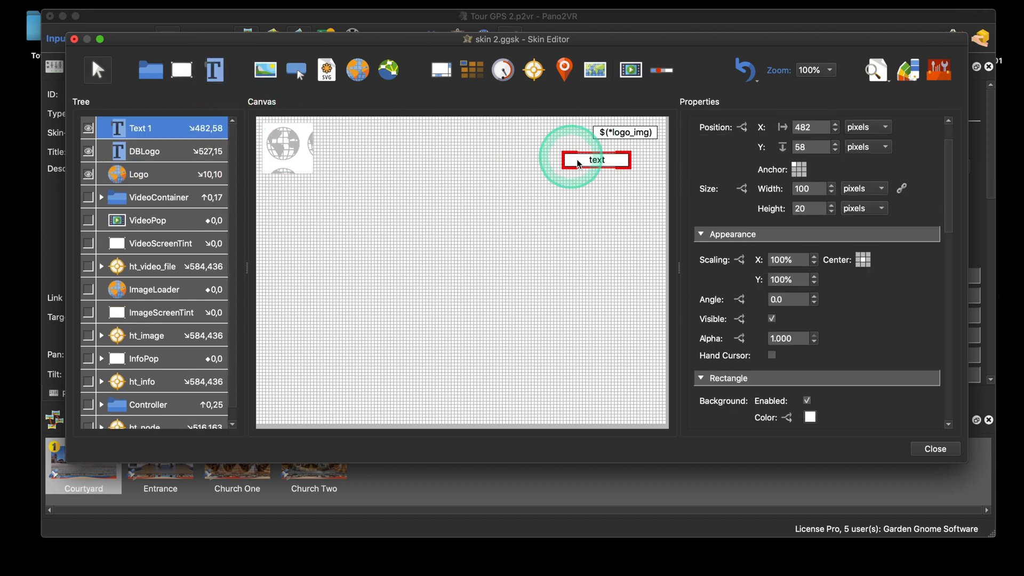
drag(609, 158, 527, 152)
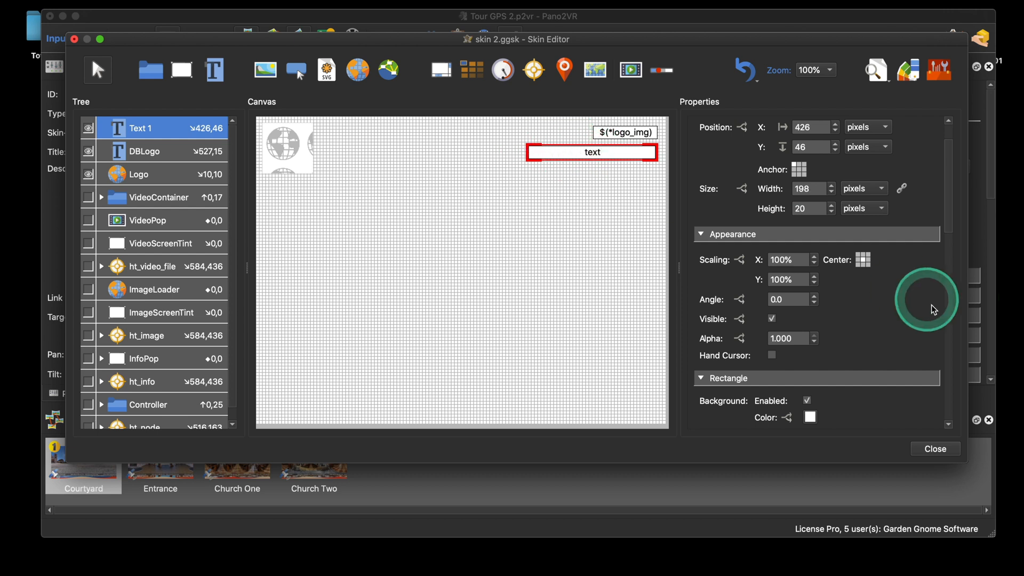
Replace the new text box's default text with the logo_url variable placeholder $(*logo_url)
scroll(908, 304, down, 5)
scroll(909, 309, down, 3)
double_click(848, 183)
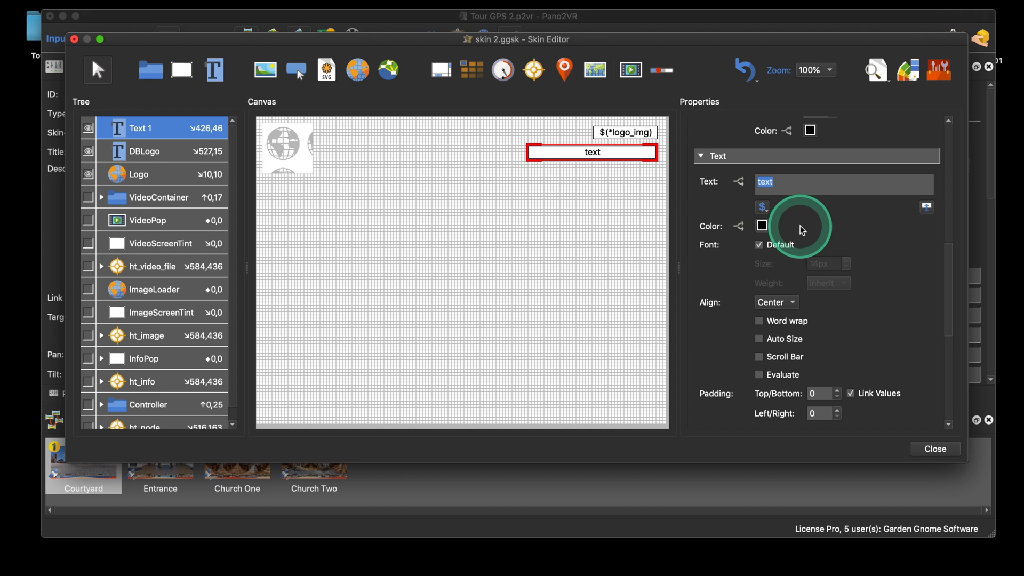
key(BackSpace)
click(762, 207)
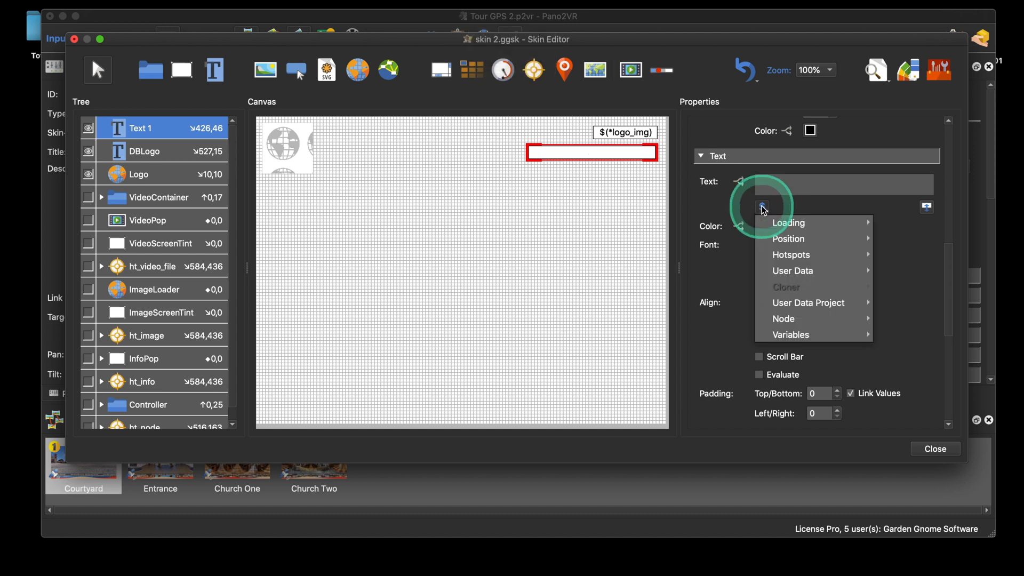
mouse_move(795, 331)
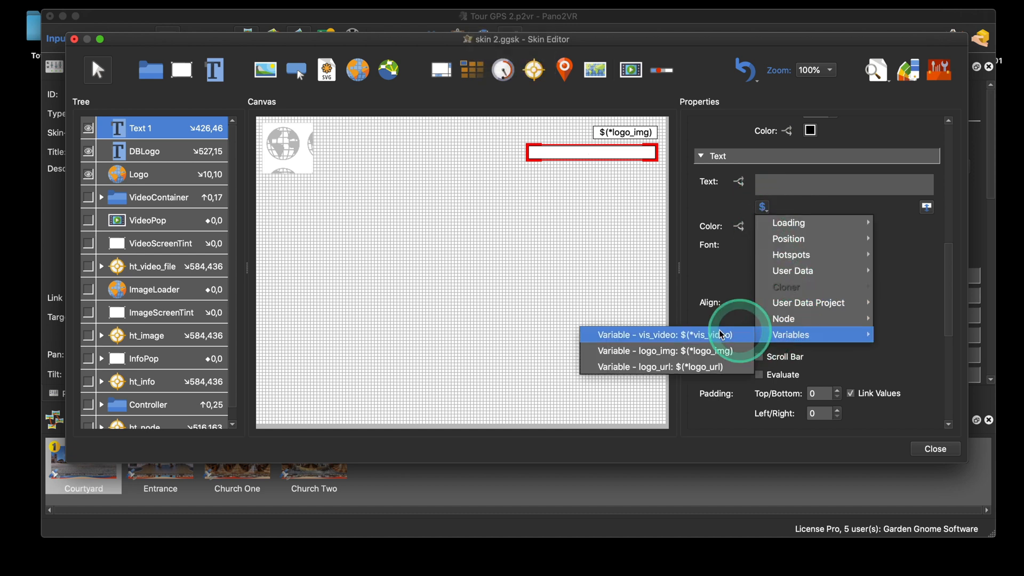
click(688, 367)
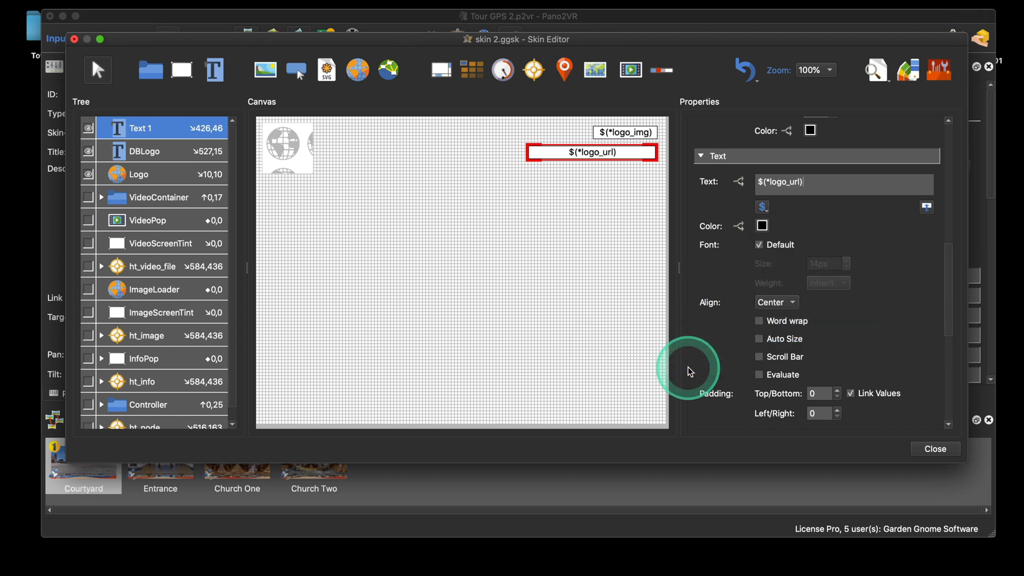
Save the skin changes, close the editor and preview the output with the new logo_url text box
click(614, 204)
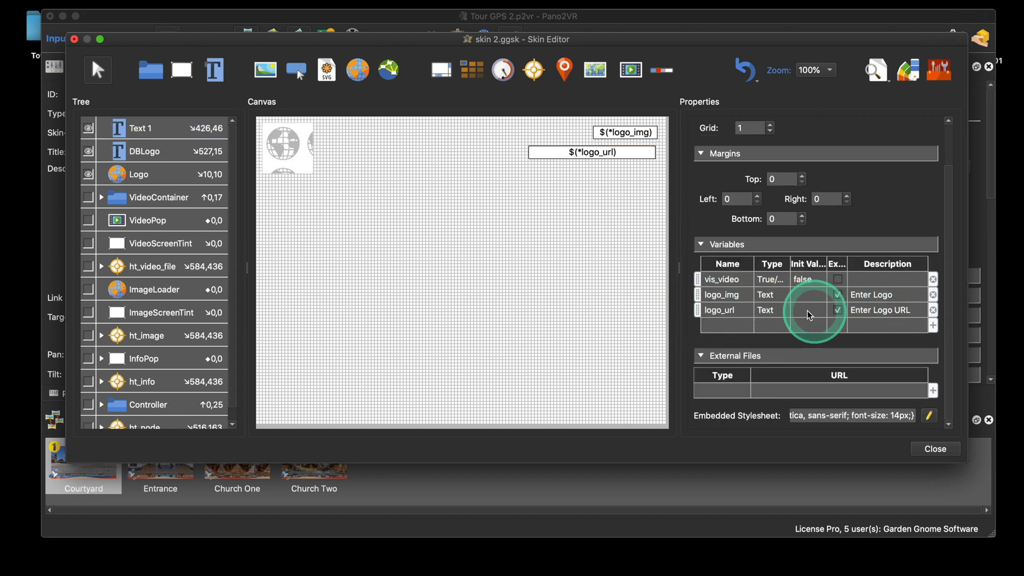
click(935, 448)
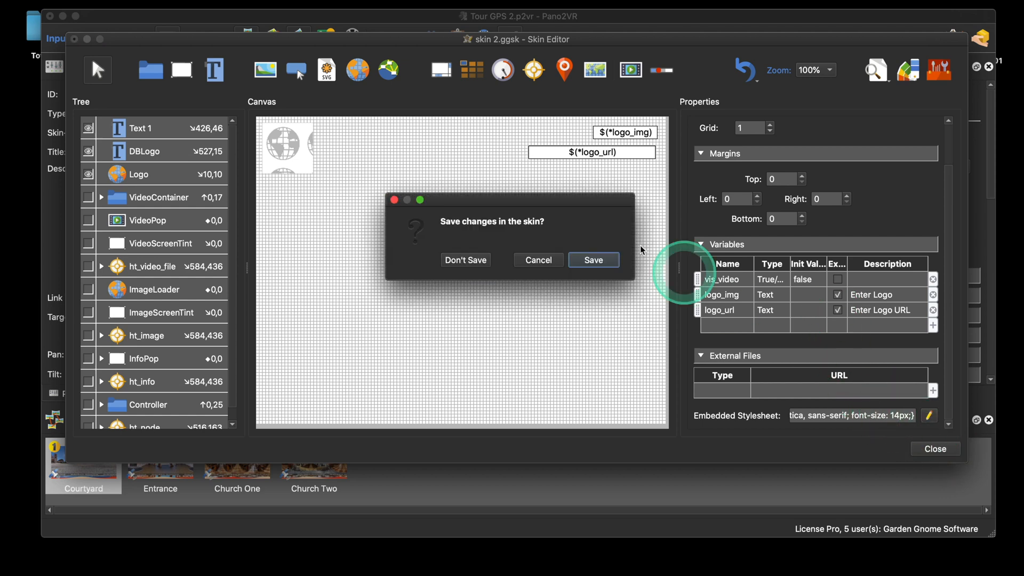
click(610, 256)
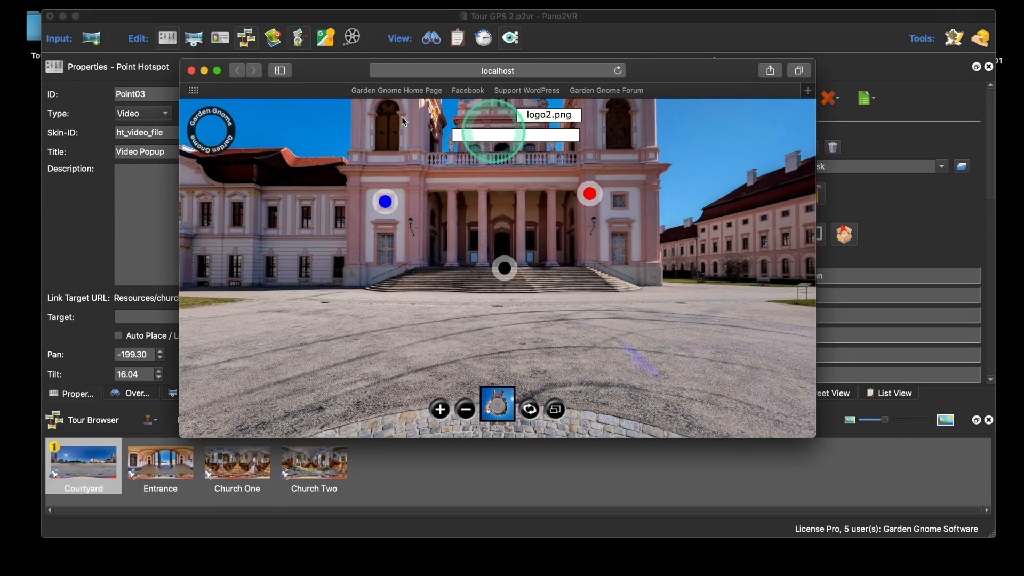
click(189, 71)
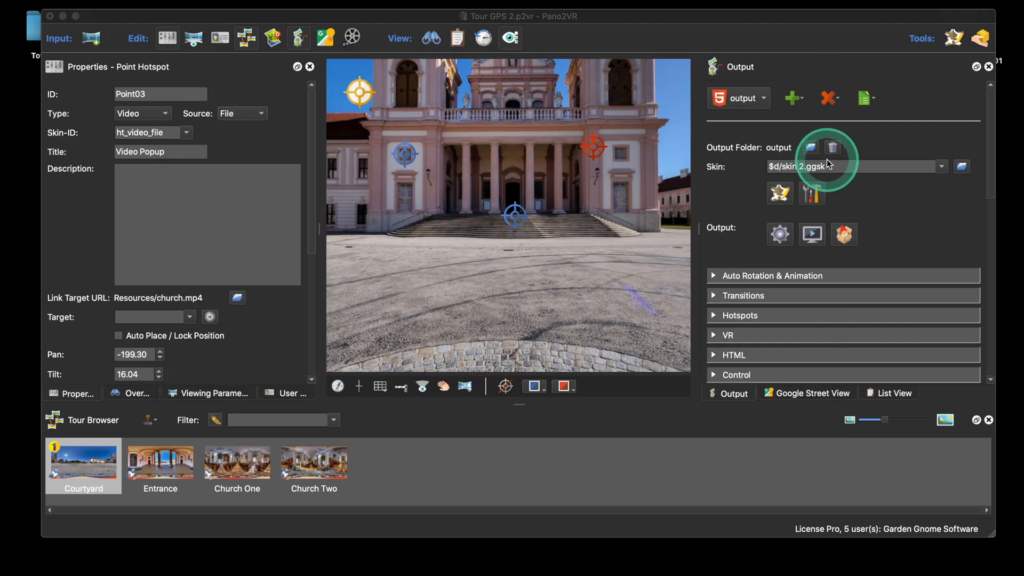
click(815, 199)
click(520, 273)
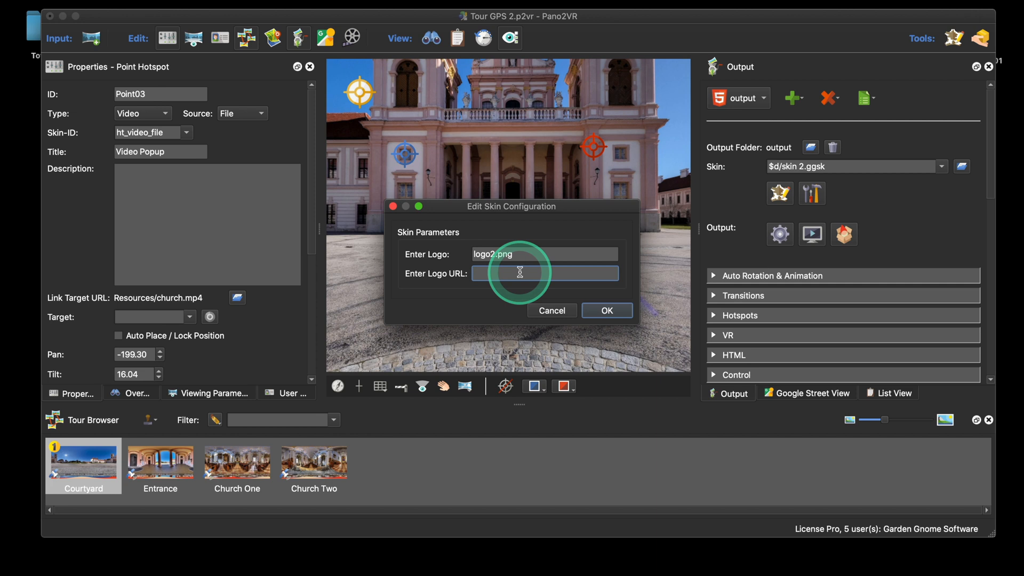
text(https)
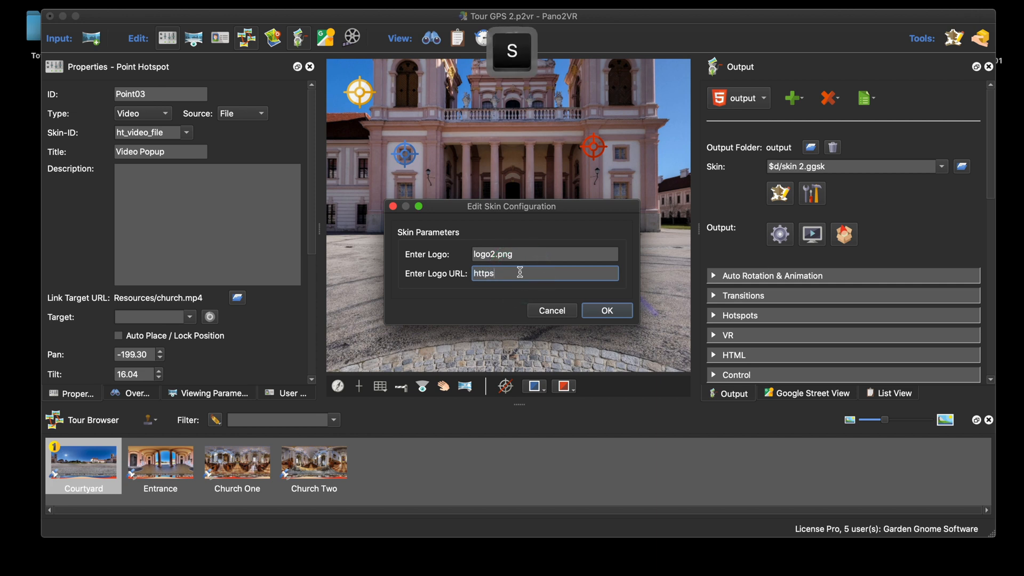
click(520, 273)
text(://ggnome.com)
click(604, 312)
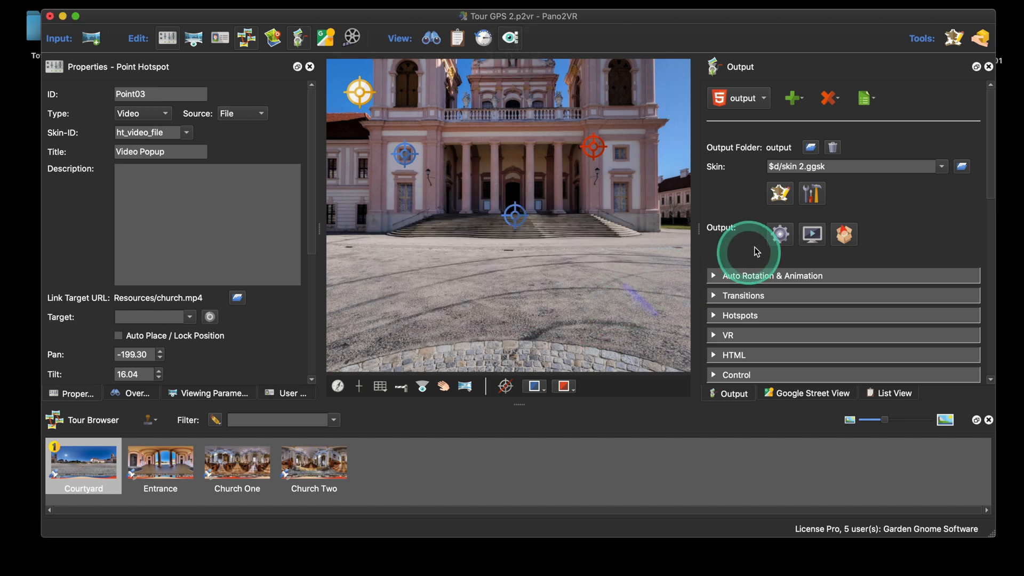
click(779, 235)
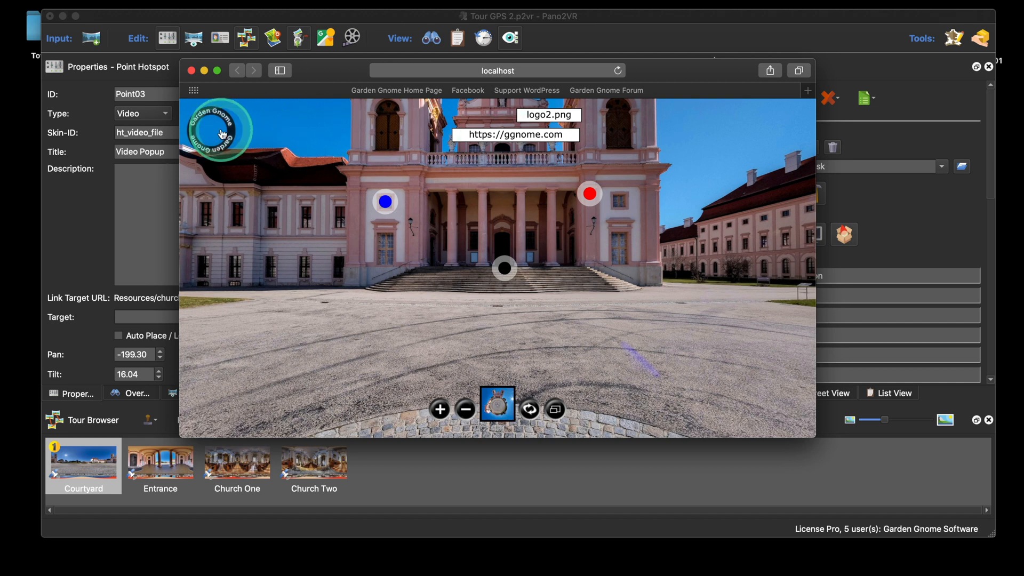
click(190, 70)
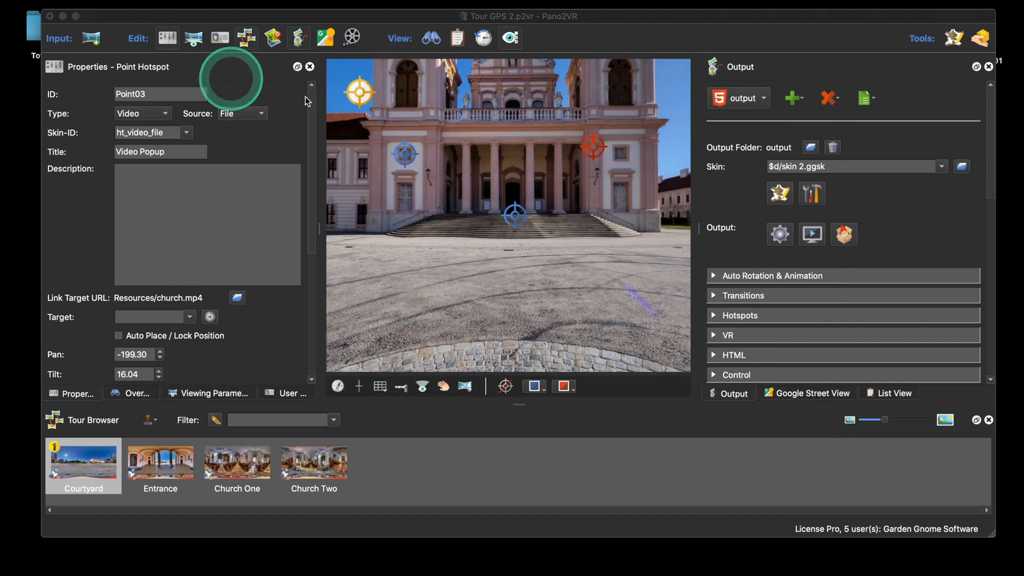
Reopen skin 2.ggsk for editing and copy the $(*logo_url) placeholder from the text box below DBLogo
click(793, 204)
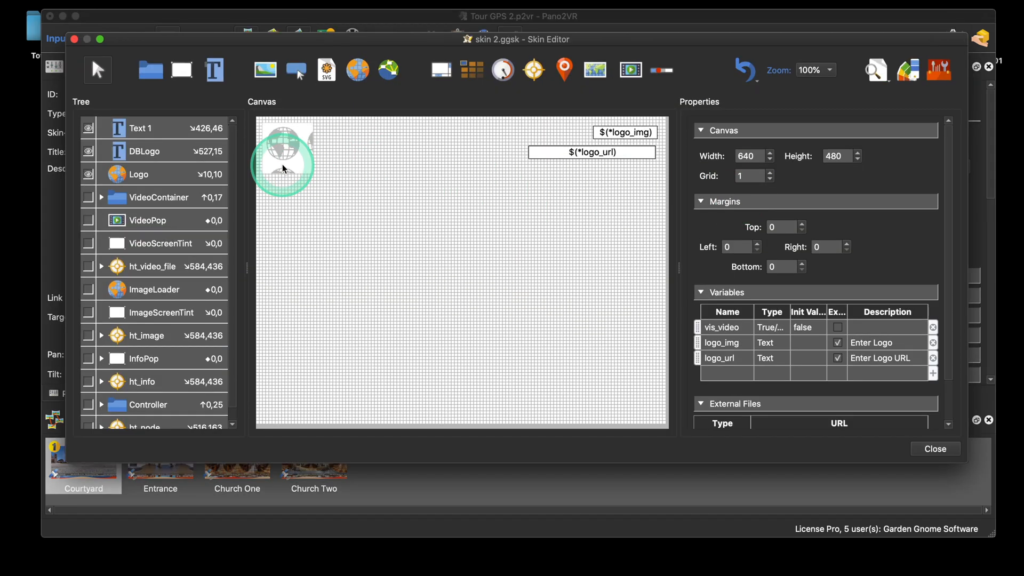
click(282, 164)
click(613, 153)
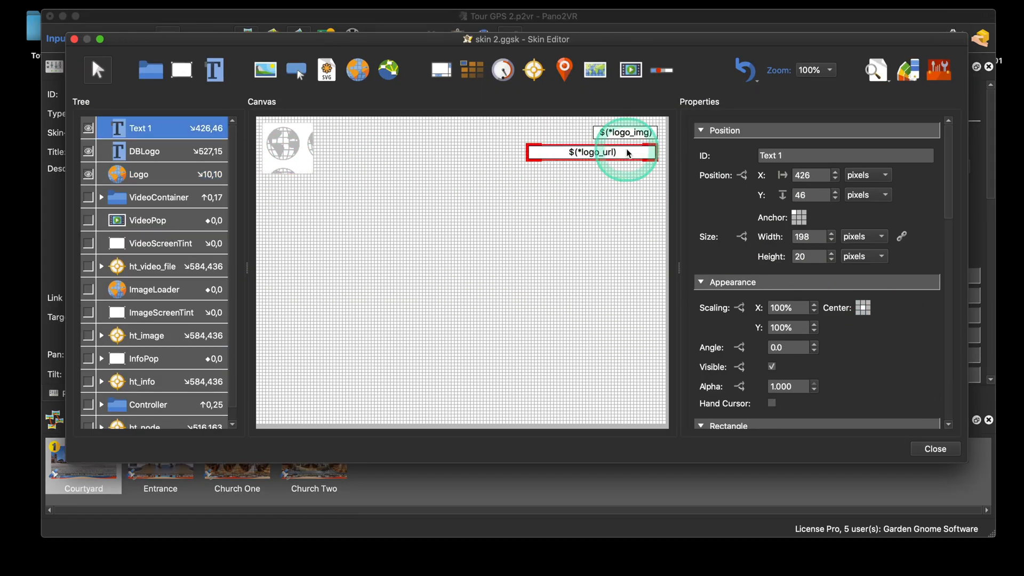
scroll(856, 331, down, 5)
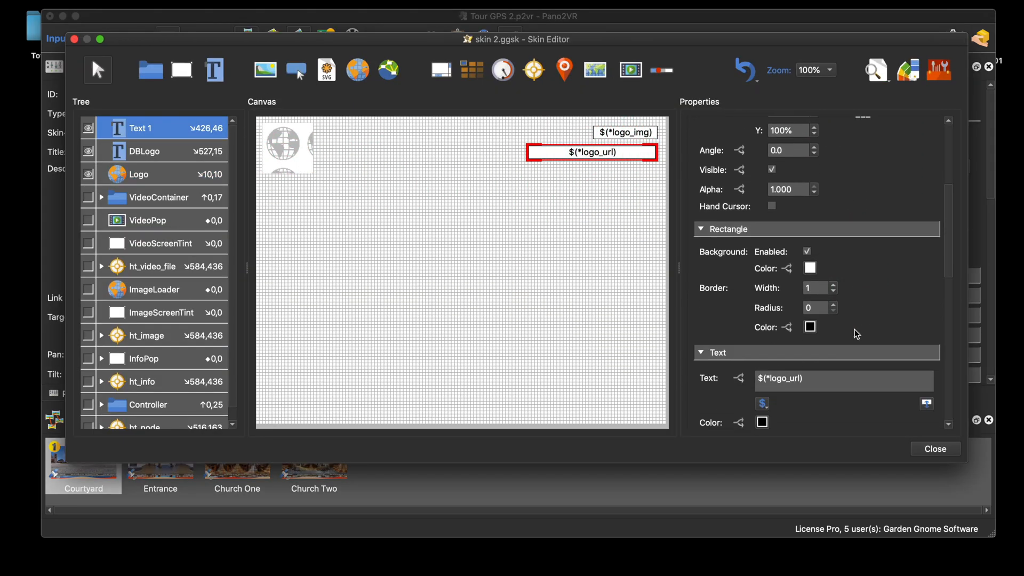
click(822, 365)
drag(804, 354, 756, 355)
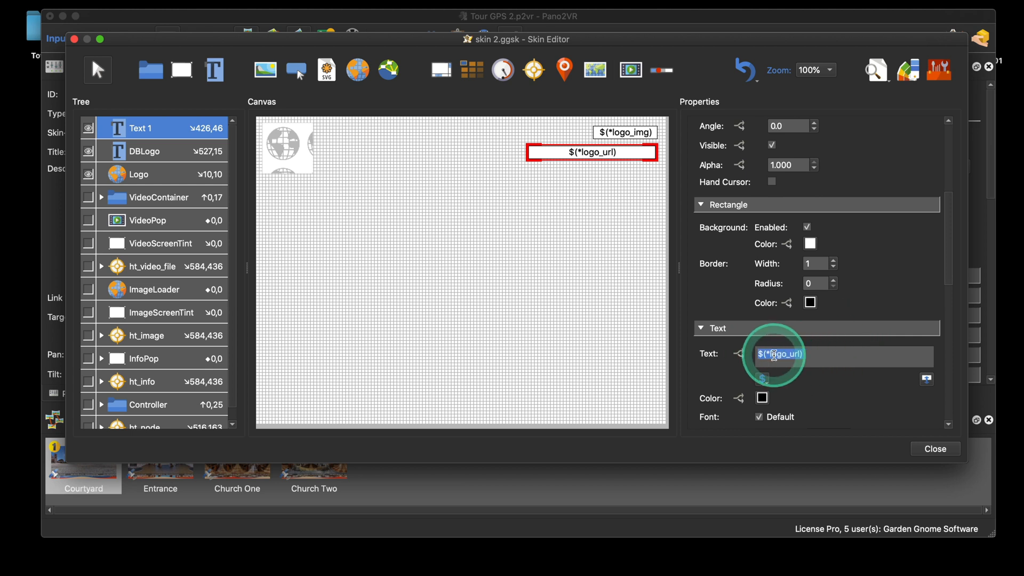
key(super+c)
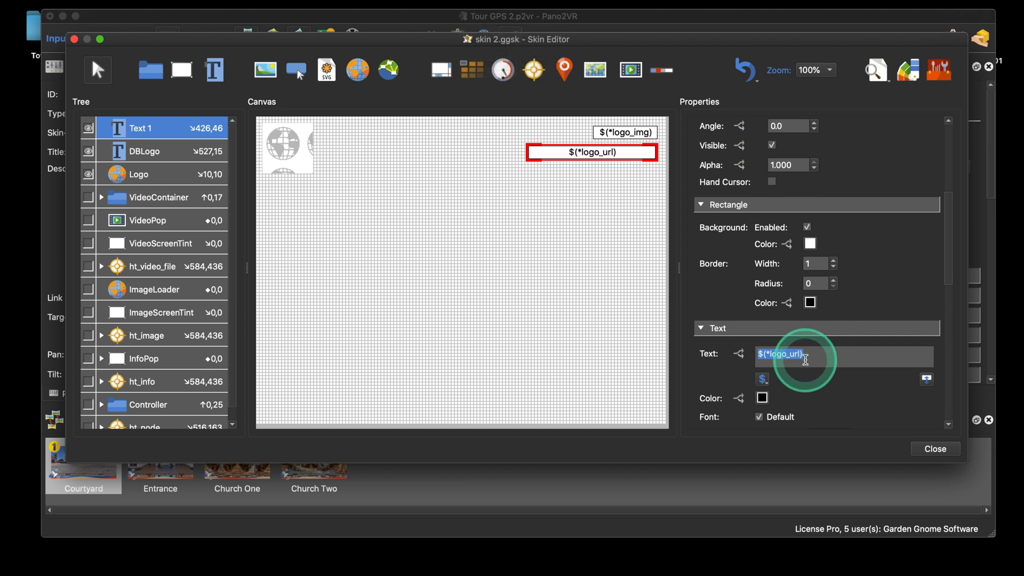
Start a new action on the Logo element with Mouse Click as its source and open the choice of action types
click(286, 147)
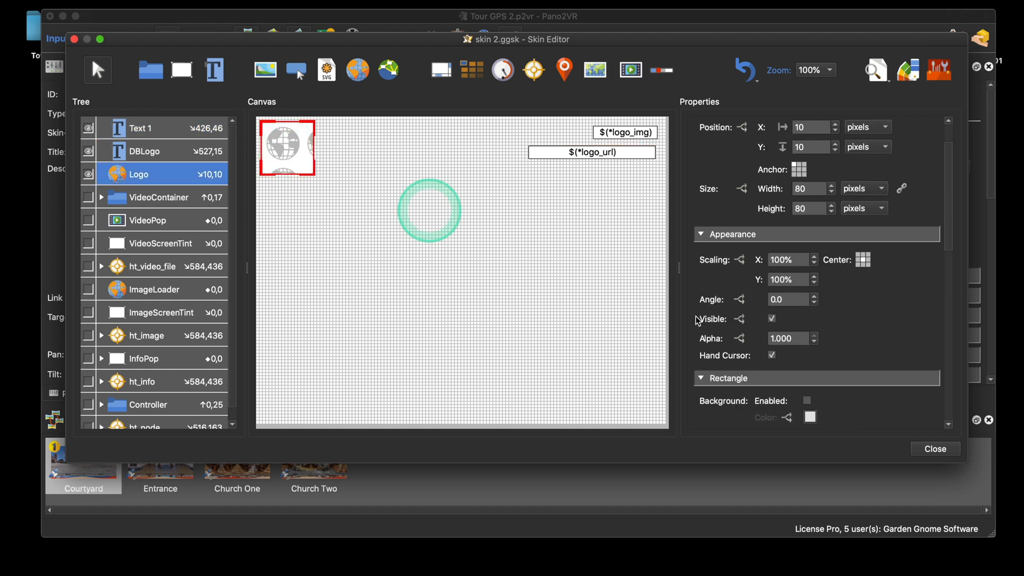
scroll(871, 347, down, 10)
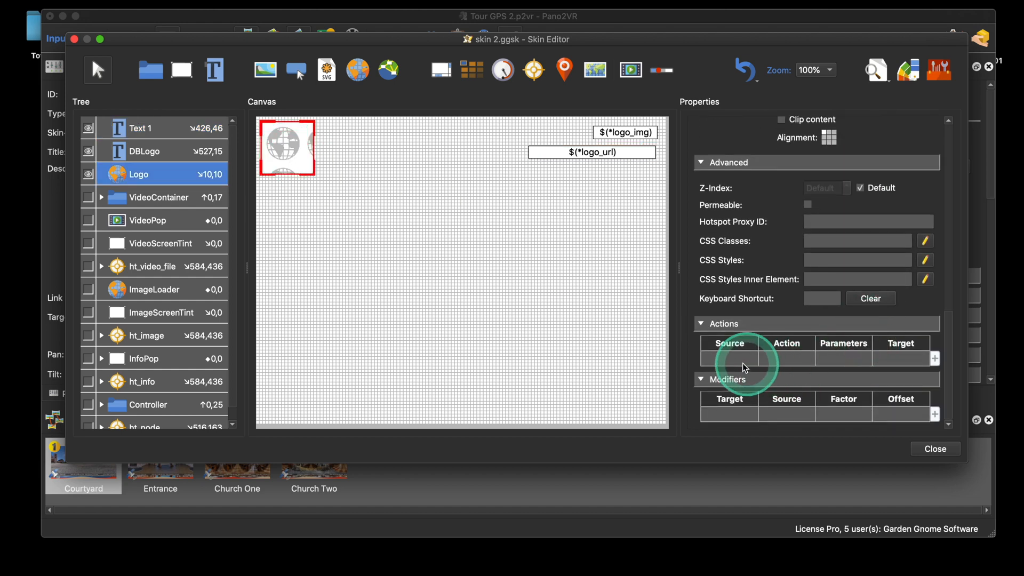
double_click(739, 365)
click(526, 231)
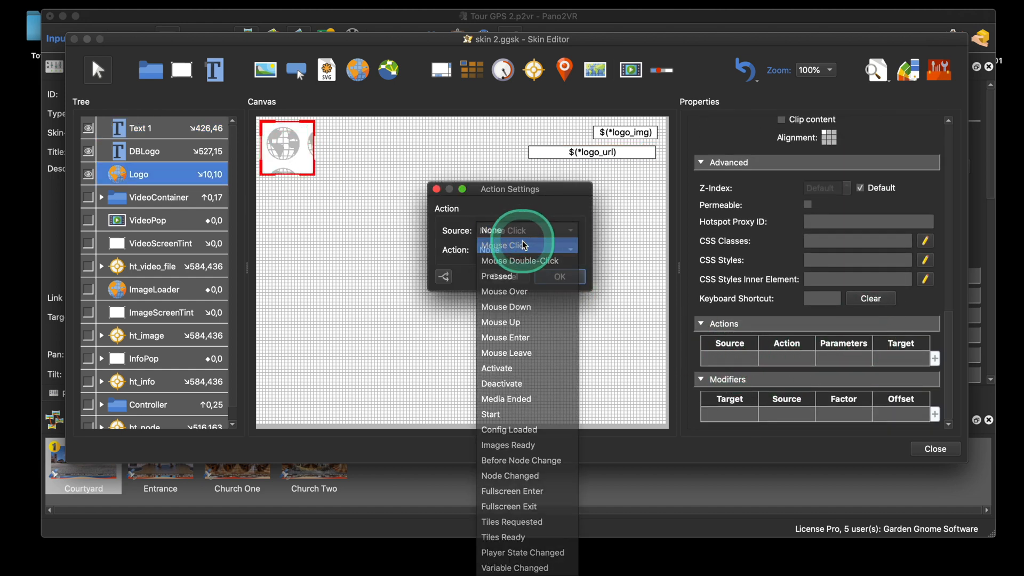
click(521, 240)
click(535, 250)
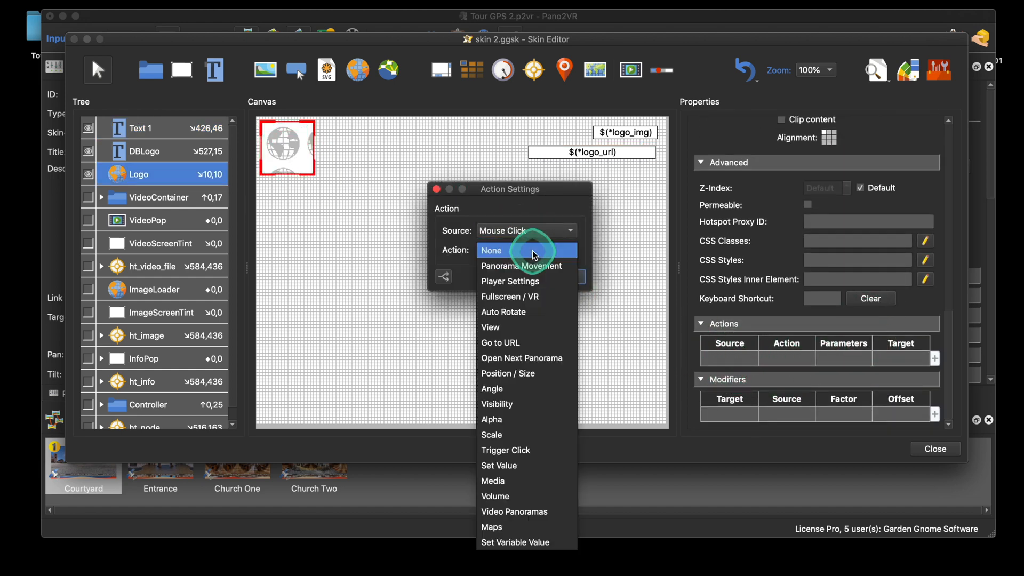
Add a mouse-click action to the Logo element that goes to the URL $(*logo_url) with the target _blank
click(533, 341)
click(503, 268)
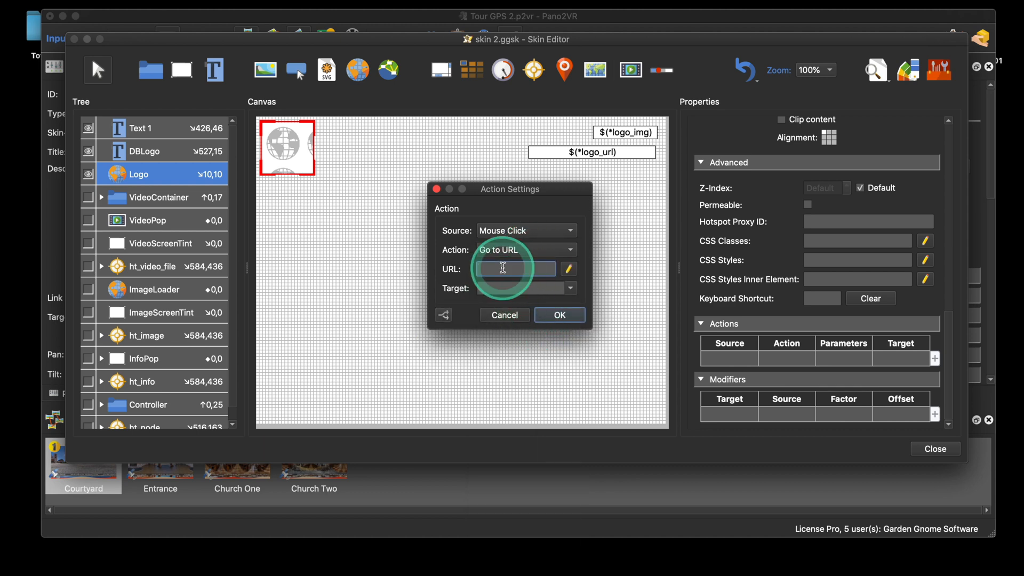
key(super+v)
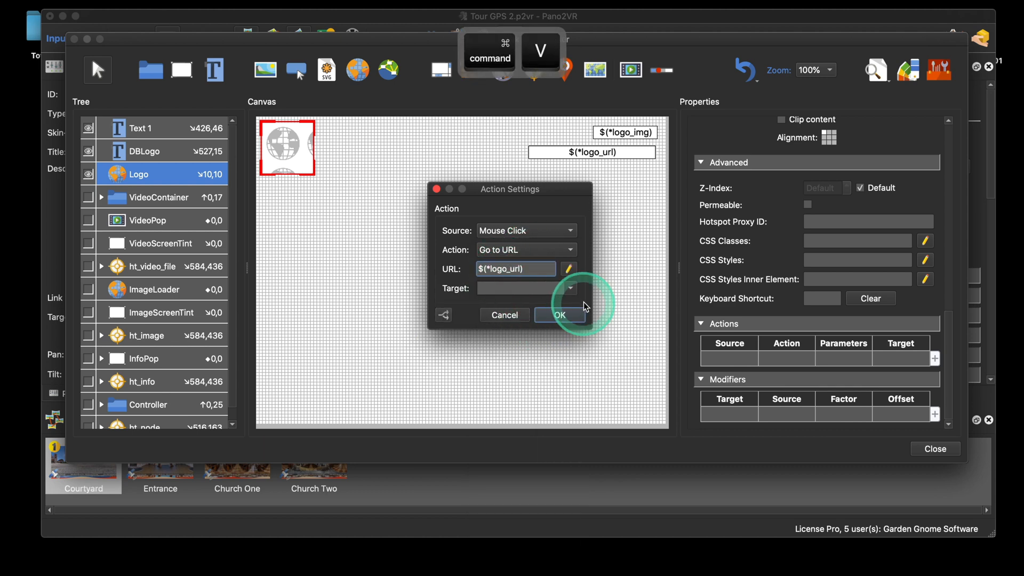
click(571, 289)
click(542, 301)
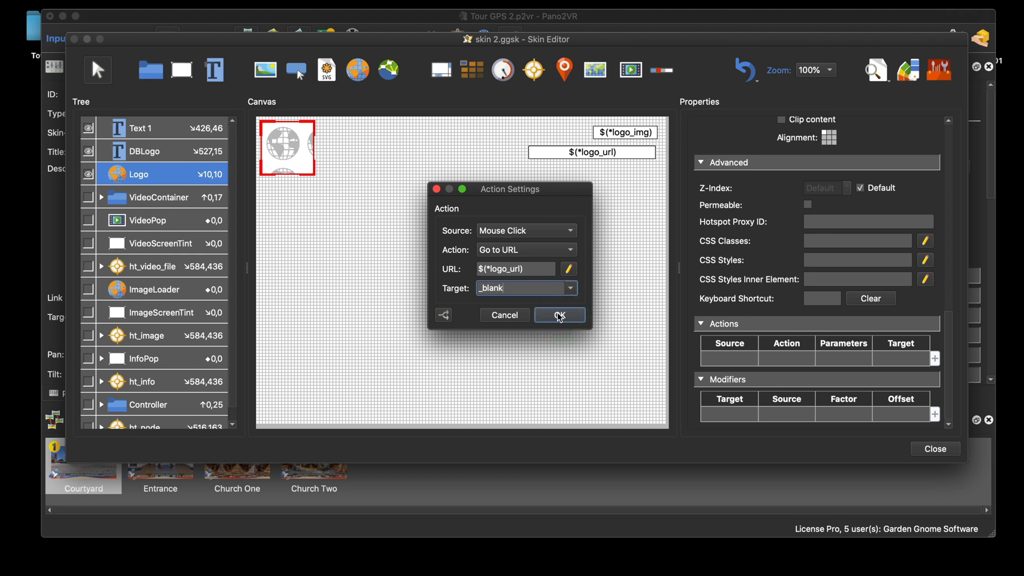
click(559, 317)
Close the skin editor with the skin changes saved and generate the tour output
click(920, 460)
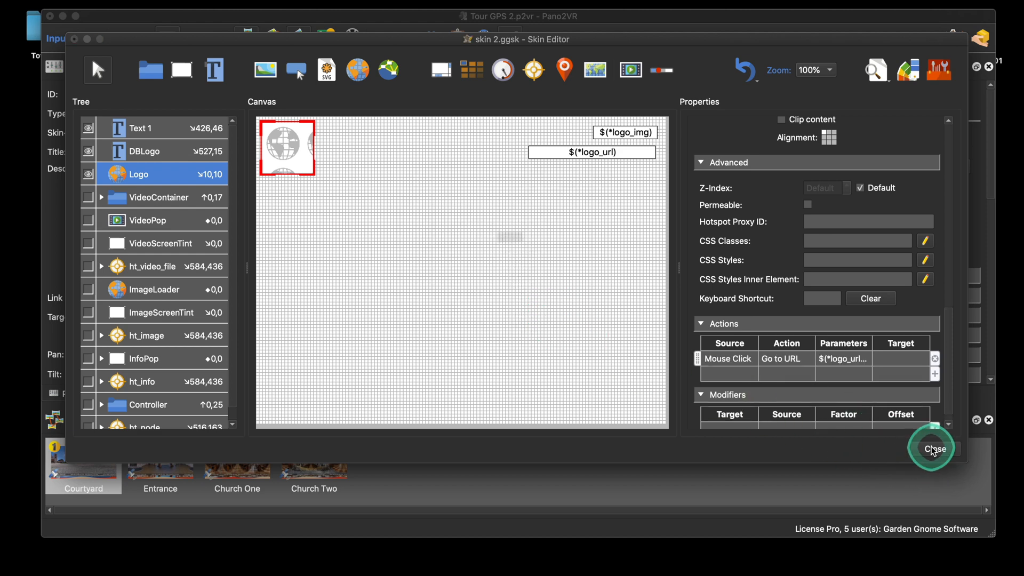
click(629, 264)
click(780, 235)
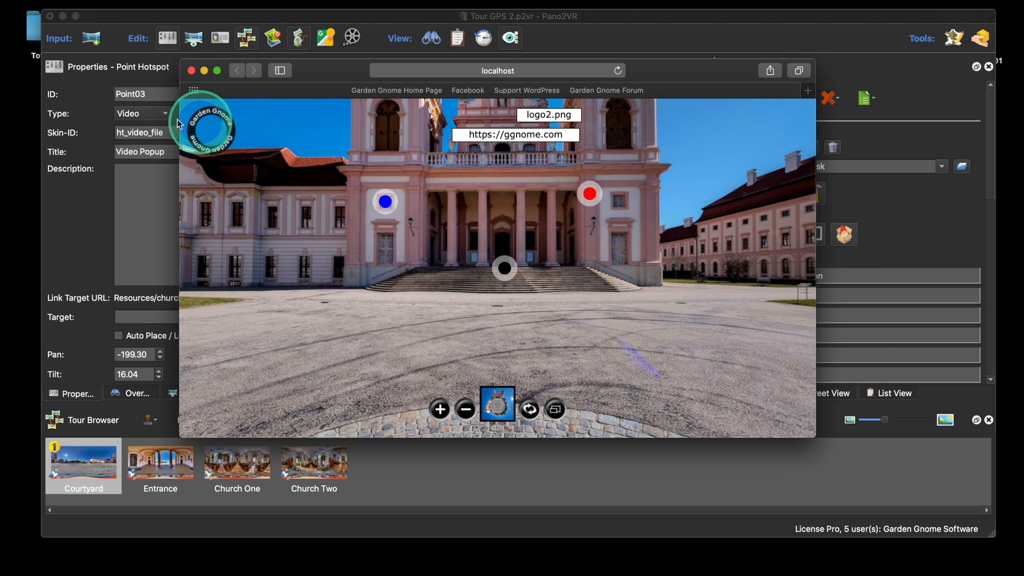
Test the logo's website link in the browser preview and close the preview
click(214, 133)
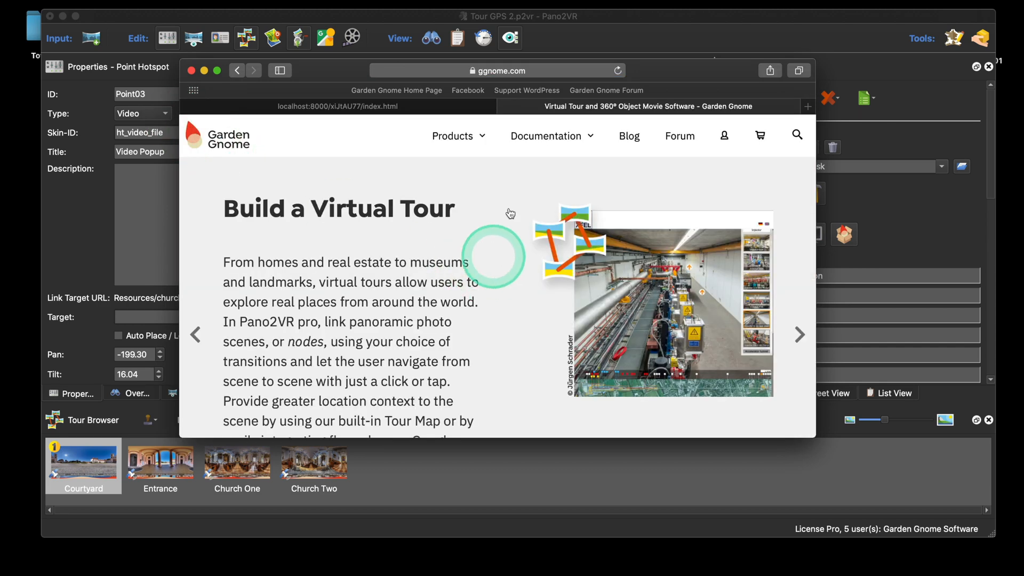
click(505, 106)
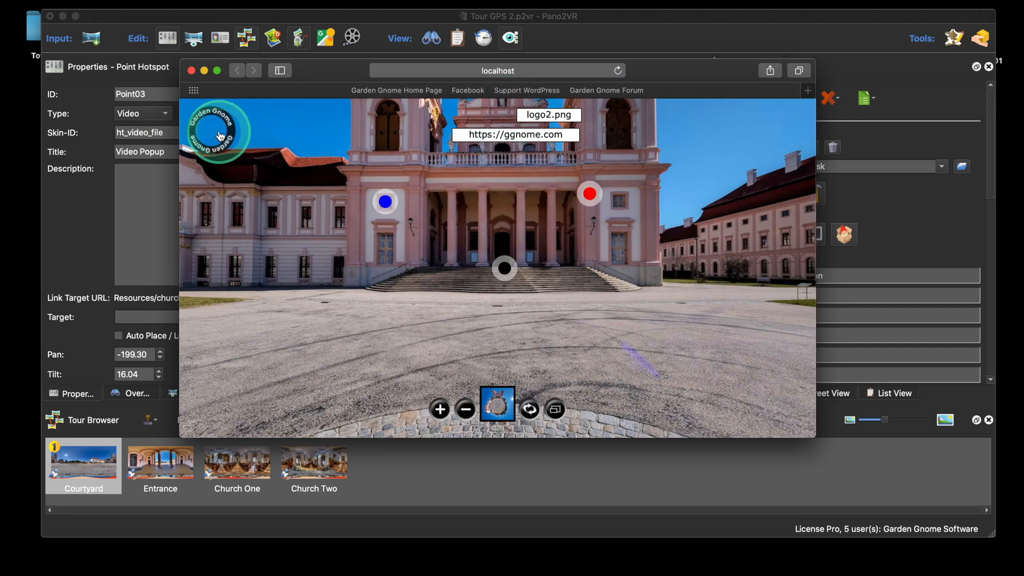
click(193, 74)
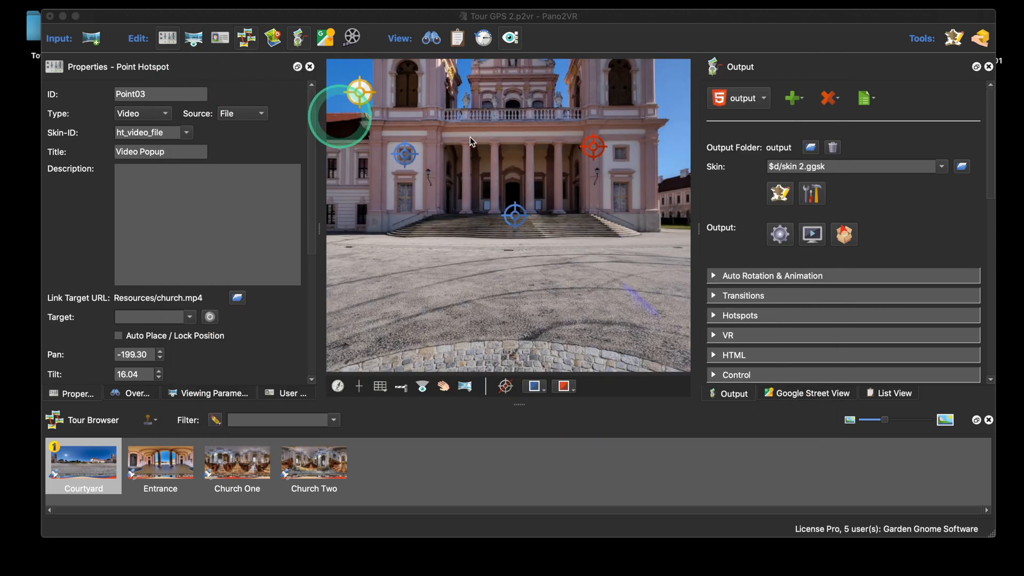
click(812, 193)
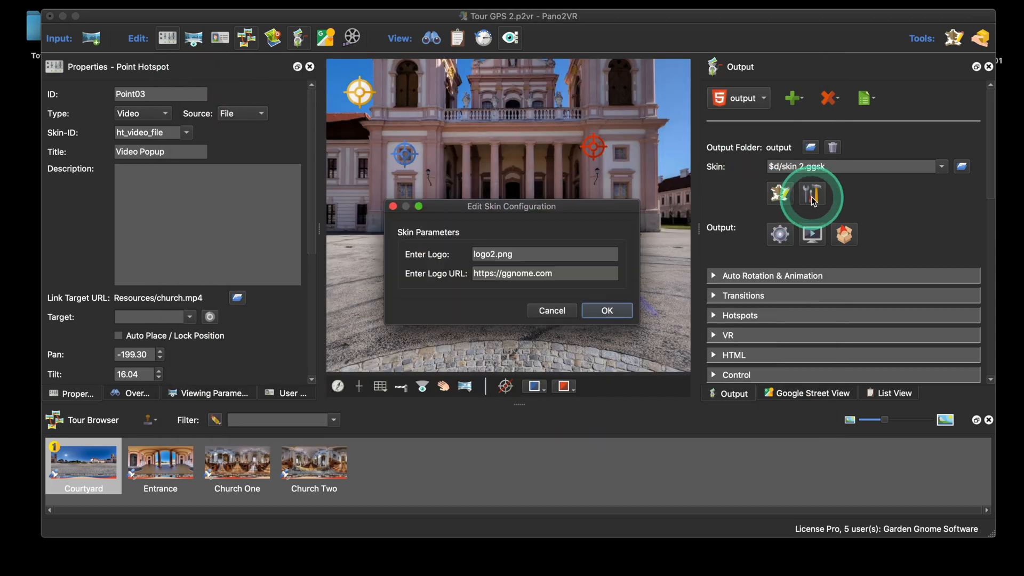
click(493, 255)
key(BackSpace)
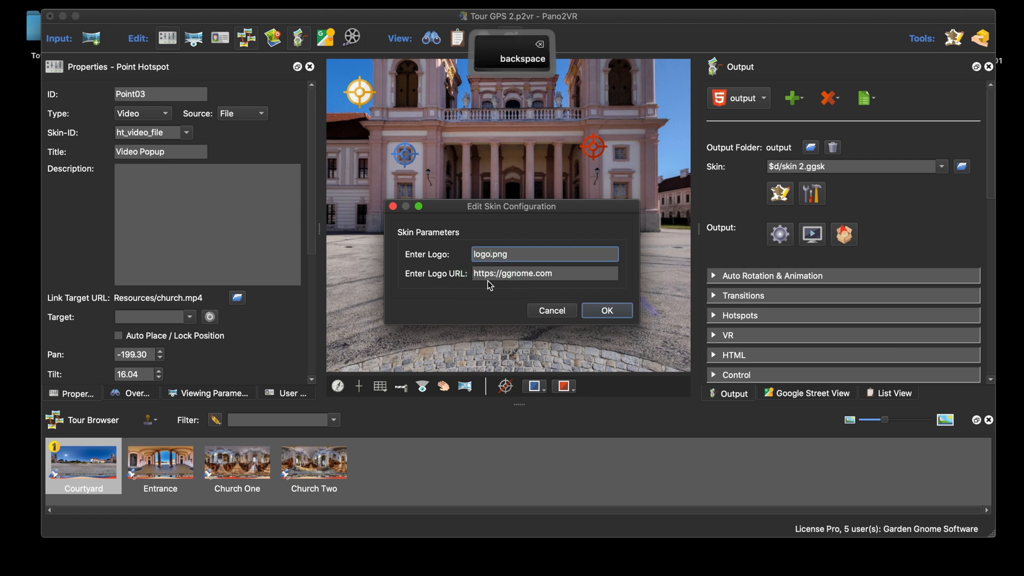
text(1)
click(563, 275)
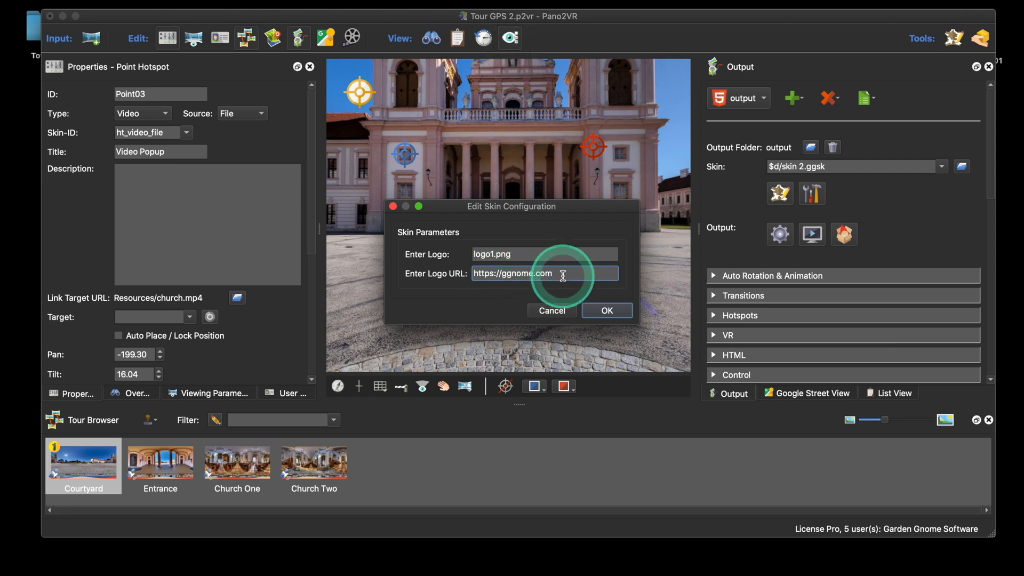
text(/blog)
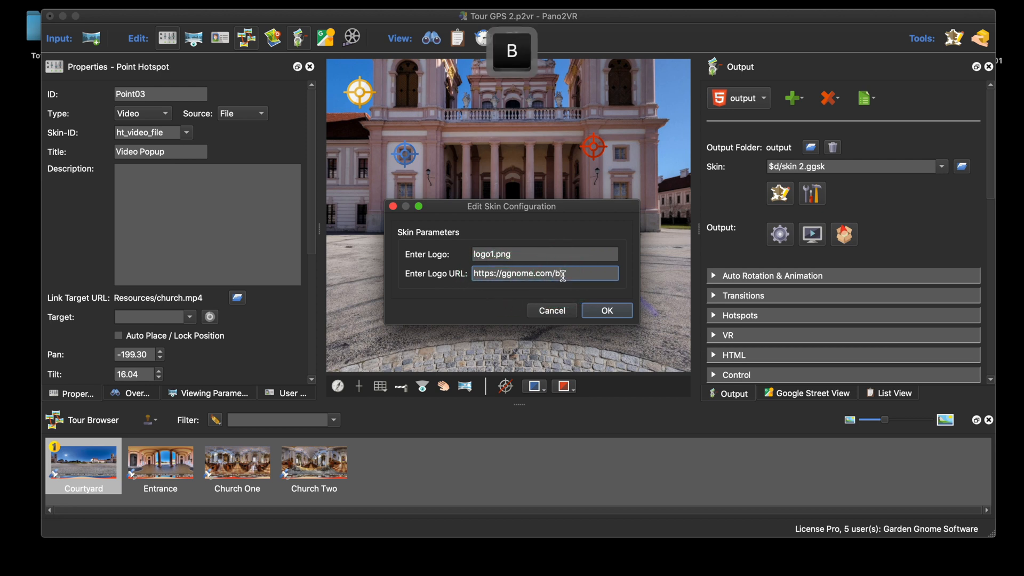
click(606, 311)
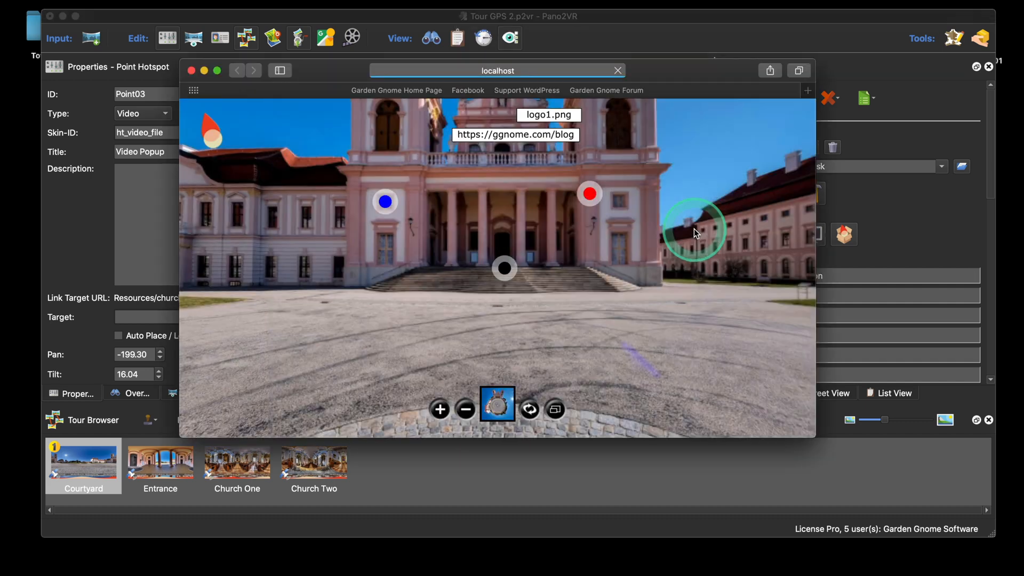
Test the changed logo's blog link in the output preview, zoom into the panorama, and close the preview
click(212, 136)
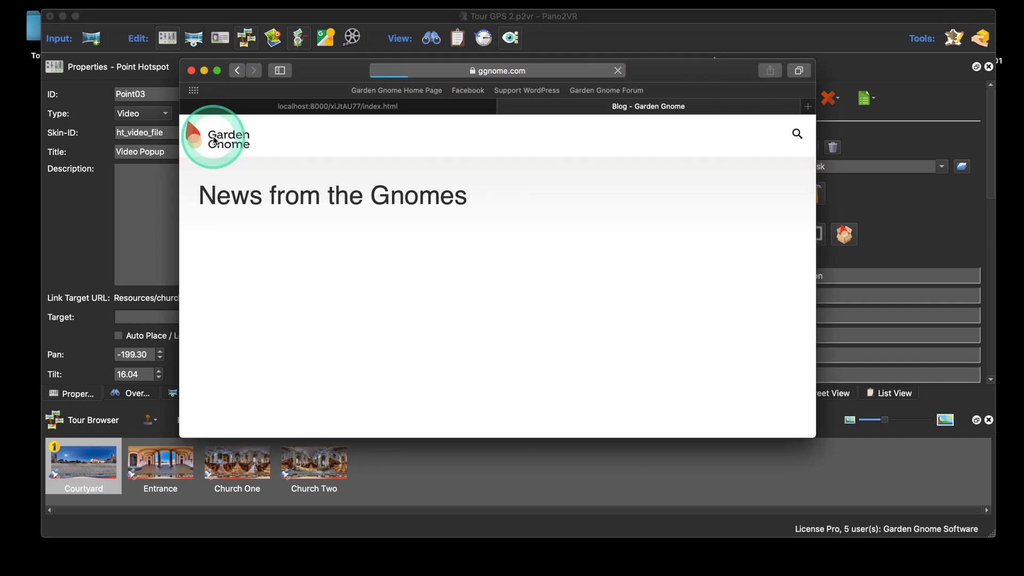
click(505, 107)
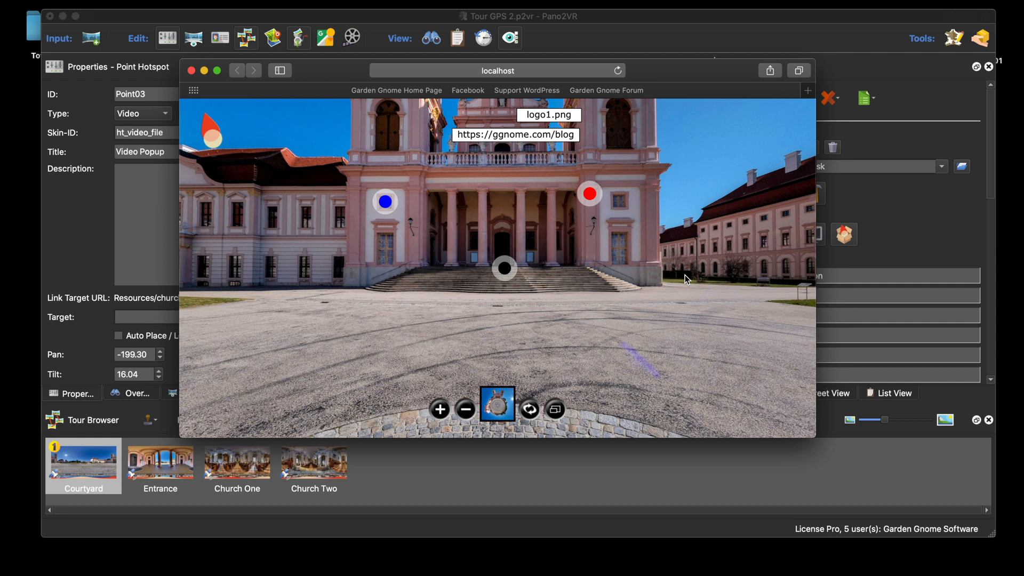
scroll(685, 274, up, 3)
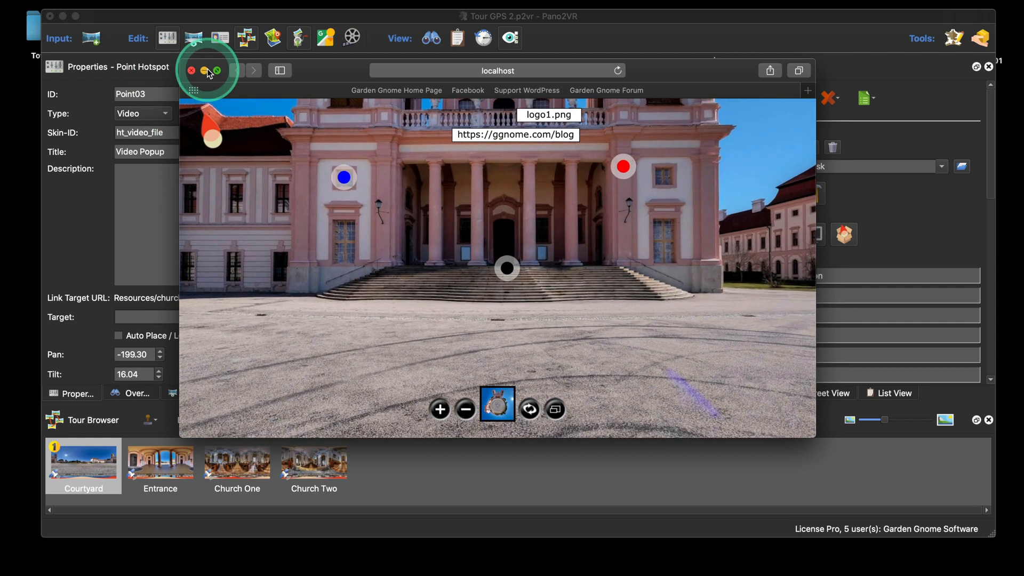
click(192, 71)
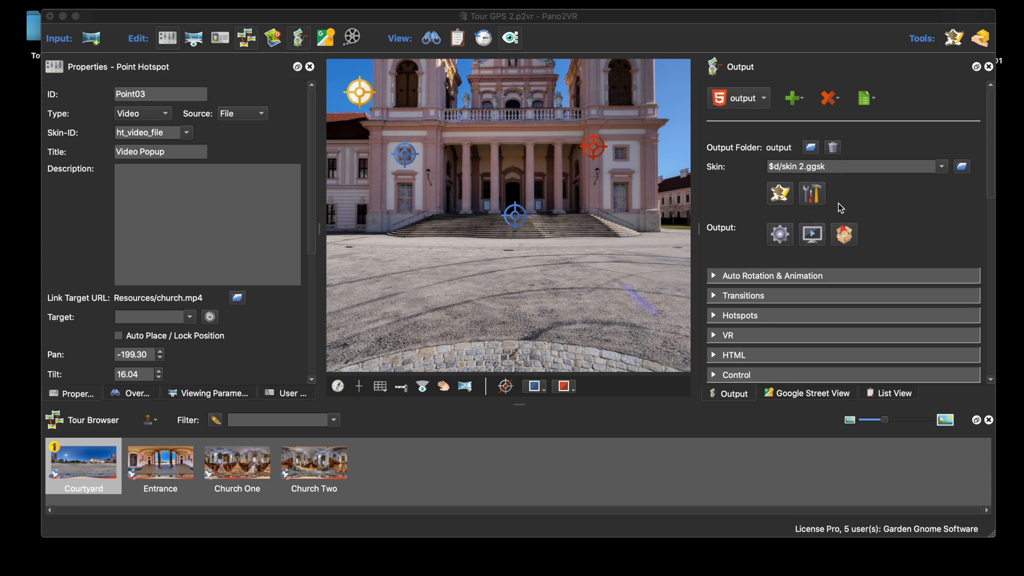
scroll(824, 328, down, 8)
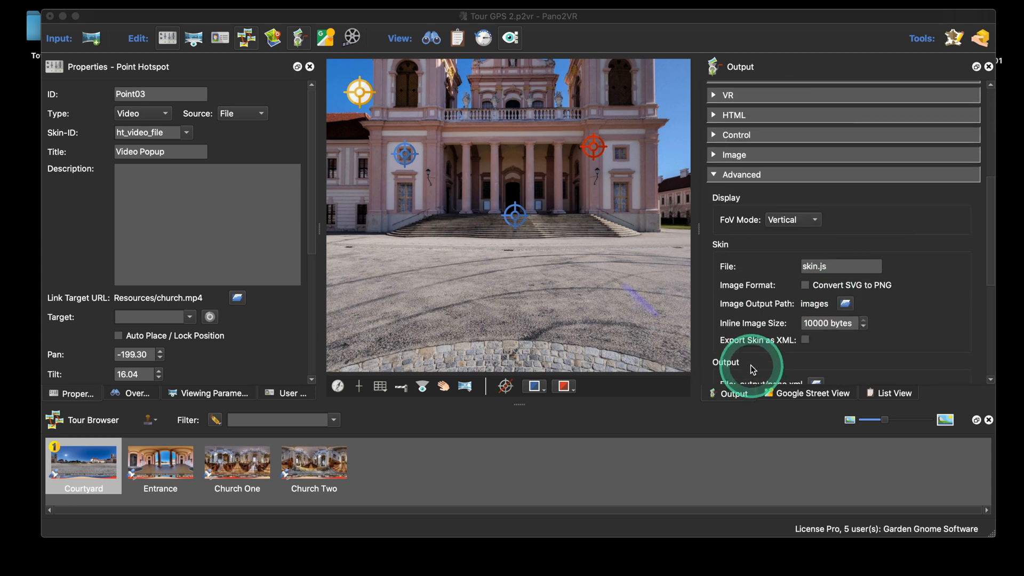
scroll(750, 365, down, 5)
scroll(926, 264, up, 15)
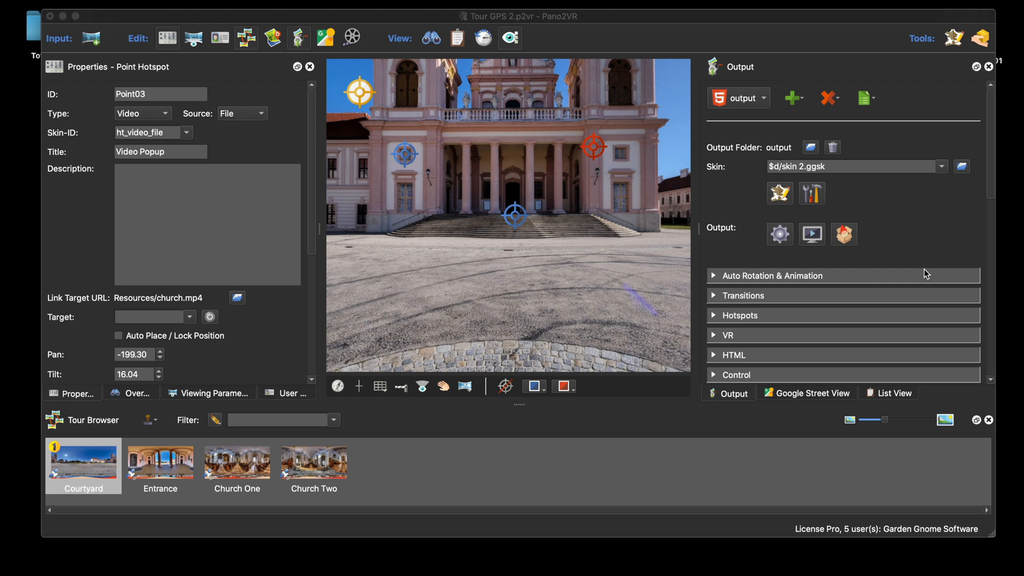
scroll(926, 274, down, 1)
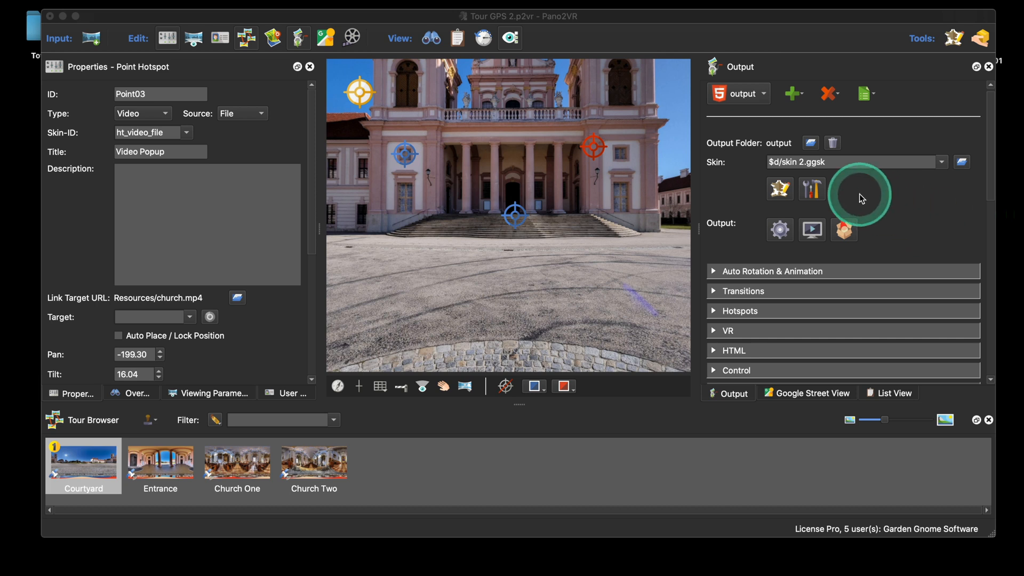
Clear the logo file name in the skin configuration so that only the logo URL is filled in
click(780, 200)
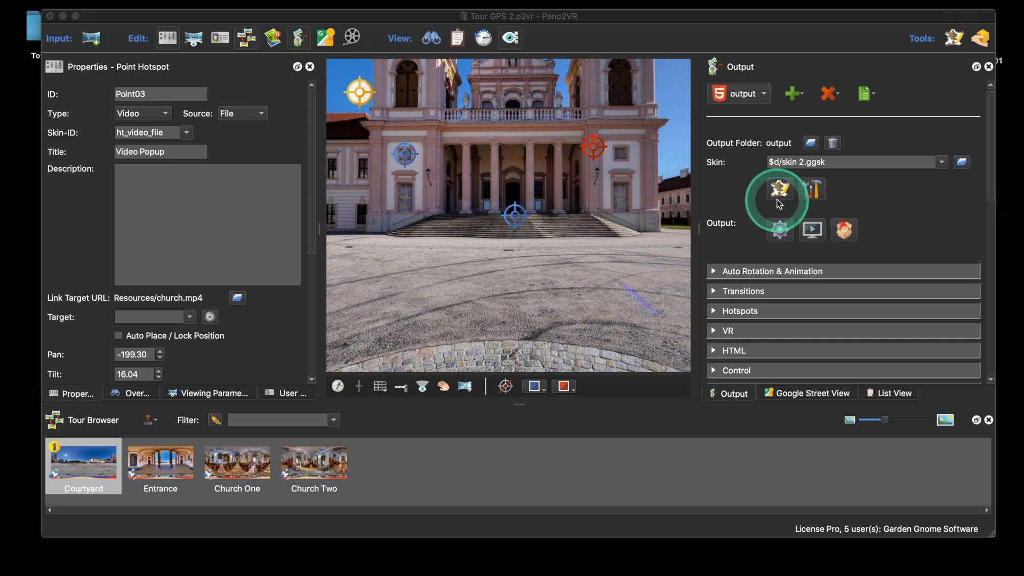
click(813, 189)
drag(533, 254, 447, 251)
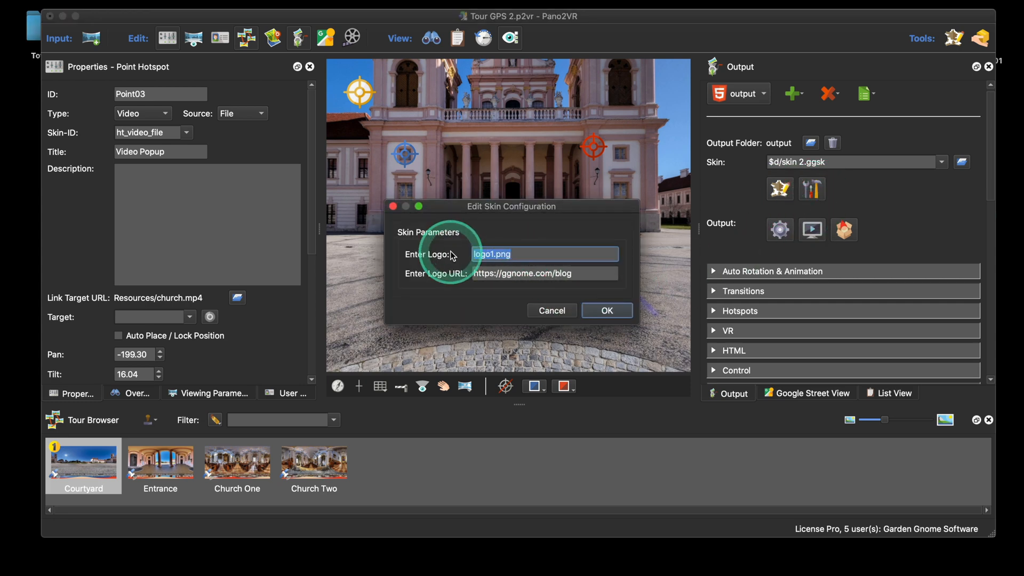
key(BackSpace)
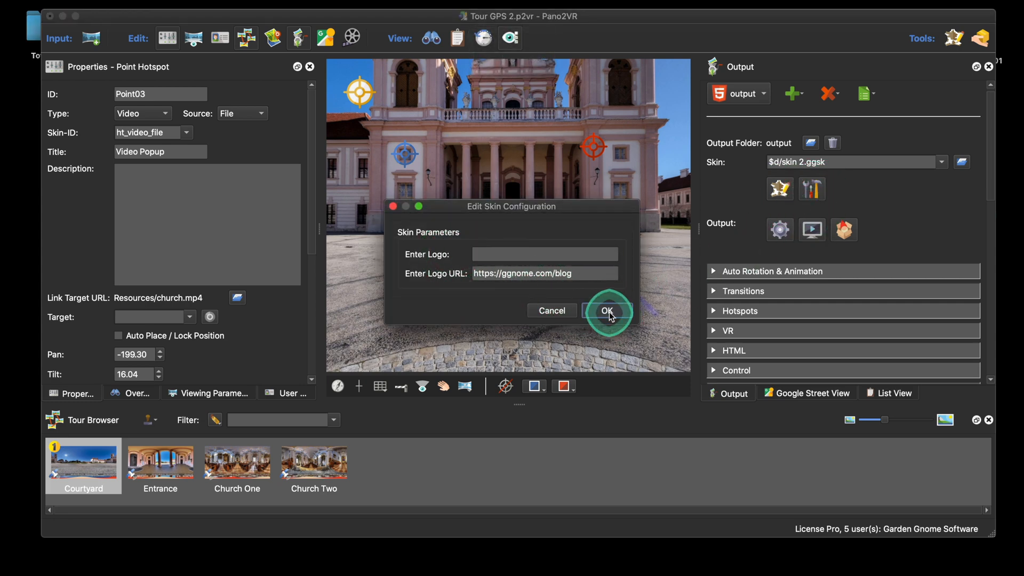
click(608, 311)
Generate the output and test whether the empty logo area still opens the link, closing the preview when done
click(782, 227)
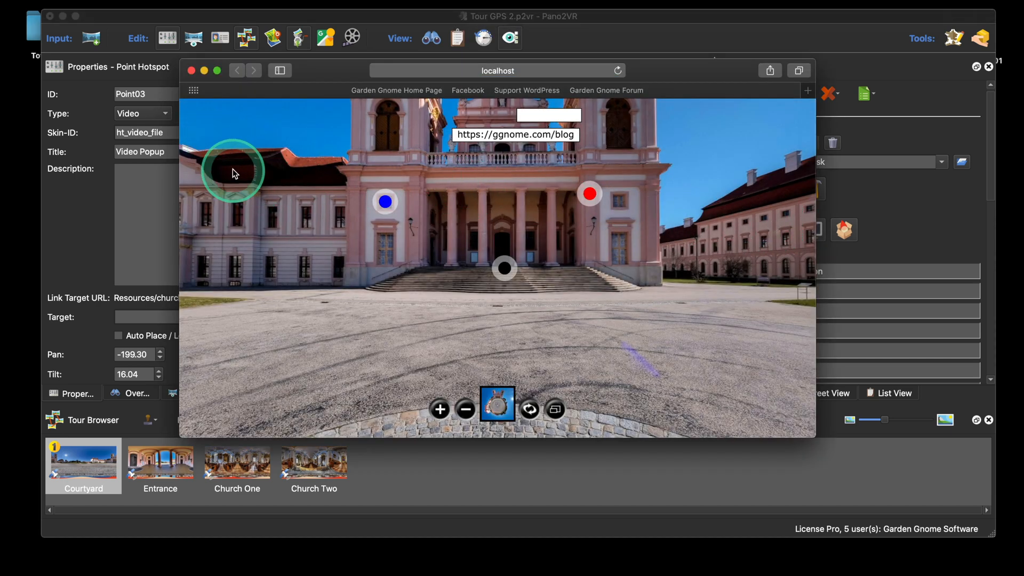
click(204, 120)
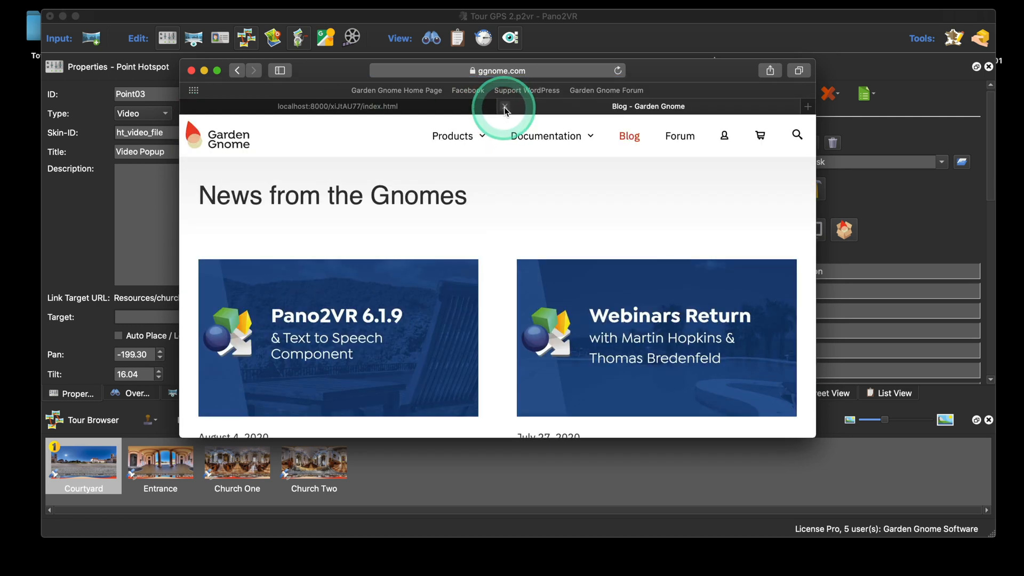
click(504, 107)
click(214, 124)
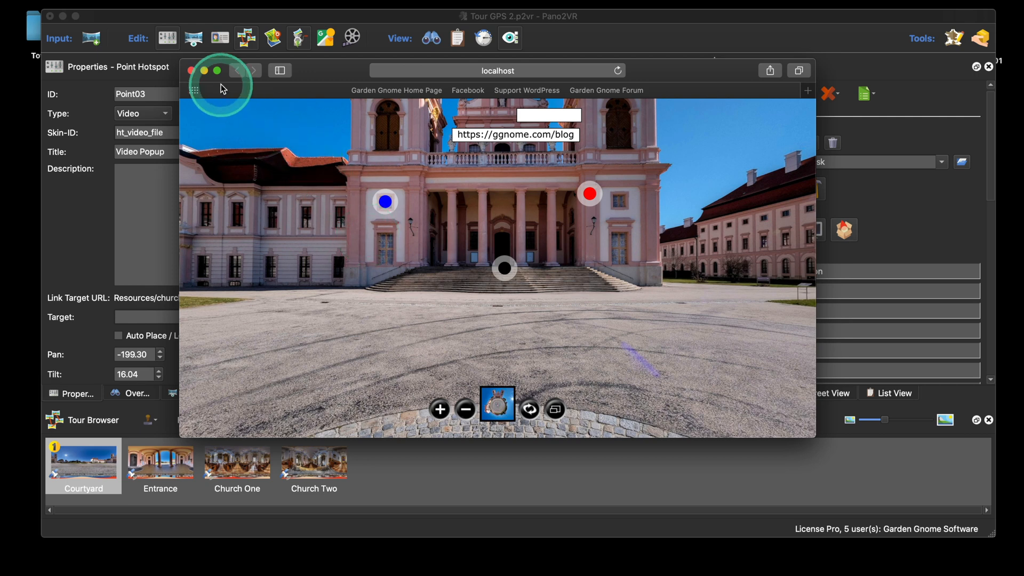
click(191, 70)
Add a logic block to the Logo element's Visible property that sets it to false when *logo_img equals an empty value
click(780, 189)
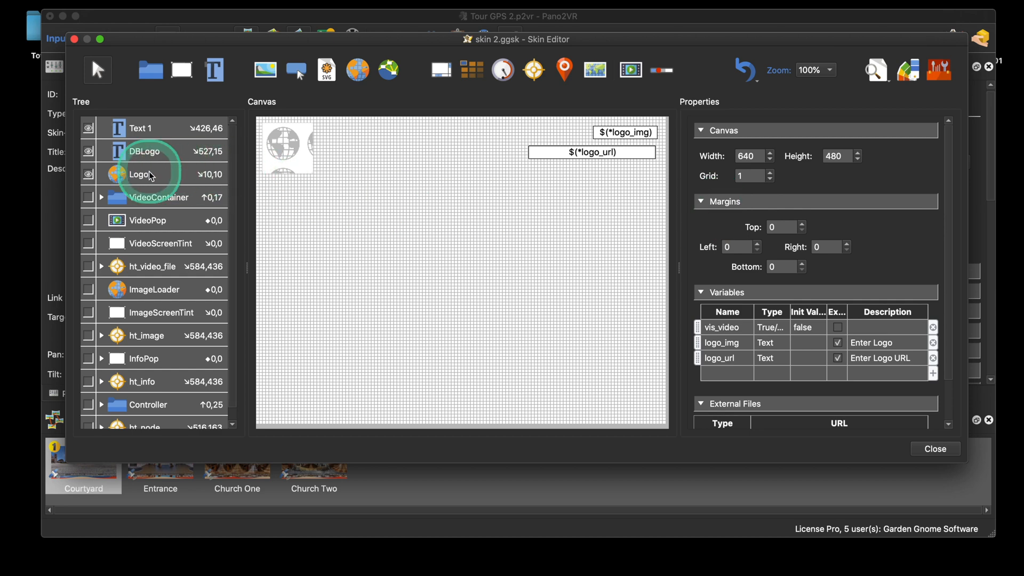
click(208, 173)
scroll(902, 312, down, 3)
scroll(902, 313, down, 1)
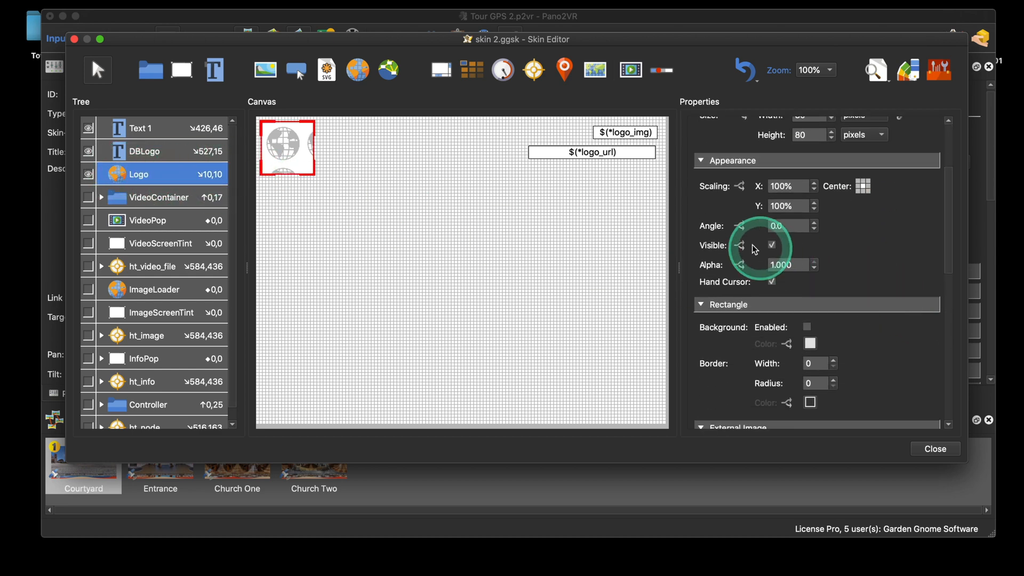
click(741, 248)
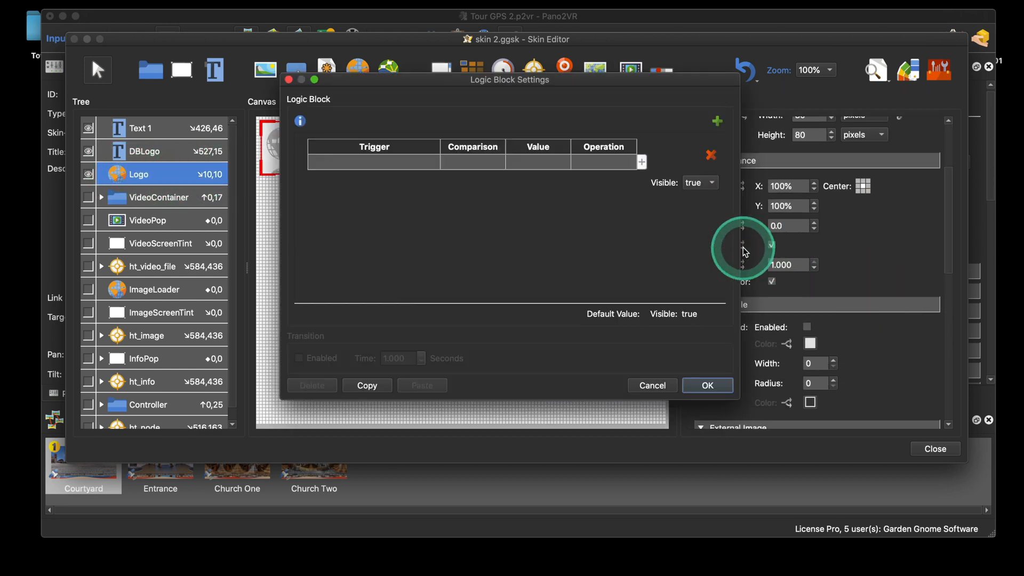
click(359, 160)
click(364, 157)
mouse_move(386, 275)
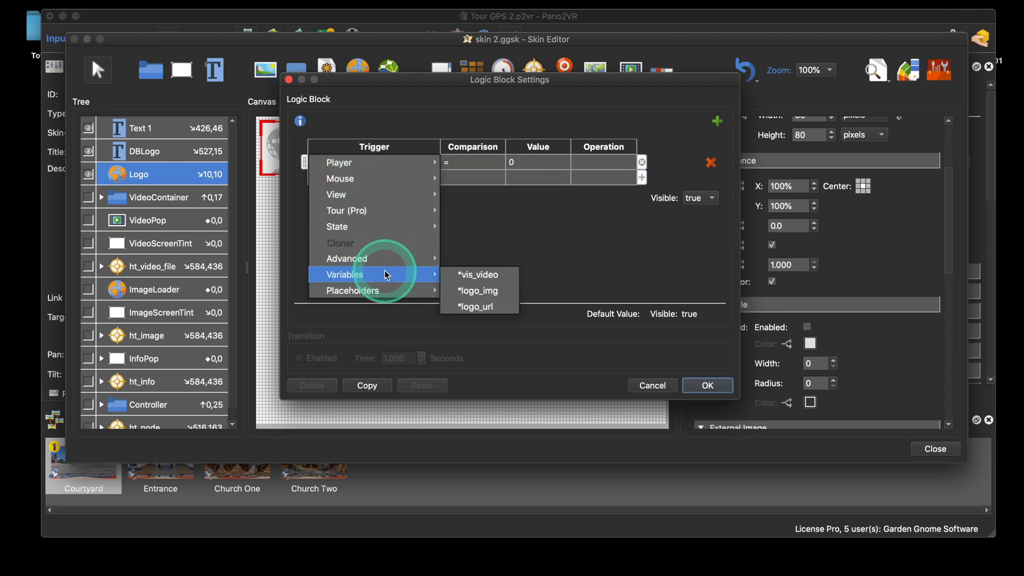
click(480, 290)
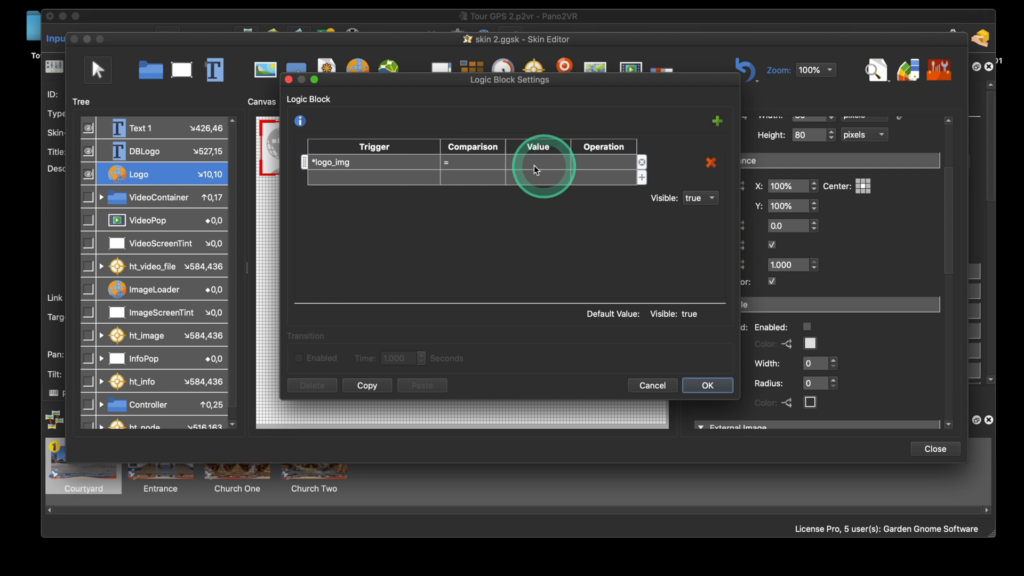
click(695, 198)
click(699, 215)
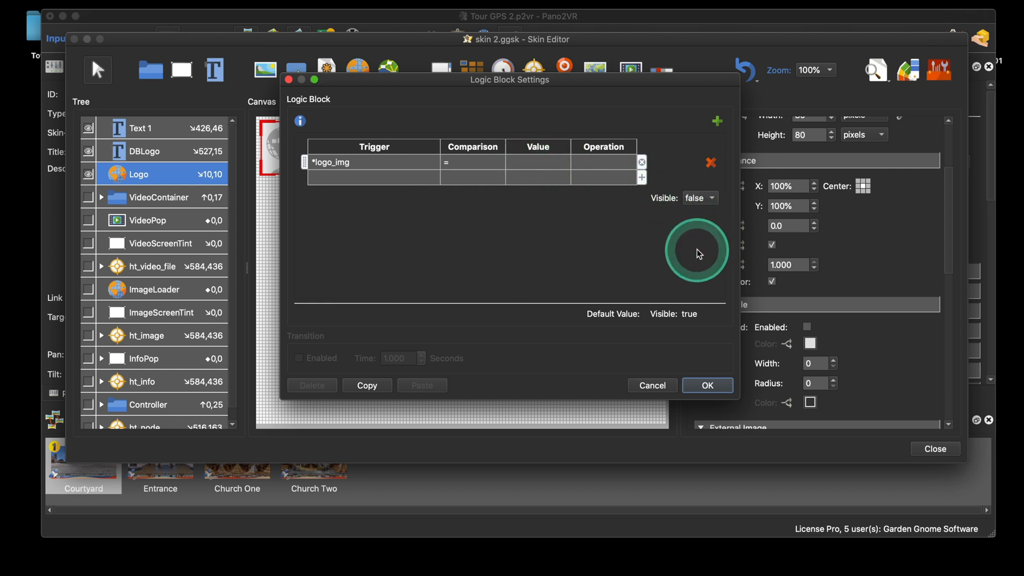
click(708, 385)
Save the edited skin and check the empty logo area in a newly generated tour preview
click(937, 469)
click(590, 257)
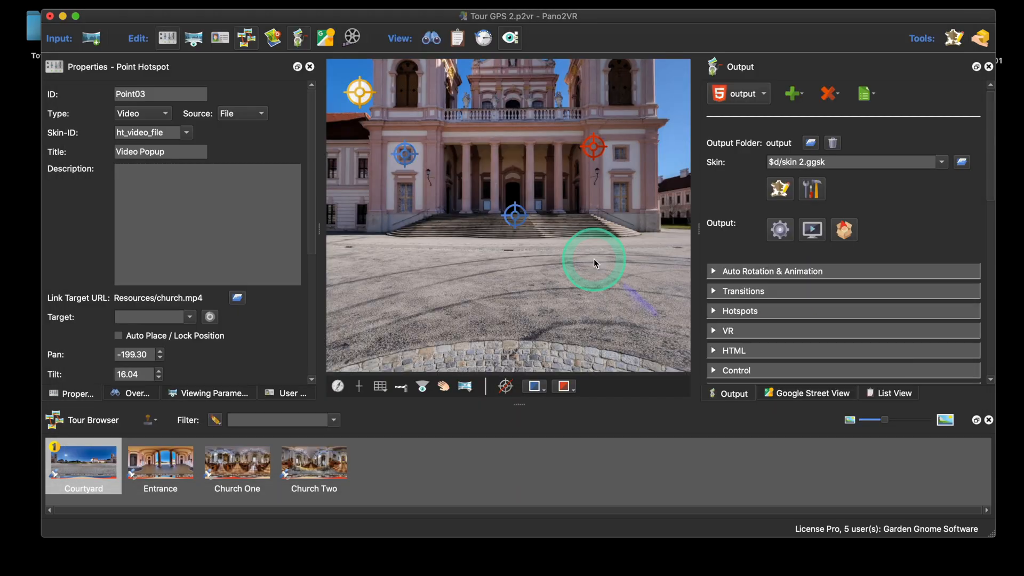
click(779, 233)
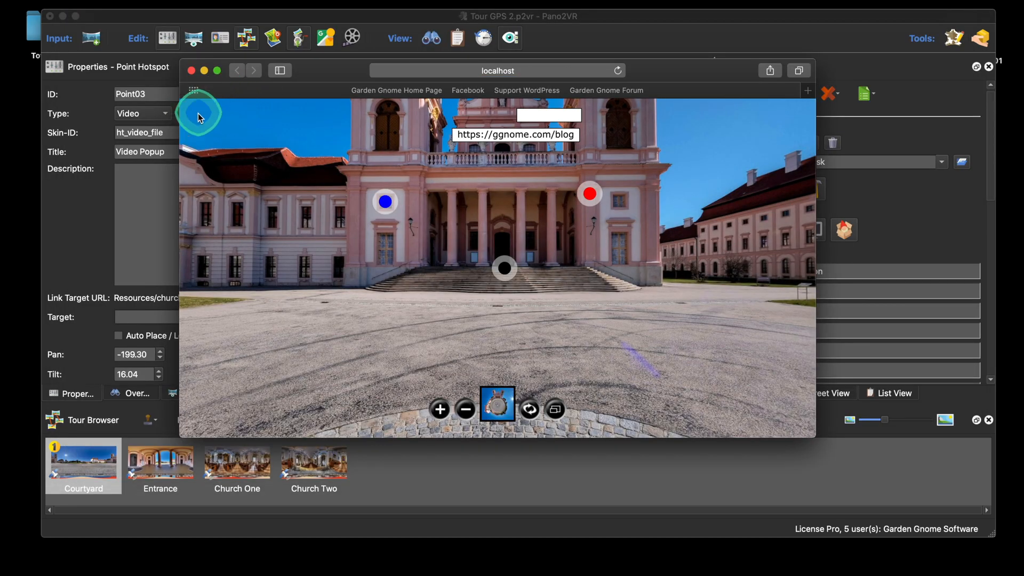
mouse_move(197, 113)
mouse_down()
mouse_move(227, 117)
mouse_move(214, 111)
mouse_move(209, 123)
mouse_move(239, 114)
mouse_move(216, 111)
mouse_up()
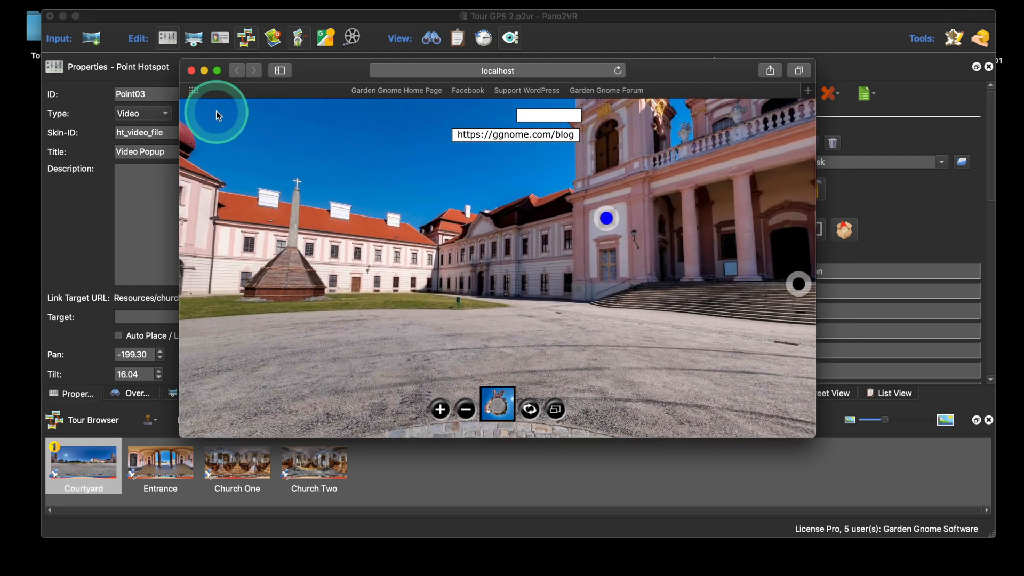
Close the tour preview and enter logo2.png as the logo in the skin configuration
click(191, 71)
click(811, 189)
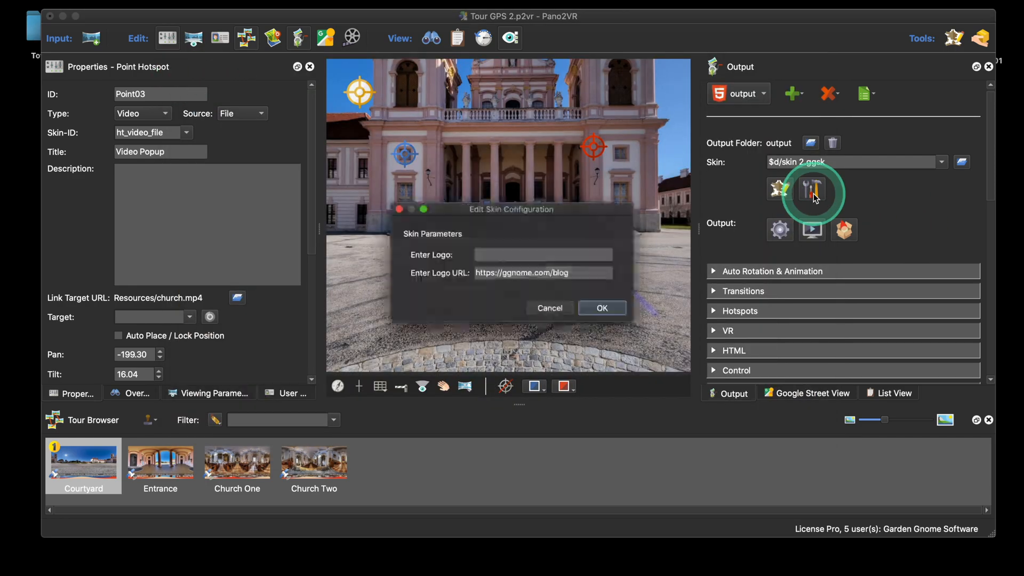
click(485, 256)
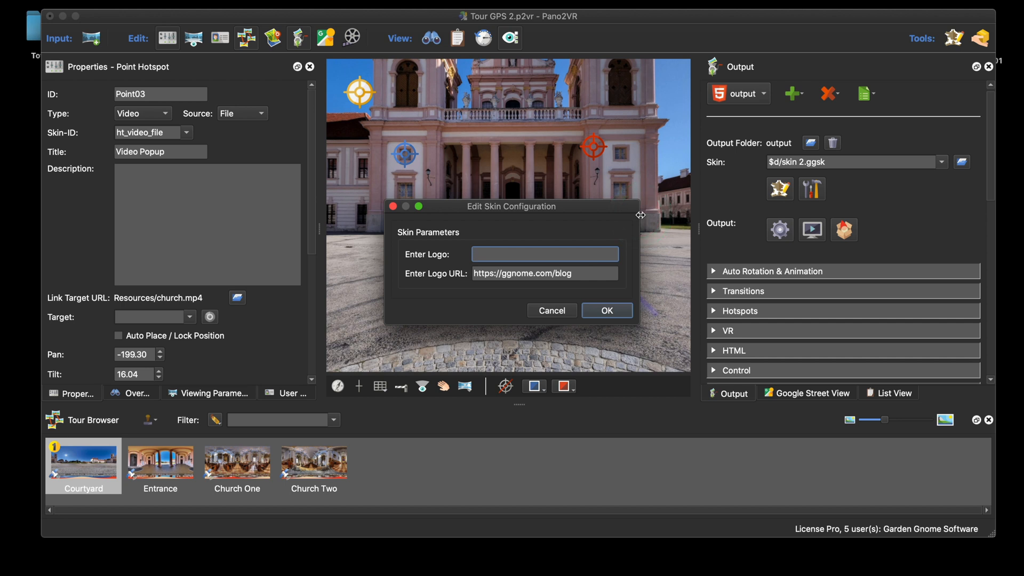
text(logo)
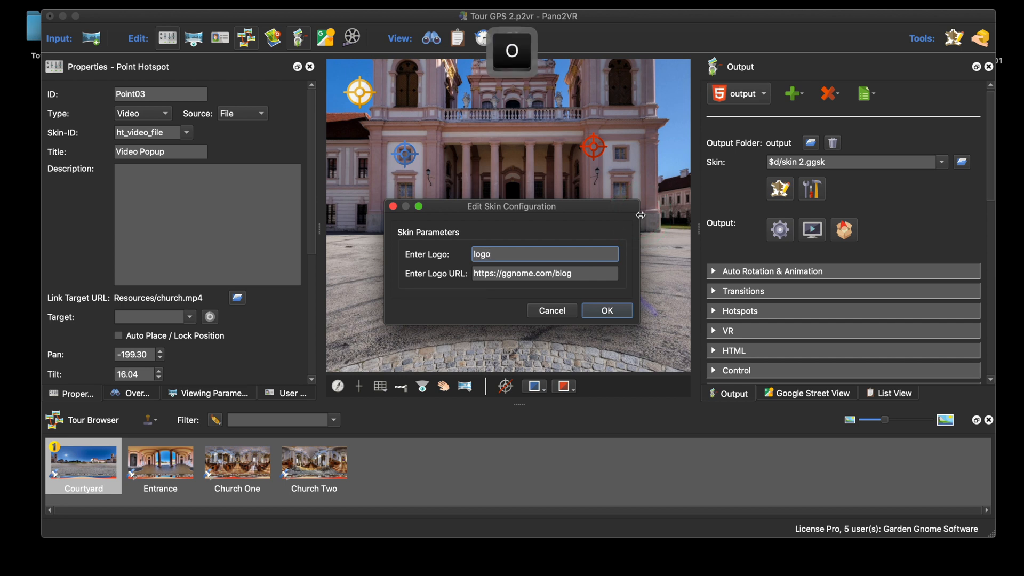
text(2.png)
click(607, 311)
Generate the output and test the logo's link in the tour preview, closing the preview when done
click(779, 230)
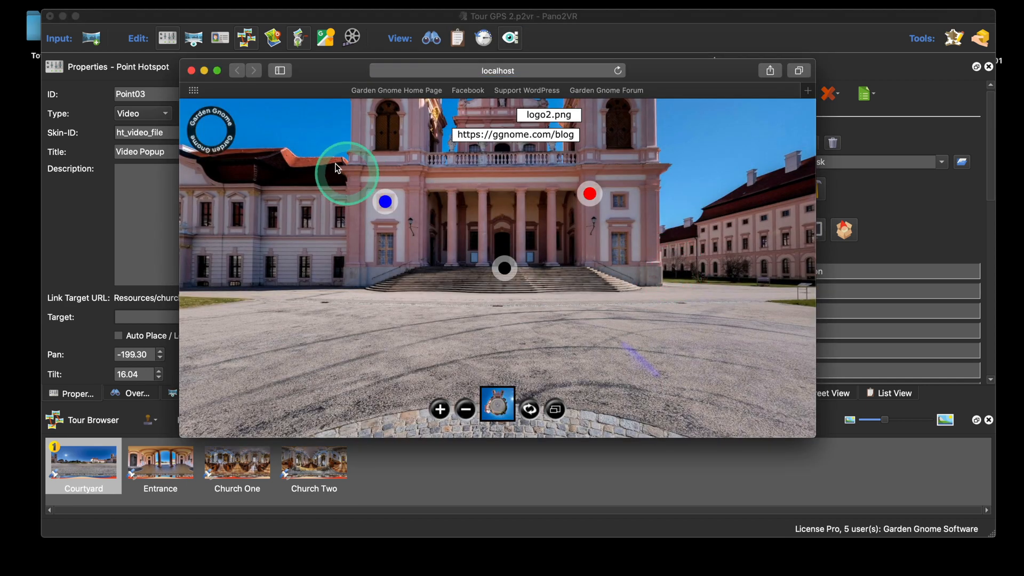
click(211, 130)
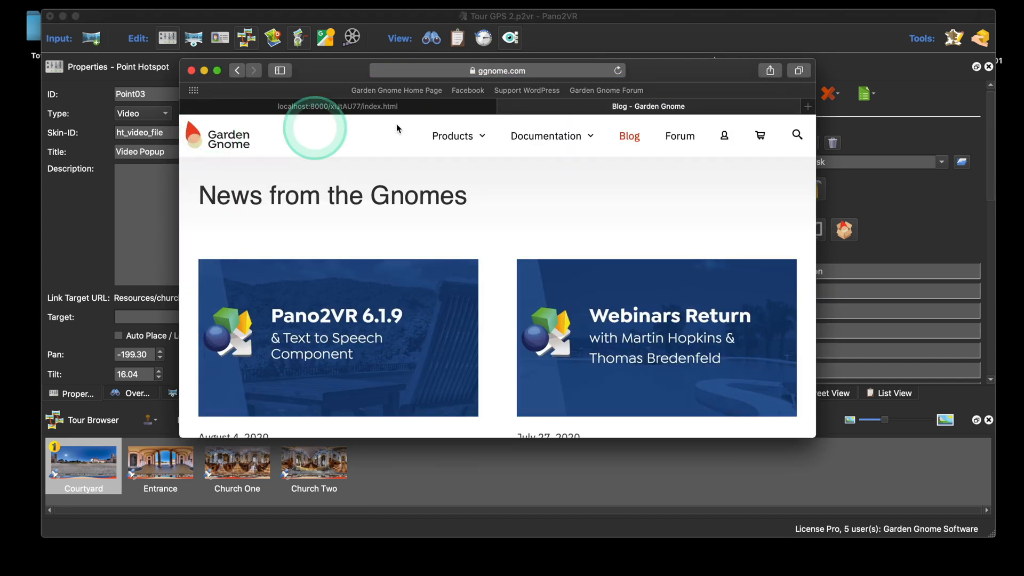
click(504, 106)
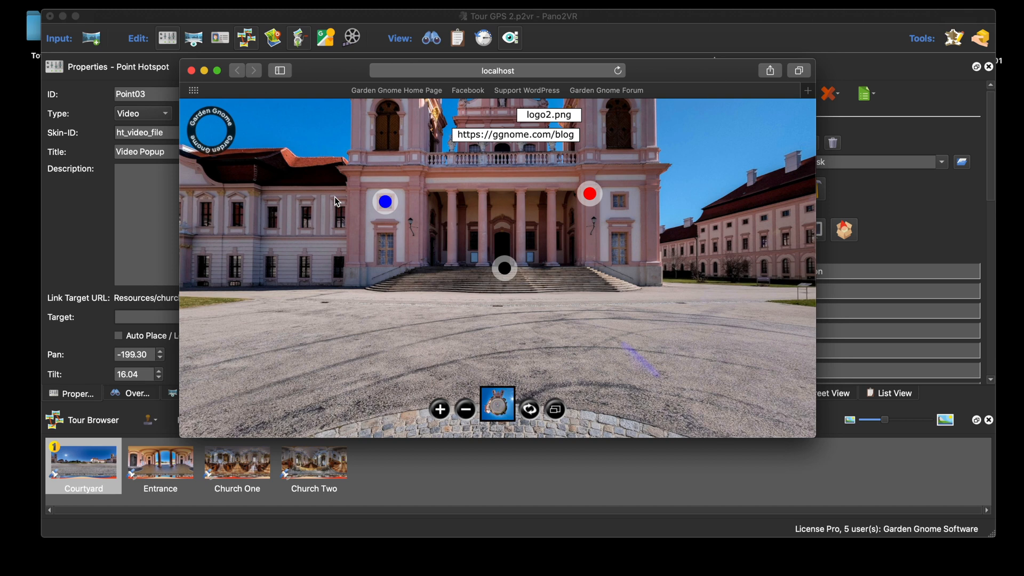
click(191, 70)
Switch the output's skin to $d/Test.ggsk and open it in the Skin Editor
drag(638, 22, 640, 23)
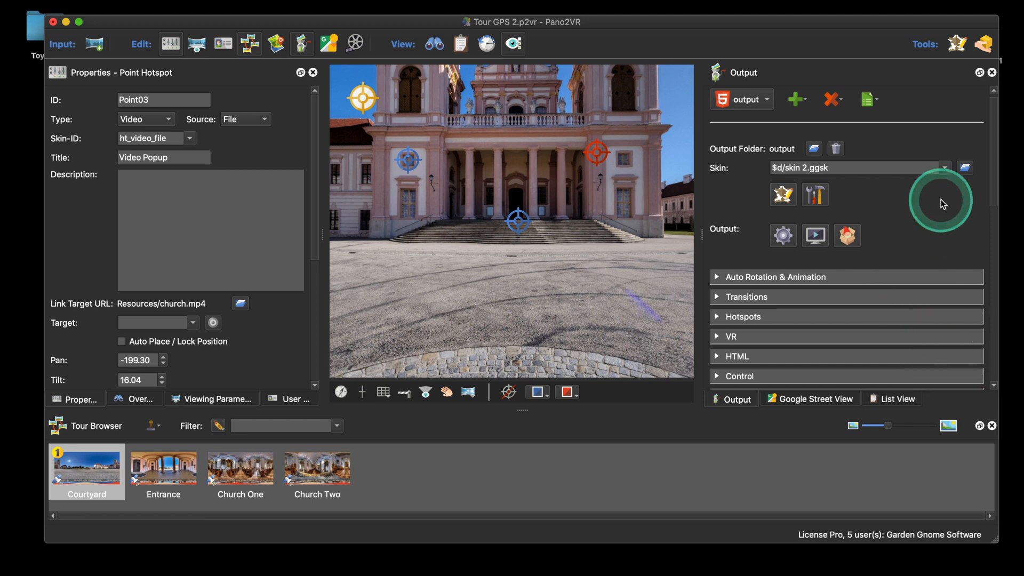
click(943, 168)
click(911, 189)
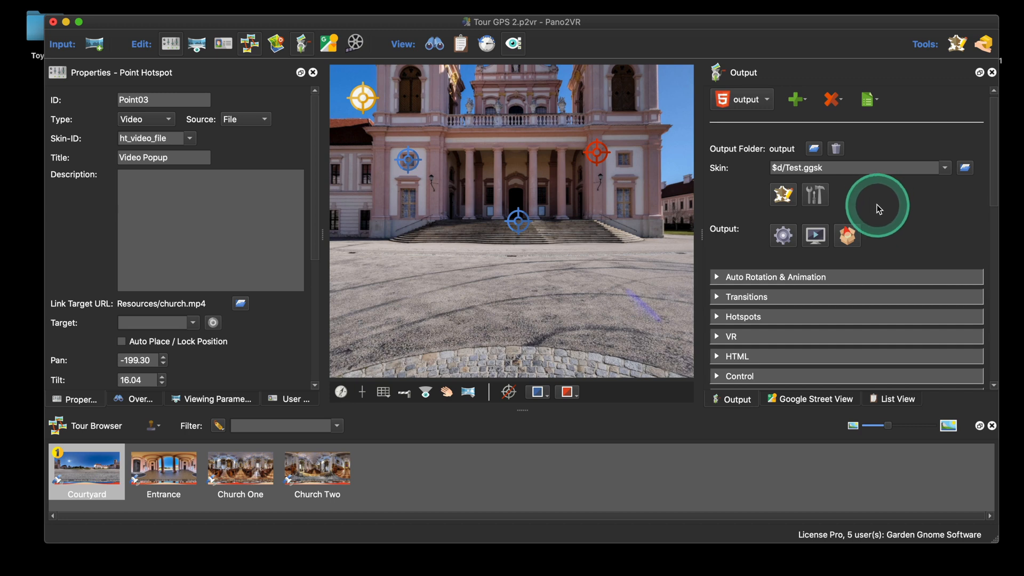
click(785, 201)
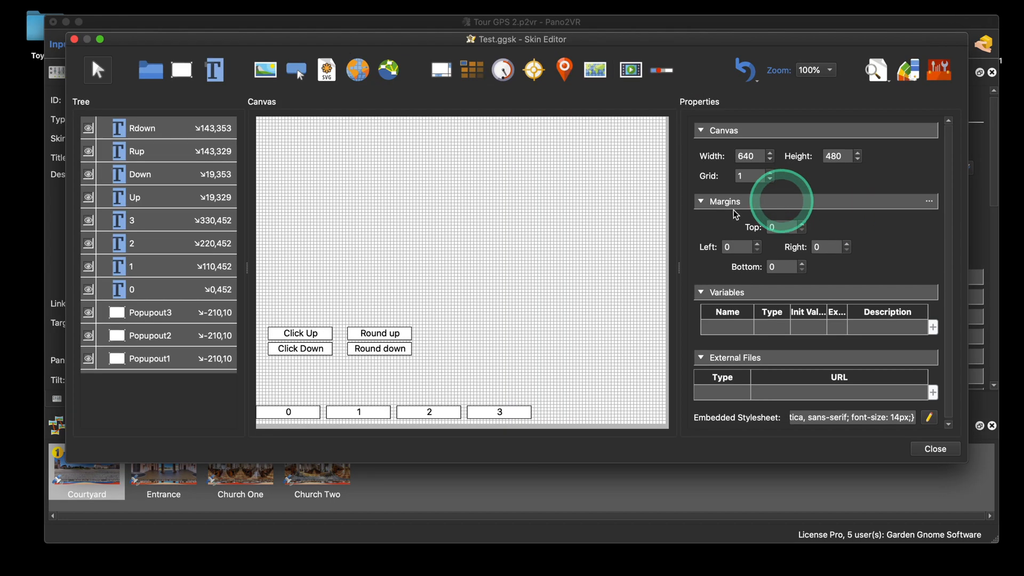
drag(426, 42, 427, 30)
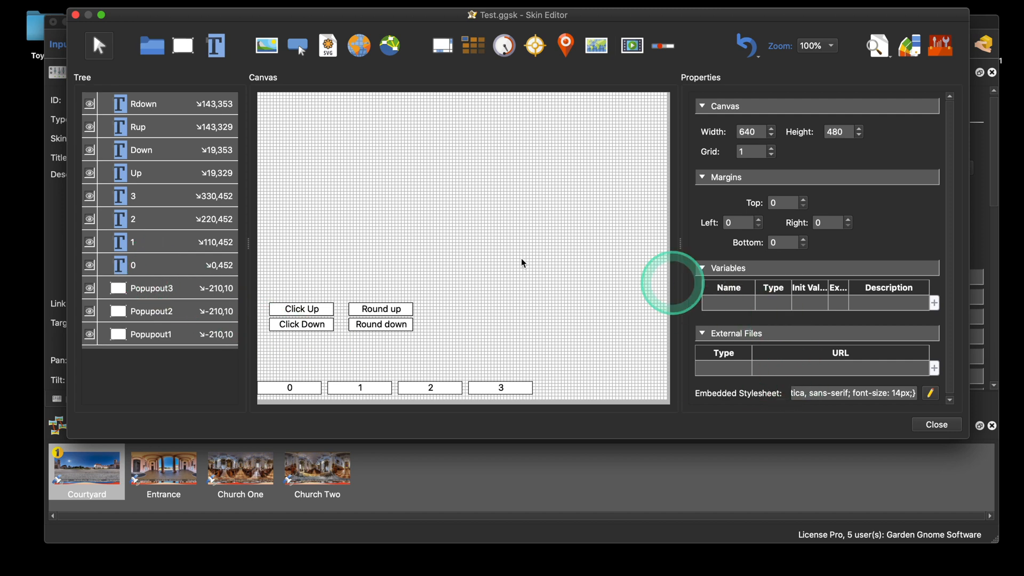
Delete the Mouse Click action that sets the popouts variable from text element 1
click(154, 266)
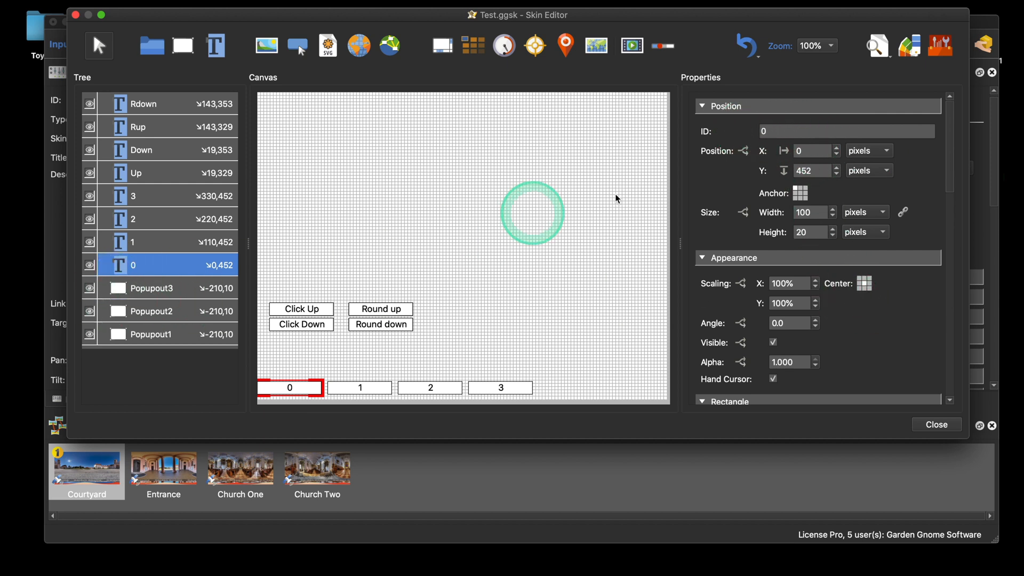
scroll(891, 359, down, 10)
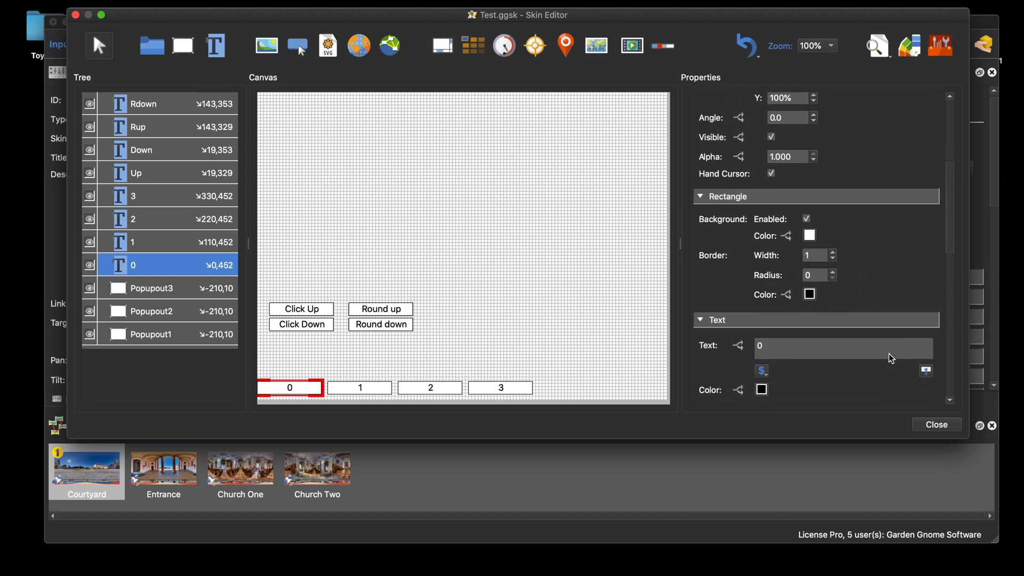
click(355, 388)
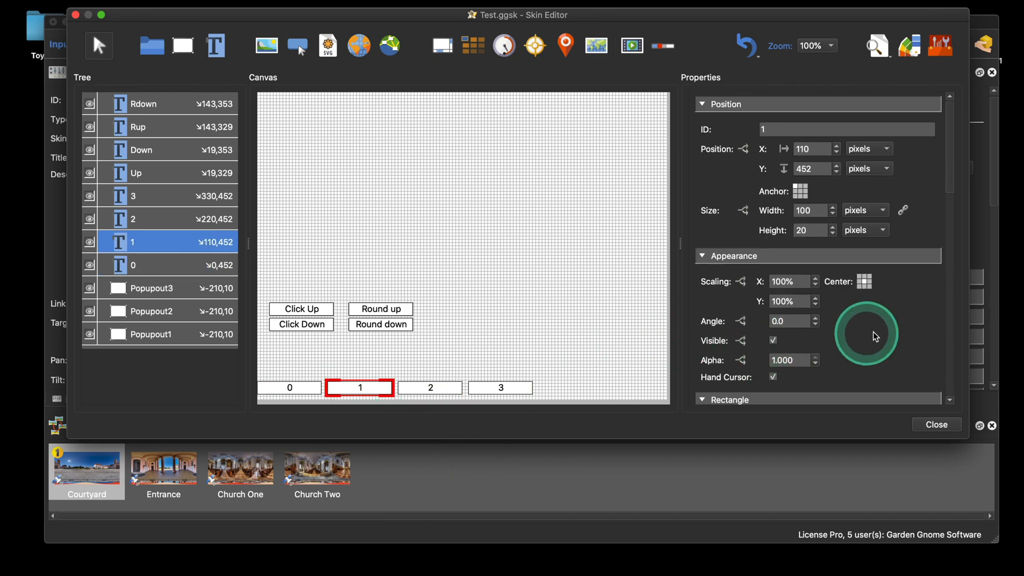
scroll(865, 335, down, 10)
scroll(774, 350, down, 5)
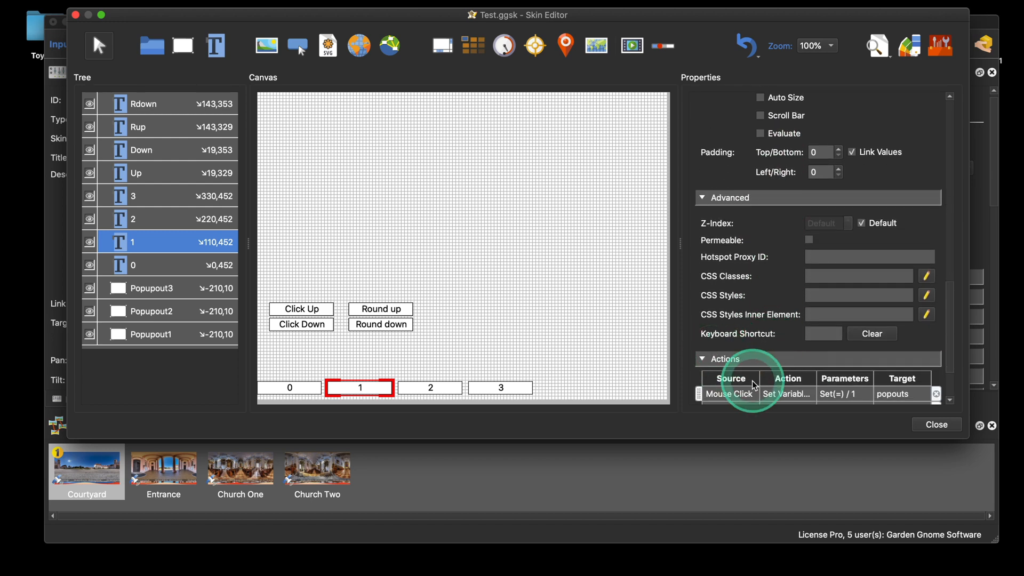
click(935, 392)
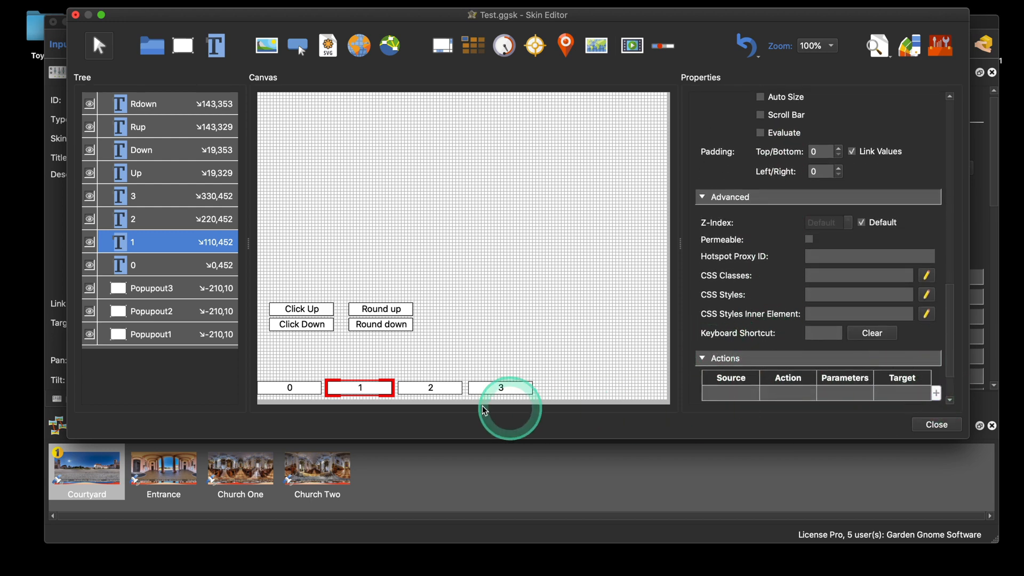
Delete the existing actions from text elements 2 and 0
click(433, 387)
scroll(885, 354, down, 10)
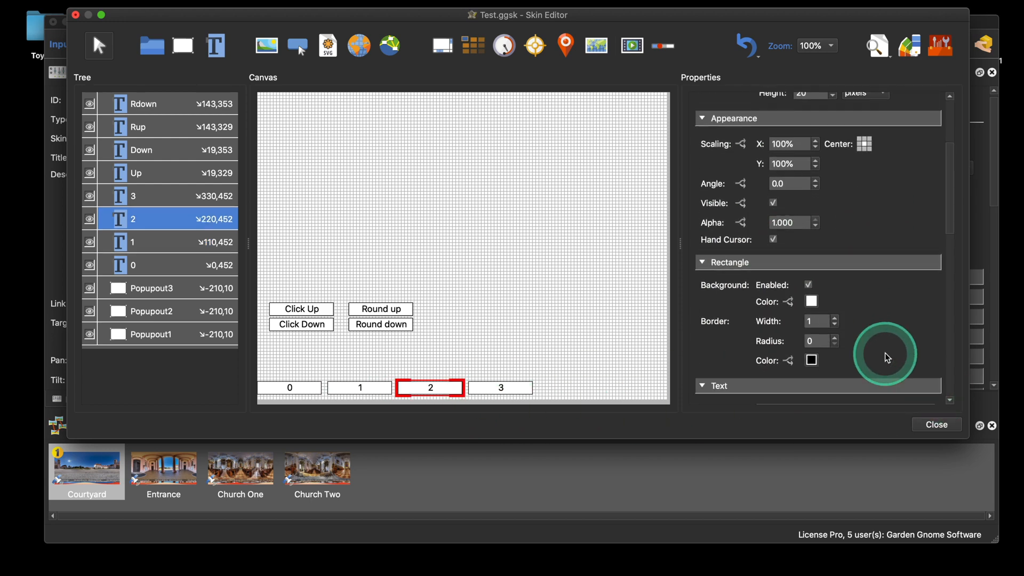
scroll(888, 358, down, 5)
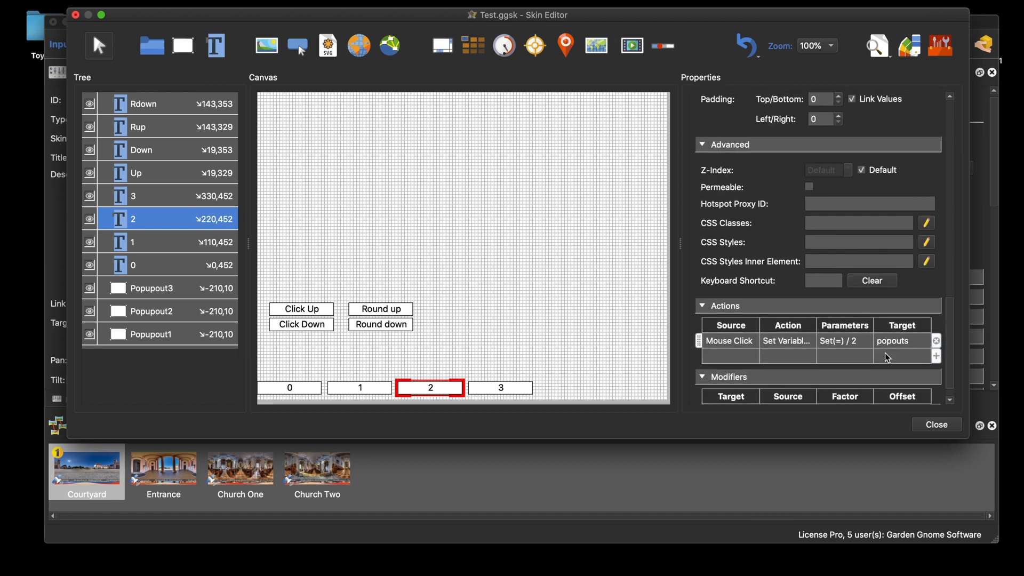
click(936, 319)
click(288, 388)
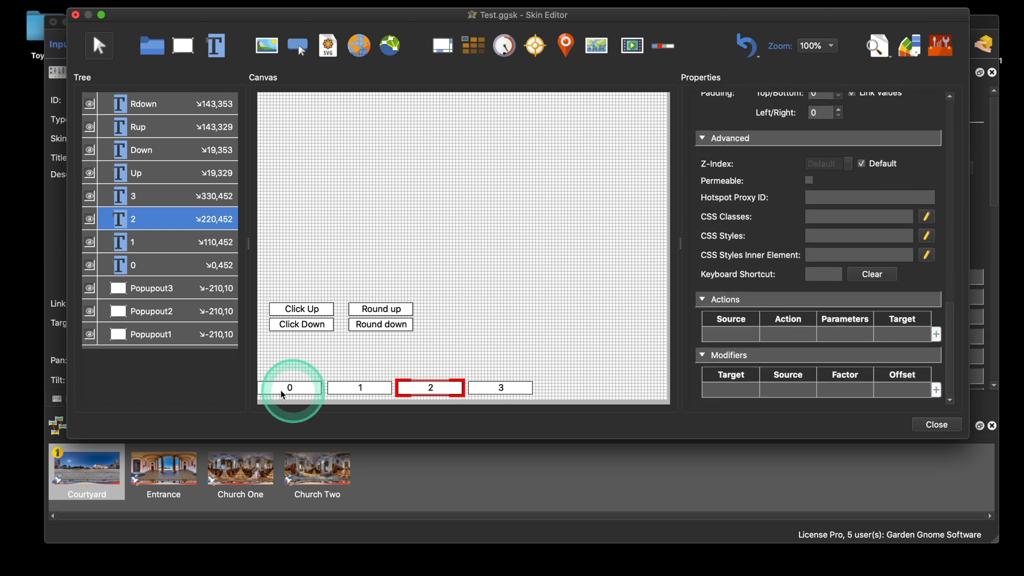
click(926, 357)
scroll(925, 355, down, 15)
click(937, 320)
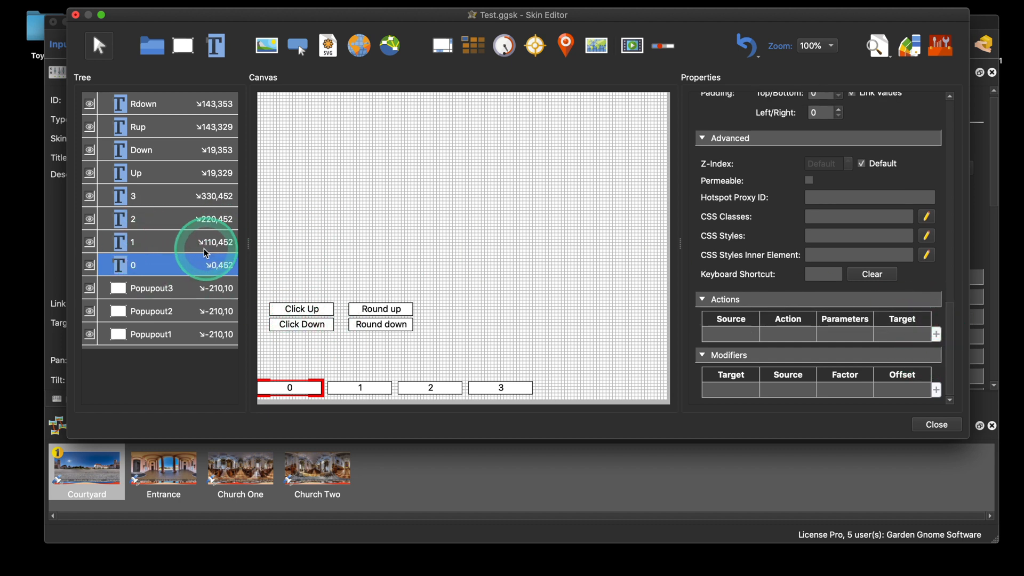
Check the Click Up, Click Down and Round up text elements for existing actions
click(314, 315)
scroll(922, 355, down, 15)
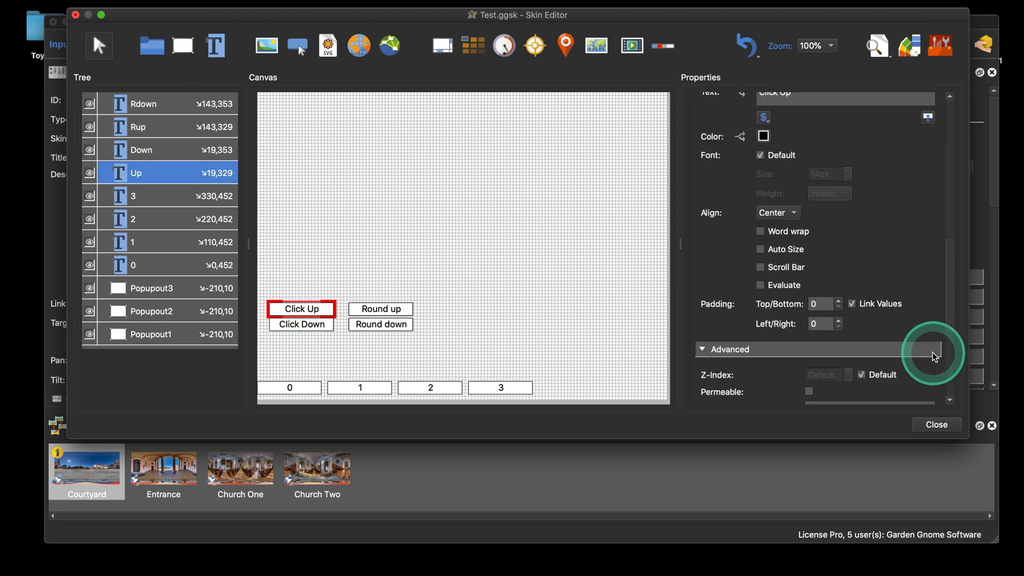
click(300, 325)
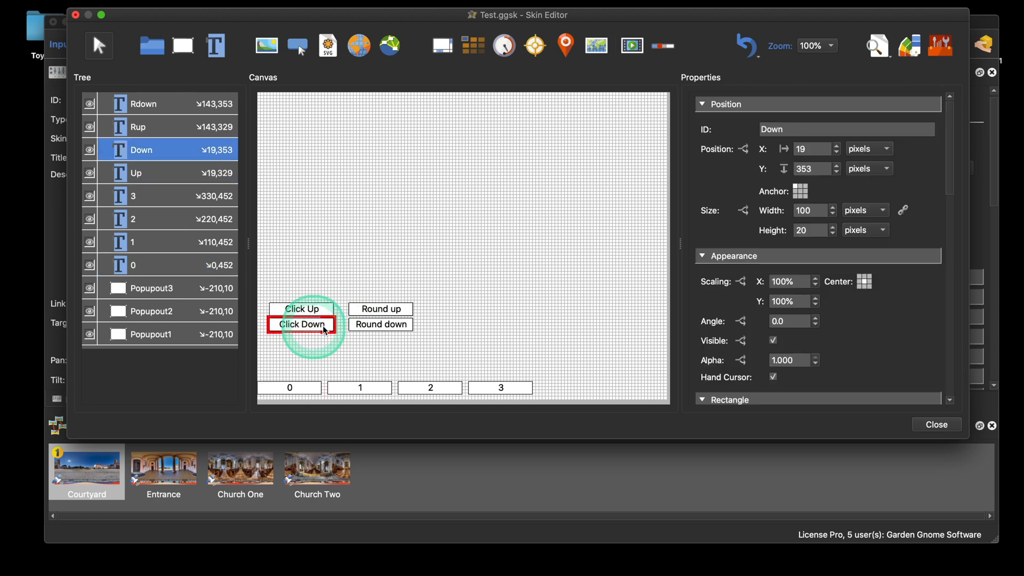
scroll(870, 349, down, 15)
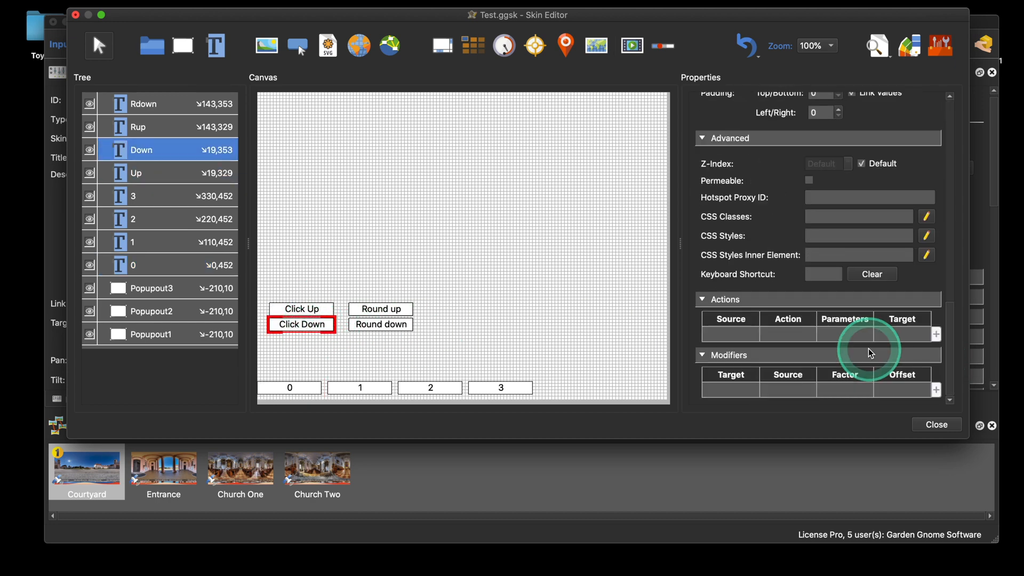
click(391, 309)
scroll(926, 349, down, 15)
scroll(853, 352, up, 3)
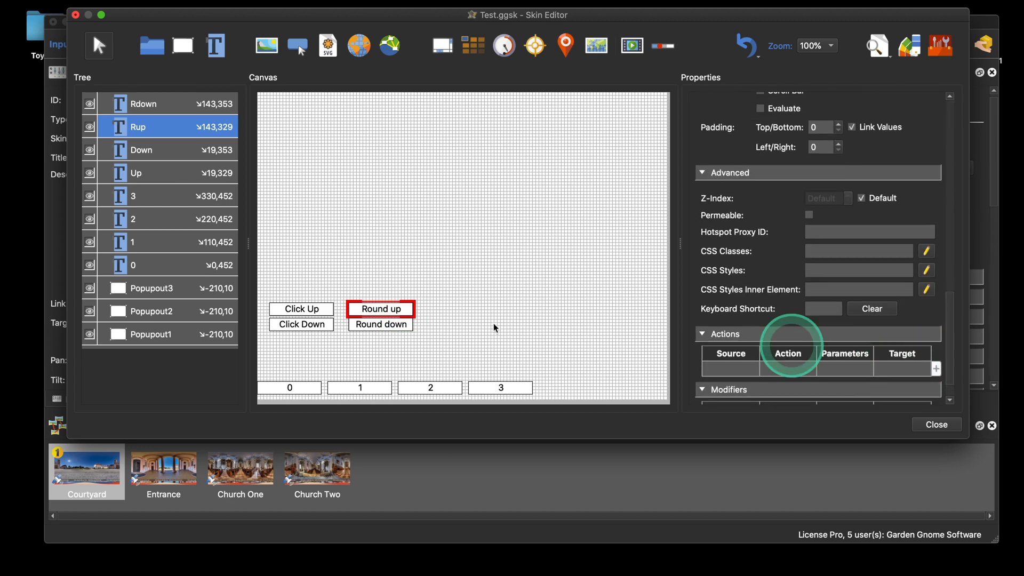
Add a canvas variable named popouts of type Number with an initial value of 0
click(157, 267)
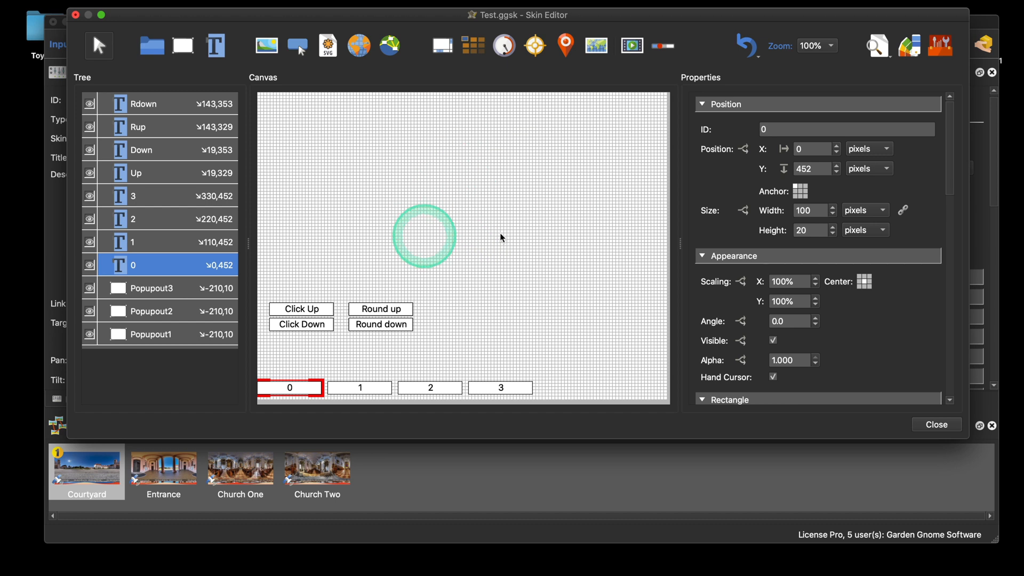
click(528, 213)
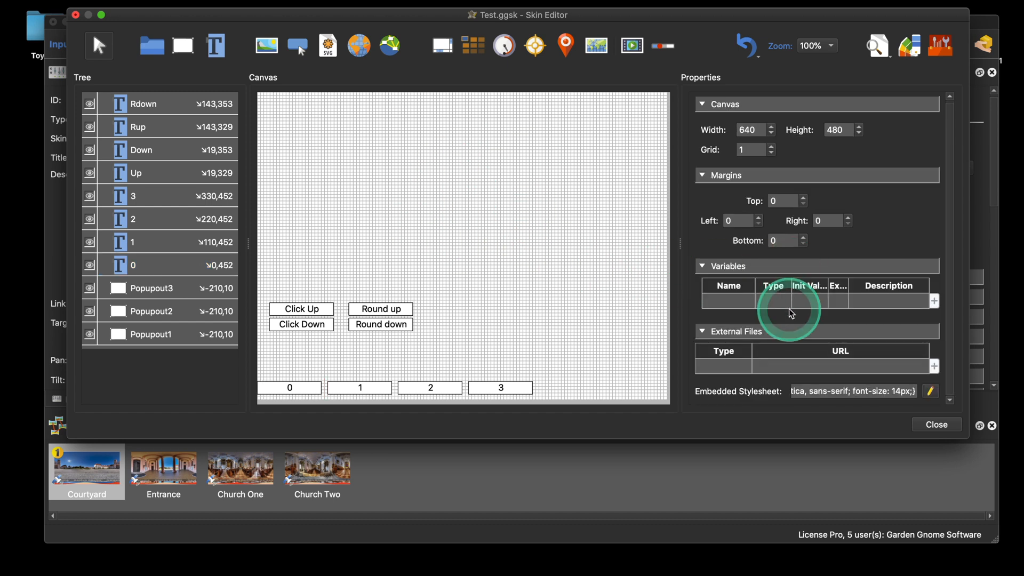
double_click(731, 305)
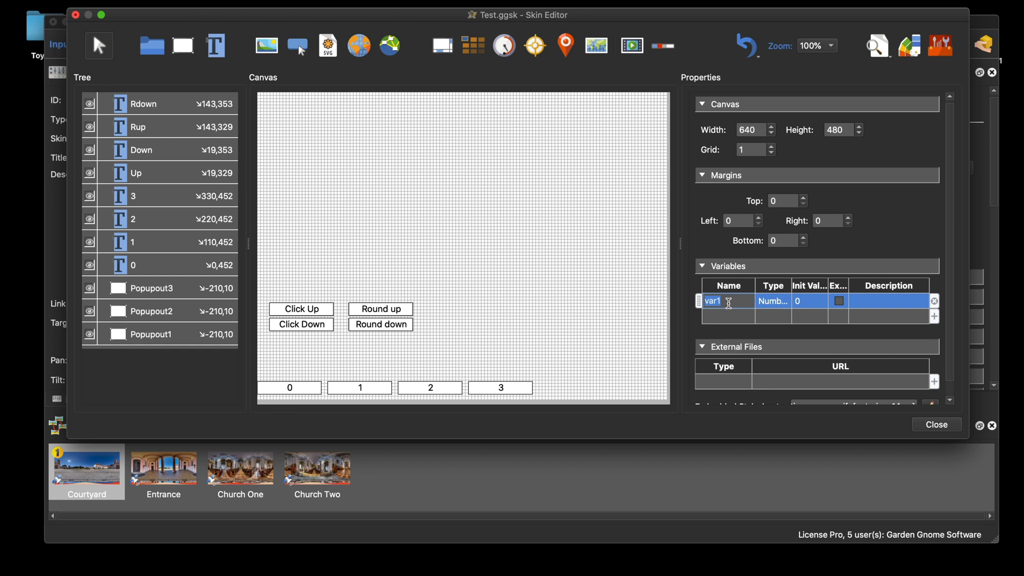
text(popu)
key(BackSpace)
text(out)
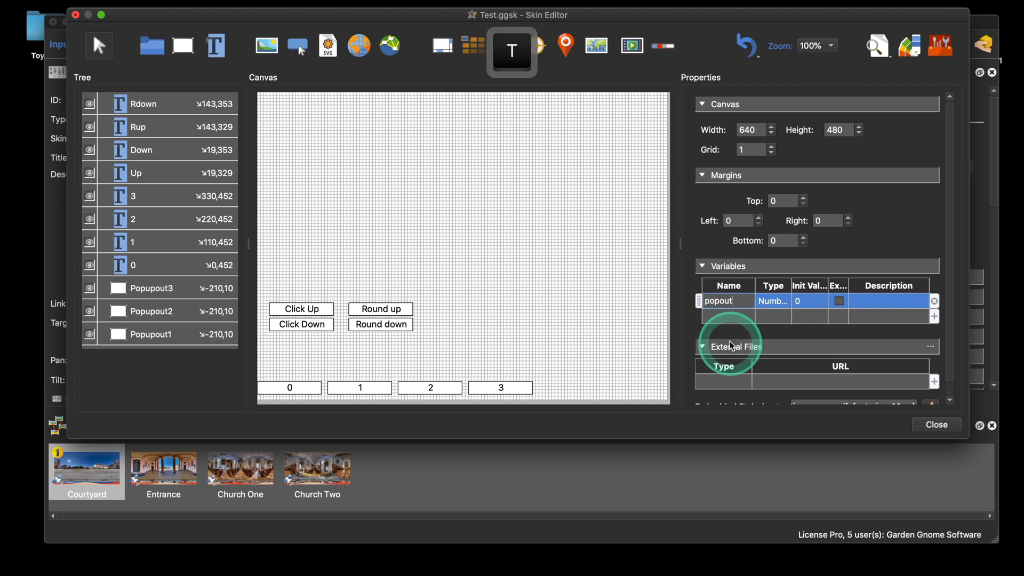
text(s)
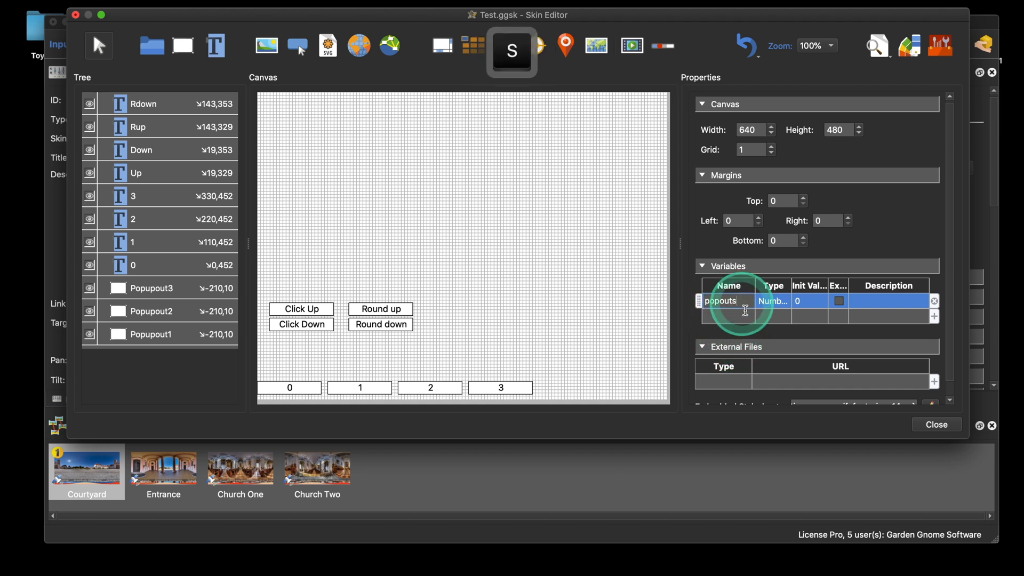
click(806, 303)
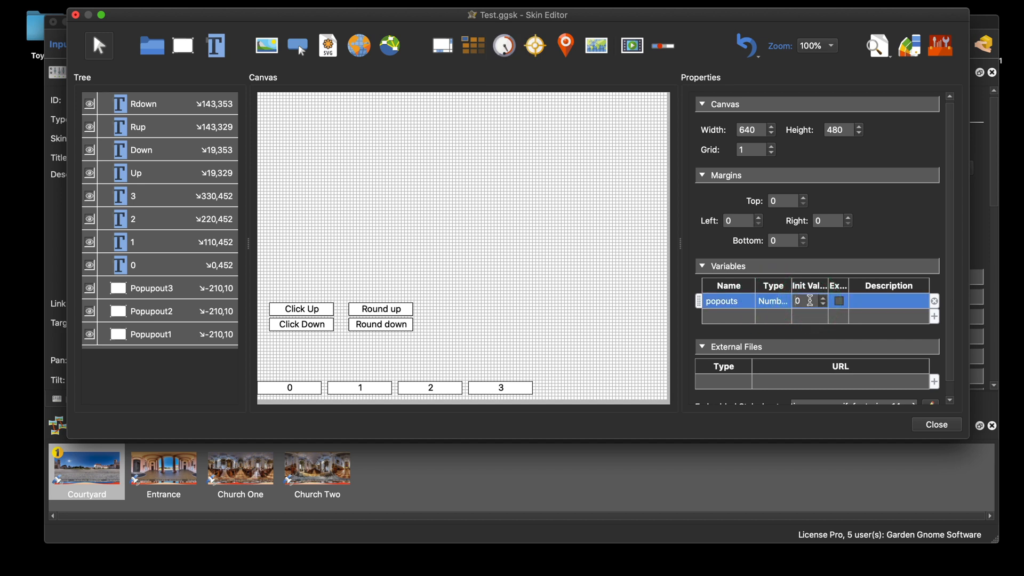
click(840, 302)
click(777, 317)
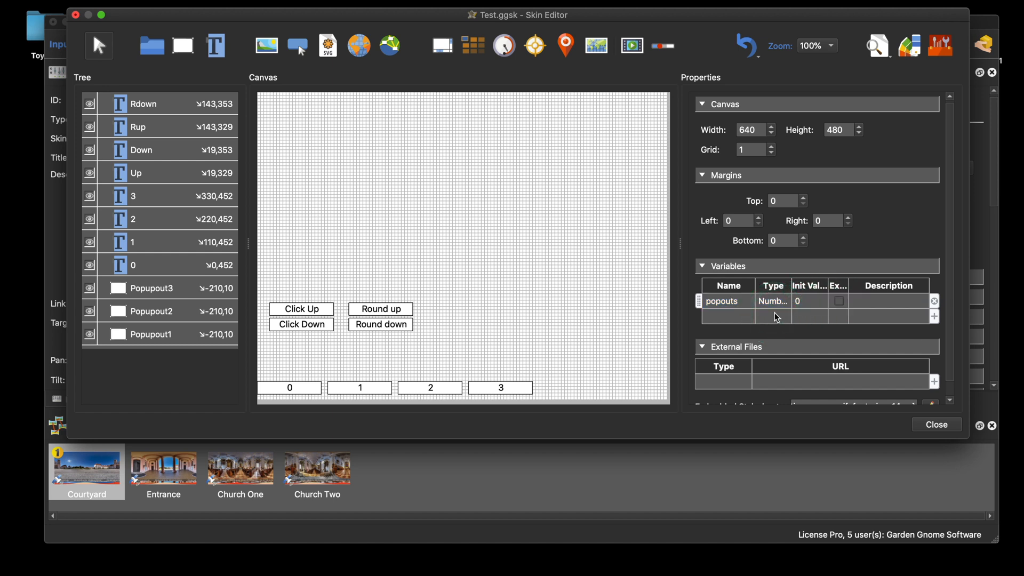
Extend the canvas view to show the elements placed outside the canvas
click(239, 9)
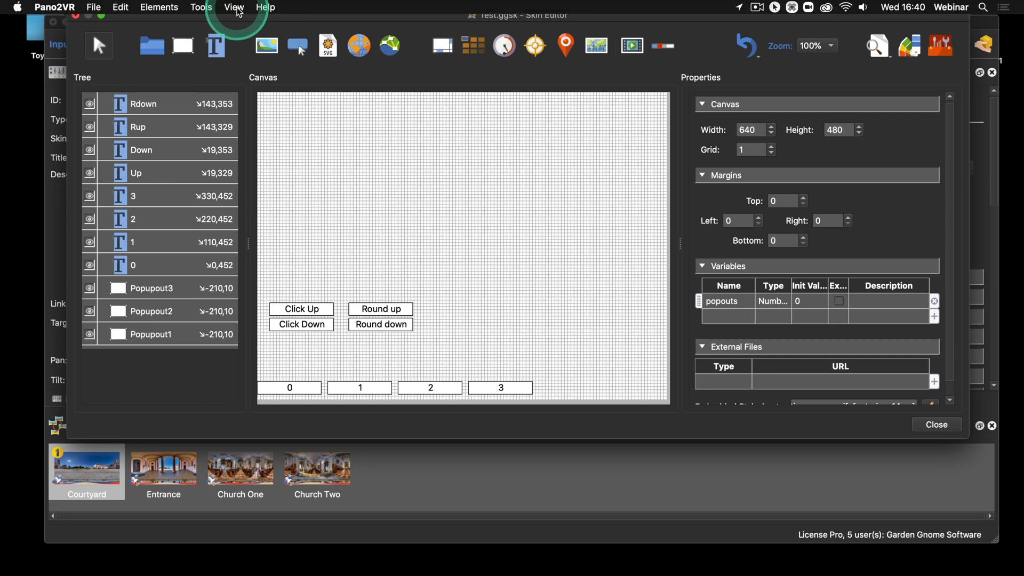
click(240, 10)
click(265, 80)
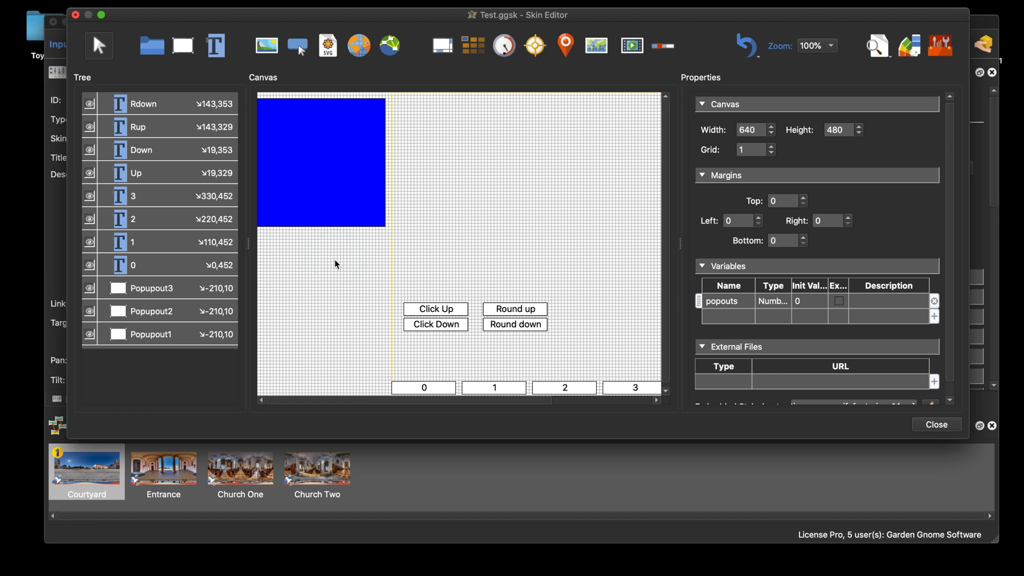
Inspect the stacked Popupout3, Popupout2 and Popupout1 rectangles by hiding them one at a time, and show them all again
click(90, 288)
click(92, 312)
click(90, 332)
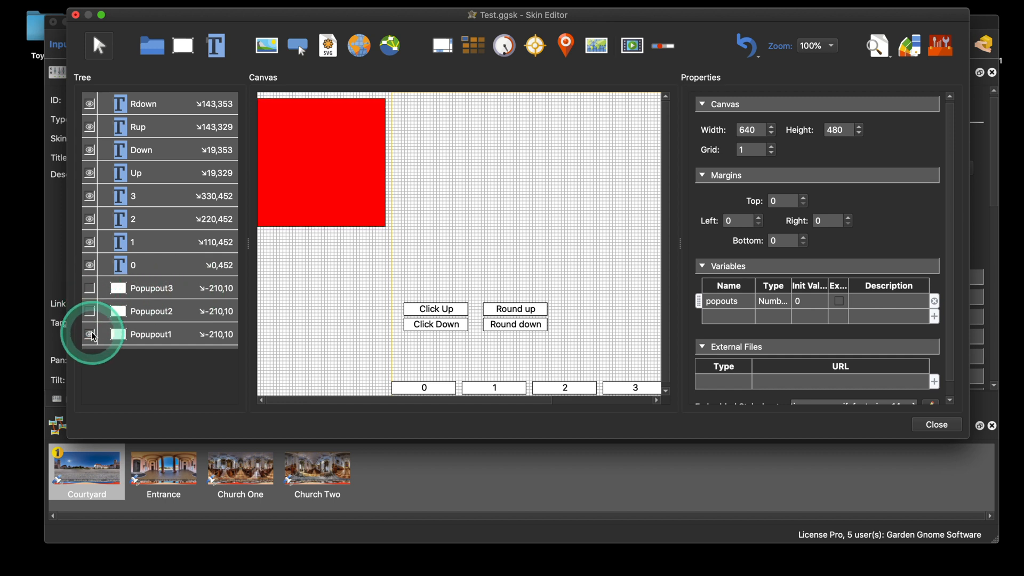
click(90, 334)
click(90, 312)
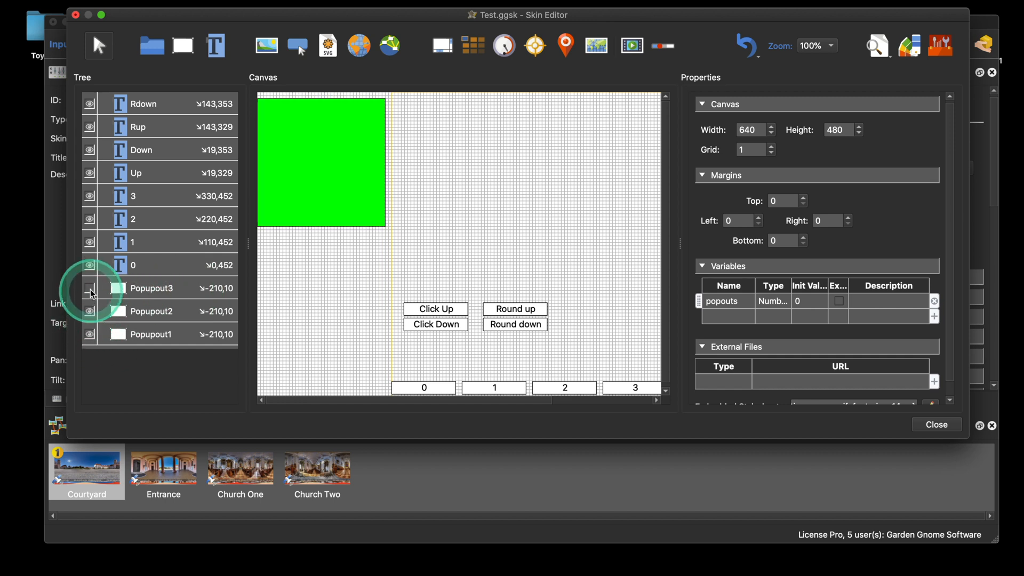
click(90, 288)
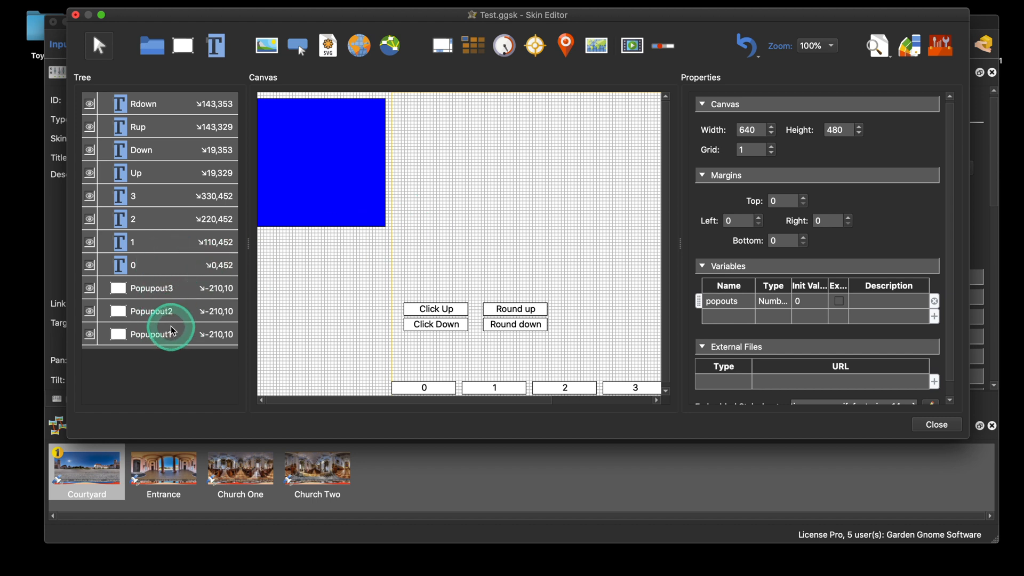
Select the Popupout1 rectangle and hide Popupout3 and Popupout2 on the canvas
click(160, 334)
click(90, 288)
click(89, 311)
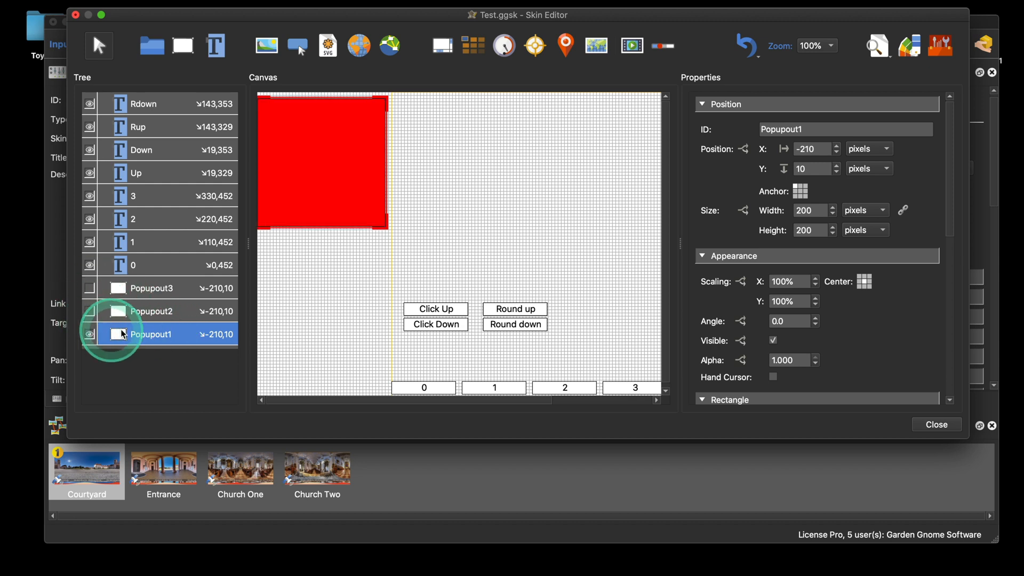
Add a position logic block to Popupout1 that sets X to 10 and Y to 10 when popouts = 1
scroll(840, 293, up, 1)
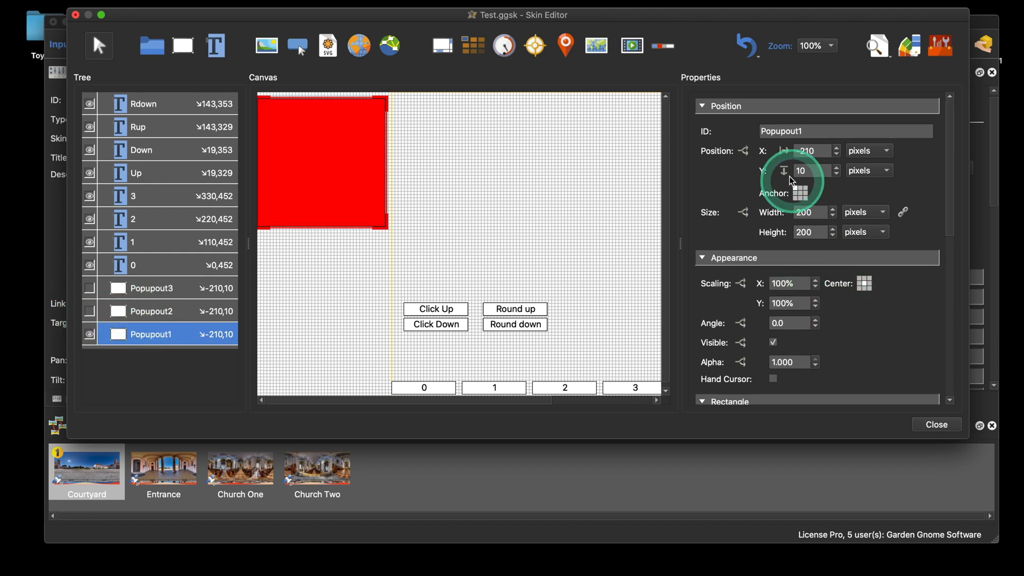
click(744, 156)
click(396, 137)
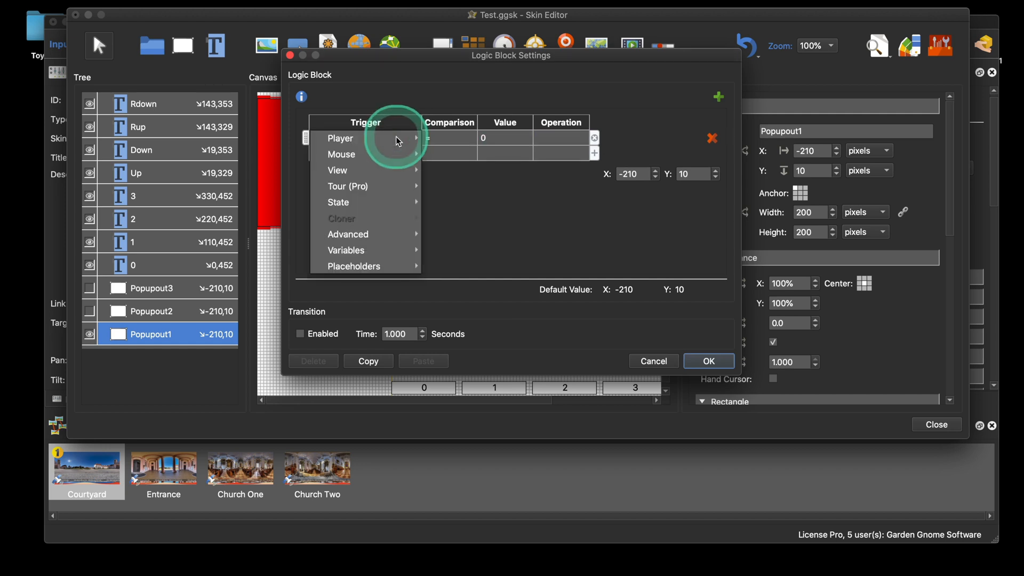
mouse_move(392, 251)
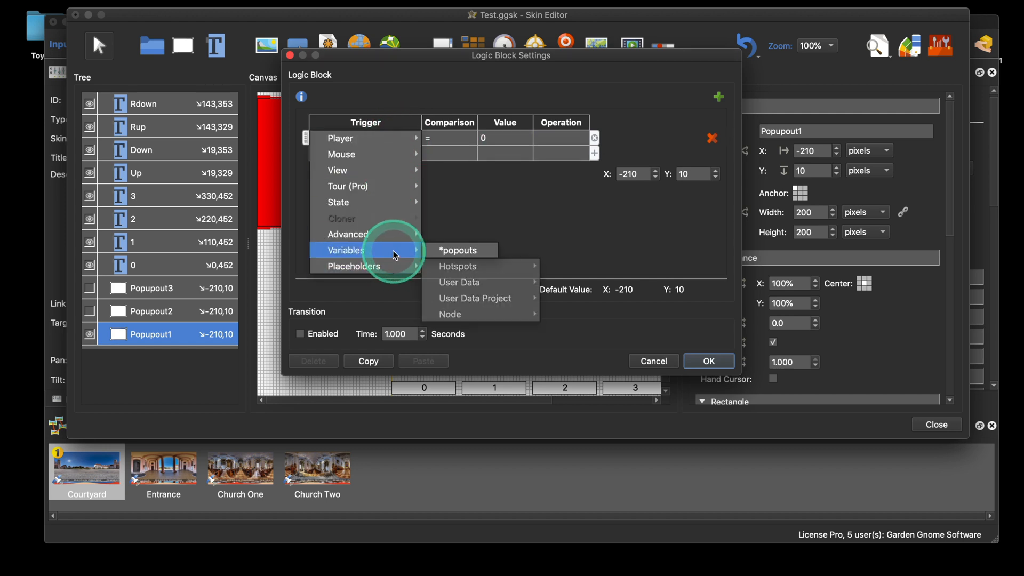
click(465, 250)
click(476, 140)
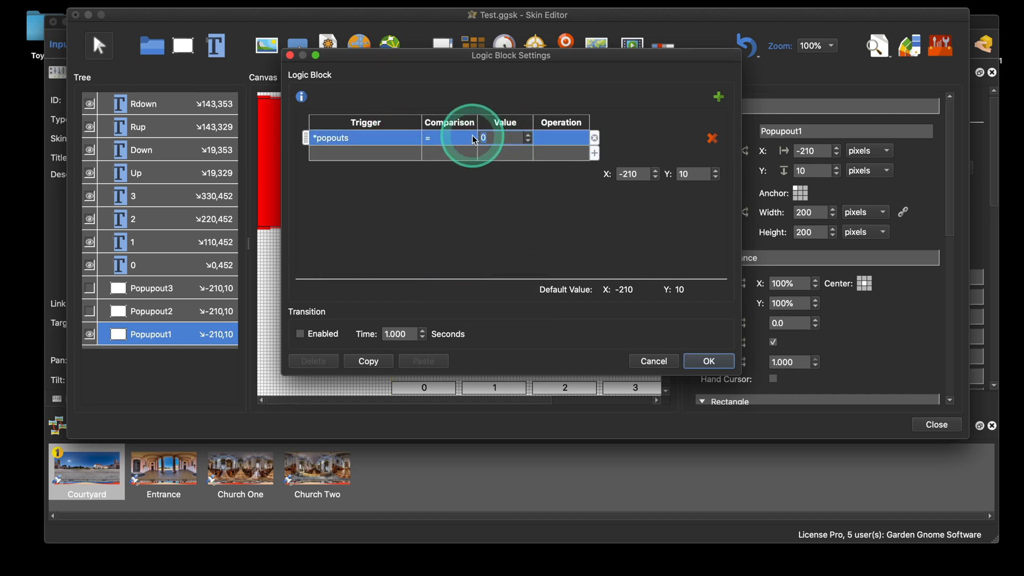
text(1)
click(630, 174)
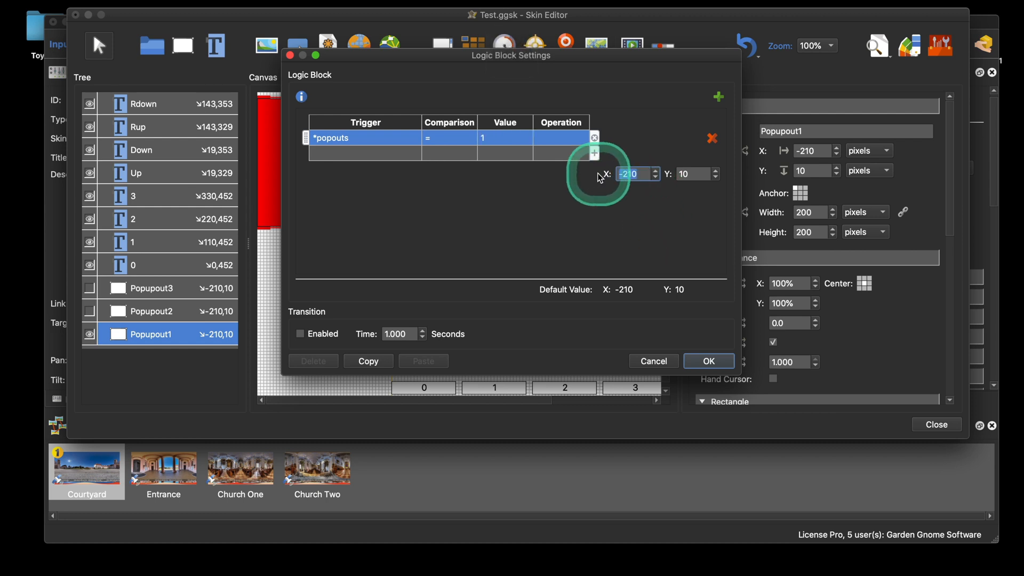
text(10)
click(710, 361)
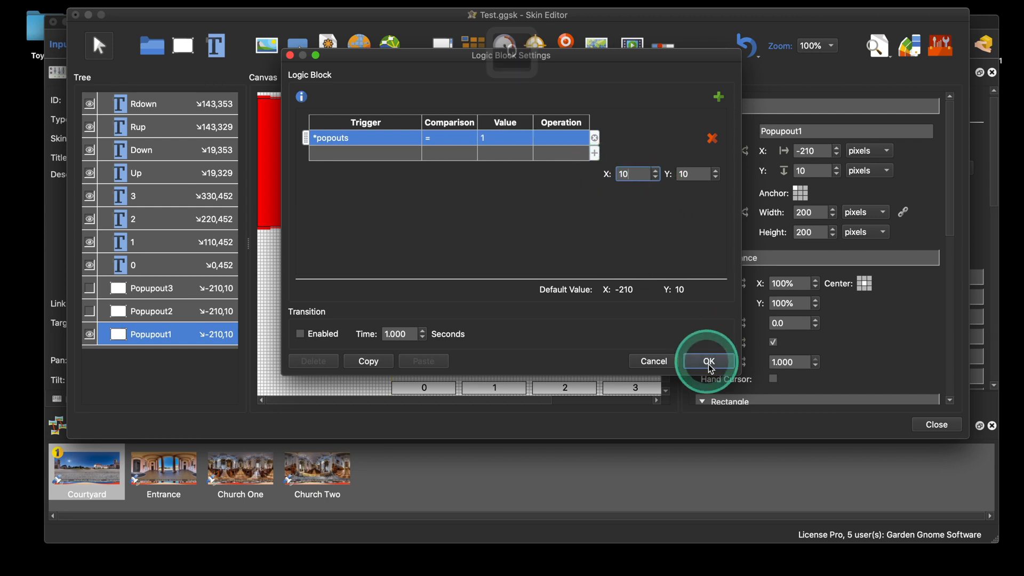
Open a live preview of the skin to view its initial state, and close it again
click(802, 171)
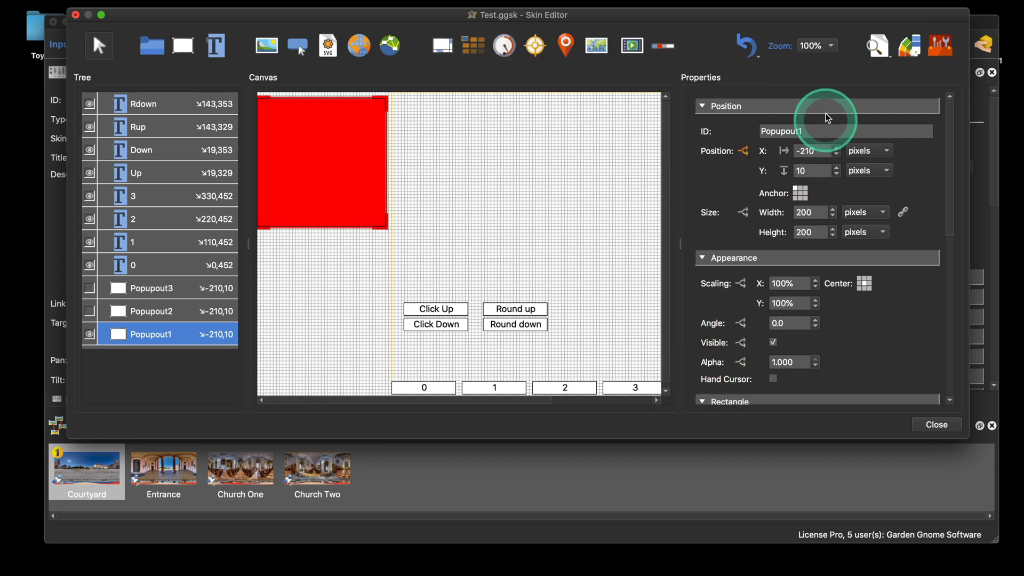
click(878, 50)
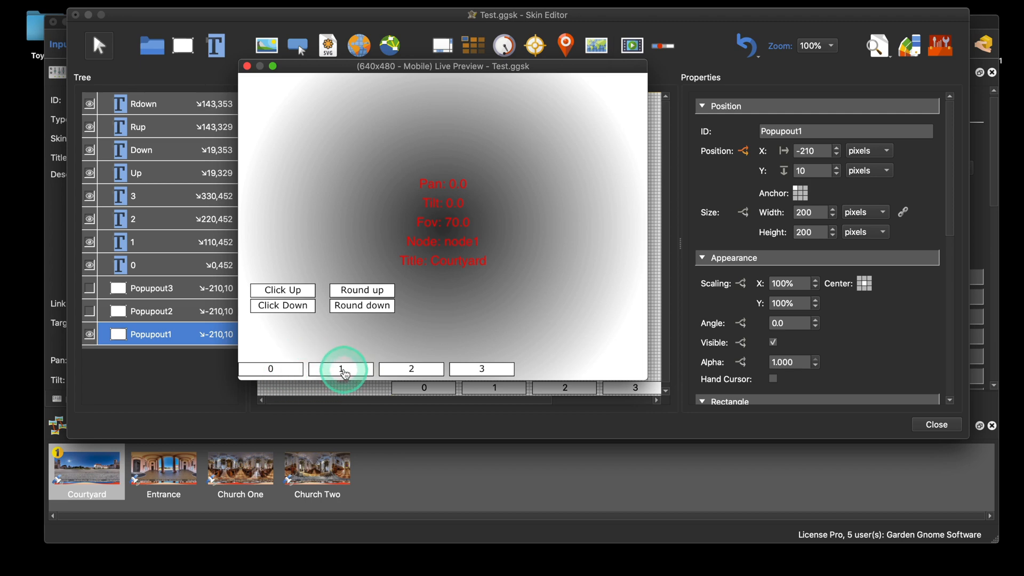
click(246, 66)
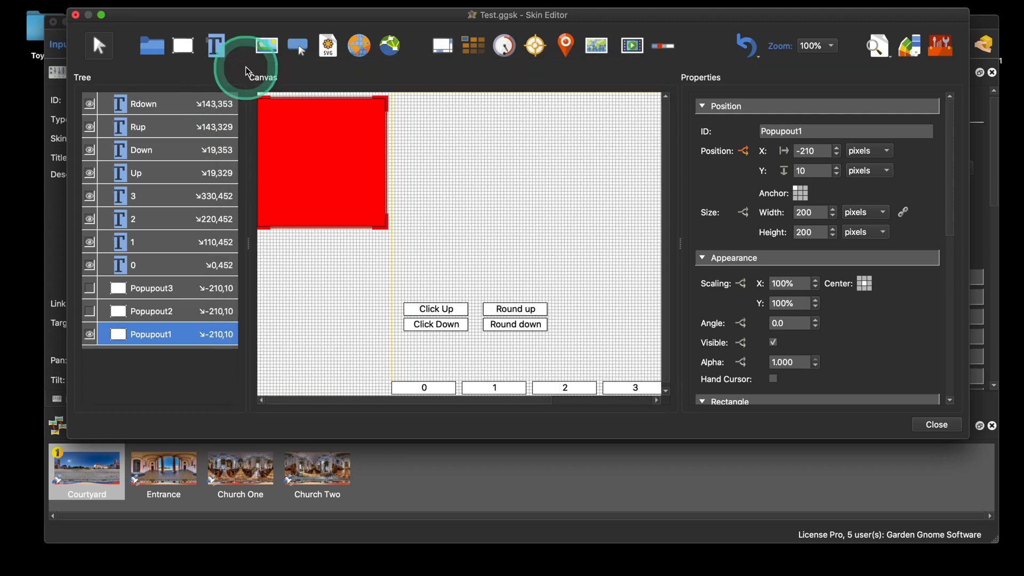
Give text element 1 a Mouse Click action that uses Set Variable Value to set popouts to 1
click(503, 388)
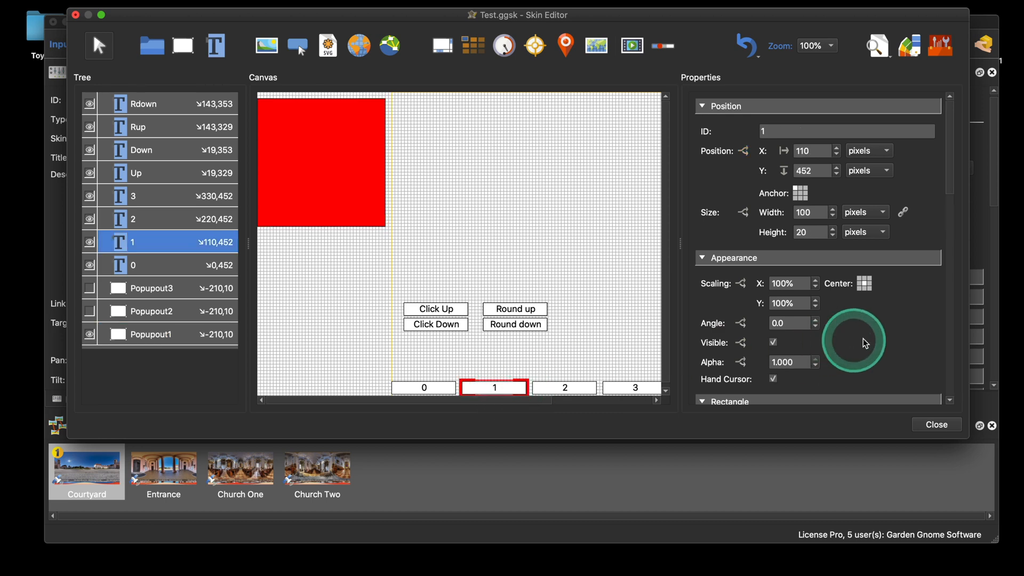
scroll(863, 338, down, 5)
double_click(738, 336)
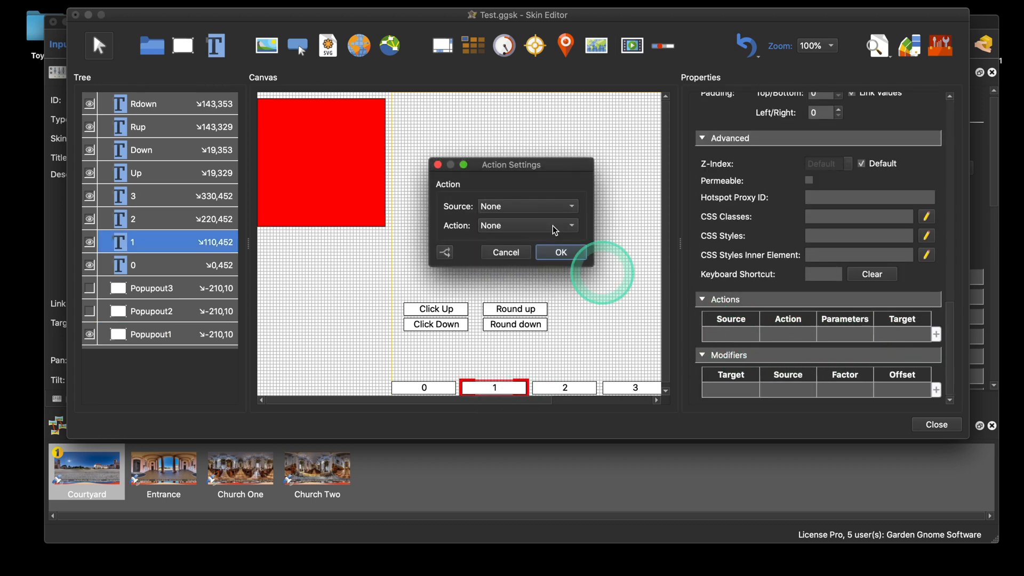
click(529, 207)
click(531, 222)
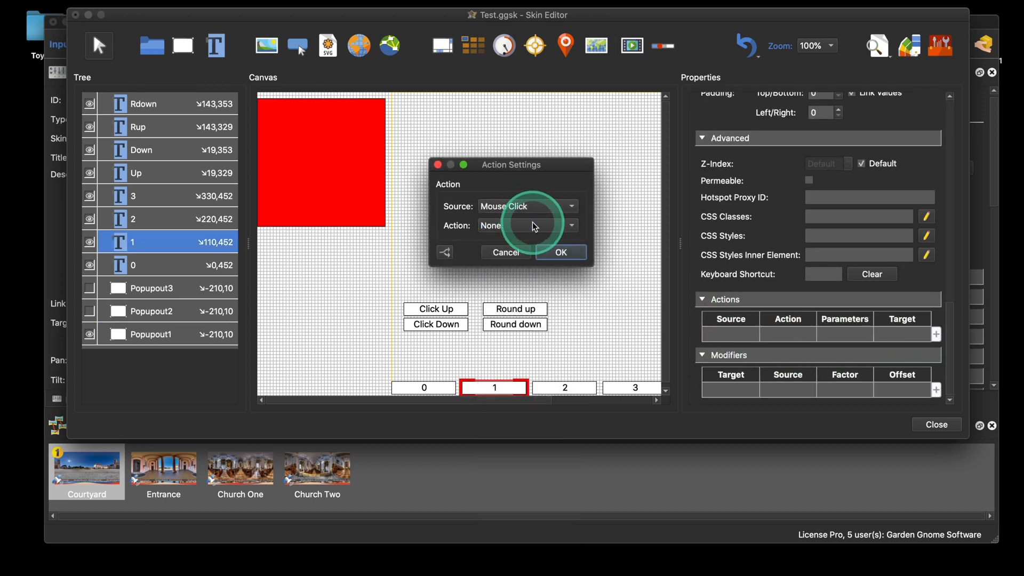
click(533, 225)
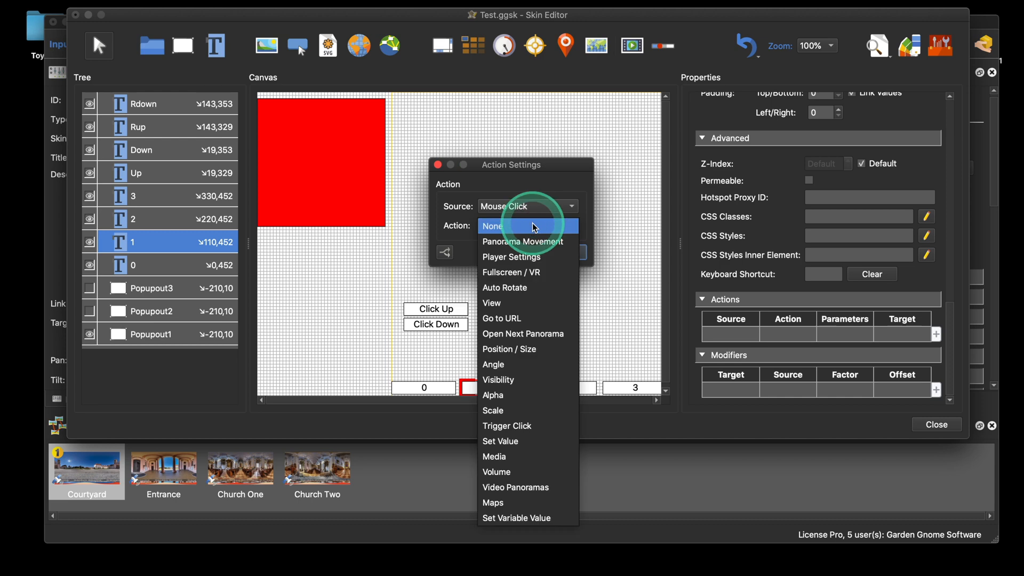
click(536, 516)
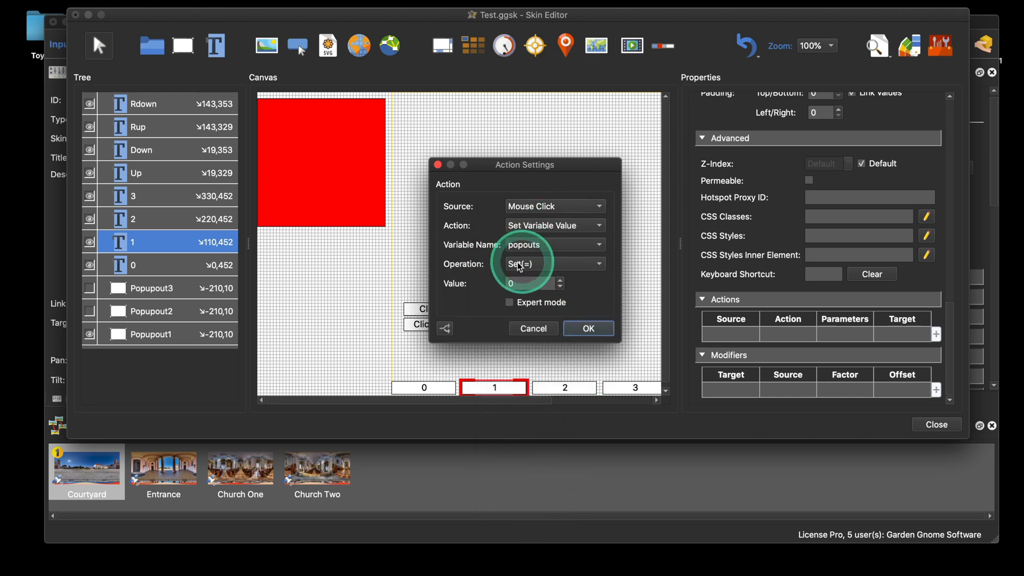
double_click(509, 284)
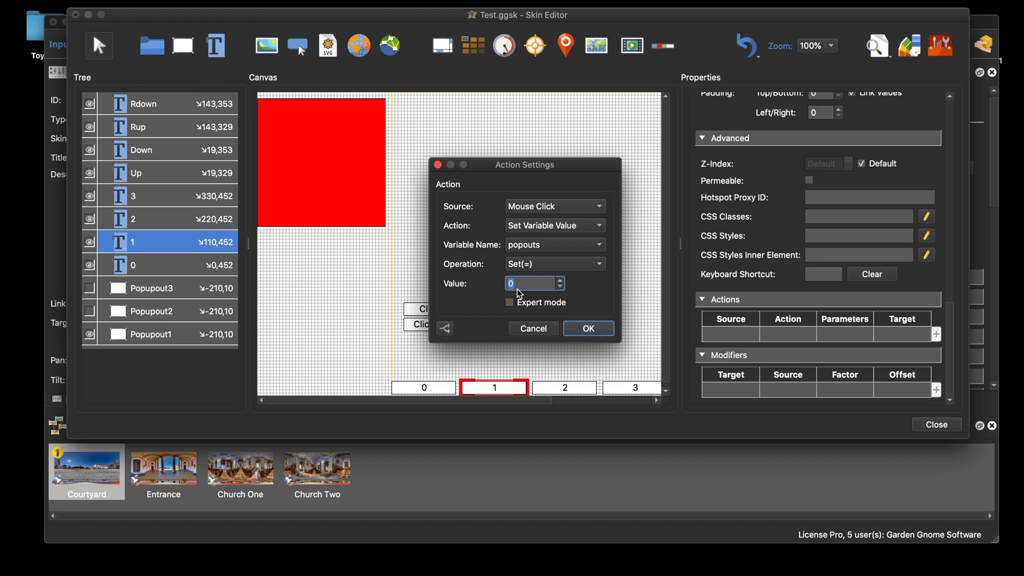
text(2)
key(BackSpace)
text(1)
click(593, 336)
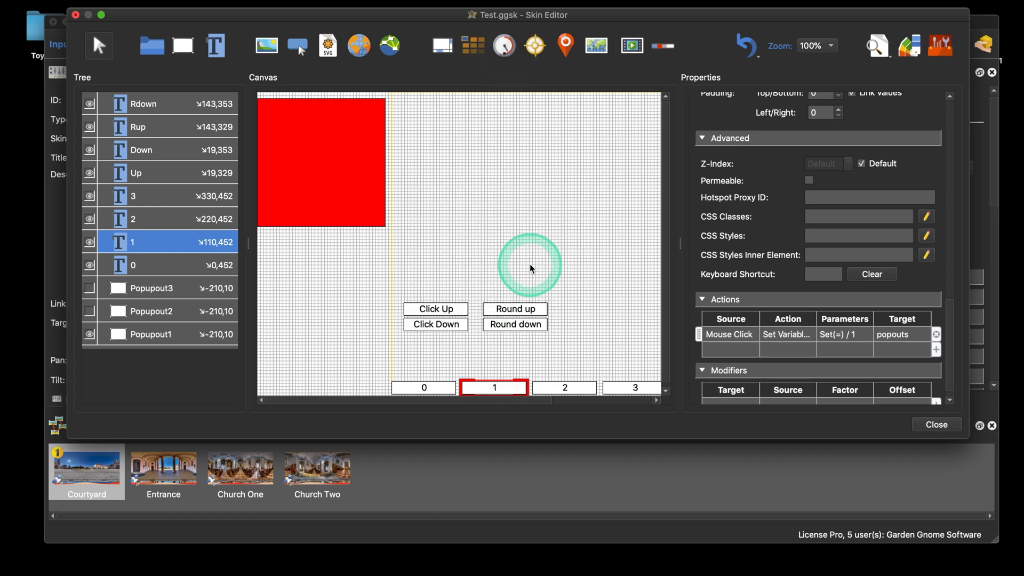
Place a text box near the canvas's upper edge, anchor it to the upper-right corner, and set its ID to DB
click(215, 45)
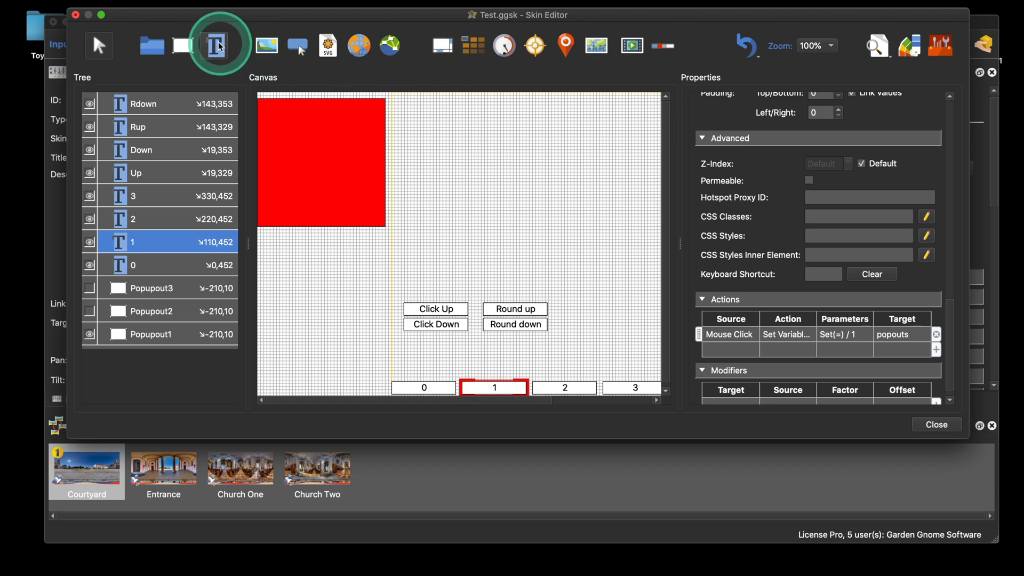
drag(598, 125, 609, 108)
click(805, 171)
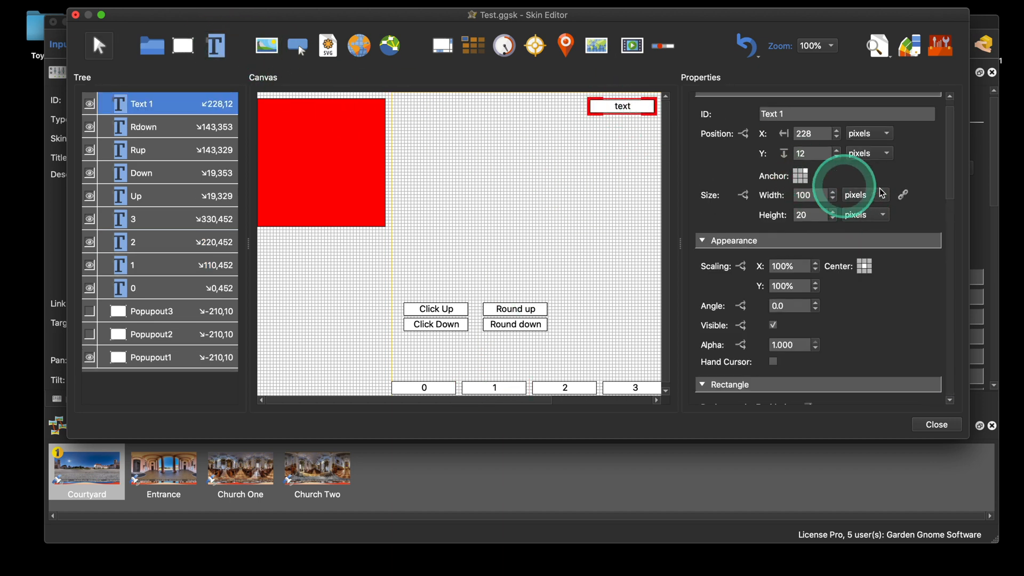
scroll(888, 189, up, 1)
drag(779, 131, 713, 130)
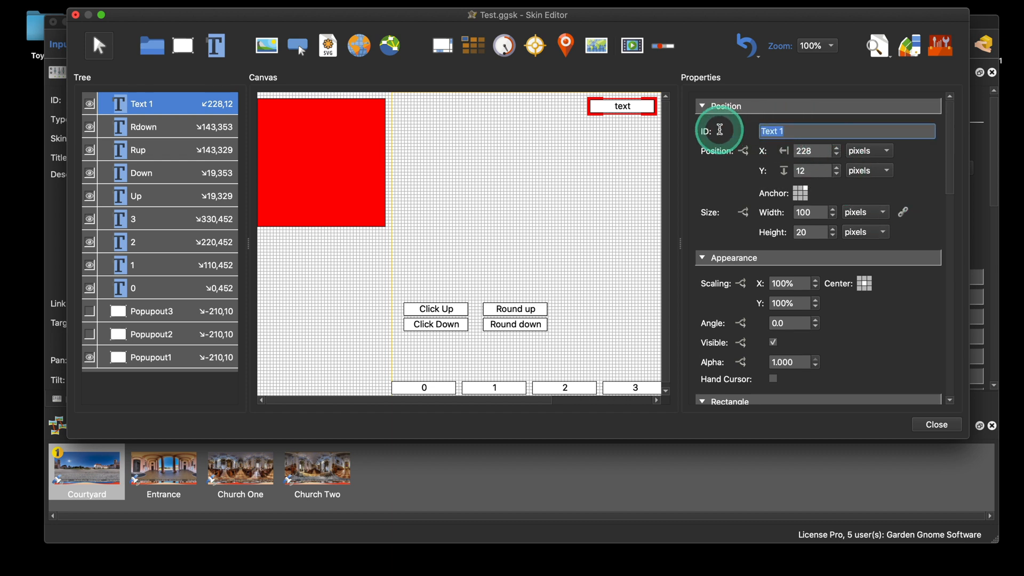
key(shift)
text(DB)
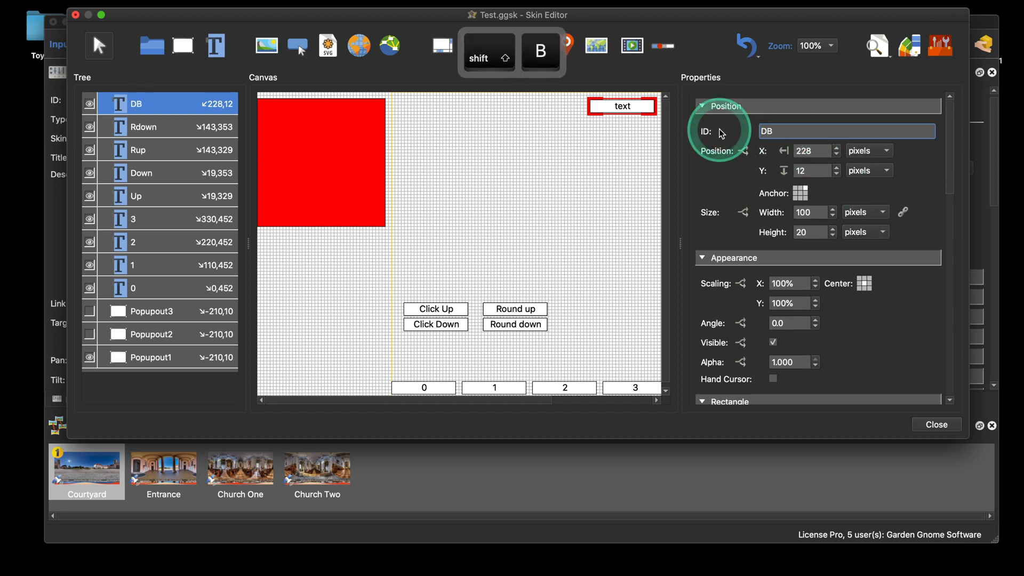
Replace the DB text box's content with the popouts variable placeholder $(*popouts)
click(856, 278)
scroll(864, 283, down, 10)
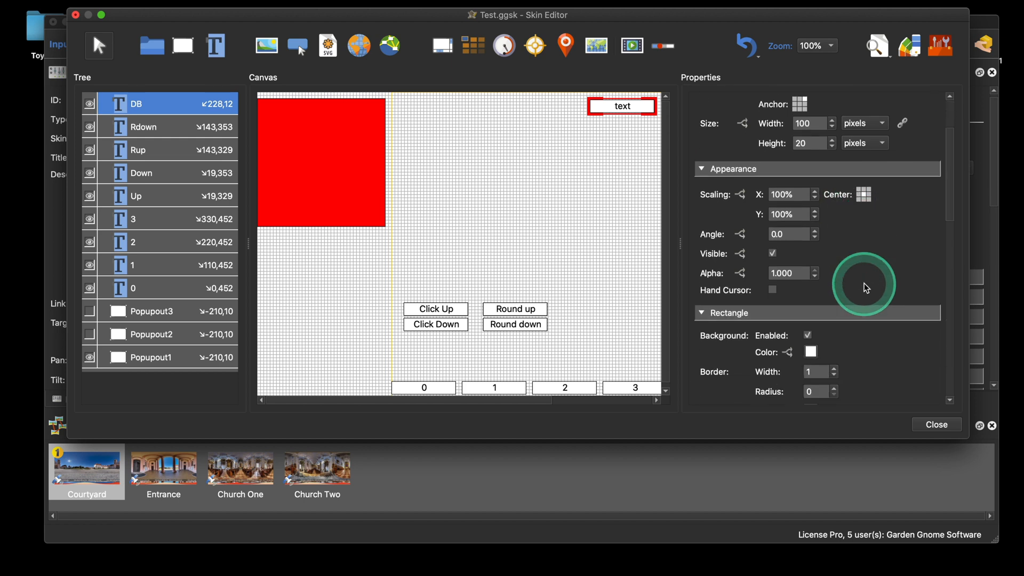
drag(785, 164, 754, 164)
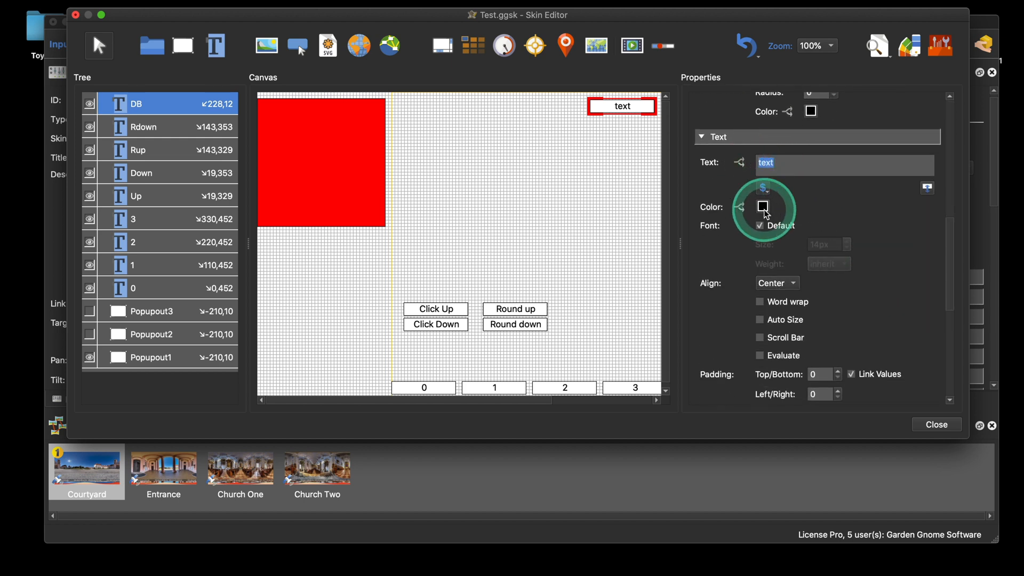
click(764, 188)
click(789, 305)
mouse_move(790, 314)
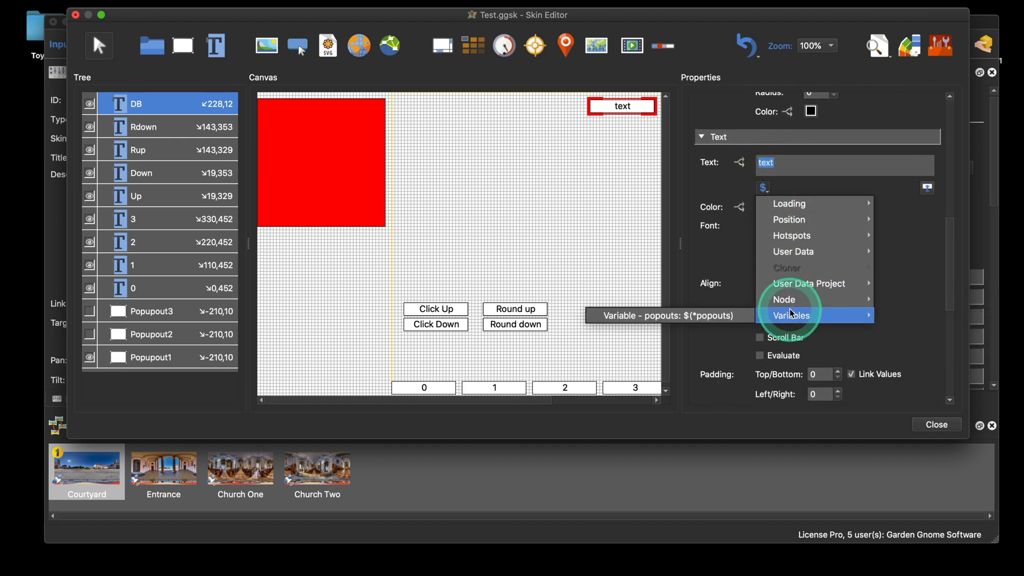
click(742, 314)
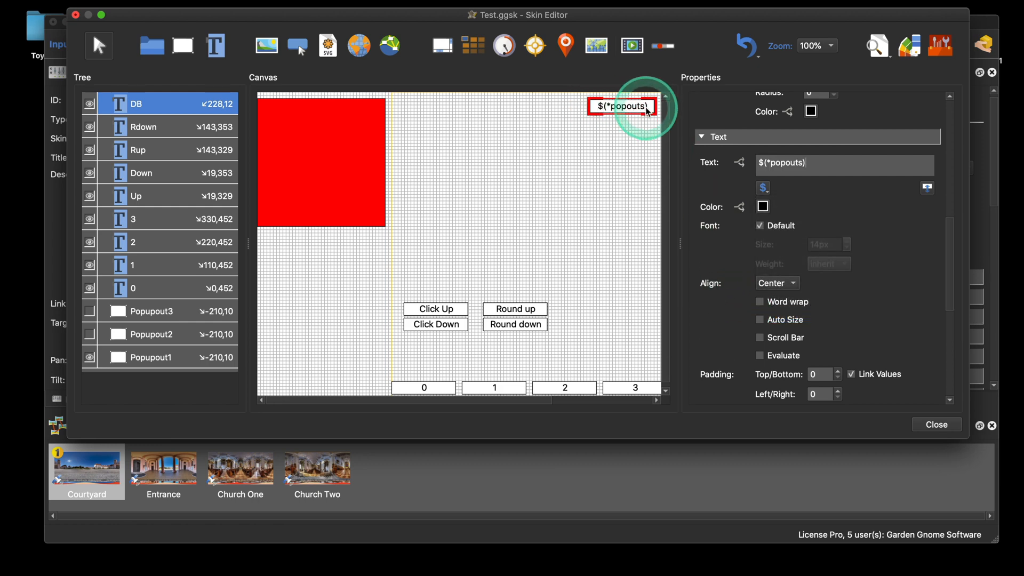
Test button 1 in the live preview, checking the popout and the popouts value, and close the preview
click(875, 48)
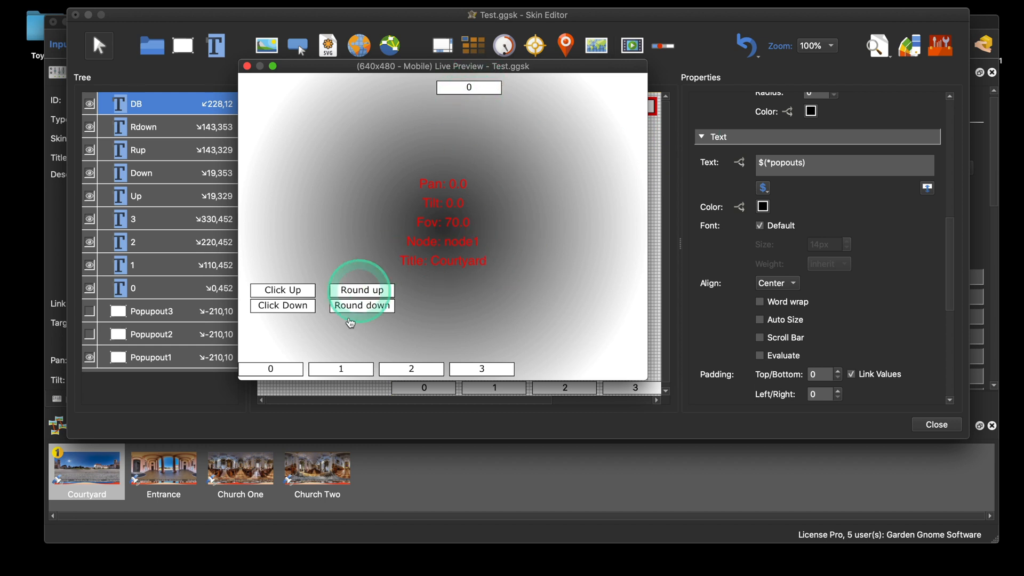
click(344, 374)
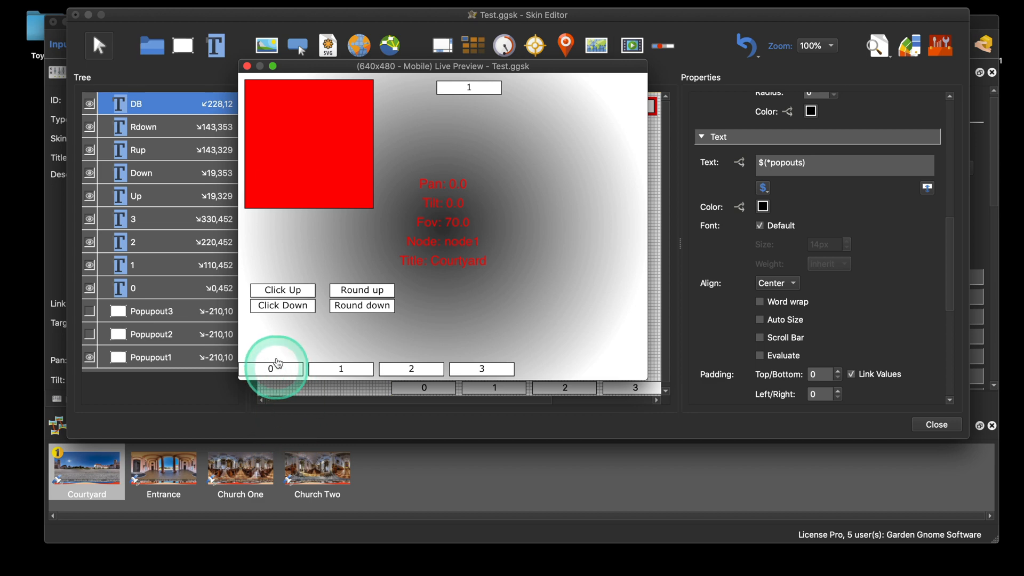
click(247, 65)
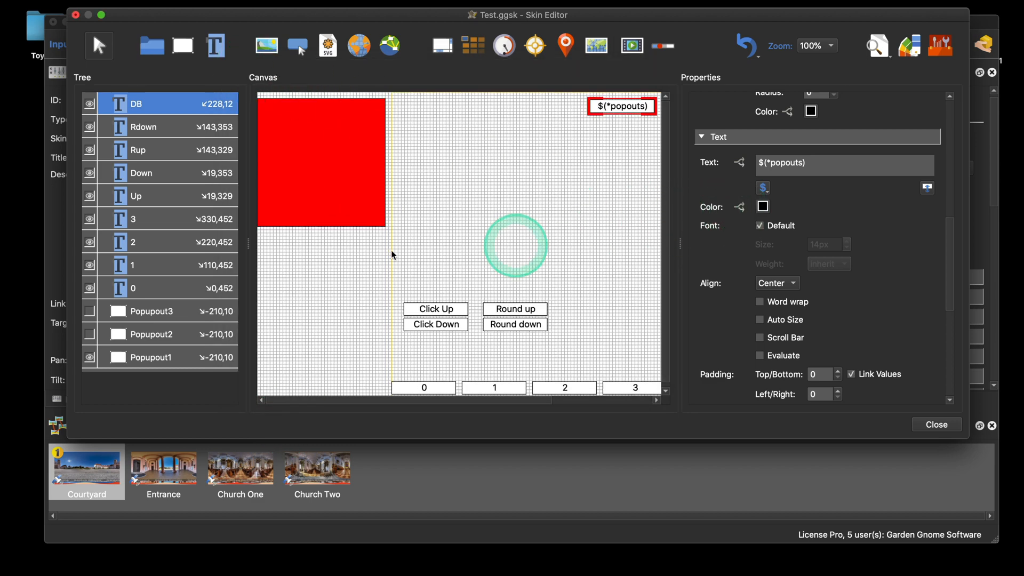
Give text element 0 a Mouse Click action that uses Set Variable Value to set popouts to 0
click(417, 383)
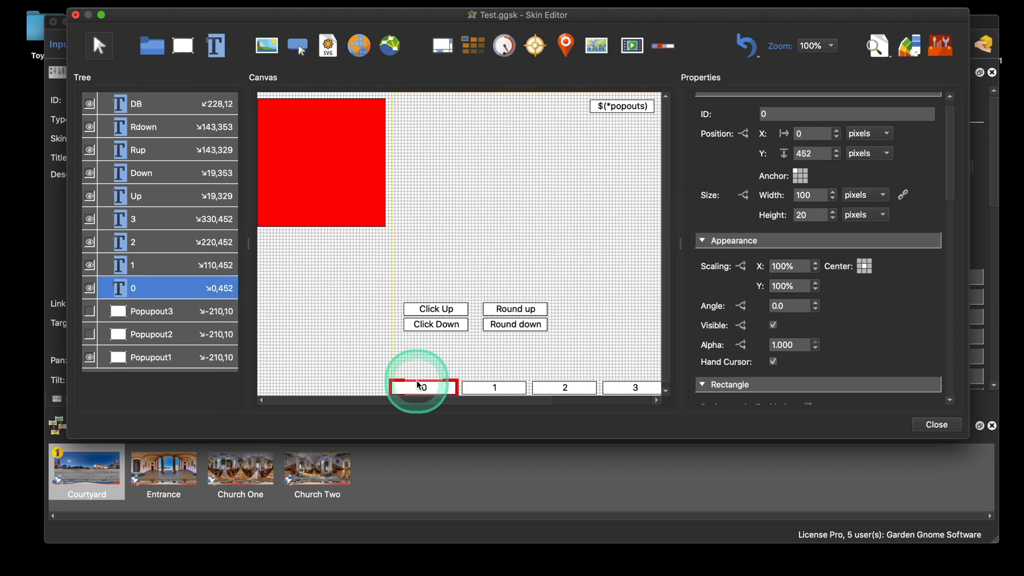
scroll(847, 324, down, 10)
double_click(721, 334)
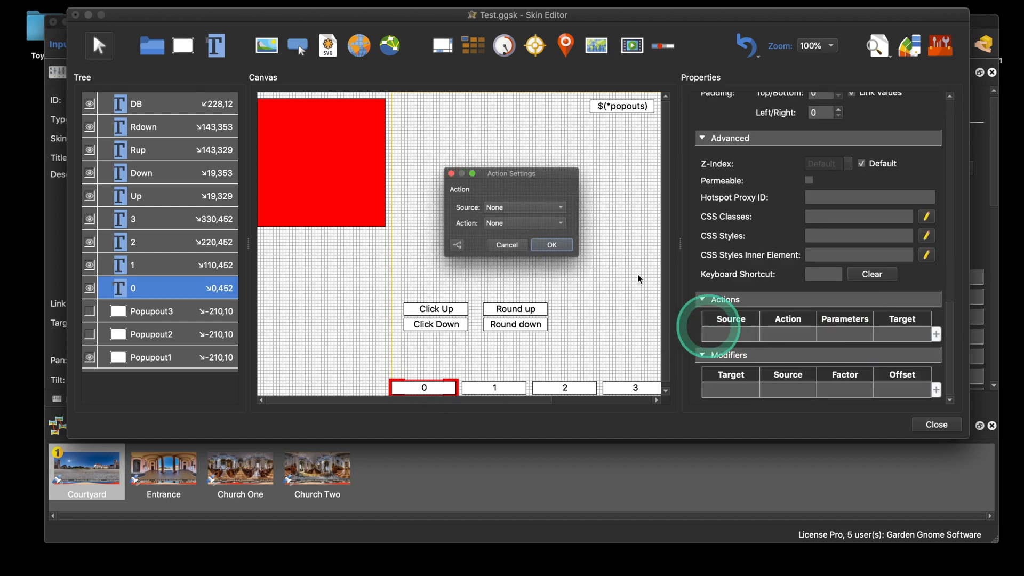
click(520, 210)
click(529, 228)
click(529, 229)
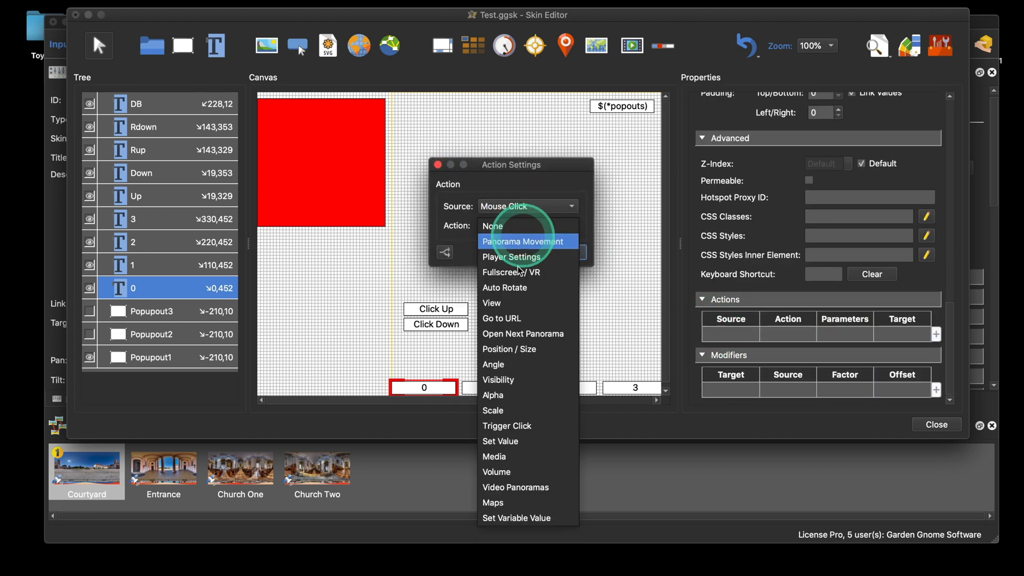
click(550, 518)
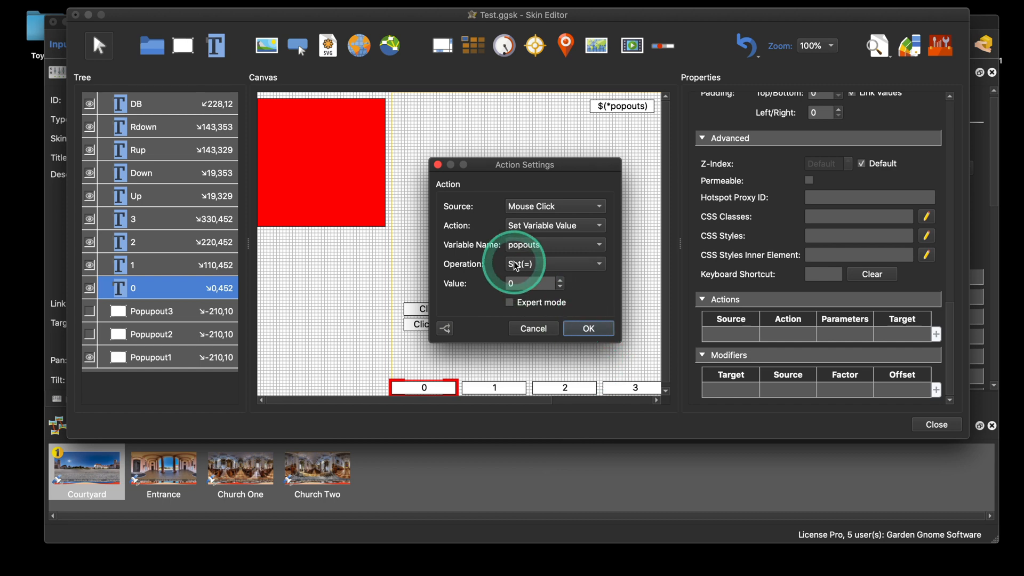
click(587, 328)
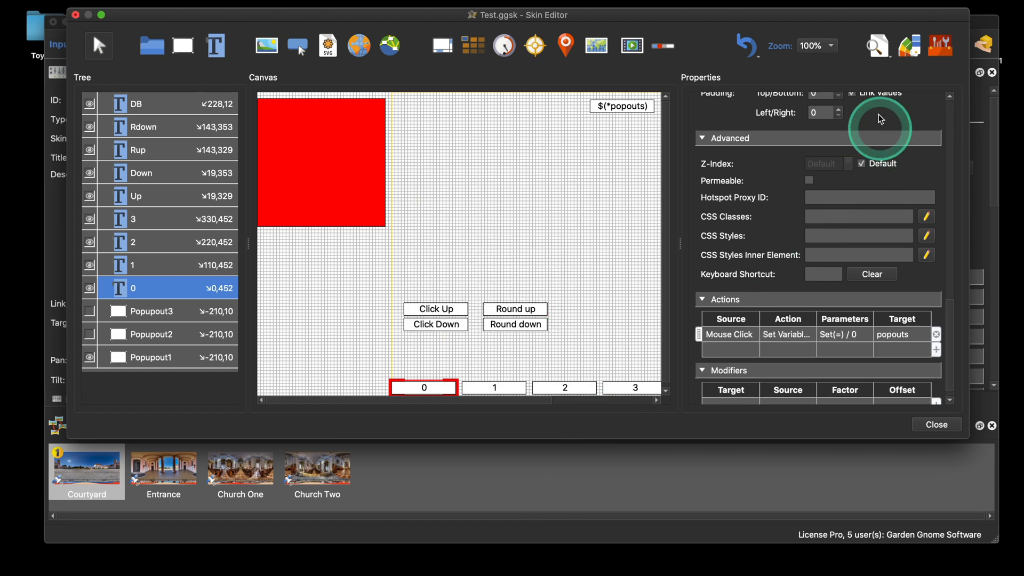
Test opening the popout with button 1 and closing it with button 0 in the live preview
click(878, 49)
click(331, 368)
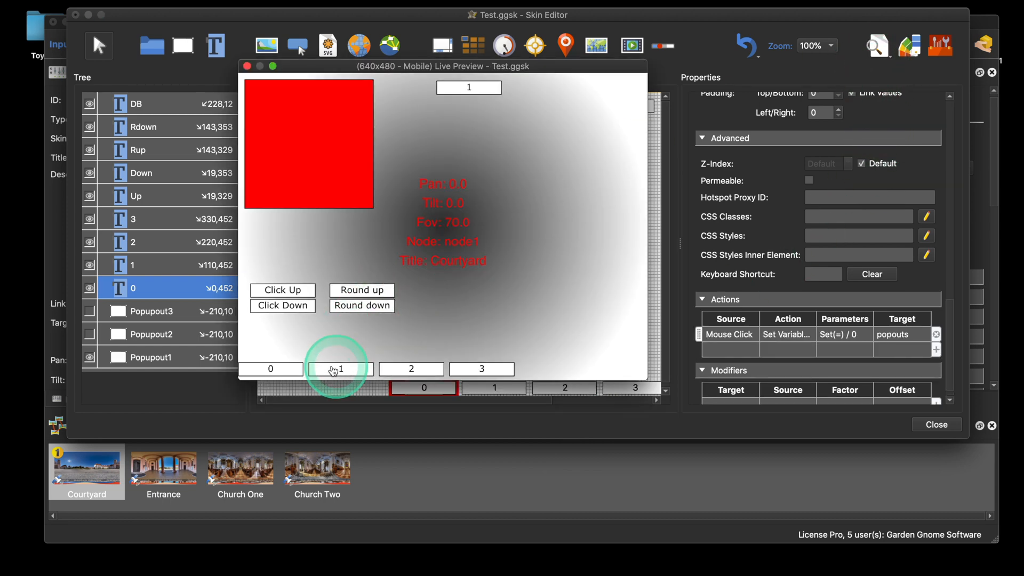
click(298, 370)
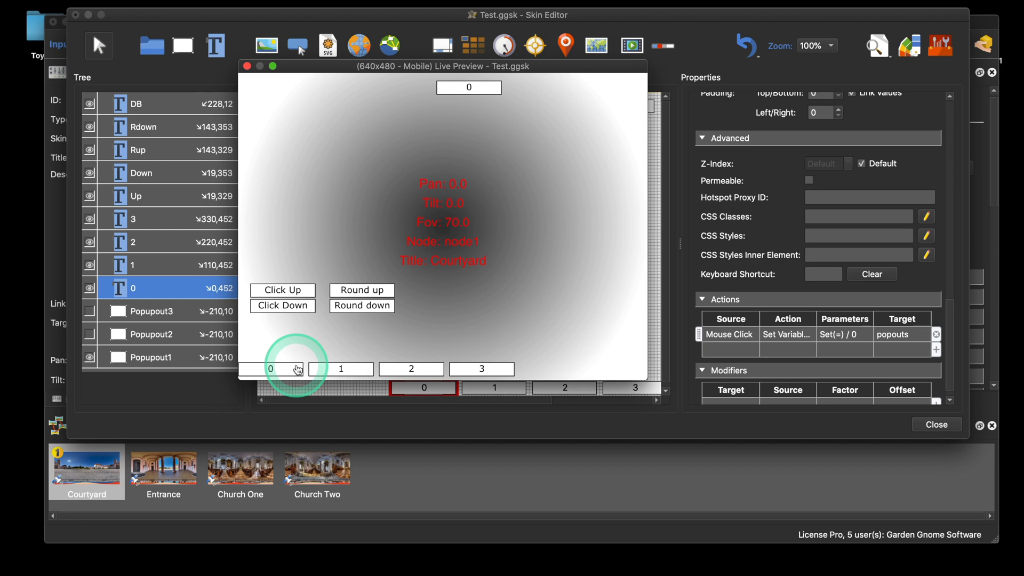
Close the live preview and enable a 1-second transition in the position logic block of Popupout1
click(246, 66)
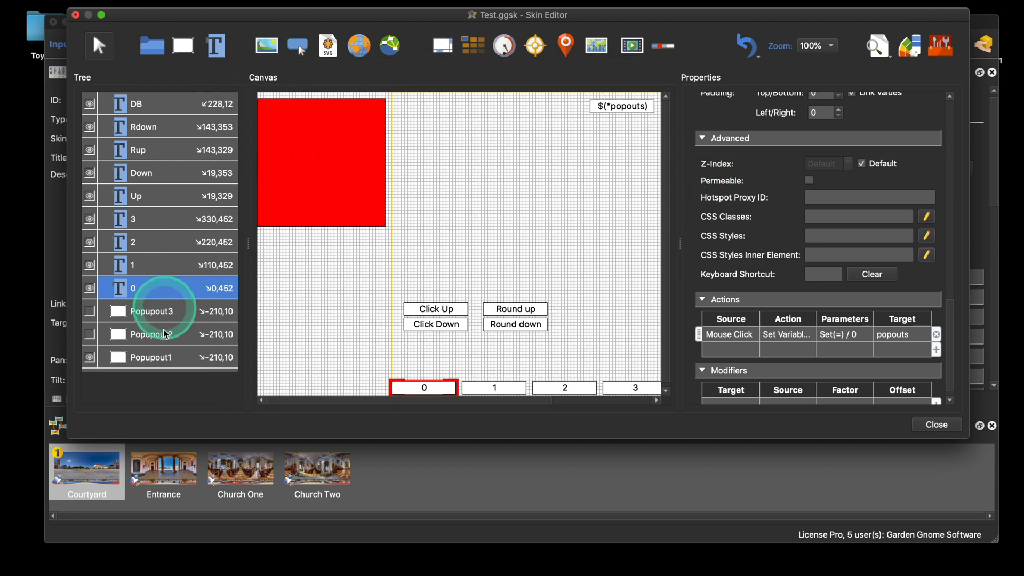
click(165, 360)
click(745, 133)
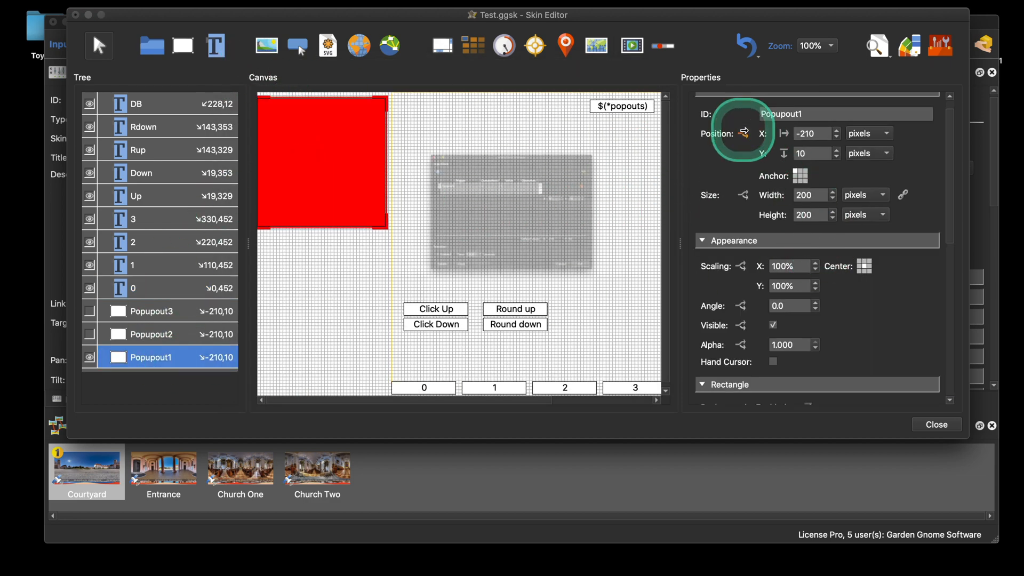
click(300, 334)
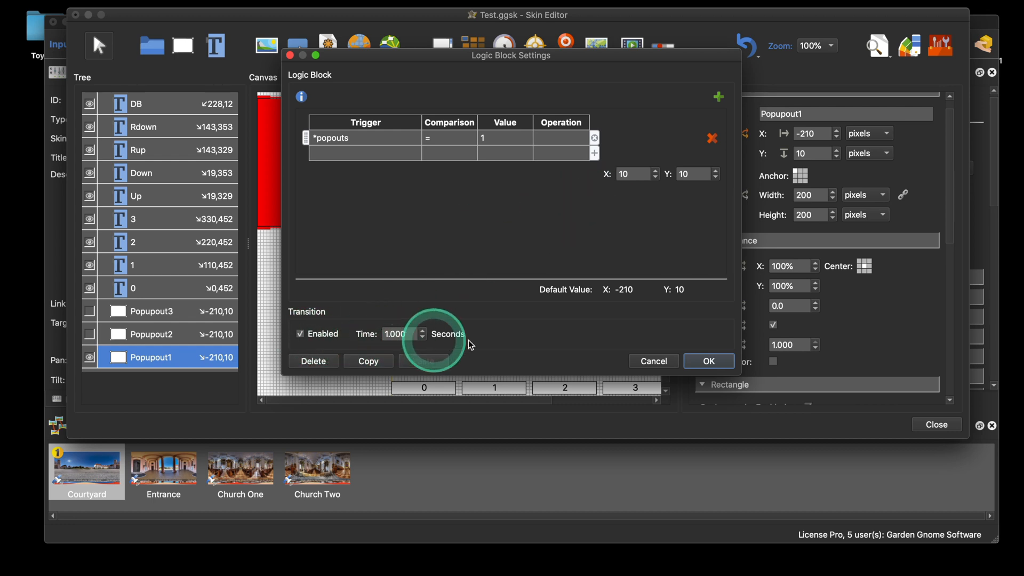
click(708, 363)
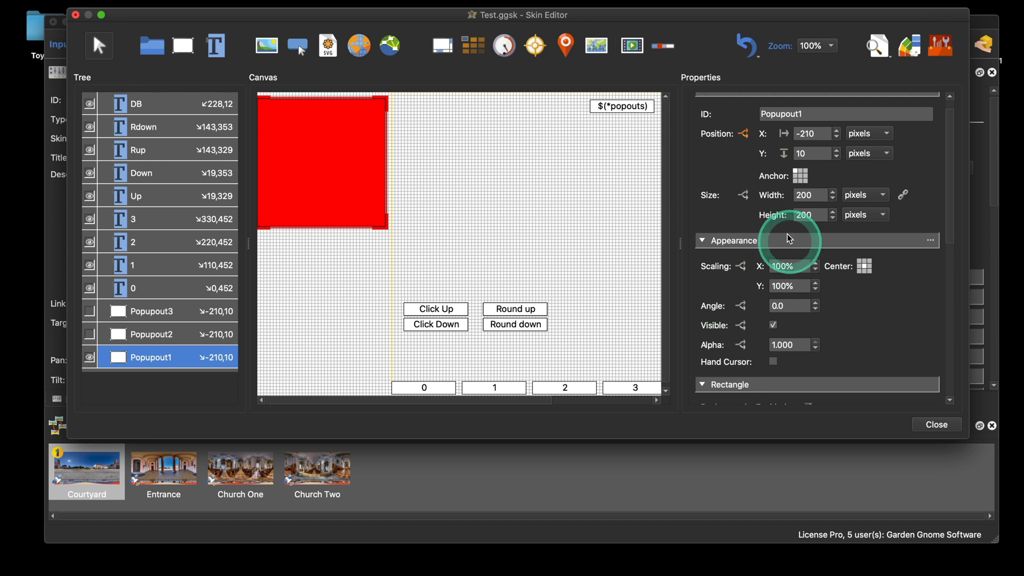
Test Popupout1's sliding transition in the live preview with buttons 1 and 0, and close the preview
click(877, 52)
click(340, 369)
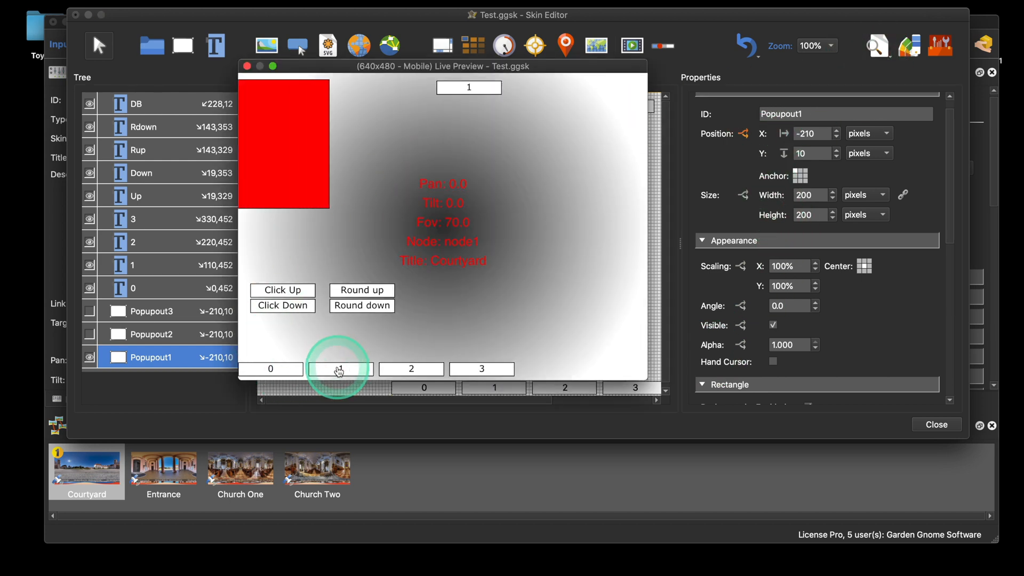
click(283, 372)
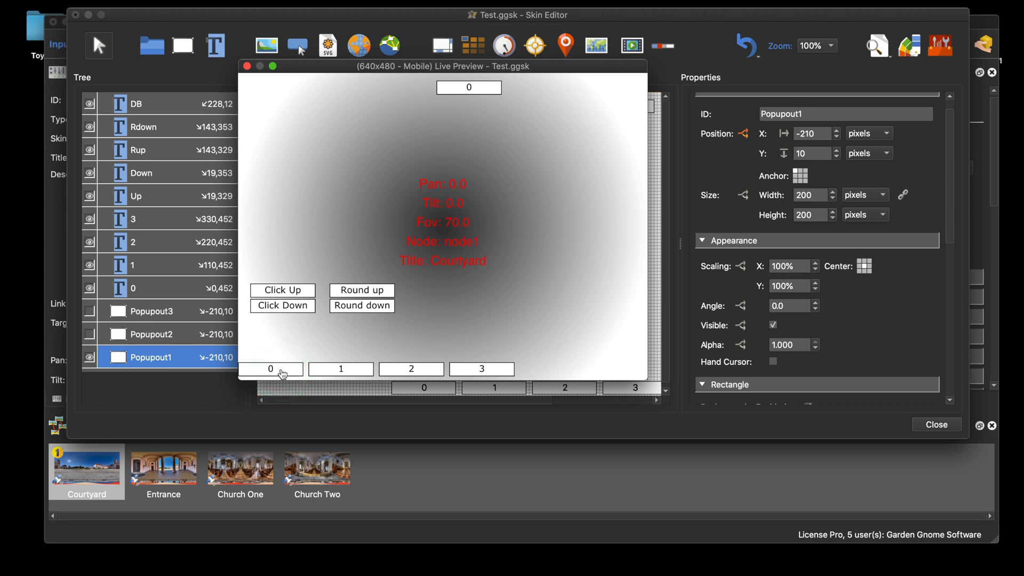
click(247, 66)
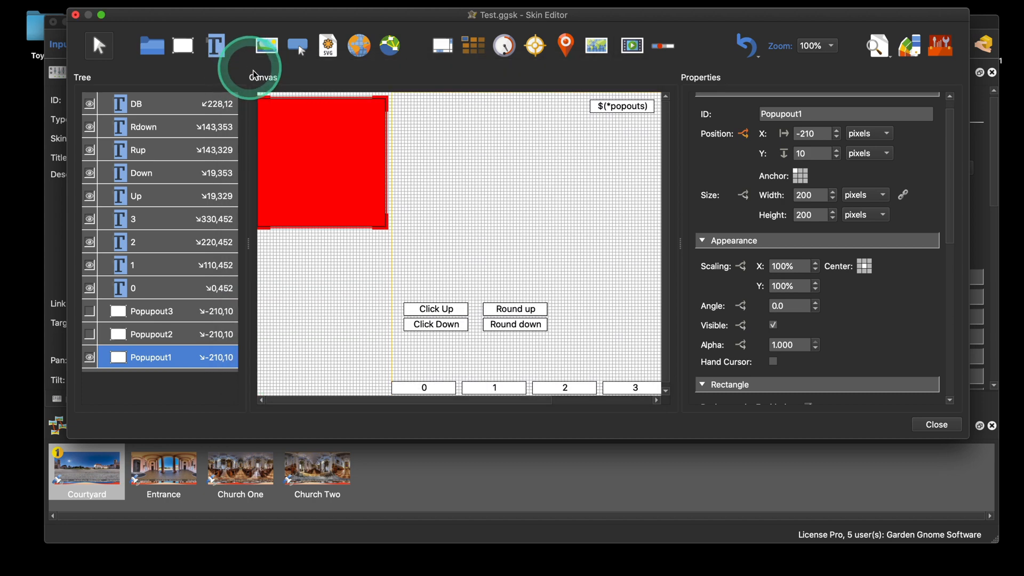
Copy Popupout1's position logic block to Popupout2 and set the pasted popouts trigger value to 2
click(743, 134)
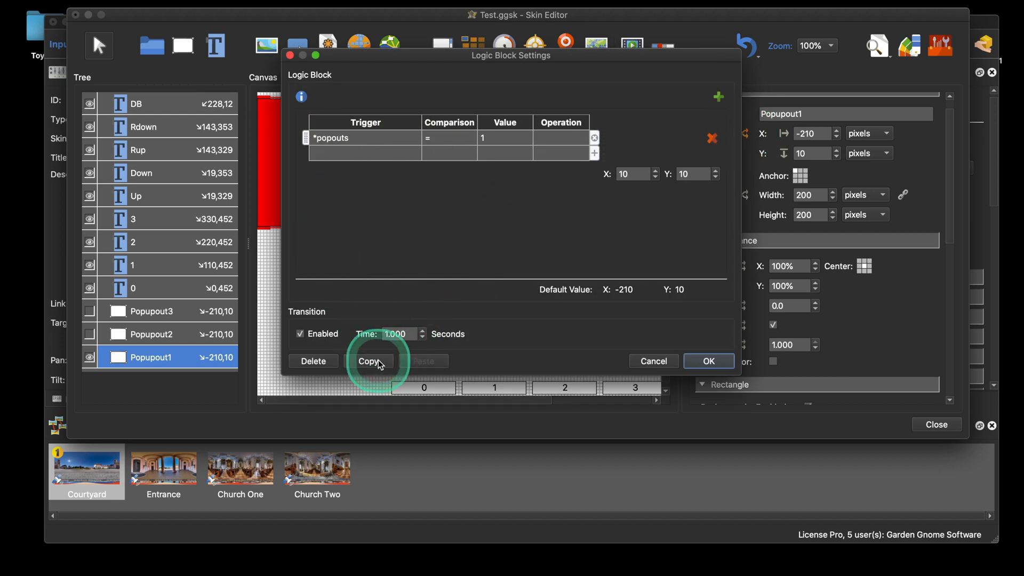
click(709, 361)
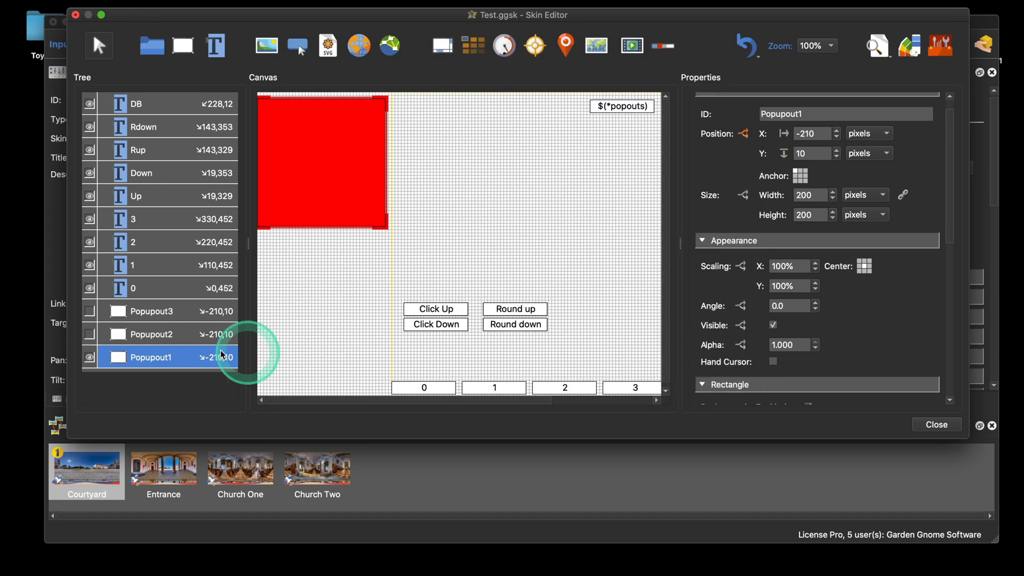
click(168, 334)
click(748, 140)
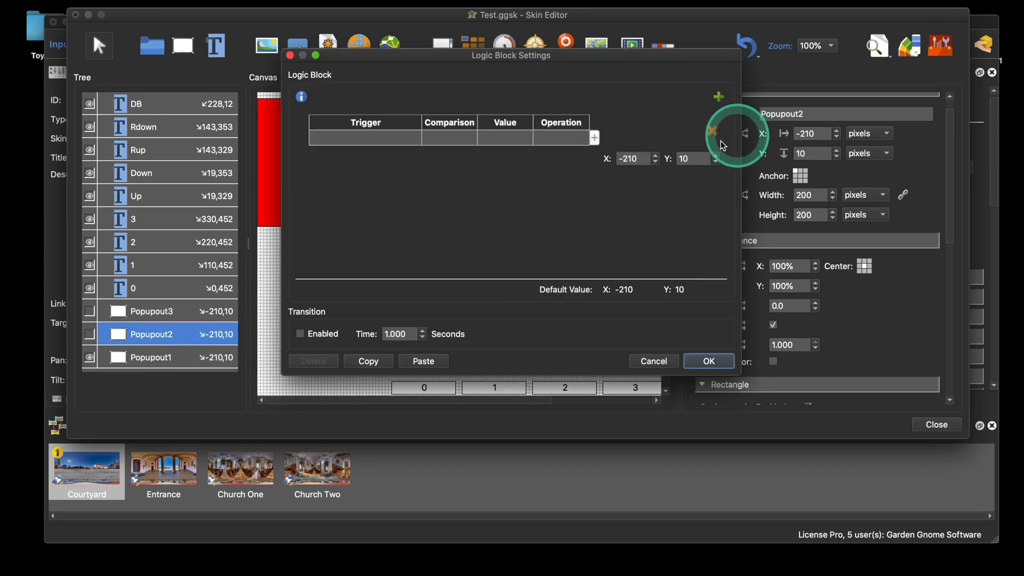
click(423, 361)
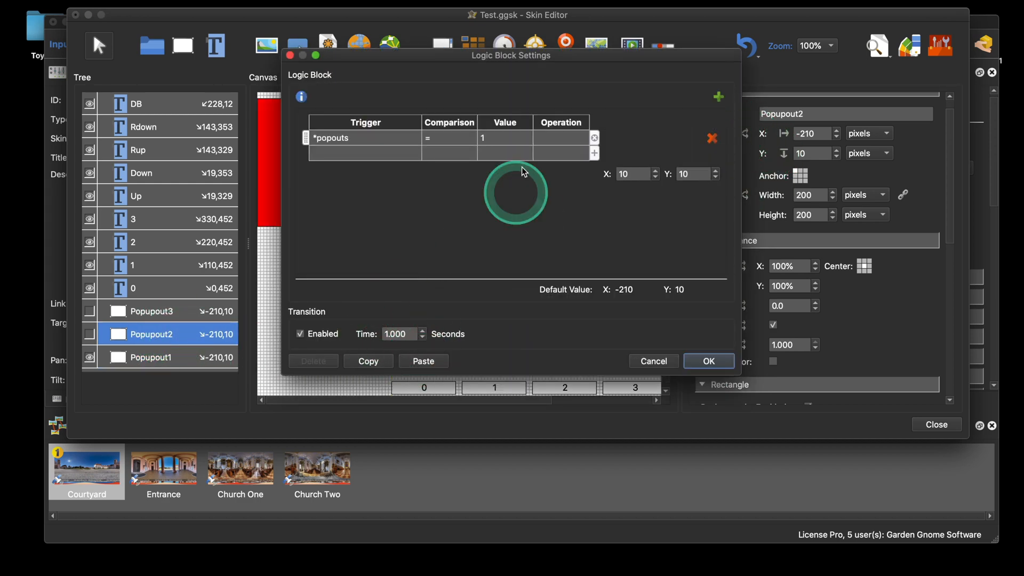
double_click(507, 137)
text(2)
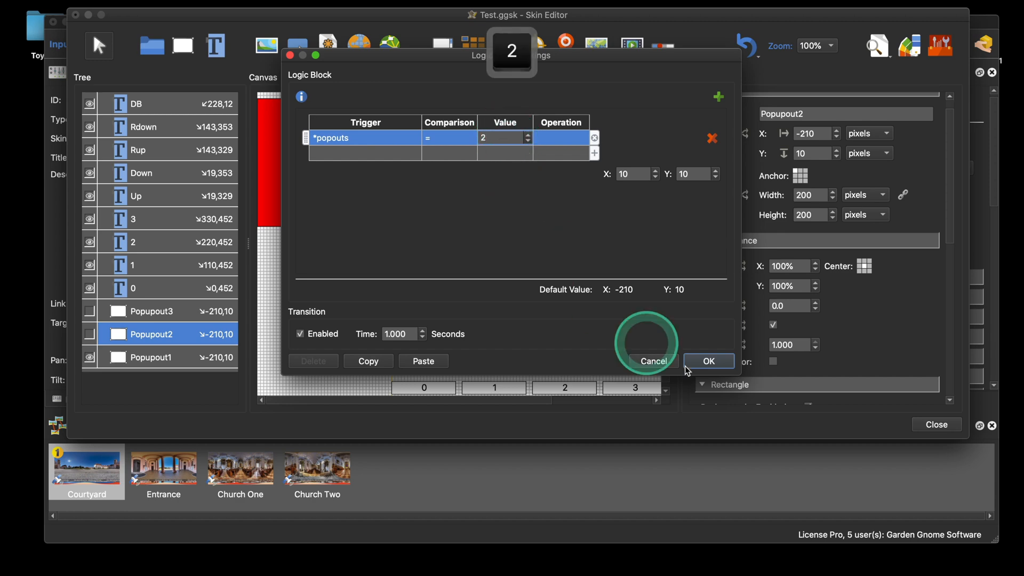
click(709, 362)
Paste the copied position logic block into Popupout3 and set its popouts trigger value to 3
click(177, 312)
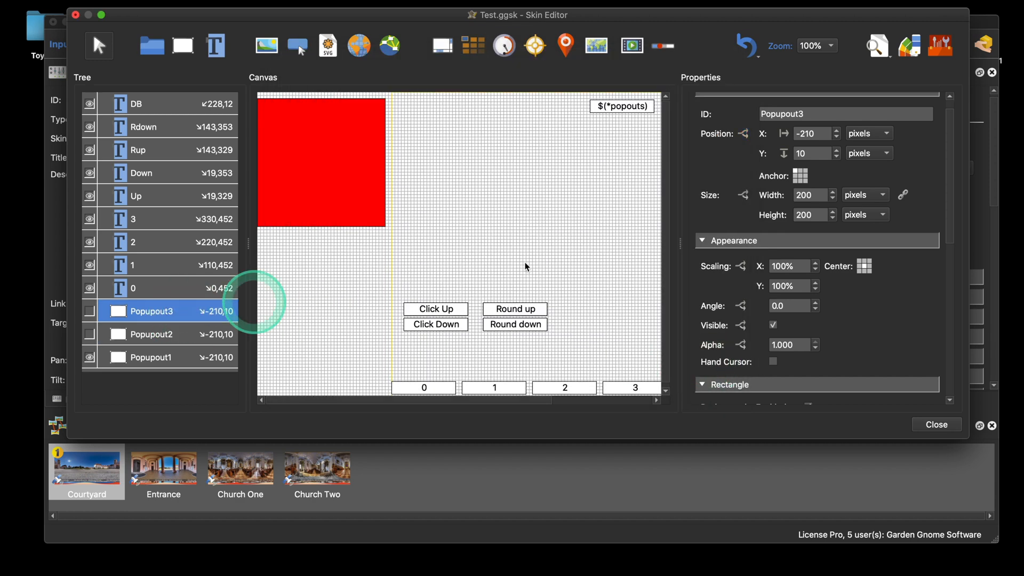
click(743, 137)
click(424, 360)
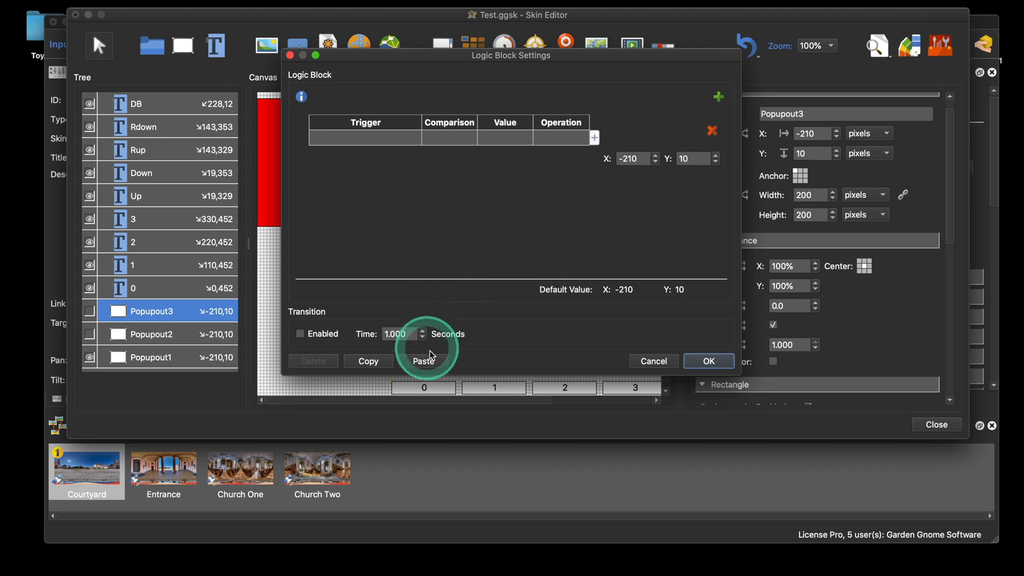
click(503, 145)
click(501, 142)
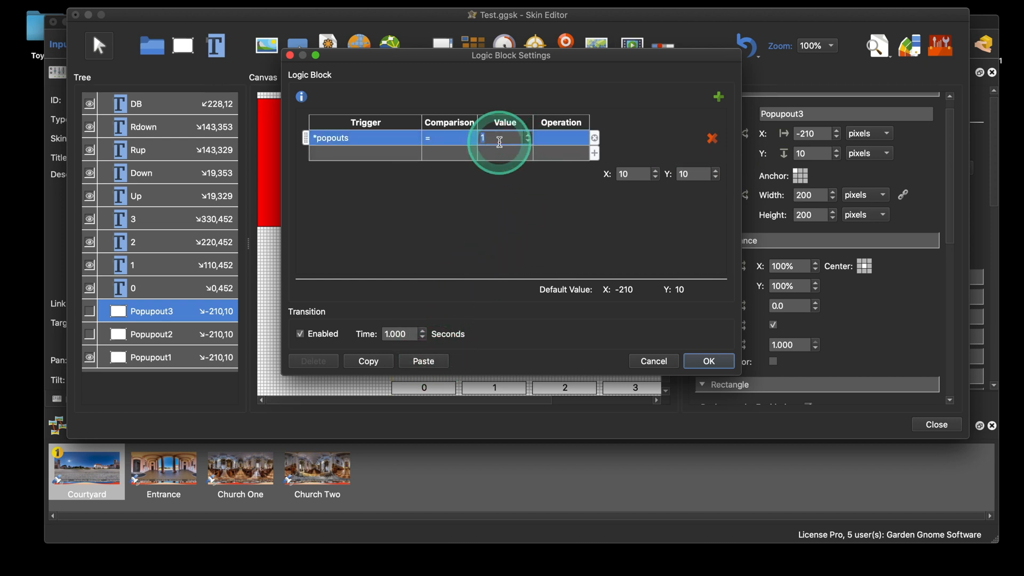
text(3)
click(520, 200)
click(707, 363)
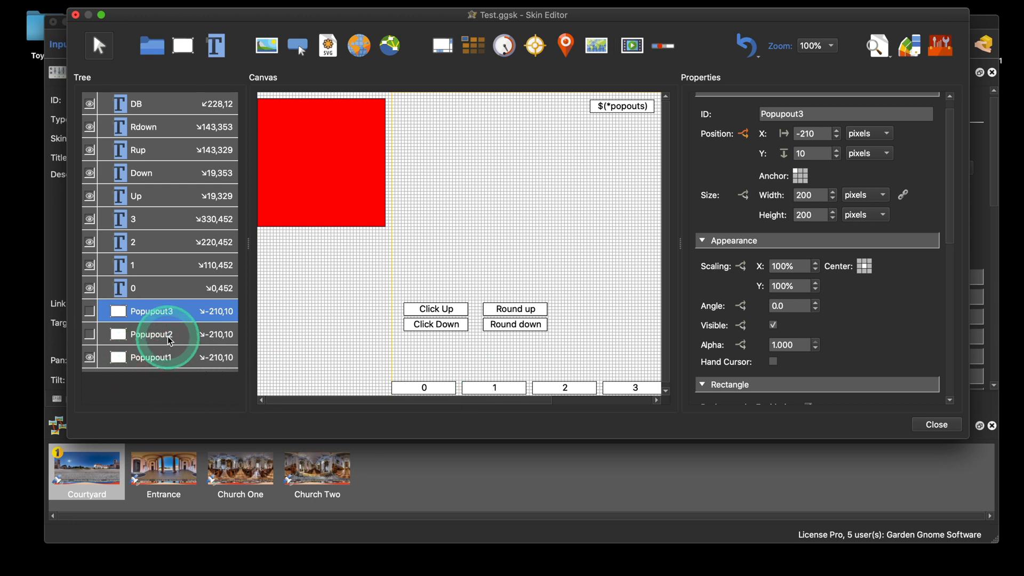
Give text element 2 a Mouse Click action that uses Set Variable Value to set popouts to 2
click(559, 388)
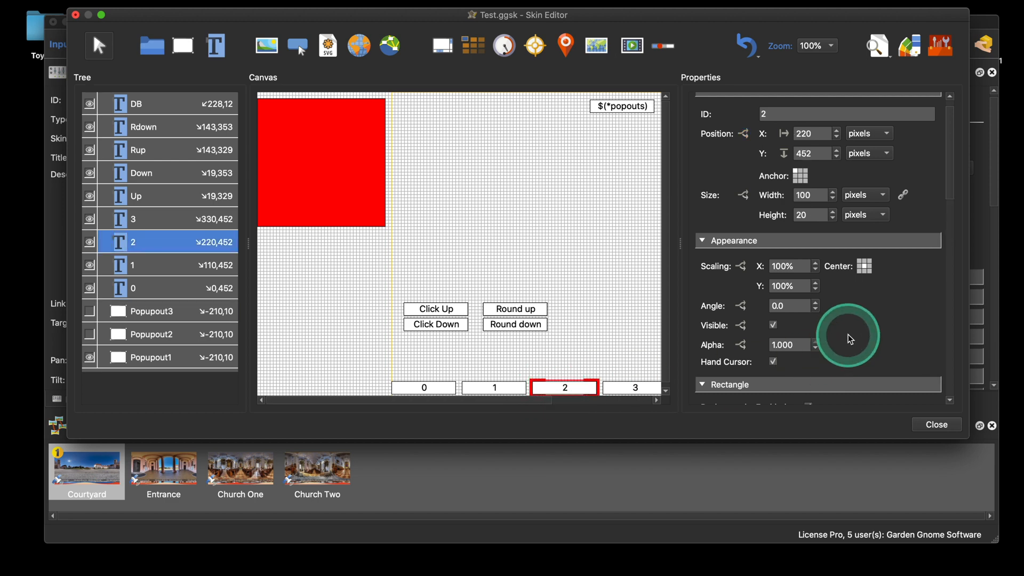
scroll(848, 334, down, 10)
double_click(738, 334)
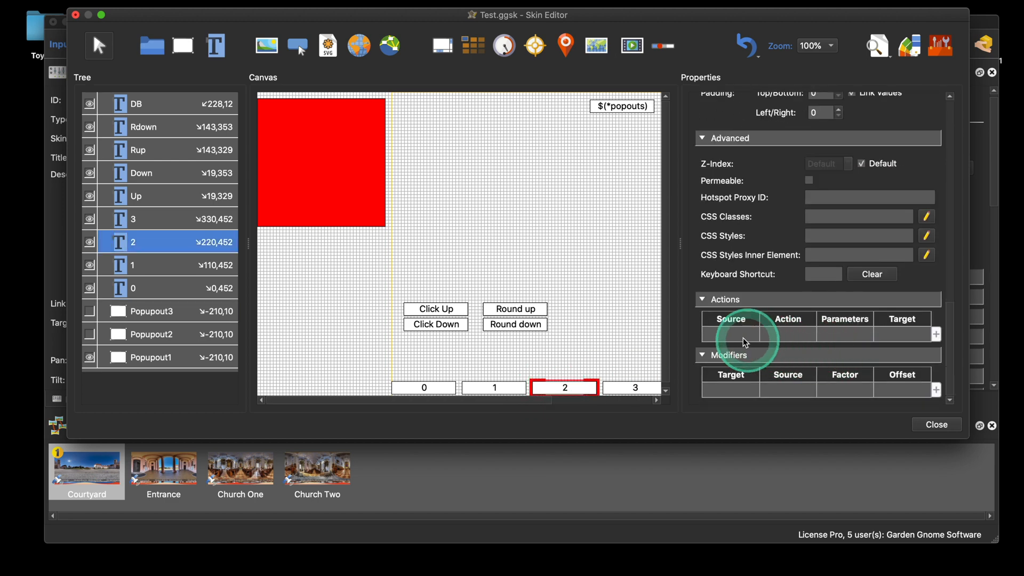
click(531, 206)
click(530, 222)
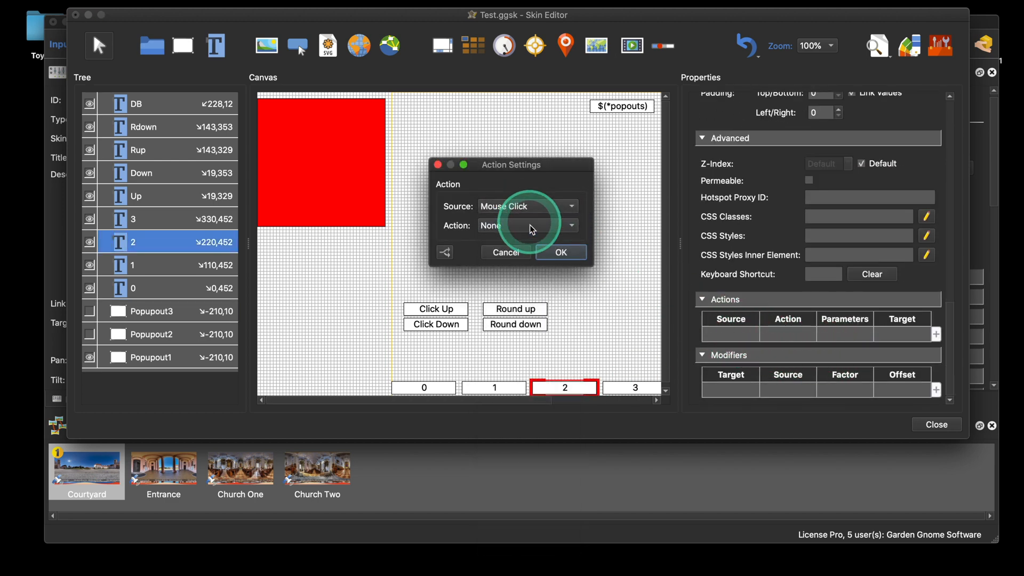
click(529, 226)
click(510, 519)
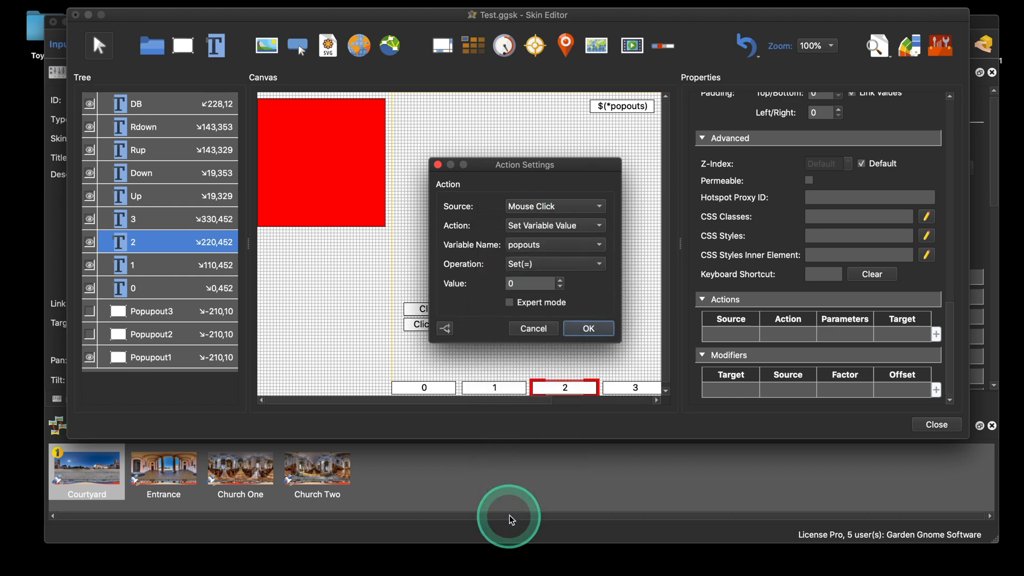
double_click(513, 284)
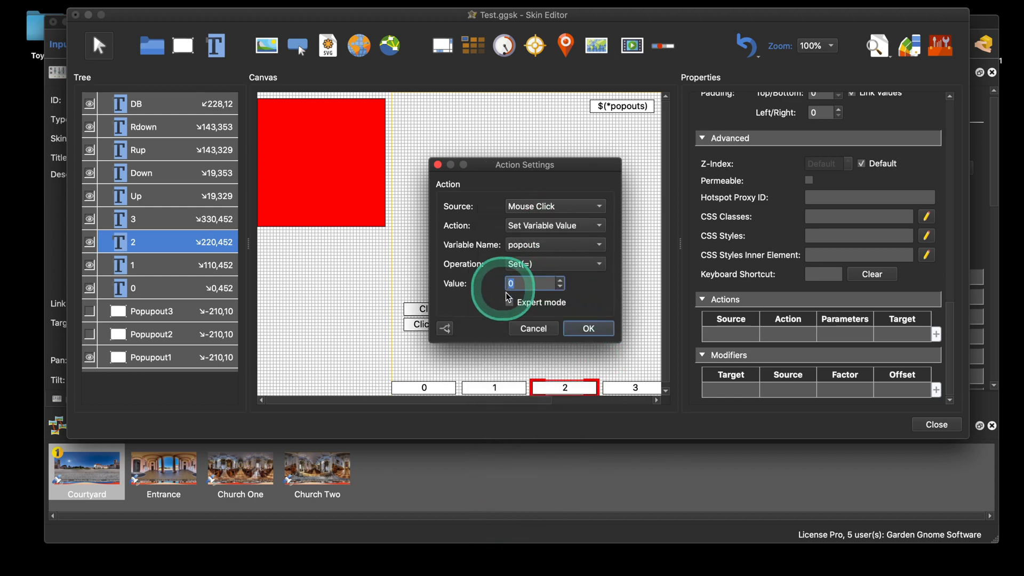
text(2)
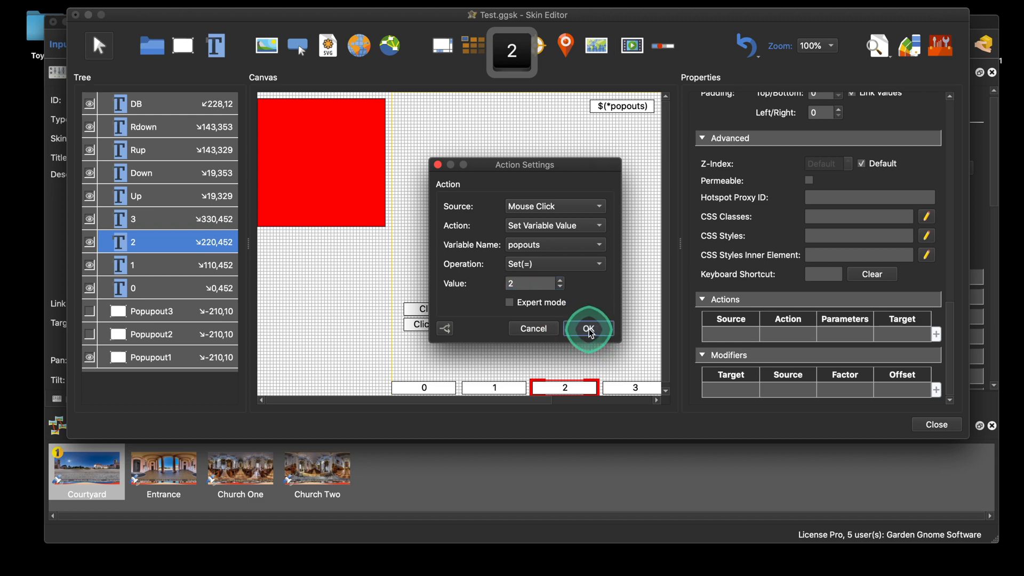
click(589, 328)
Copy text element 2's action and give text element 3 a Mouse Click action that sets popouts to 3
right_click(739, 339)
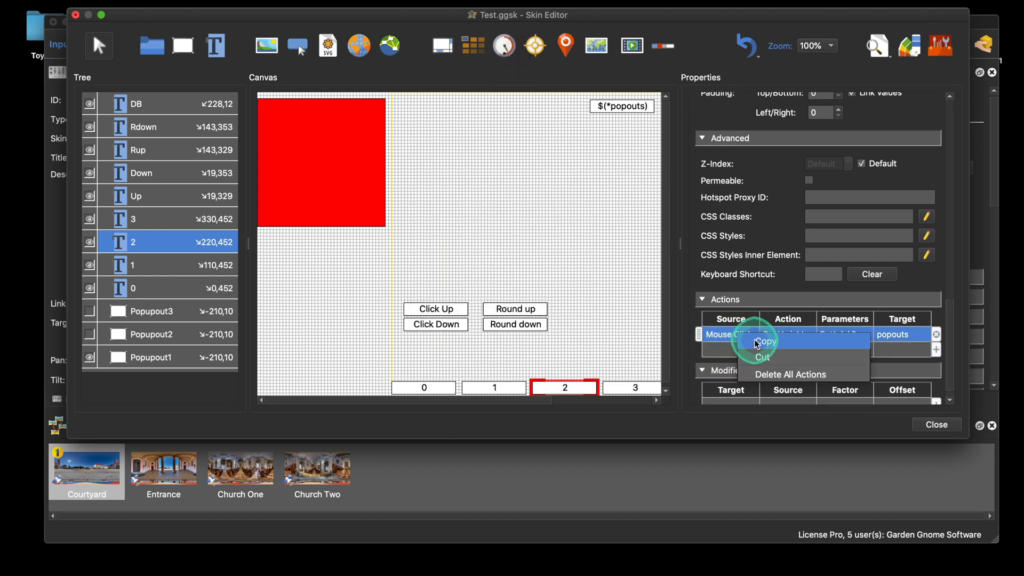
click(647, 388)
scroll(838, 327, down, 10)
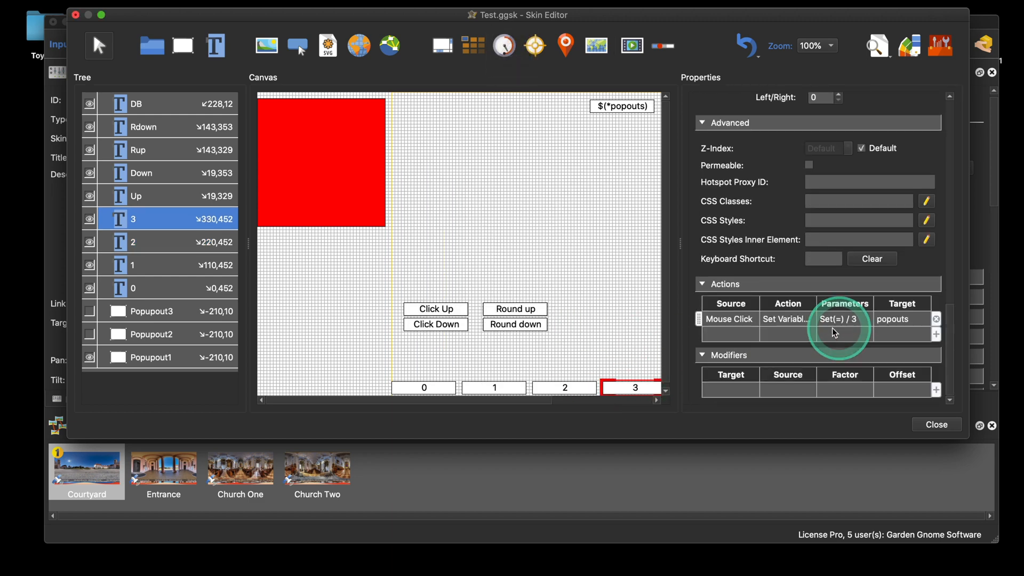
double_click(739, 320)
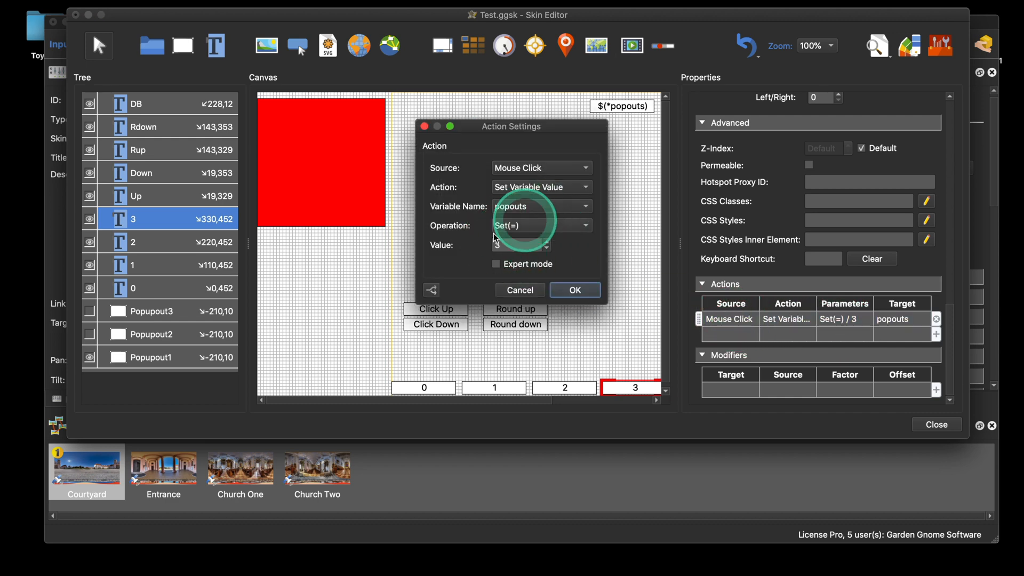
click(575, 290)
Test switching between the three popouts with buttons 1, 2 and 3 in the live preview, and close the preview
click(877, 46)
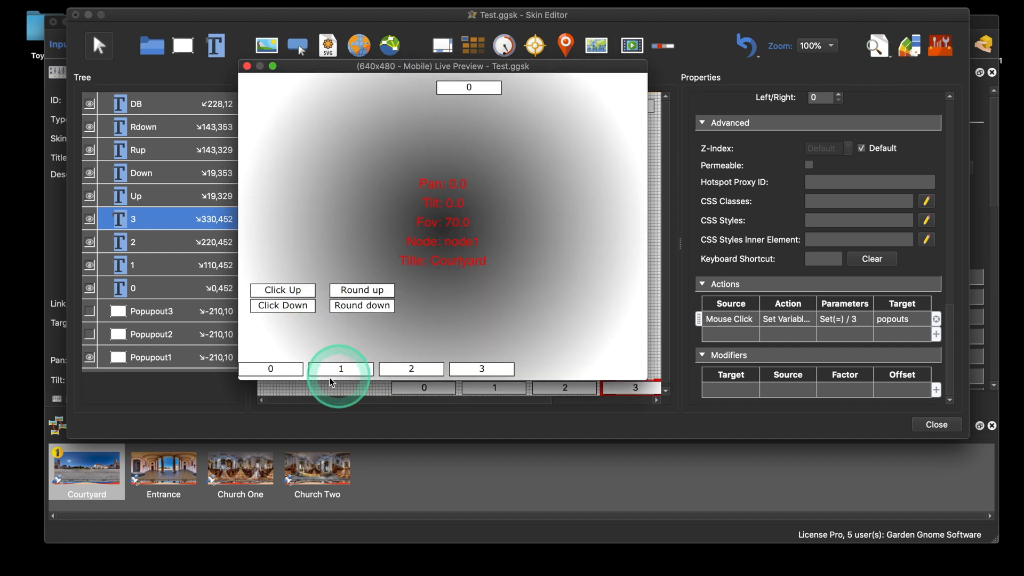
click(342, 369)
click(405, 369)
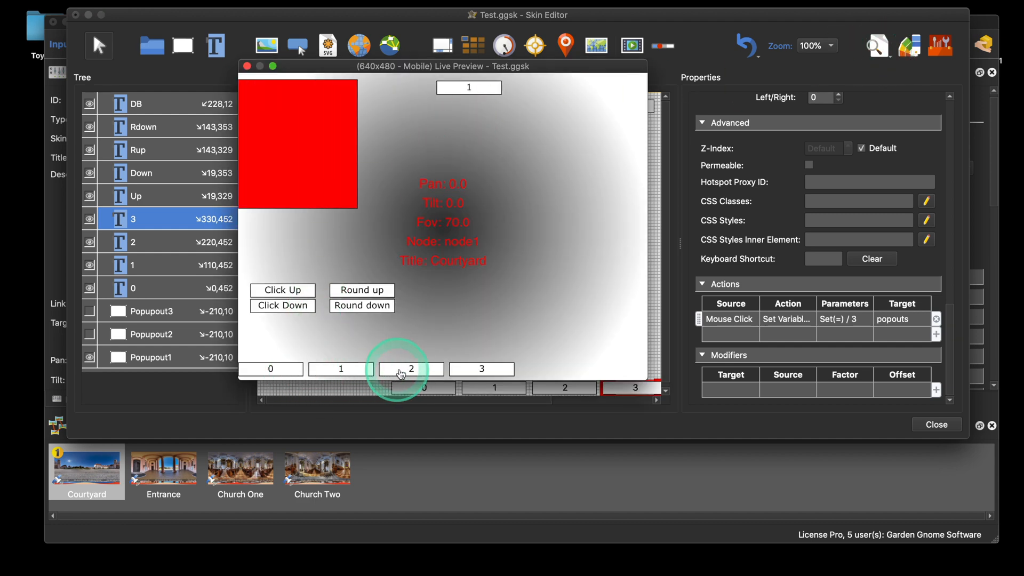
click(474, 369)
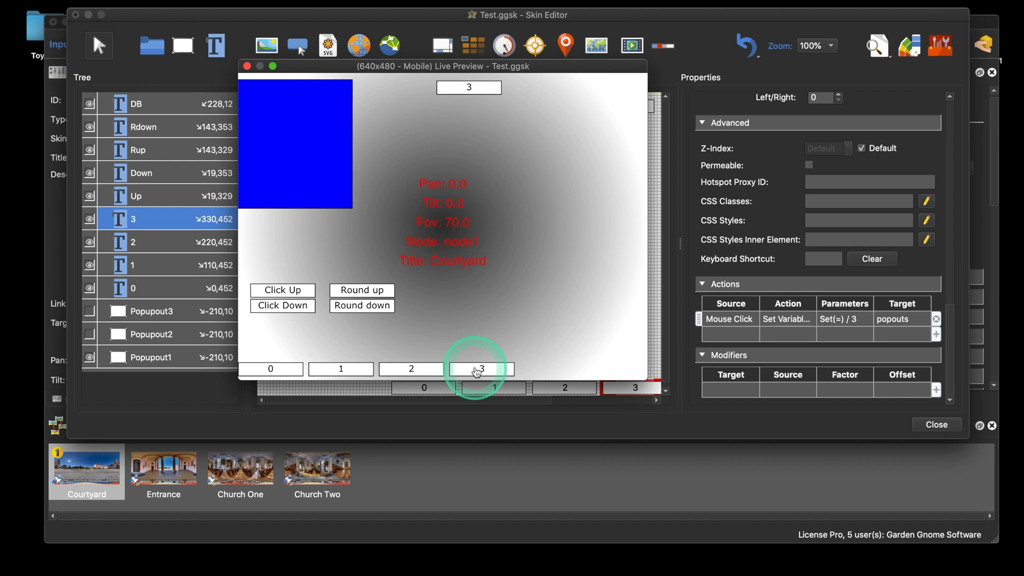
click(422, 369)
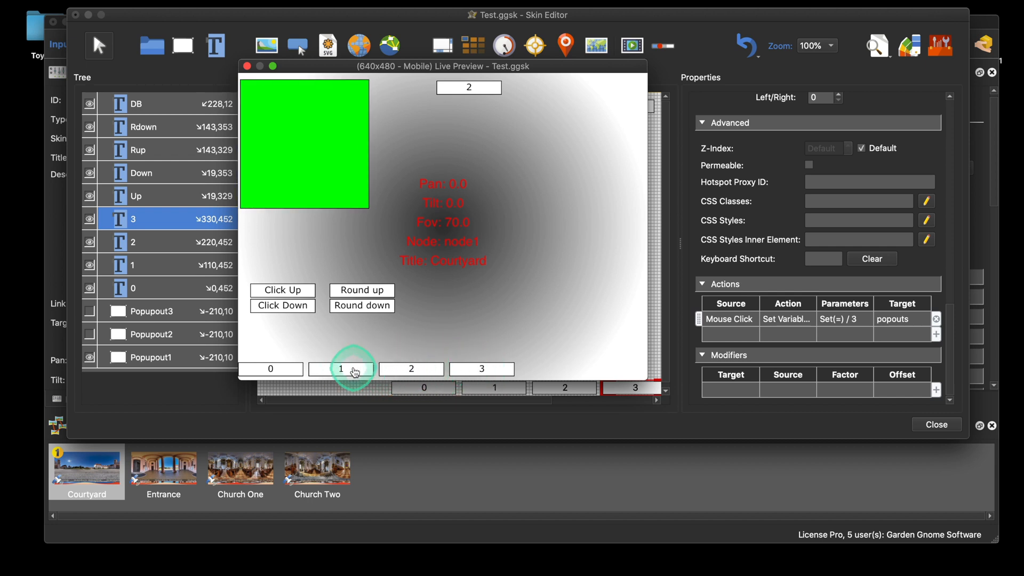
click(346, 369)
click(405, 369)
click(480, 370)
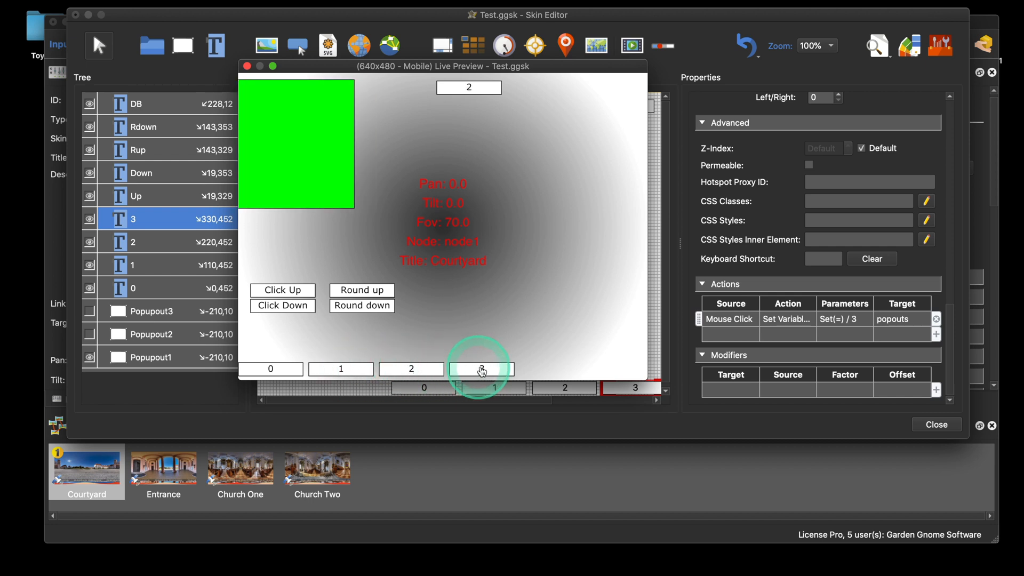
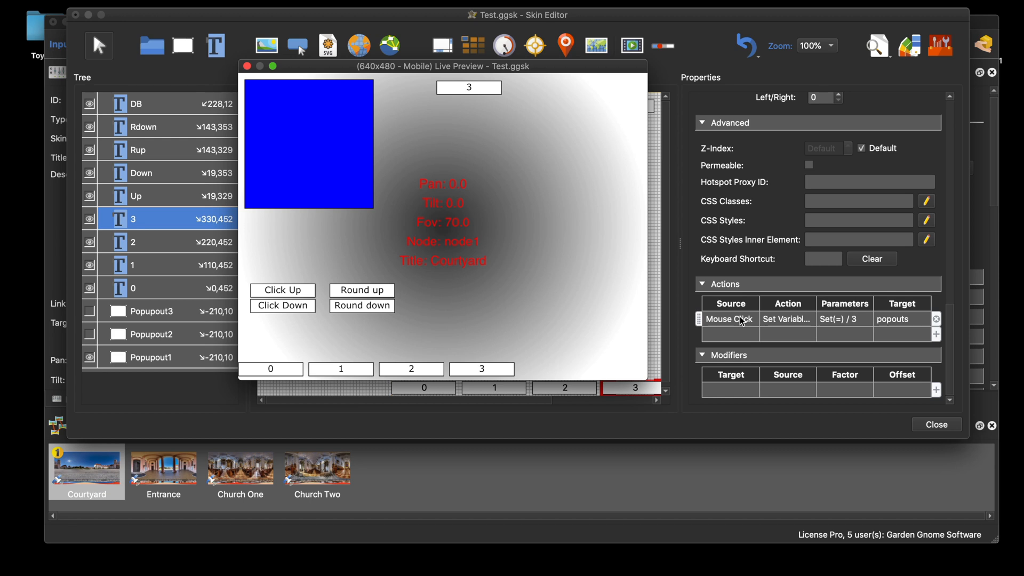
click(247, 66)
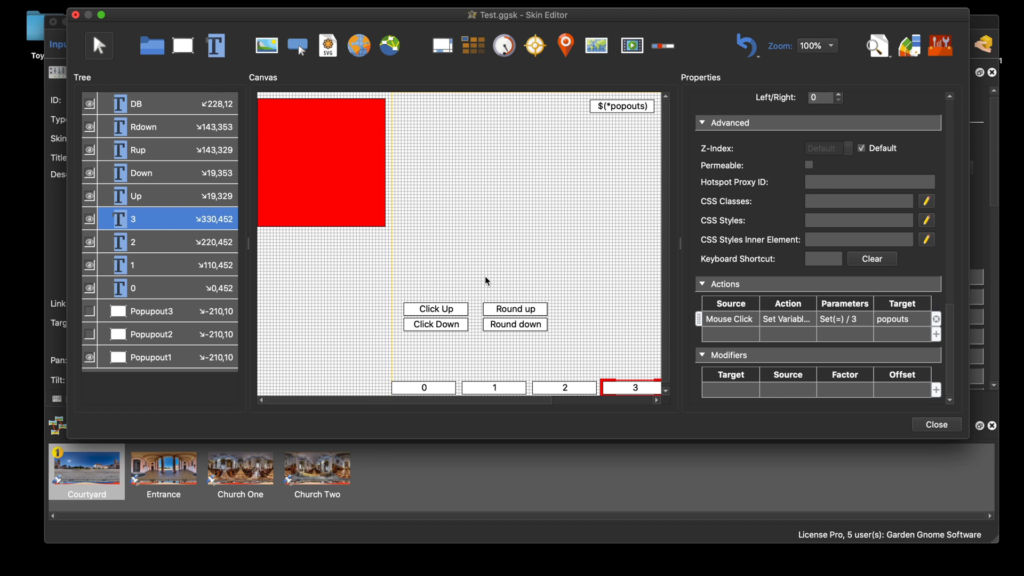
Give the Click Up text element a Mouse Click action that uses Set Variable Value with Add(+) 1 on popouts
click(449, 310)
scroll(869, 314, down, 5)
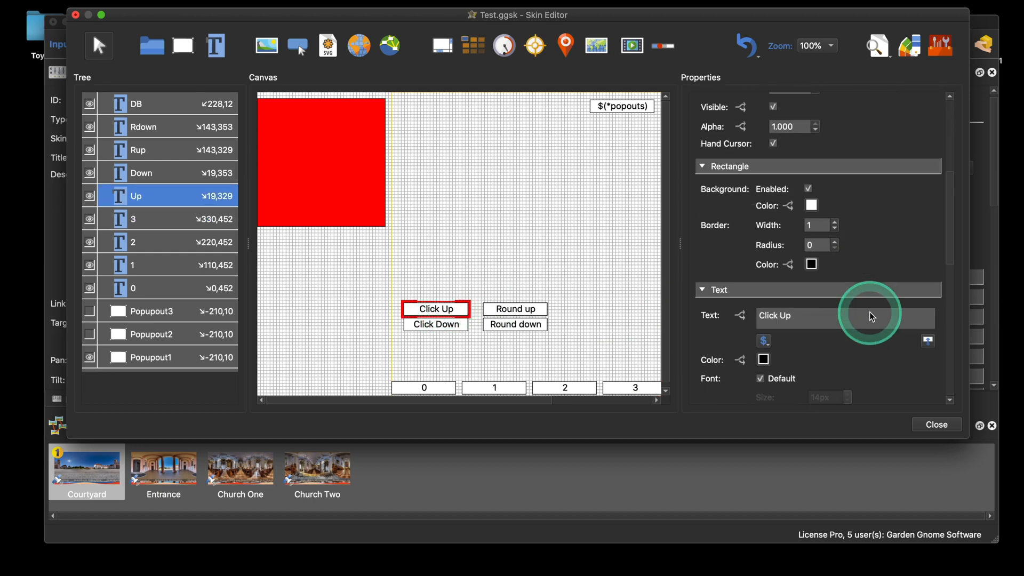
scroll(869, 315, down, 8)
double_click(731, 334)
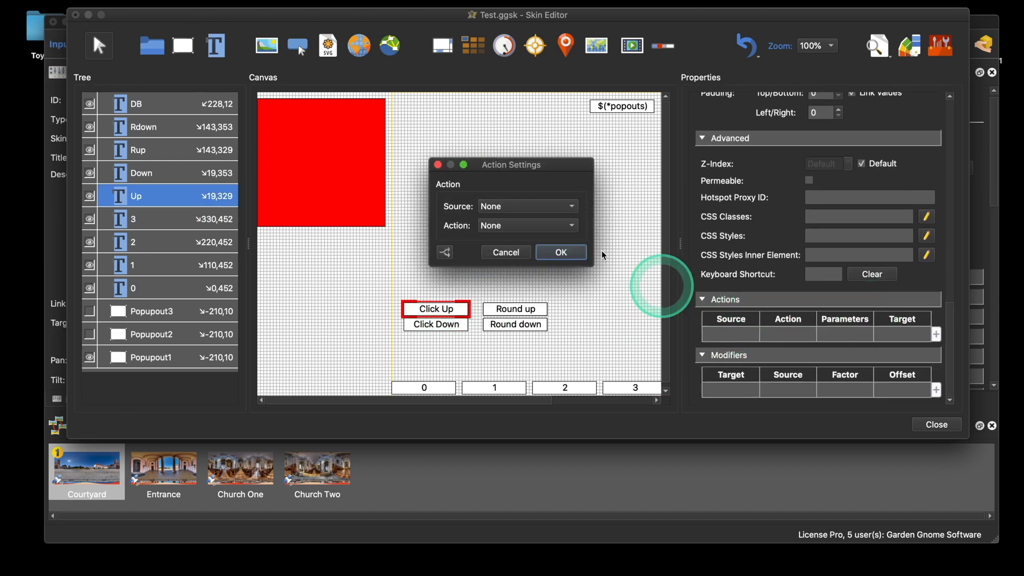
click(519, 206)
click(520, 221)
click(551, 229)
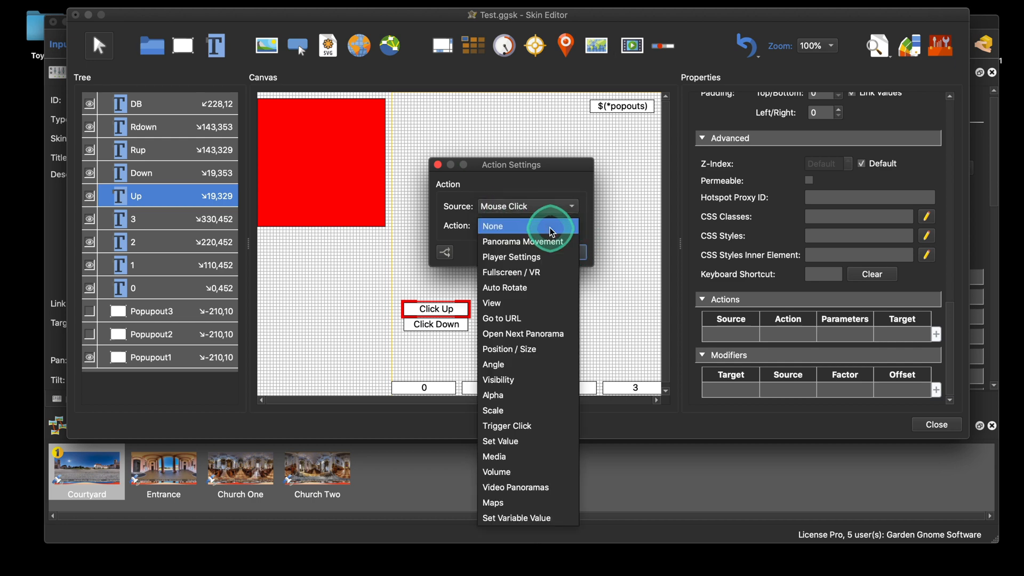
click(532, 518)
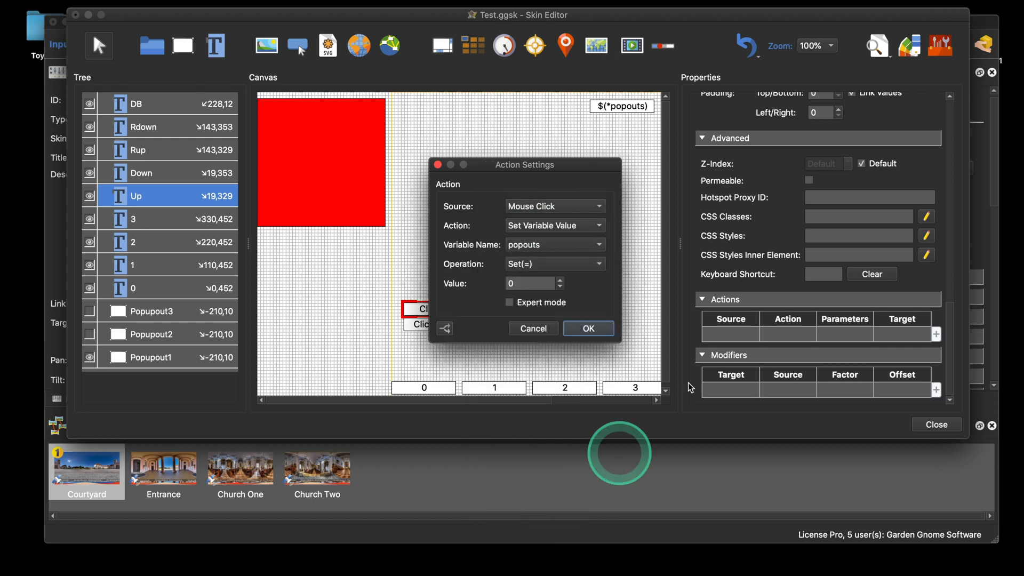
click(542, 264)
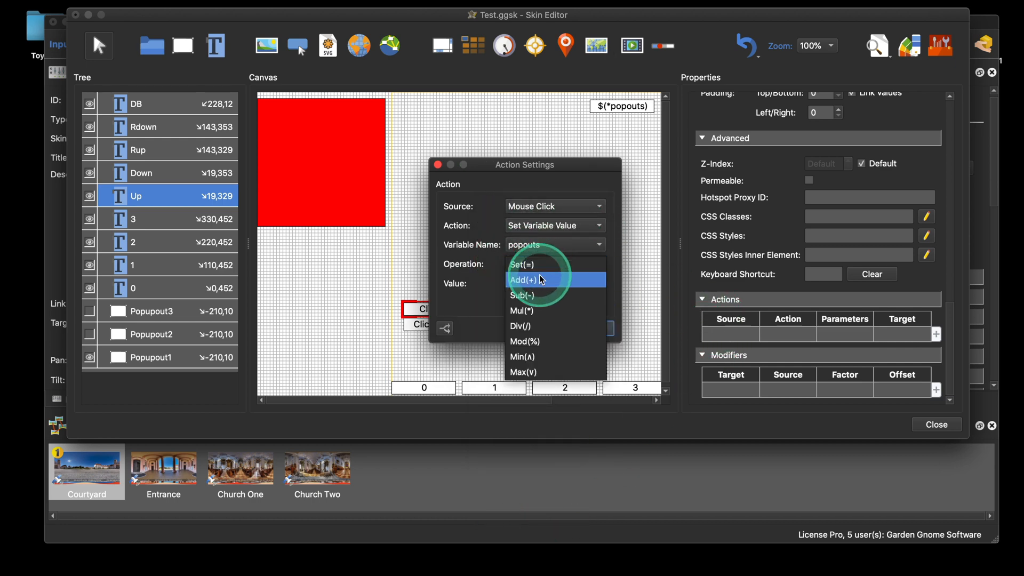
click(543, 280)
click(504, 288)
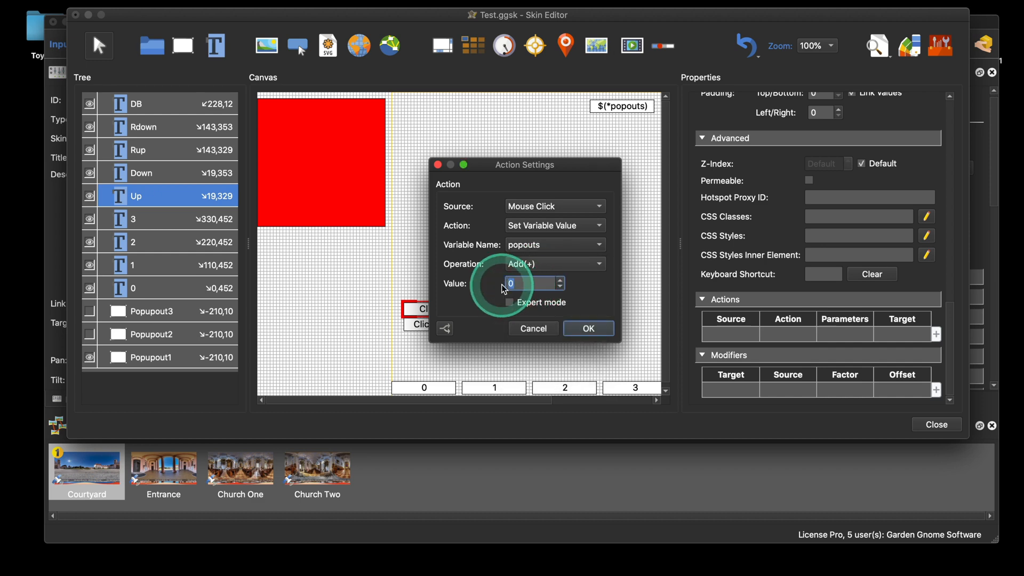
text(1)
click(588, 329)
click(935, 162)
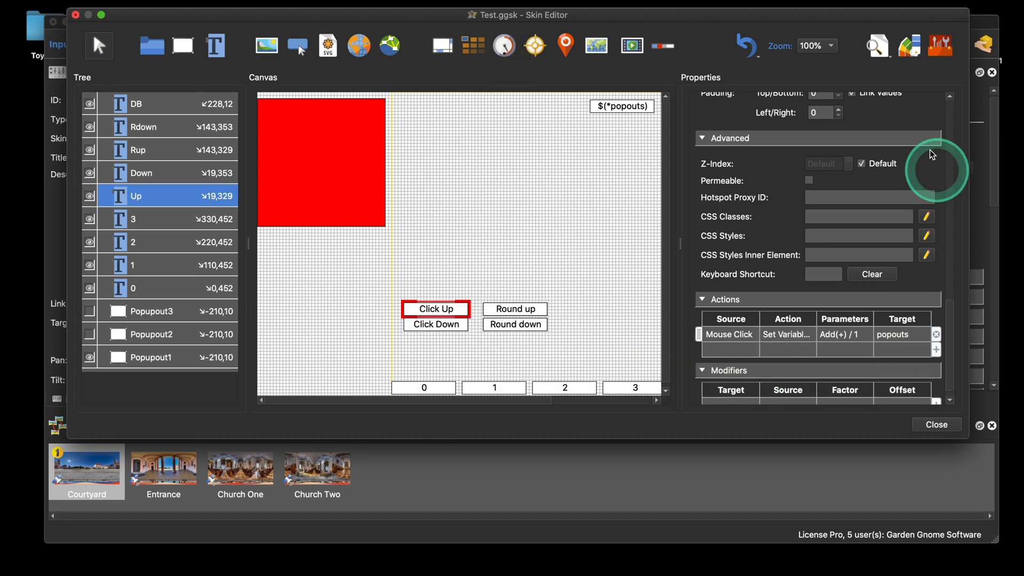
Test Click Up in the live preview by stepping through all three popouts and beyond 3, and close the preview
click(881, 52)
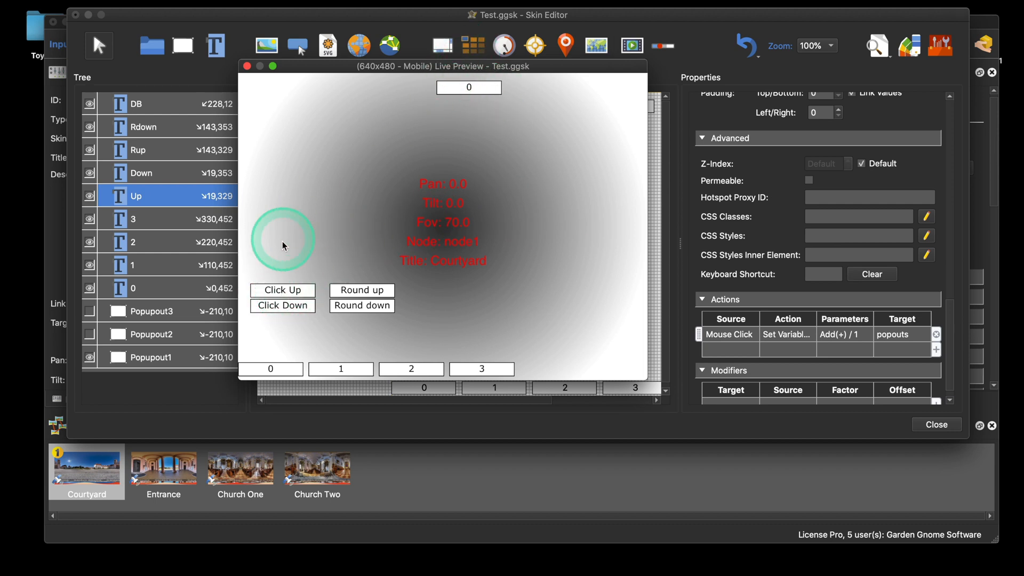
click(289, 291)
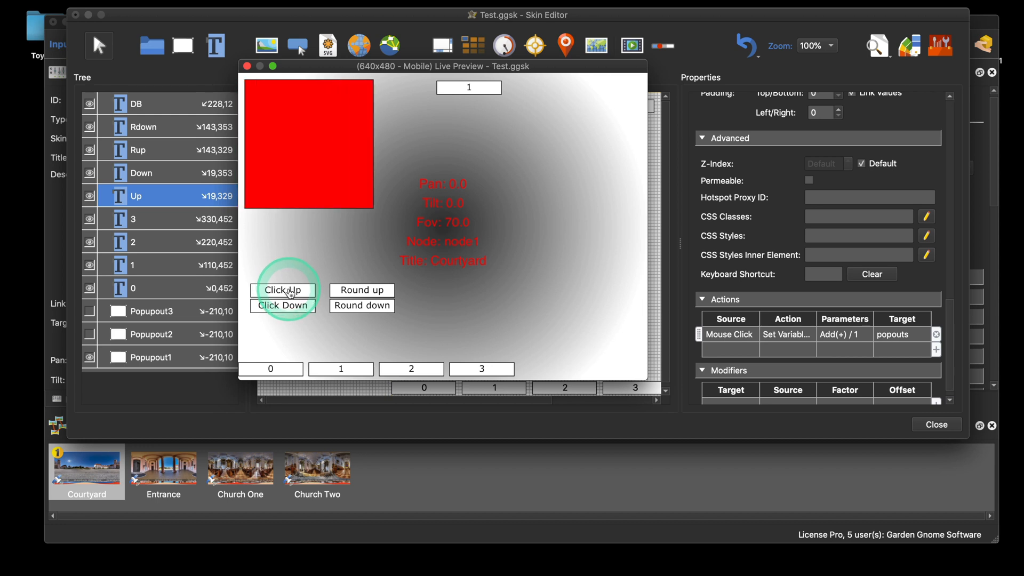
click(290, 292)
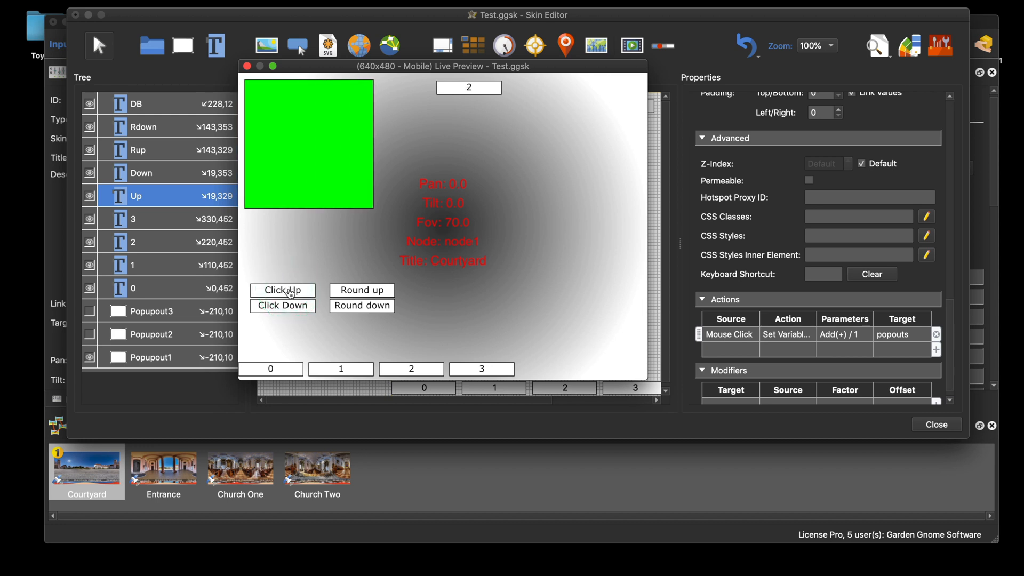
click(289, 292)
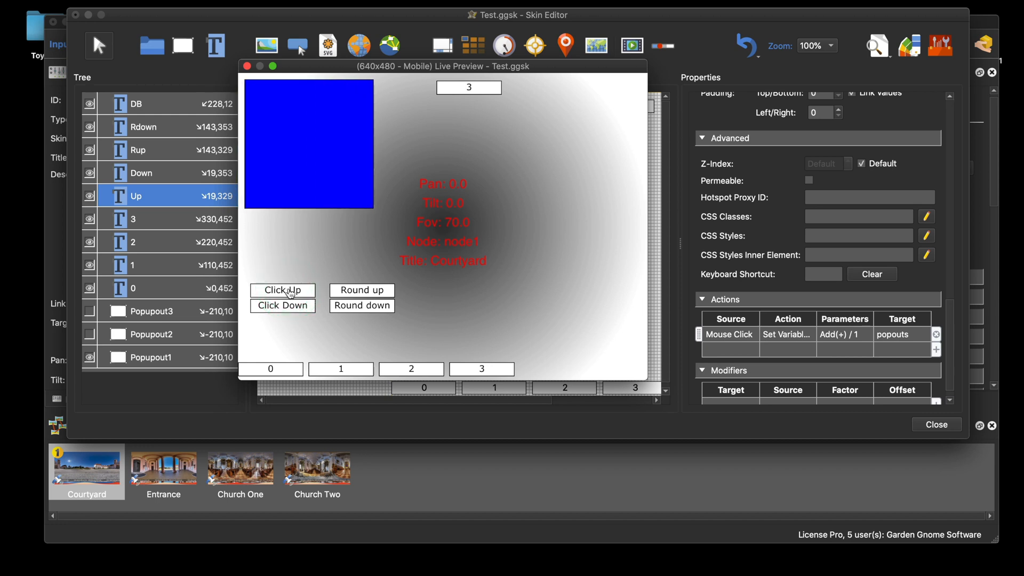
click(290, 292)
click(290, 291)
double_click(289, 292)
click(290, 292)
click(289, 292)
click(290, 292)
click(289, 292)
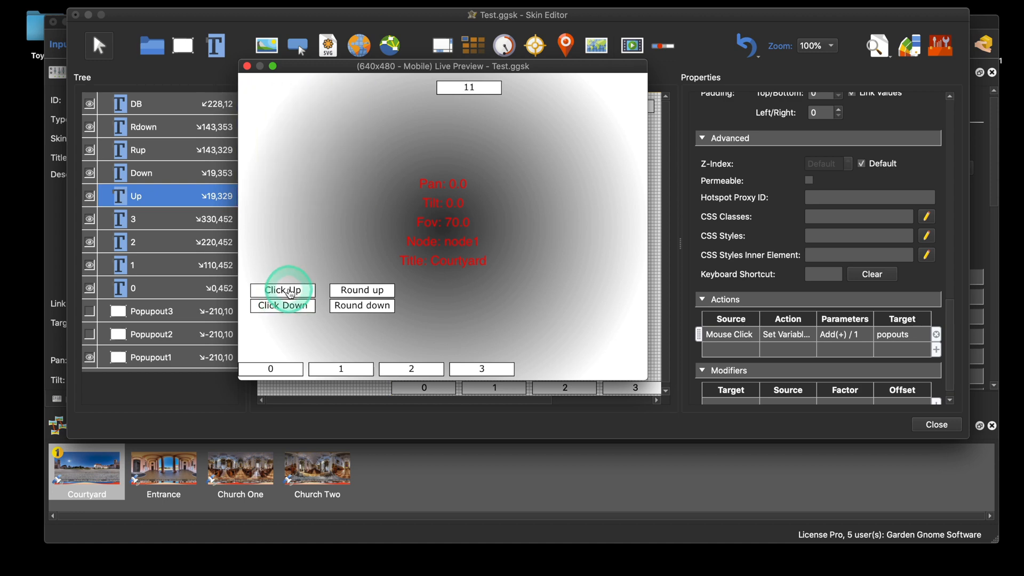
click(289, 292)
click(289, 292)
click(247, 65)
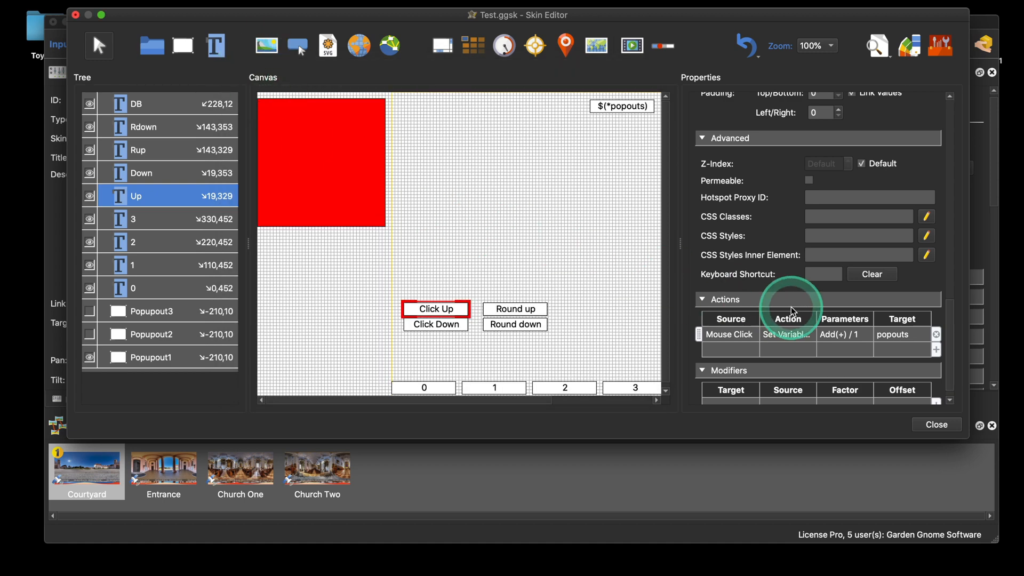
Add a second Mouse Click action to the Click Up element, using Set Variable Value with Min(∧) 3 on popouts
scroll(820, 264, down, 1)
double_click(742, 334)
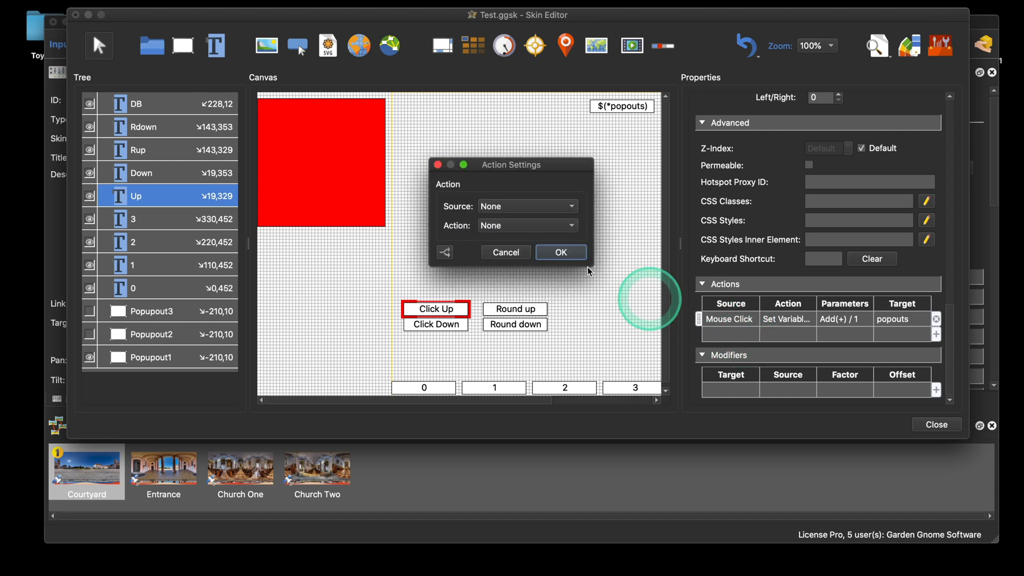
click(504, 209)
click(503, 218)
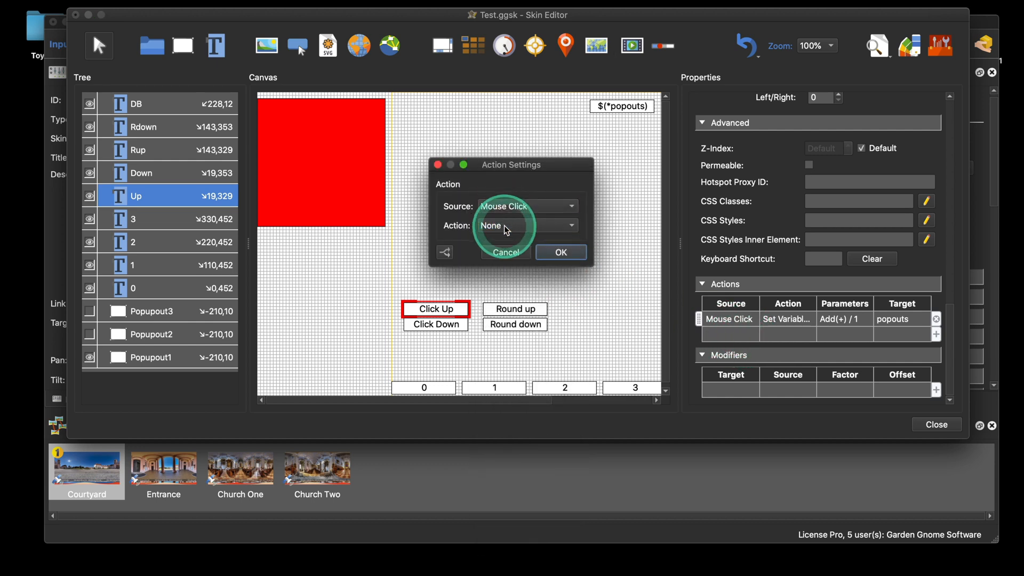
click(504, 225)
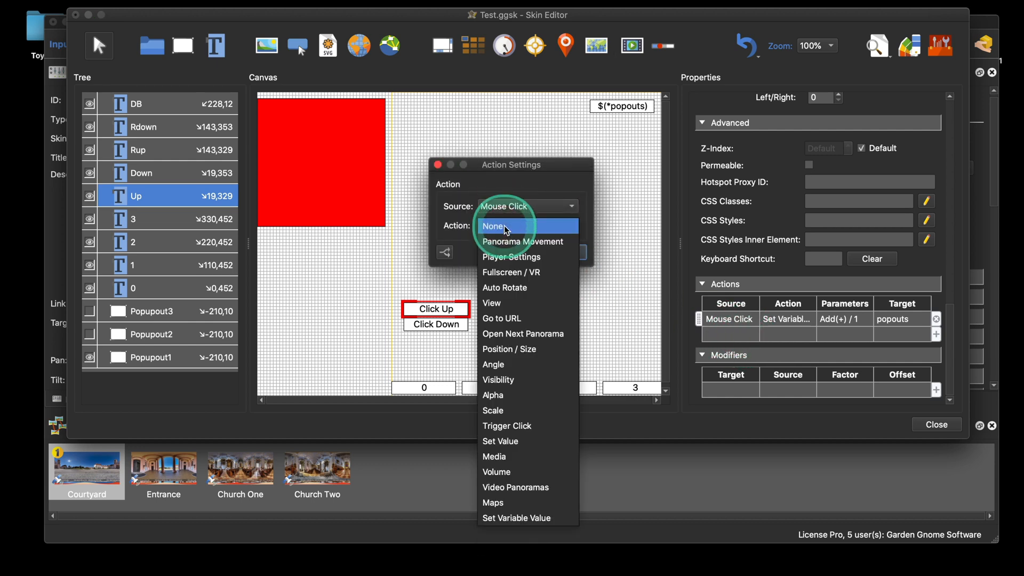
click(526, 517)
click(544, 265)
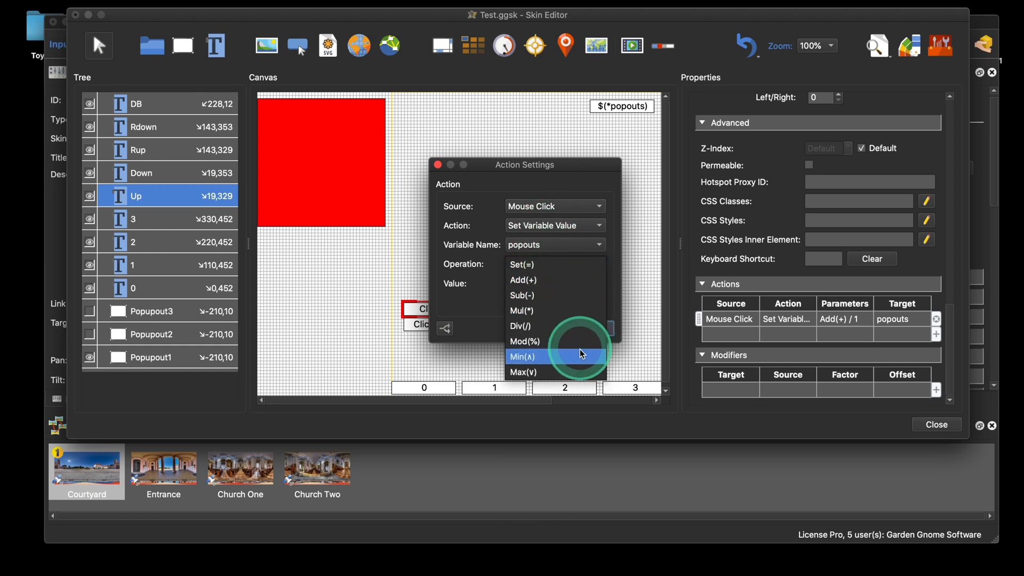
click(563, 355)
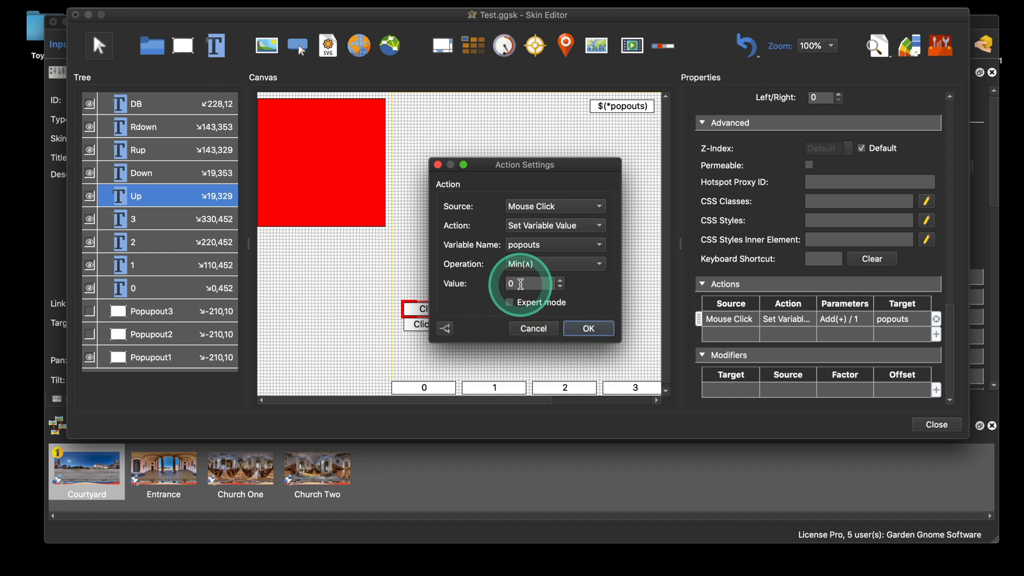
text(3)
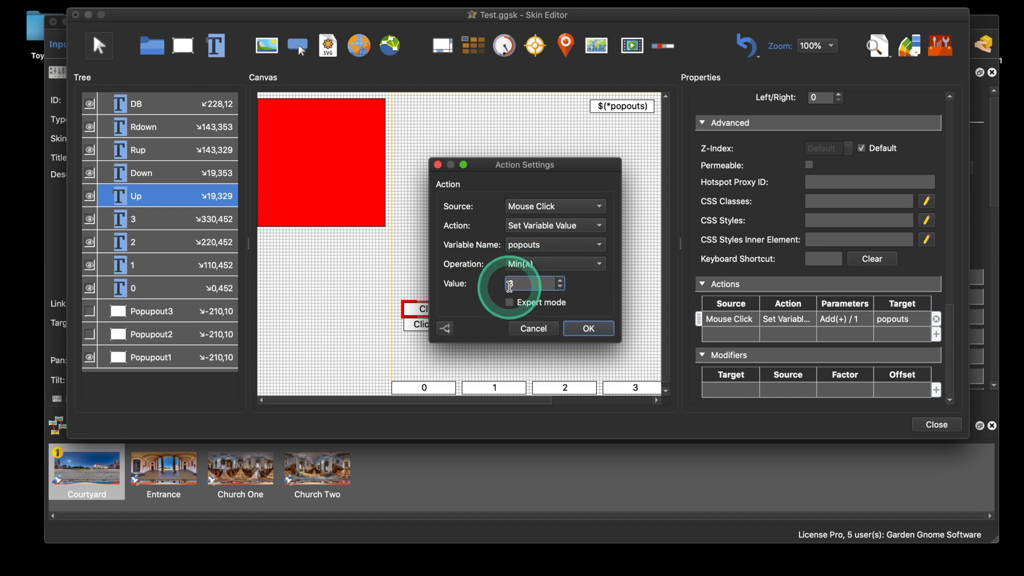
click(588, 330)
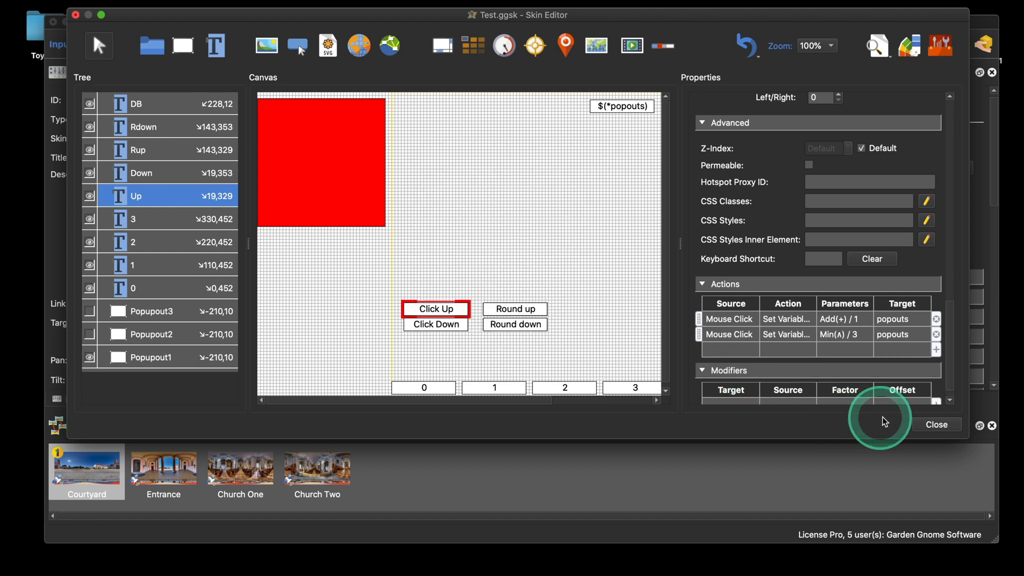
Close the Skin Editor and reopen the Test.ggsk skin from the output settings
click(937, 425)
click(596, 236)
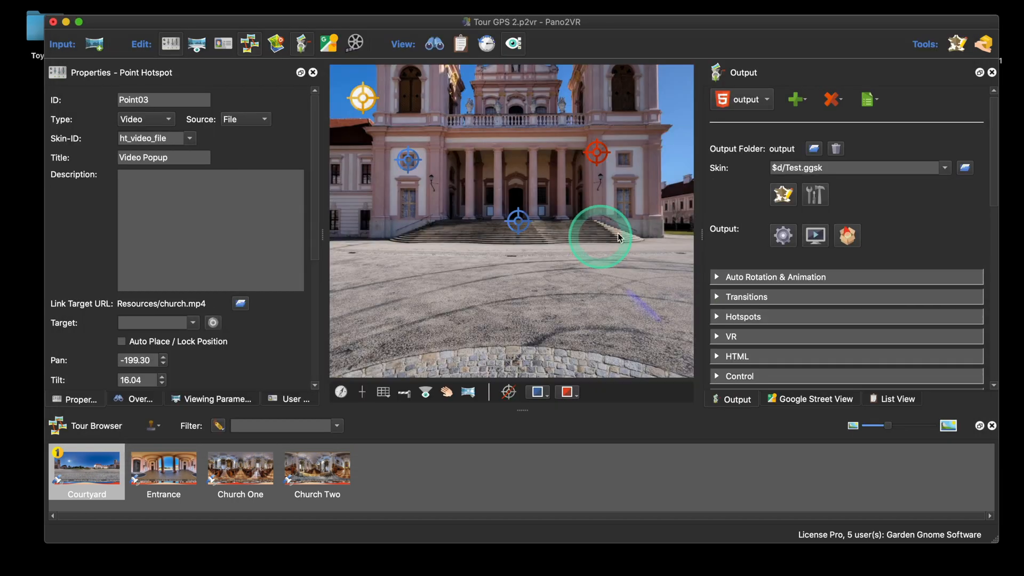
click(783, 194)
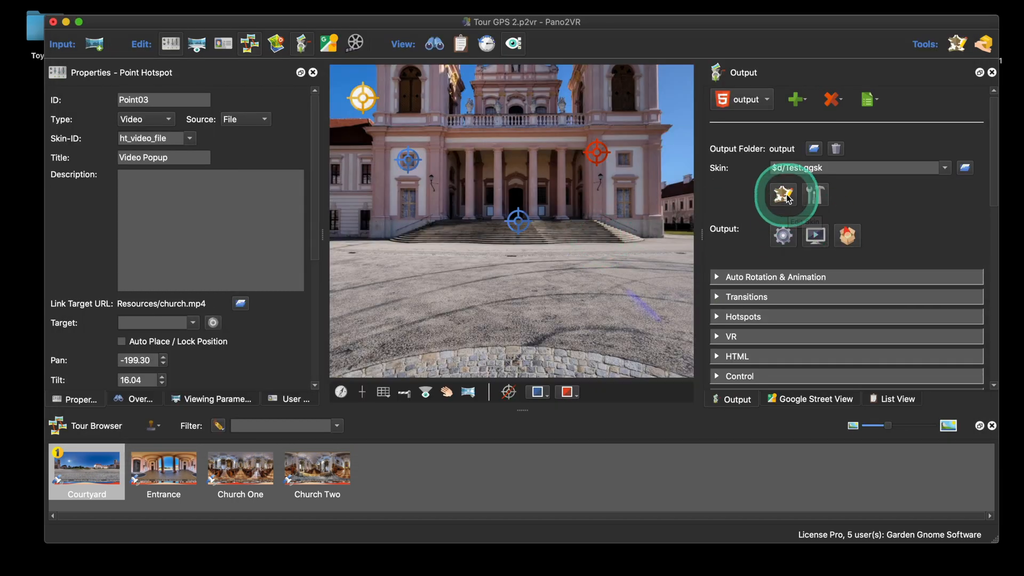
Test the upper limit of Click Up in the live preview by stepping popouts up to 3, and close the preview
click(904, 49)
click(878, 49)
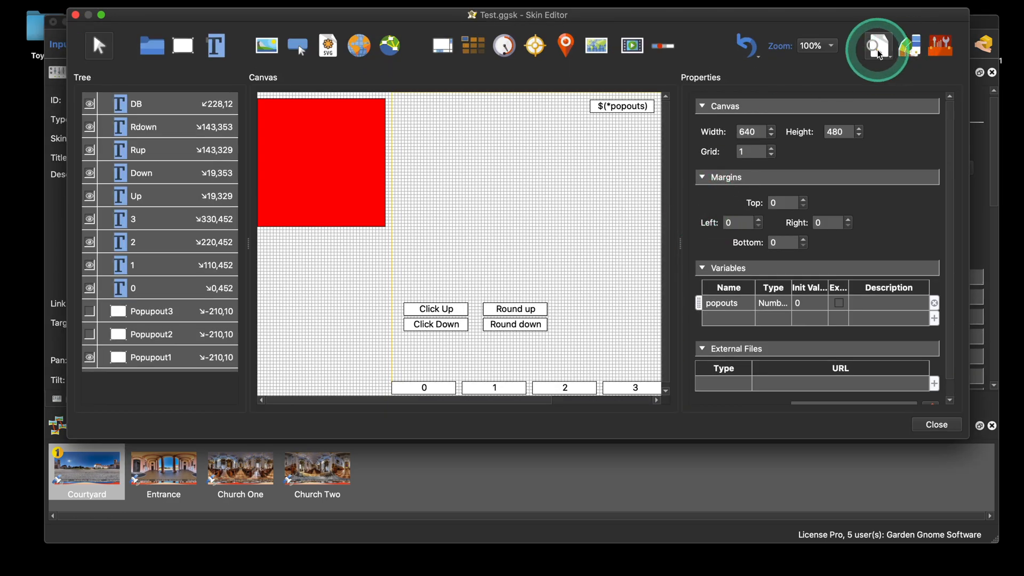
click(878, 51)
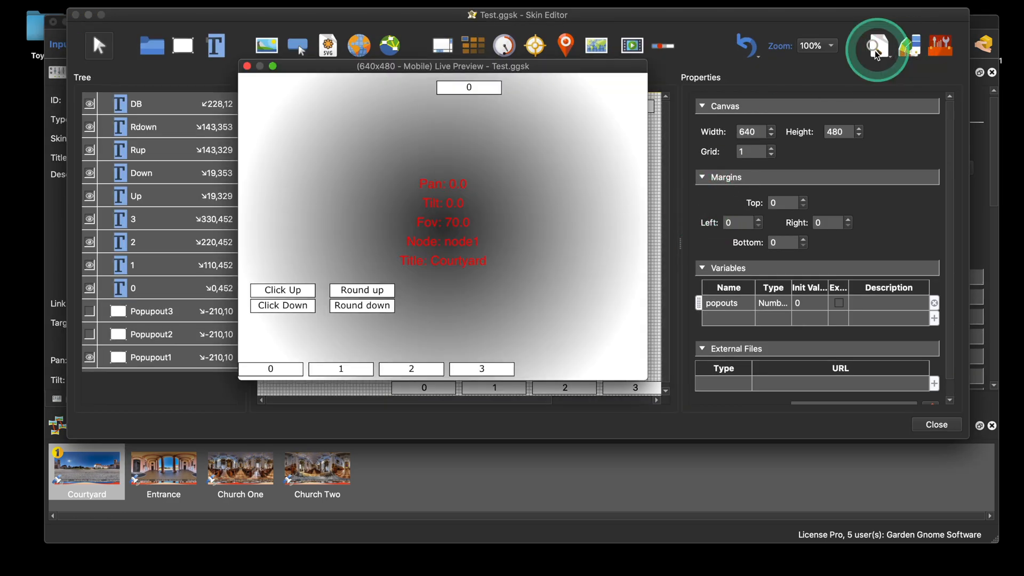
click(295, 292)
click(295, 293)
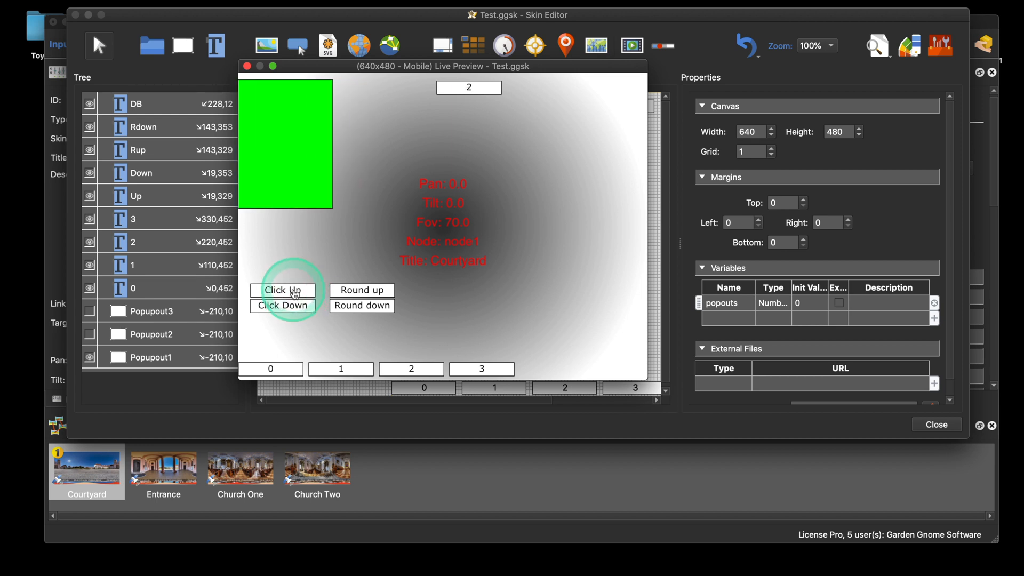
click(295, 293)
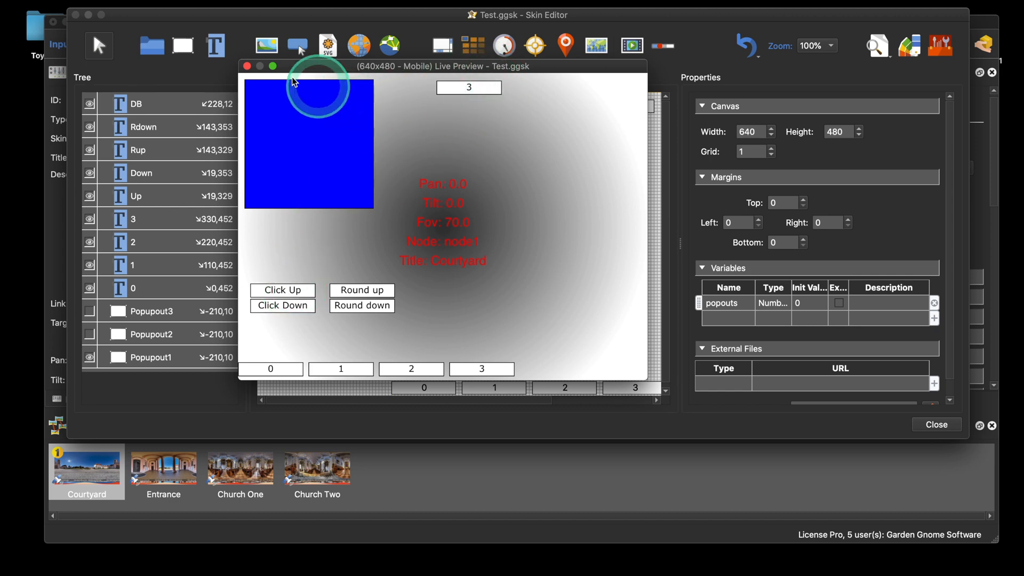
click(247, 66)
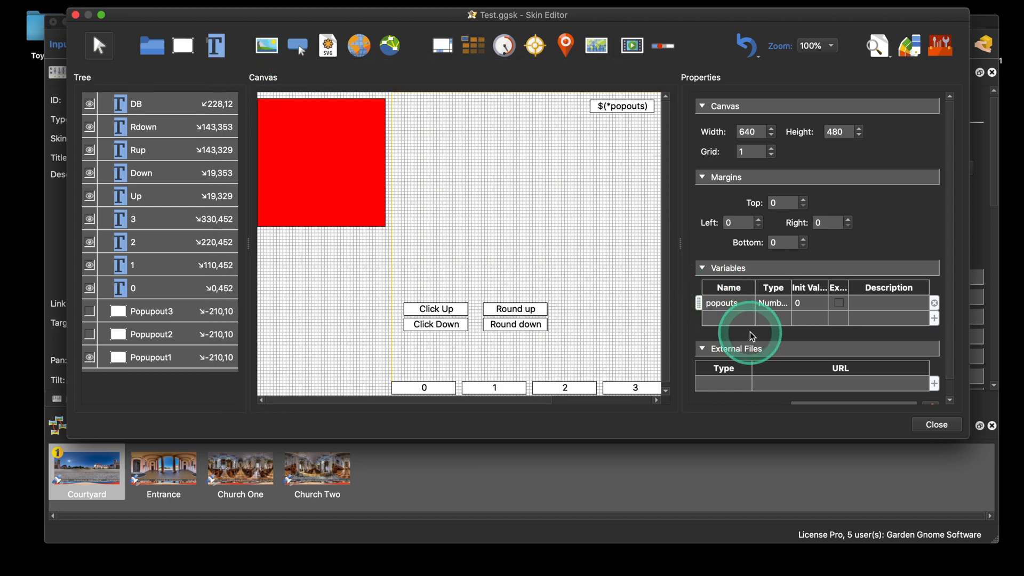
Give the Click Down text element a Mouse Click action that uses Set Variable Value with Sub(-) 1 on popouts
click(451, 328)
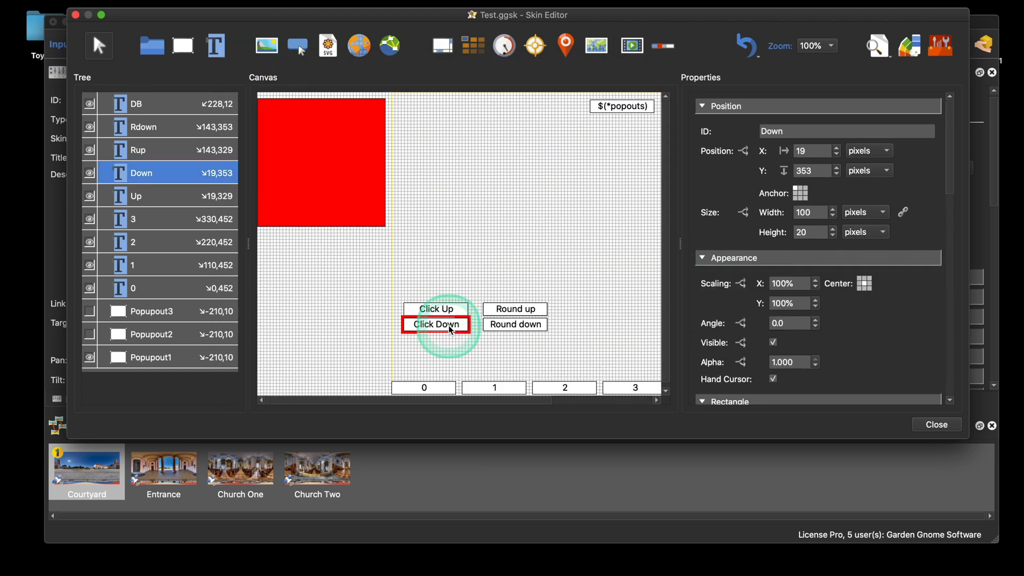
scroll(855, 323, down, 10)
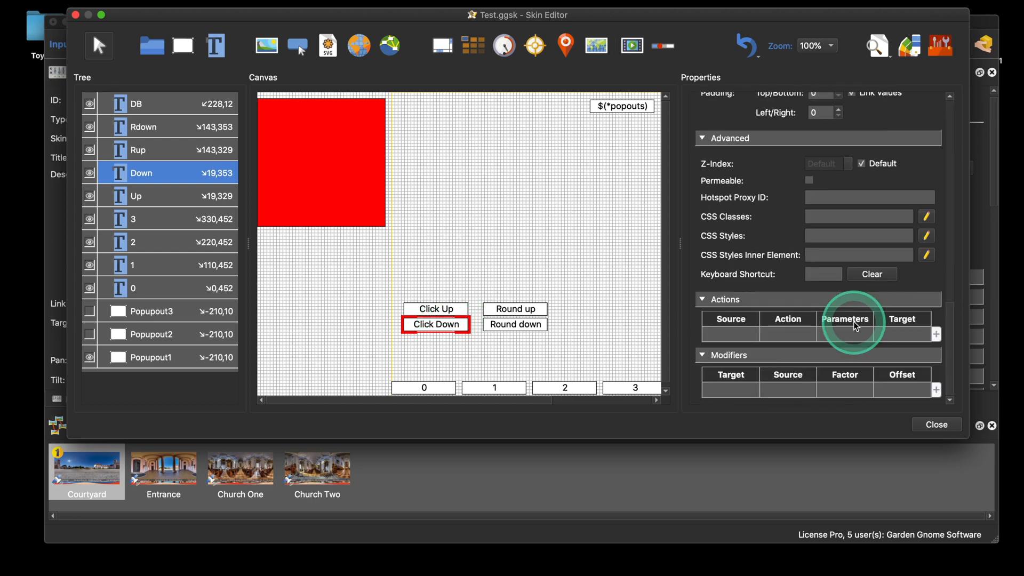
double_click(734, 335)
click(539, 207)
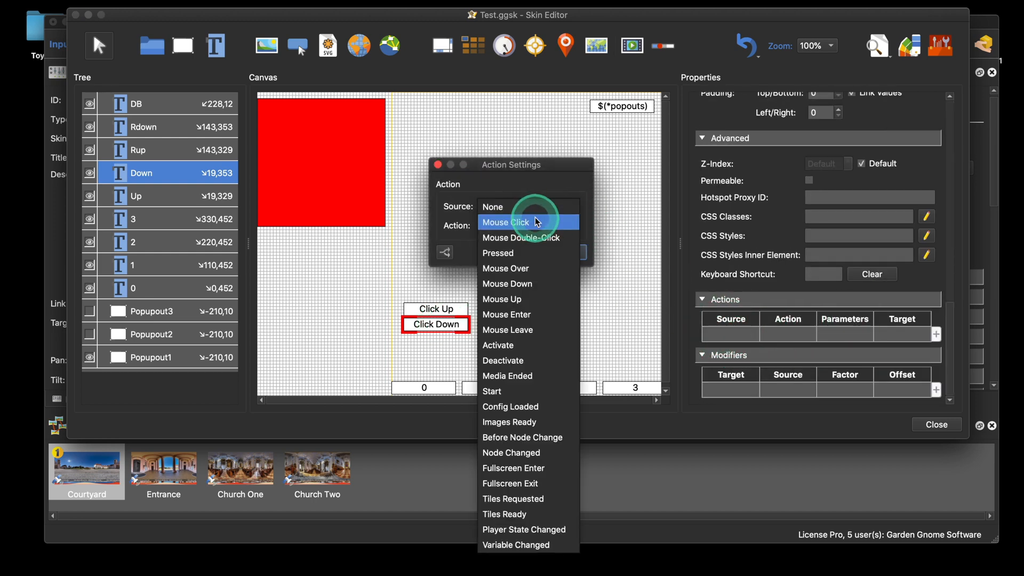
click(536, 221)
click(550, 226)
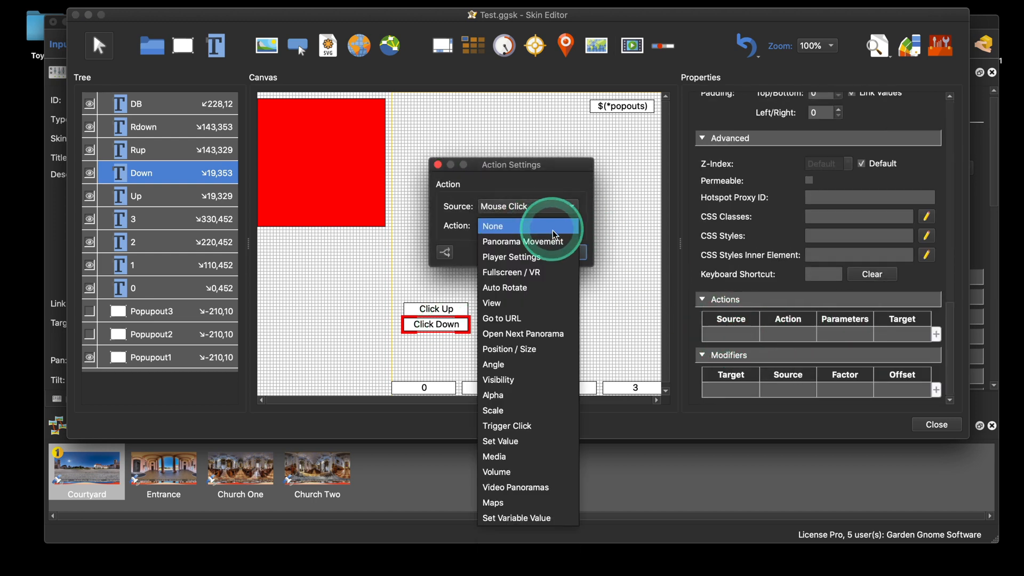
click(546, 516)
click(544, 265)
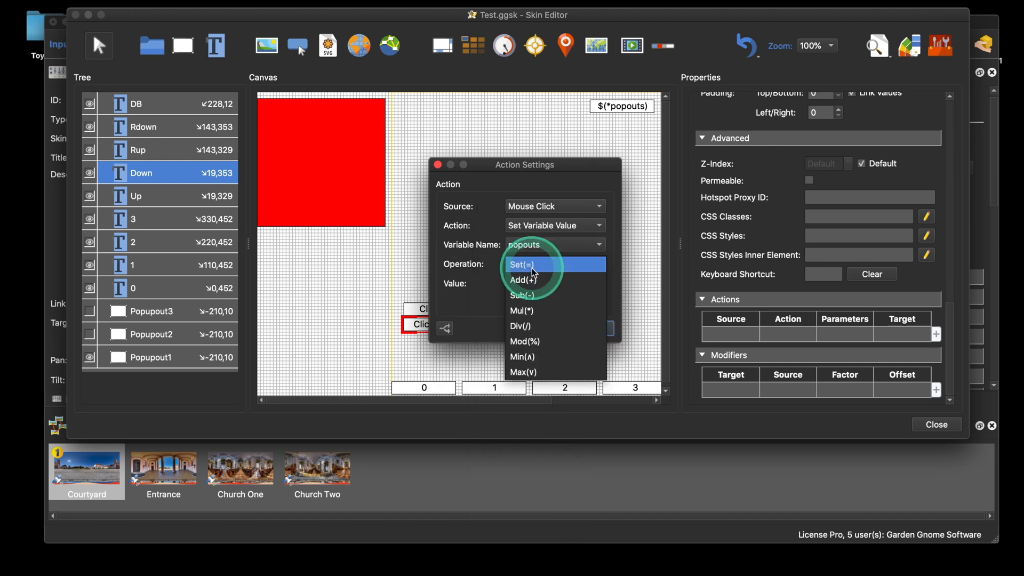
click(533, 293)
double_click(523, 284)
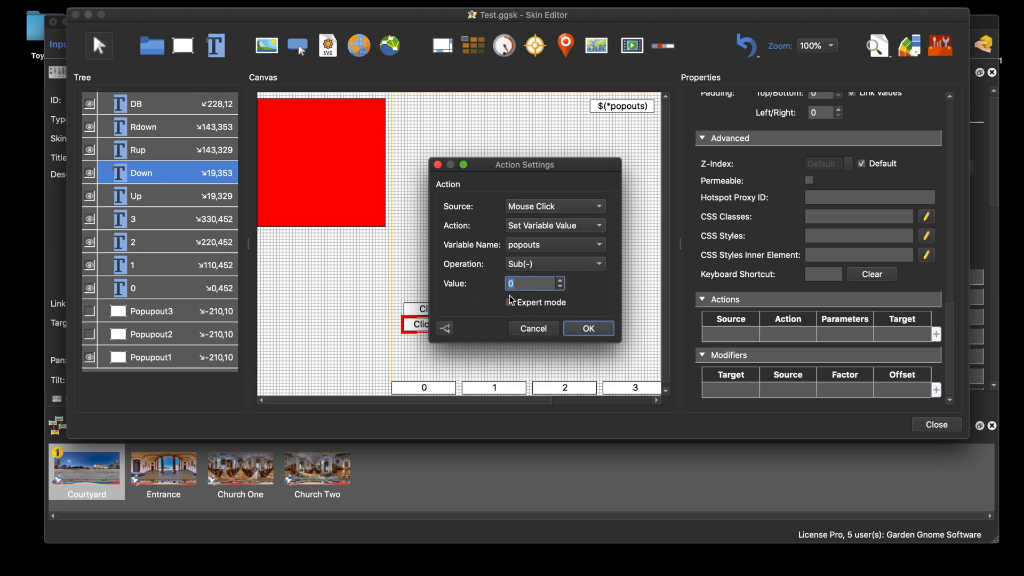
text(1)
click(576, 329)
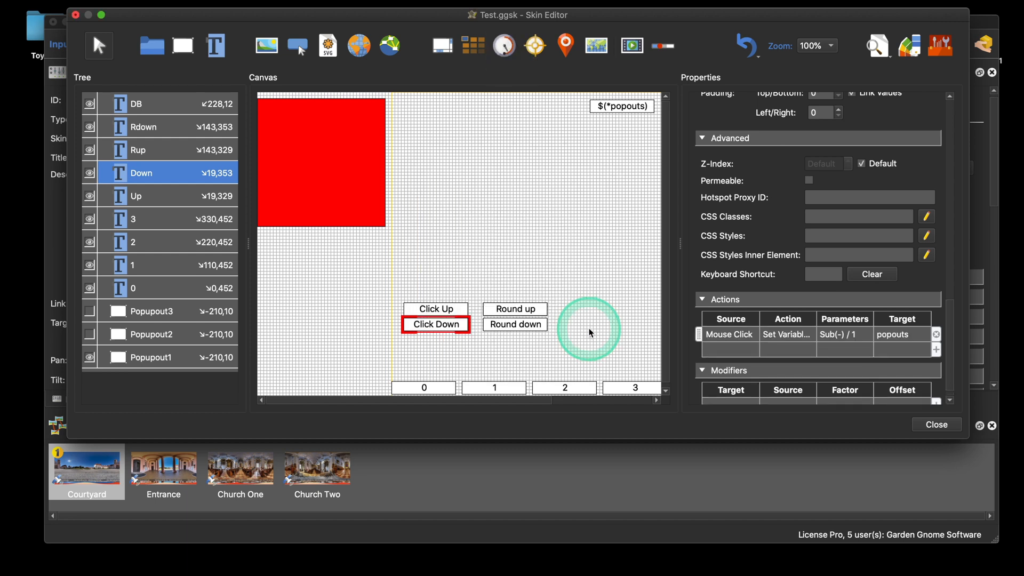
Test Click Down in the live preview by stepping popouts up and then repeatedly down past 0, and close the preview
click(874, 46)
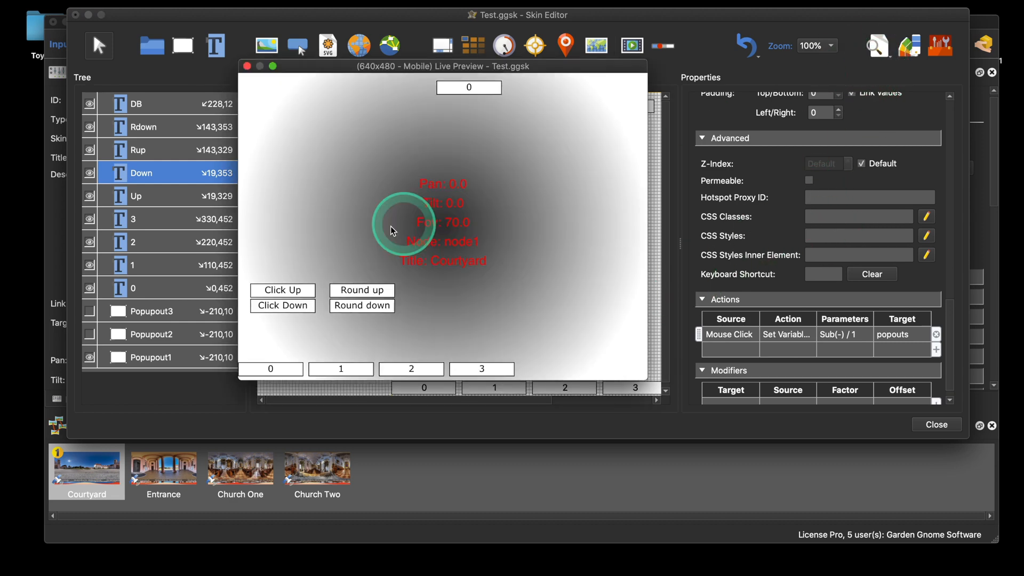
click(299, 306)
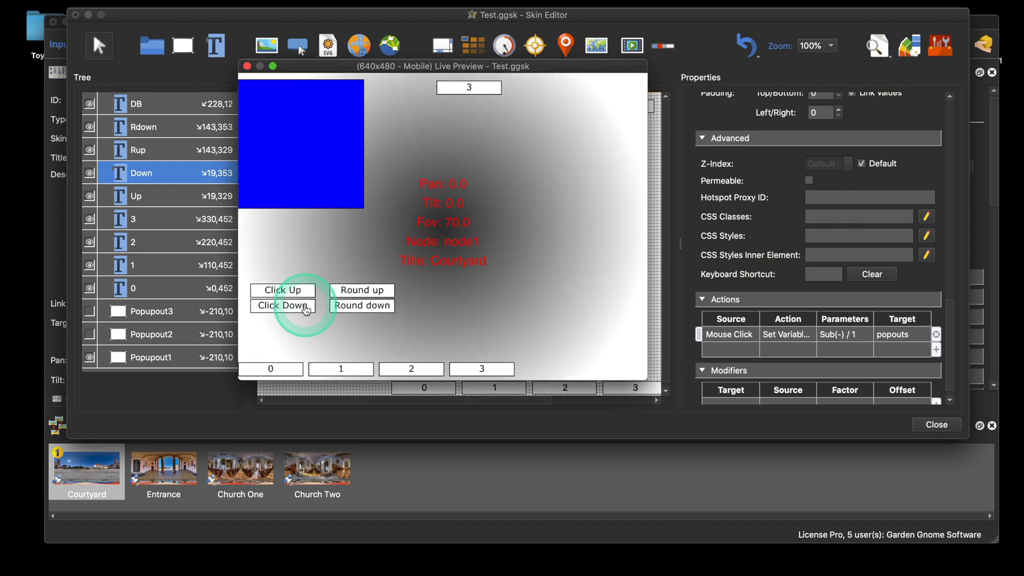
double_click(302, 306)
double_click(301, 306)
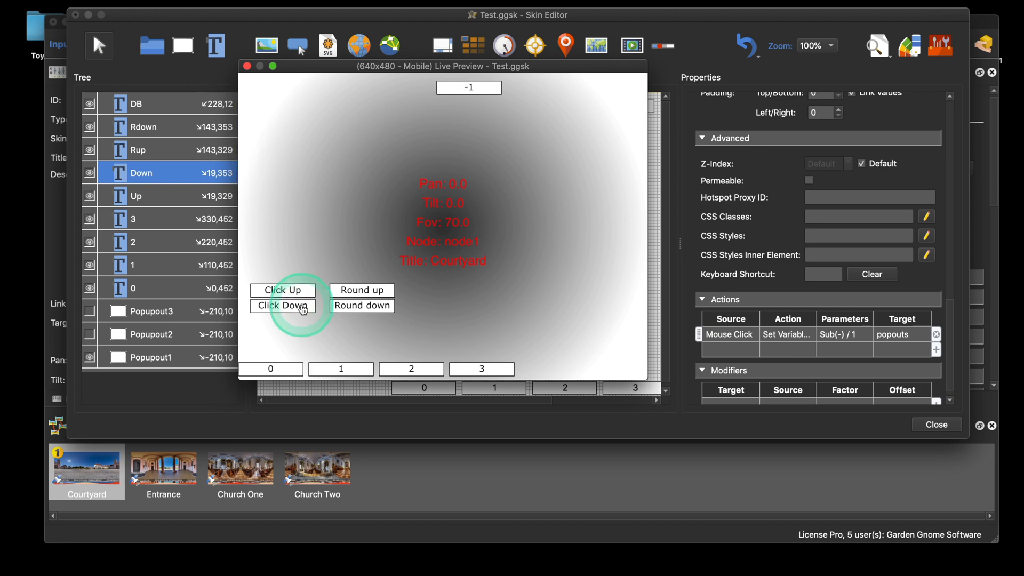
triple_click(302, 307)
triple_click(302, 306)
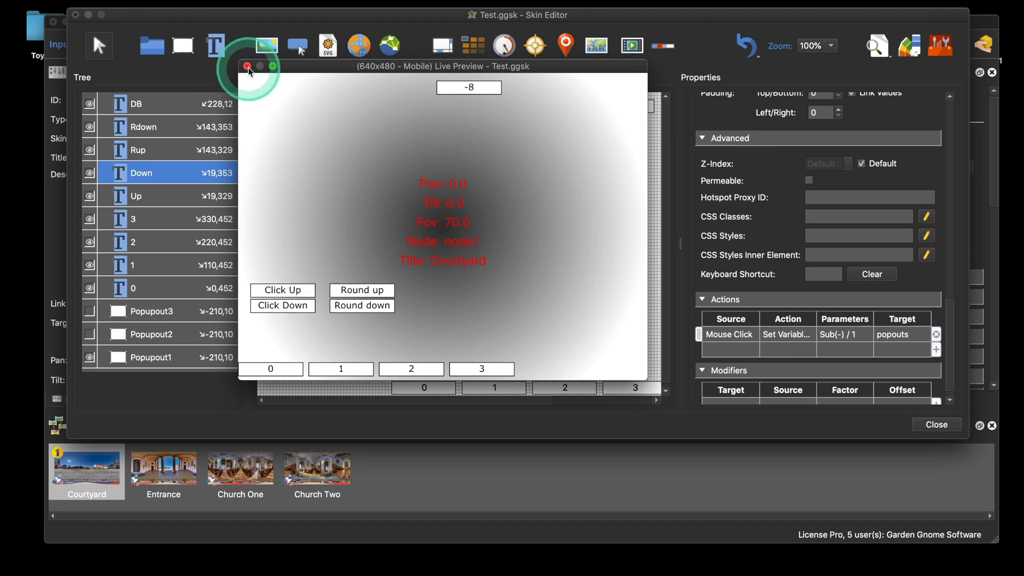
click(247, 66)
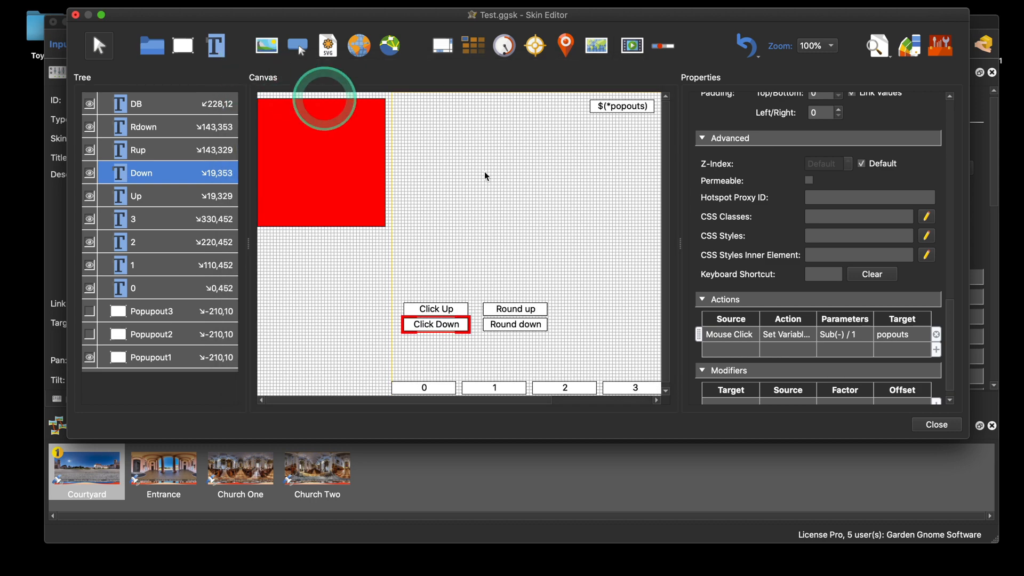
Add a second Mouse Click action to the Click Down element, using Set Variable Value with Max(∨) 0 on popouts
double_click(737, 354)
click(489, 207)
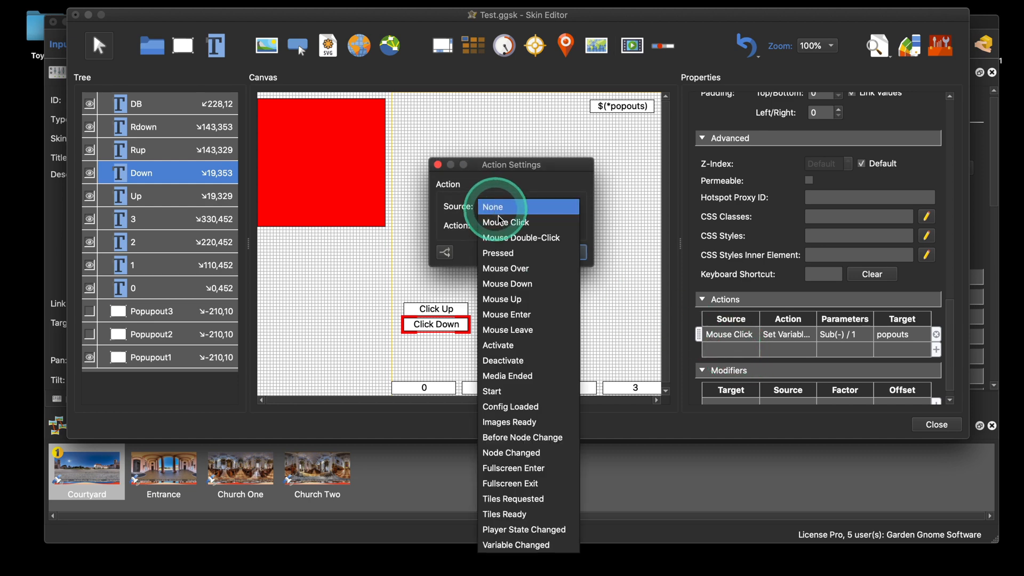
click(501, 222)
click(550, 518)
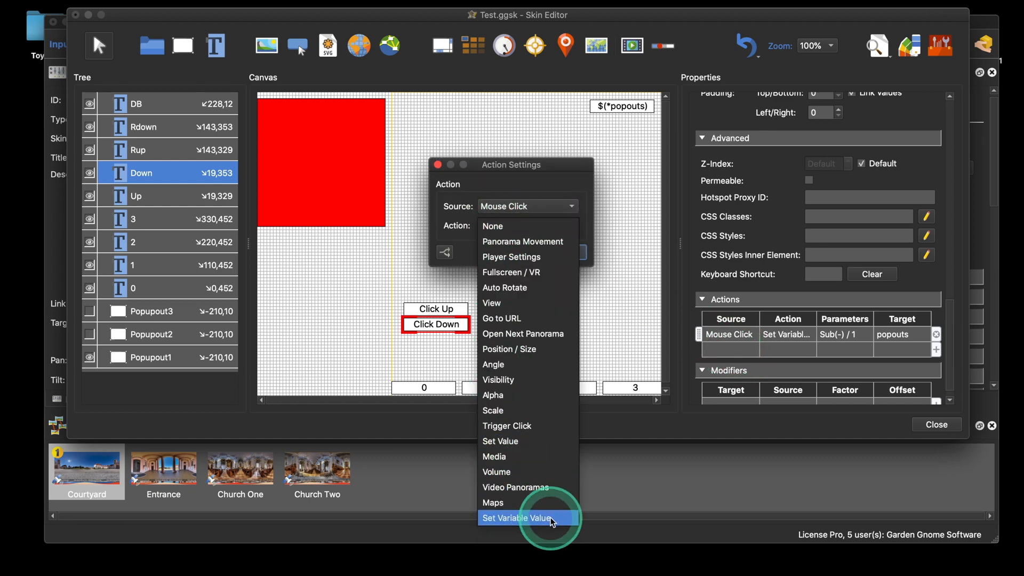
click(533, 264)
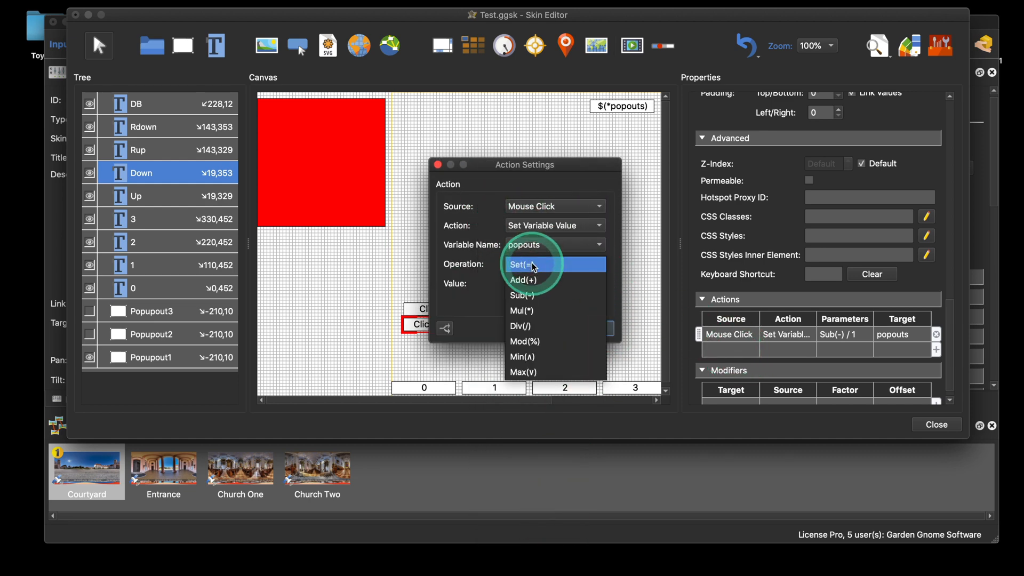
click(531, 376)
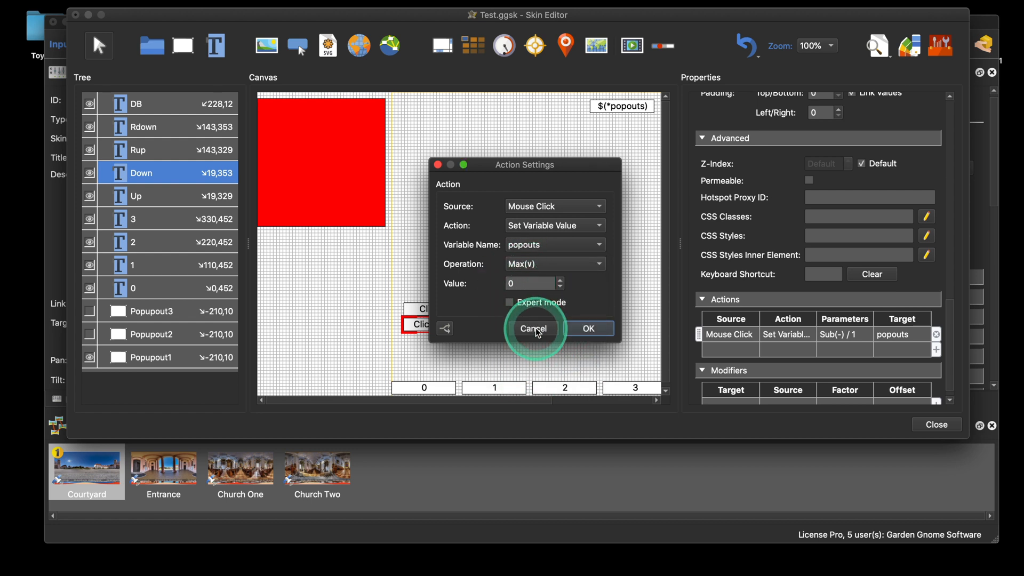
click(591, 327)
Test both limits of Click Up and Click Down in the live preview by stepping popouts between 0 and 3, and close the preview
click(878, 49)
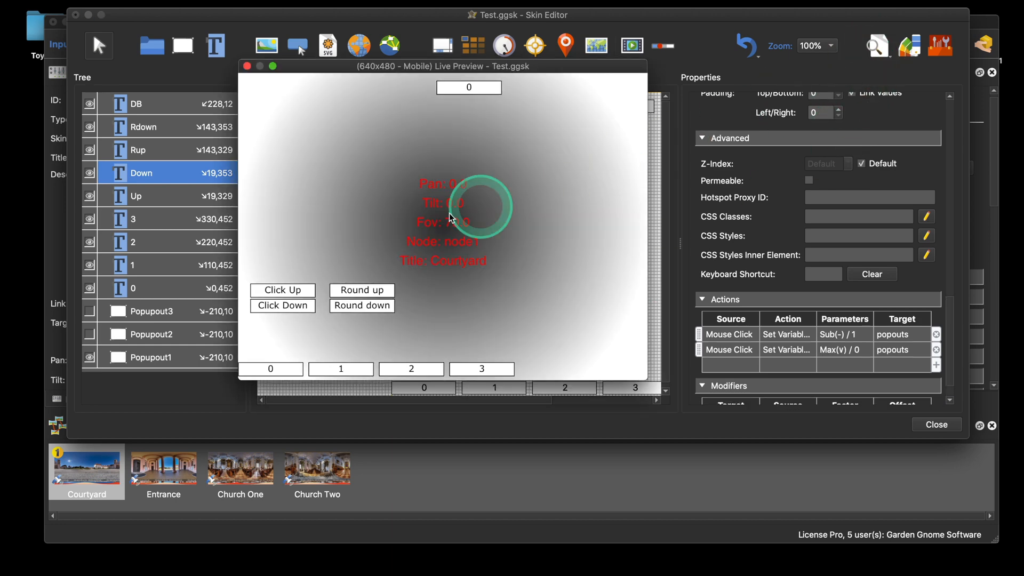
click(297, 290)
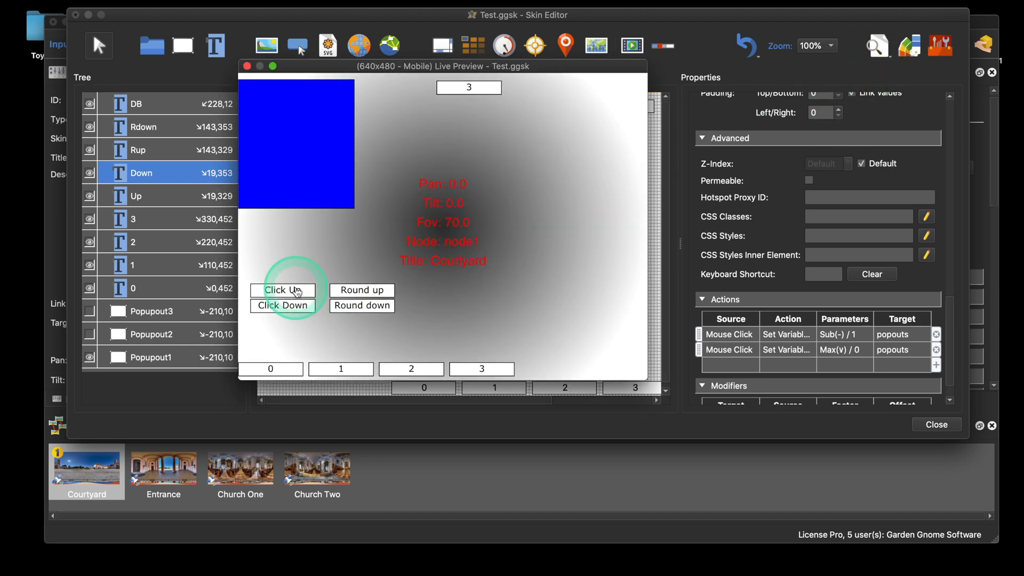
click(304, 308)
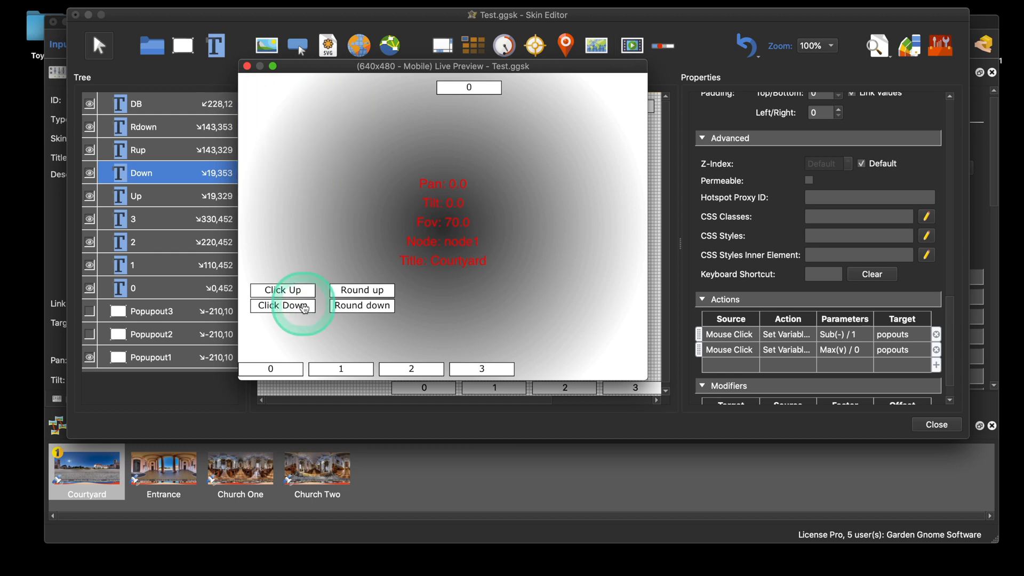
click(472, 91)
click(302, 293)
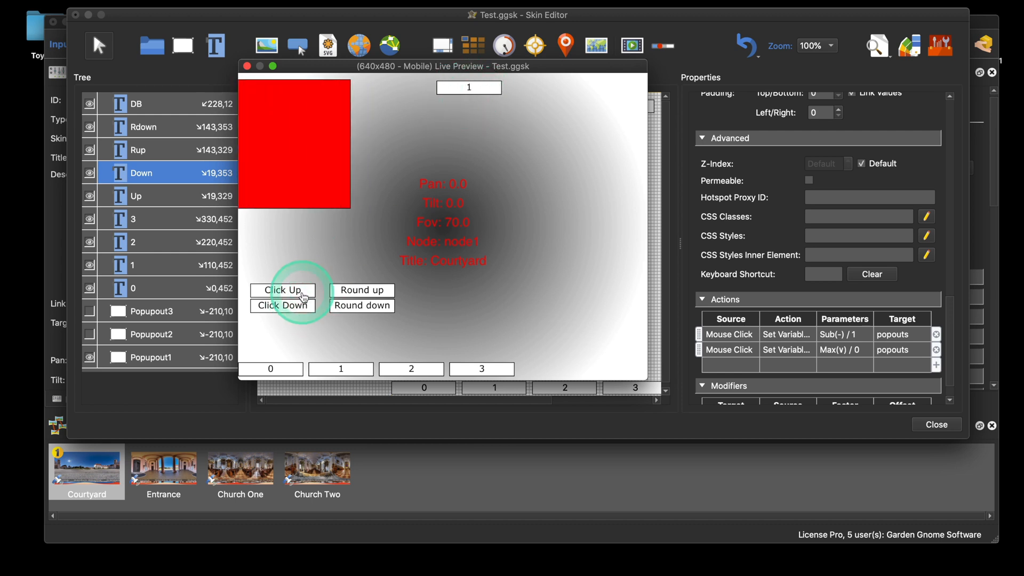
click(304, 297)
click(304, 297)
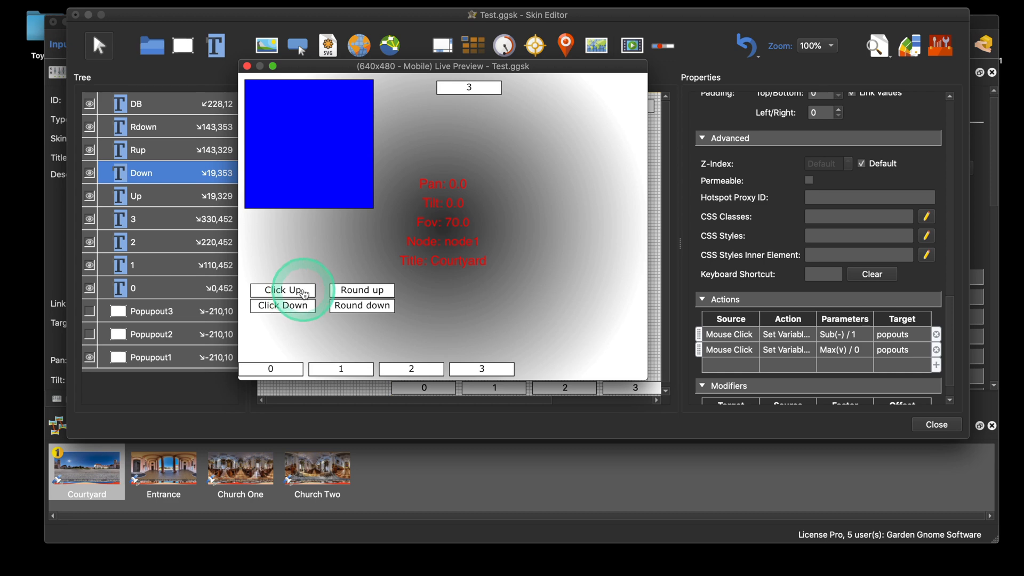
click(246, 66)
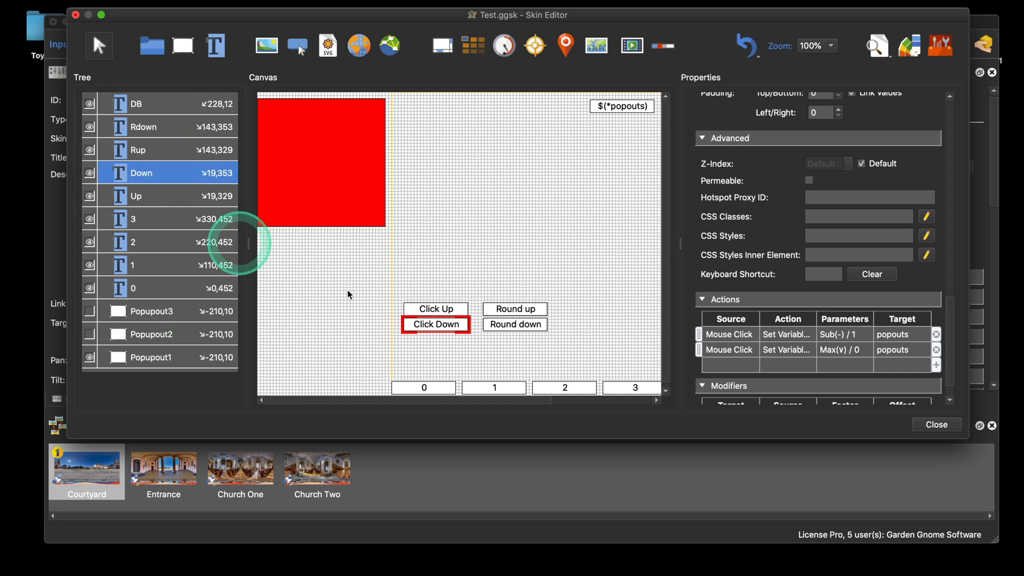
Start a logic block on the Click Up element's text with the condition *popouts = 1
click(436, 309)
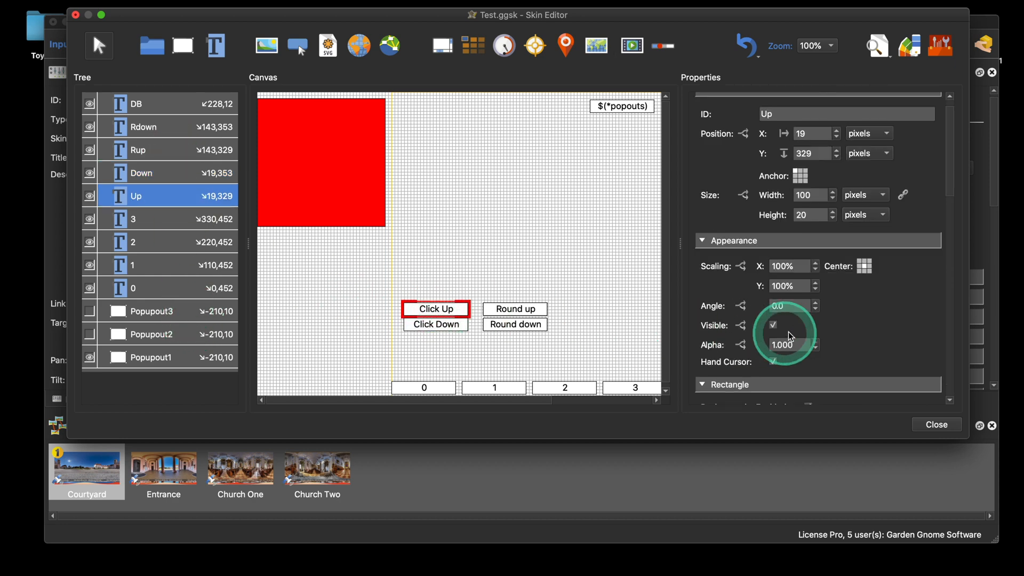
scroll(888, 330, down, 10)
scroll(888, 329, up, 3)
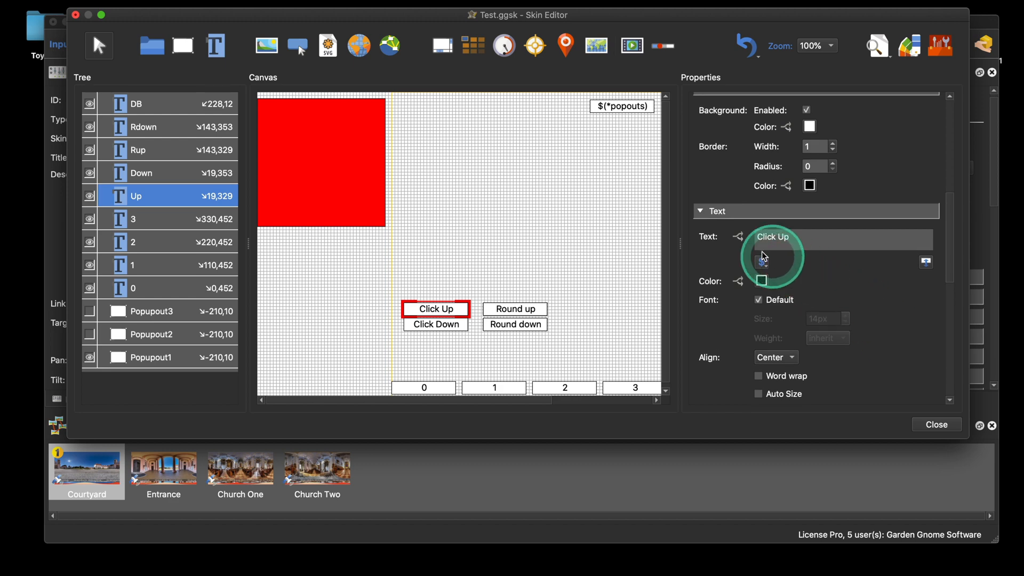
click(738, 236)
click(354, 128)
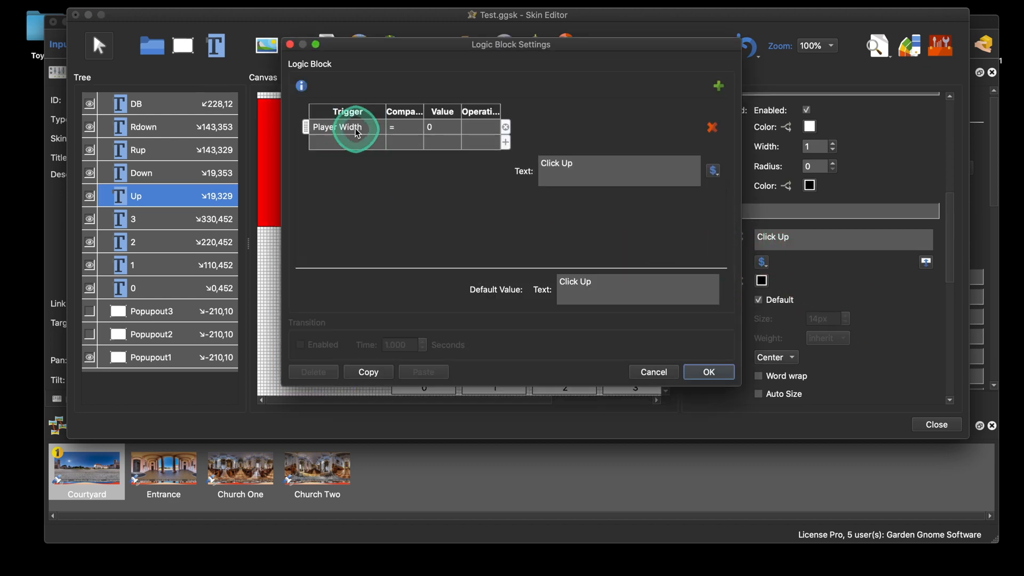
double_click(355, 130)
mouse_move(370, 239)
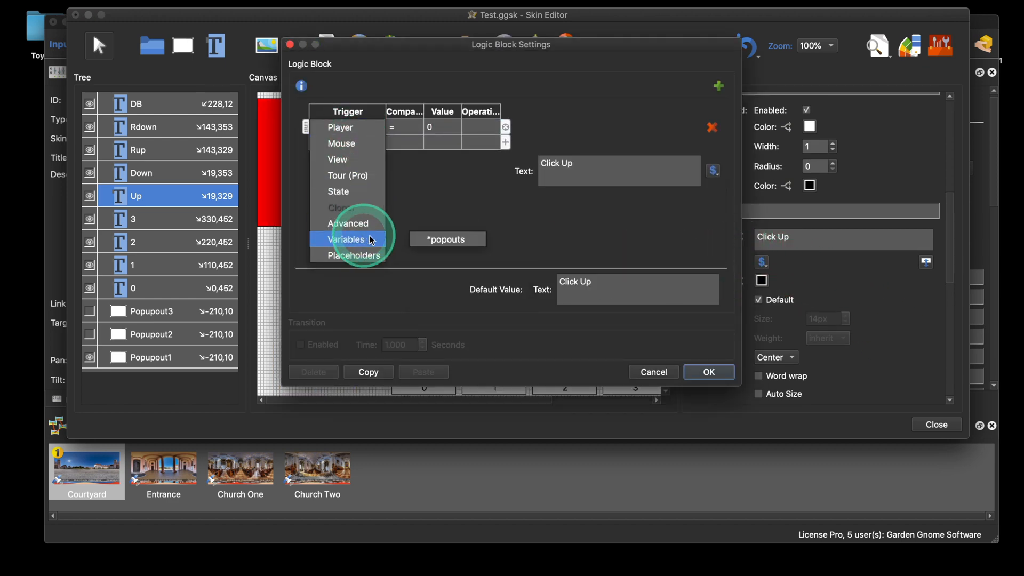
click(435, 239)
double_click(435, 125)
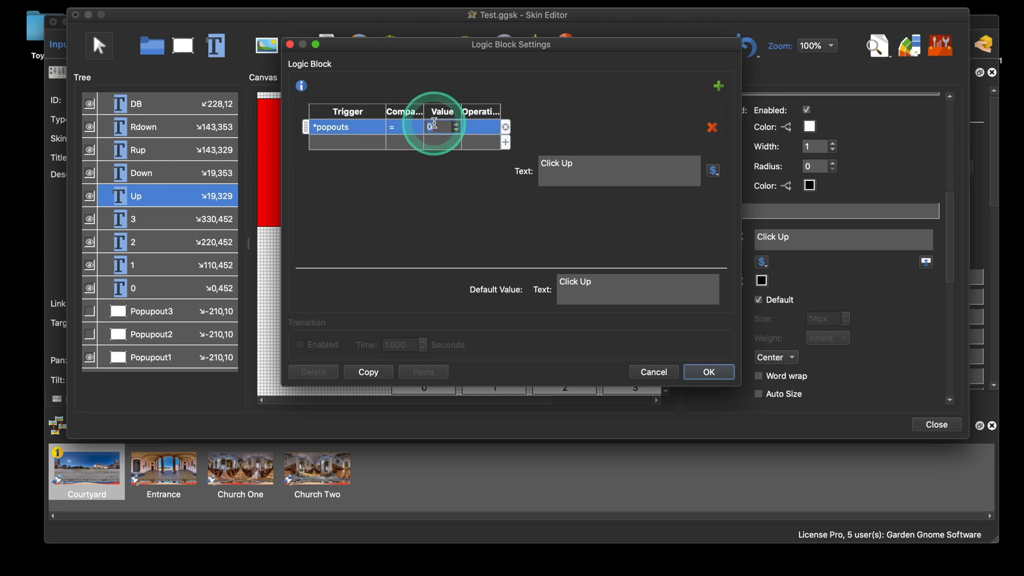
text(1)
Set the text for the *popouts = 1 condition to Red and apply the logic block
drag(580, 165, 516, 166)
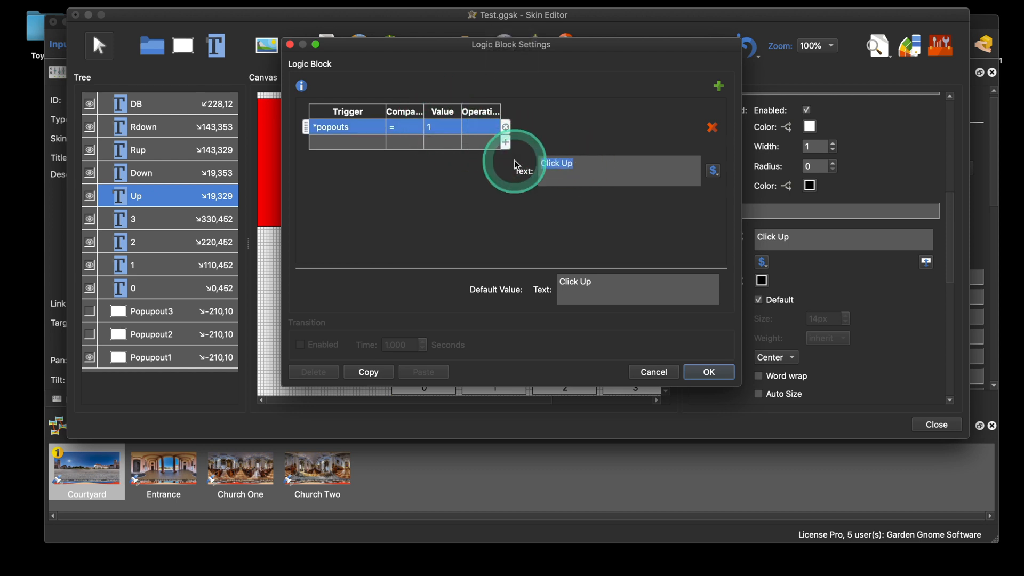
text(Red)
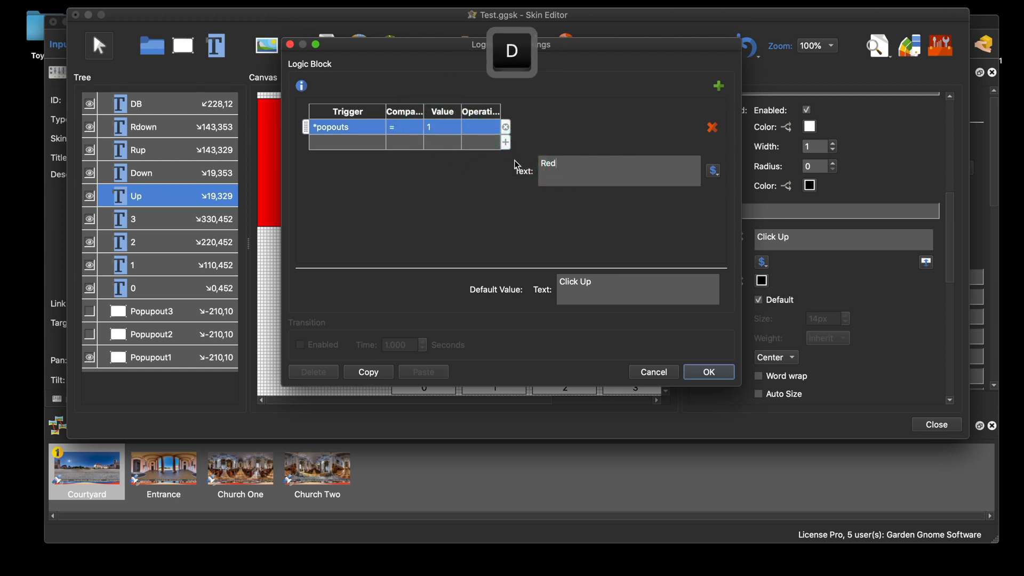
click(508, 198)
click(708, 372)
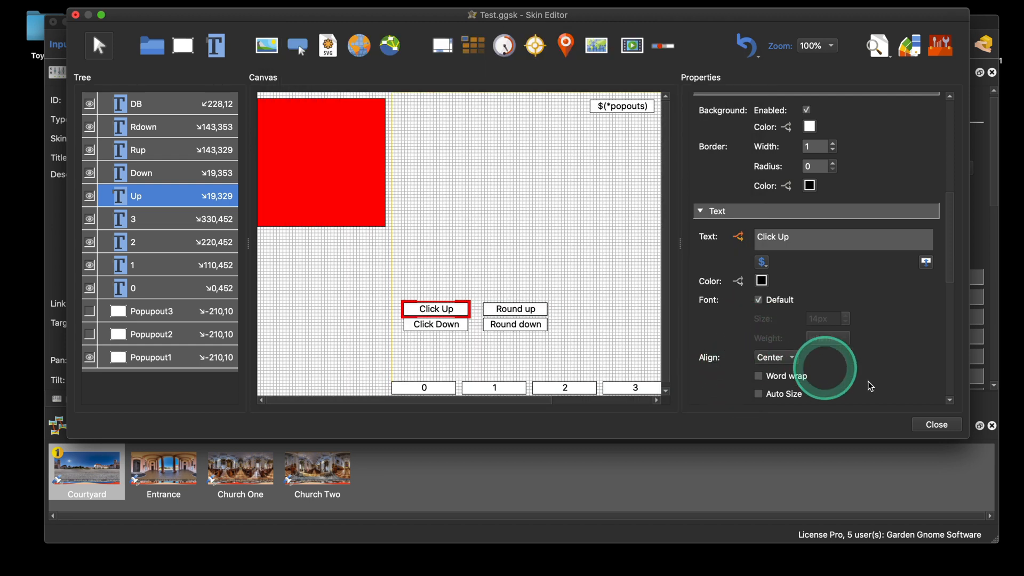
Test the Click Up element's text change in the live preview by switching popouts between 0 and 1, and close the preview
click(877, 45)
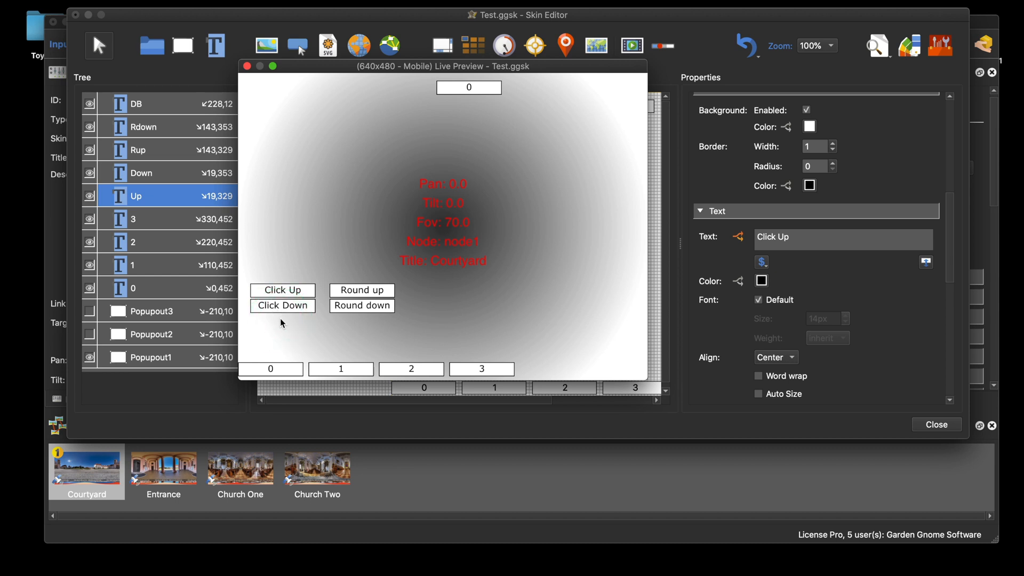
click(292, 309)
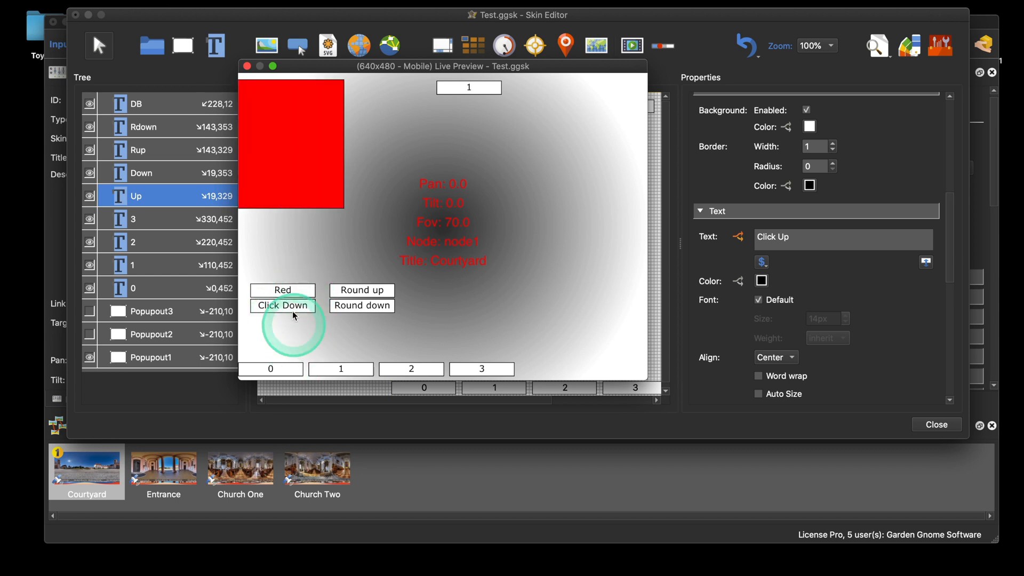
click(302, 306)
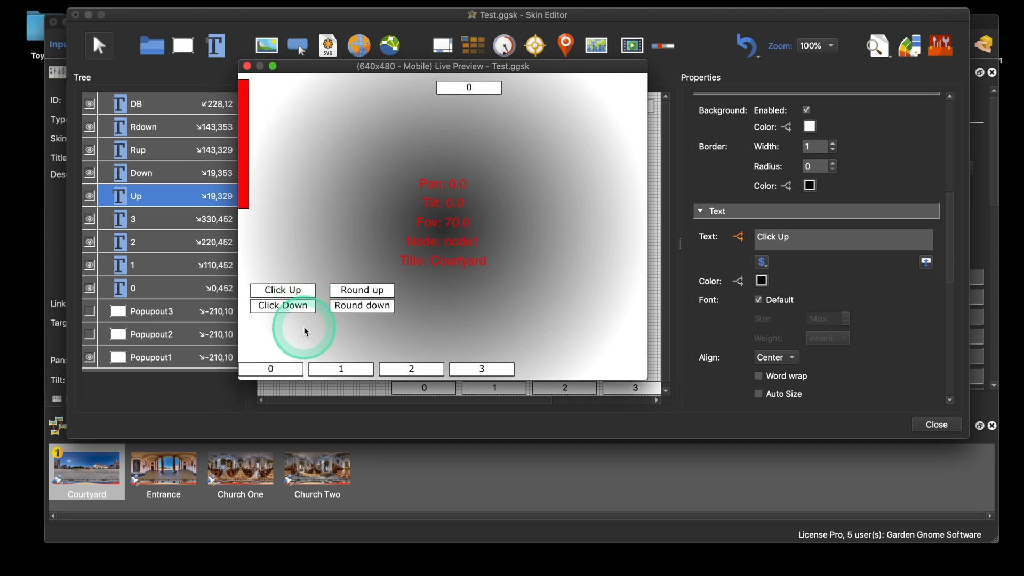
click(302, 292)
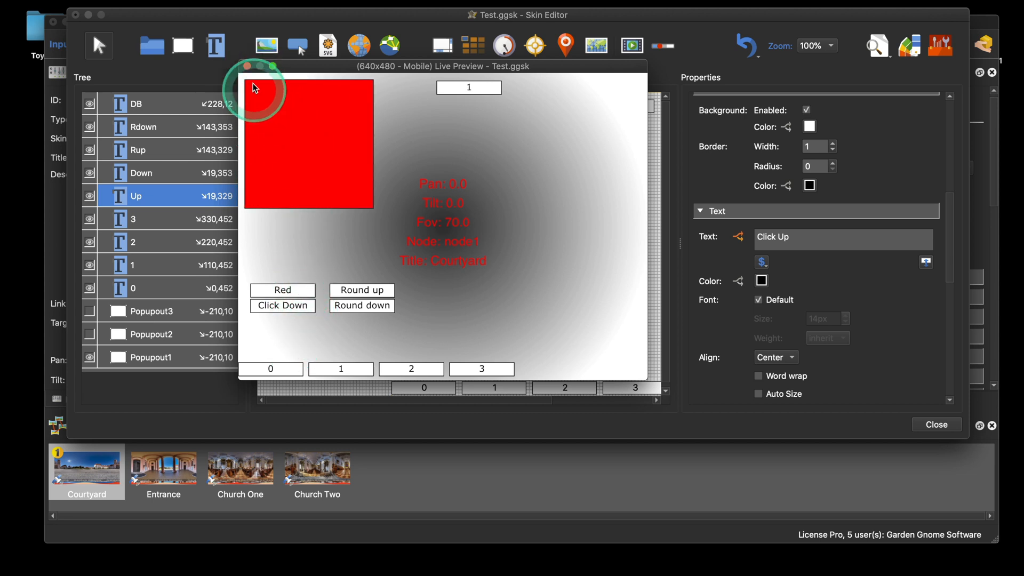
click(247, 66)
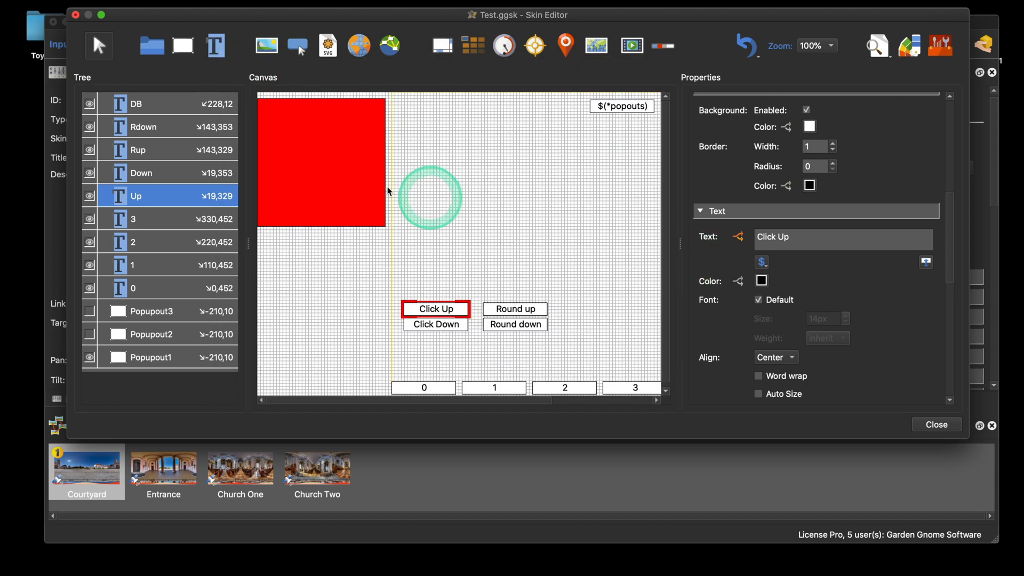
Add a second condition to the Click Up text's logic block, showing Green when *popouts = 2
click(738, 237)
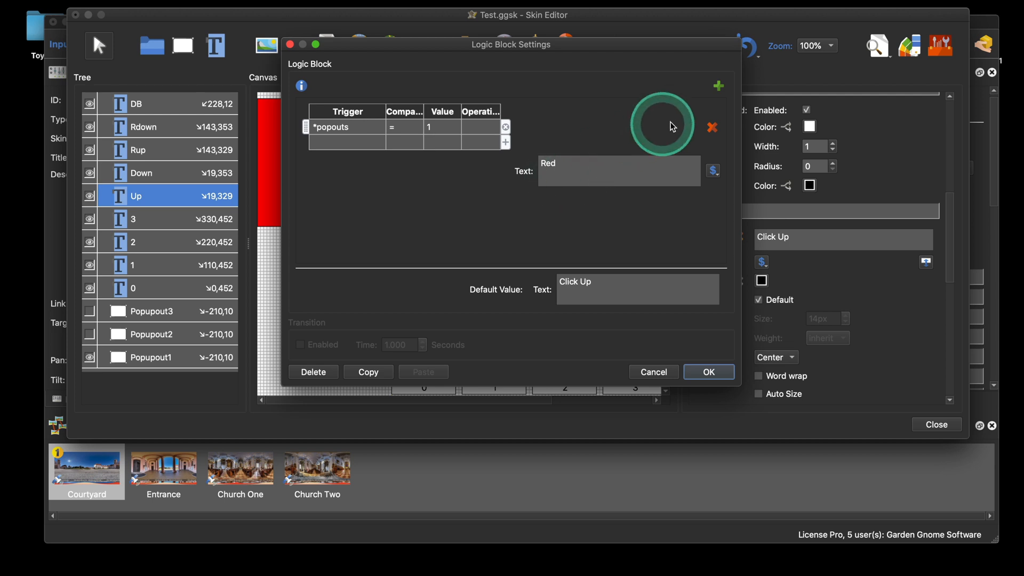
click(719, 87)
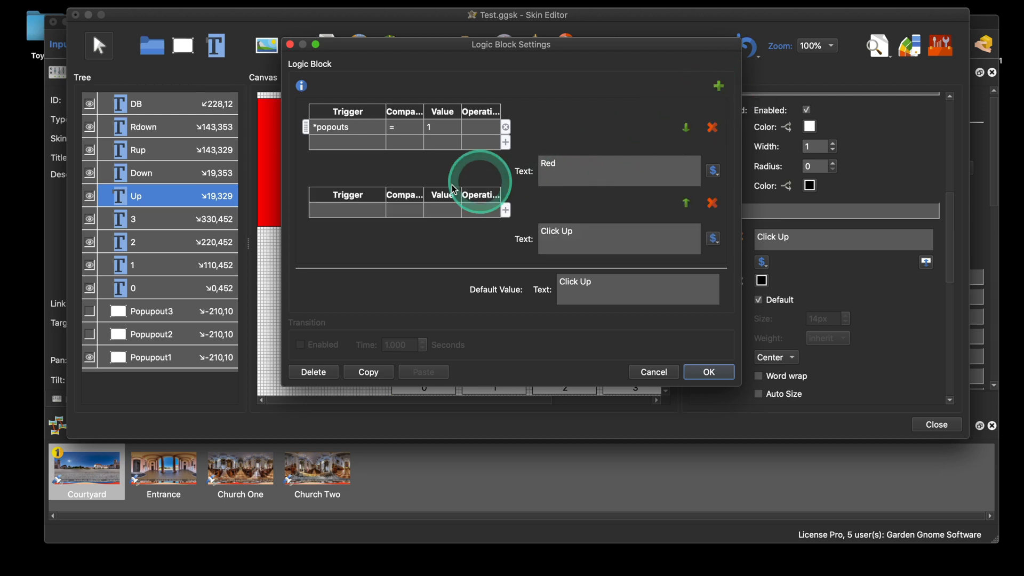
click(350, 210)
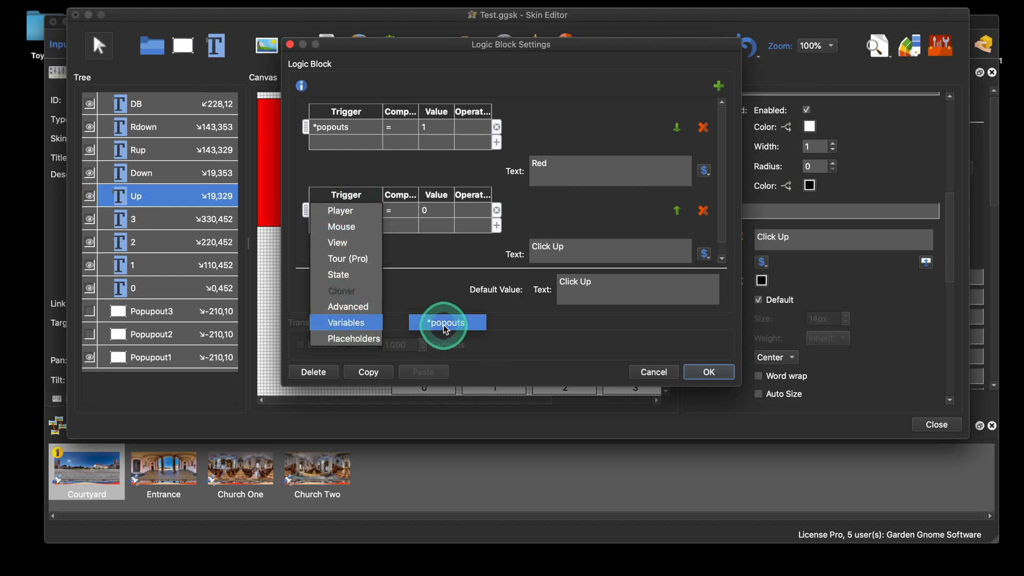
click(446, 321)
click(446, 212)
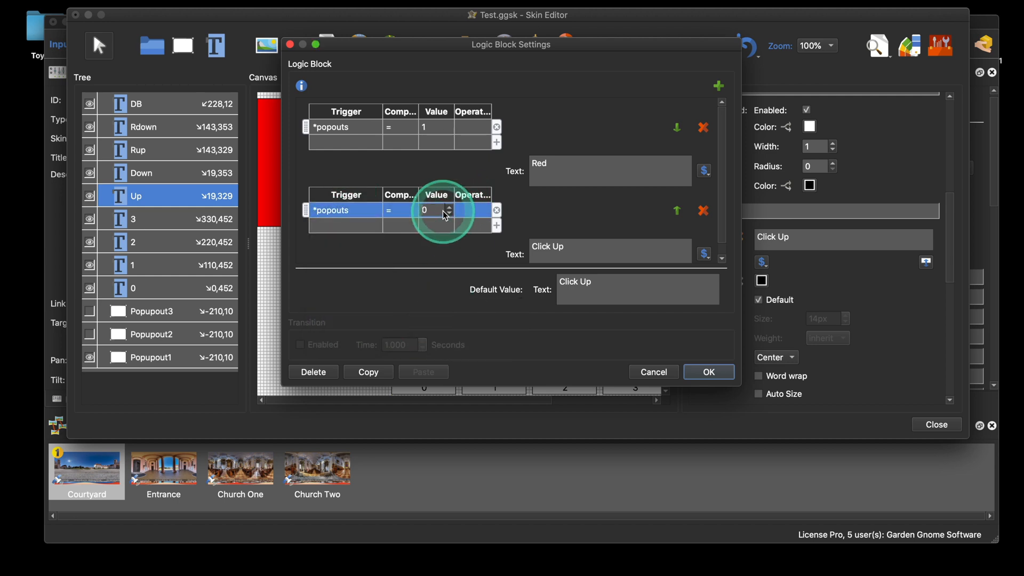
text(2)
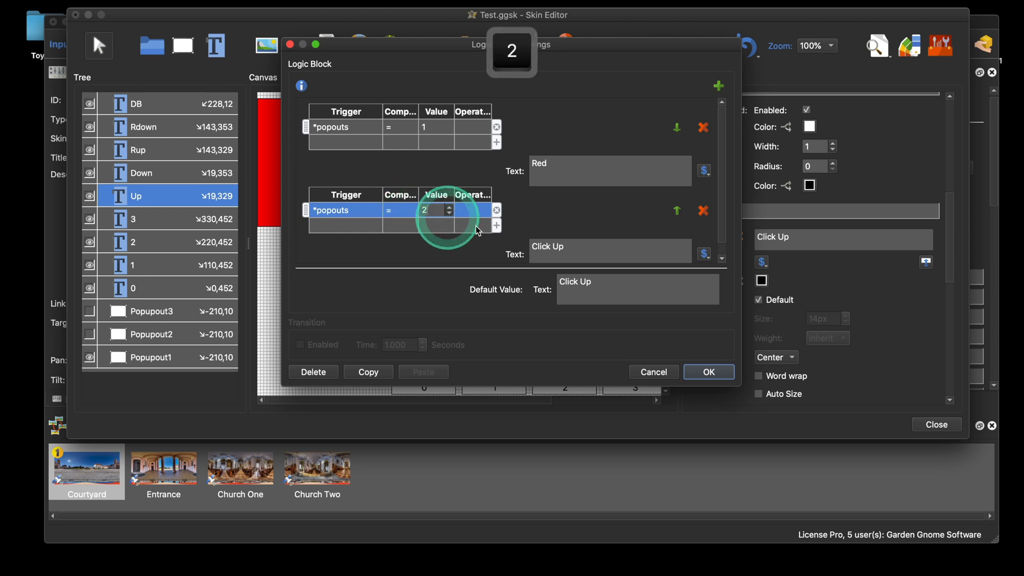
drag(571, 248, 520, 248)
text(Gr)
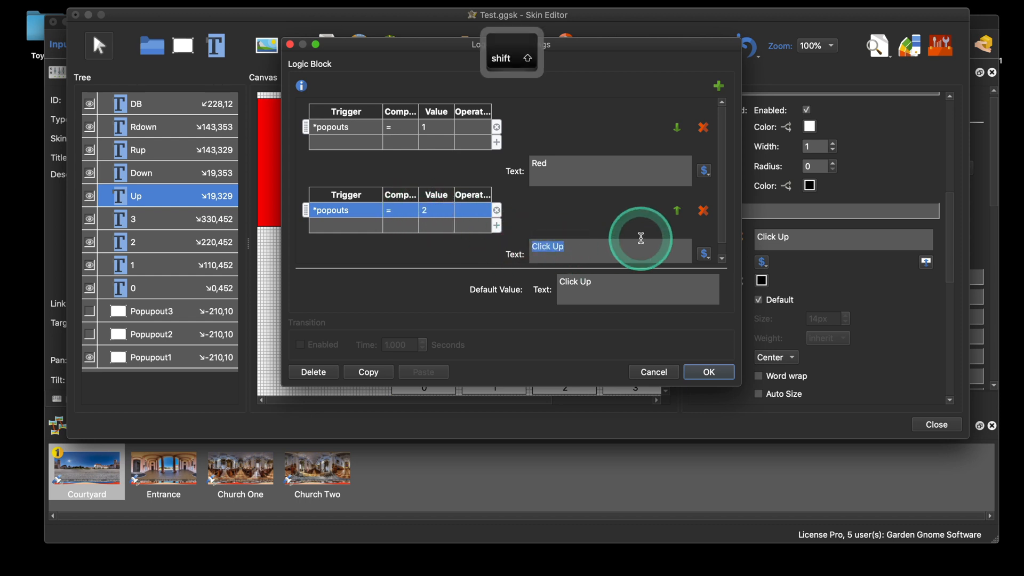
text(een)
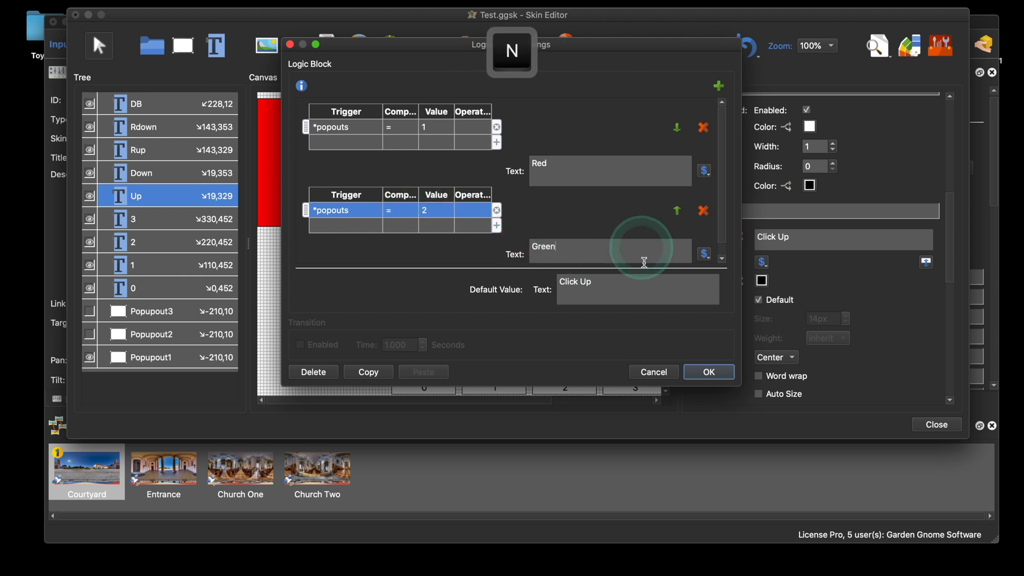
Apply the logic block with the Red and Green conditions to the Click Up element's text
click(688, 378)
click(939, 425)
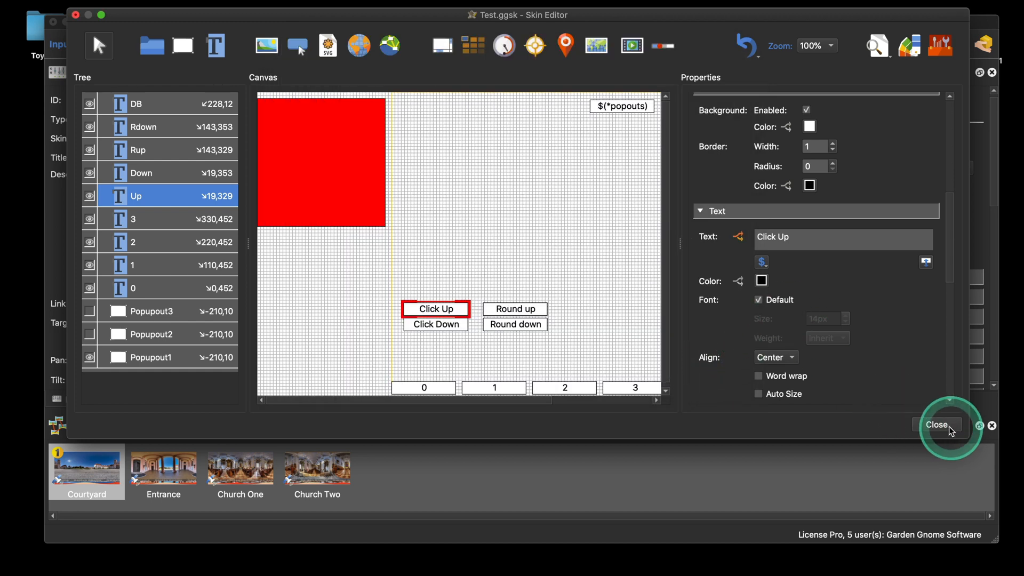
click(541, 235)
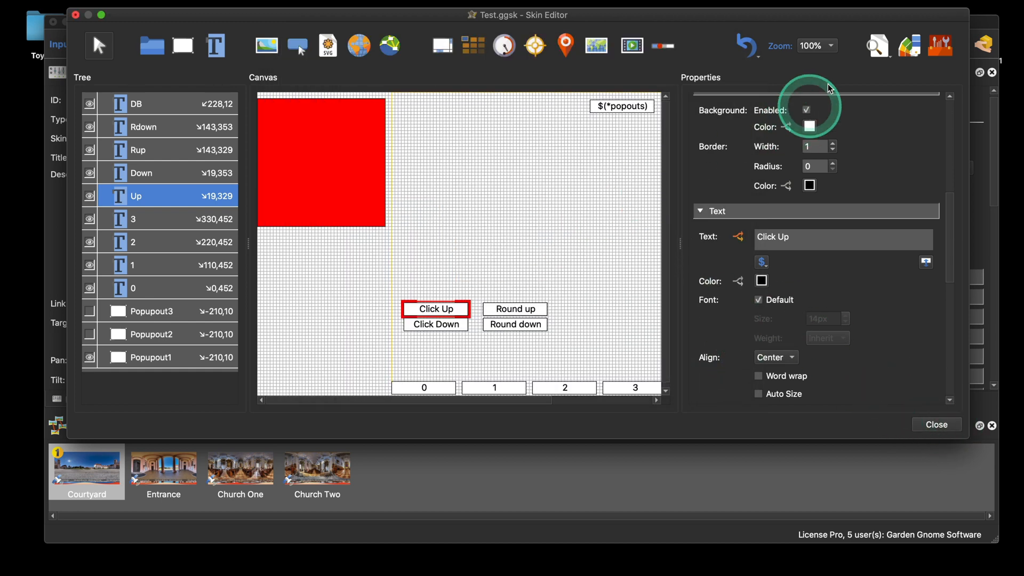
Test Click Up's text changes and the Click Down, Round up and Round down buttons in the live preview, and close the preview
click(887, 47)
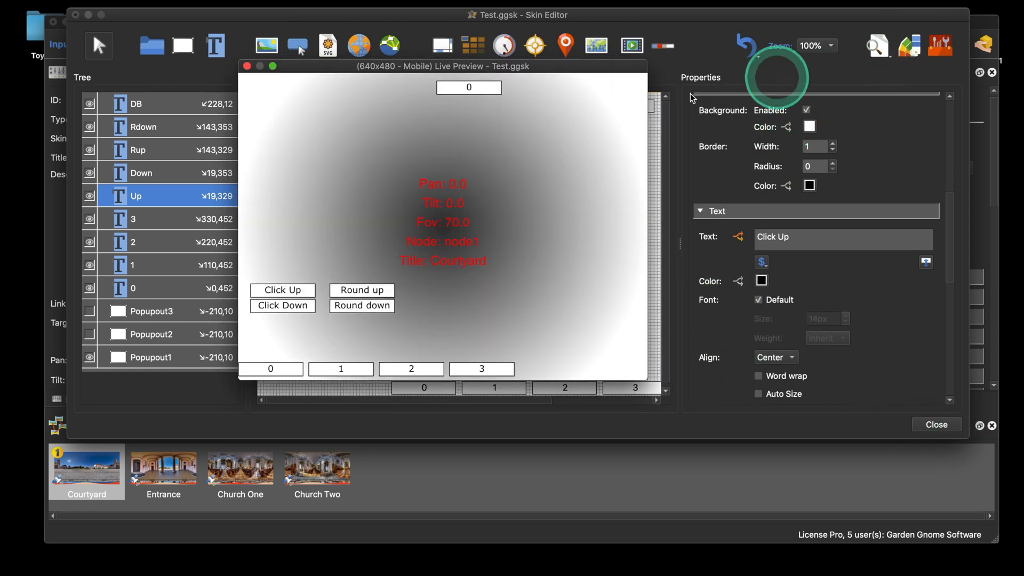
click(301, 292)
click(303, 293)
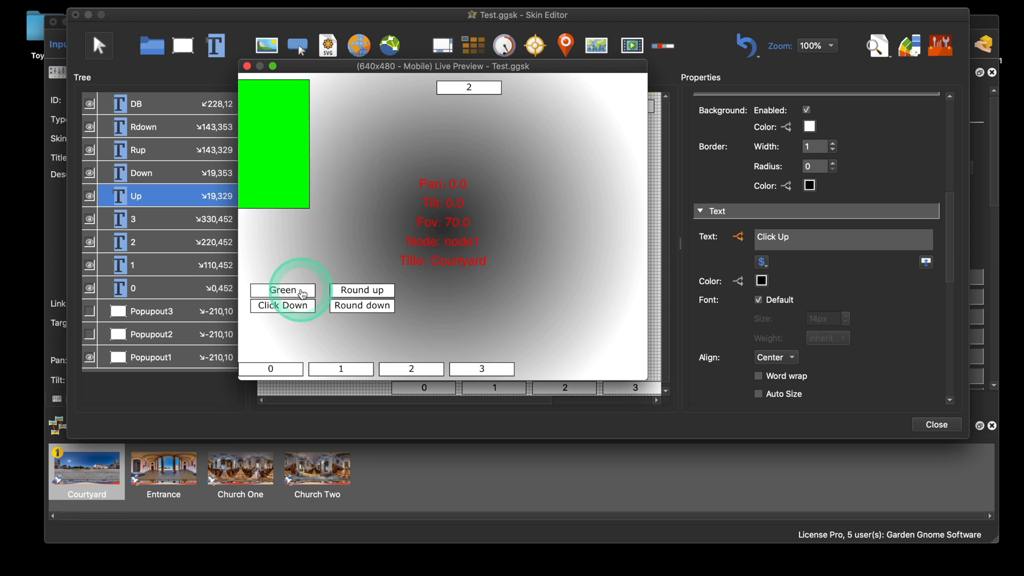
click(304, 308)
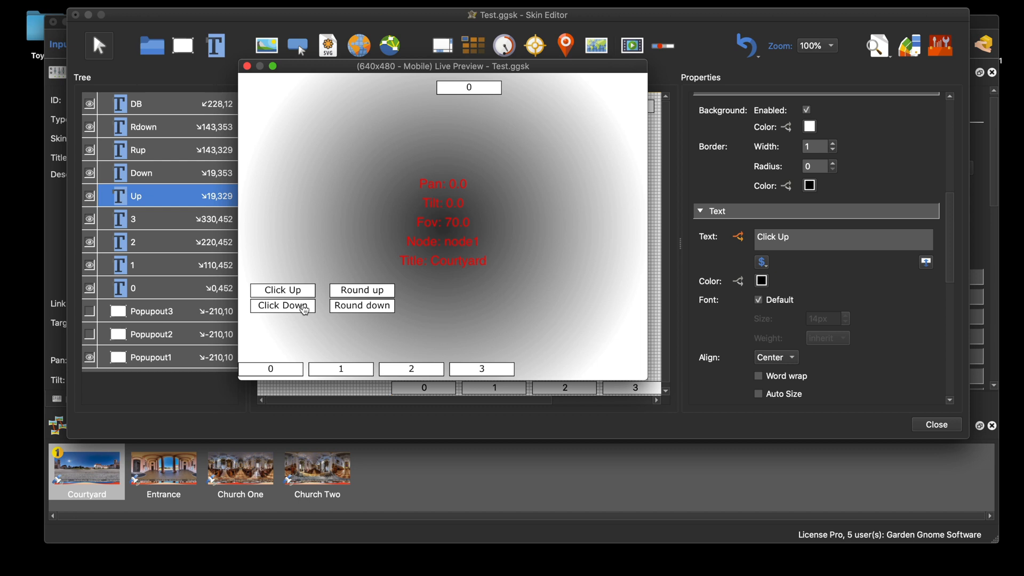
click(373, 291)
click(365, 310)
click(247, 66)
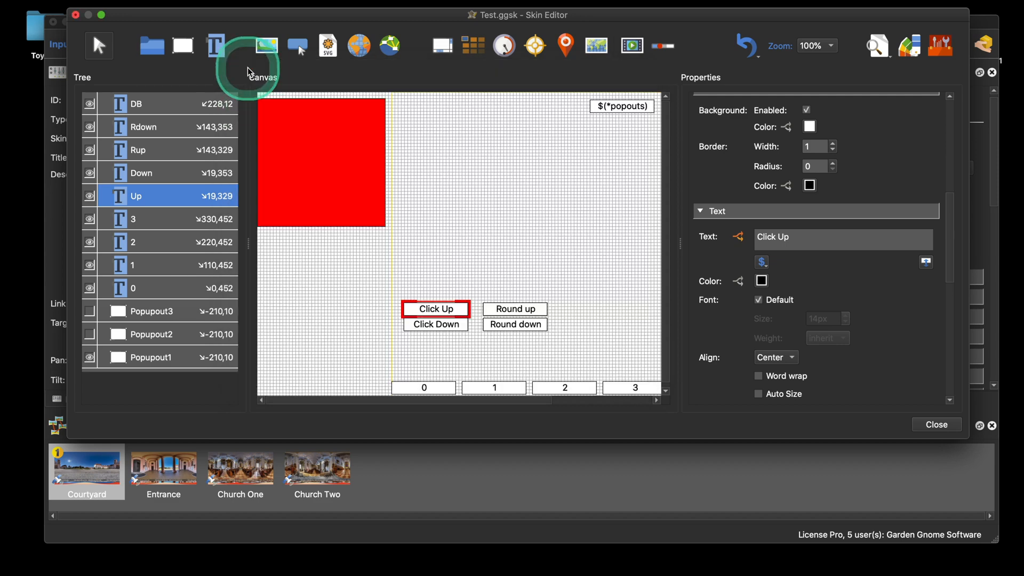
Give the Round up element a Mouse Click action that sets the popouts variable with Add(+) and value 1
click(496, 183)
click(527, 315)
scroll(844, 300, down, 10)
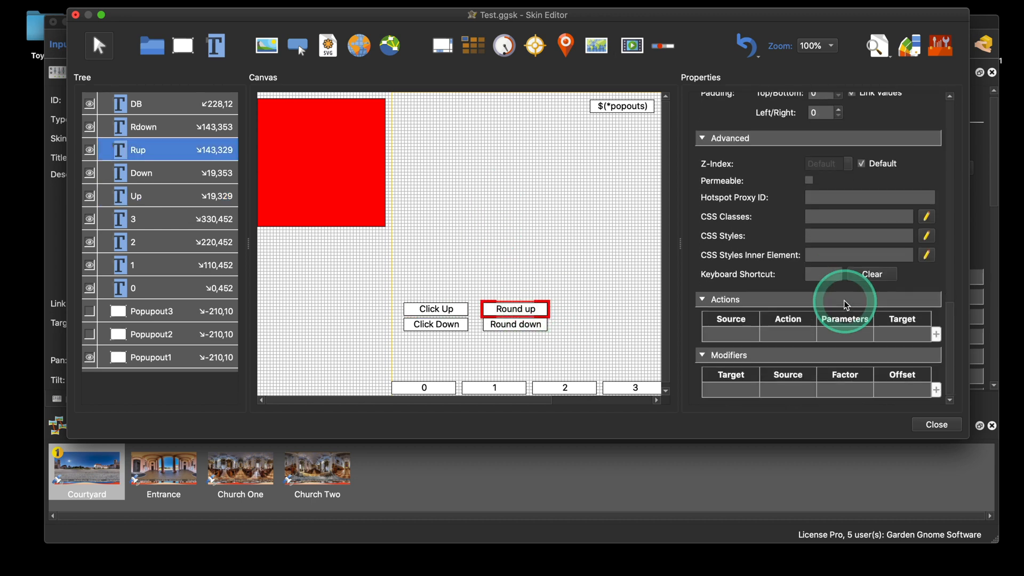
double_click(740, 331)
click(516, 207)
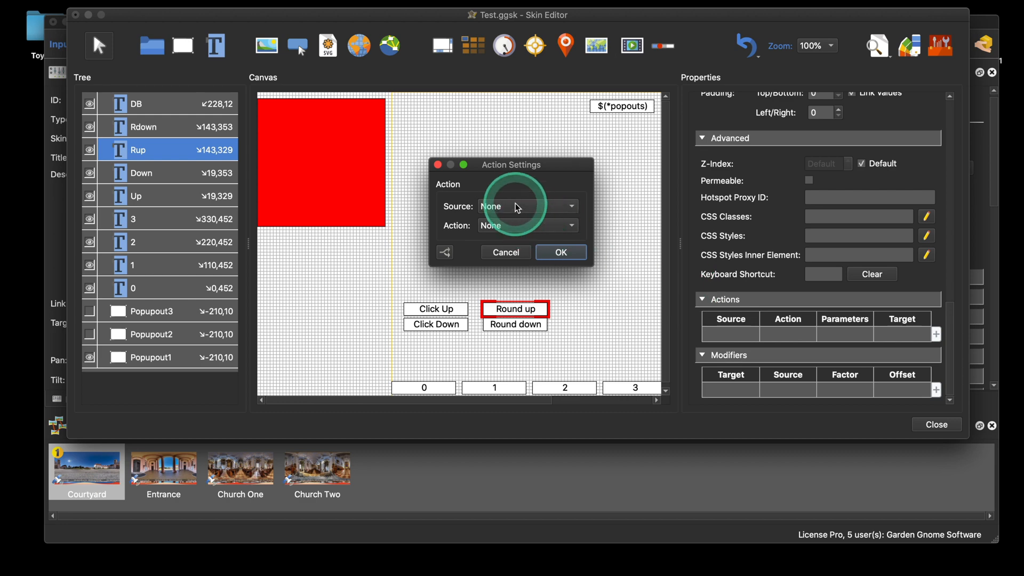
click(518, 222)
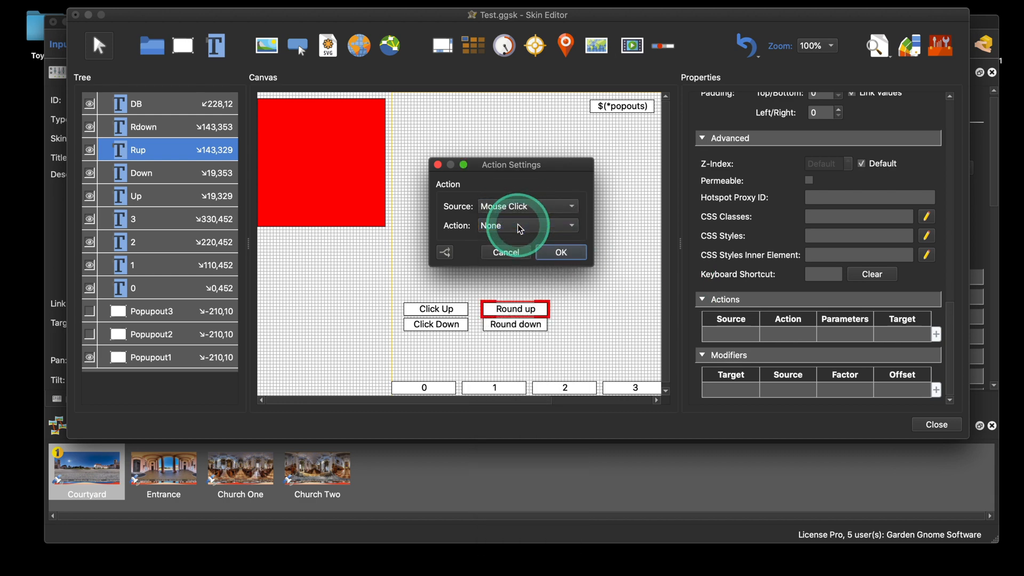
click(517, 224)
click(554, 517)
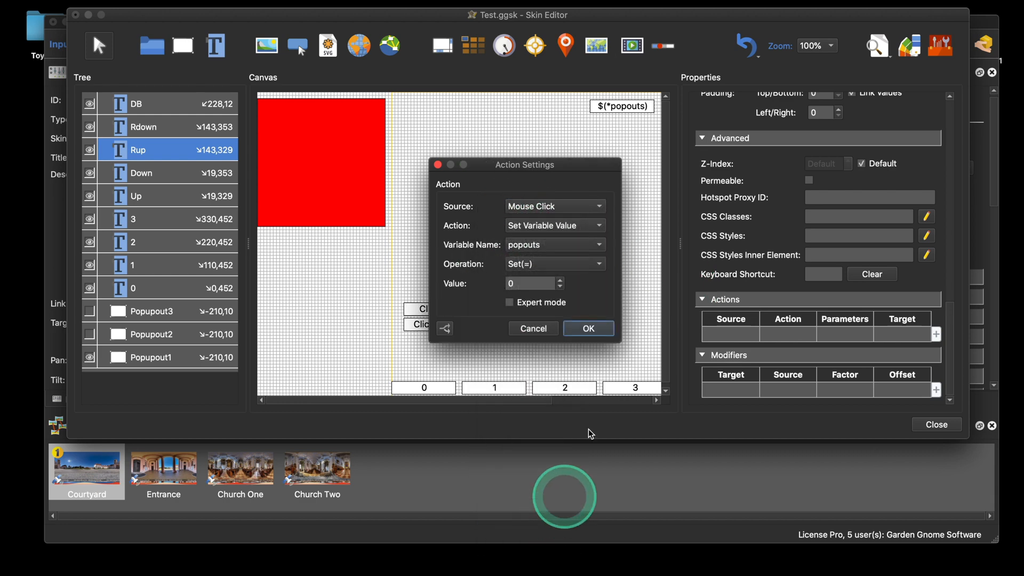
click(528, 265)
click(526, 275)
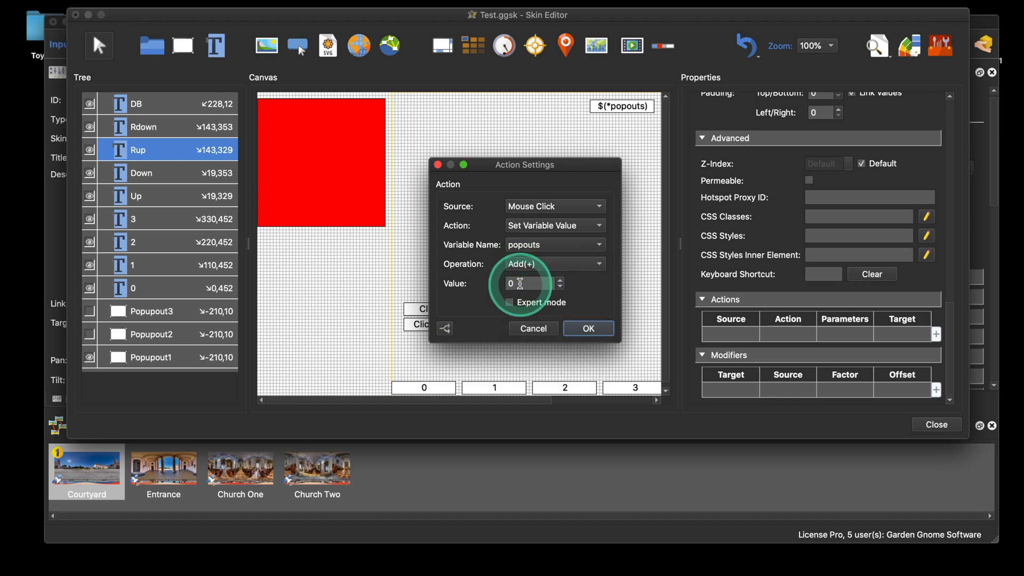
text(1)
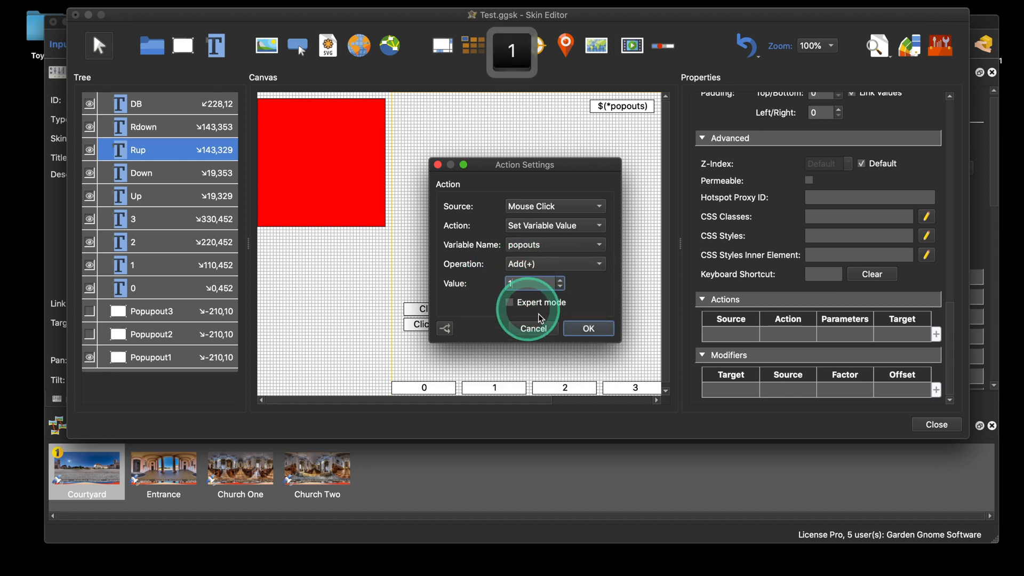
click(587, 327)
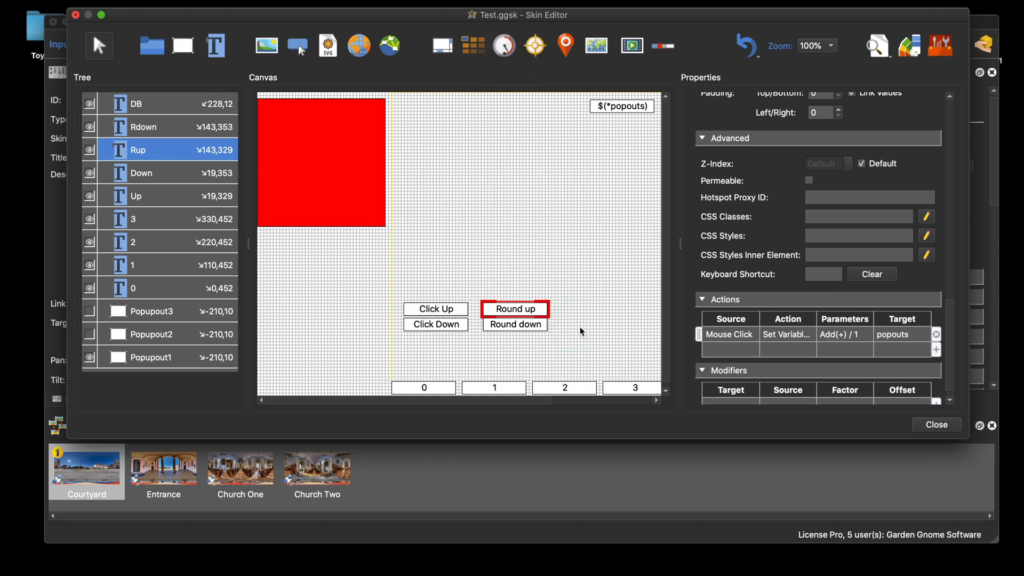
Add a second Mouse Click action to Round up that sets the popouts variable with Mod(%) and value 4
double_click(717, 350)
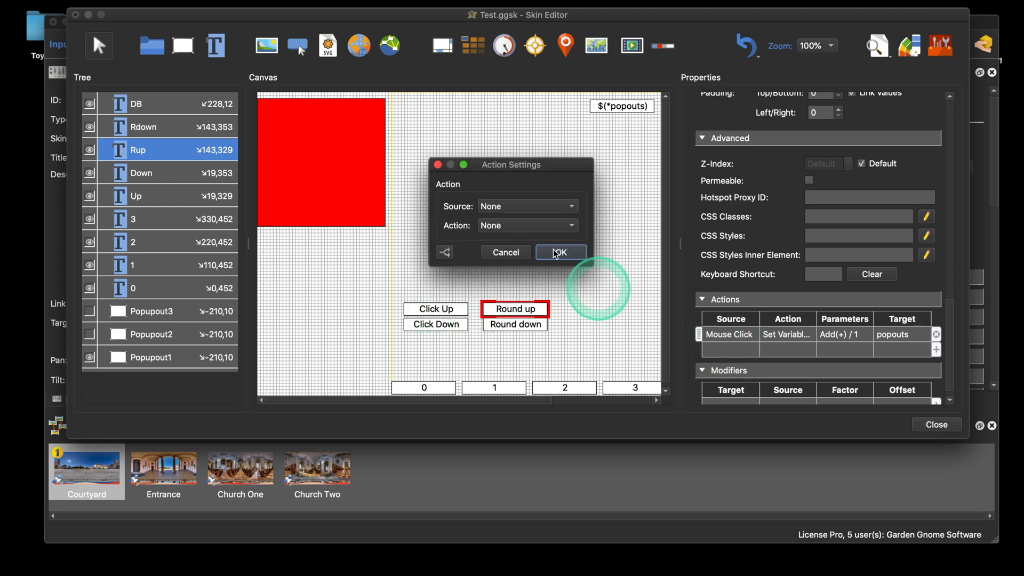
click(519, 209)
click(520, 219)
click(519, 224)
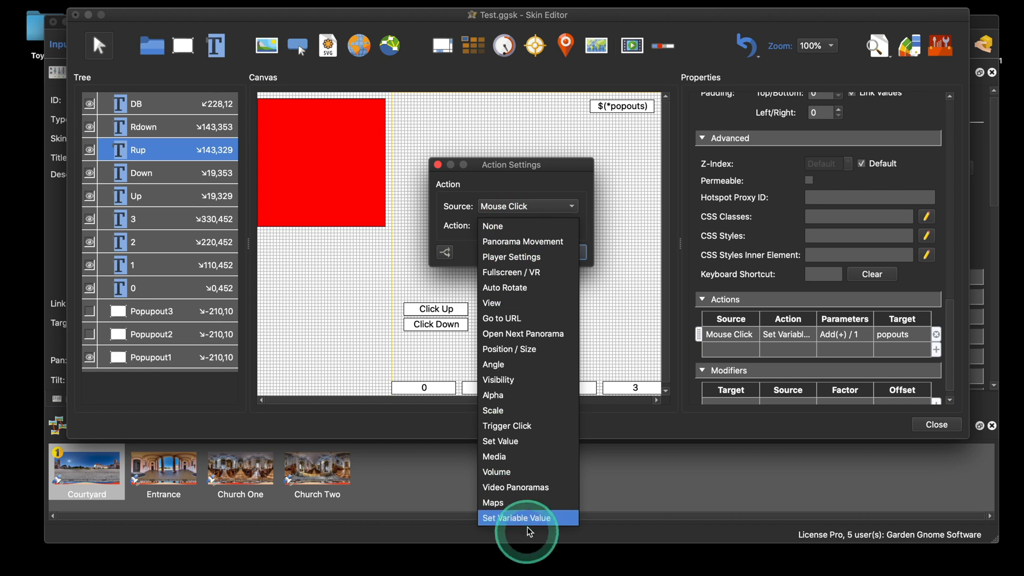
click(516, 518)
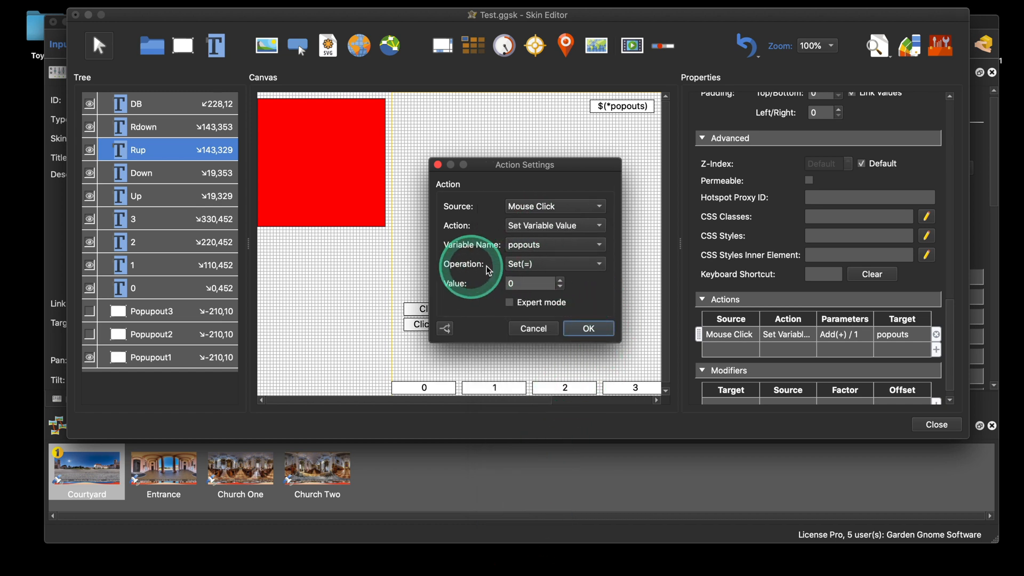
click(533, 266)
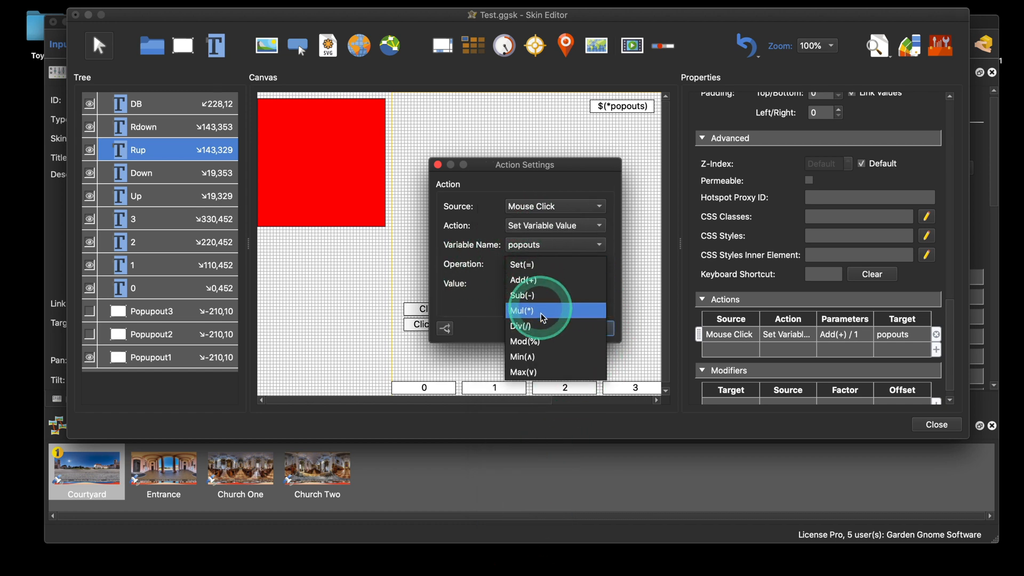
click(547, 344)
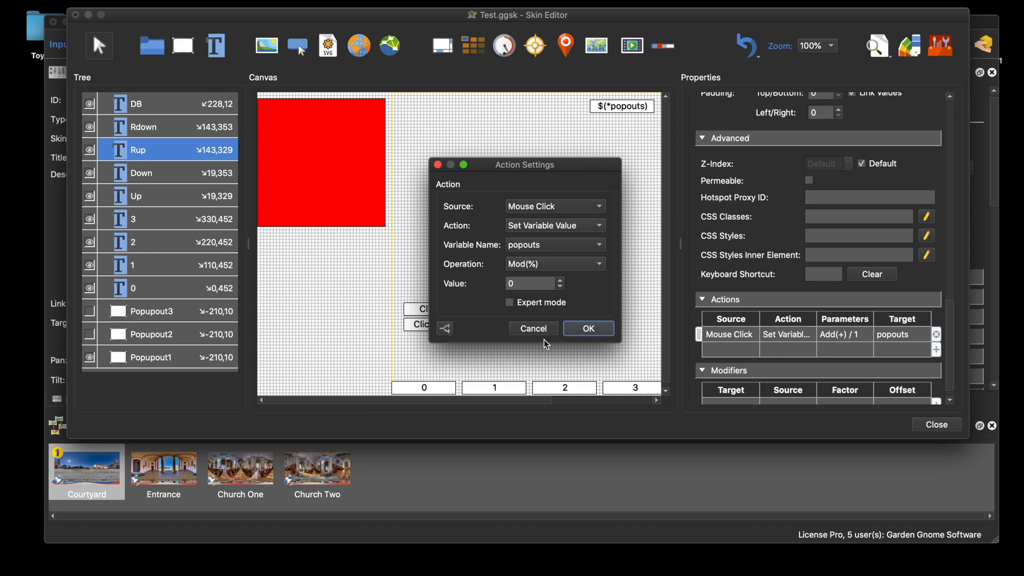
drag(591, 178, 582, 117)
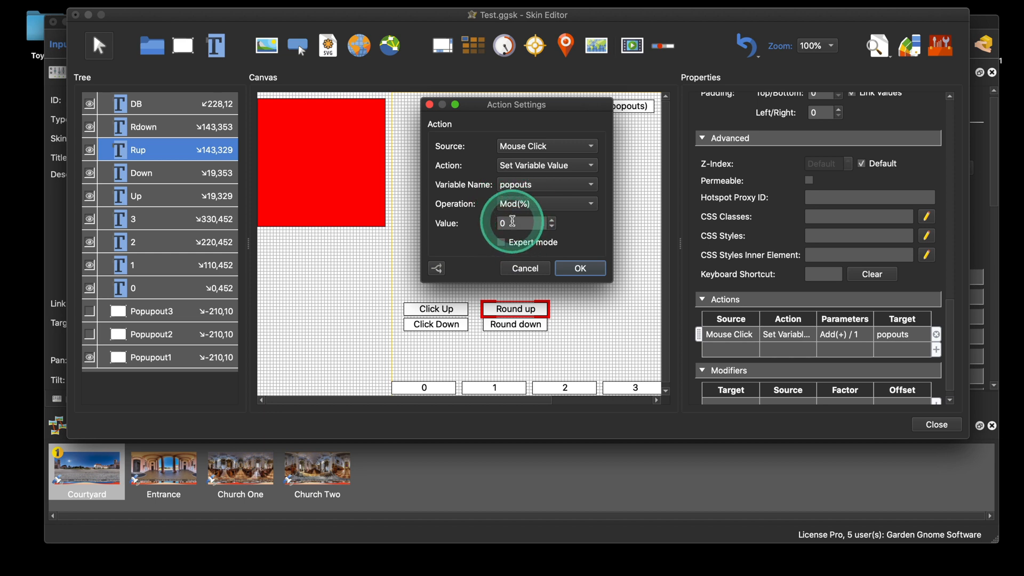
drag(512, 221, 497, 235)
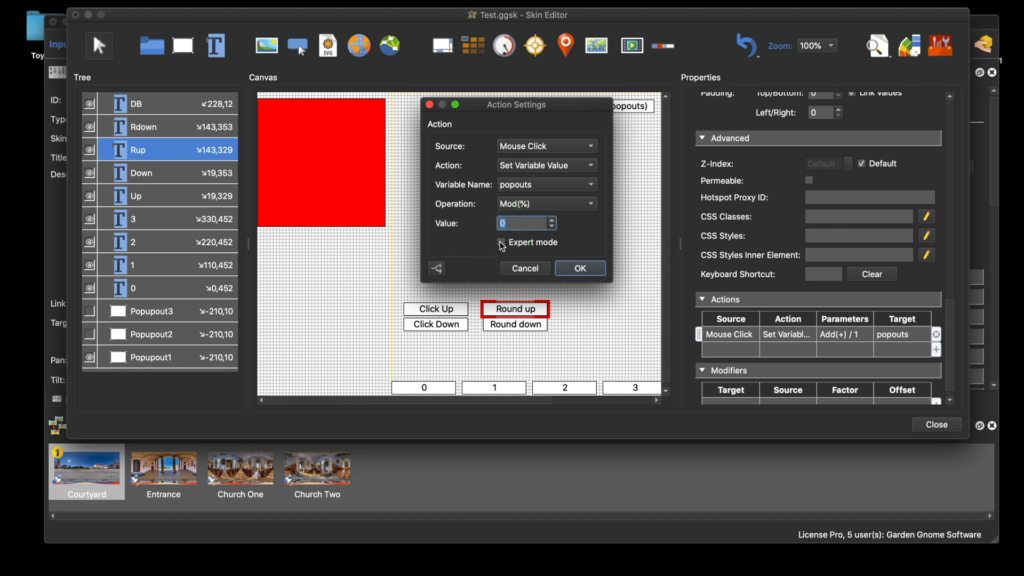
text(4)
click(579, 269)
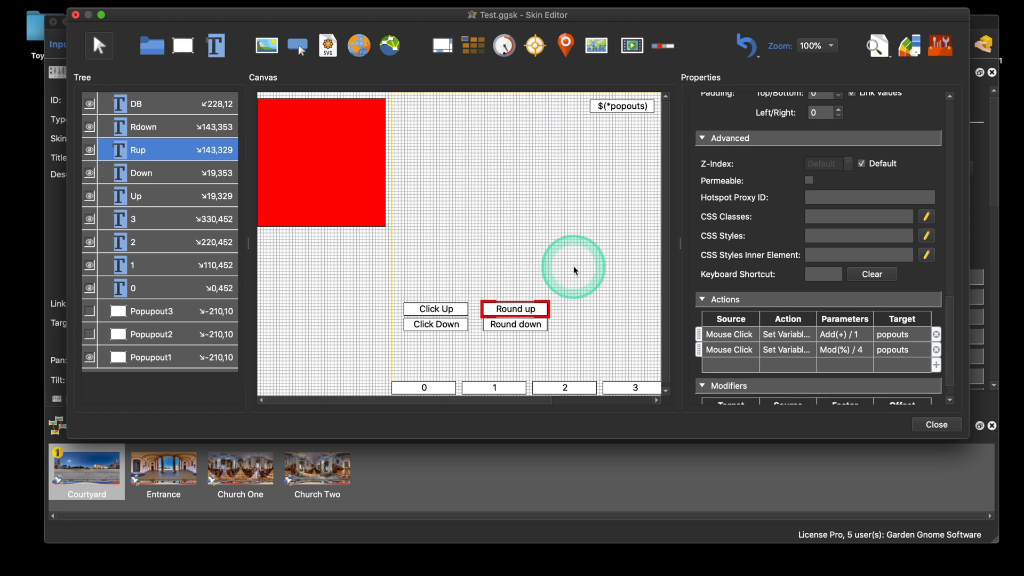
Test in the live preview how Round up cycles the popouts variable through repeated activations, and close the preview
click(887, 49)
click(366, 291)
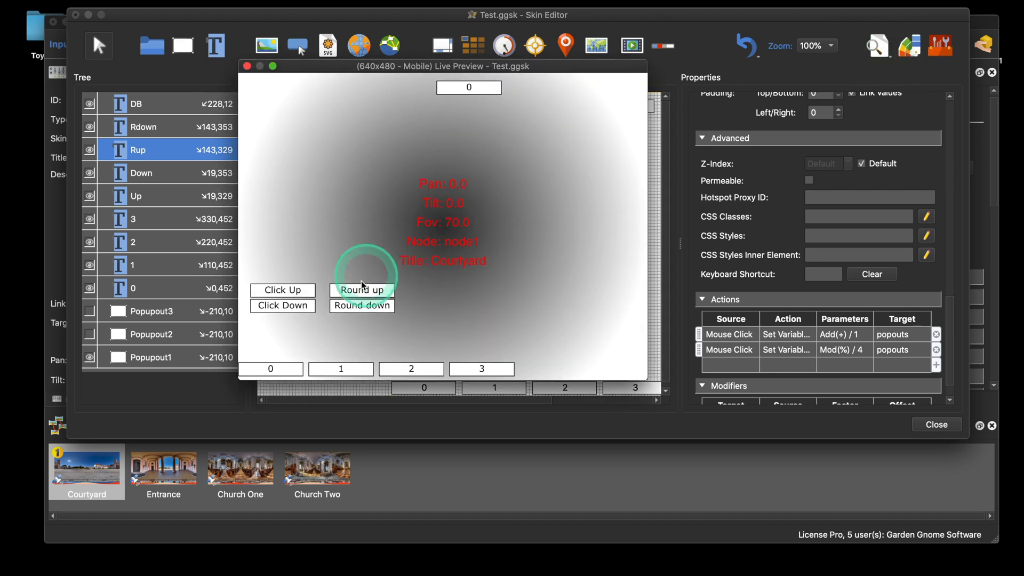
click(366, 295)
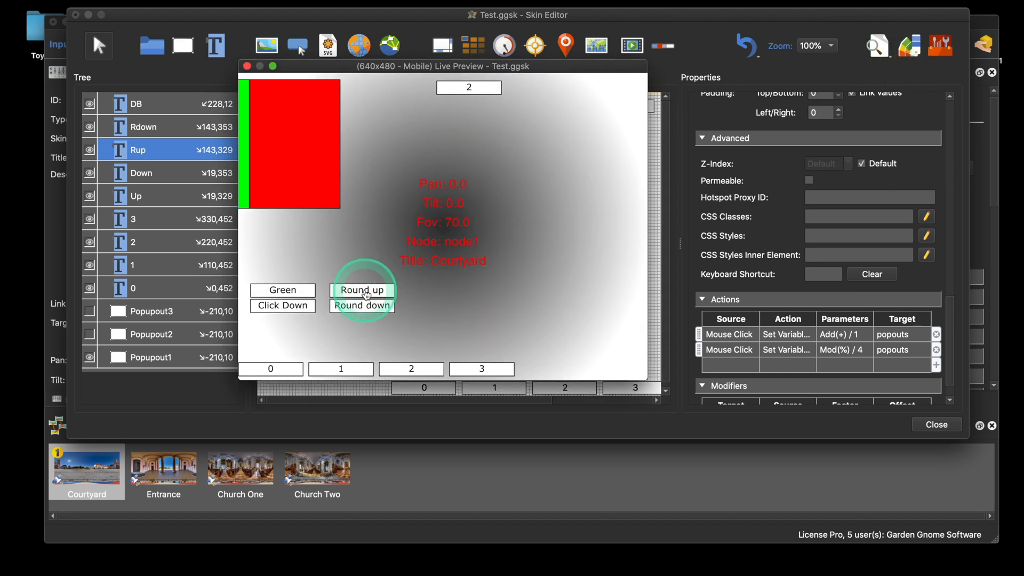
click(367, 295)
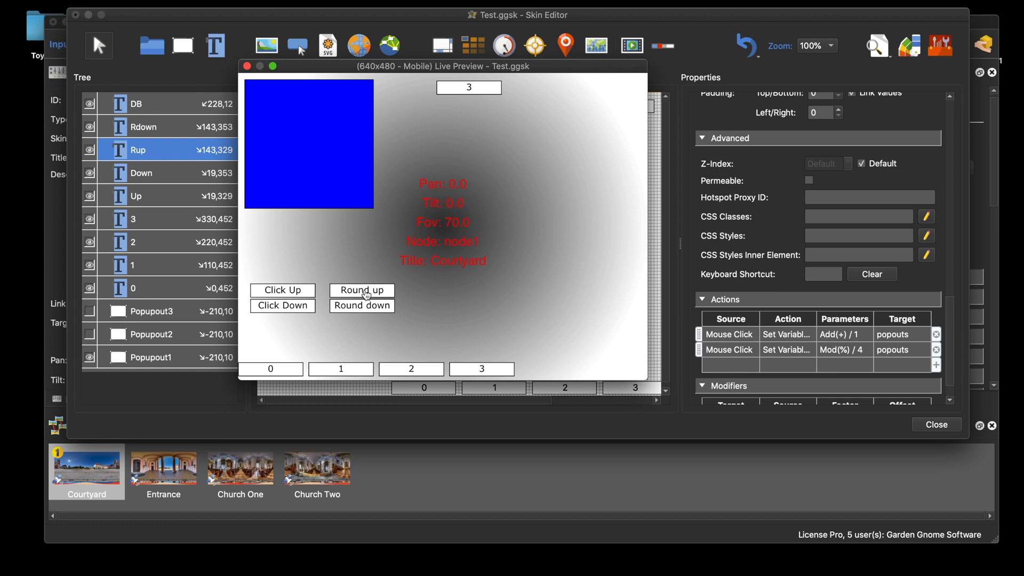
click(367, 295)
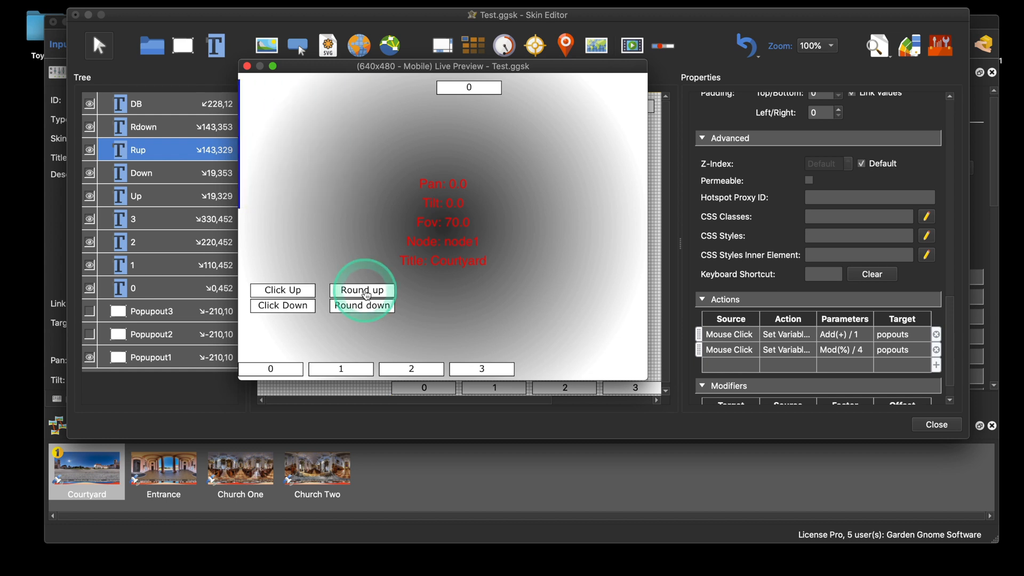
click(366, 295)
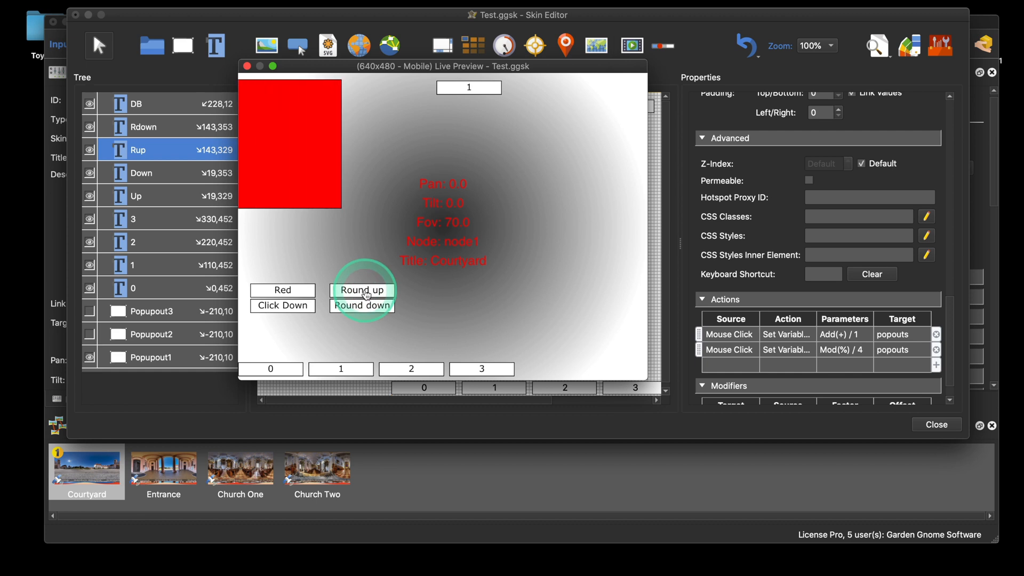
click(366, 295)
click(367, 295)
click(366, 295)
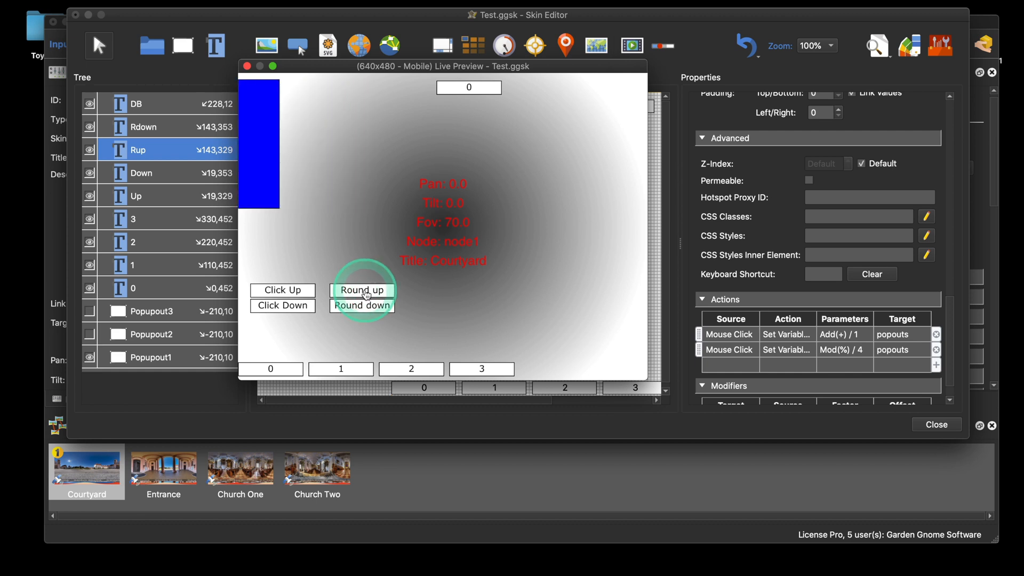
click(366, 295)
click(366, 295)
click(366, 295)
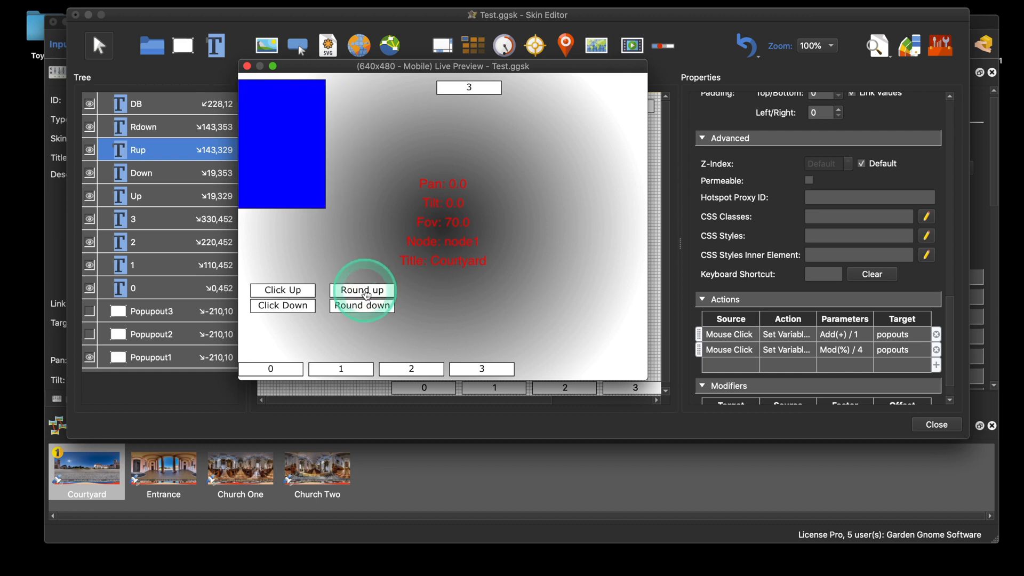
click(367, 295)
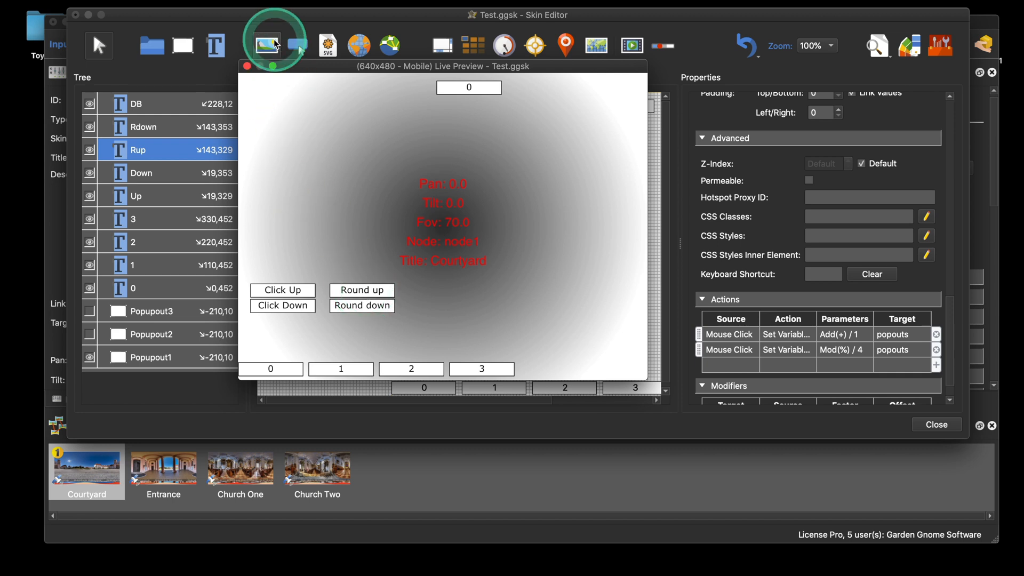
click(247, 66)
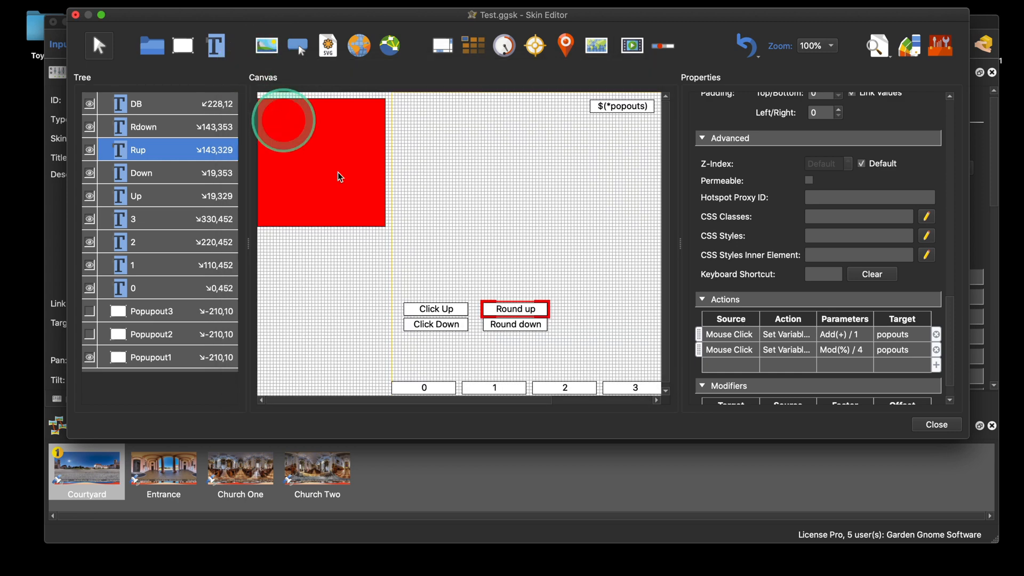
Give the Round down element a Mouse Click action that sets the popouts variable with Add(+) and value 3
click(545, 325)
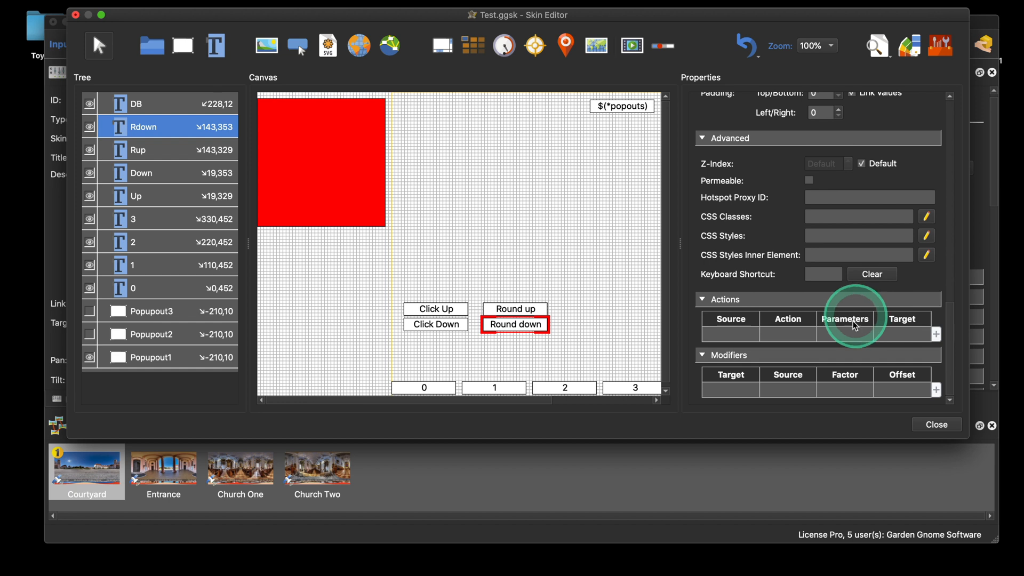
double_click(733, 332)
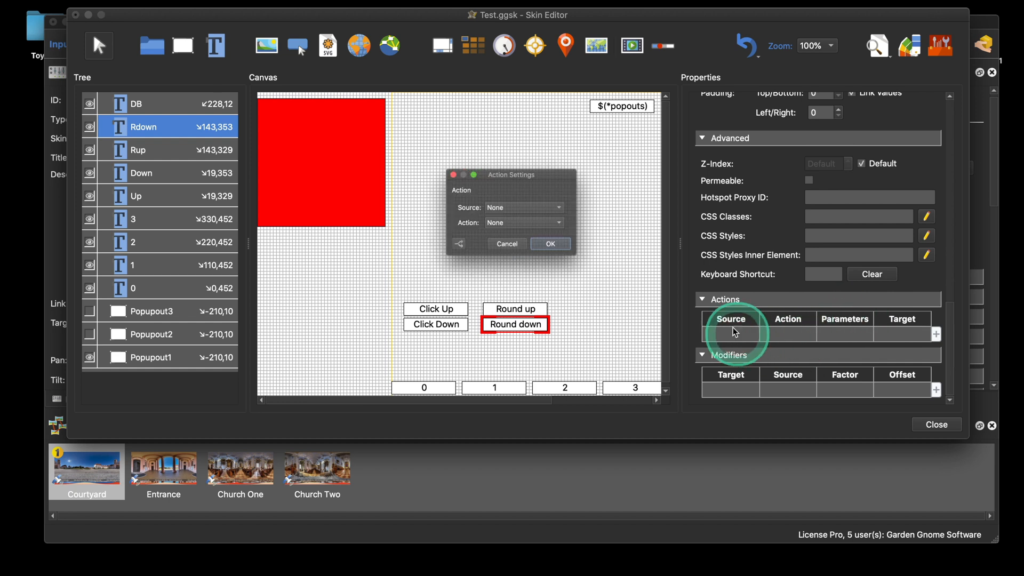
click(532, 206)
click(530, 217)
click(536, 227)
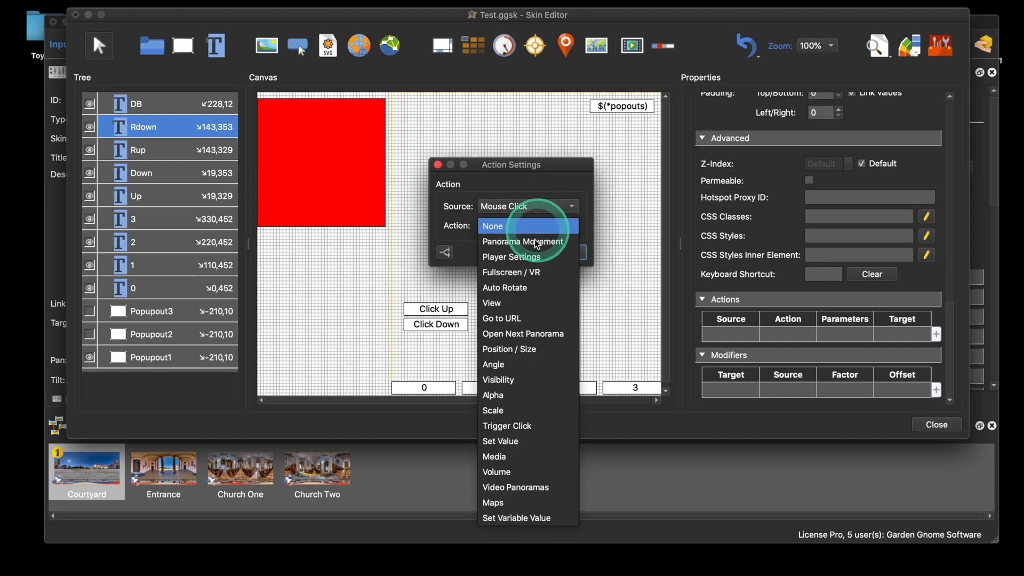
click(544, 516)
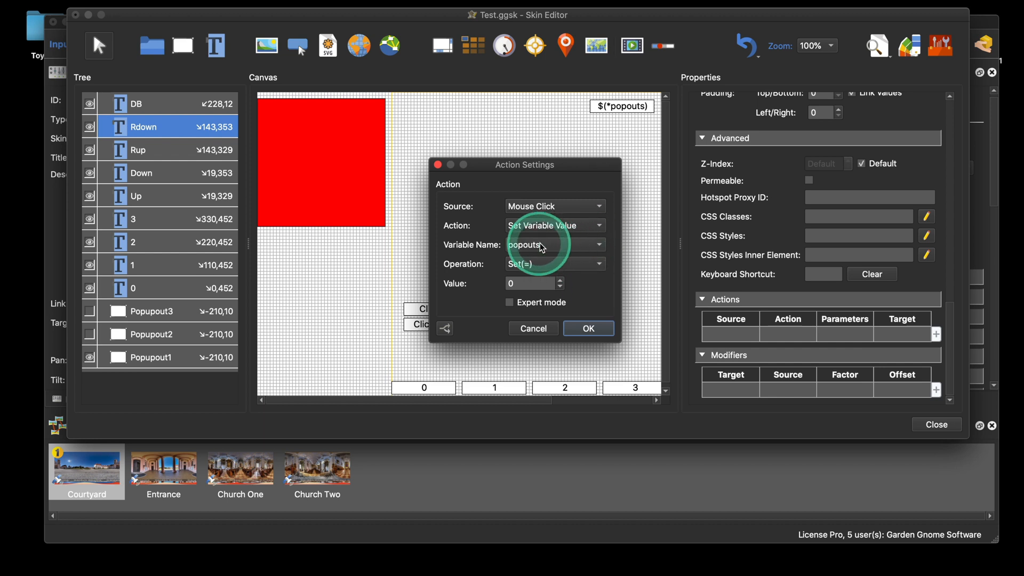
click(559, 265)
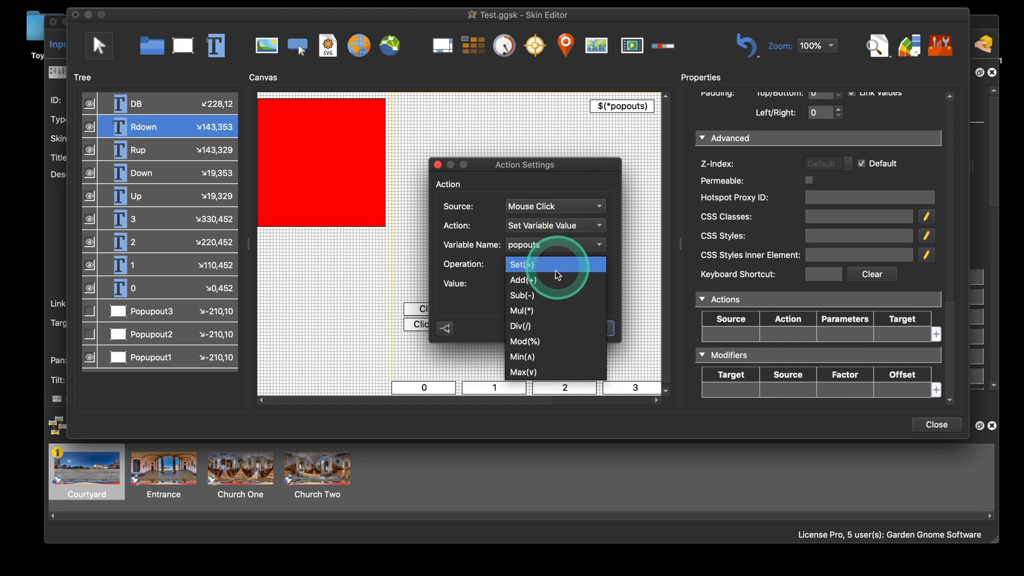
click(556, 280)
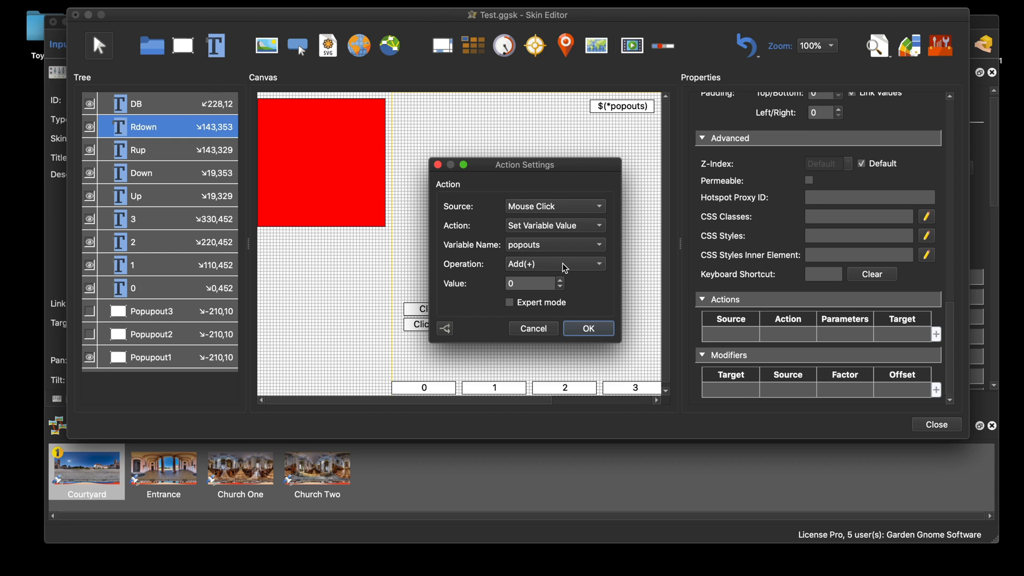
click(525, 283)
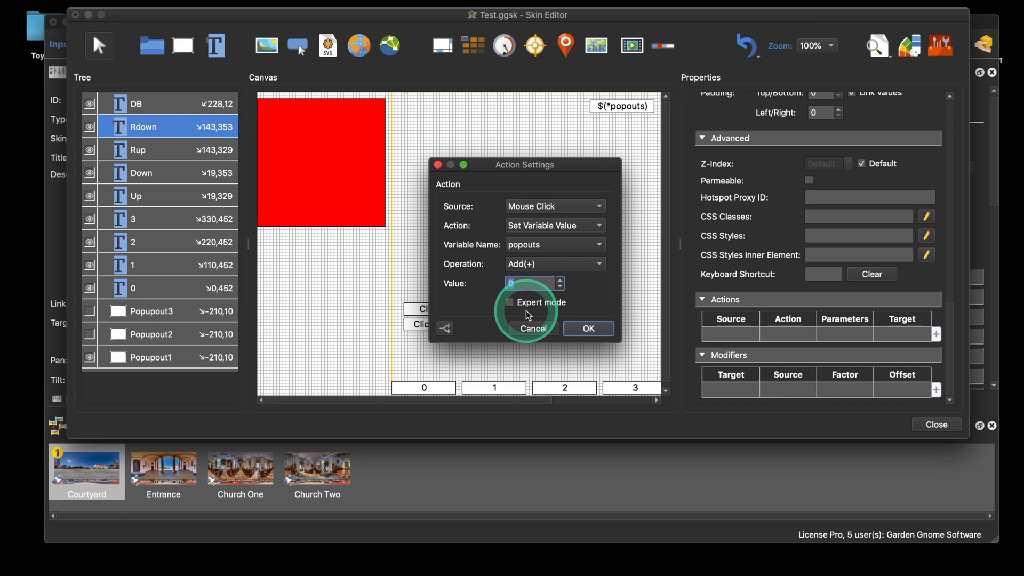
text(3)
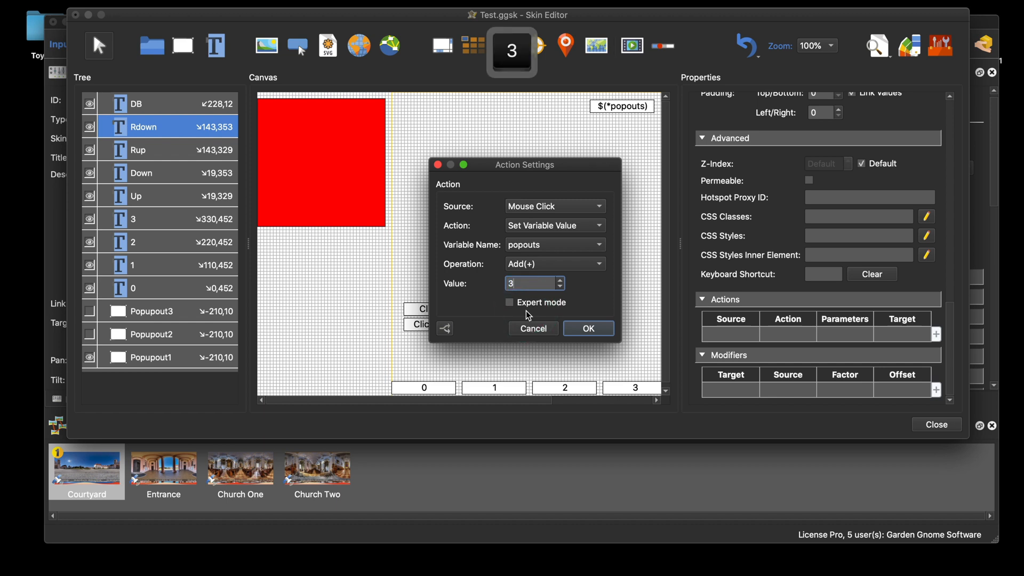
click(591, 328)
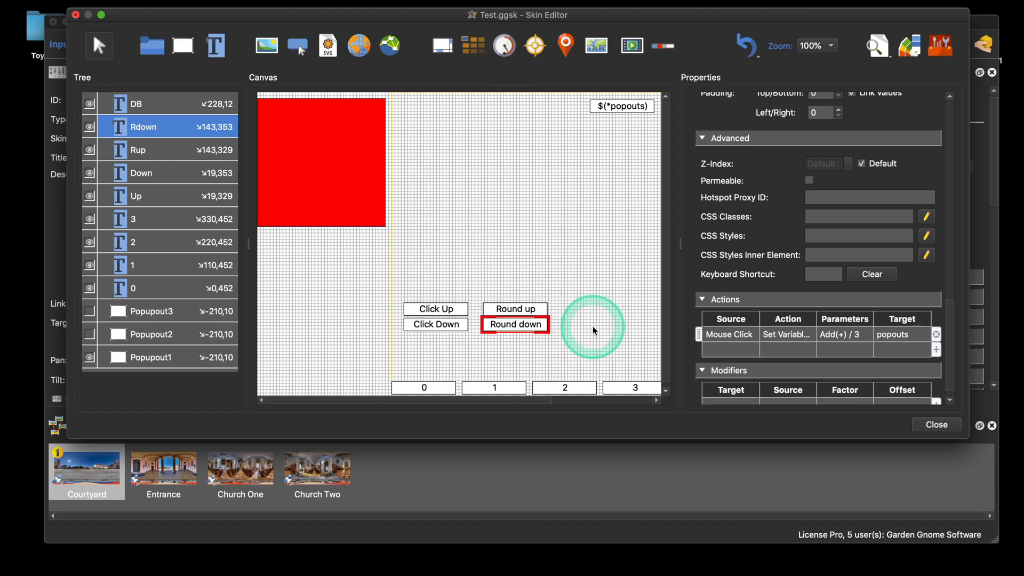
Add a second Mouse Click action to Round down that sets the popouts variable with Mod(%) and value 4
scroll(758, 351, down, 1)
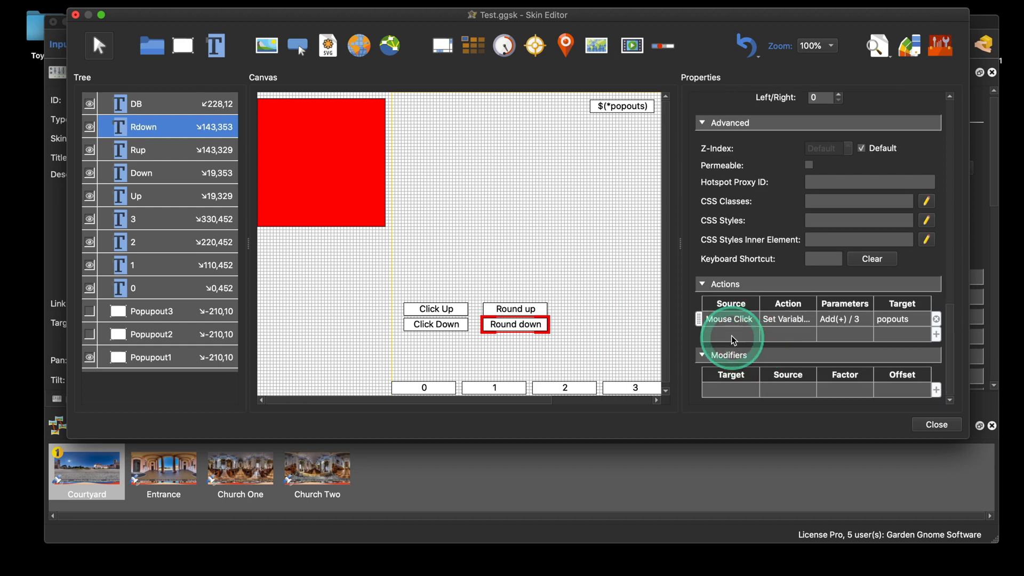
double_click(732, 336)
click(530, 205)
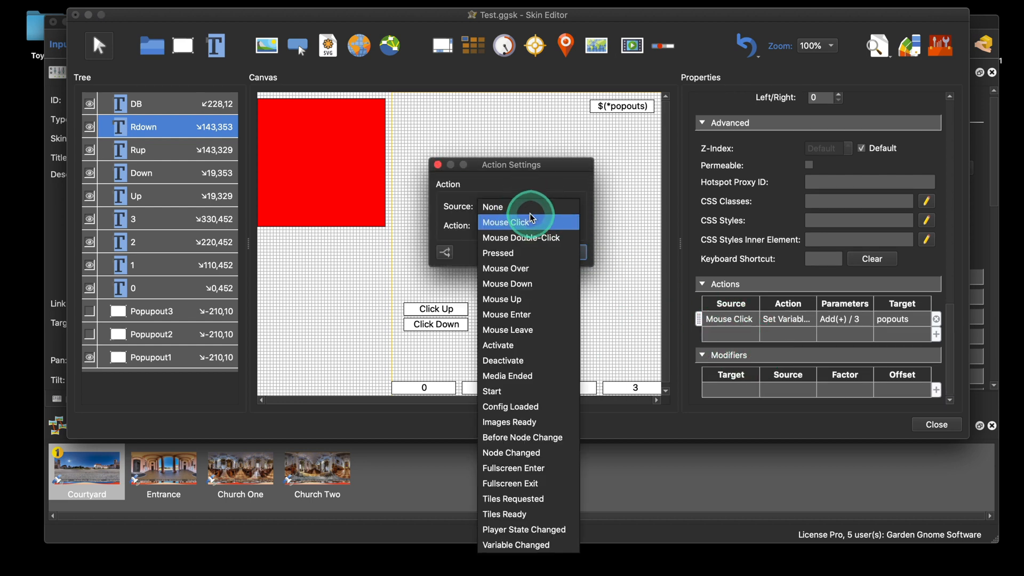
click(530, 219)
click(535, 225)
click(539, 516)
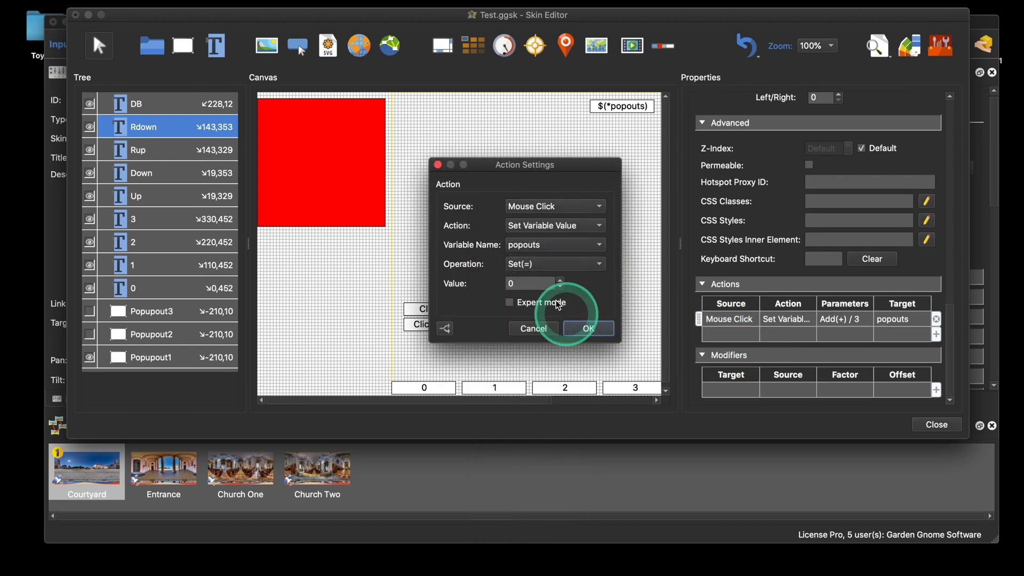
click(531, 265)
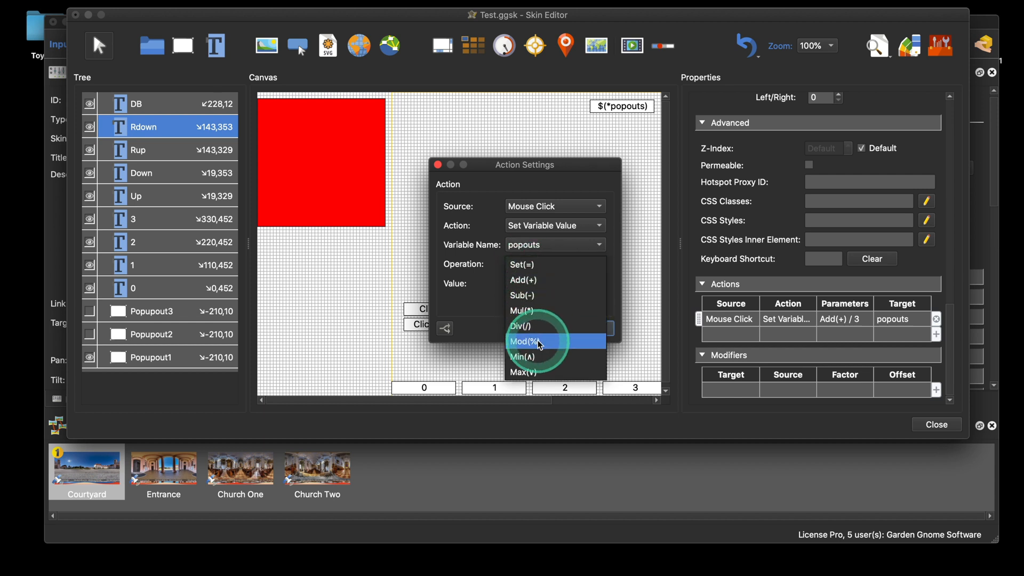
click(503, 320)
click(501, 284)
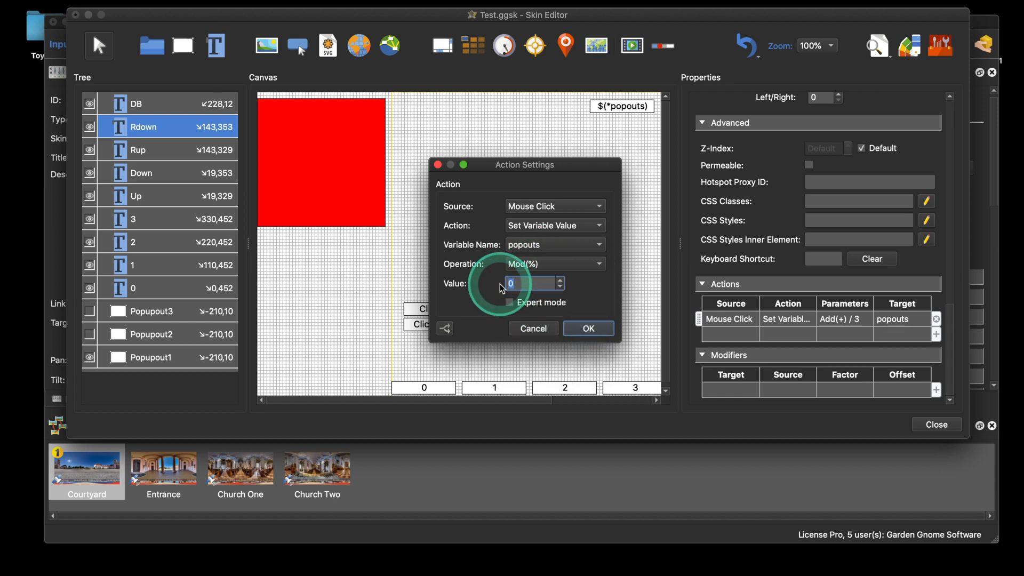
text(4)
click(589, 328)
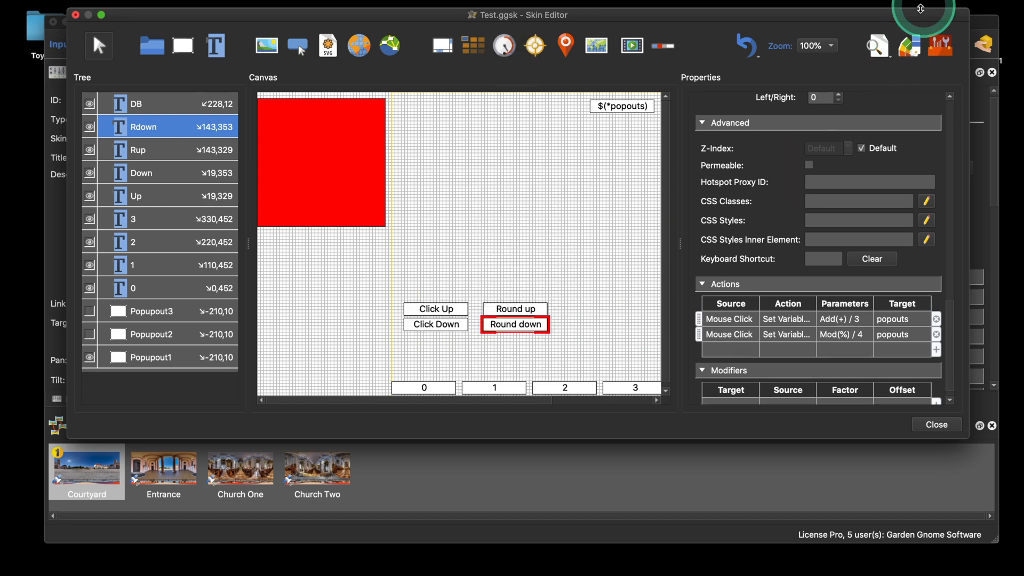
Open the live preview, set popouts to 1 with its number button, and test Round down one activation at a time
click(877, 45)
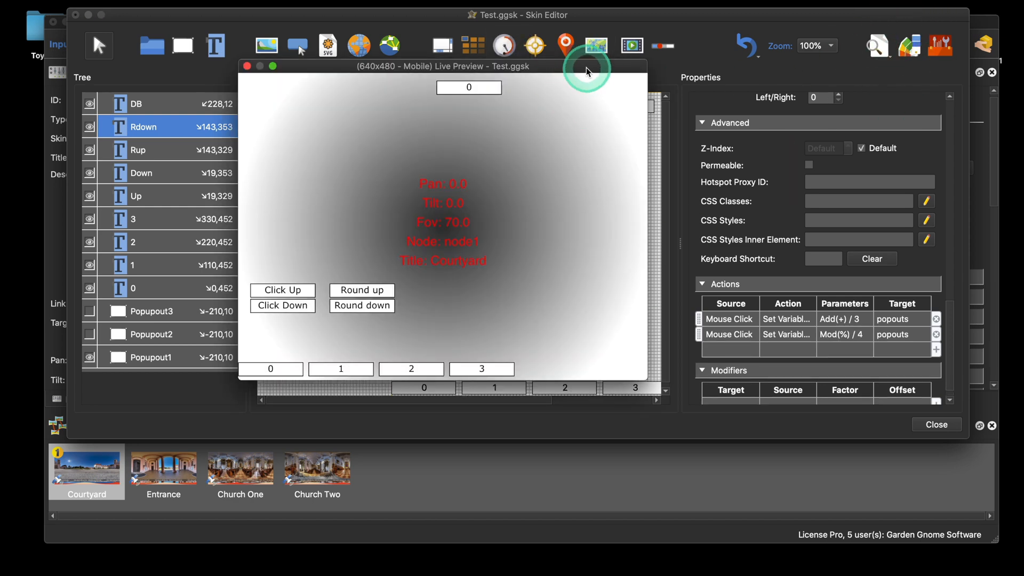
drag(587, 67, 548, 116)
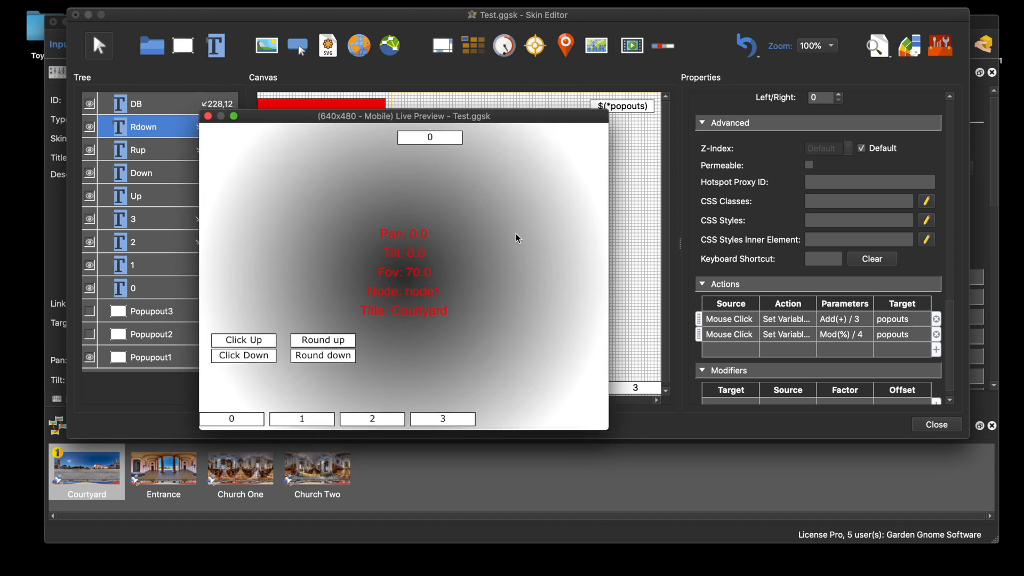
click(339, 347)
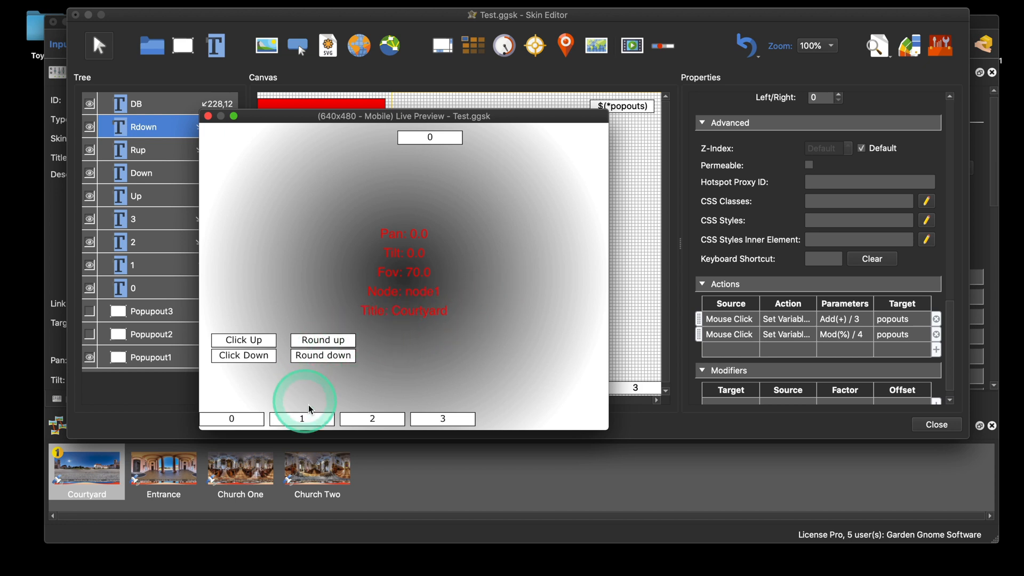
click(305, 416)
click(432, 184)
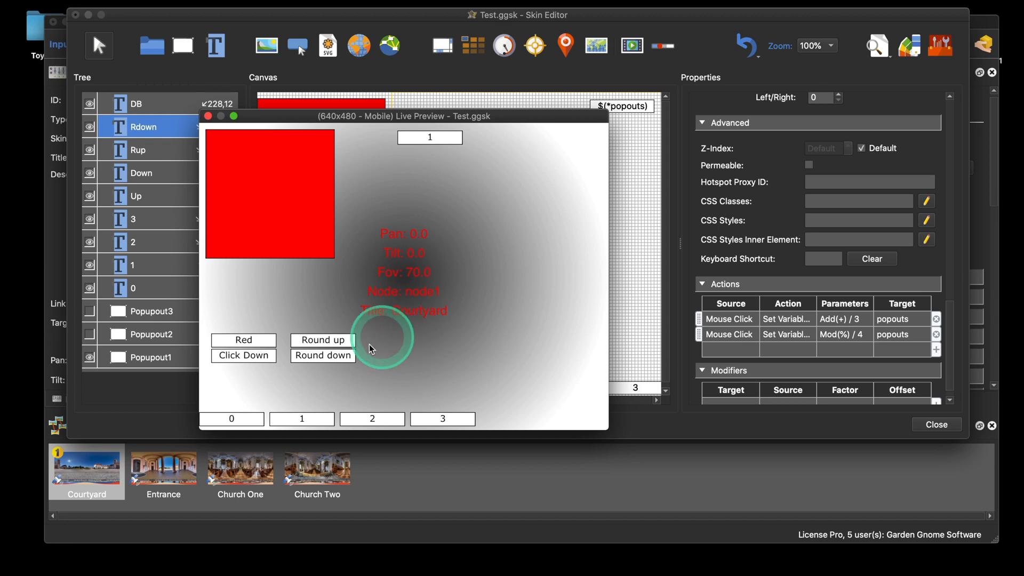
click(348, 356)
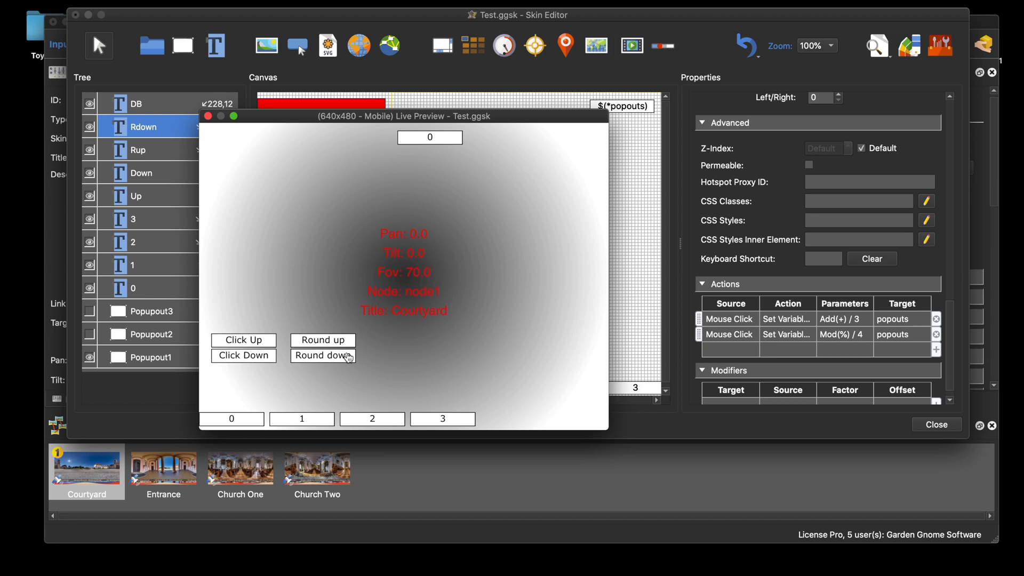
click(349, 358)
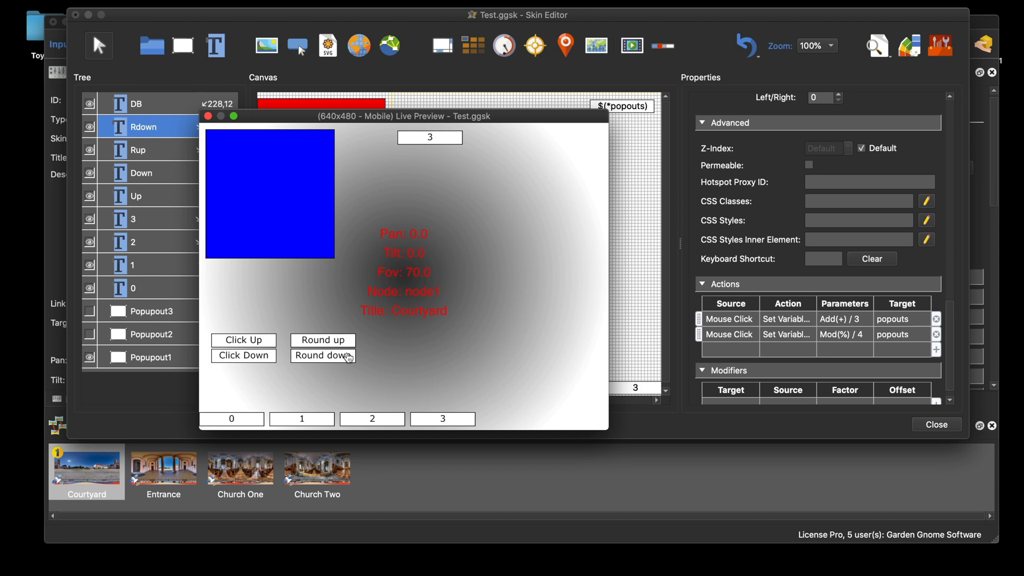
click(349, 357)
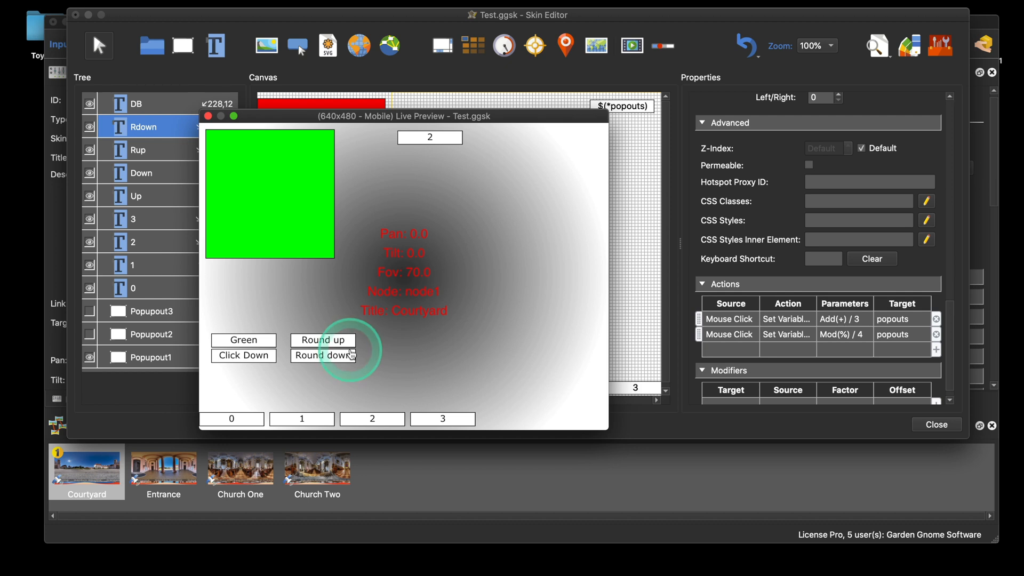
Test in the live preview how repeated Round up activations cycle the coloured popouts
click(348, 343)
click(347, 342)
click(347, 343)
click(347, 343)
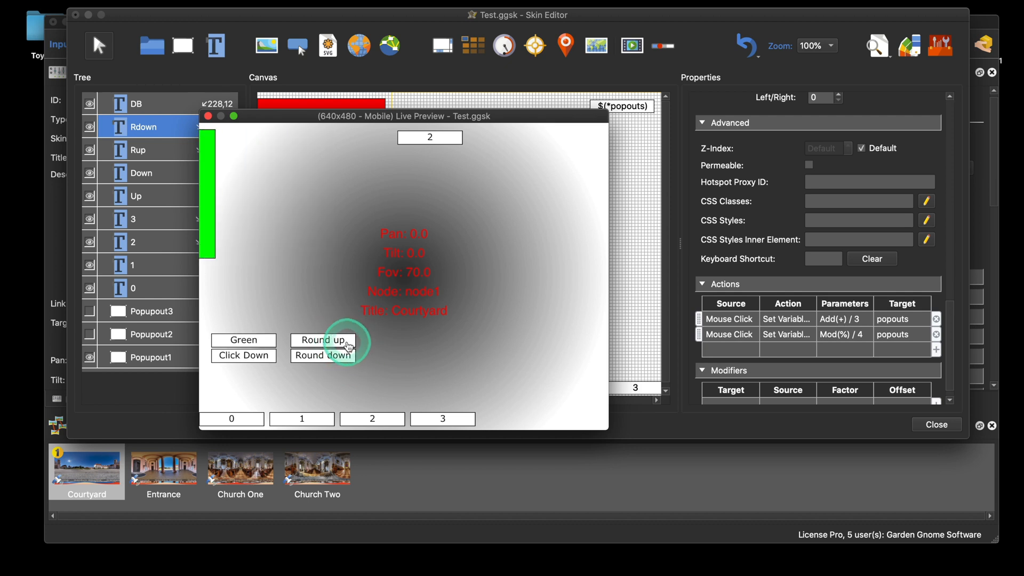
click(347, 342)
click(348, 342)
click(348, 343)
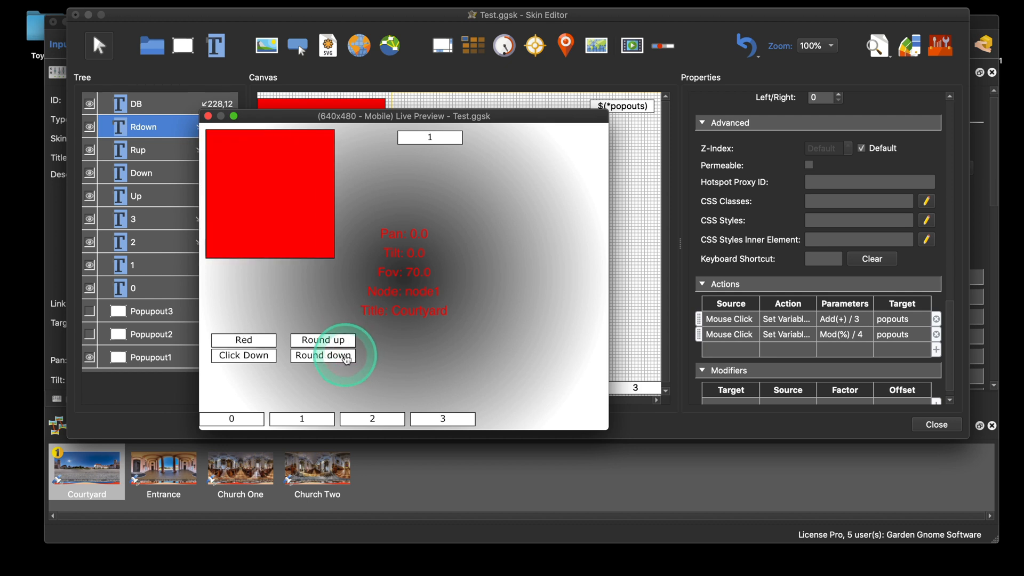
Test in the live preview how repeated Round down activations cycle the popouts in reverse
click(345, 356)
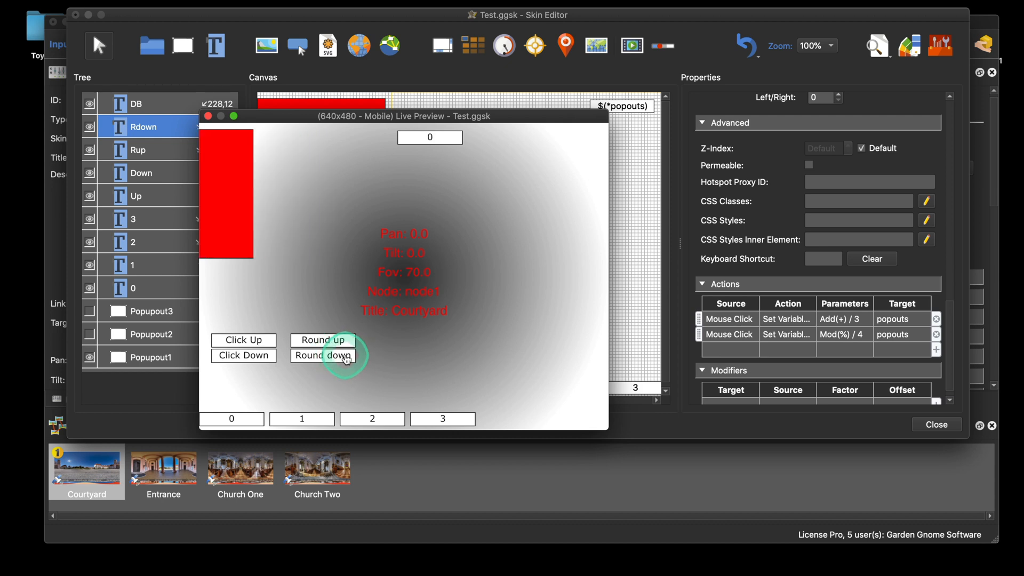
click(345, 355)
click(345, 356)
click(345, 356)
click(345, 356)
click(347, 358)
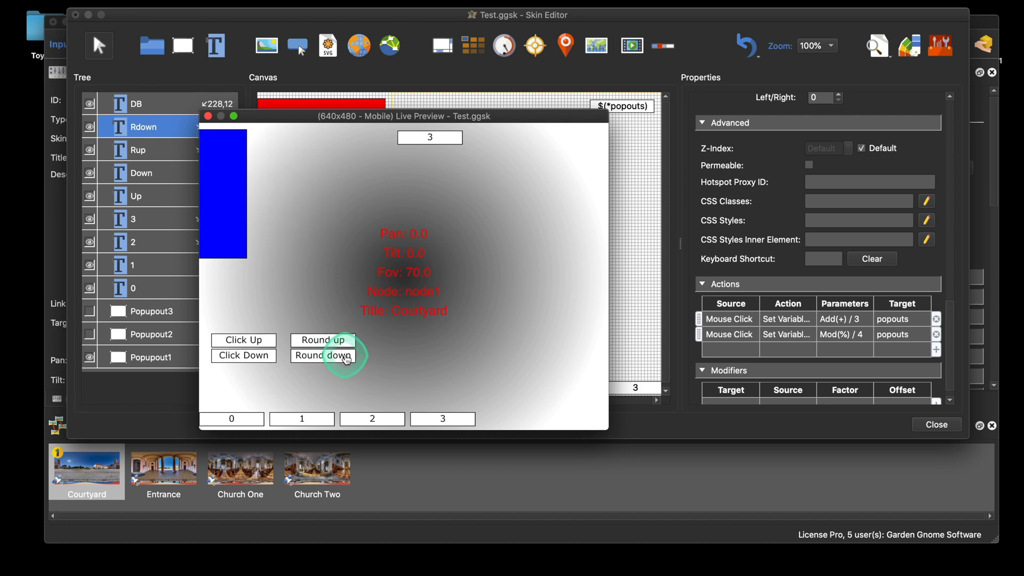
click(347, 358)
click(347, 357)
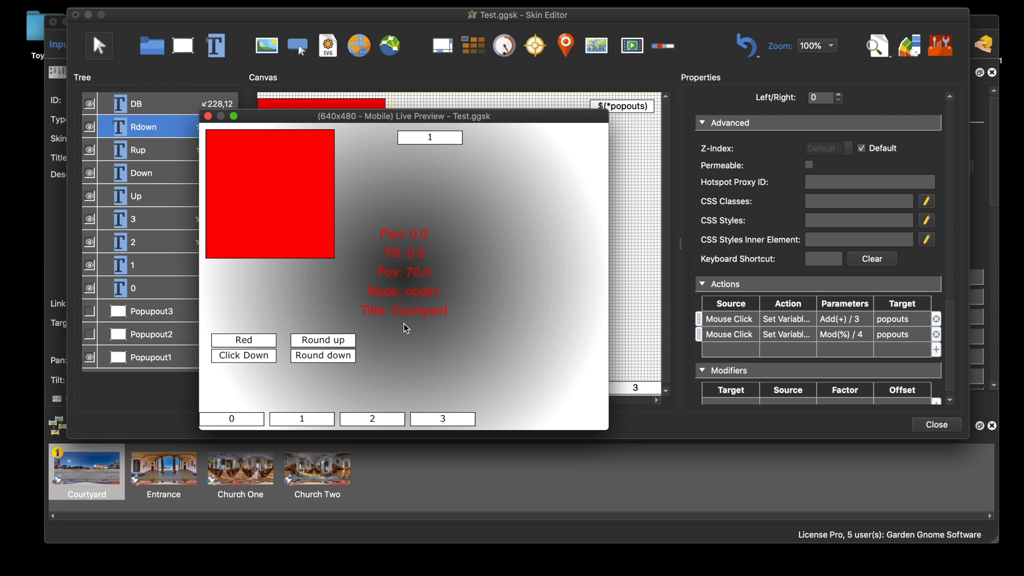
Close the live preview, switch to Safari and open the Garden Gnome home page
mouse_move(431, 573)
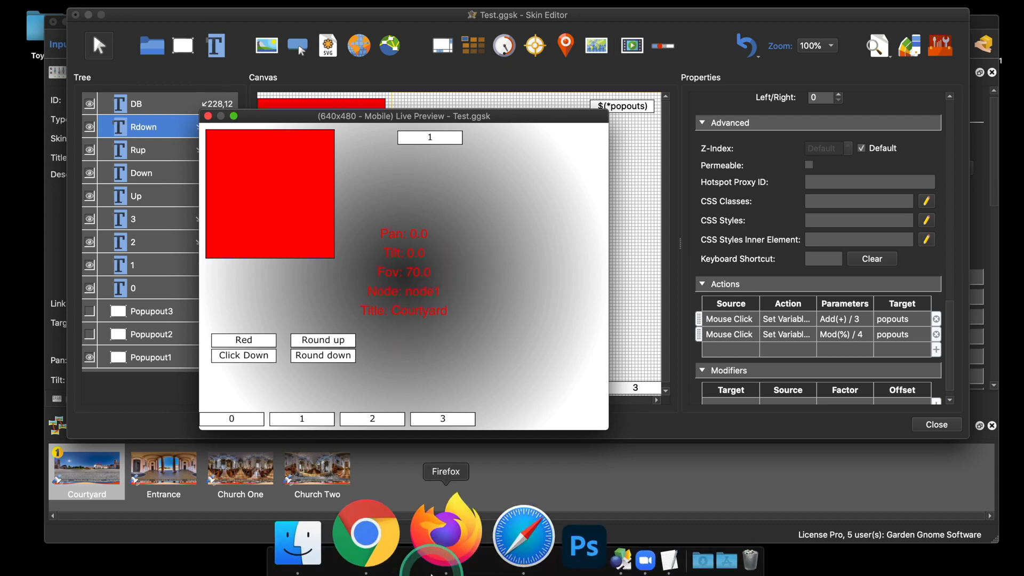
click(523, 537)
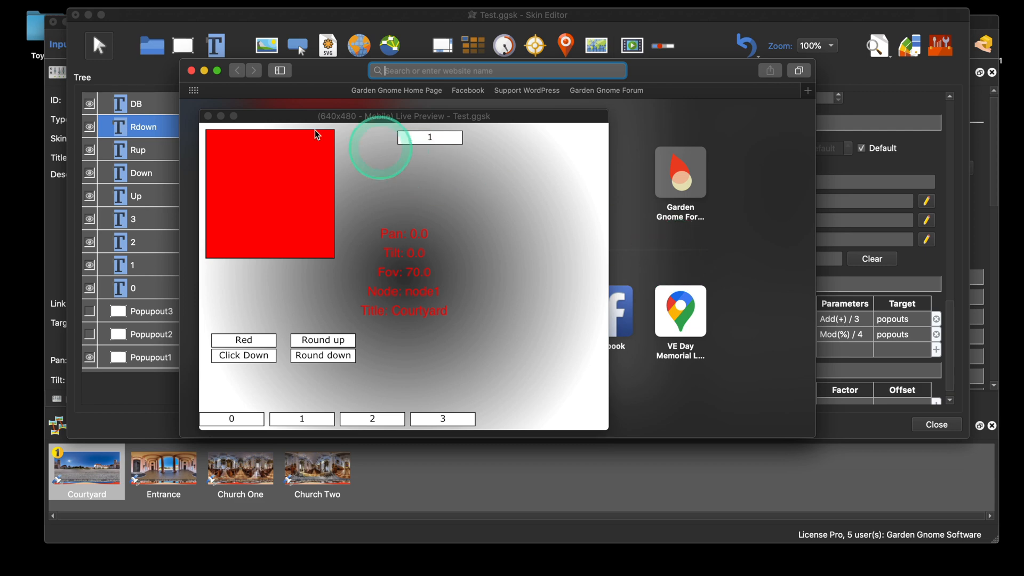
click(208, 116)
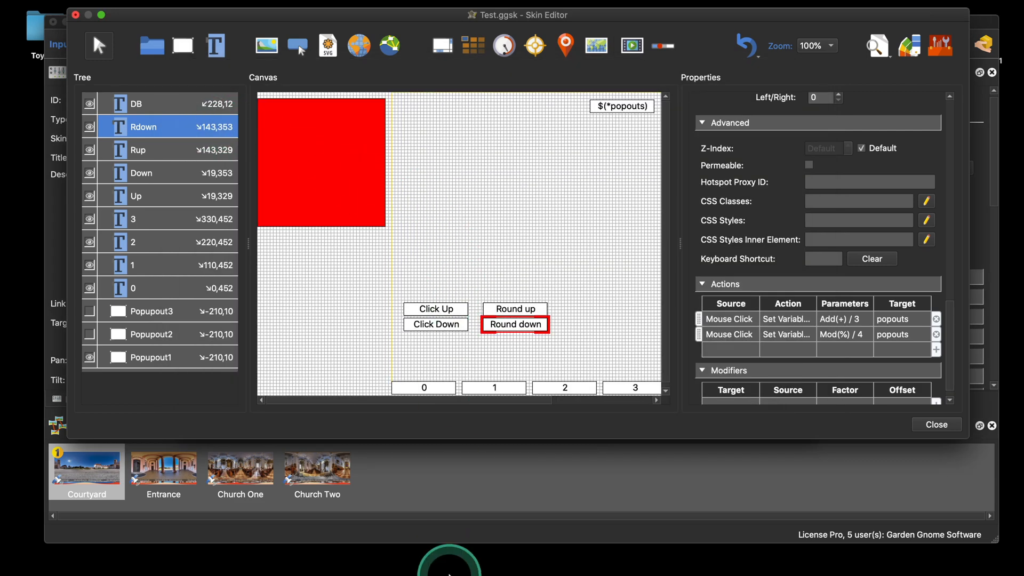
click(457, 533)
click(317, 166)
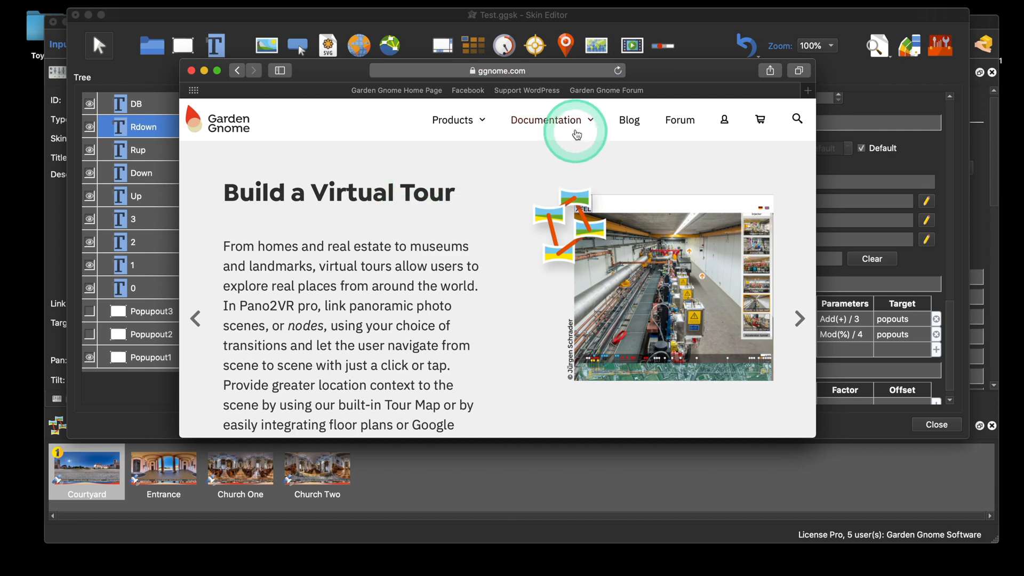
Open the Webinars page from the site's documentation and look through the upcoming and previous webinars down to the mailing list
mouse_move(567, 126)
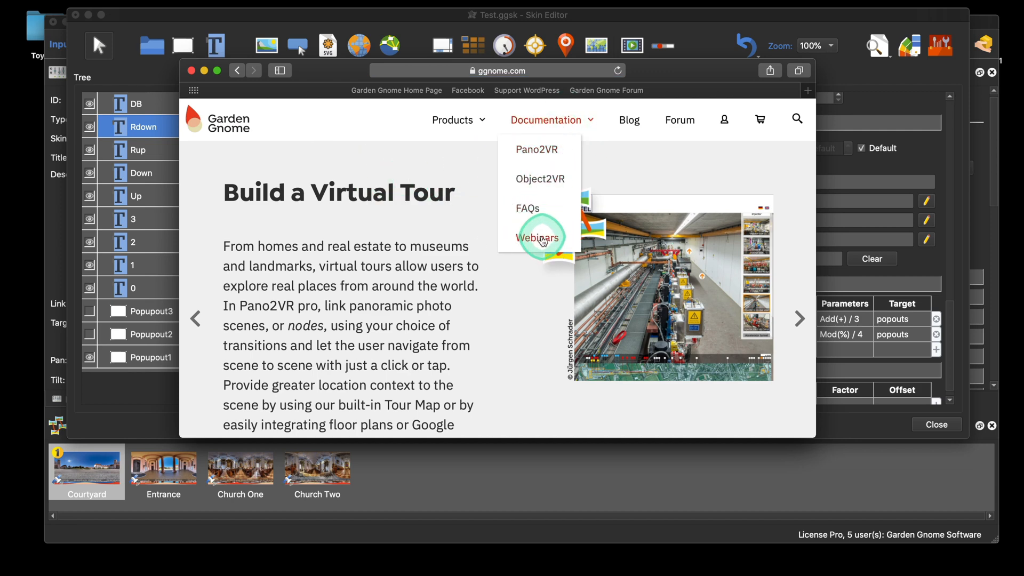
click(540, 238)
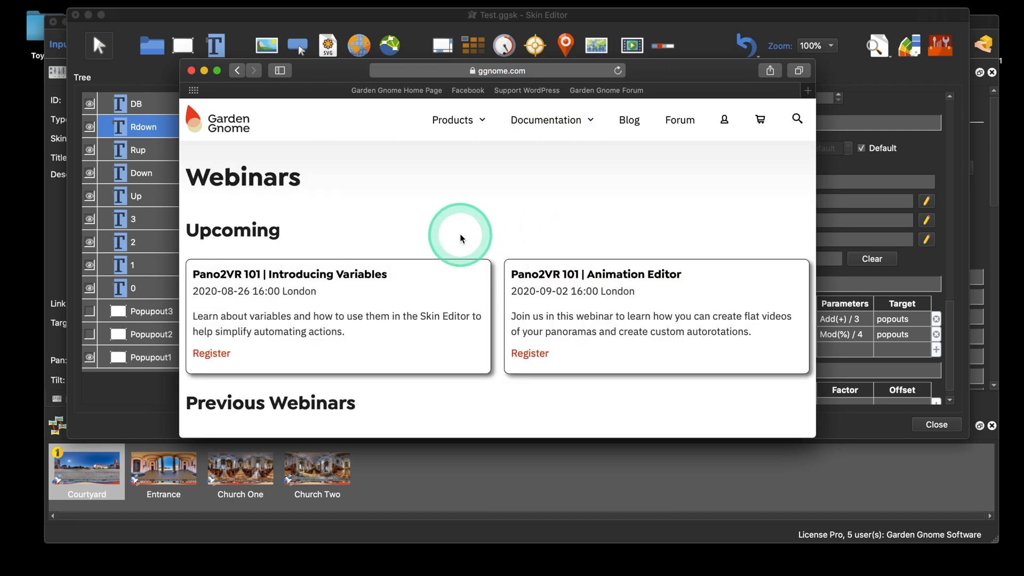
scroll(459, 234, down, 5)
scroll(461, 238, down, 3)
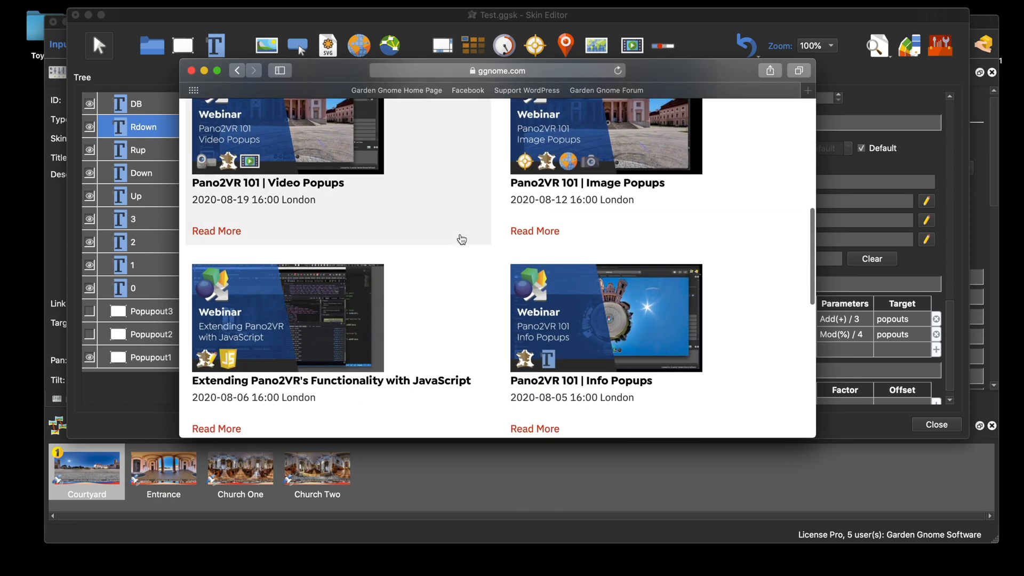
scroll(462, 239, down, 8)
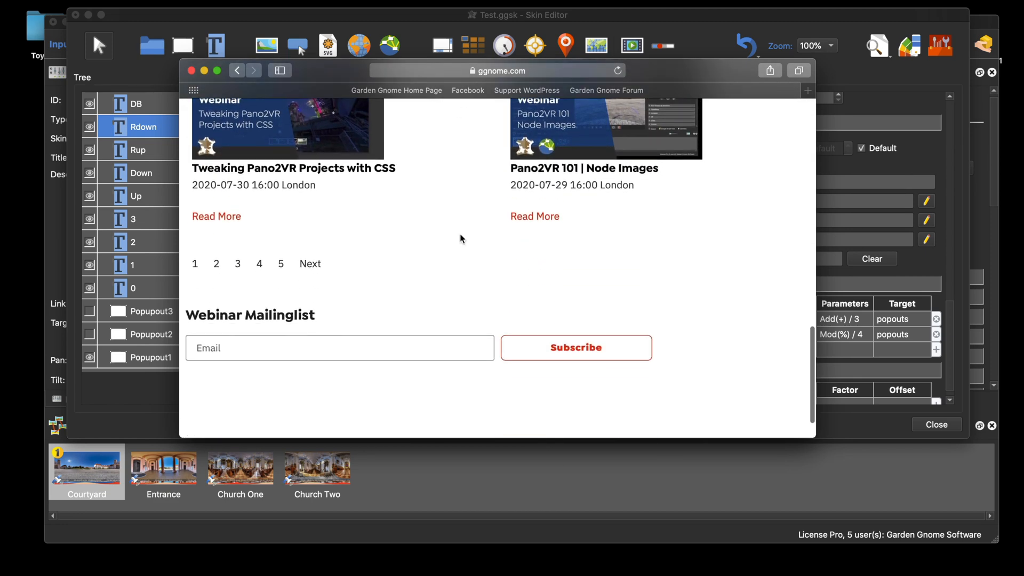
Browse the previous webinars on pages 2 and 3 to find the Variables and Logic Blocks series
click(225, 228)
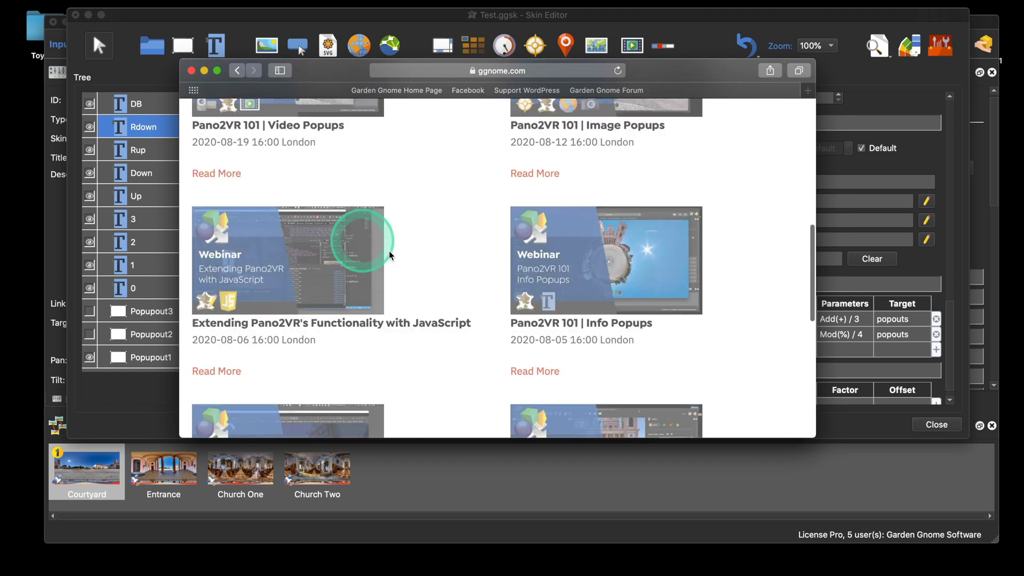
scroll(419, 263, down, 9)
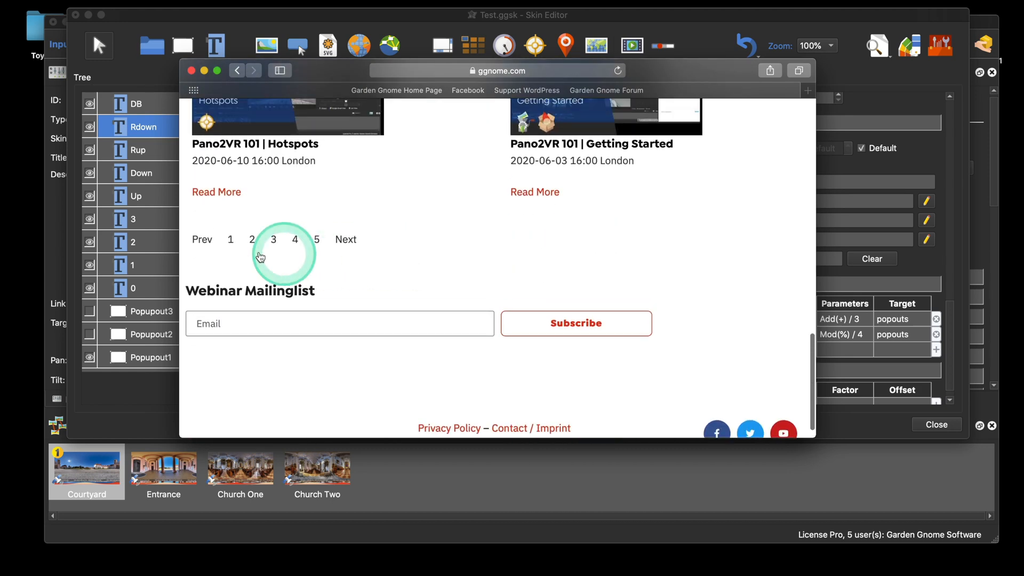
click(274, 239)
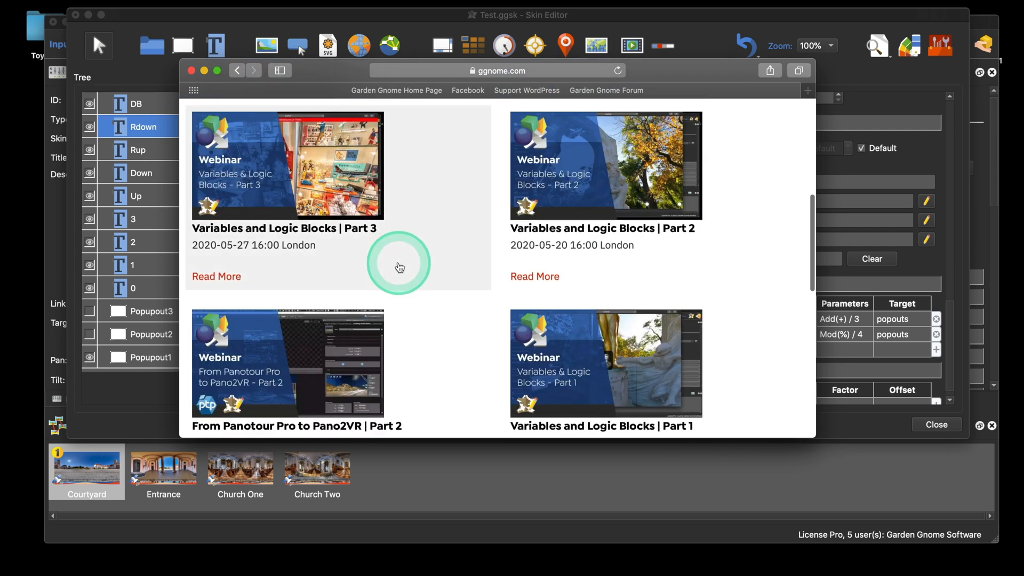
scroll(467, 208, down, 3)
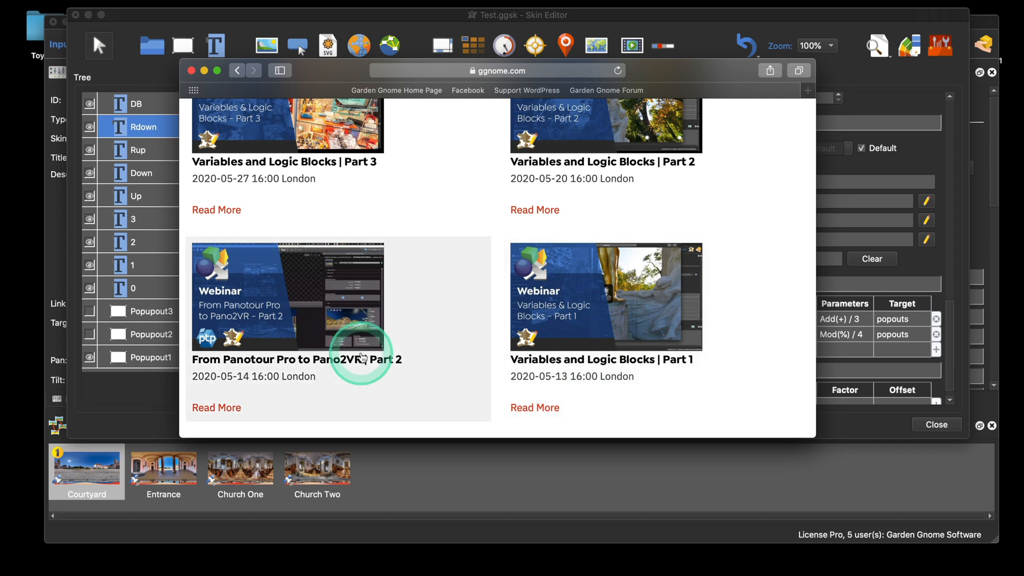
scroll(444, 335, up, 2)
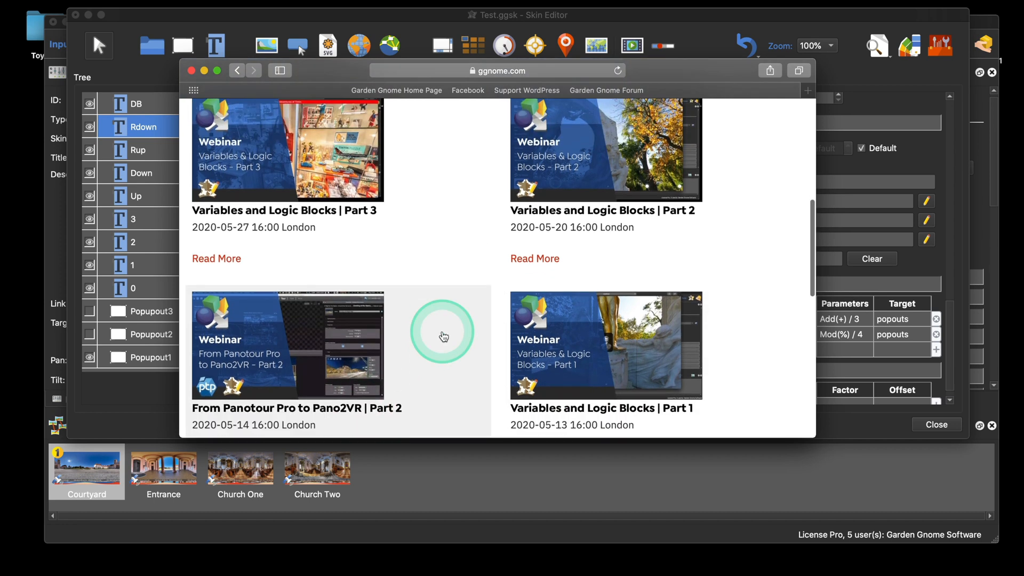
scroll(444, 336, down, 1)
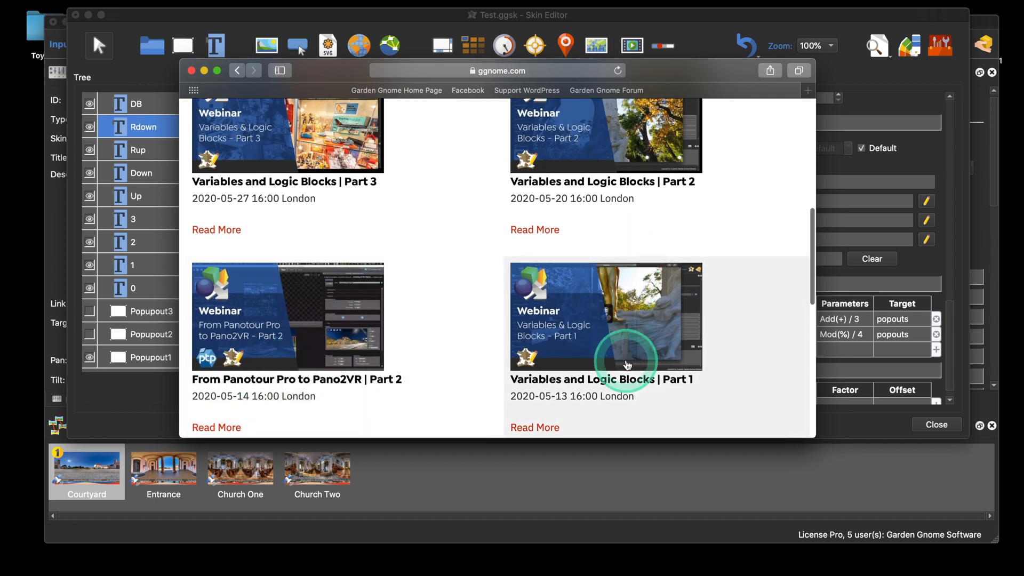
Open the Variables and Logic Blocks | Part 3 webinar and examine its embedded Adventures of Tintin example game
click(299, 159)
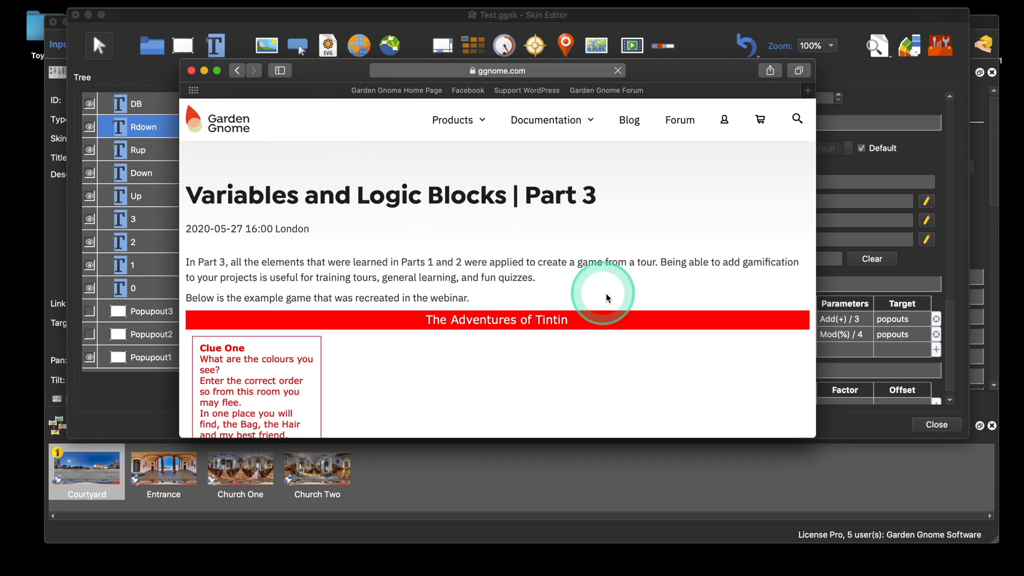
scroll(607, 297, down, 5)
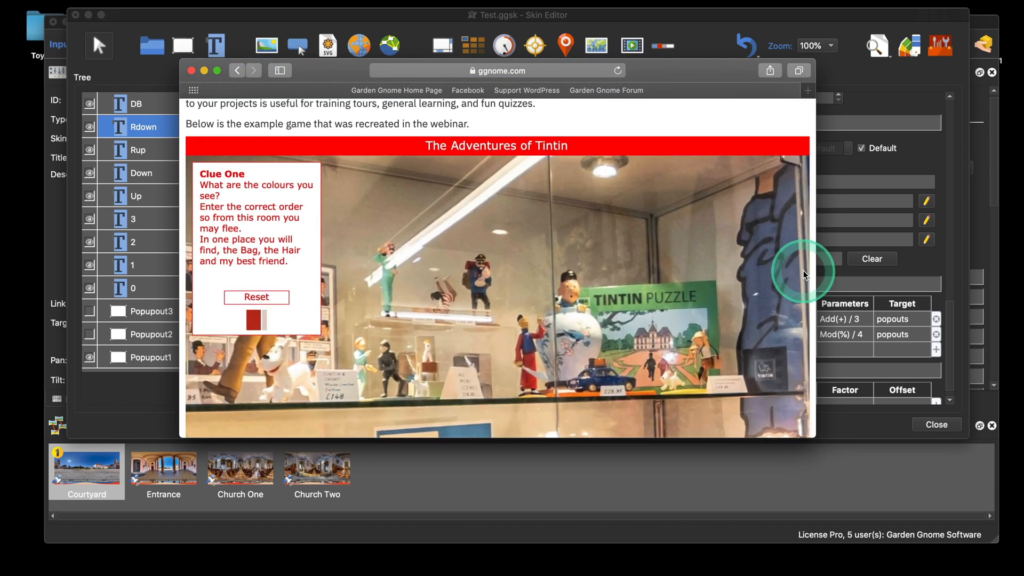
drag(803, 270, 810, 216)
scroll(737, 101, down, 2)
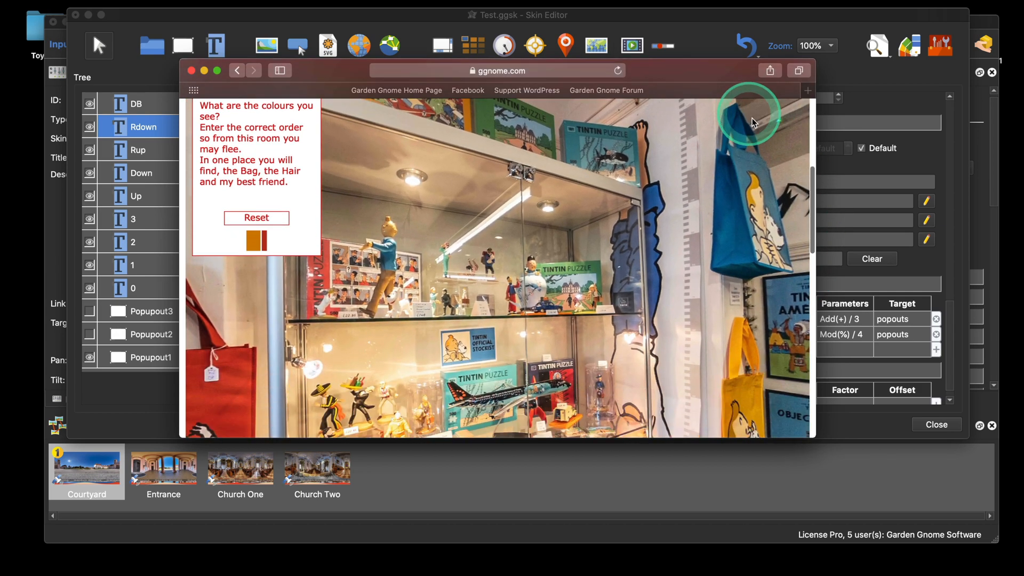
scroll(752, 121, down, 1)
scroll(424, 230, down, 3)
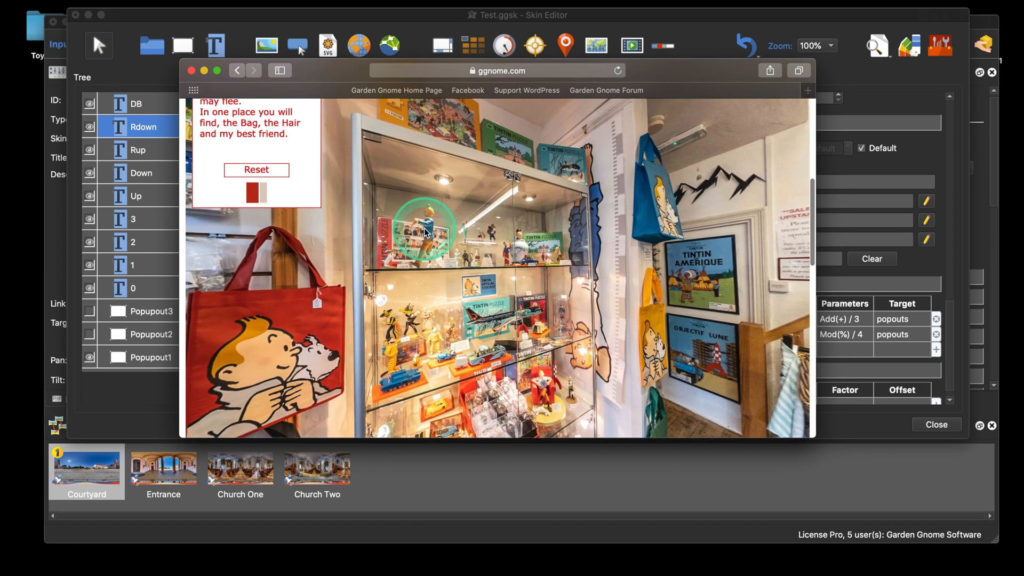
scroll(424, 232, up, 3)
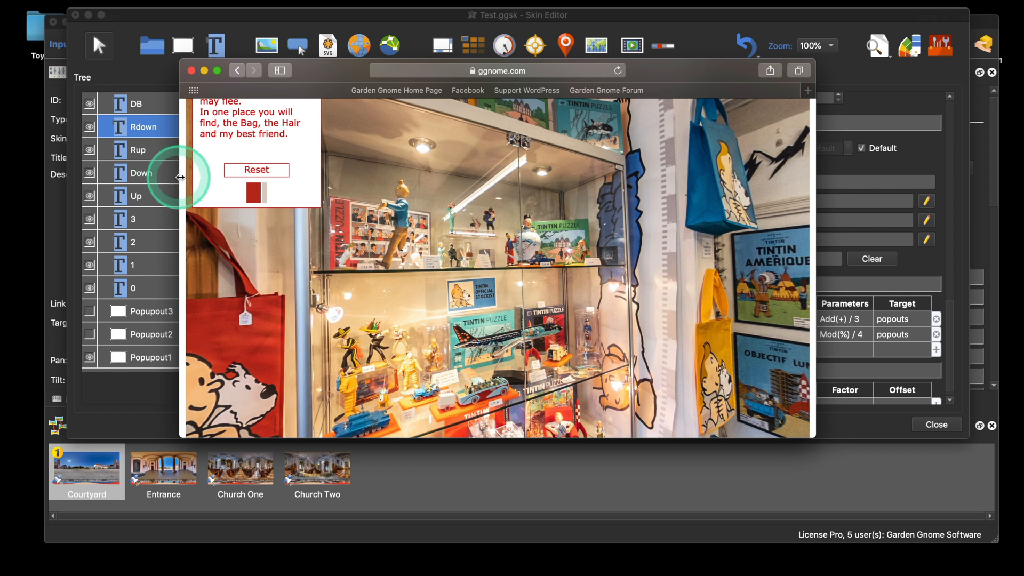
scroll(183, 176, up, 1)
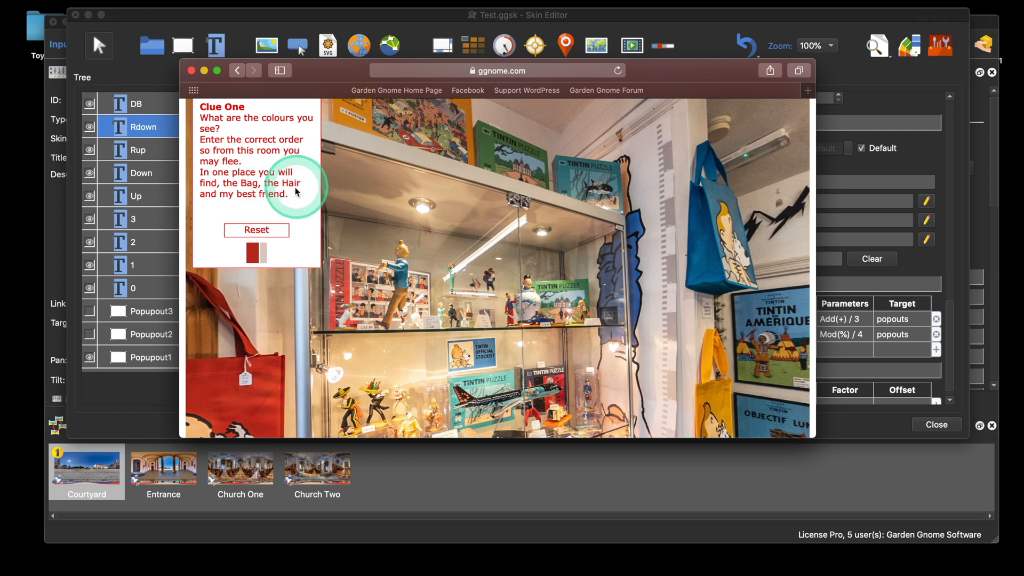
Look around the Tintin shop panorama and answer Clue One with the colour sequence red, yellow, white
drag(395, 309, 520, 268)
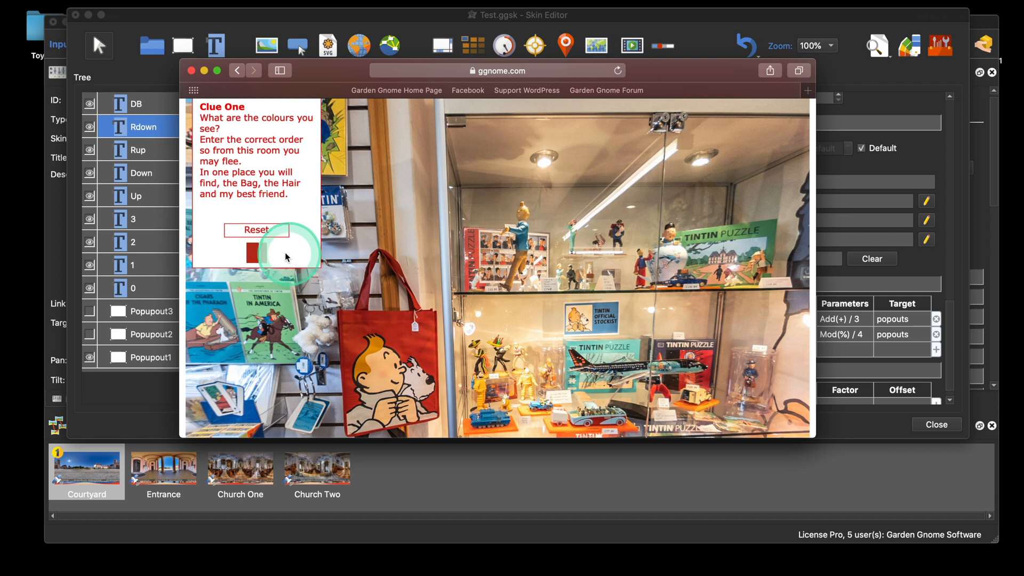
click(259, 255)
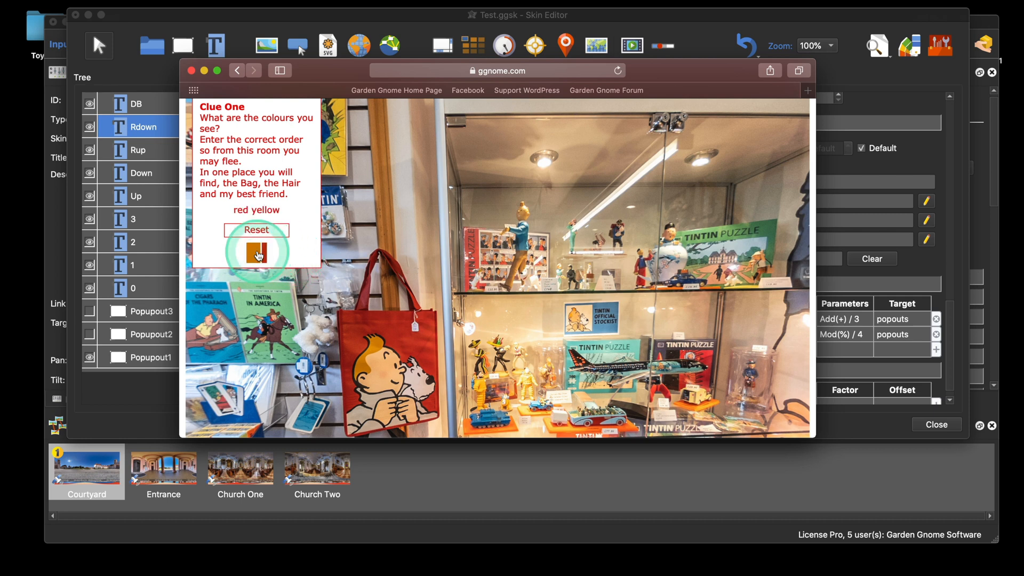
click(257, 254)
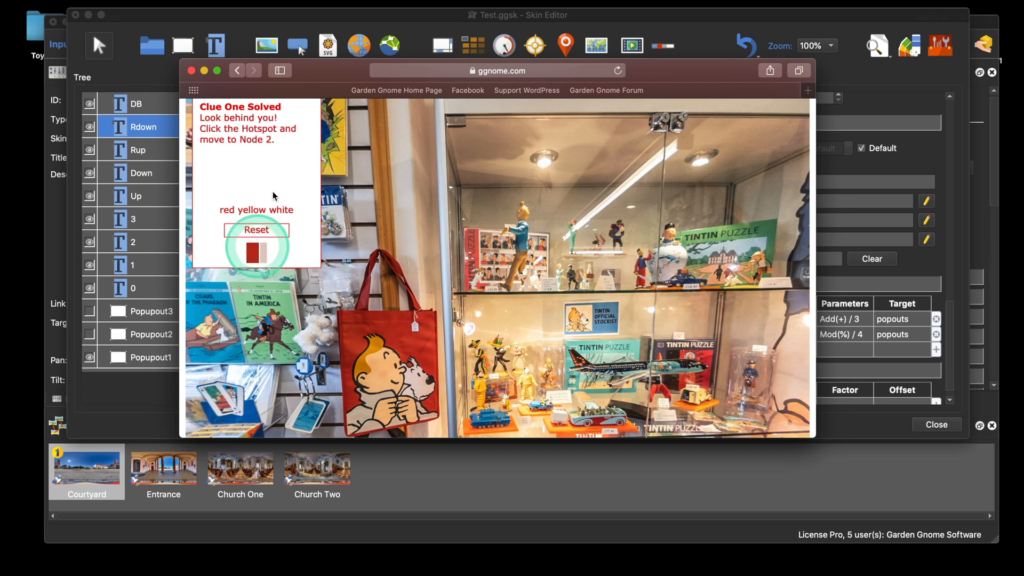
click(235, 129)
Turn the panorama to the hotspot behind the starting view and follow it to Node 2 to read Clue Two
drag(656, 278, 377, 287)
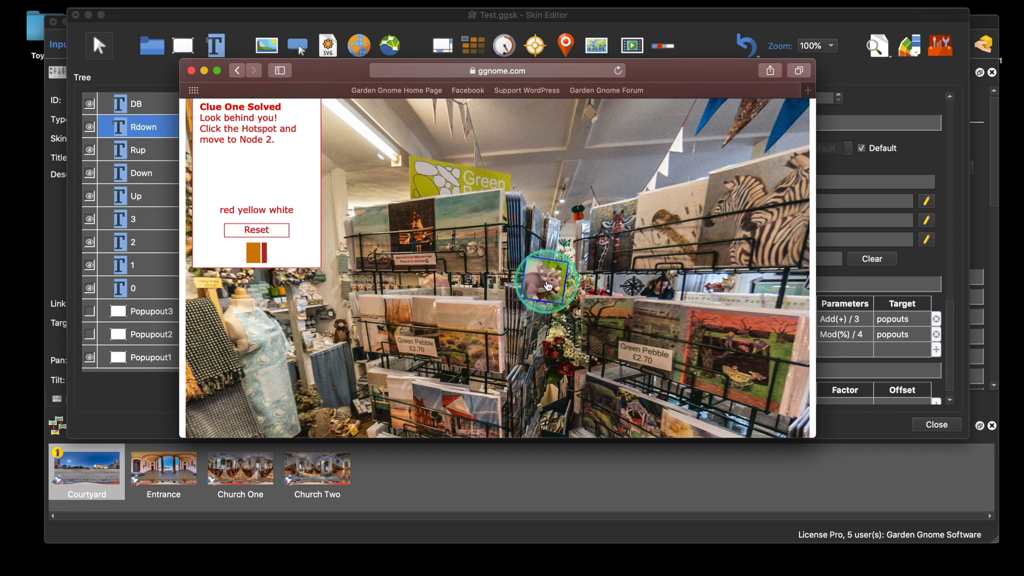
click(548, 286)
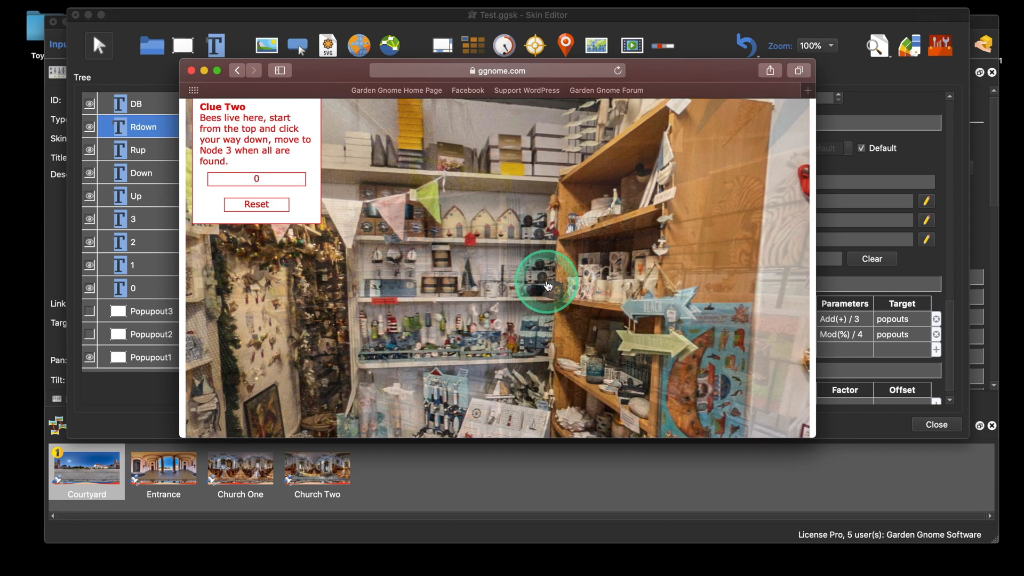
click(134, 81)
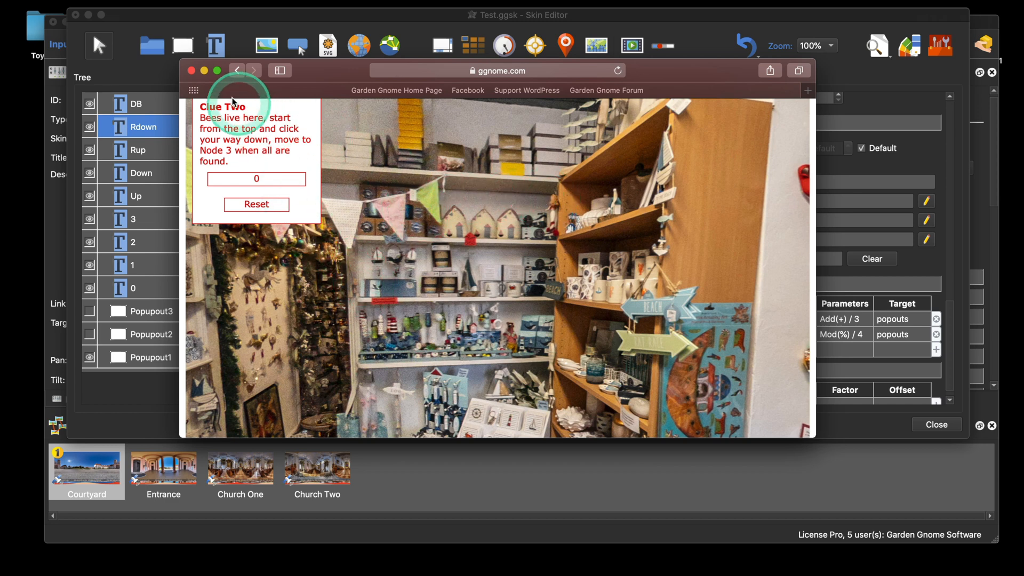
Close the webinar window and open the Garden Gnome home page in a new Safari window
click(192, 71)
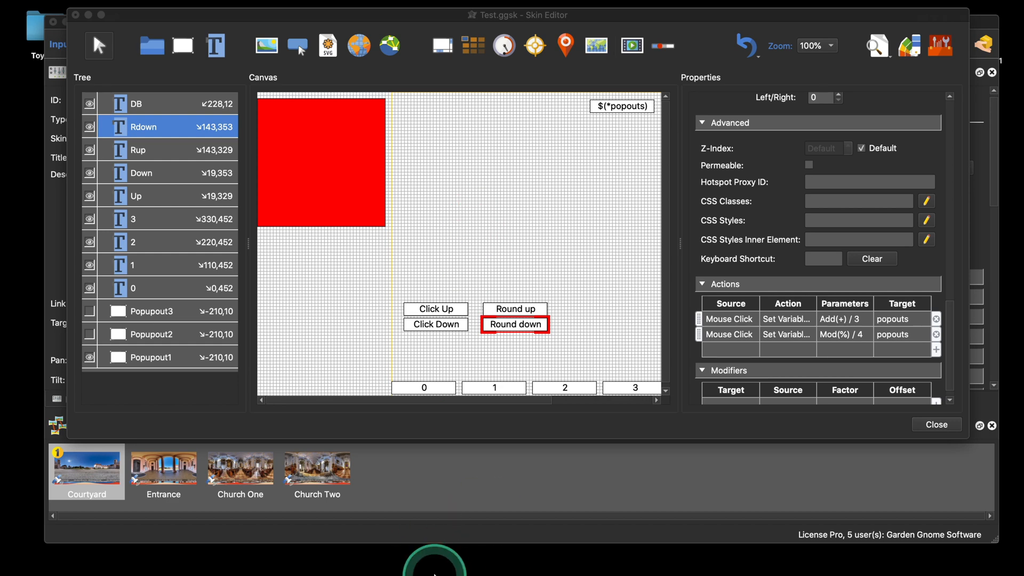
mouse_move(434, 574)
click(453, 536)
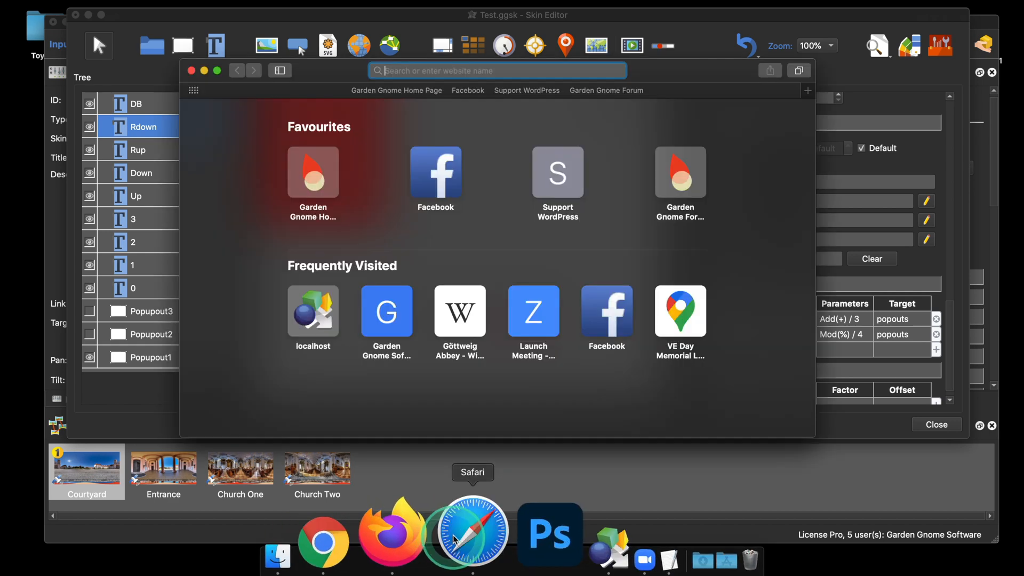
click(323, 157)
Open the Garden Gnome Blog and look through the news posts down to the Surviving Extinction entry
mouse_move(531, 129)
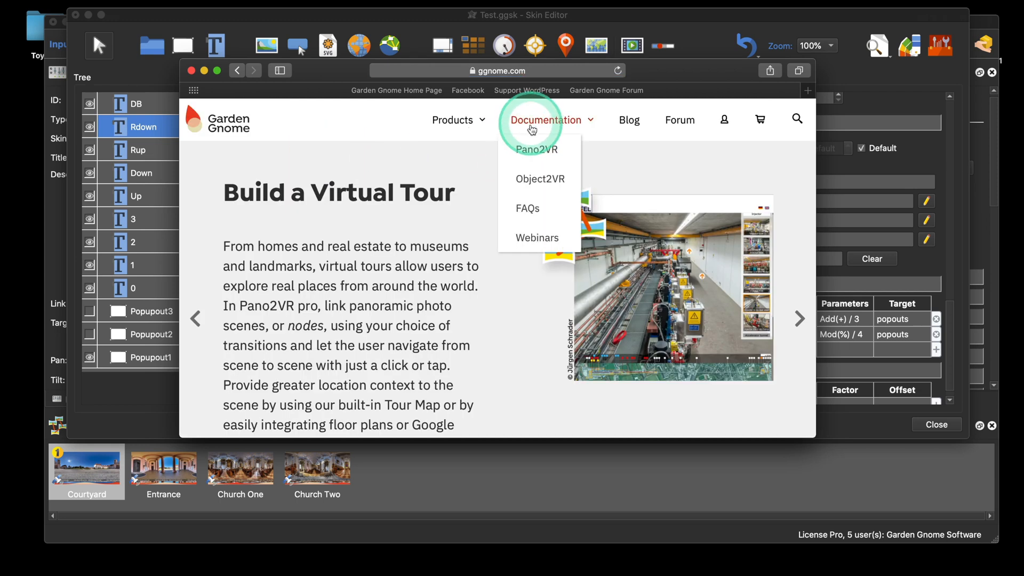
mouse_move(456, 123)
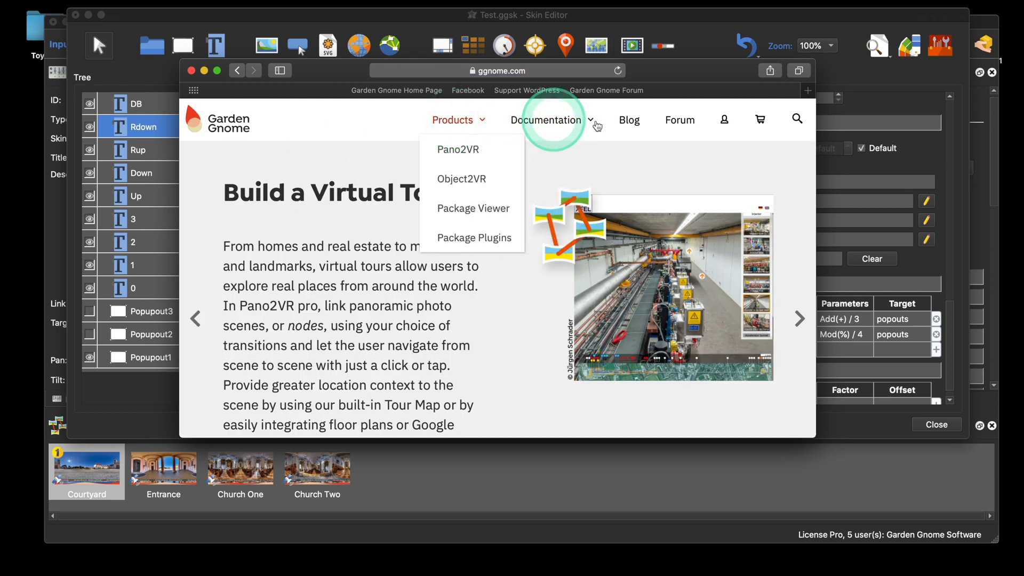
click(629, 124)
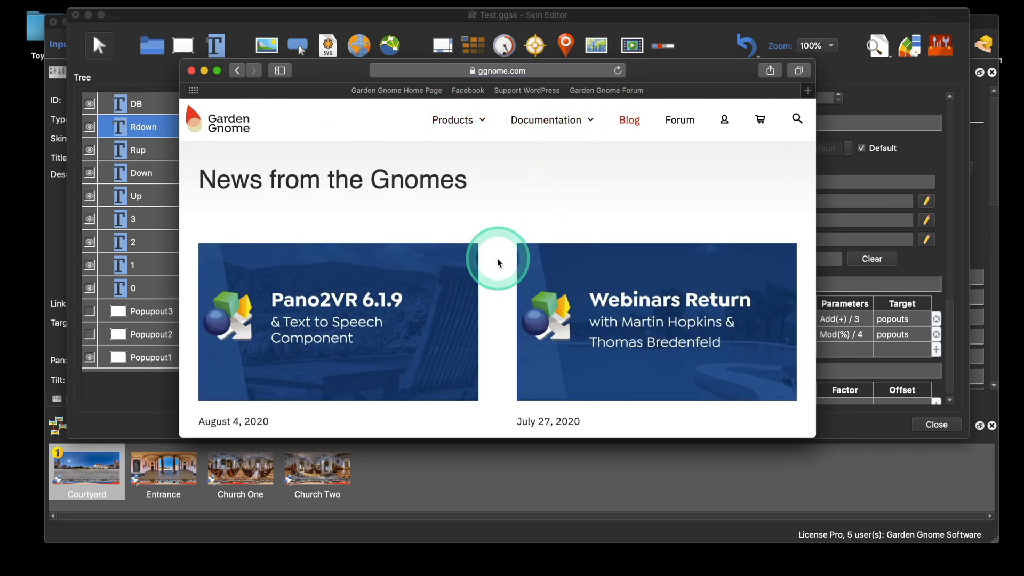
scroll(497, 261, down, 5)
scroll(497, 261, down, 4)
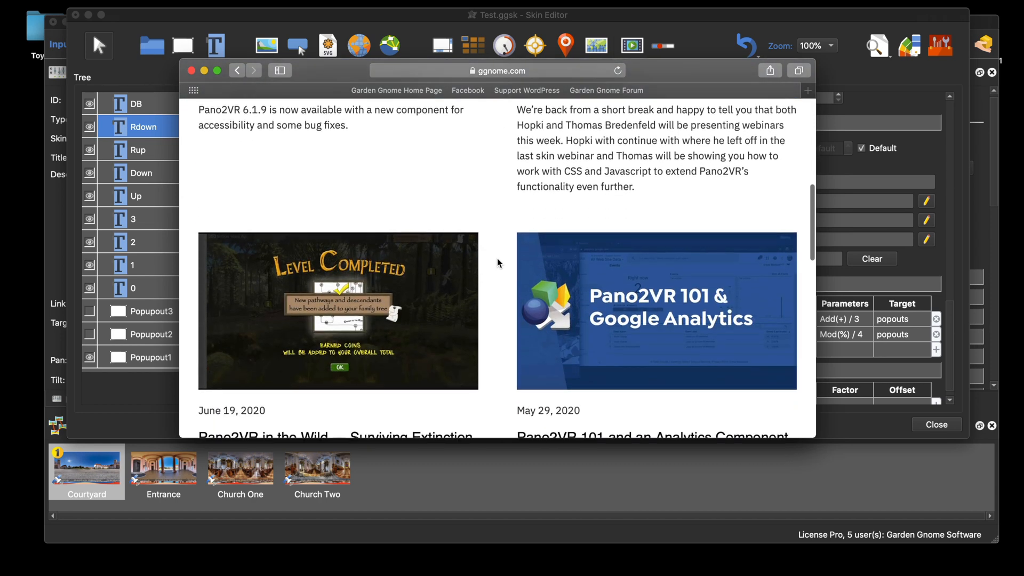
Open the Pano2VR in the Wild – Surviving Extinction post and read through the article down to the Did you know section
click(378, 250)
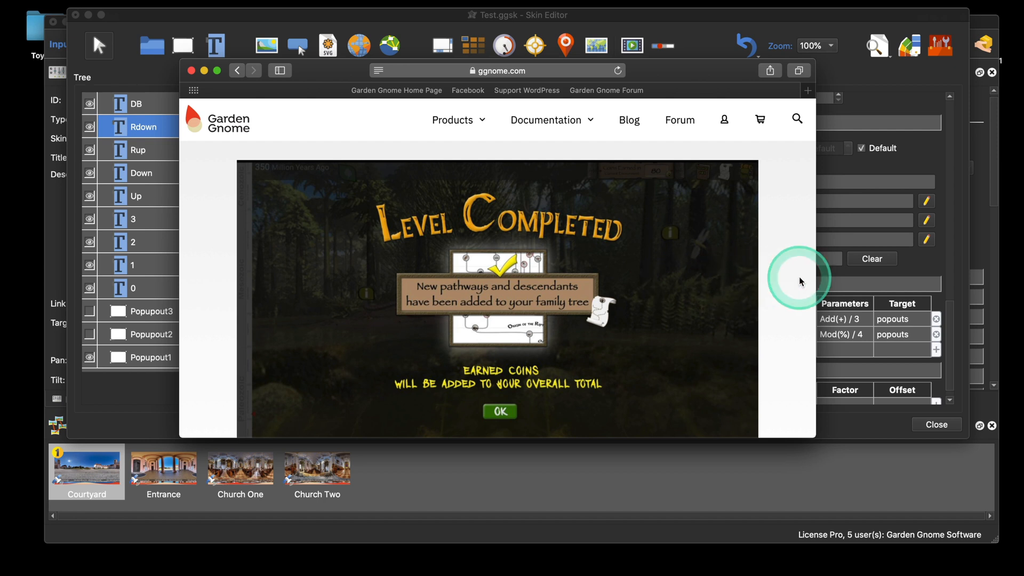
scroll(801, 279, down, 2)
scroll(801, 280, up, 1)
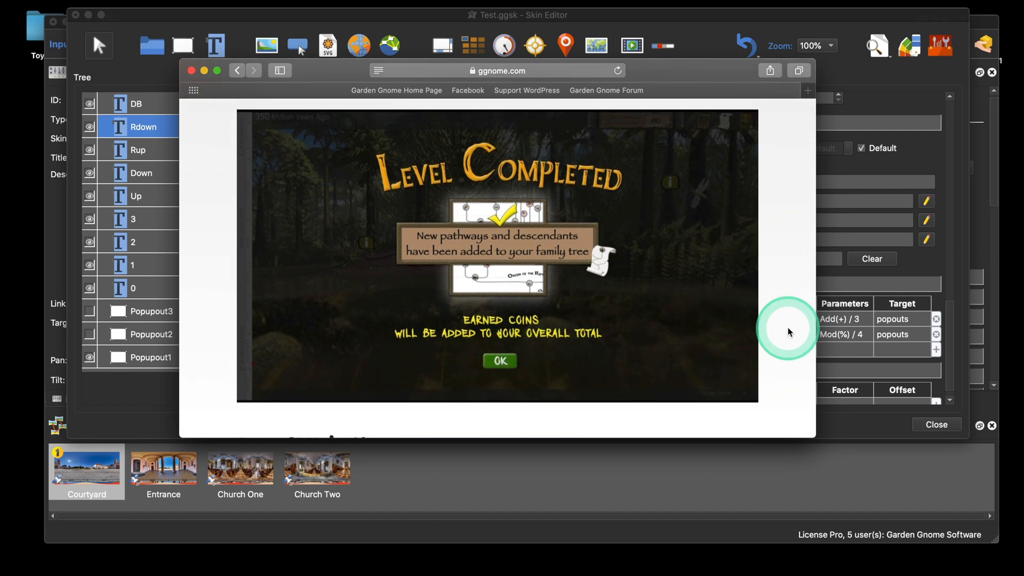
scroll(790, 332, down, 3)
scroll(789, 332, up, 3)
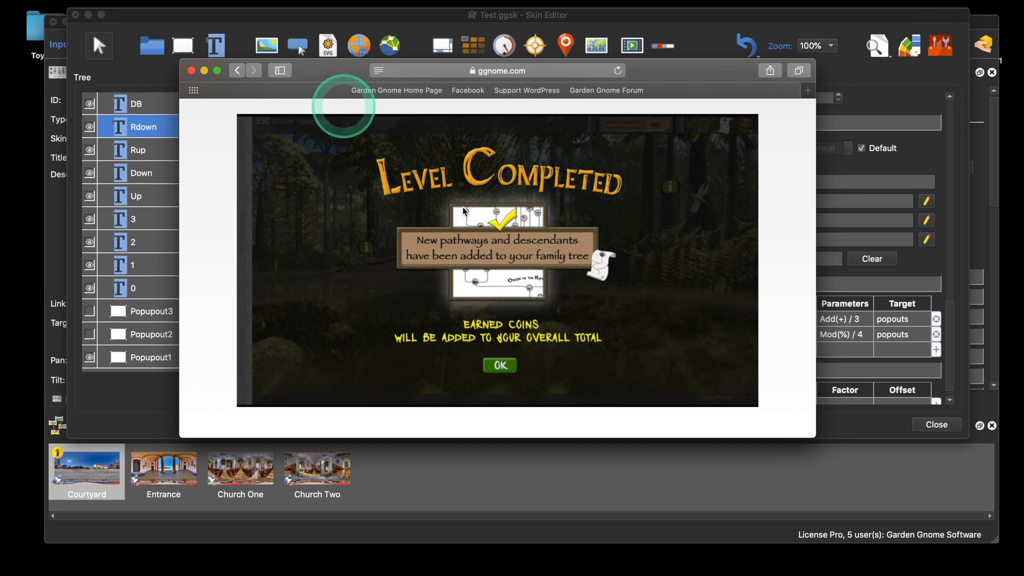
scroll(795, 235, up, 2)
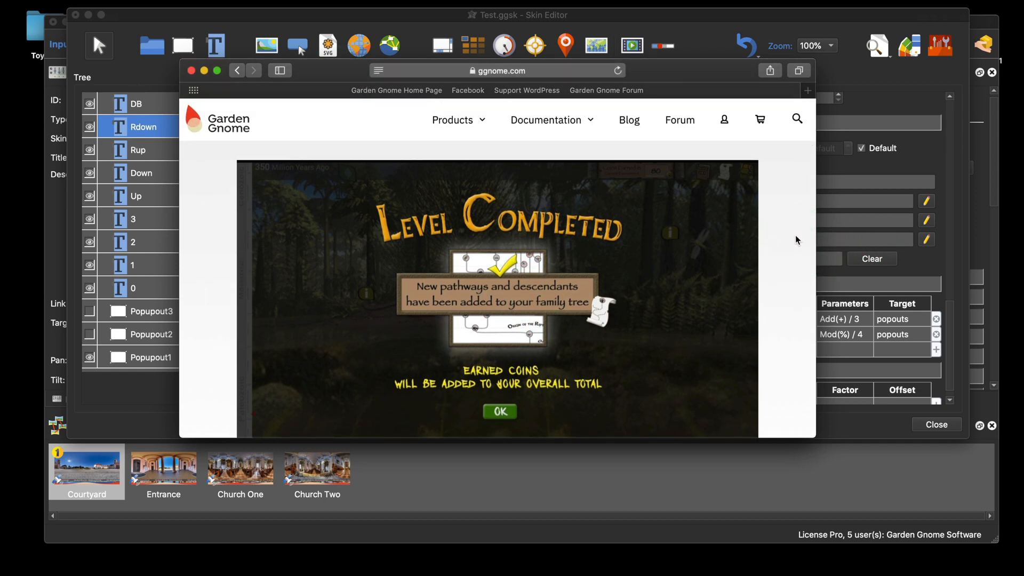
scroll(796, 240, down, 15)
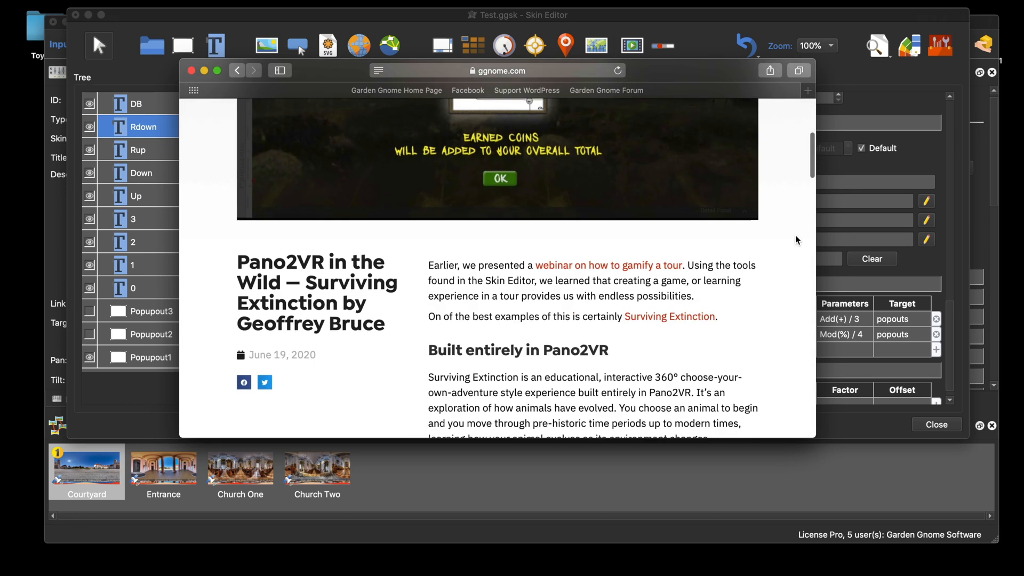
scroll(796, 237, down, 6)
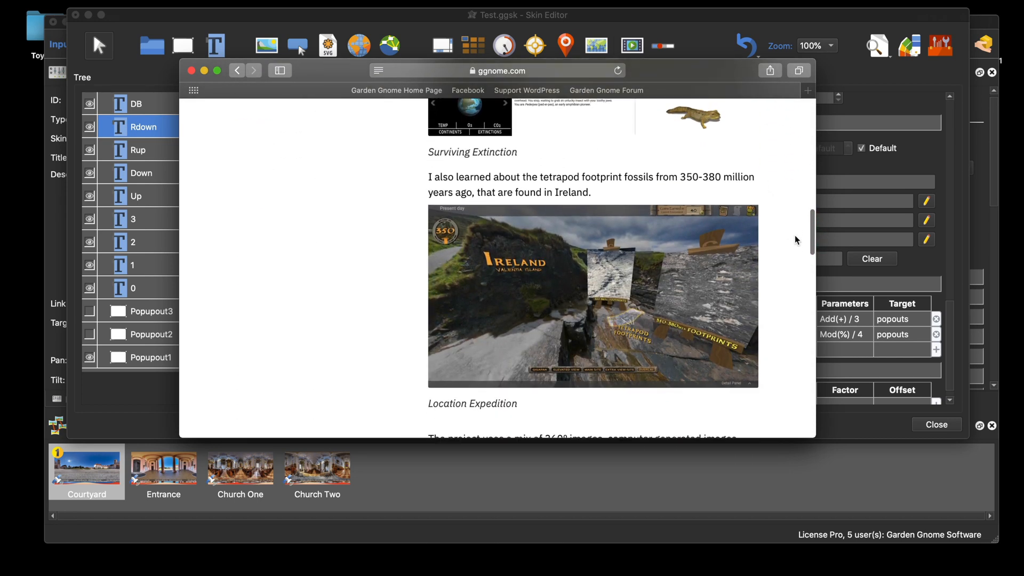
scroll(797, 240, down, 5)
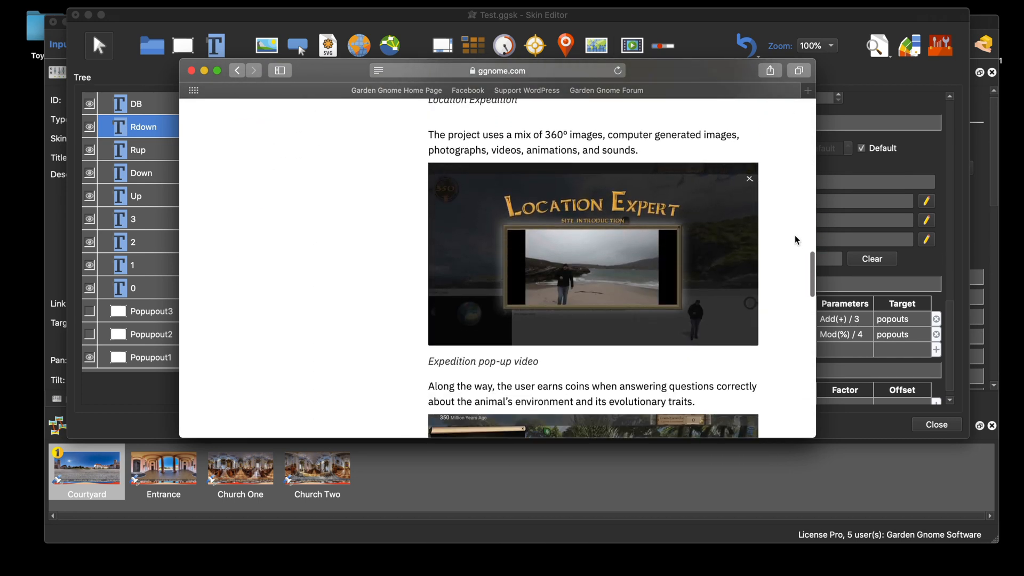
scroll(796, 240, down, 5)
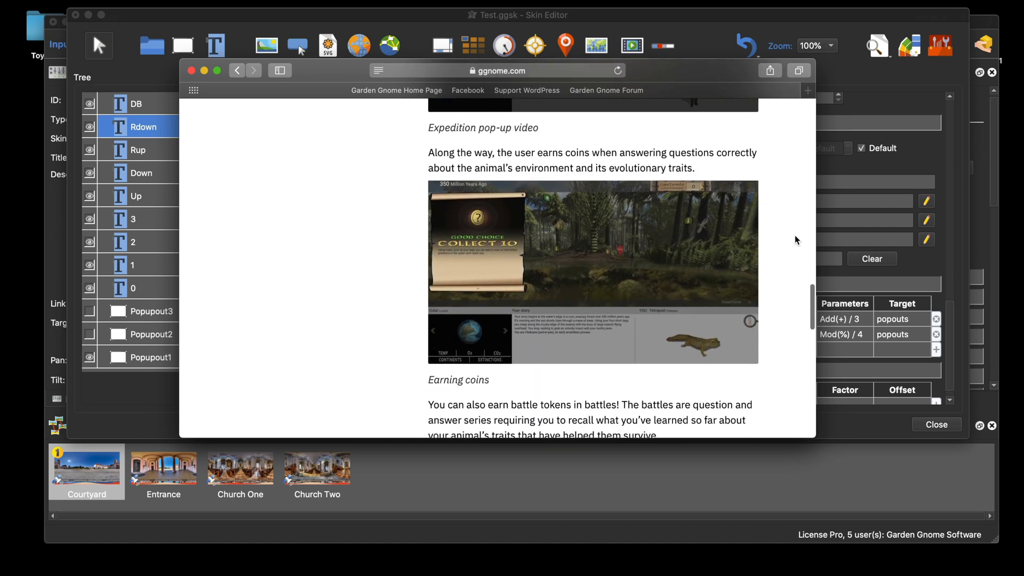
scroll(795, 240, down, 4)
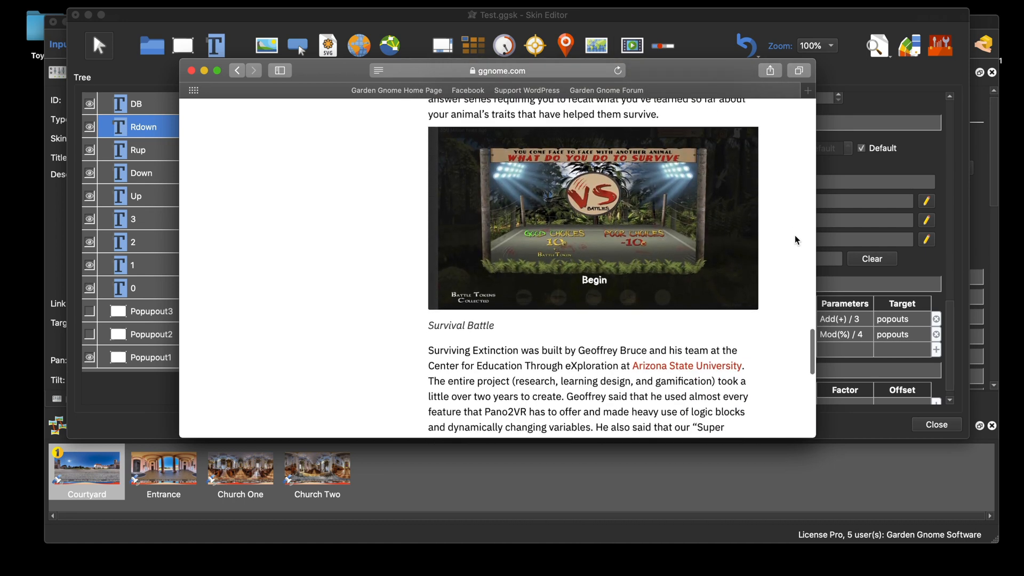
scroll(795, 240, down, 6)
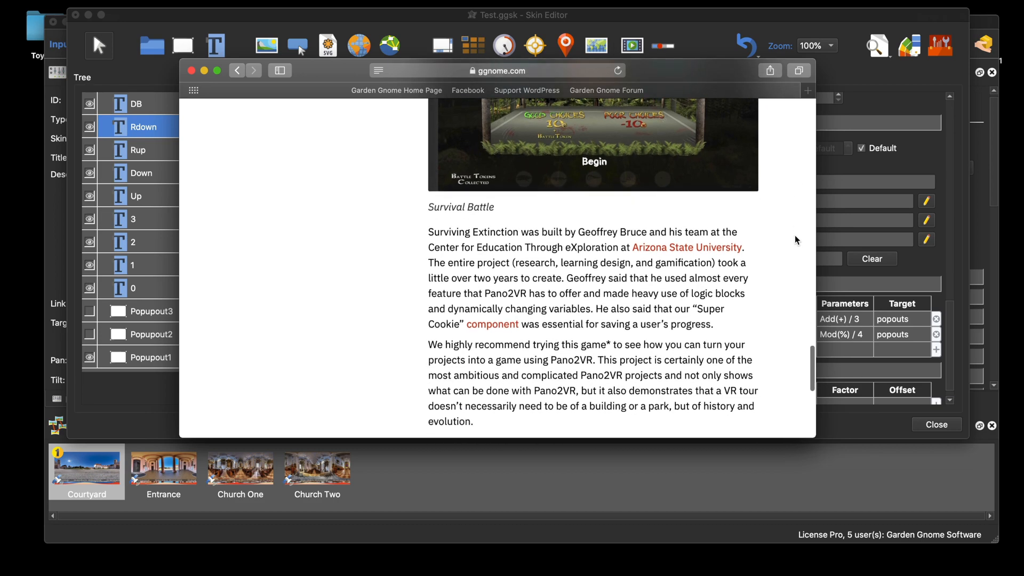
scroll(795, 240, down, 3)
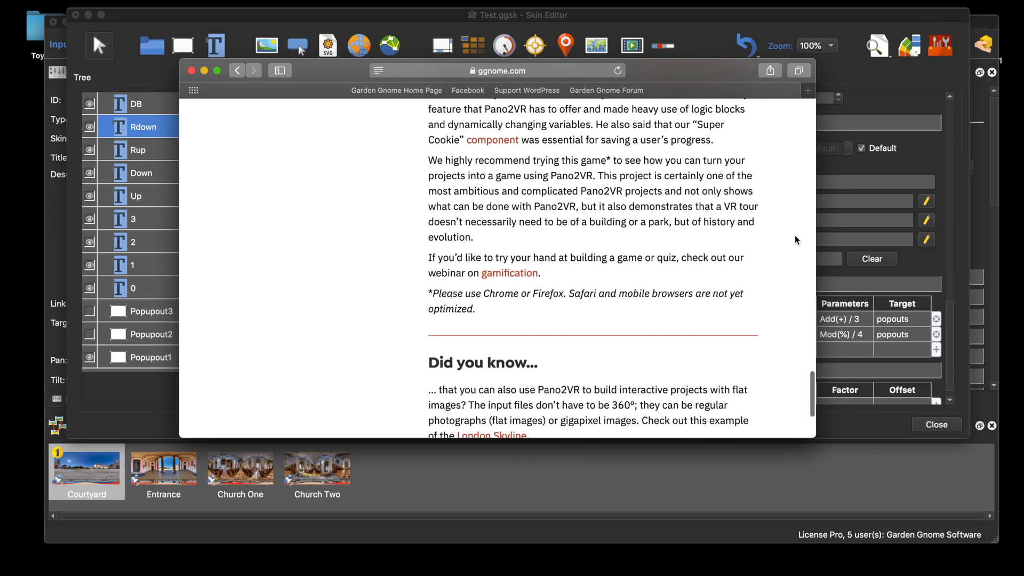
Close the browser window with the Surviving Extinction post and return to the Test.ggsk skin in the Skin Editor
scroll(795, 240, up, 20)
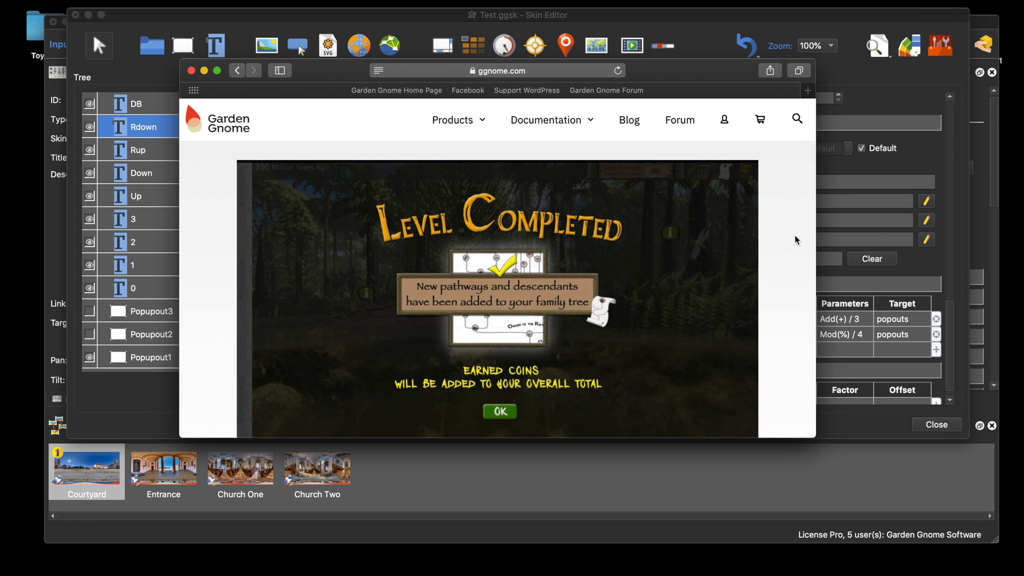
click(190, 70)
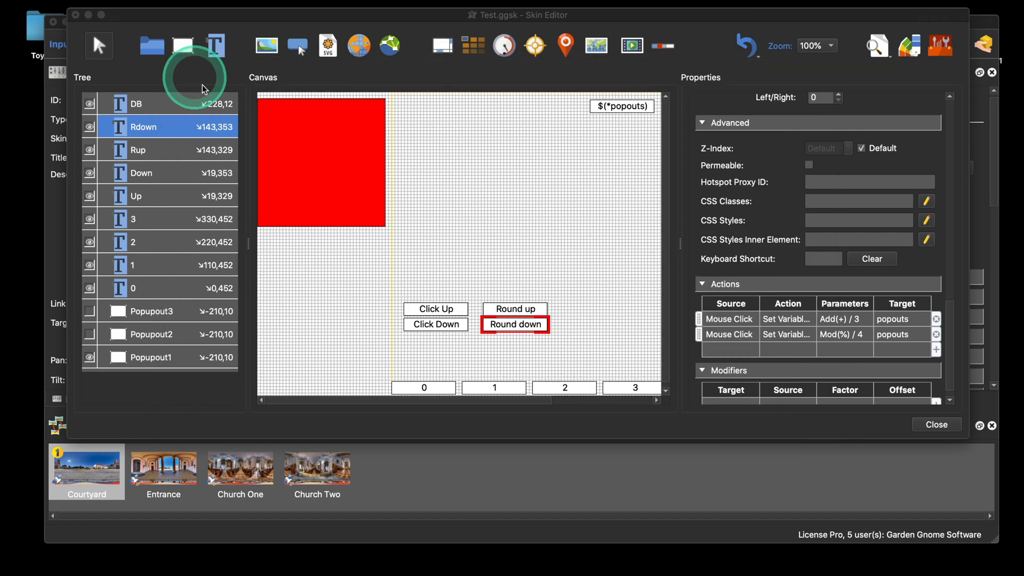
click(522, 171)
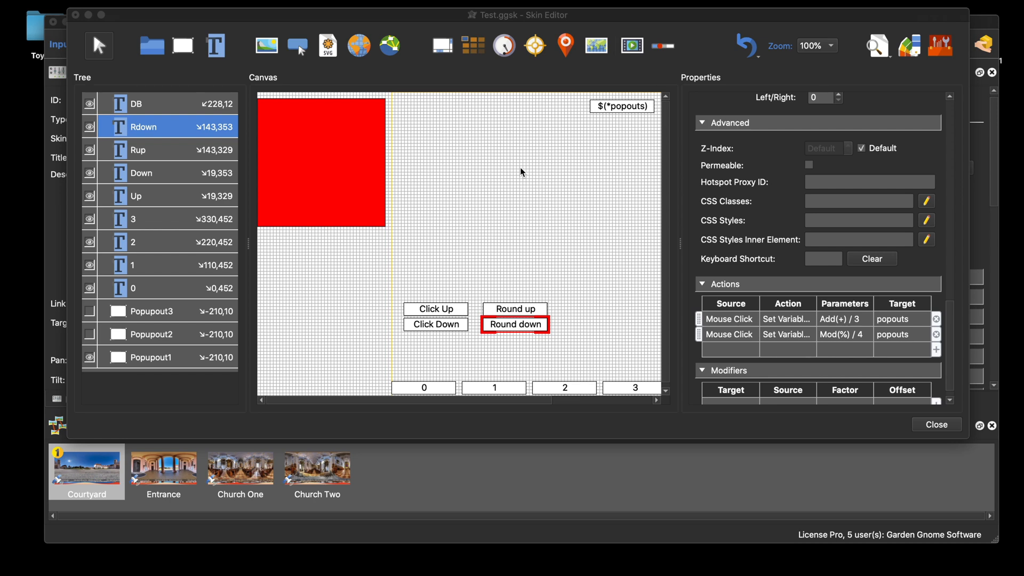
Open the Garden Gnome site in a new Safari window, go to its forum and enter the Pano2VR/Object2VR Skins board
mouse_move(447, 573)
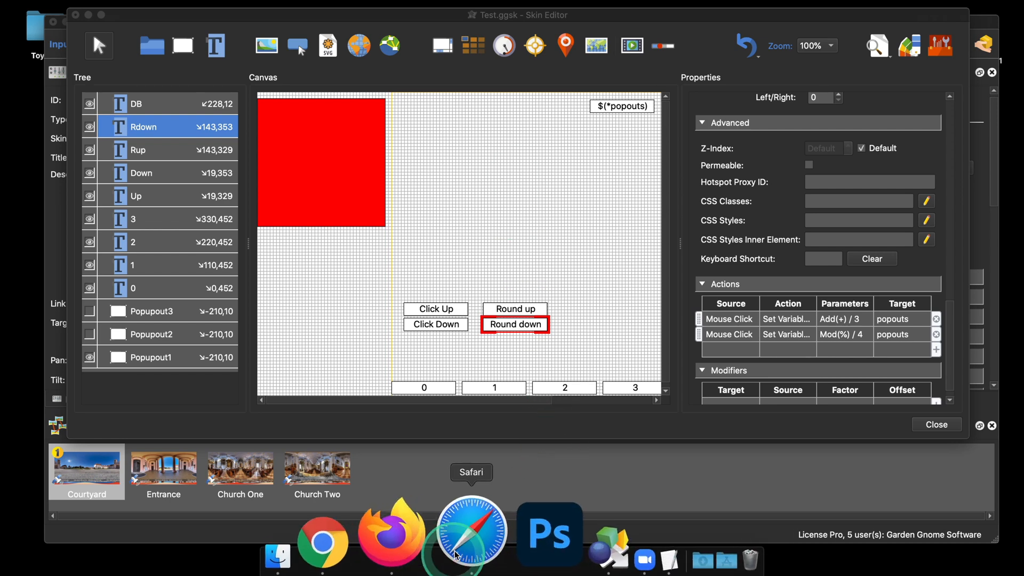
click(457, 544)
click(312, 151)
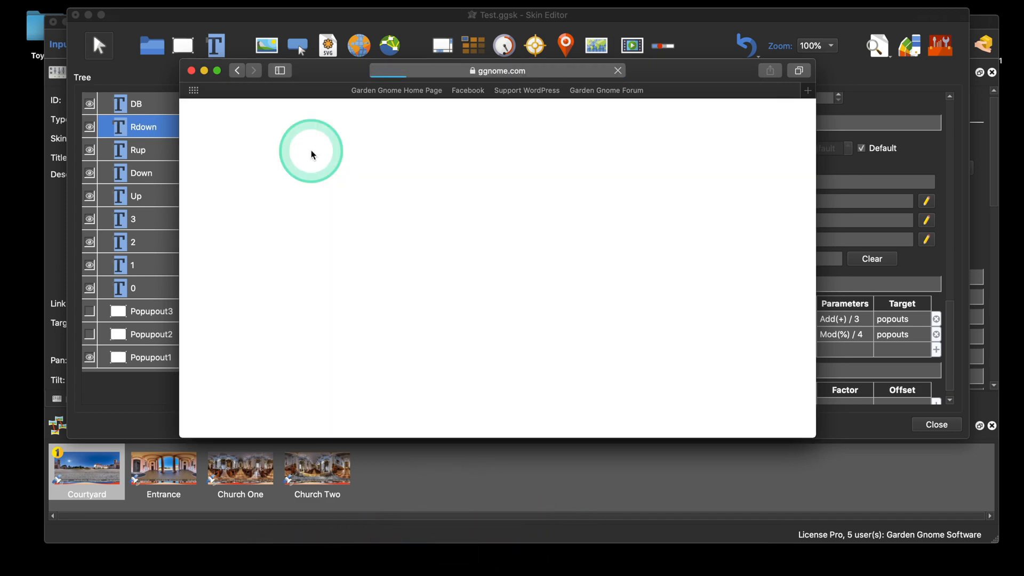
click(666, 116)
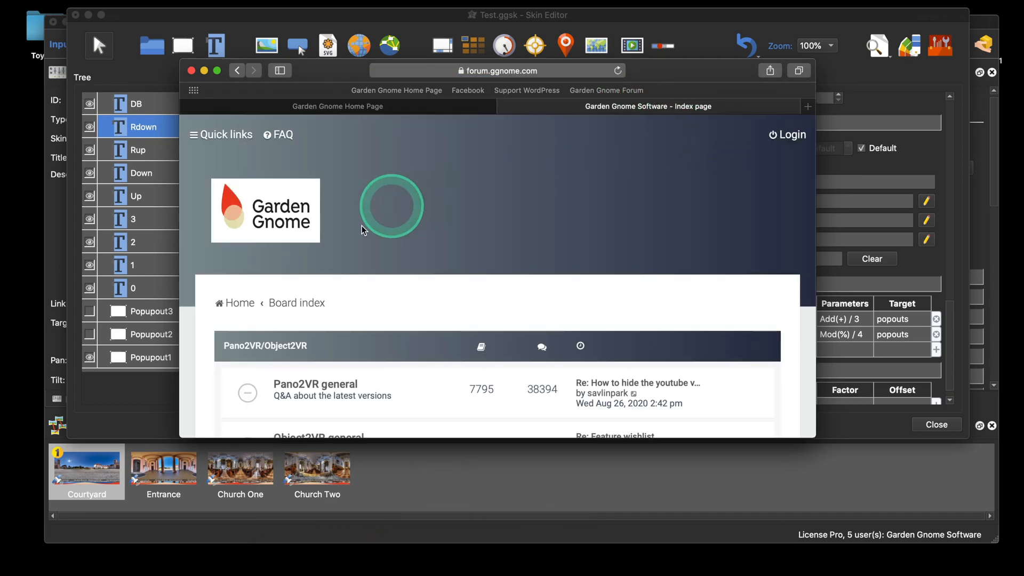
scroll(373, 240, down, 5)
click(368, 256)
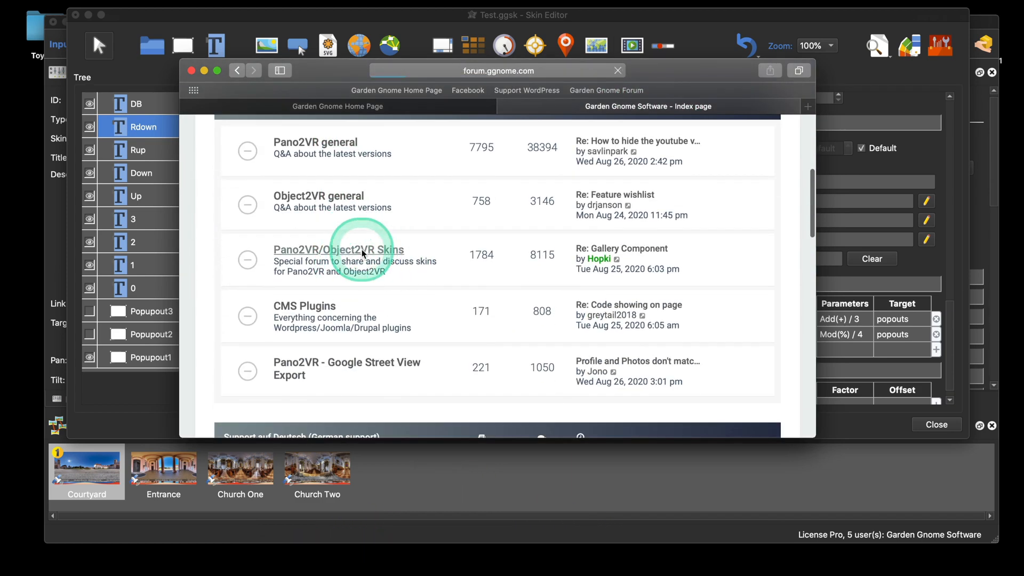
Open the Components subforum and enter the Gallery Component topic
scroll(399, 261, down, 3)
click(312, 320)
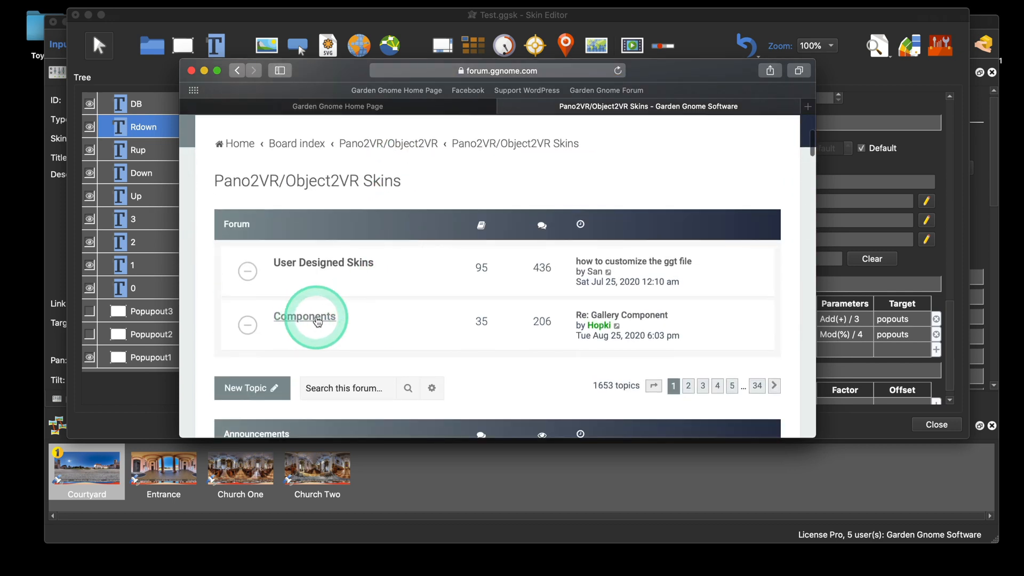
scroll(406, 286, down, 5)
scroll(406, 287, down, 2)
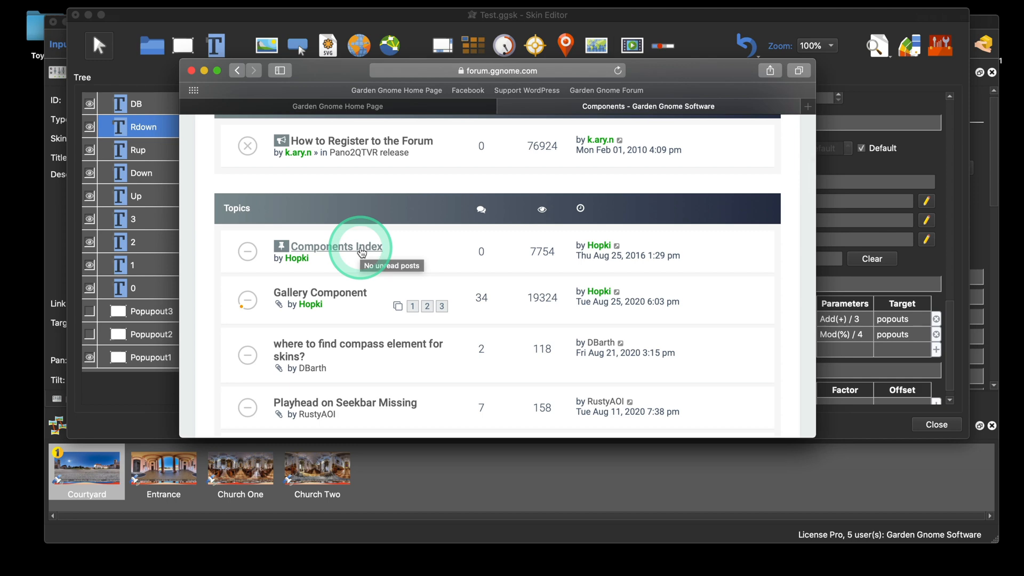
click(339, 297)
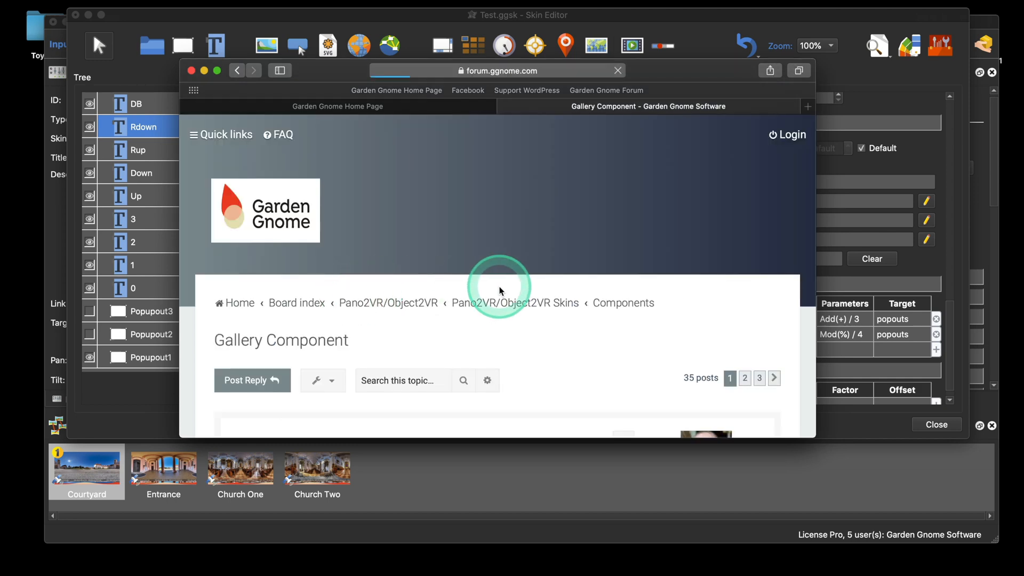
Examine the Gallery Component post's features, component downloads and tutorial videos, and close the browser window
scroll(526, 293, down, 10)
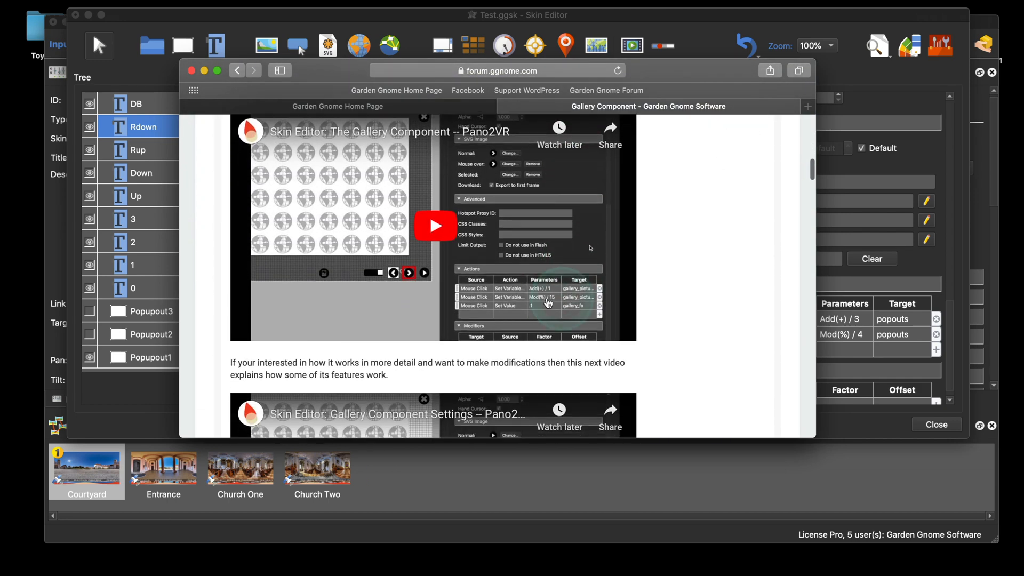
scroll(528, 288, up, 2)
scroll(599, 290, up, 1)
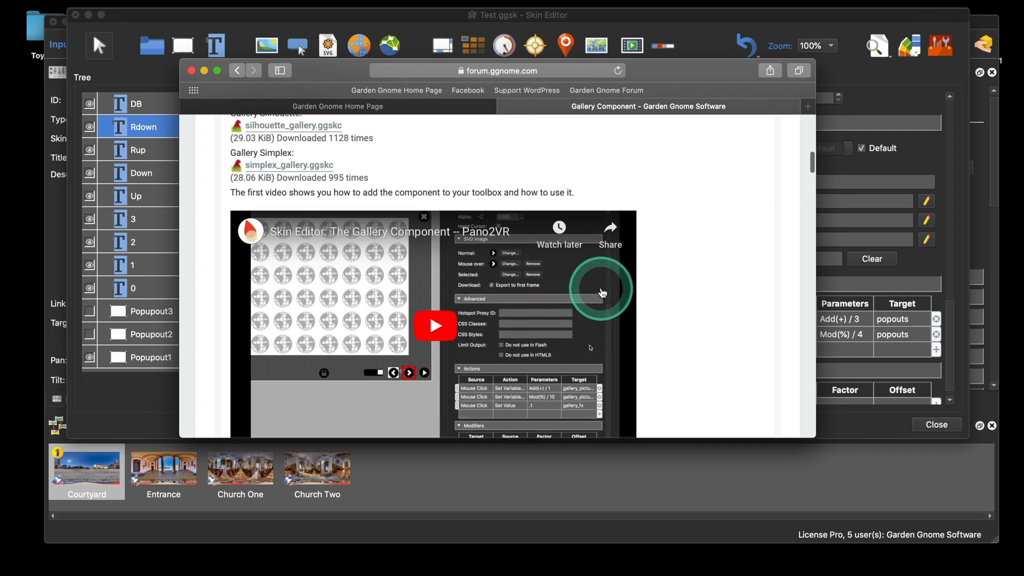
scroll(601, 288, down, 7)
scroll(603, 293, up, 9)
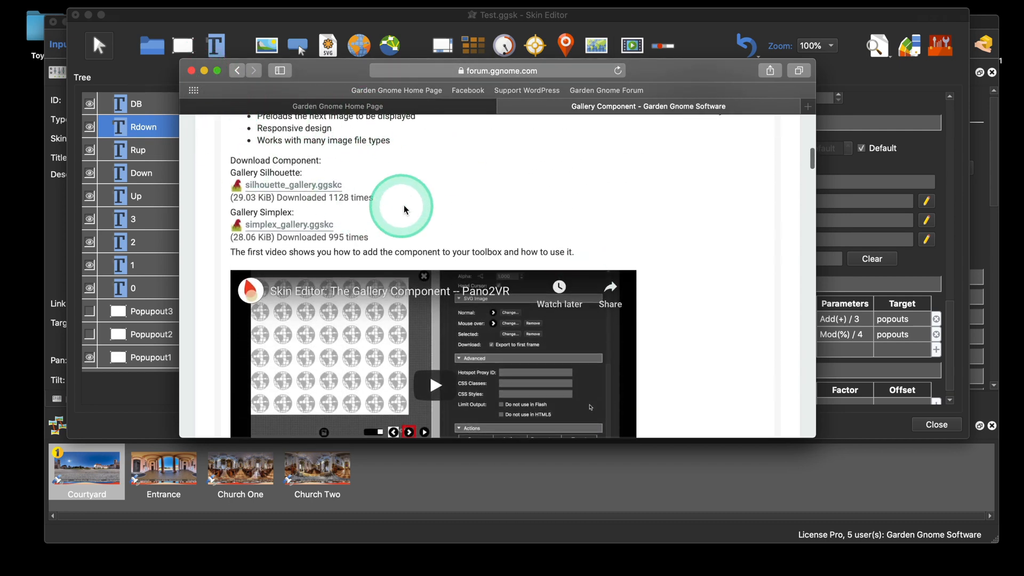
scroll(407, 206, up, 4)
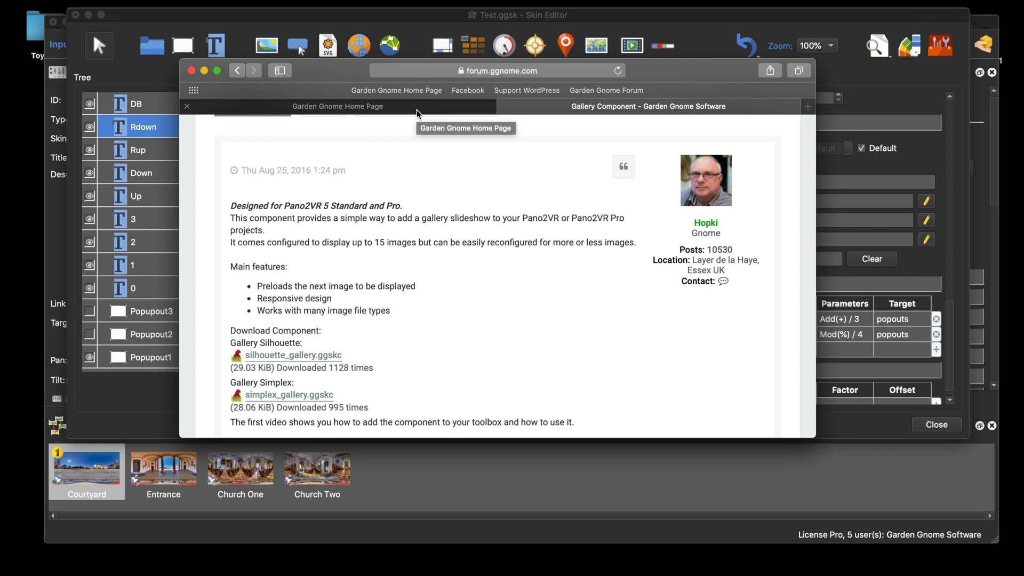
scroll(376, 285, down, 3)
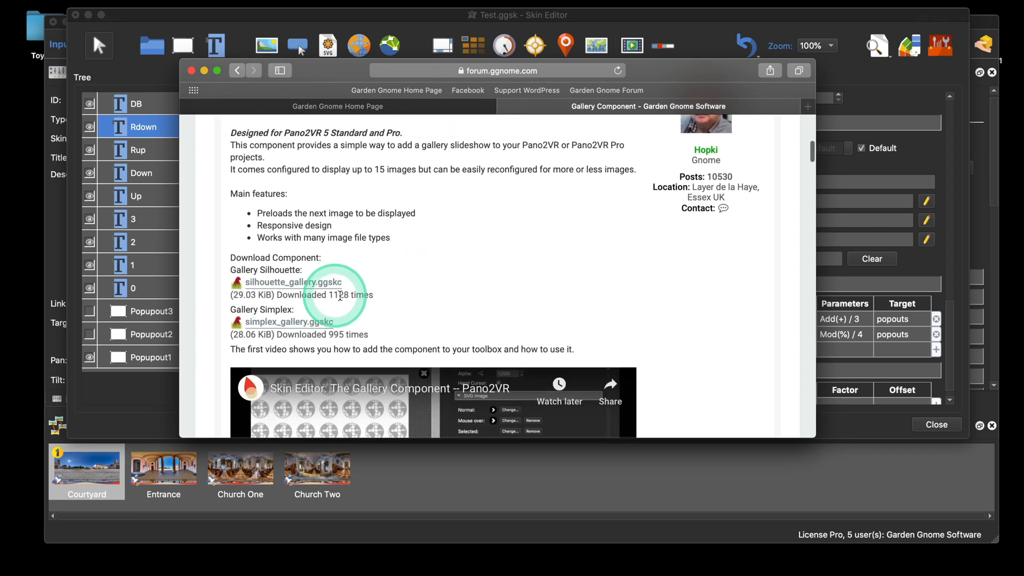
scroll(387, 288, down, 2)
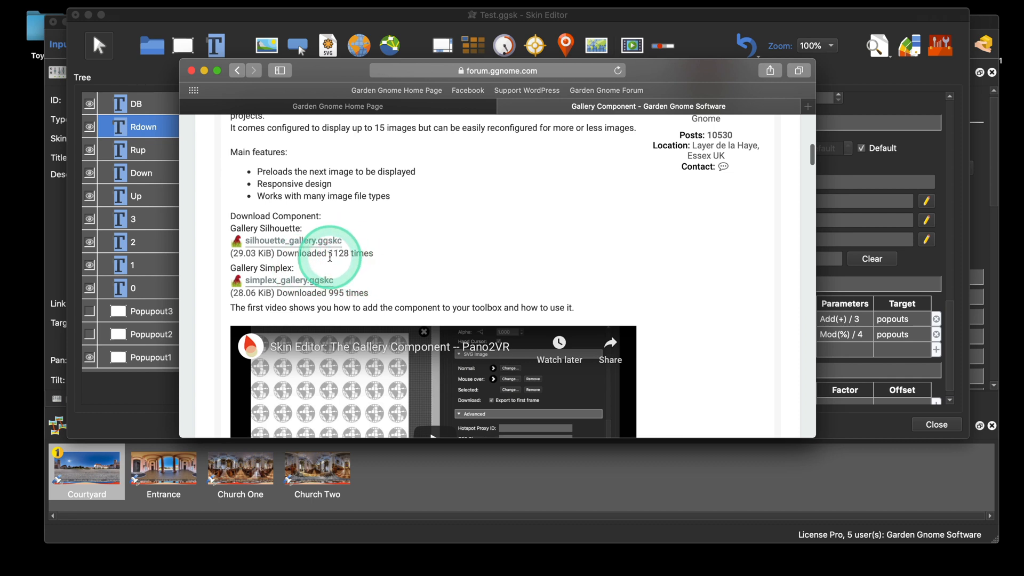
drag(329, 254, 350, 255)
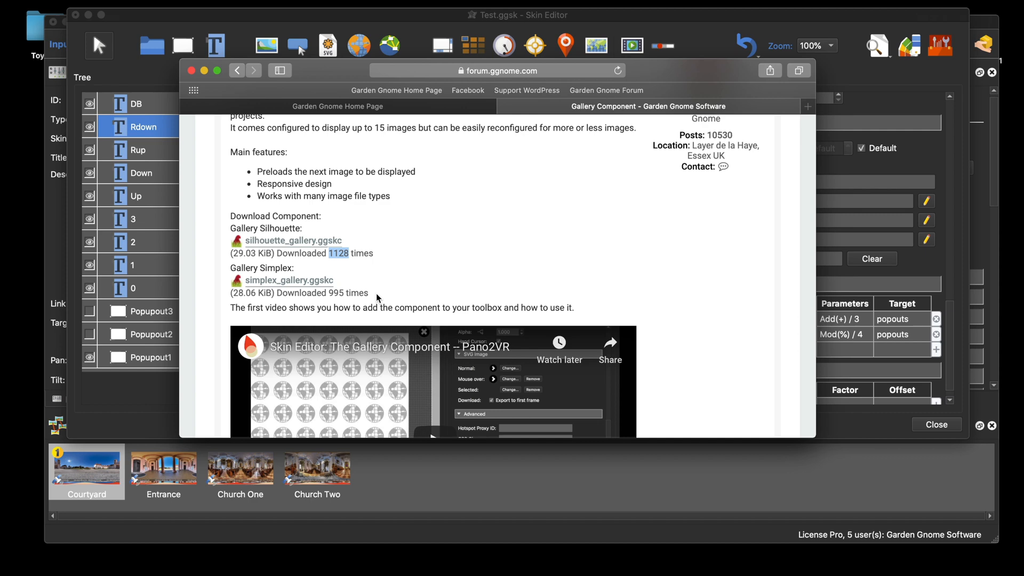
scroll(388, 274, up, 5)
scroll(389, 277, up, 4)
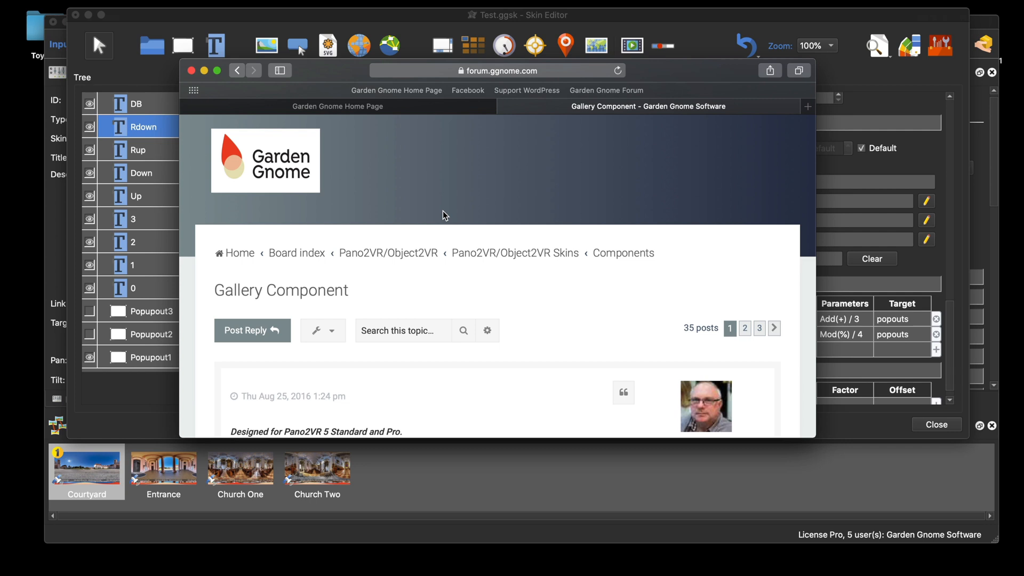
scroll(475, 280, down, 1)
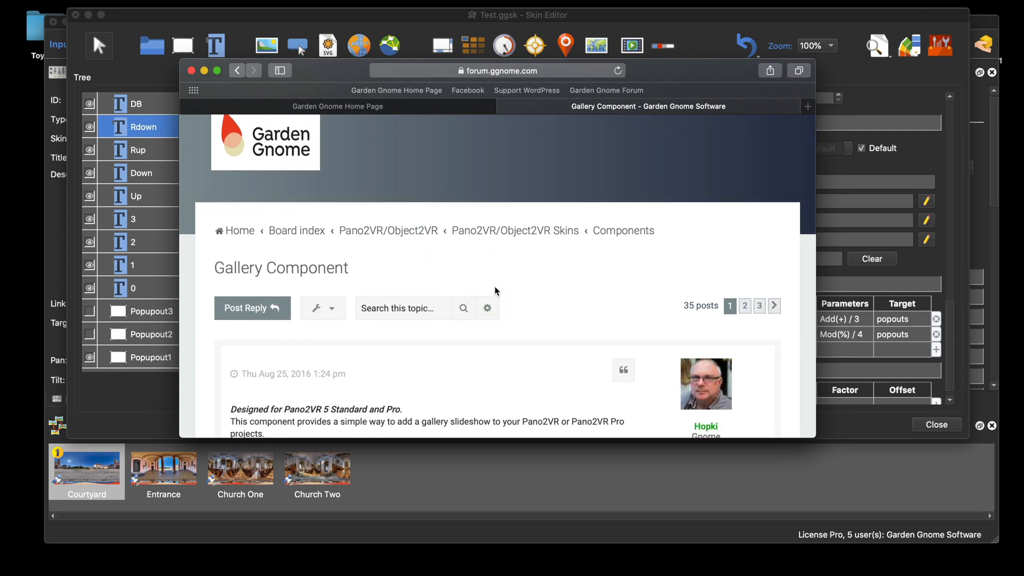
scroll(495, 287, down, 3)
scroll(495, 287, up, 1)
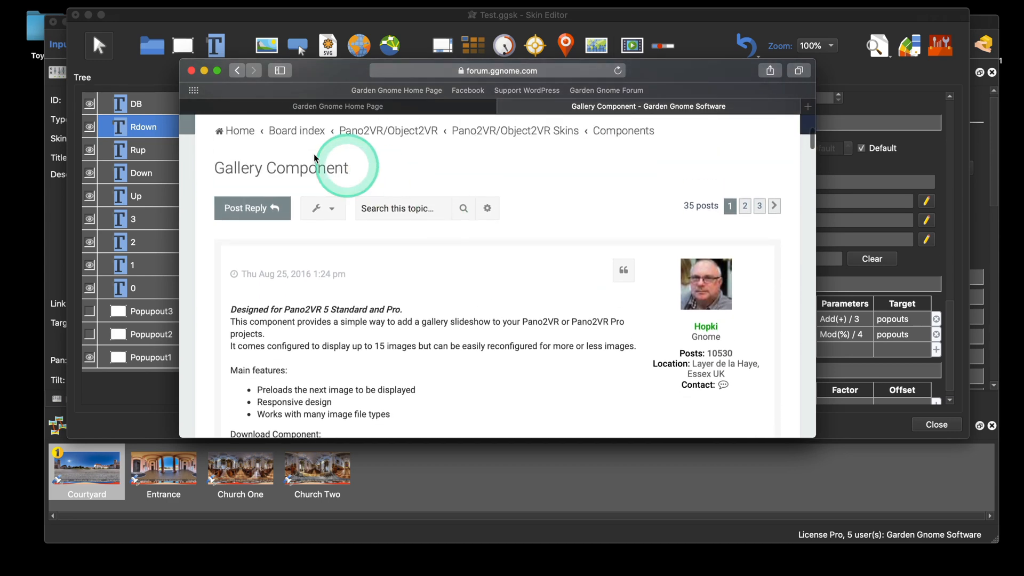
click(192, 71)
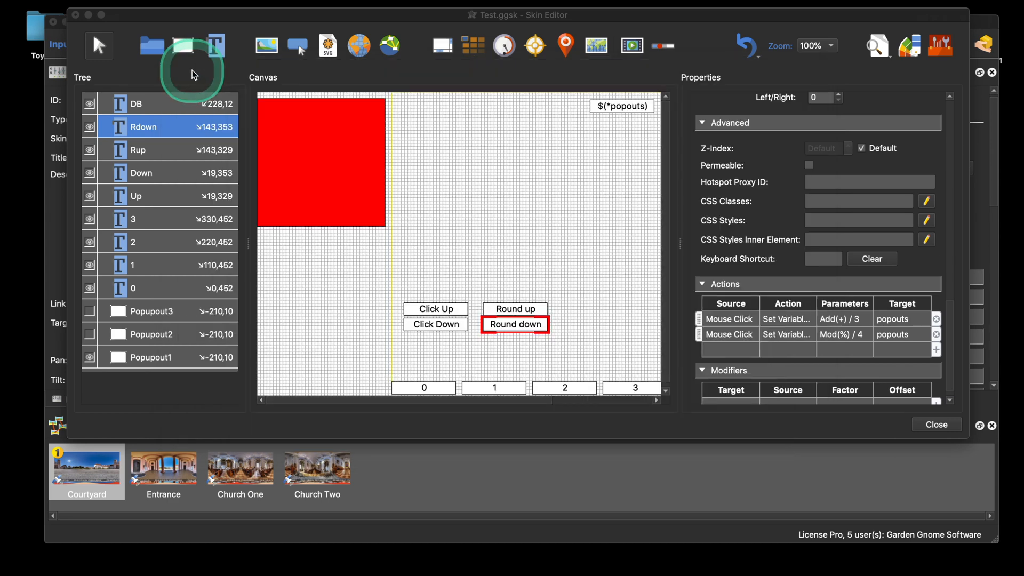
Add a timer element to the skin canvas at about X 143, Y 59, above the Round up button
click(531, 252)
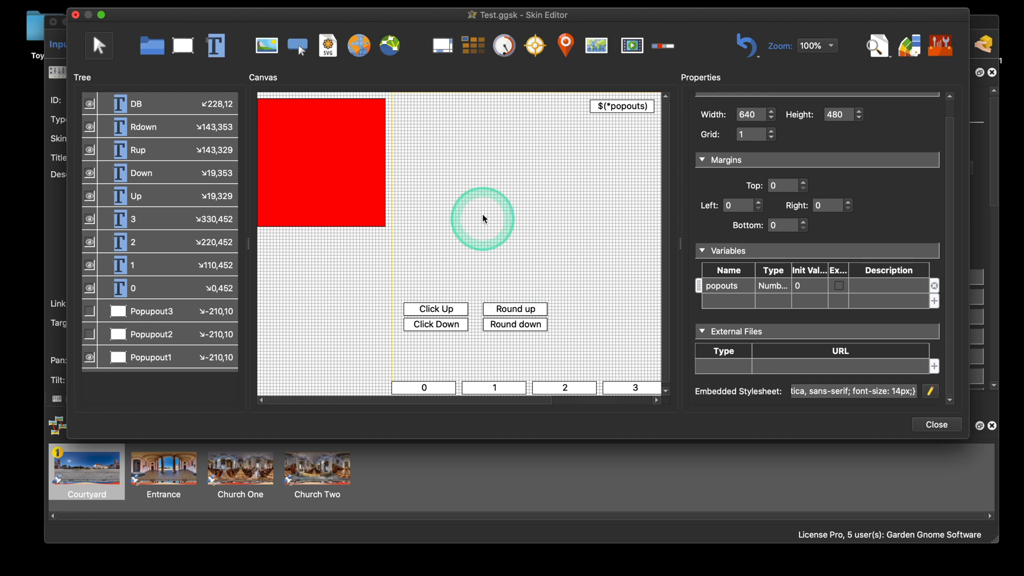
click(505, 45)
click(518, 122)
drag(518, 124, 499, 139)
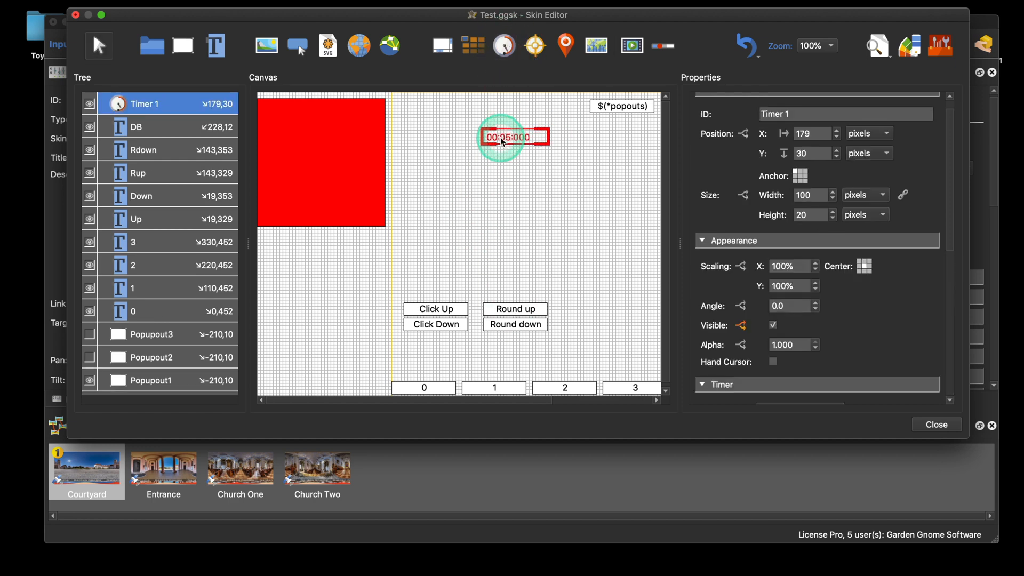
Set the timer's timeout to 0.5 seconds and its repeat mode to Toggle
scroll(856, 299, down, 8)
scroll(857, 303, down, 4)
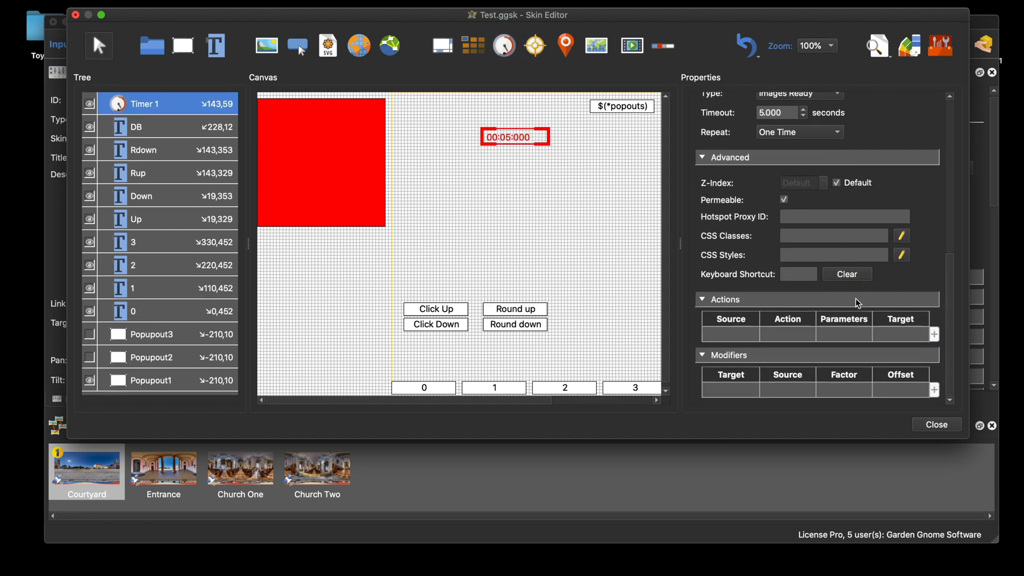
scroll(857, 303, up, 5)
double_click(773, 185)
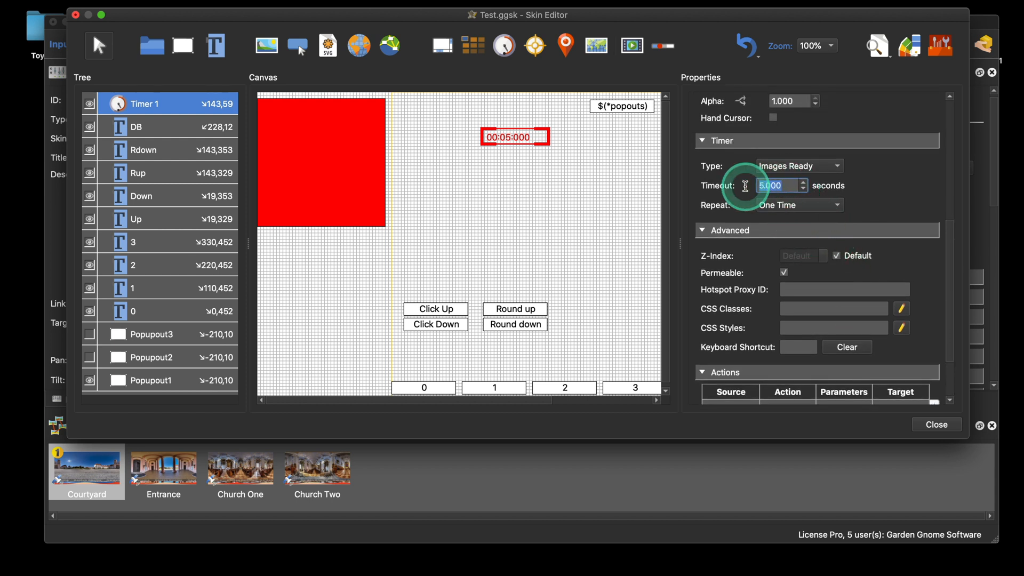
text(0.5)
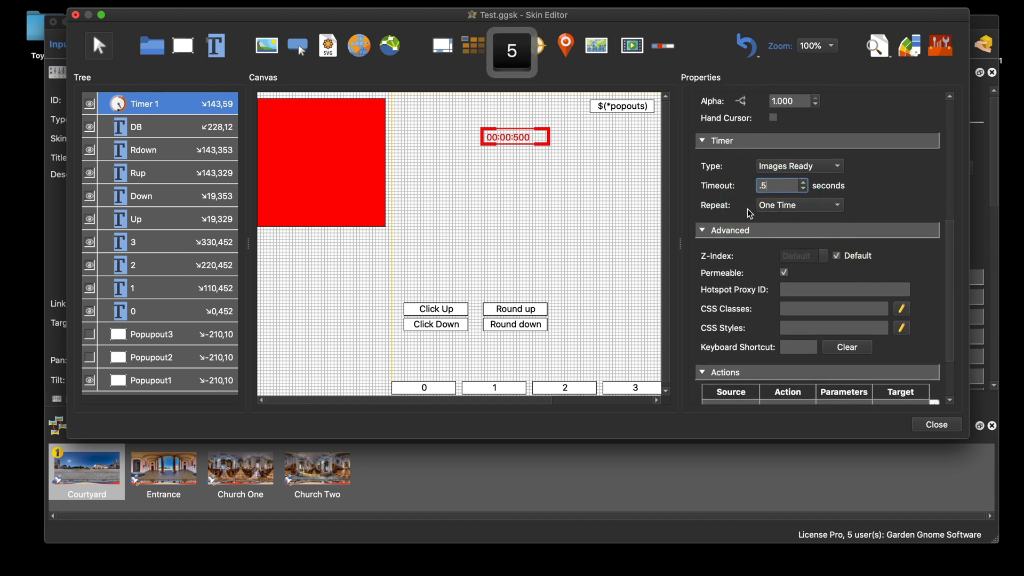
click(886, 185)
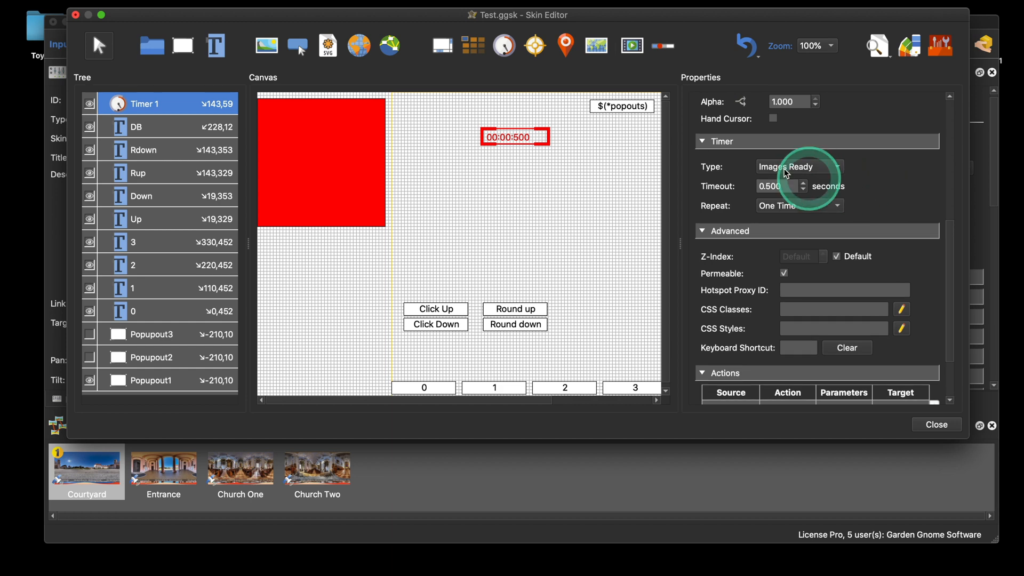
click(825, 213)
click(790, 222)
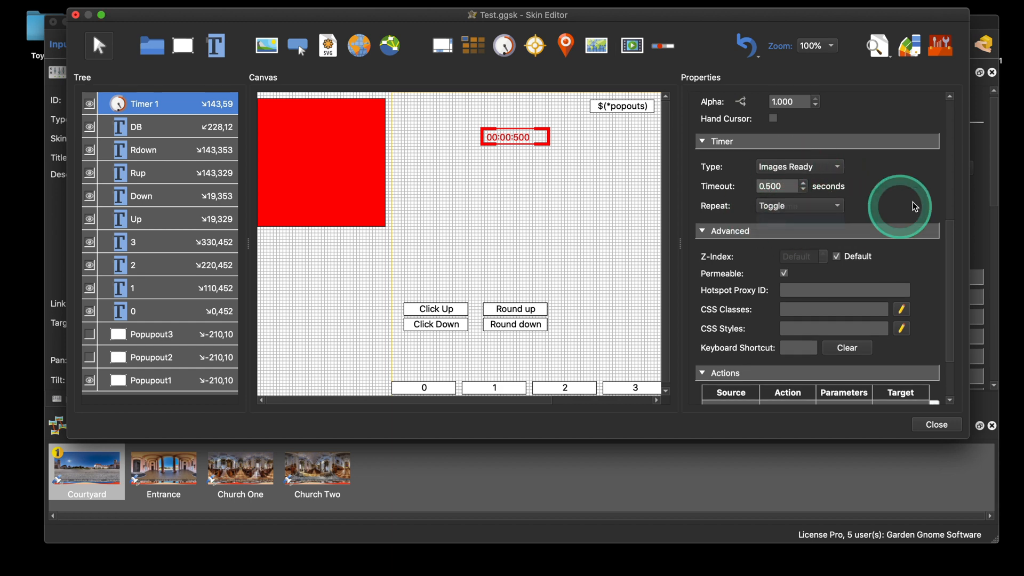
Add a Mouse Click action to the timer that performs Trigger Click on the target Rup
scroll(914, 199, down, 3)
double_click(732, 335)
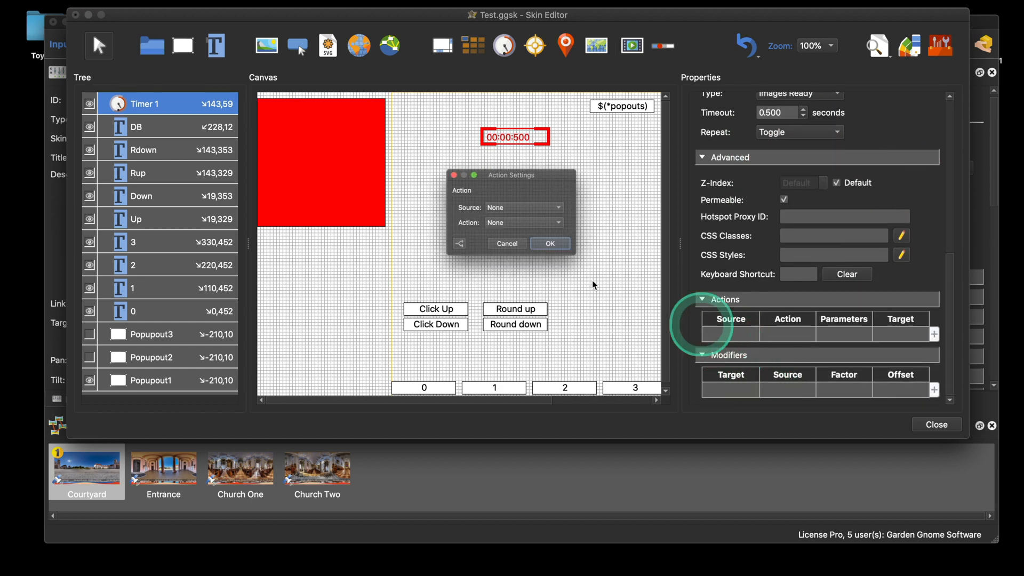
click(498, 207)
click(505, 221)
click(528, 227)
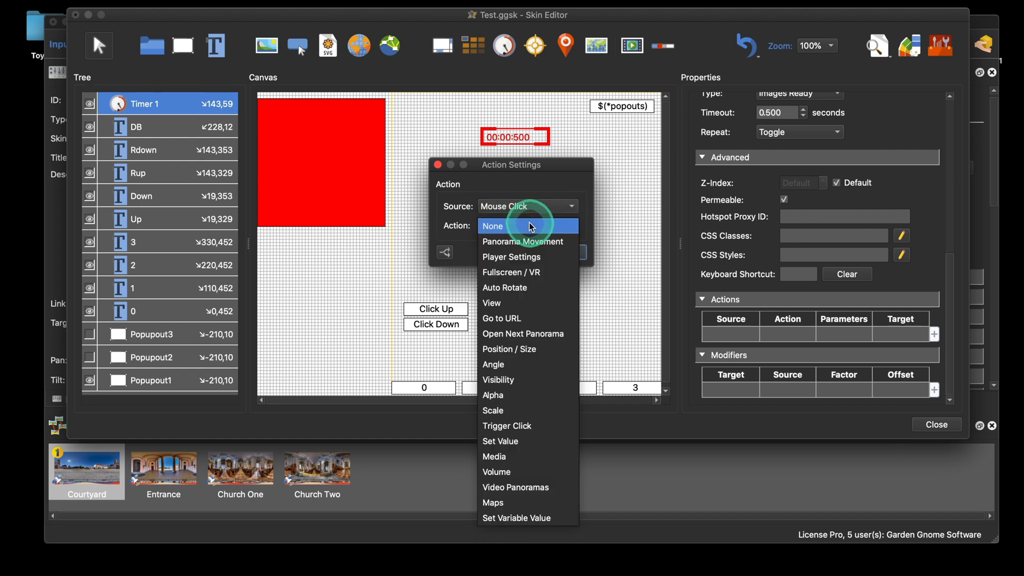
click(525, 426)
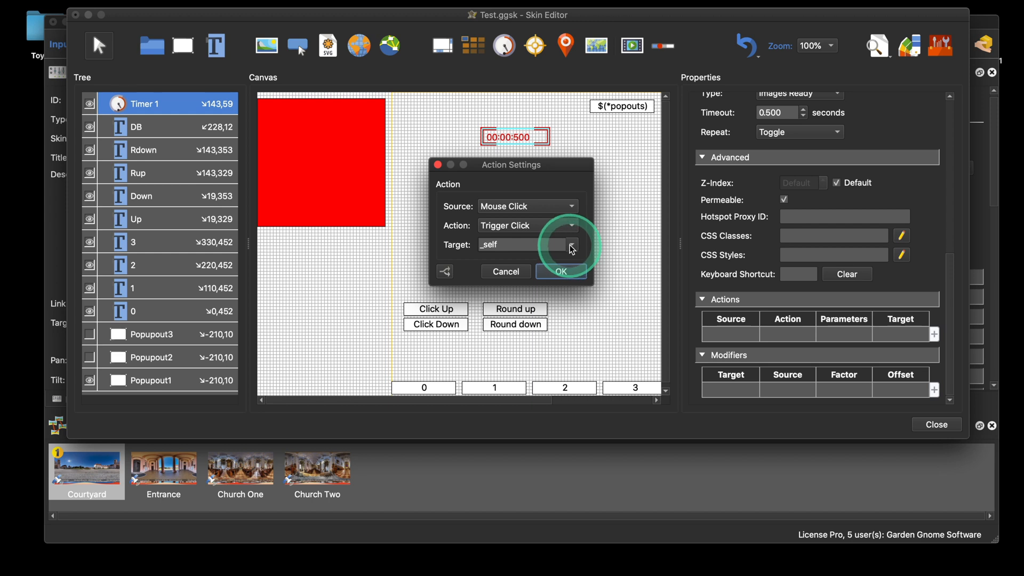
click(572, 245)
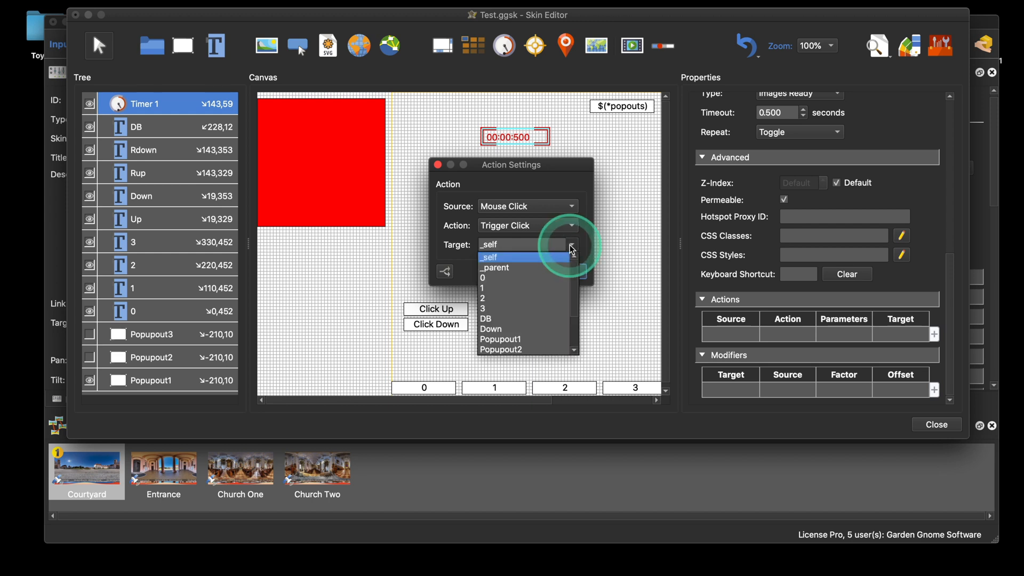
scroll(550, 296, down, 2)
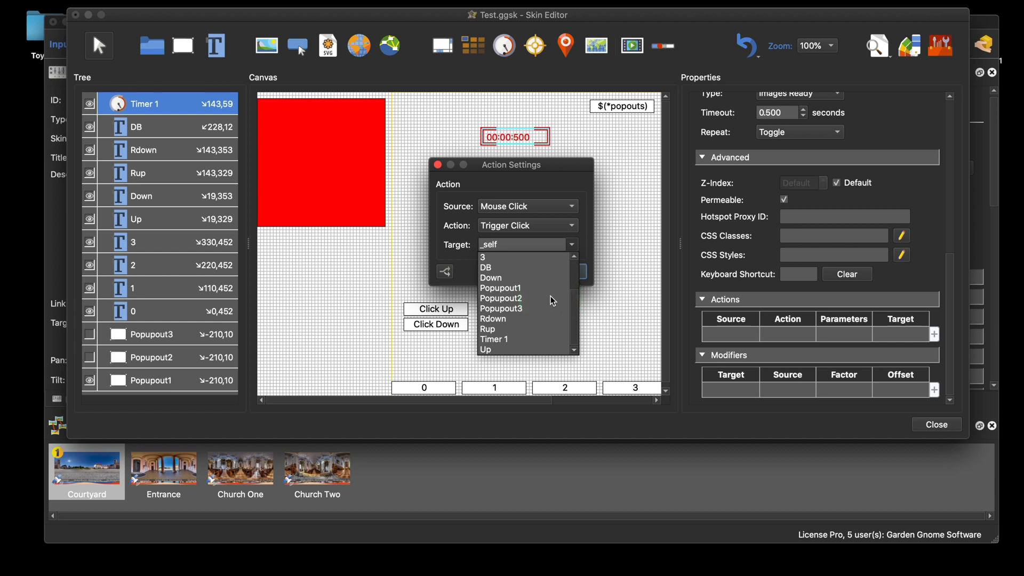
click(525, 329)
click(556, 270)
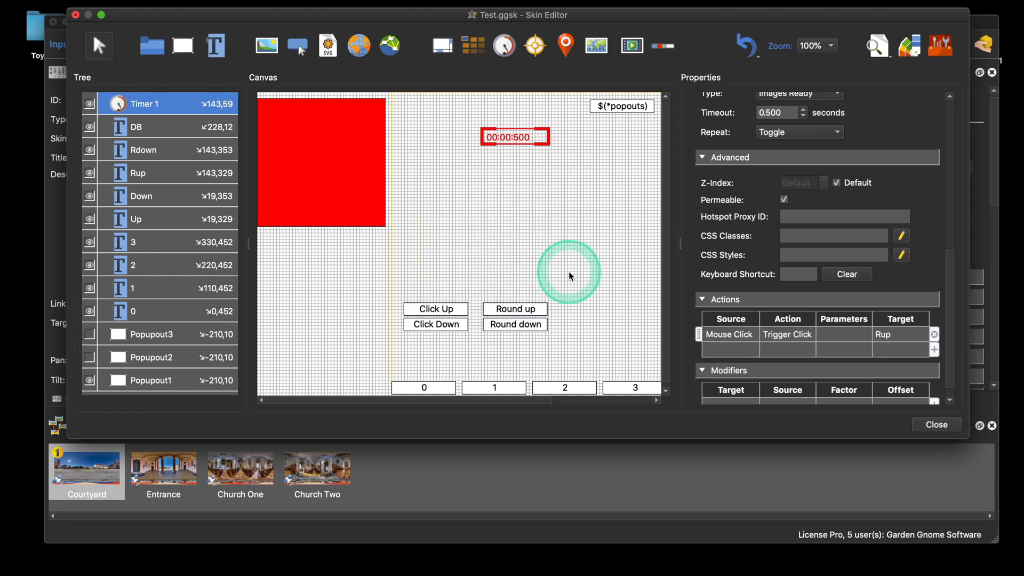
Run a live preview of the skin to test the timer, and close the preview
click(879, 48)
click(551, 257)
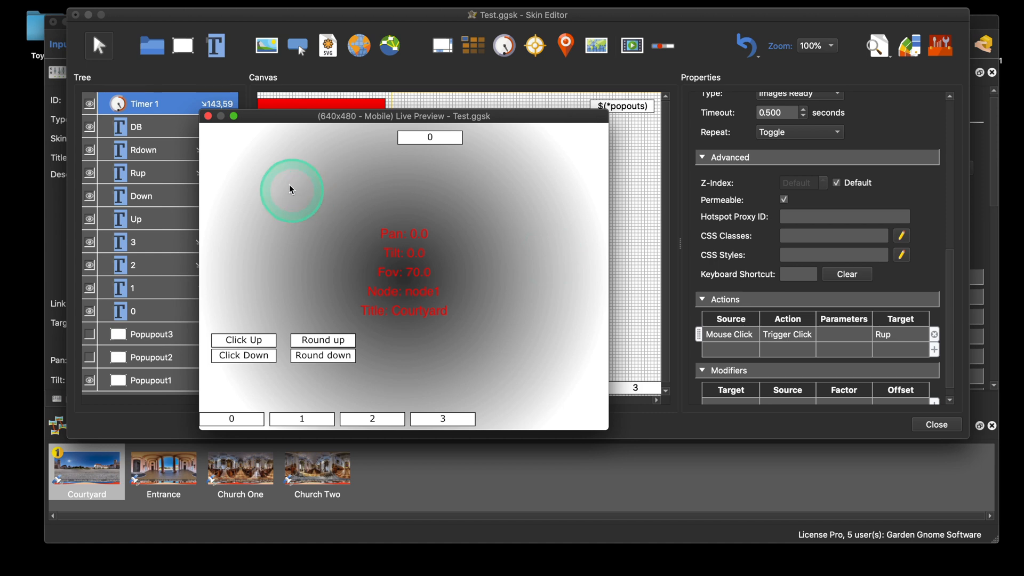
click(208, 116)
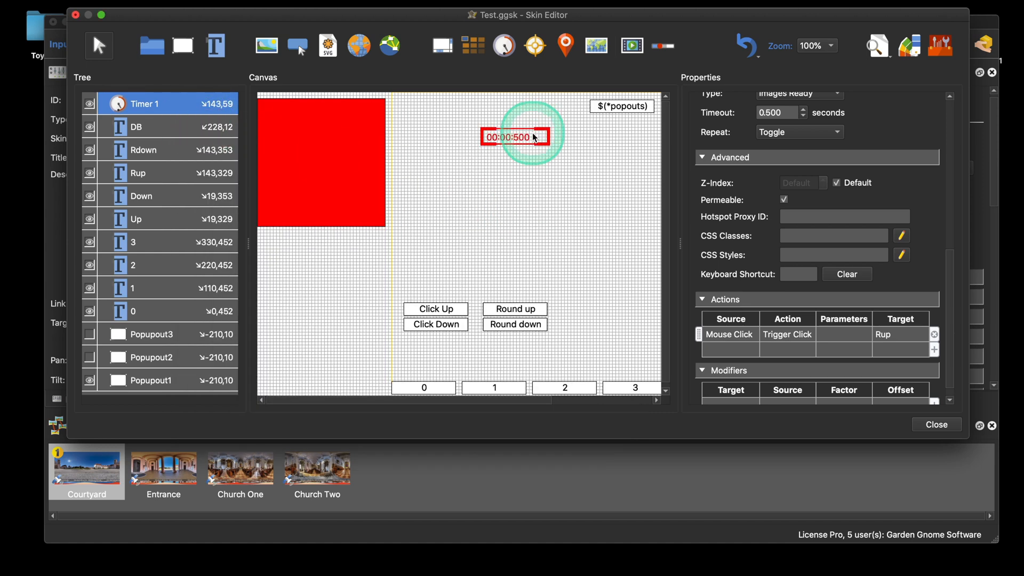
Change the source of the timer's Trigger Click action to Activate, keeping Rup as the target
scroll(848, 262, down, 1)
scroll(848, 261, up, 5)
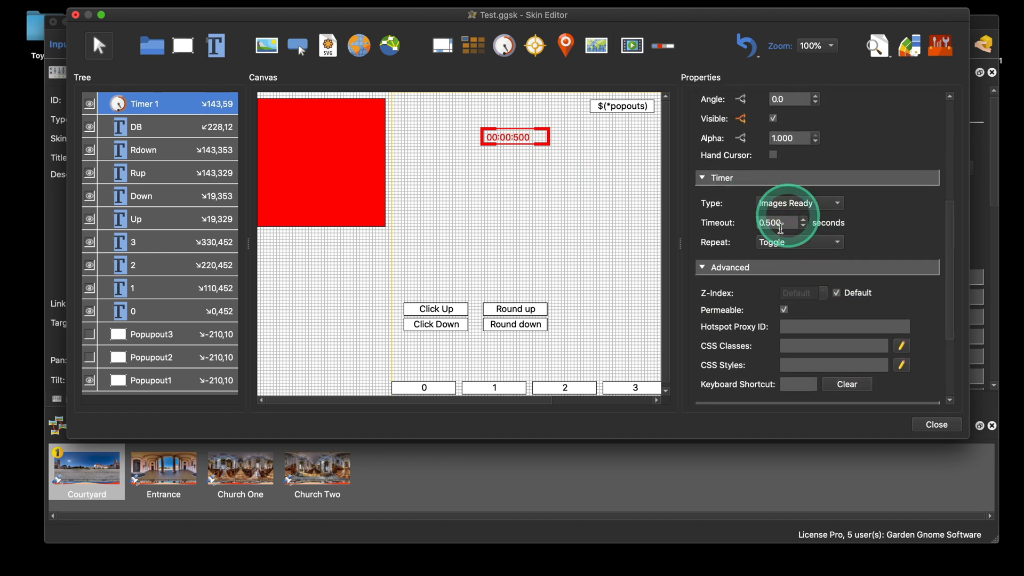
scroll(904, 252, down, 5)
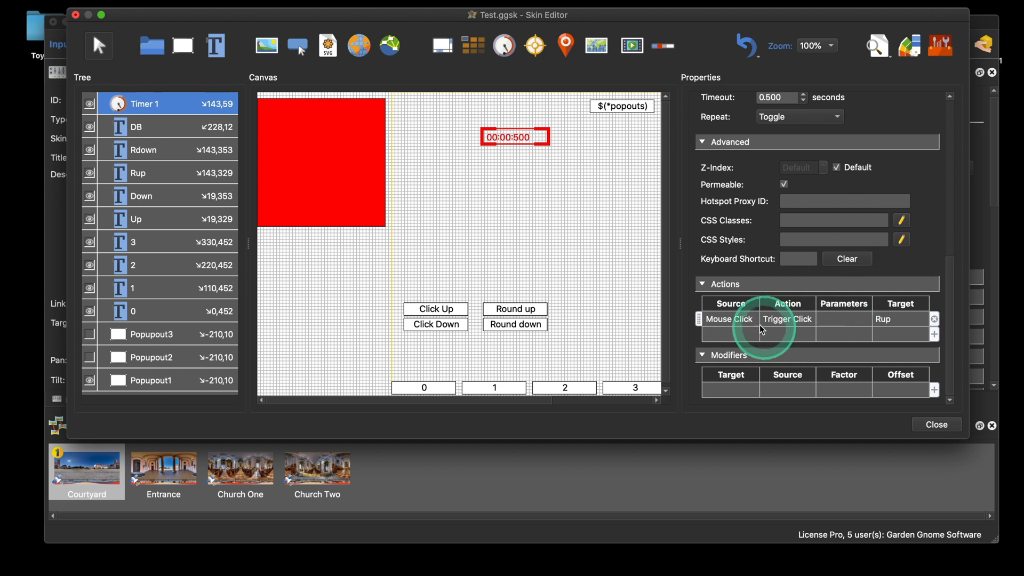
double_click(729, 319)
click(505, 202)
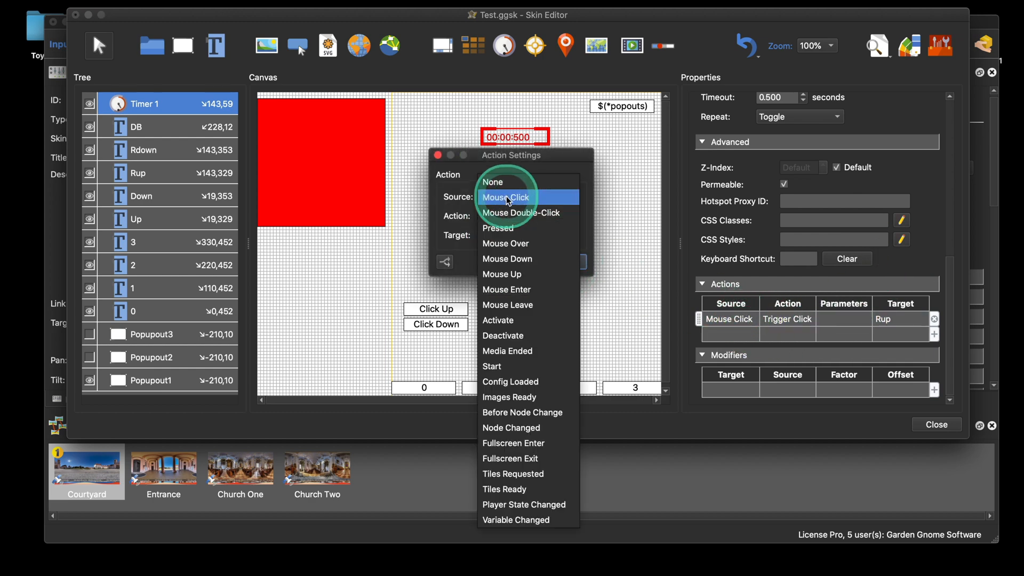
click(513, 314)
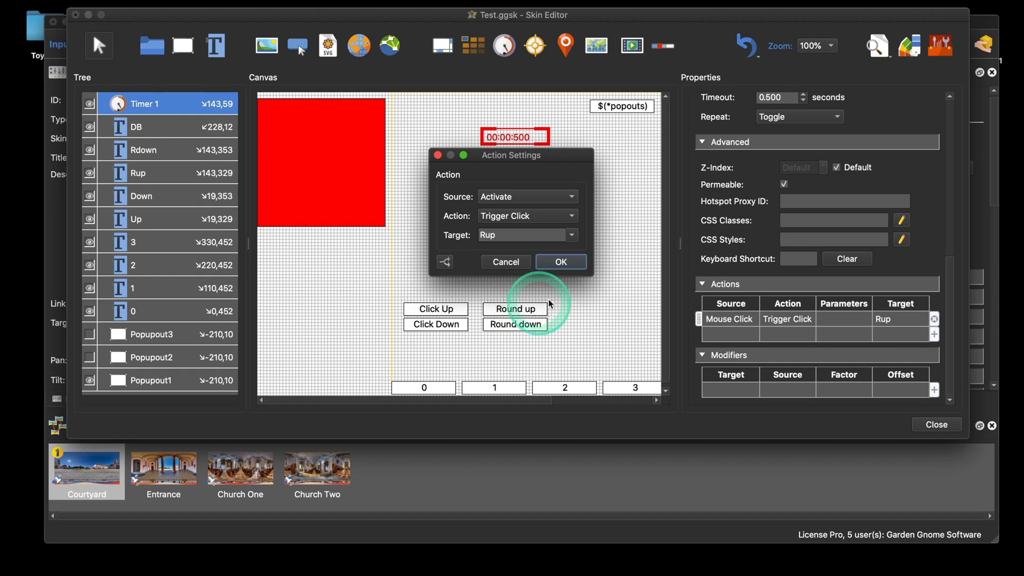
click(552, 271)
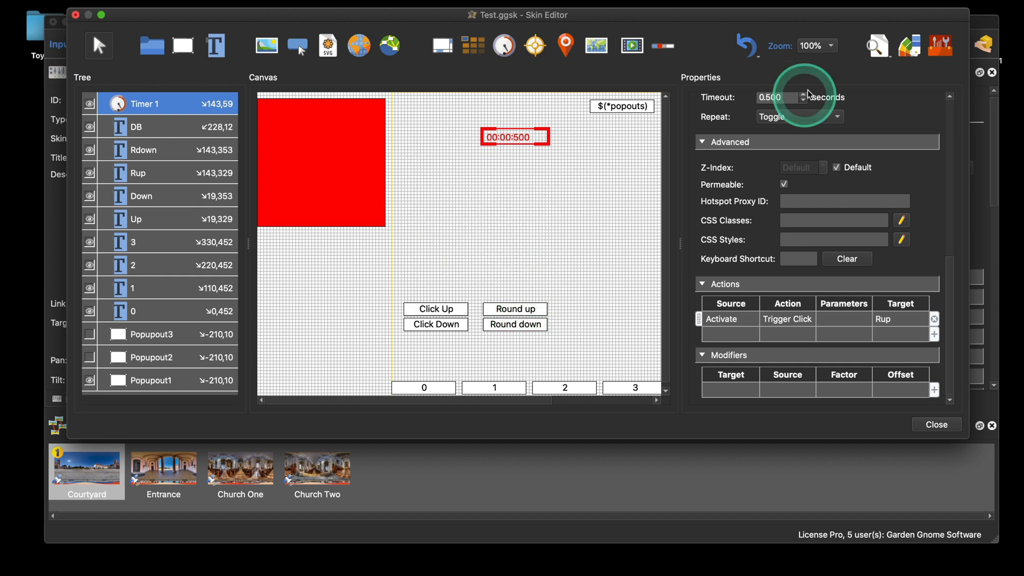
Preview the skin live to check the automatic popup cycling, close the preview and deselect the timer
click(877, 46)
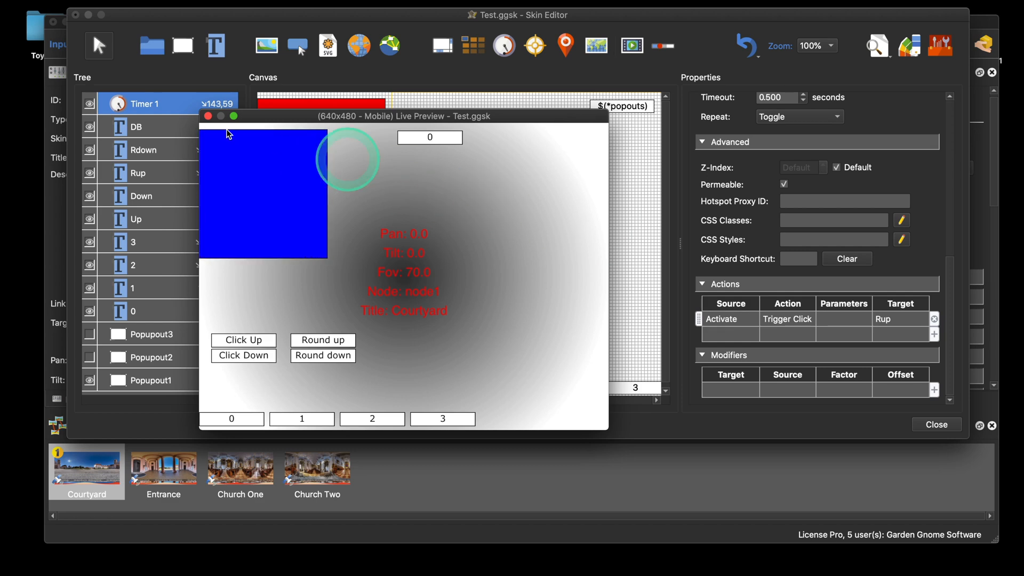
click(207, 115)
click(544, 205)
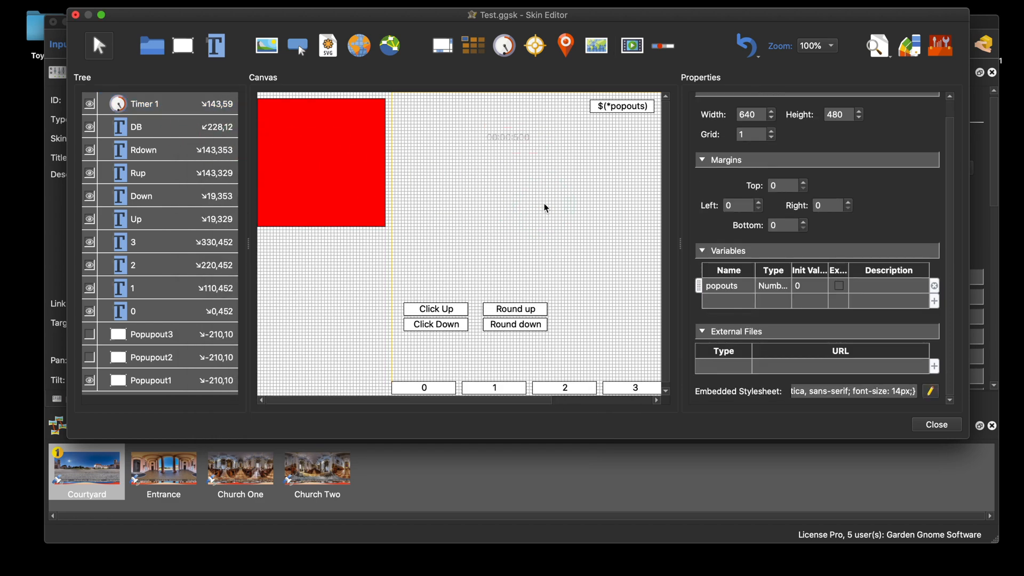
scroll(535, 185, right, 2)
scroll(535, 185, down, 1)
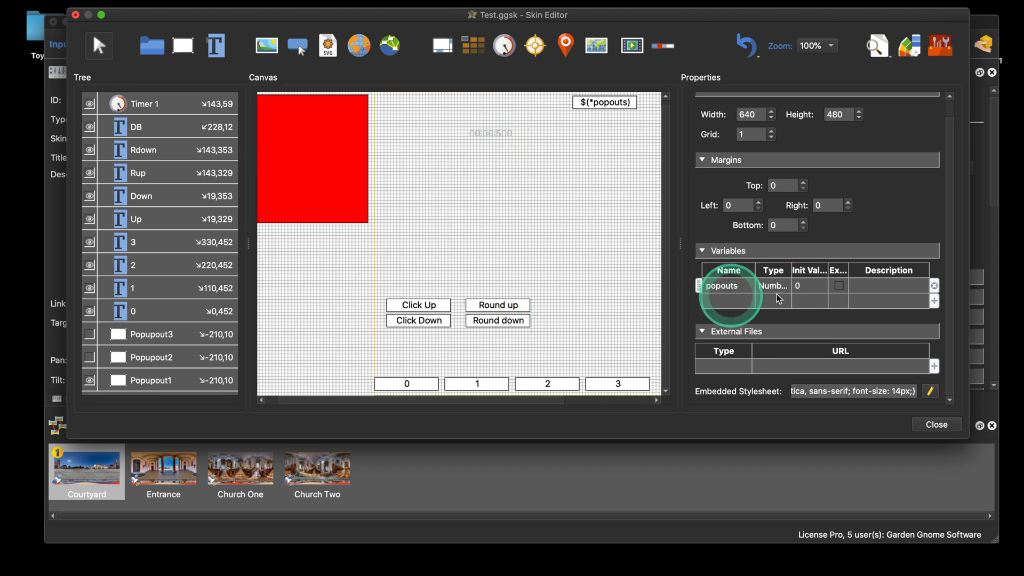
click(510, 135)
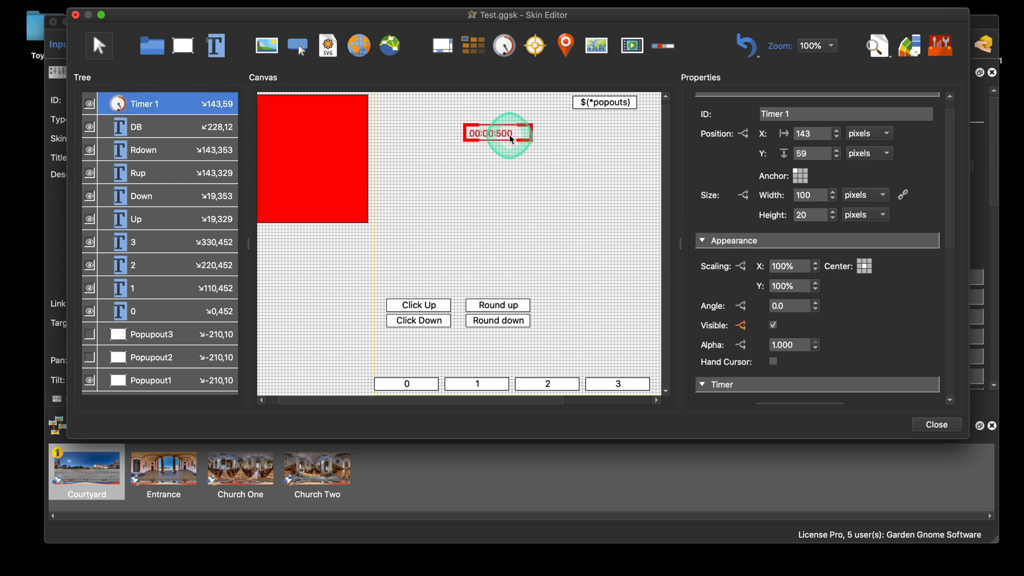
scroll(874, 277, down, 8)
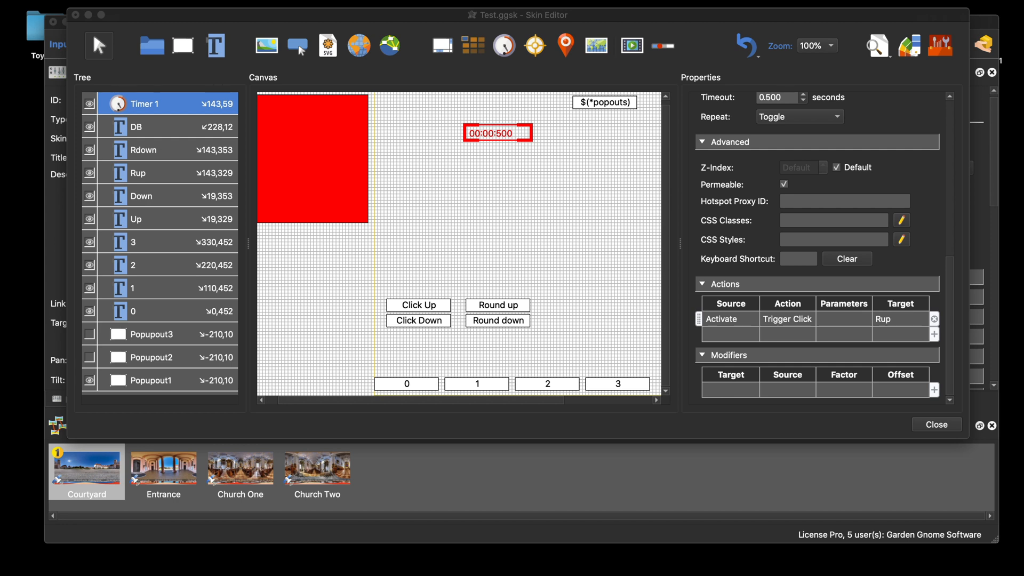
mouse_move(486, 573)
click(703, 499)
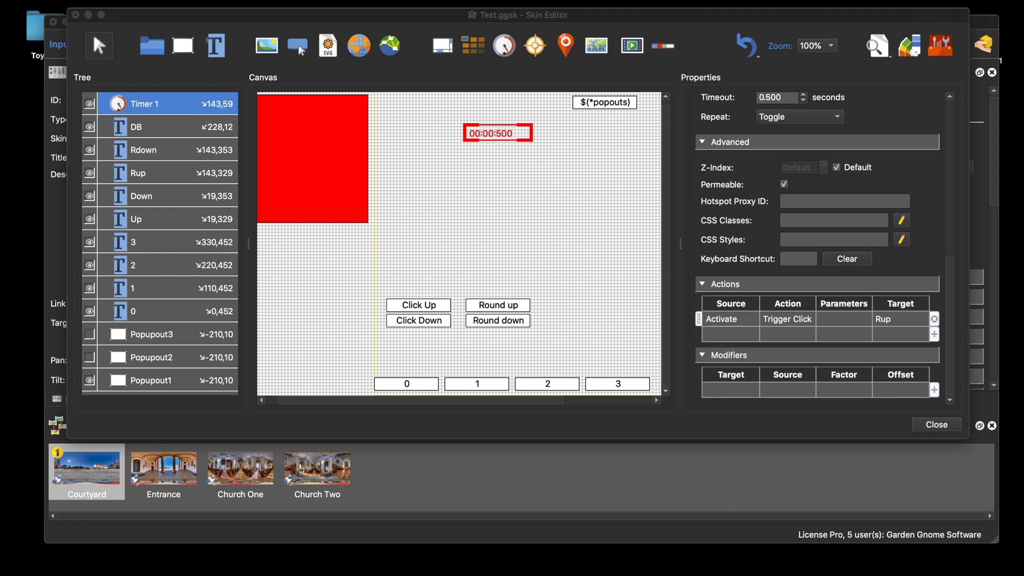